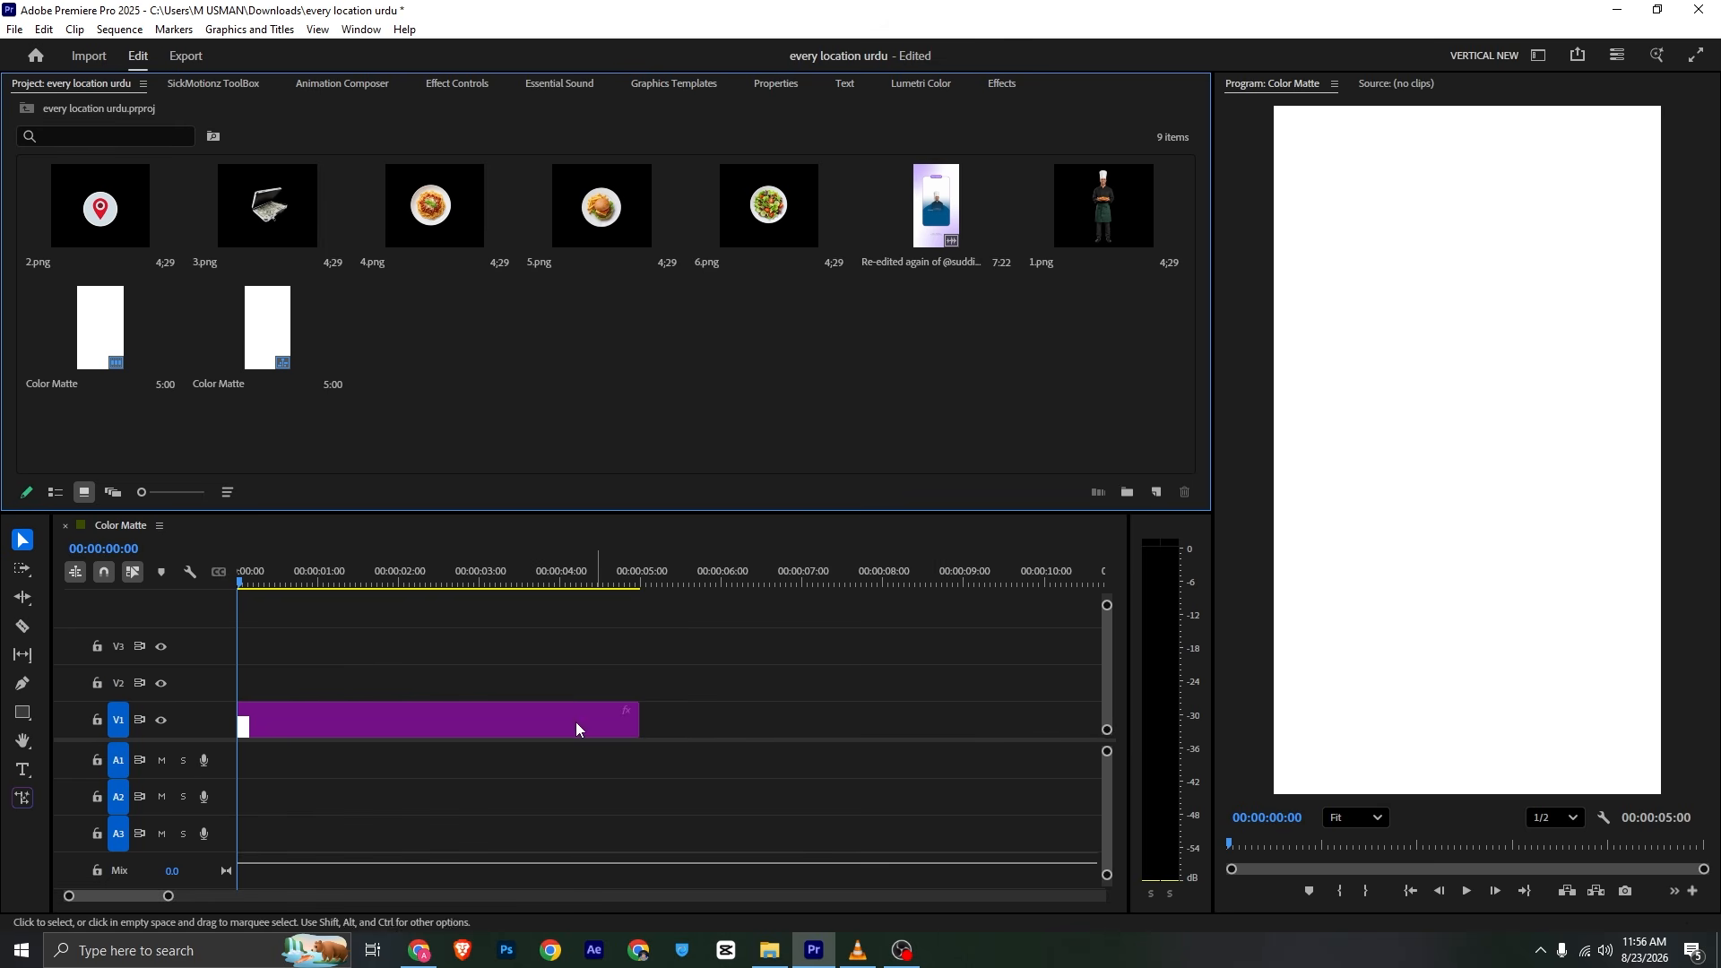
# Extend the white color matte clip on V1 to 6:03 and check the reference video in VLC
pyautogui.moveTo(639, 722); pyautogui.dragTo(727, 723)
pyautogui.click(873, 965)
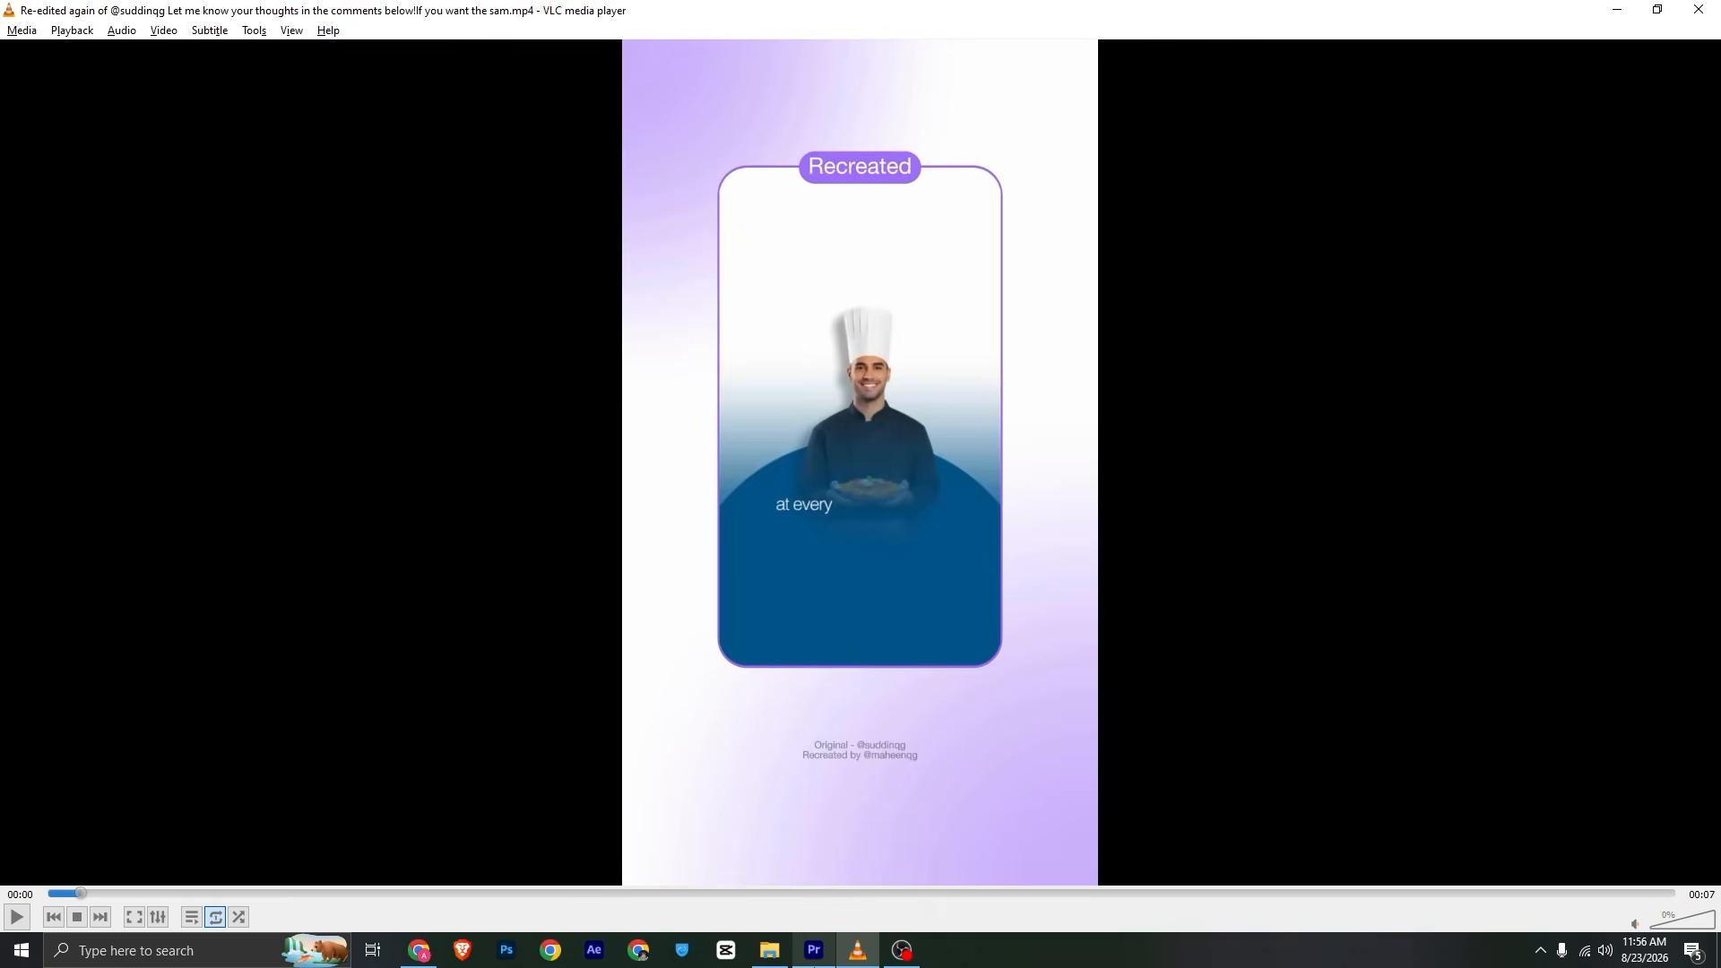
pyautogui.click(814, 951)
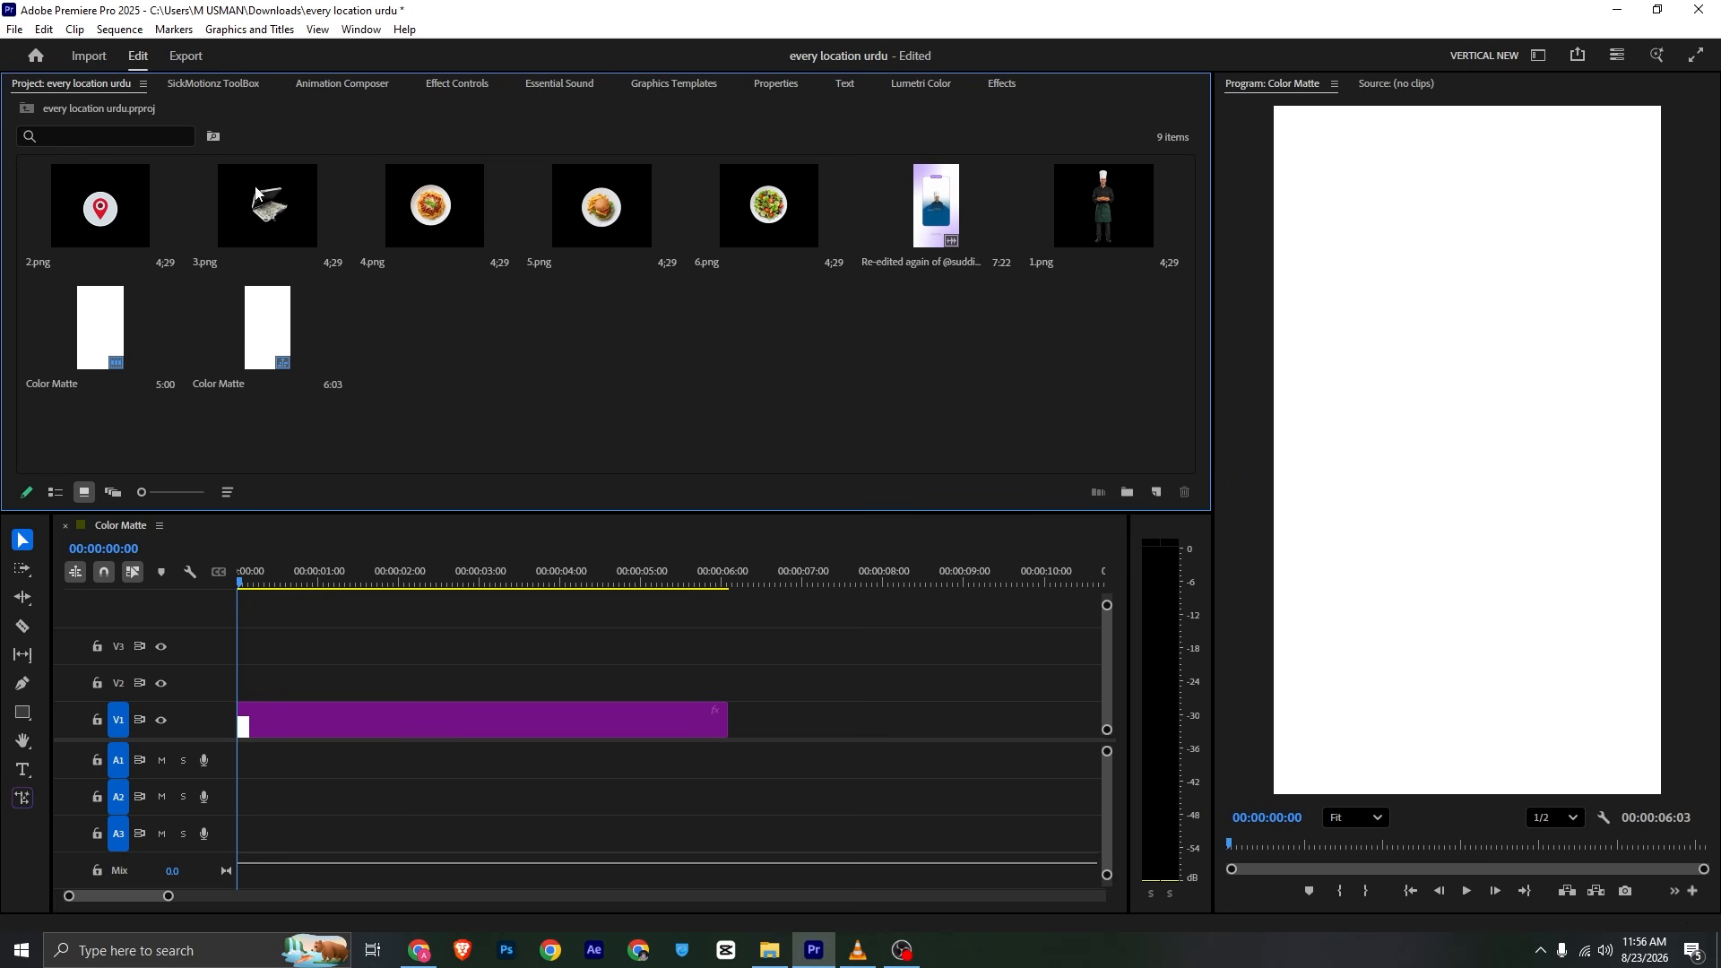
# Draw a large ellipse across the lower part of the frame and move it to about 540, 1747
pyautogui.click(23, 715)
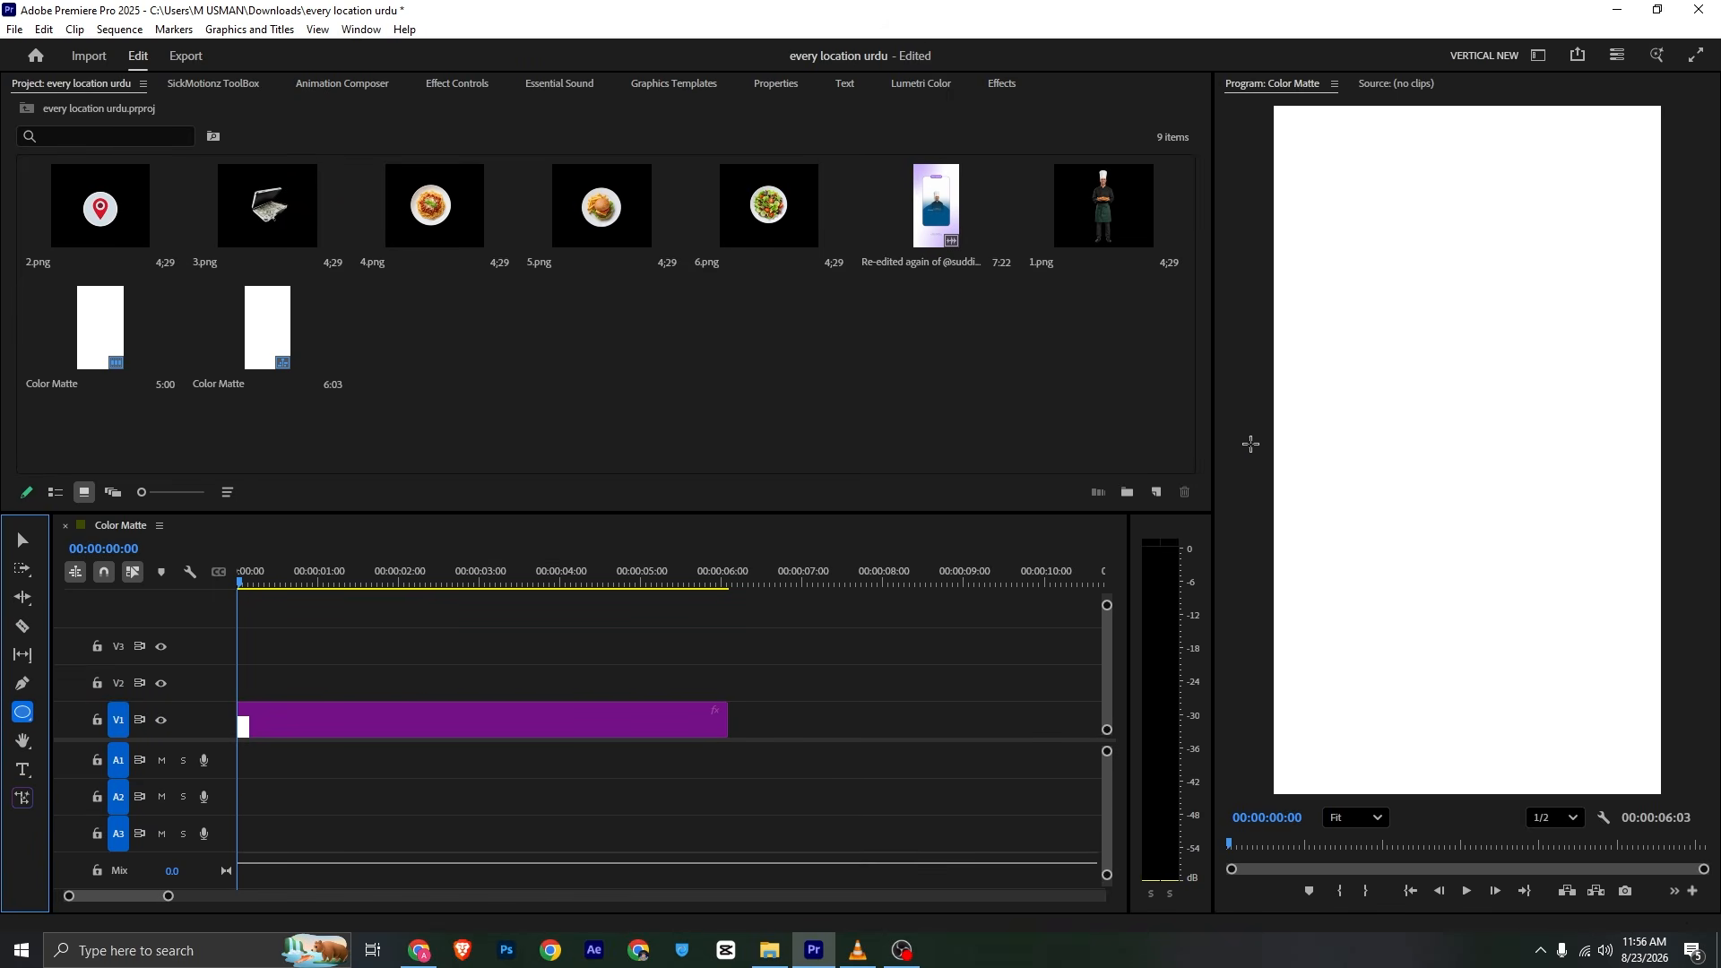
pyautogui.moveTo(1250, 443); pyautogui.dragTo(1653, 869)
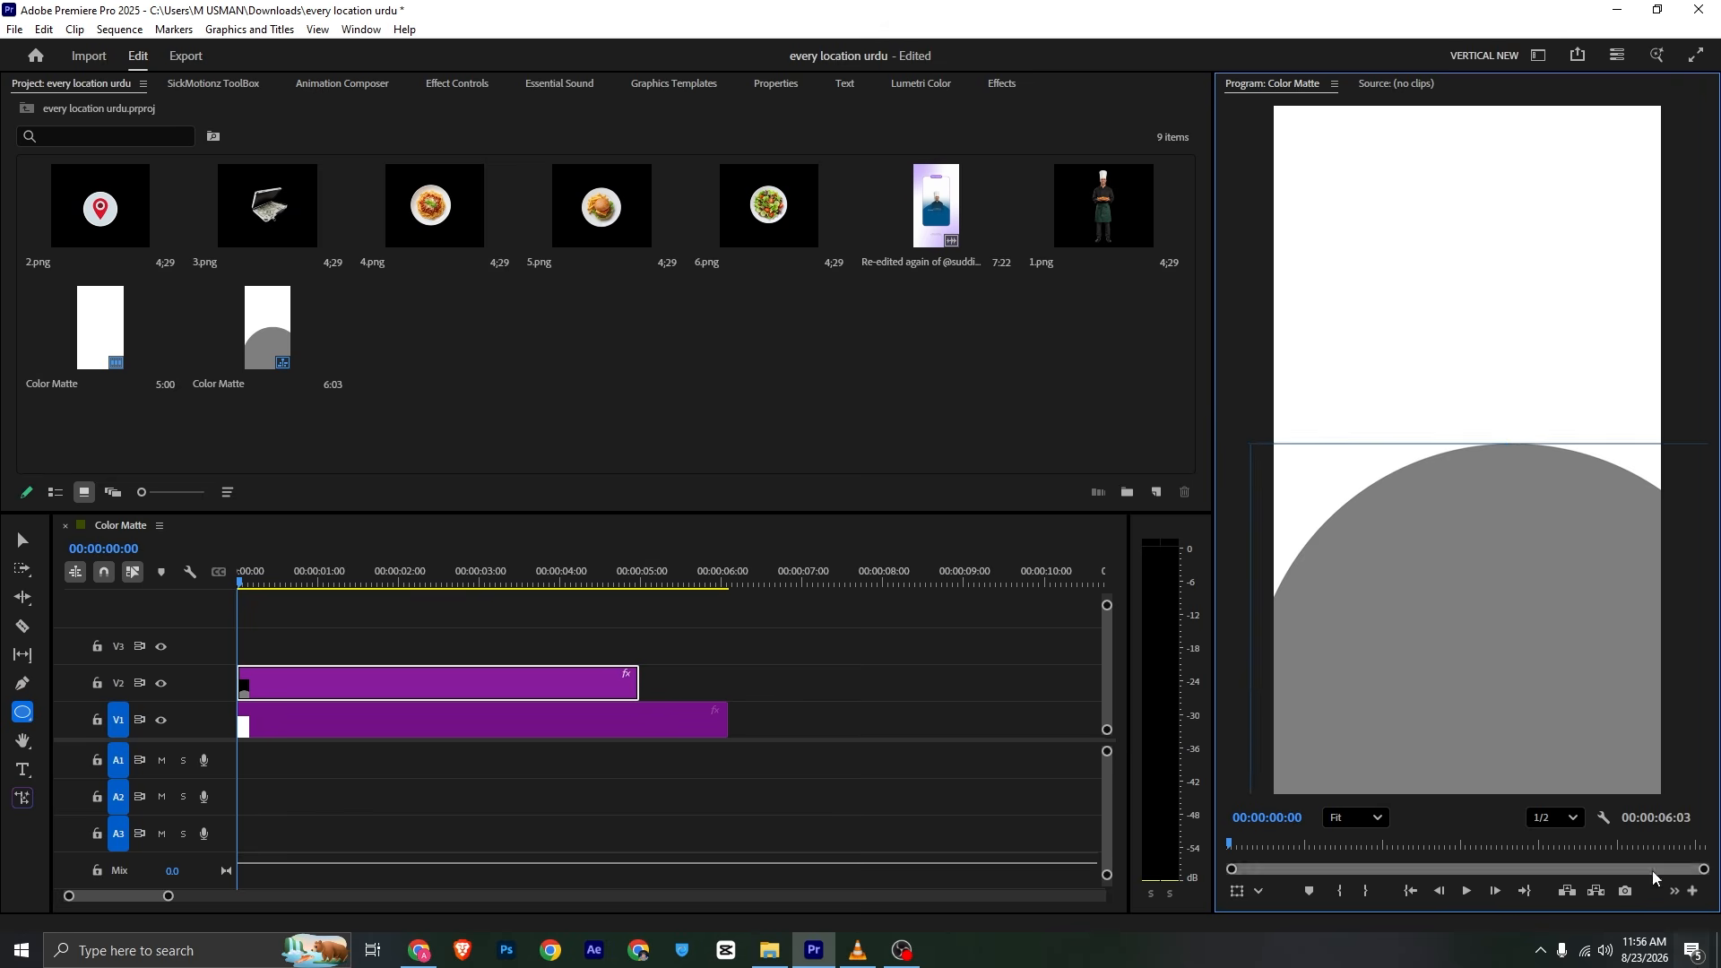
pyautogui.press('v')
pyautogui.moveTo(1578, 668); pyautogui.dragTo(1524, 693)
# Fill the ellipse with the dark blue sampled from the reference clip in the source view, and return to the Color Matte sequence
pyautogui.doubleClick(935, 208)
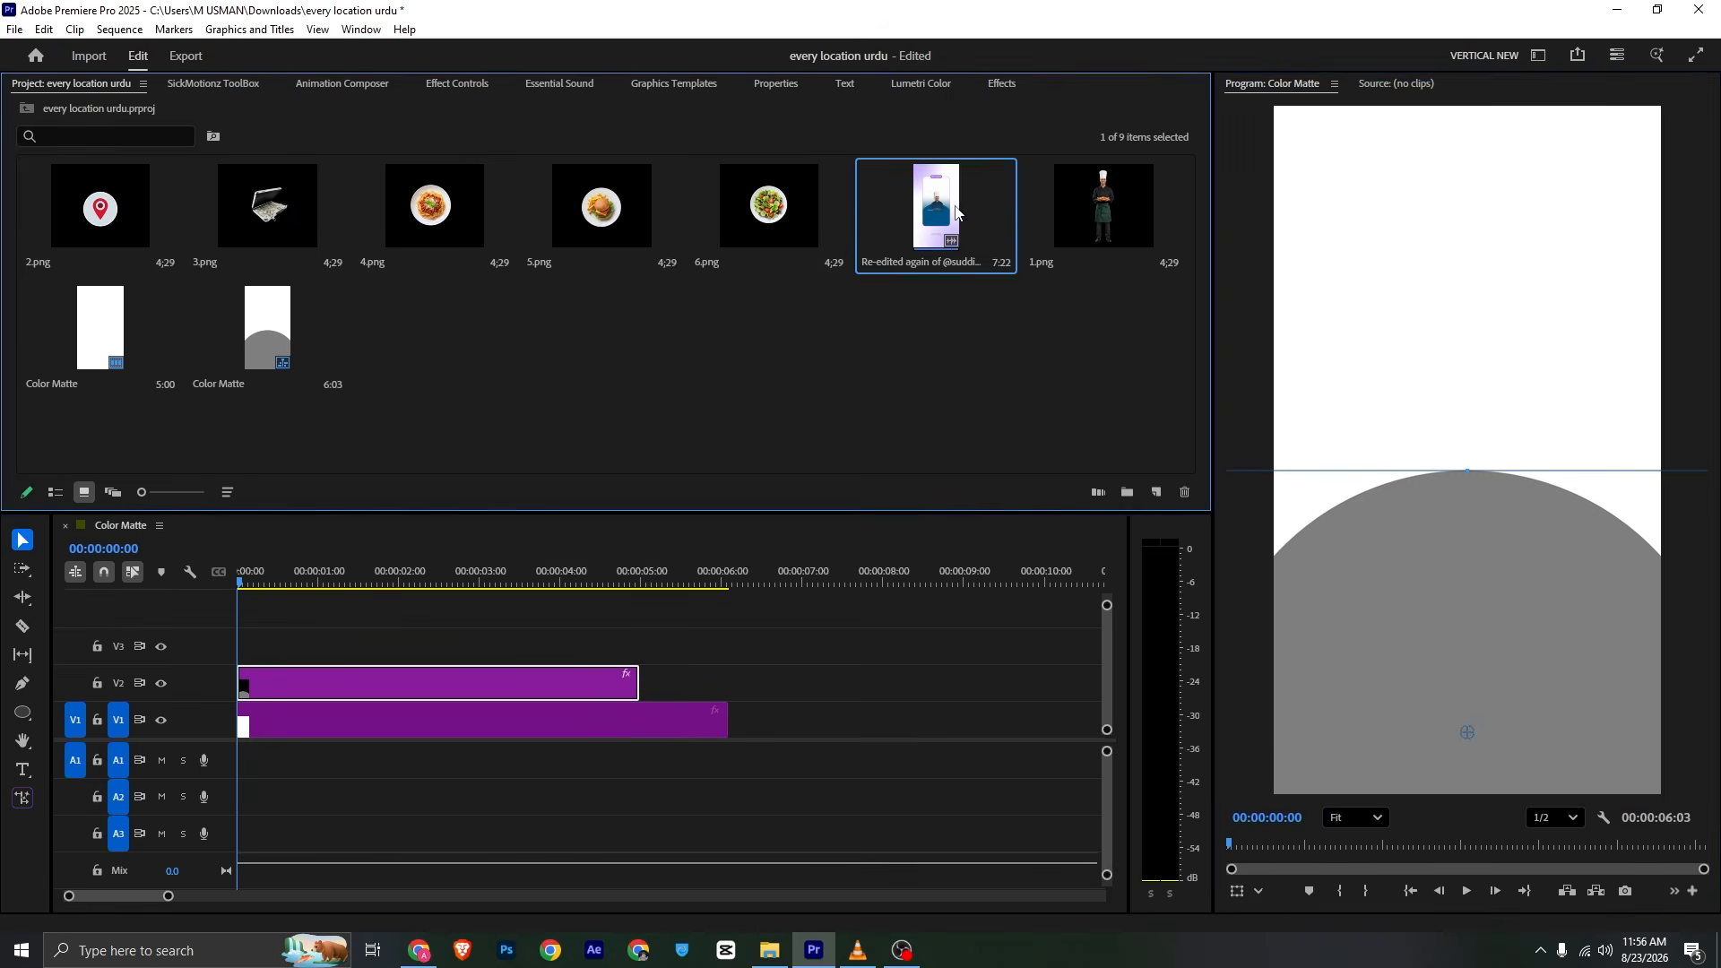
pyautogui.moveTo(1285, 851); pyautogui.dragTo(1279, 848)
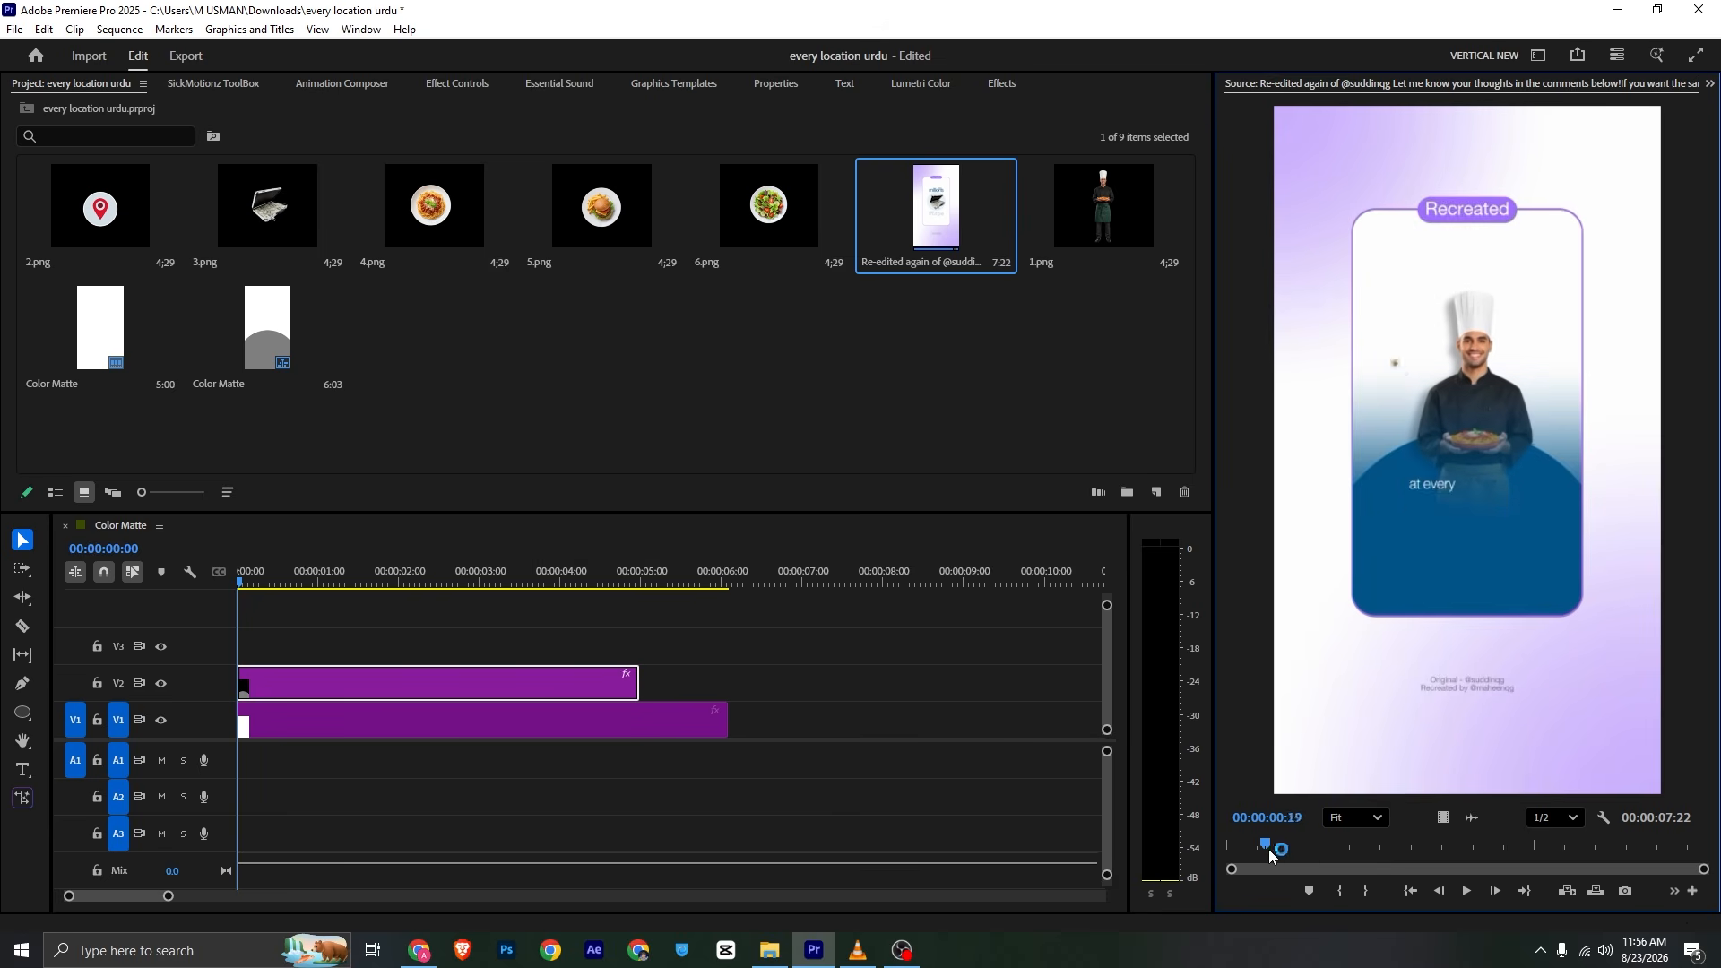
pyautogui.click(773, 84)
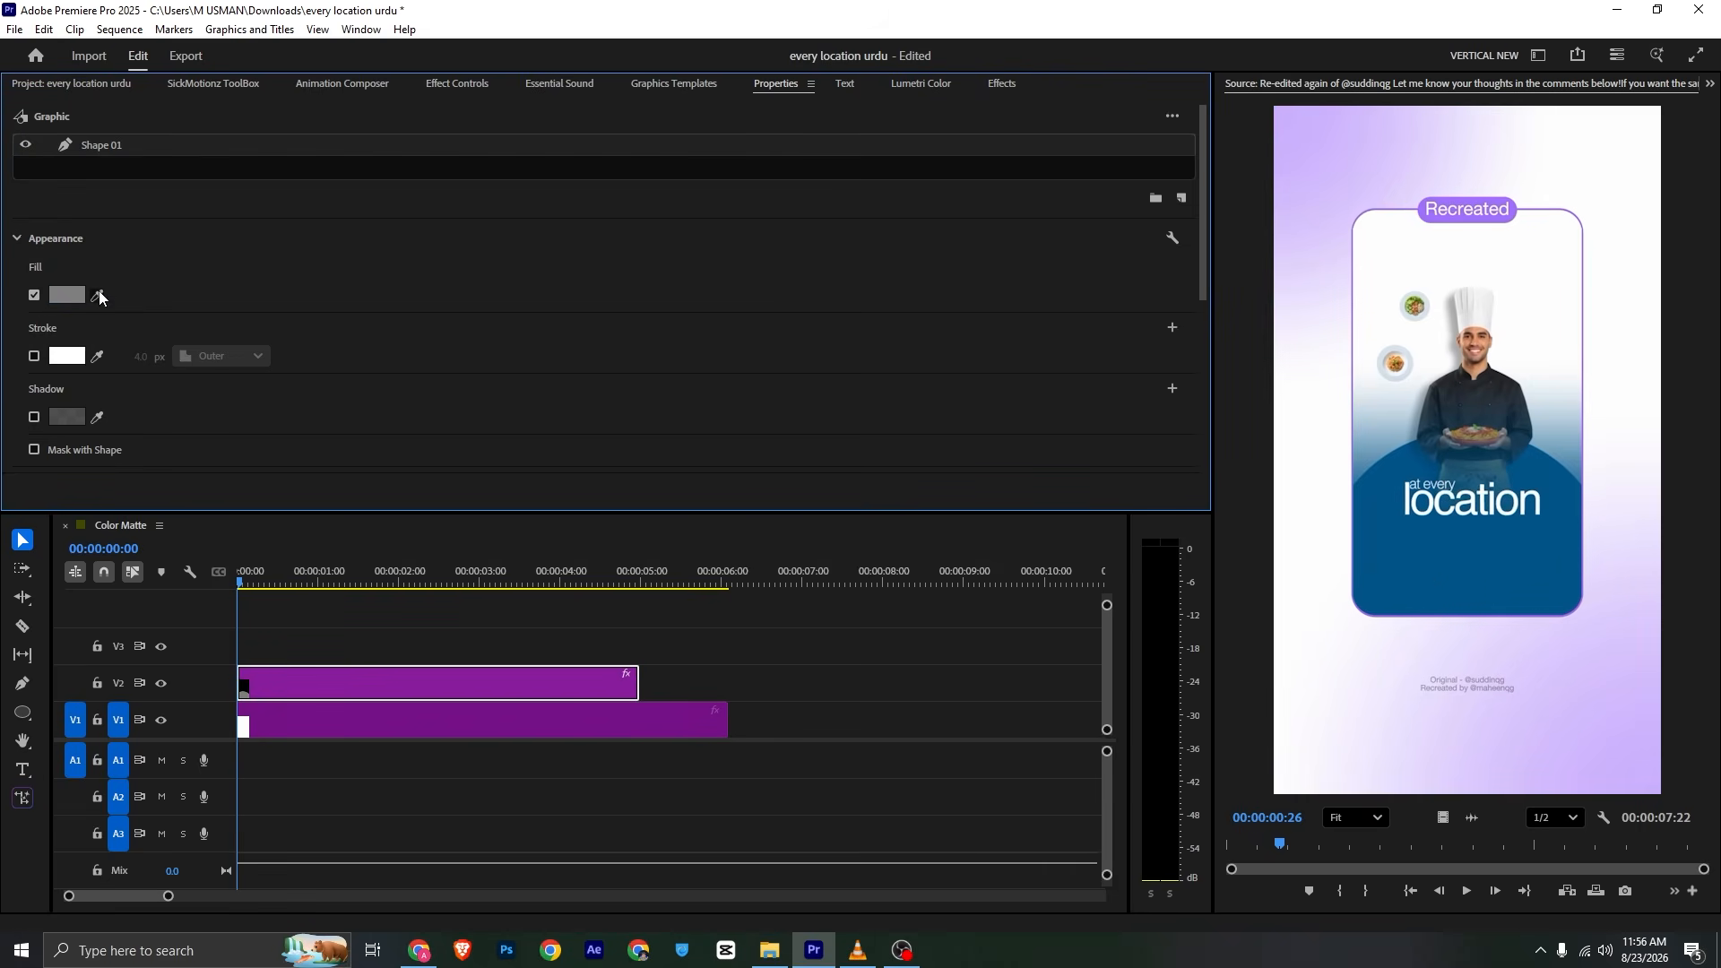
pyautogui.click(98, 296)
pyautogui.click(1429, 587)
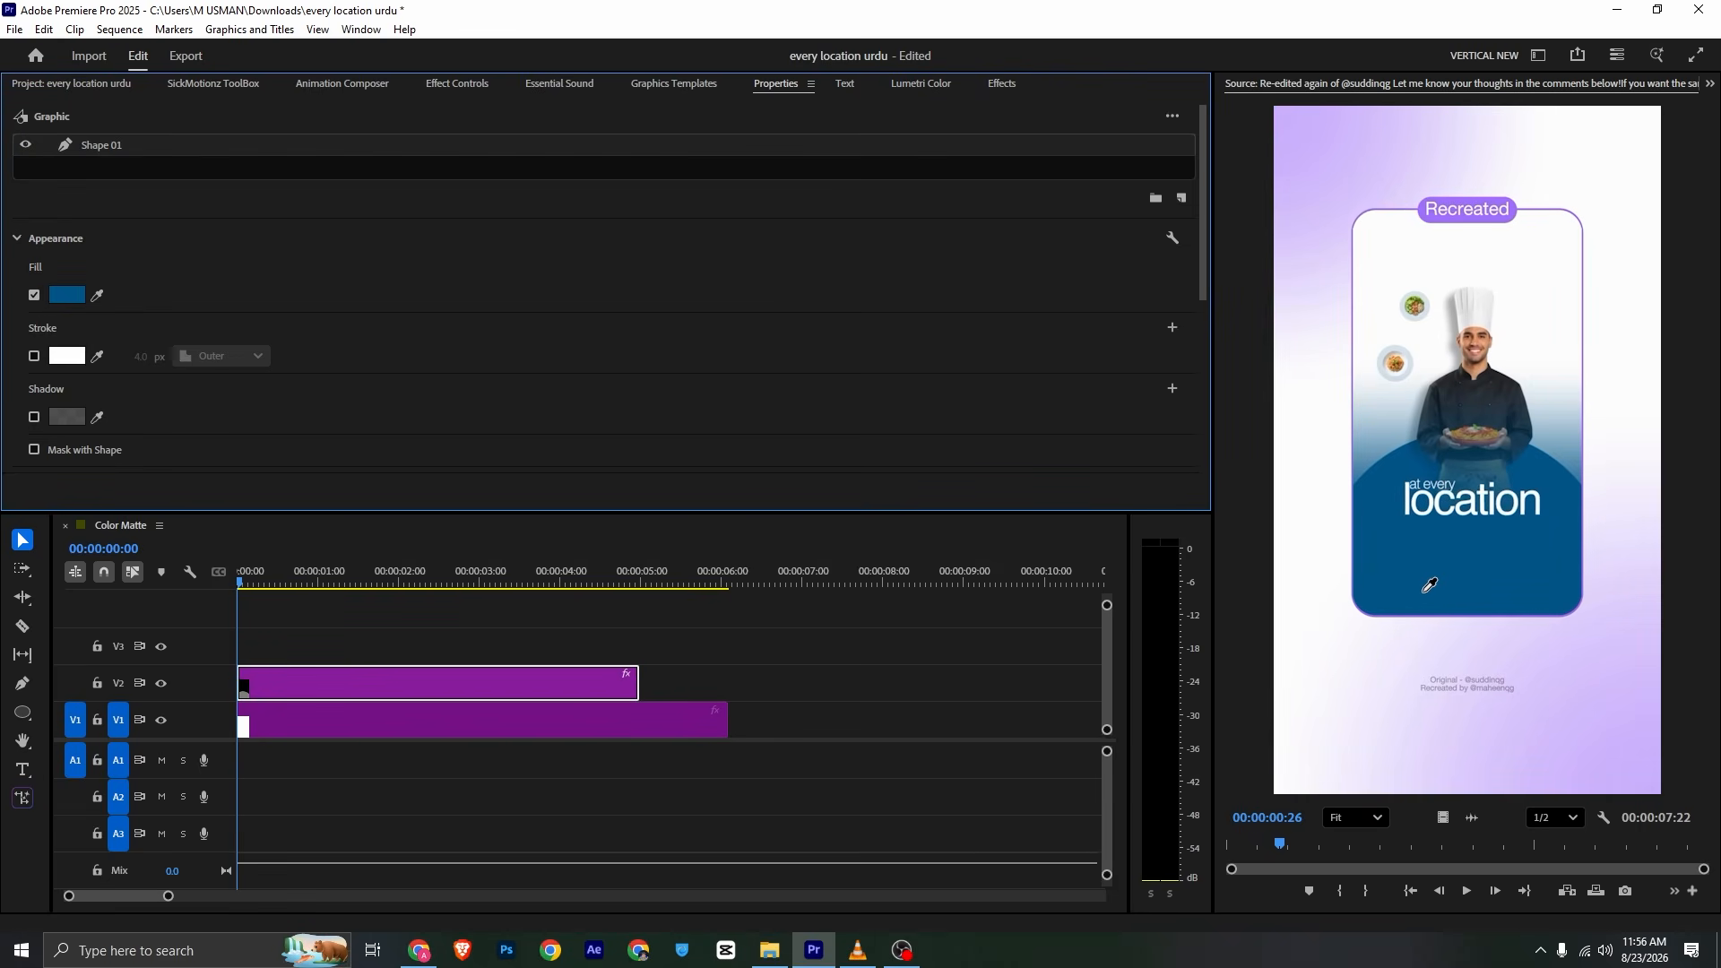
pyautogui.click(1710, 84)
pyautogui.click(1327, 139)
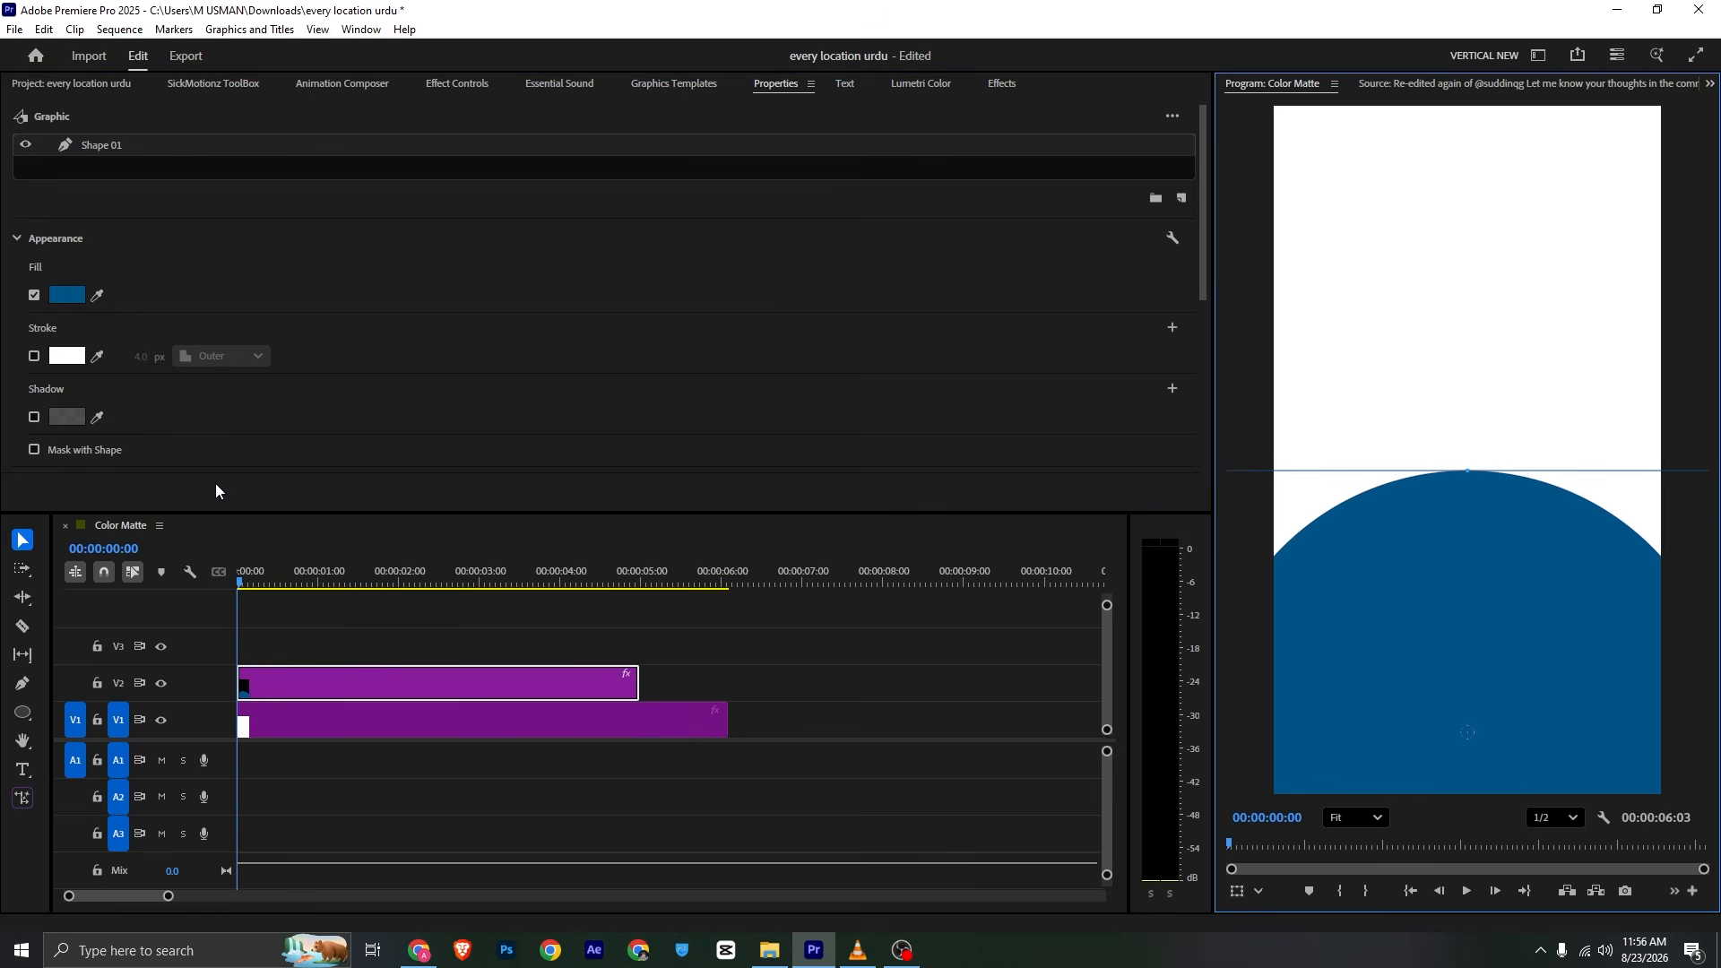
# Compare the blue ellipse composition with the card layout in the reference video
pyautogui.scroll(-4, 385, 329)
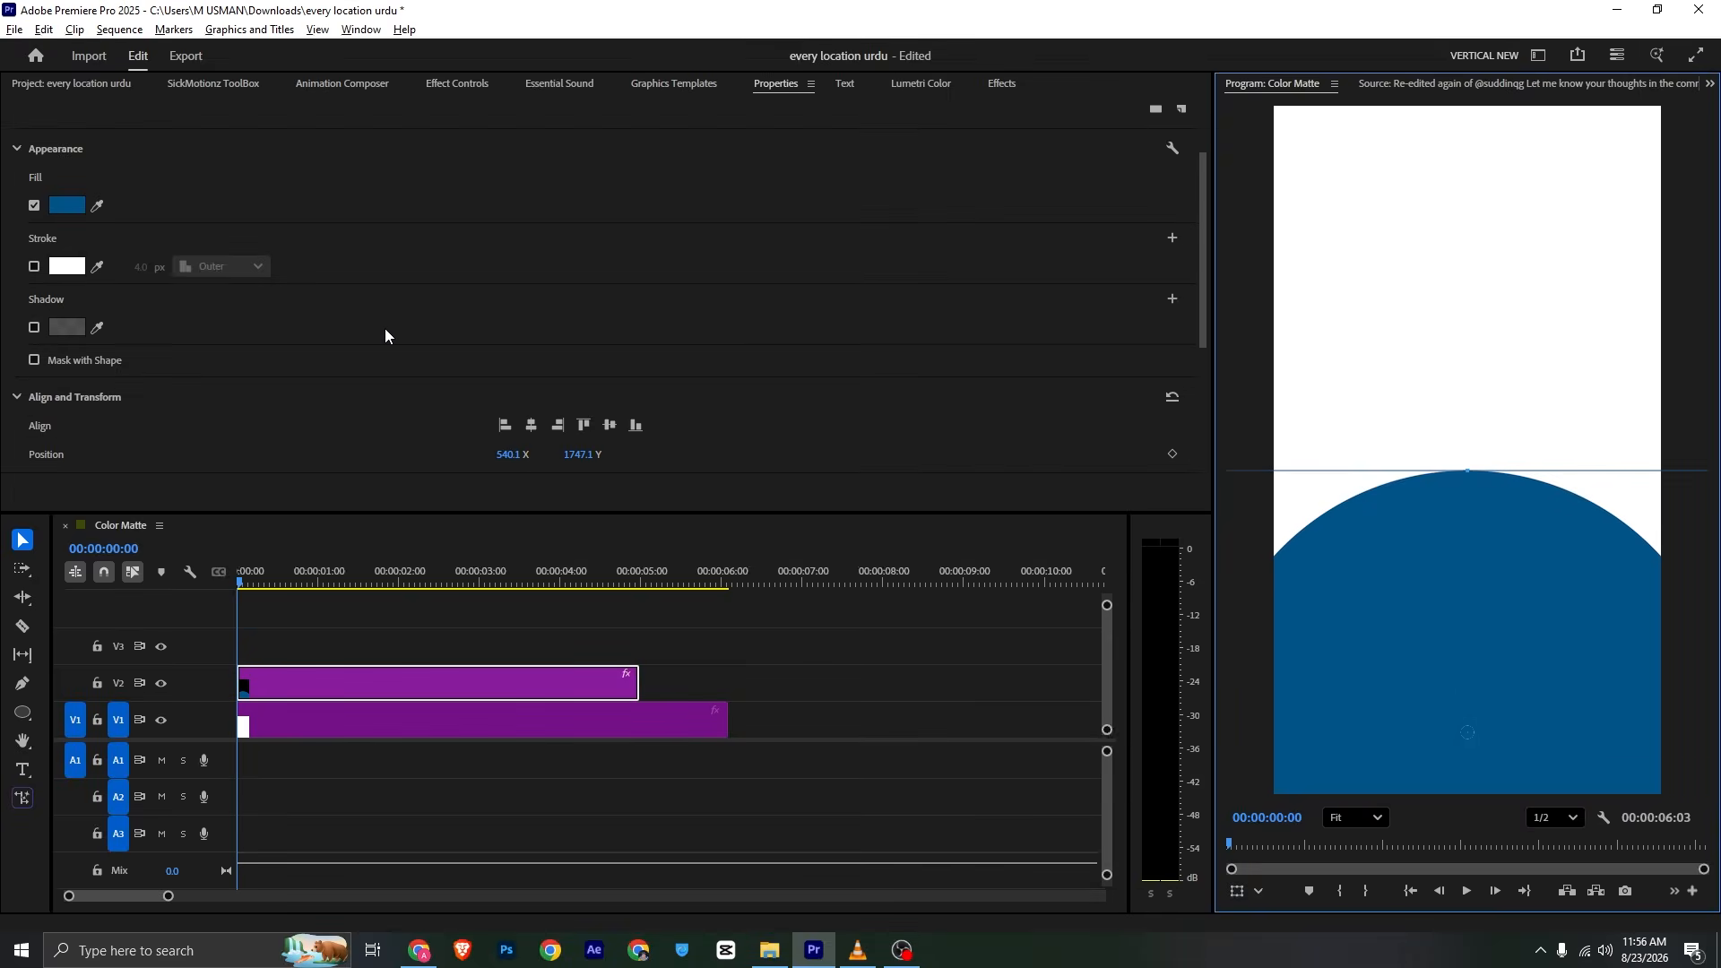
pyautogui.hotkey('alt', 'Tab')
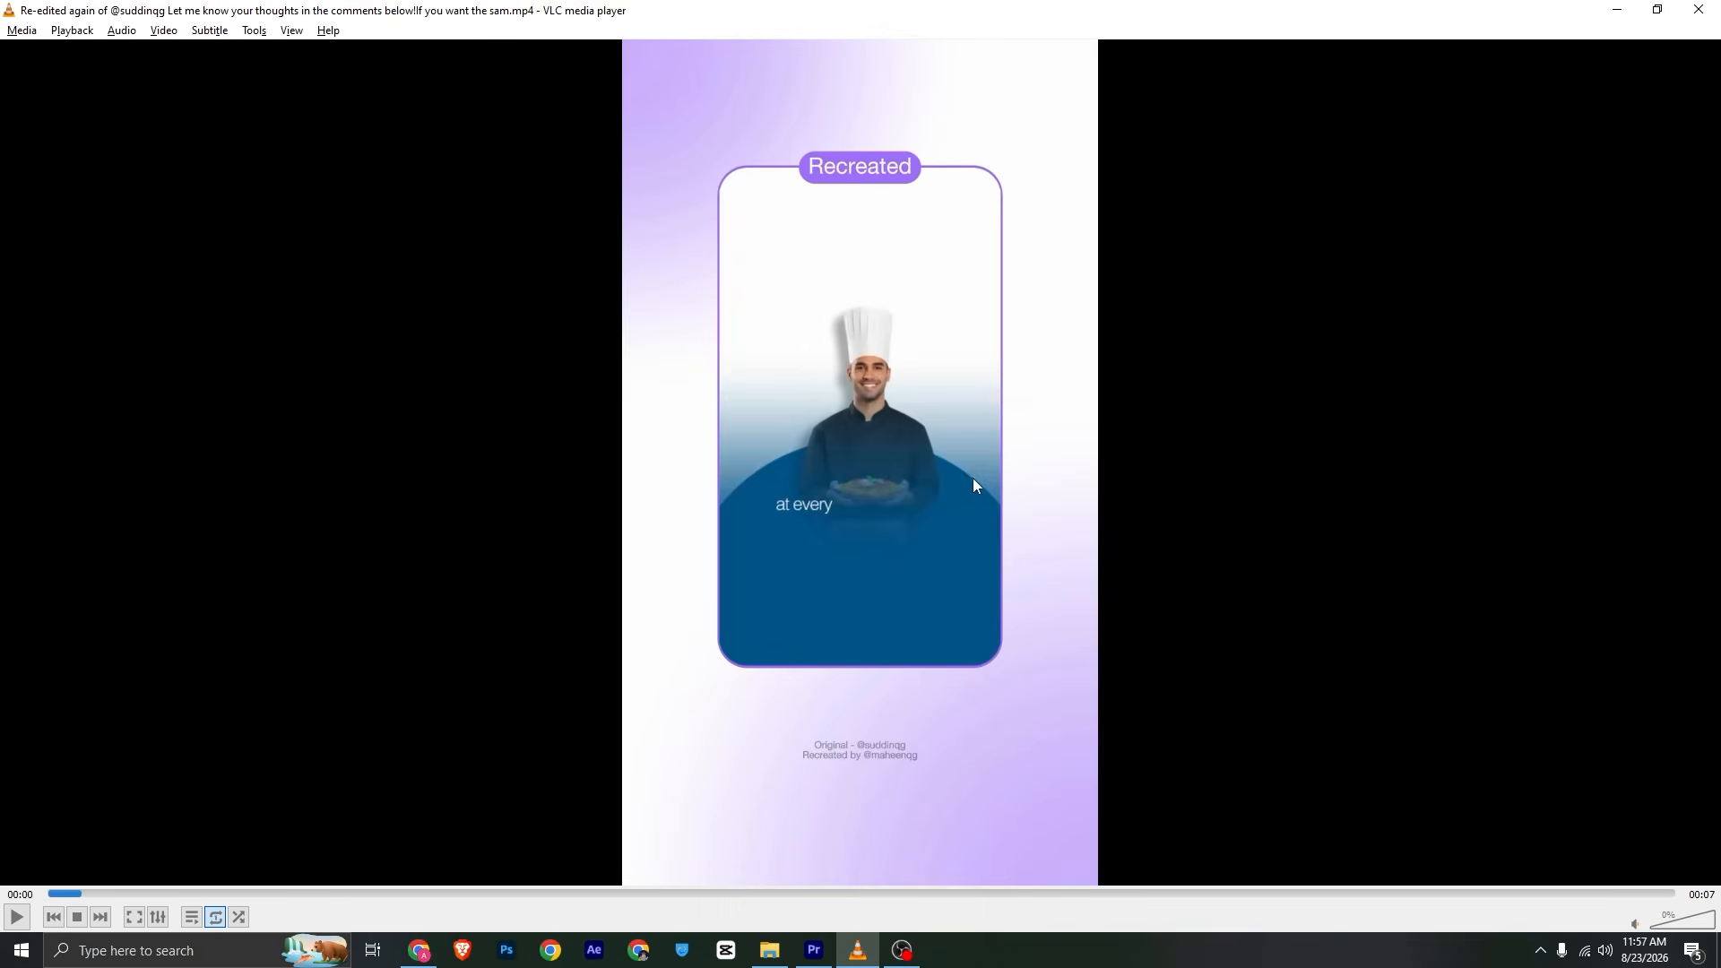
pyautogui.hotkey('alt', 'Tab')
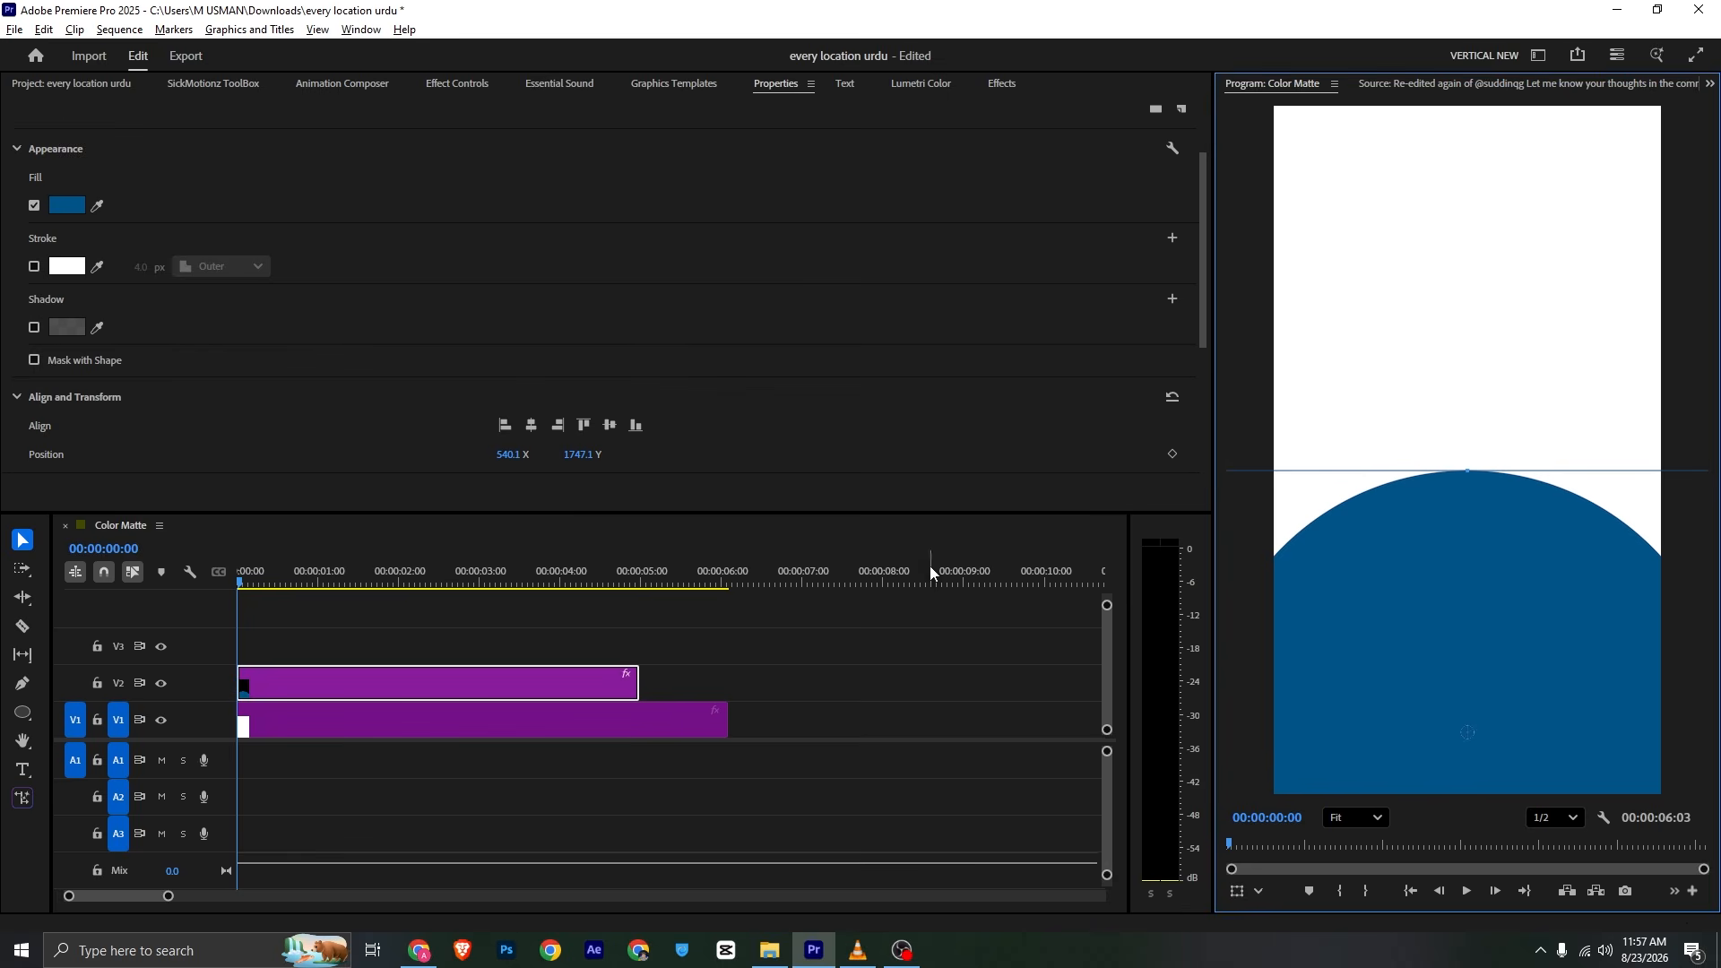
pyautogui.click(68, 84)
pyautogui.rightClick(442, 313)
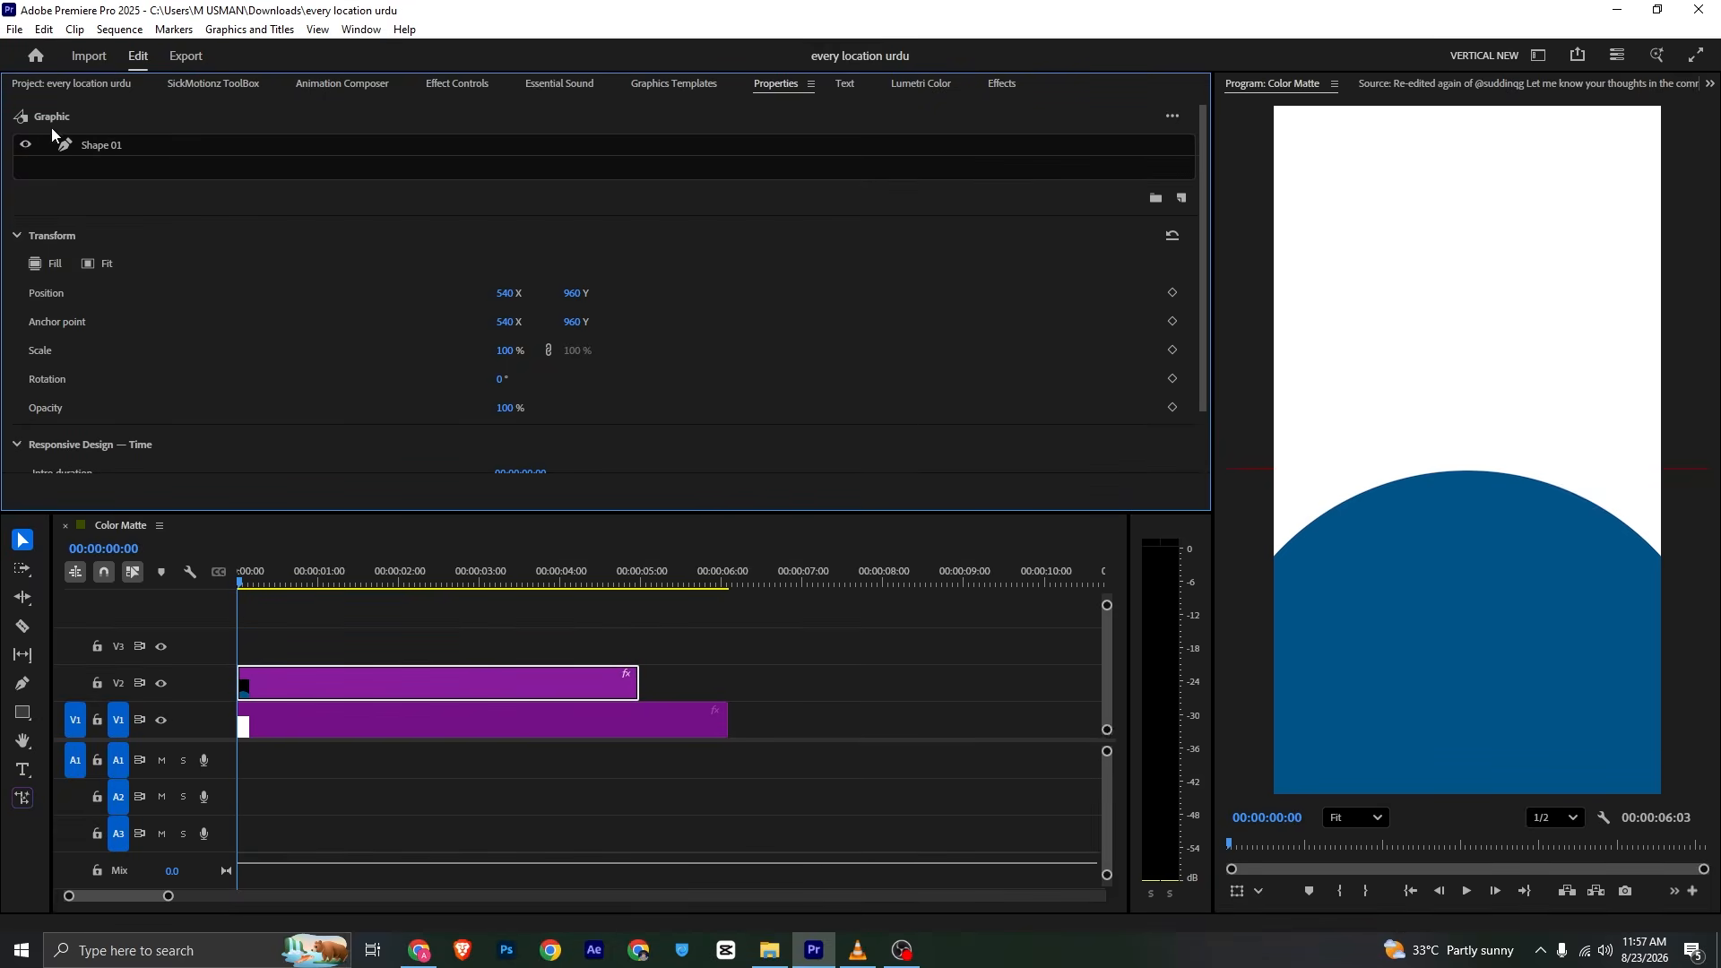
pyautogui.hotkey('alt', 'Tab')
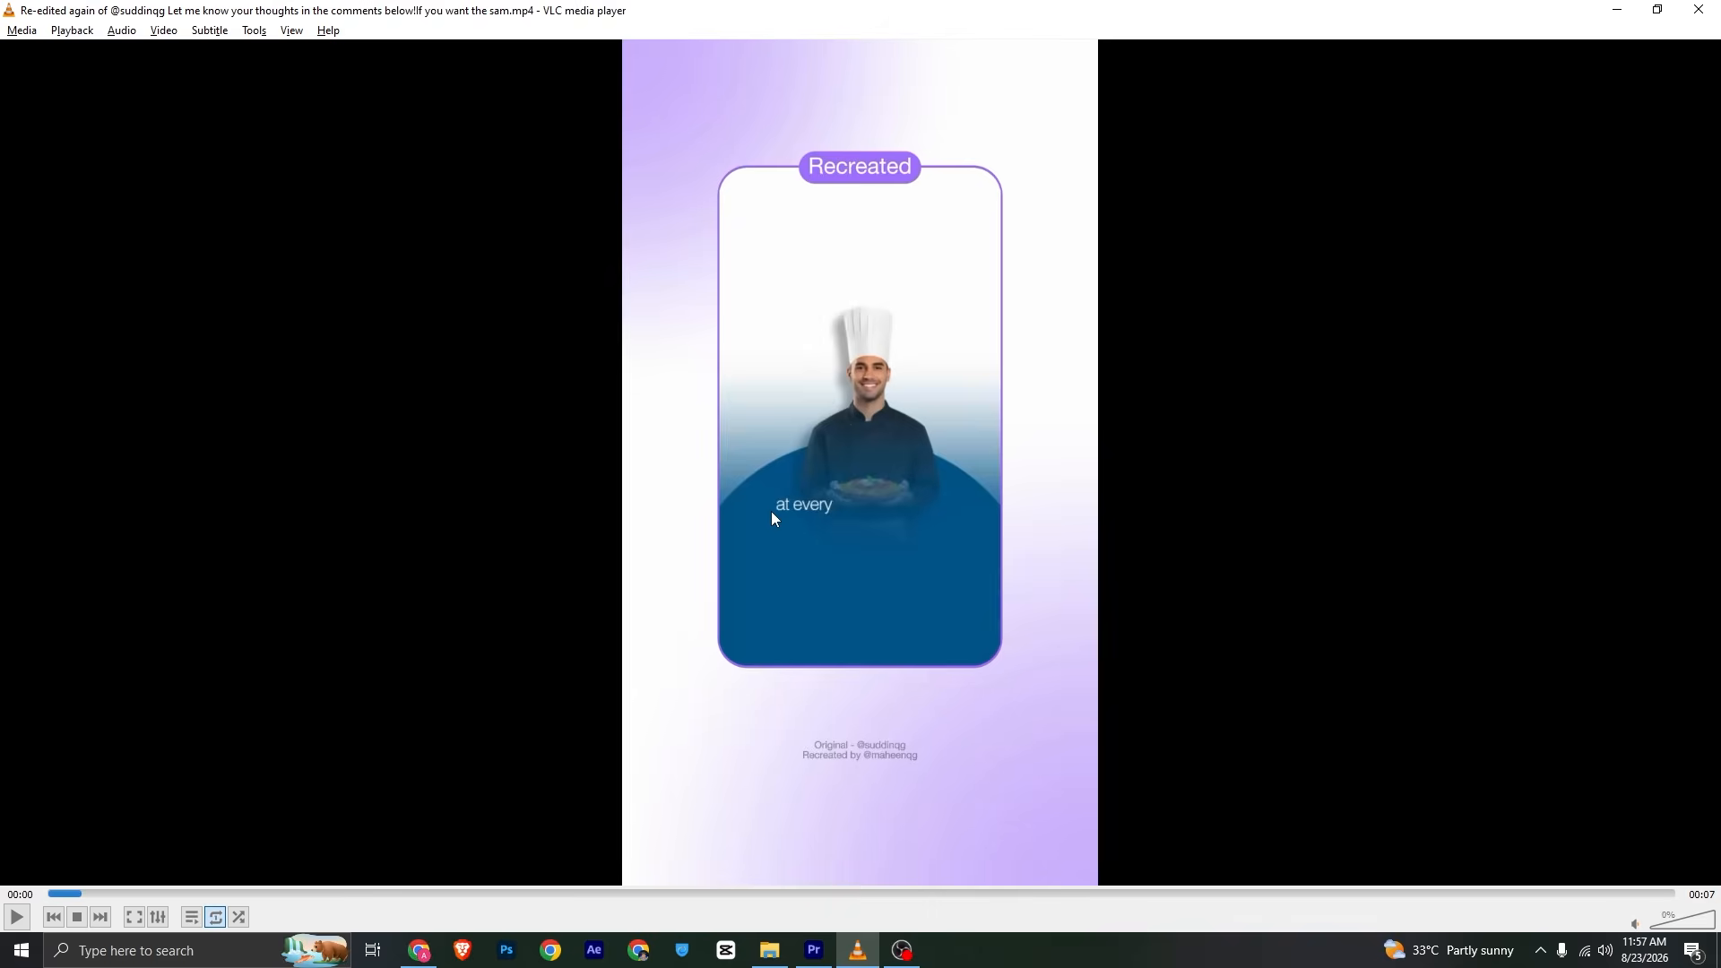
pyautogui.hotkey('alt', 'Tab')
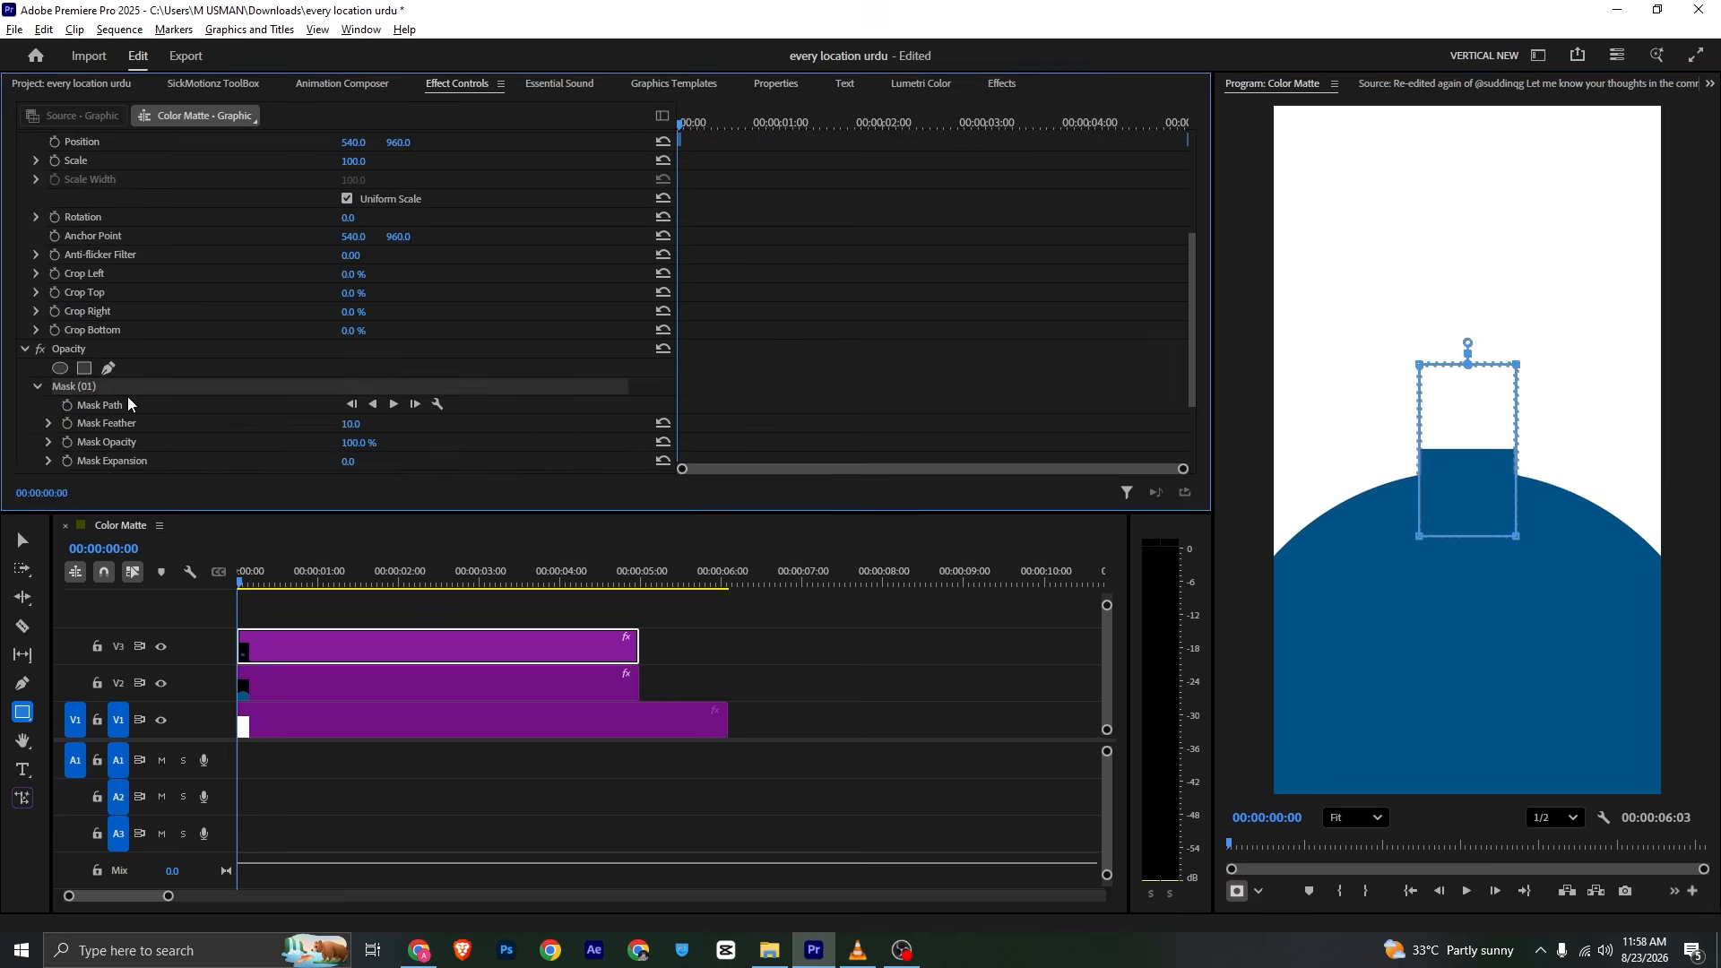
# Delete the masked shape clip from V3 and place 1.png on that track at the sequence start
pyautogui.click(302, 654)
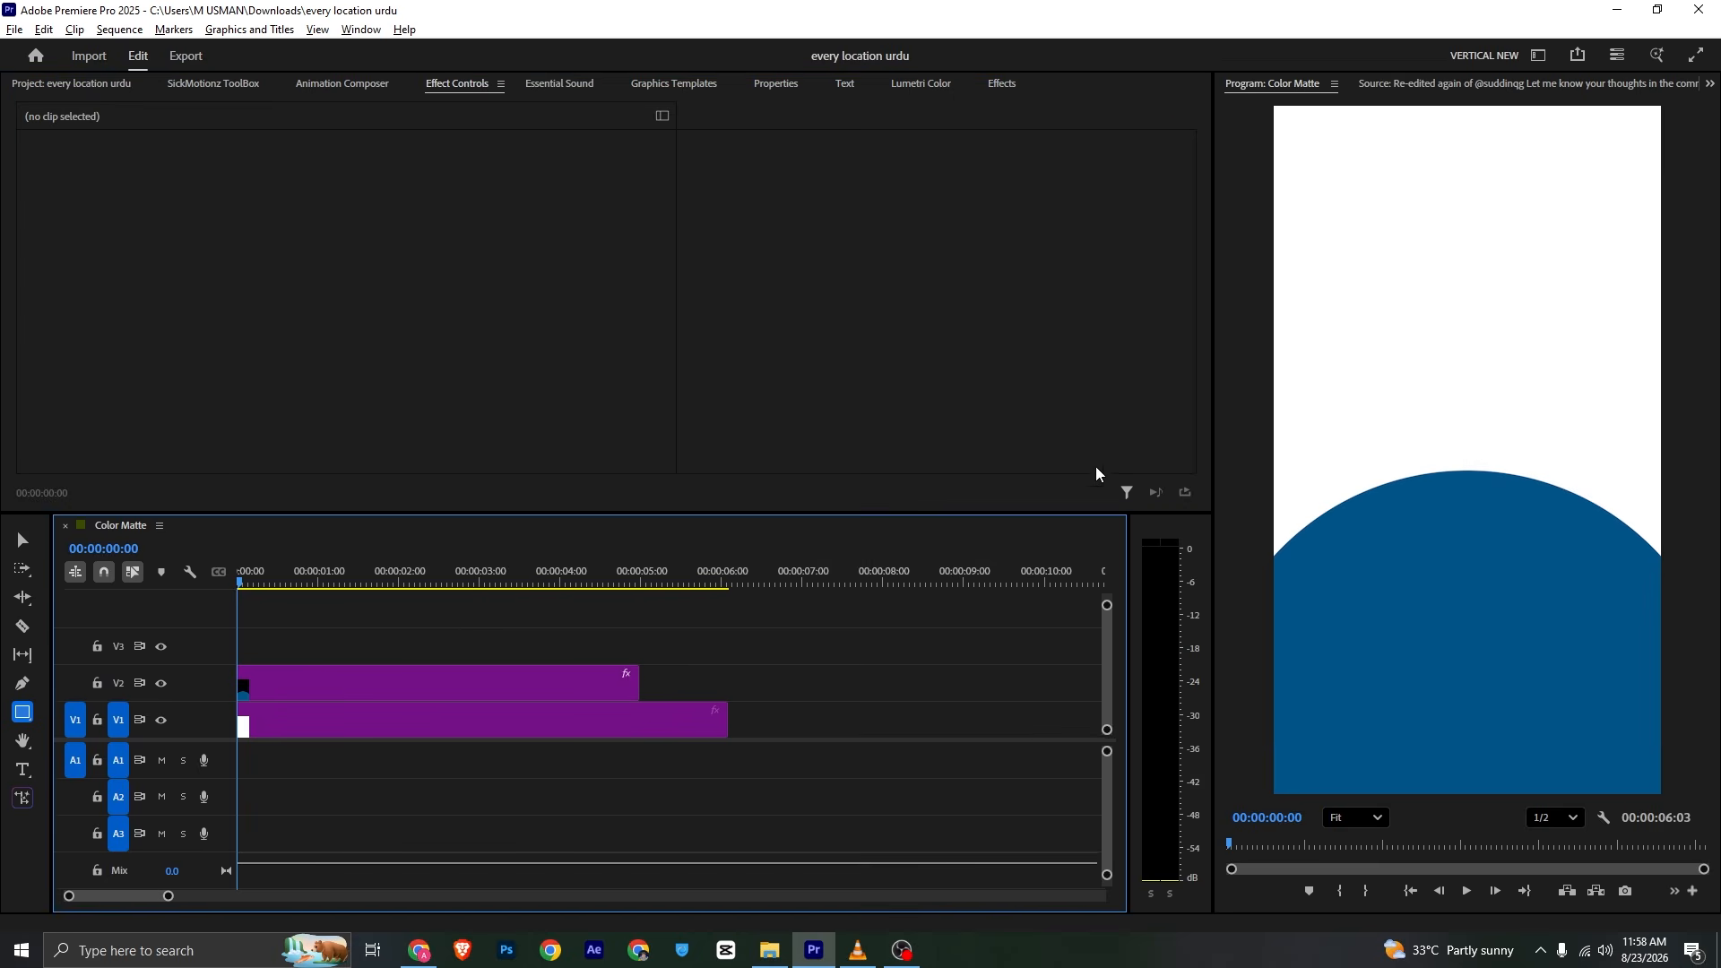
pyautogui.hotkey('alt', 'Tab')
pyautogui.hotkey('alt', 'Tab')
pyautogui.hotkey('shift', '1')
pyautogui.moveTo(1095, 240); pyautogui.dragTo(314, 656)
# Play the reference video to check the chef's framing and crop the bottom of 1.png by 32%
pyautogui.hotkey('alt', 'Tab')
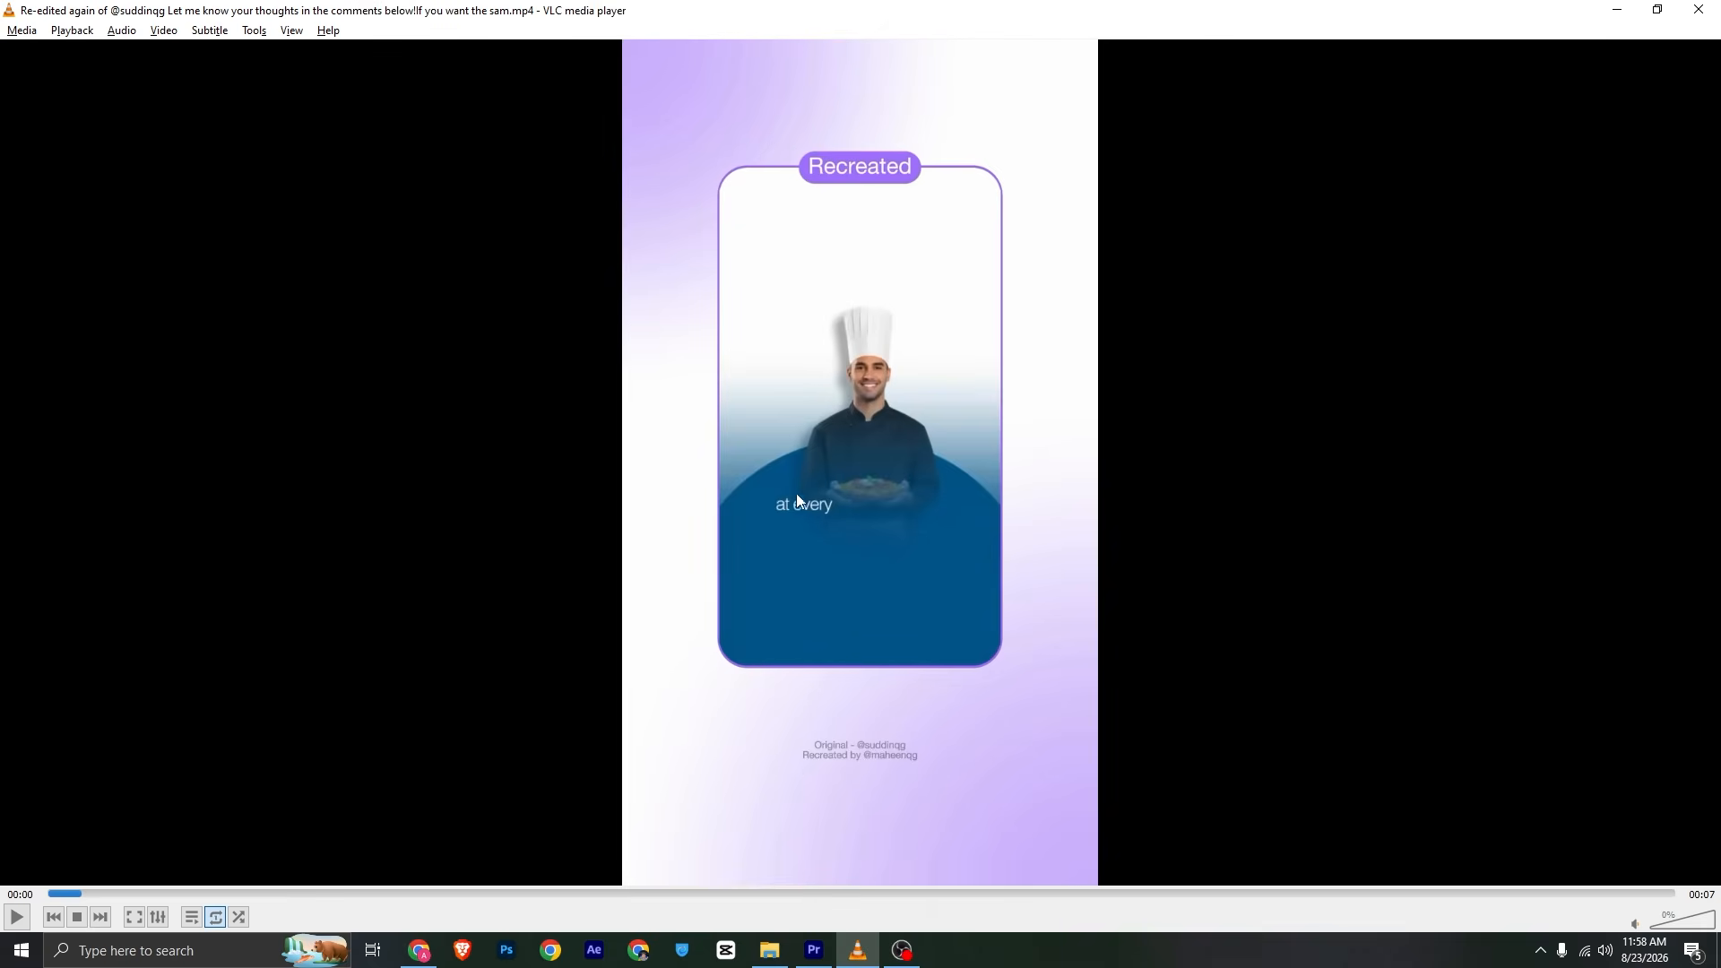
pyautogui.press('space')
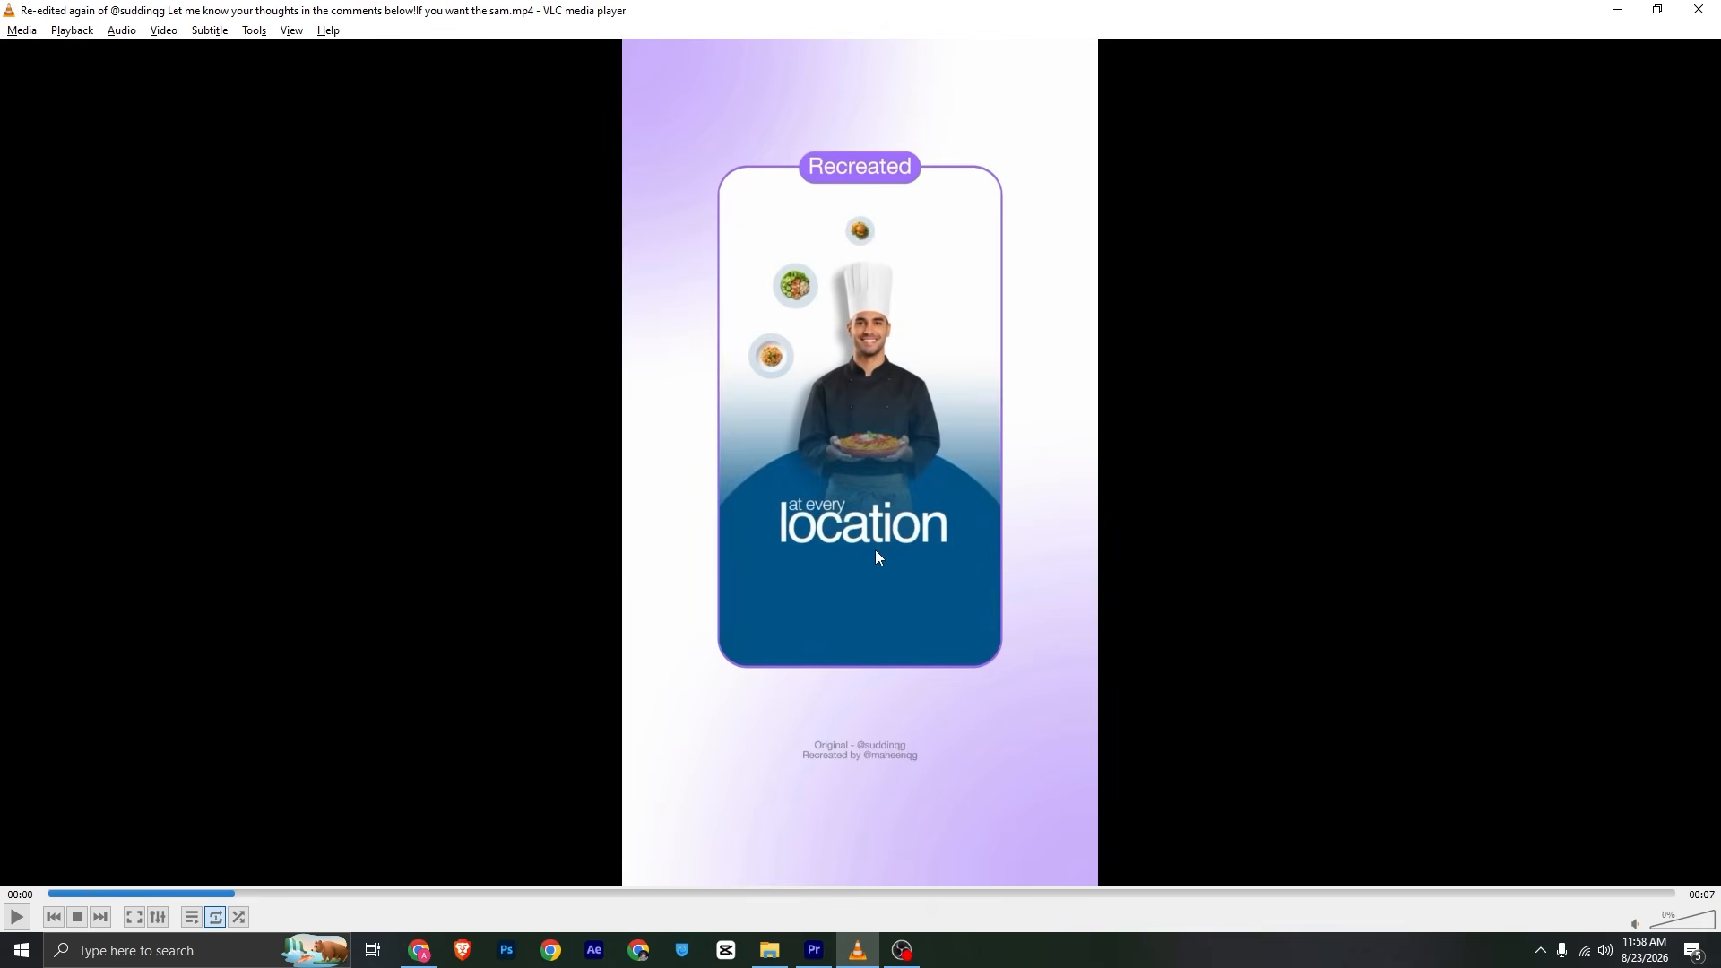
pyautogui.hotkey('alt', 'Tab')
pyautogui.click(771, 84)
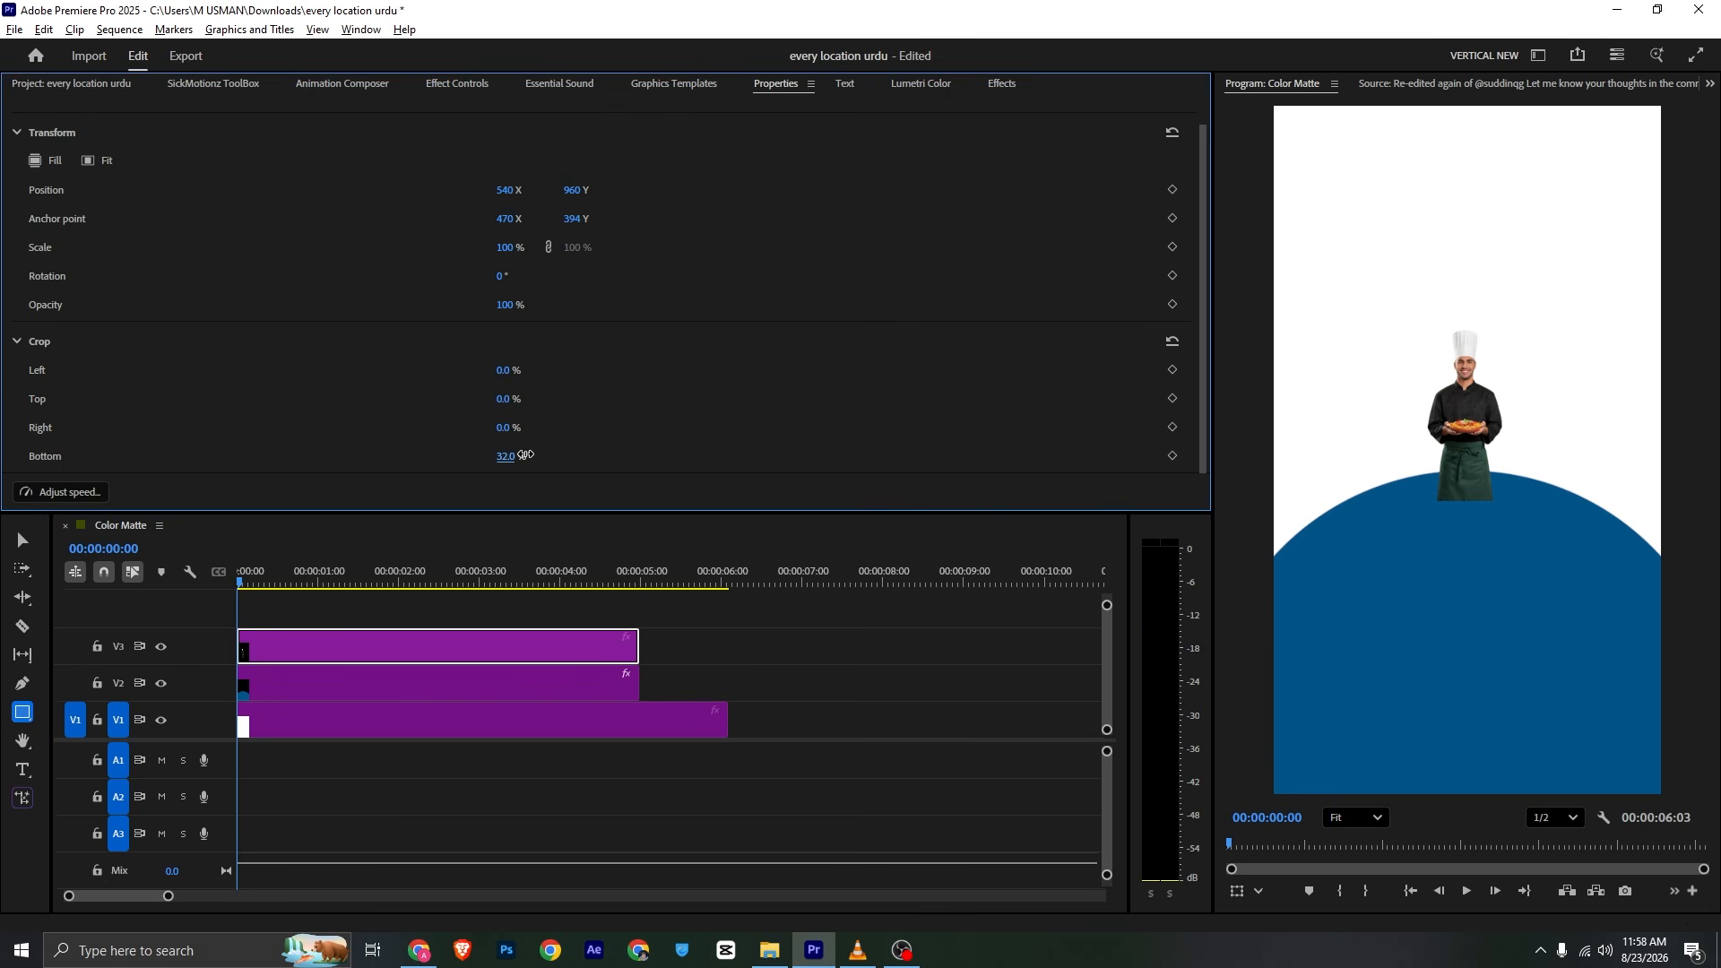
pyautogui.hotkey('alt', 'Tab')
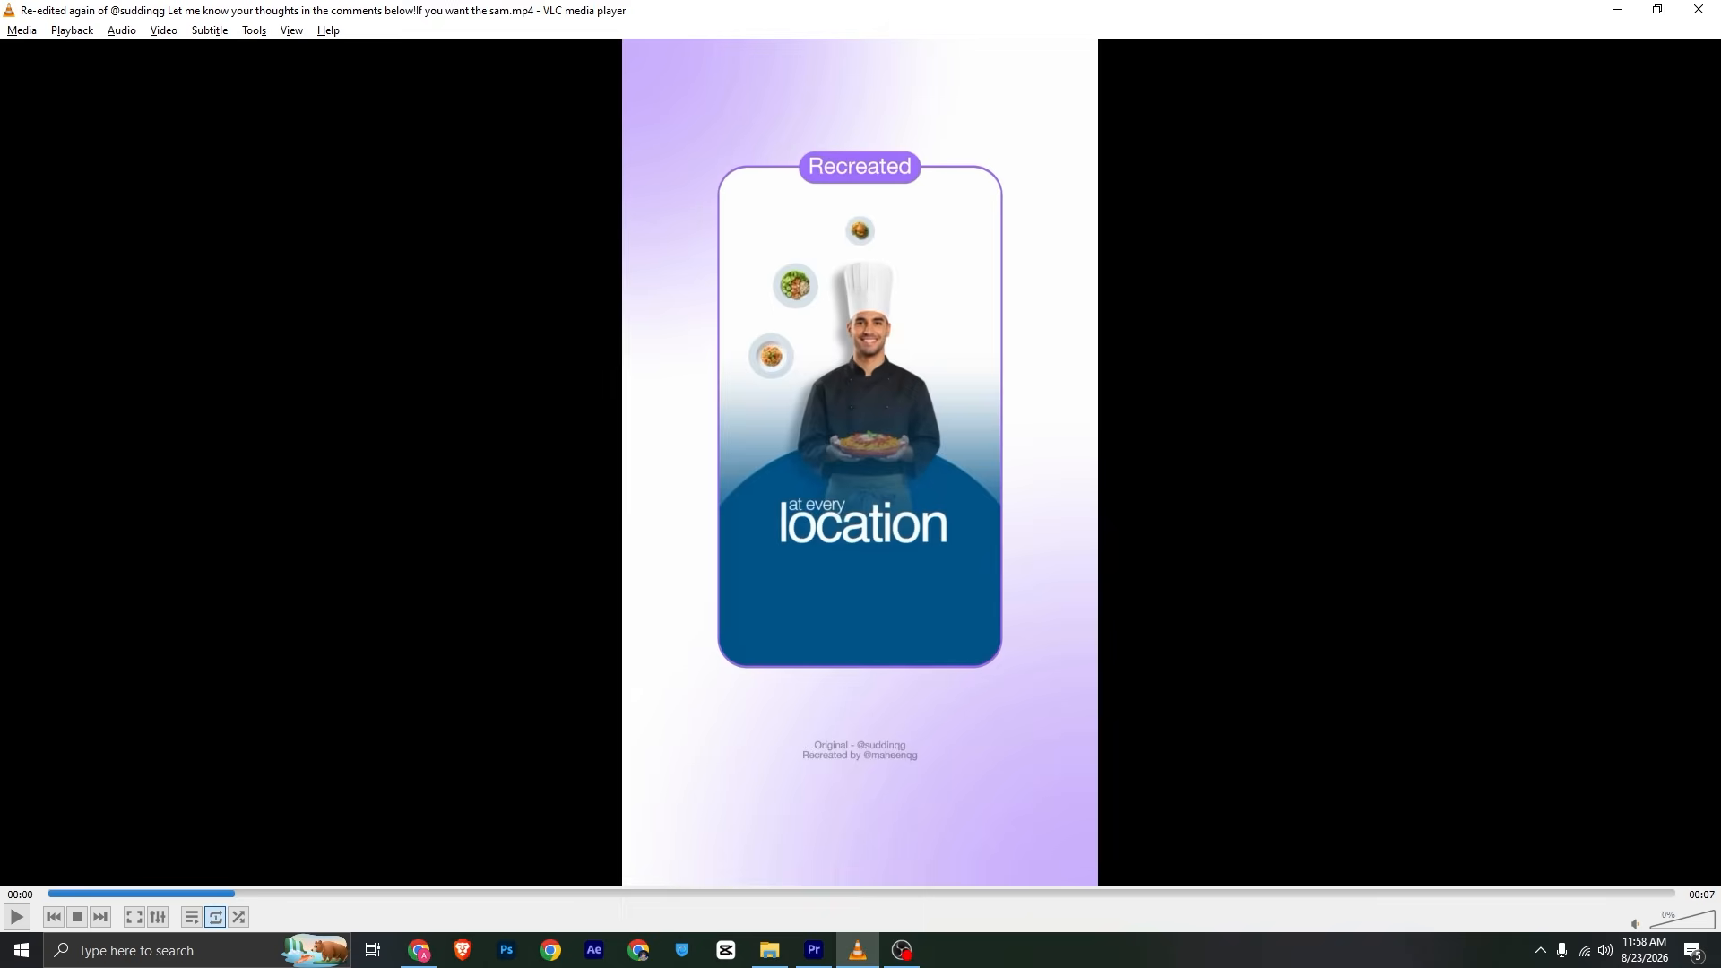
pyautogui.hotkey('alt', 'Tab')
# Scale the chef image to 245 and move it down to about 562.5, 1257.5, matching the reference video
pyautogui.click(328, 657)
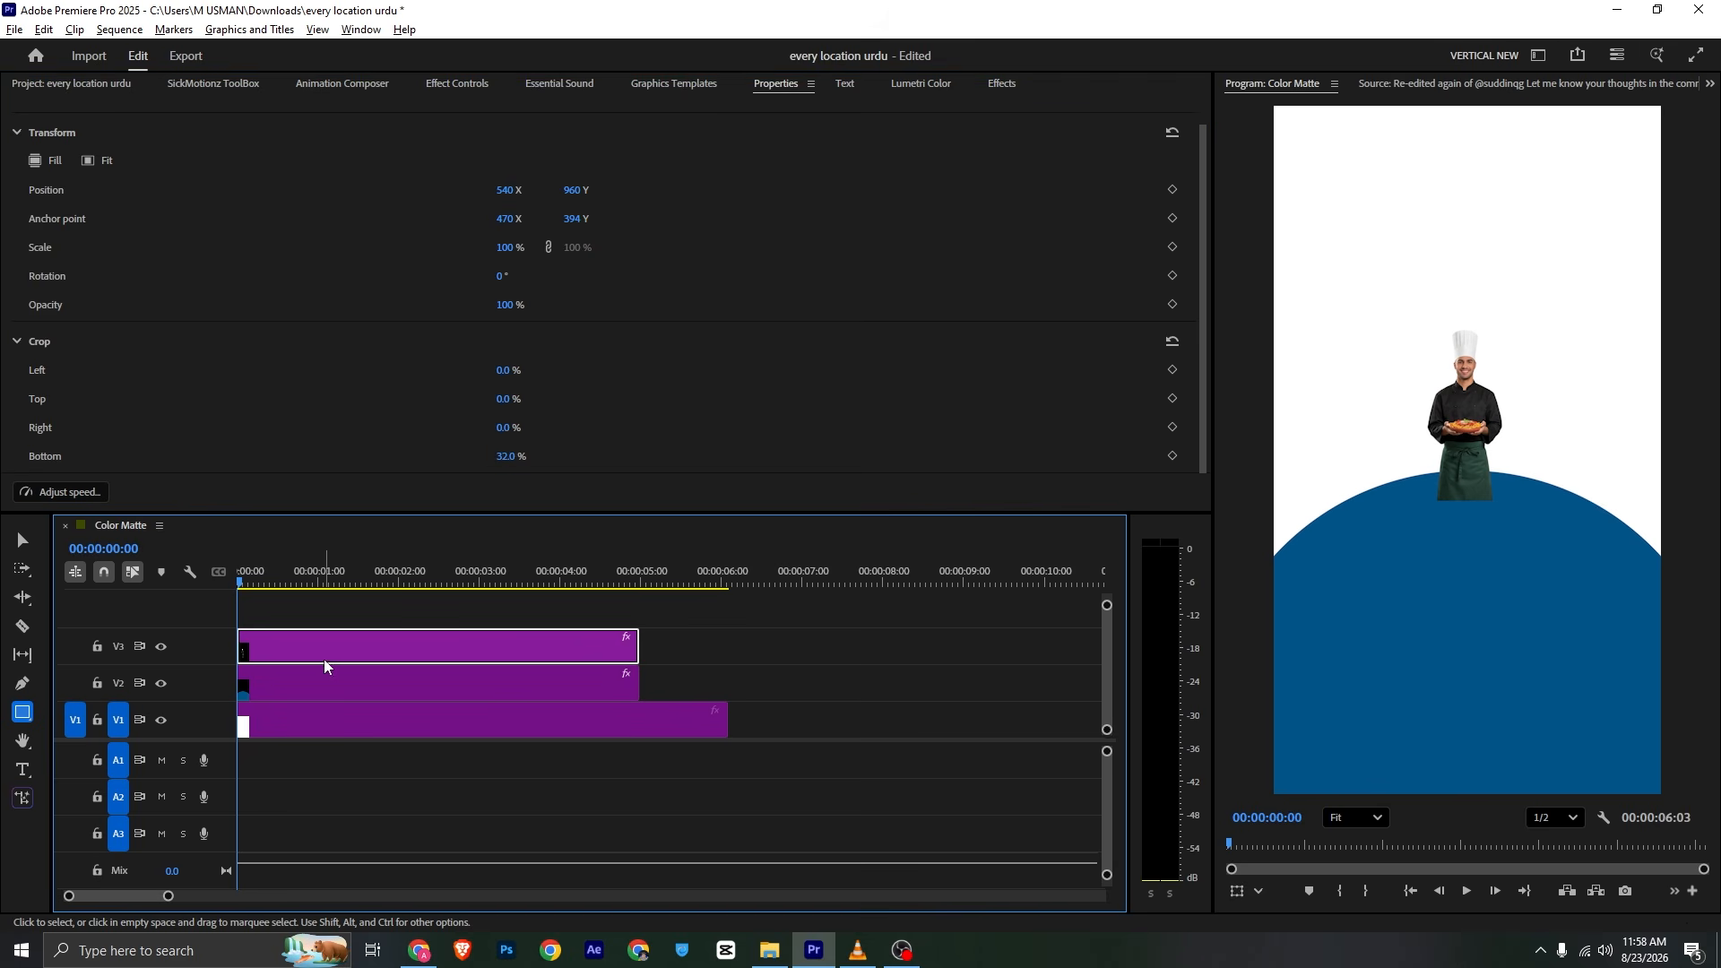
pyautogui.click(462, 85)
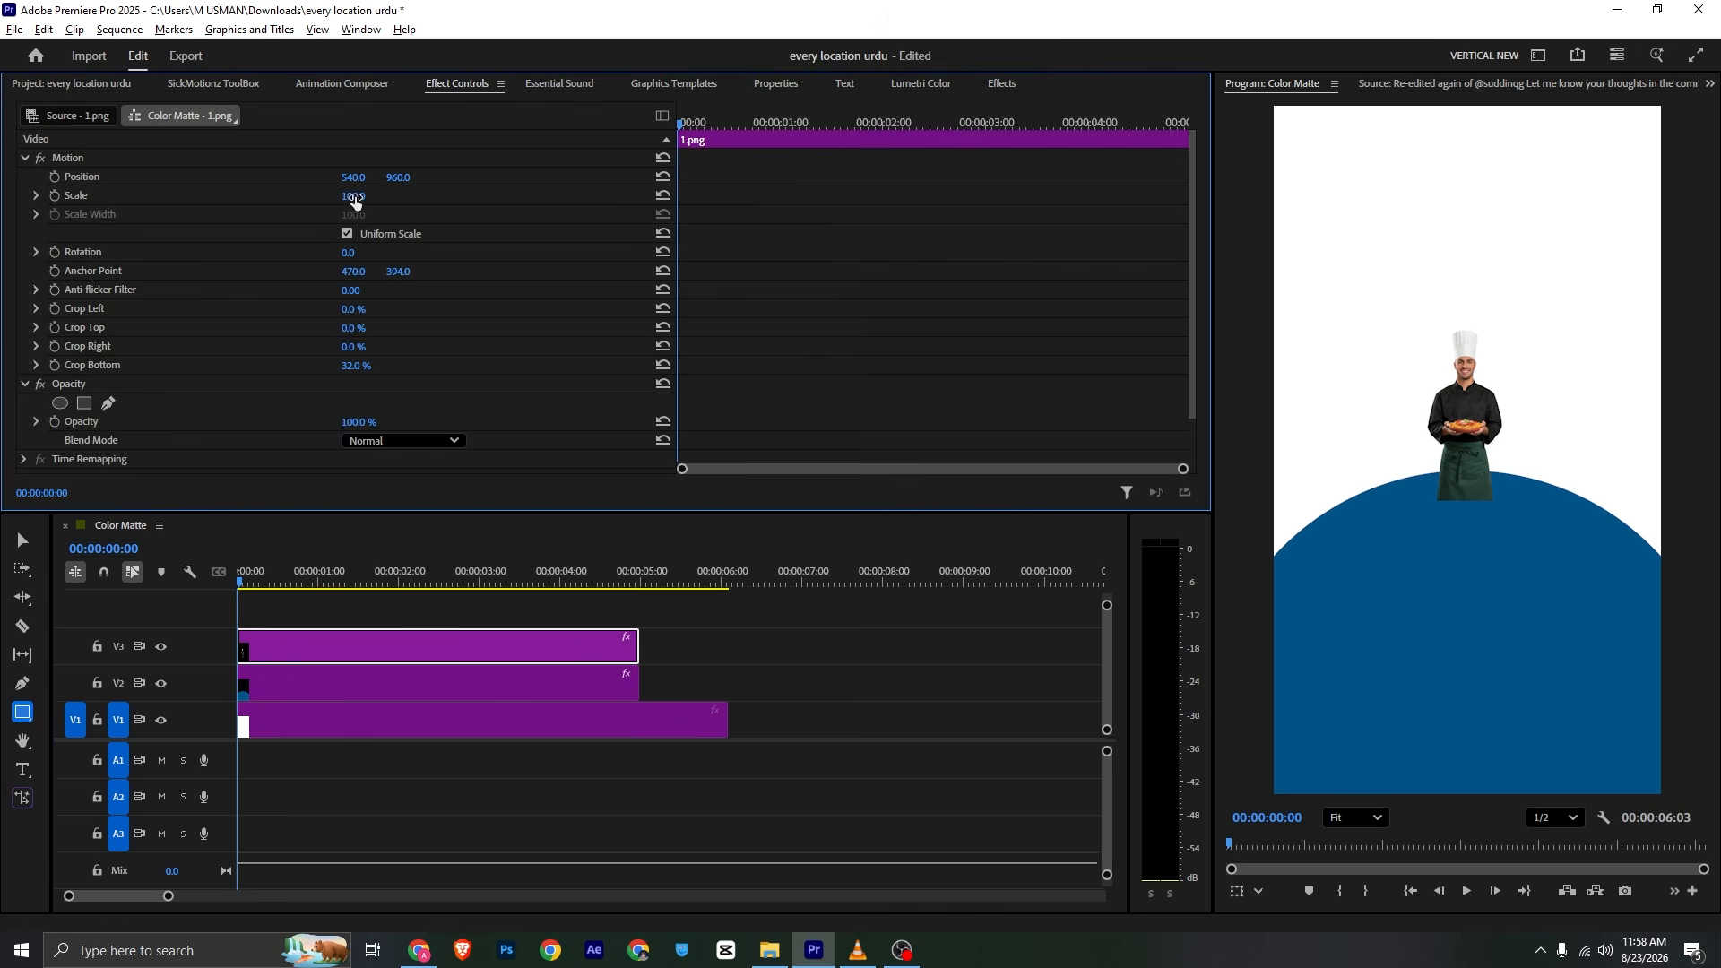
pyautogui.moveTo(354, 198); pyautogui.dragTo(484, 198)
pyautogui.press('v')
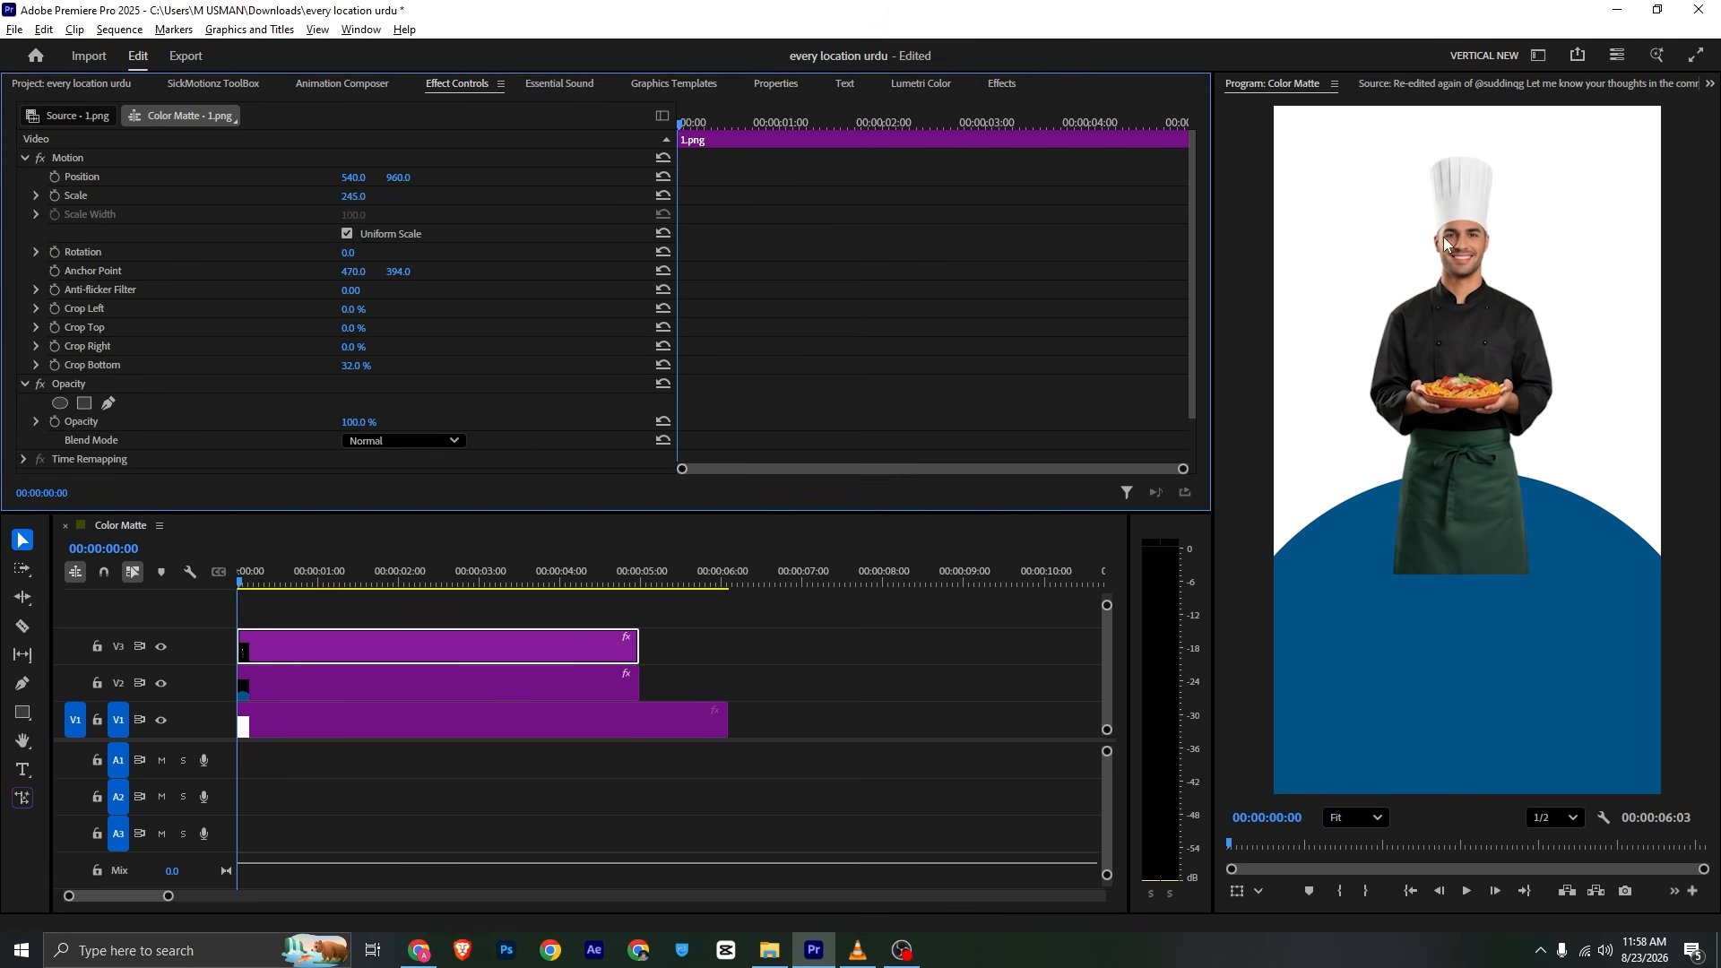
pyautogui.moveTo(1458, 329); pyautogui.dragTo(1464, 438)
pyautogui.hotkey('alt', 'Tab')
pyautogui.hotkey('alt', 'Tab')
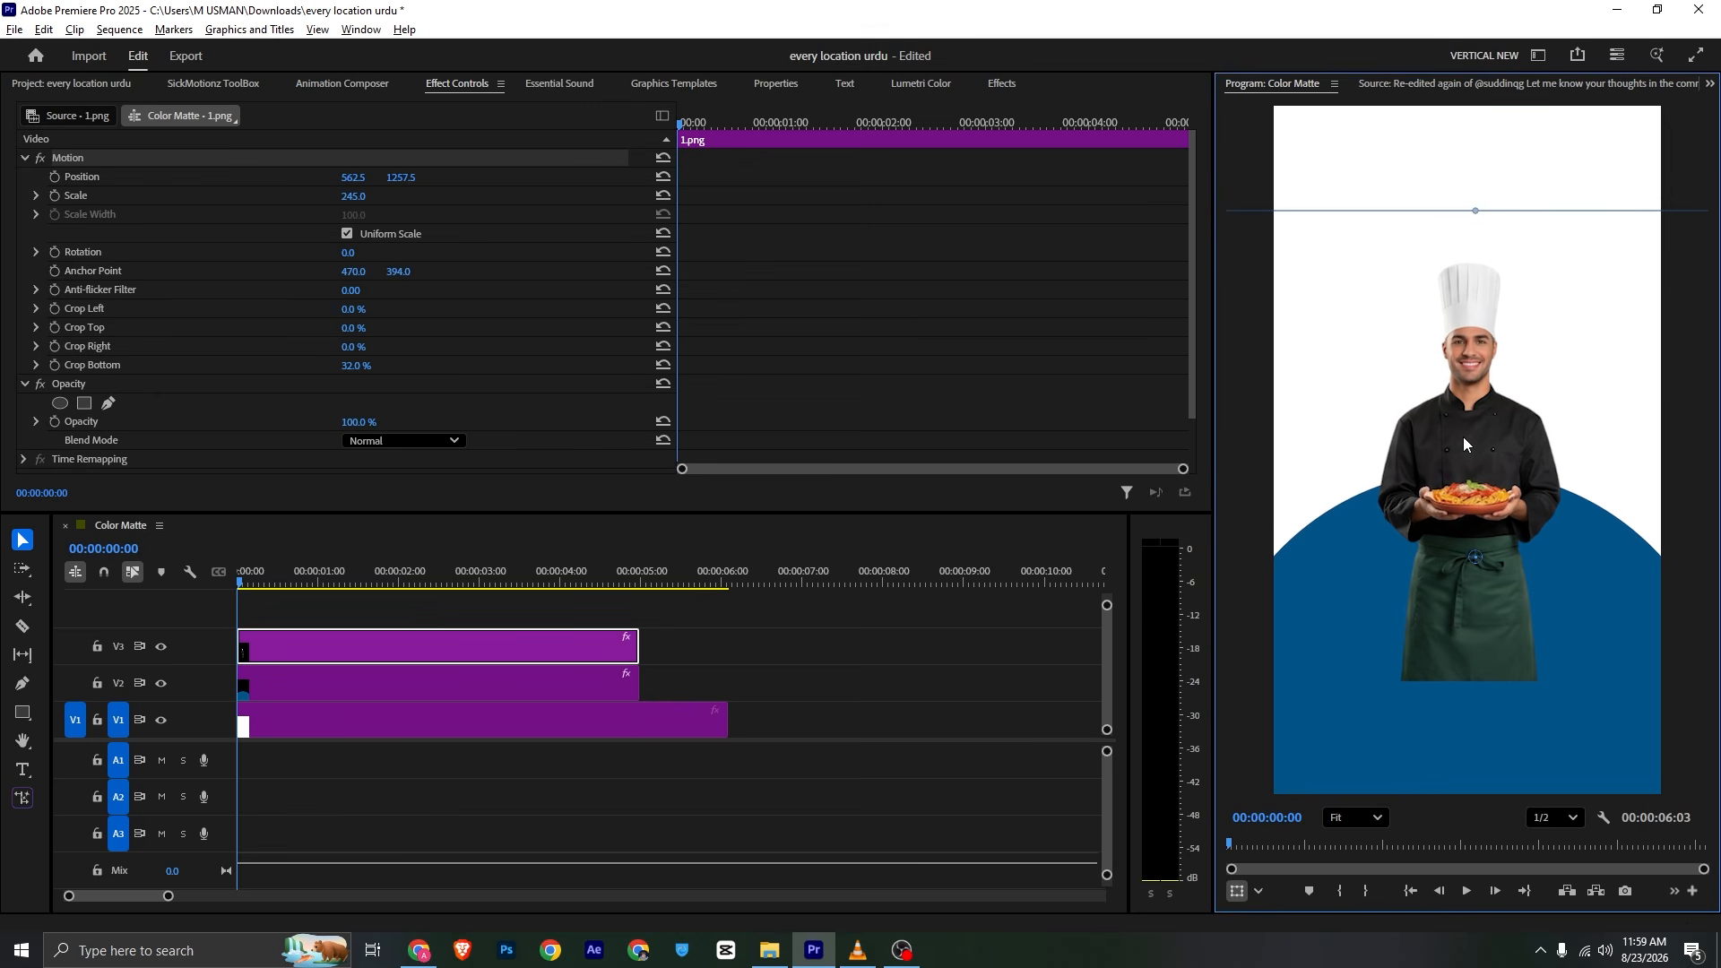
# Add an ellipse opacity mask to the chef clip, enlarge it around the figure, and feather it 110 so the lower body fades out
pyautogui.scroll(-3, 115, 349)
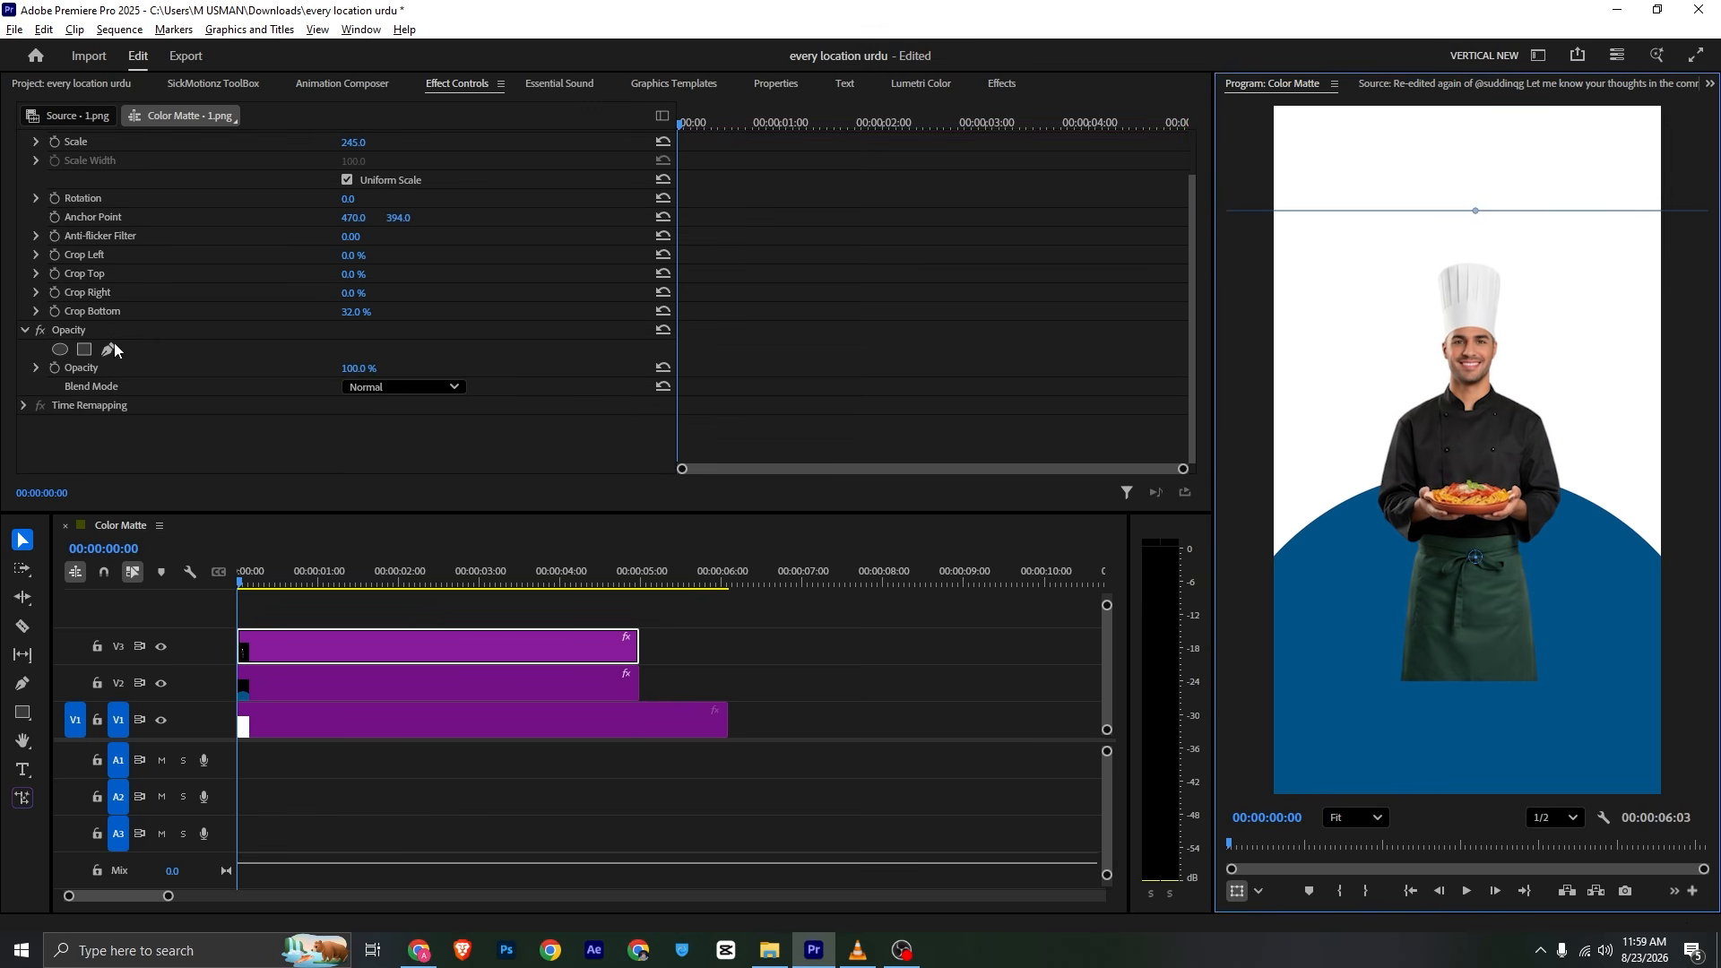
pyautogui.click(61, 349)
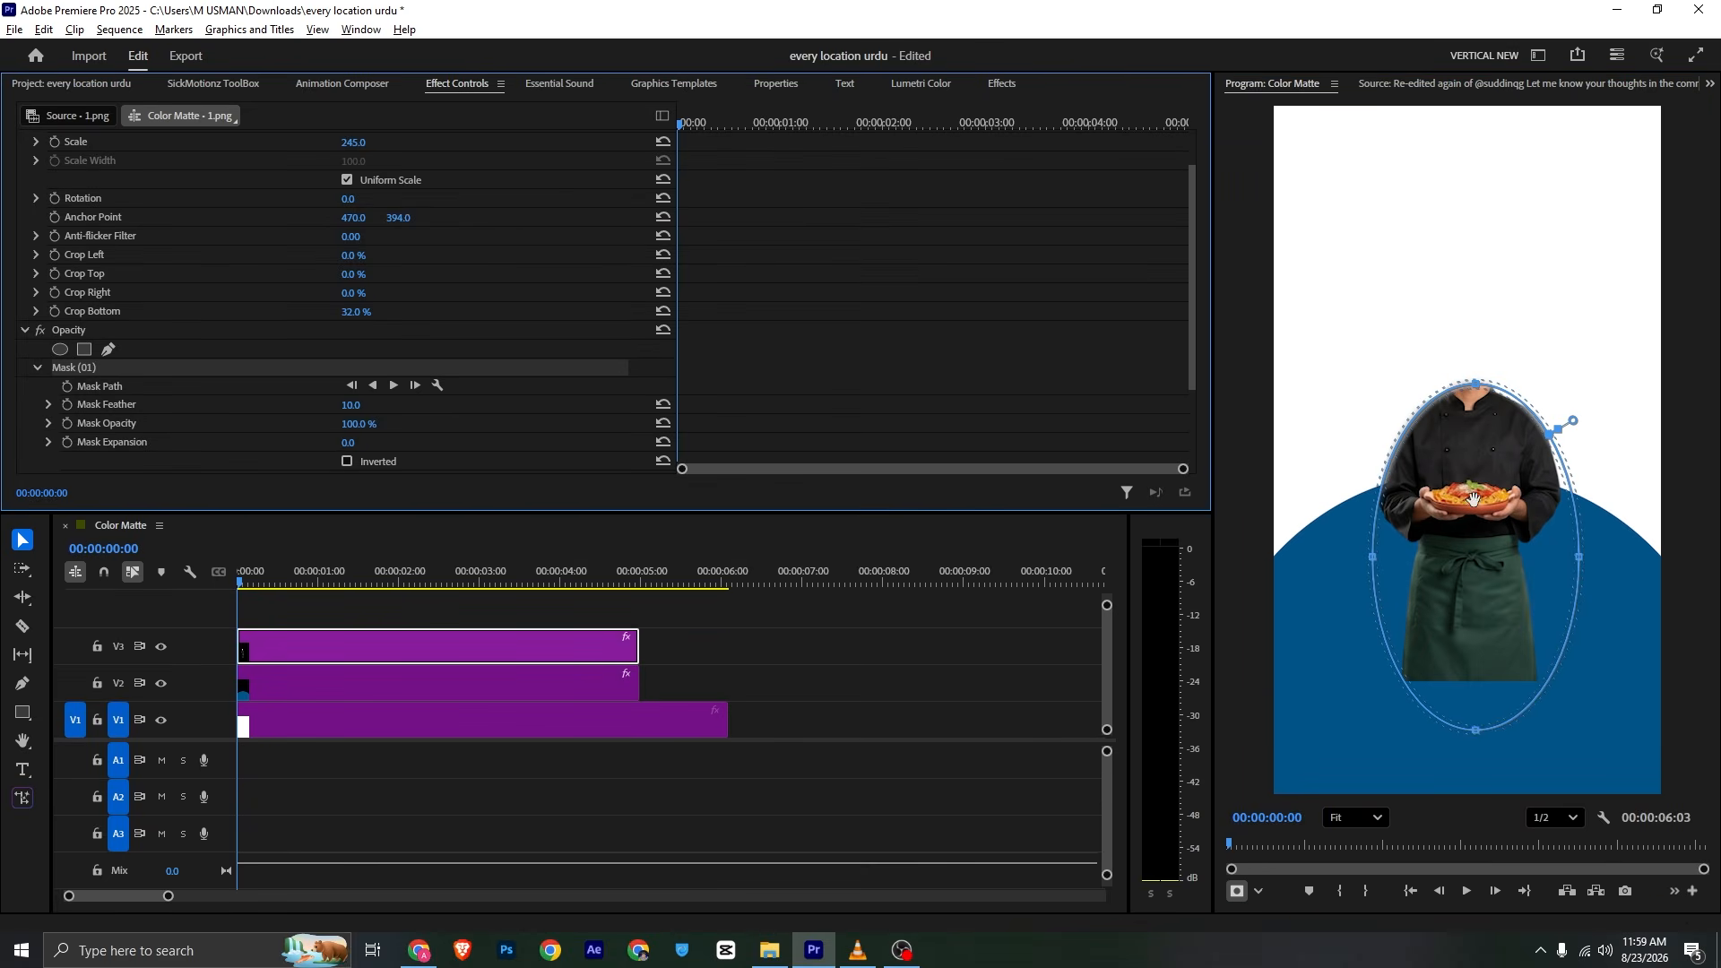
pyautogui.moveTo(1472, 498); pyautogui.dragTo(1461, 364)
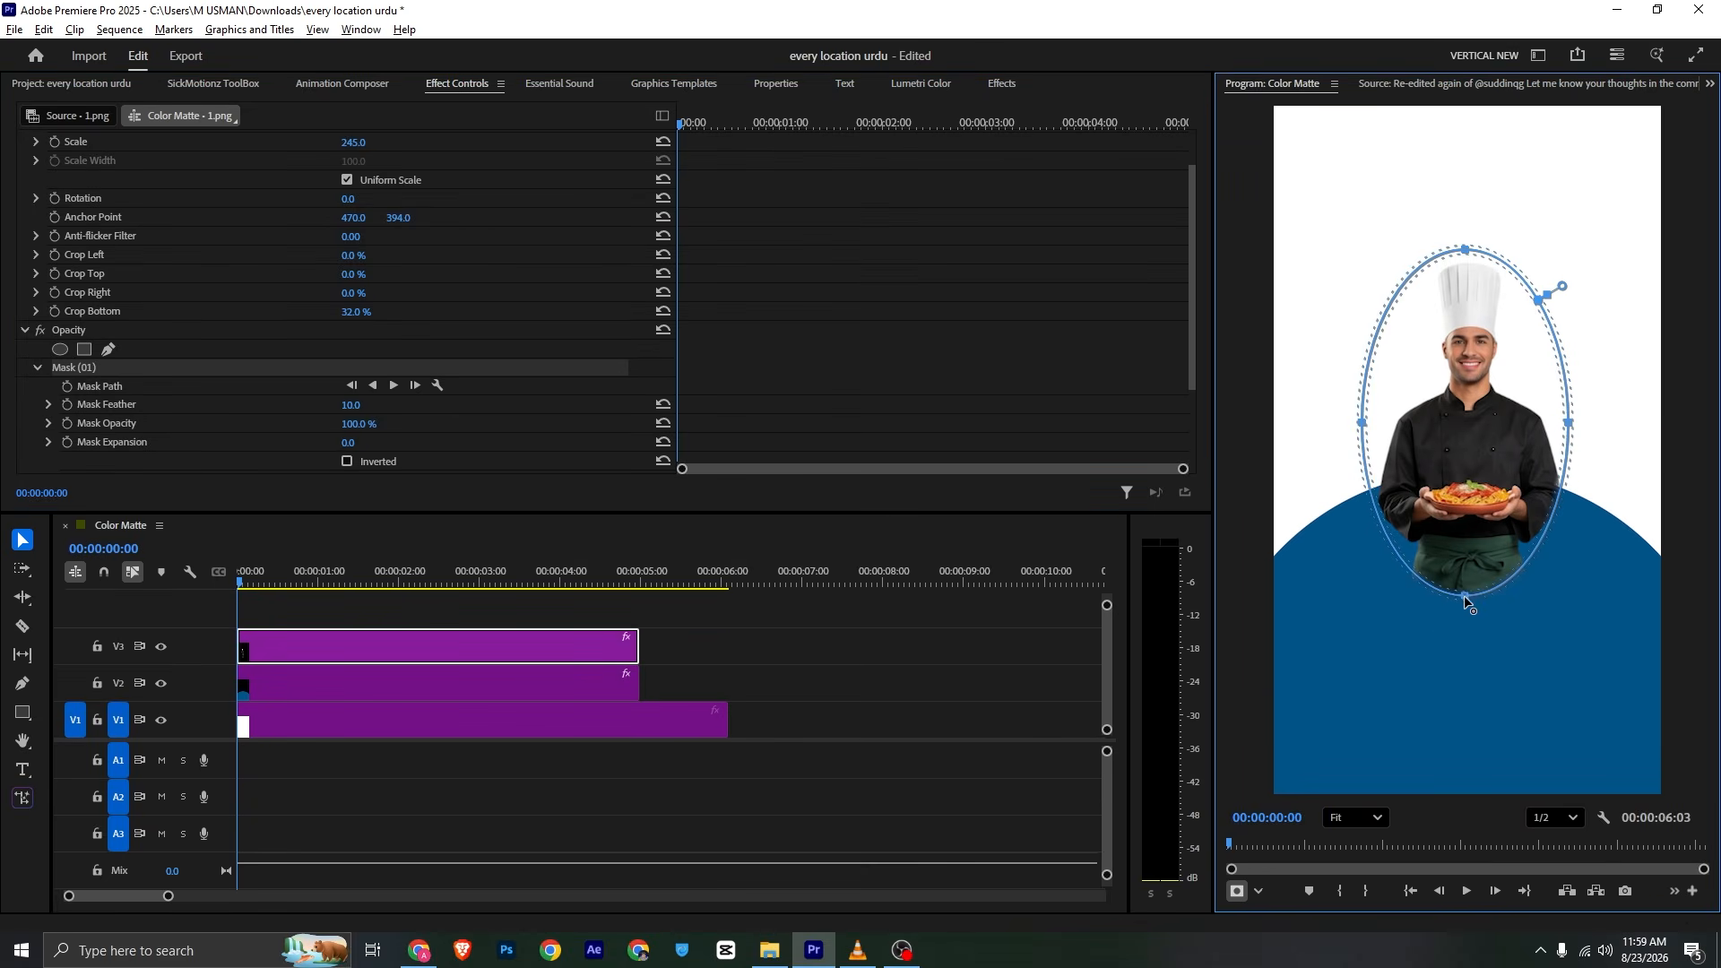
pyautogui.moveTo(1465, 595); pyautogui.dragTo(1471, 648)
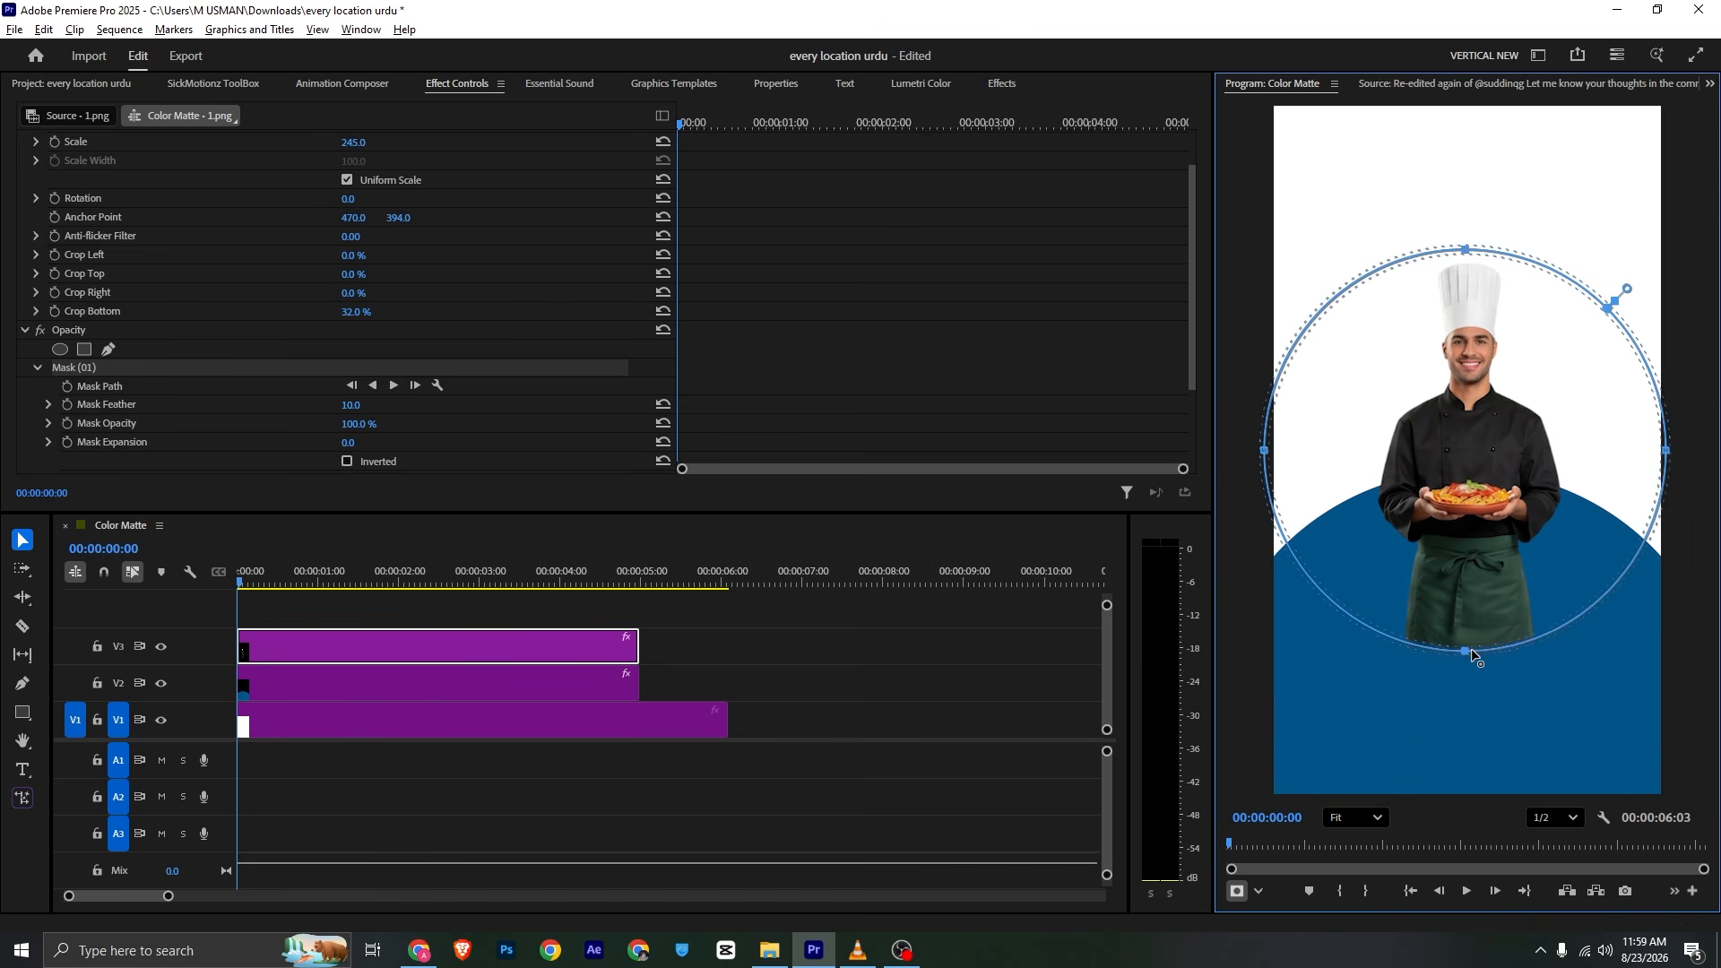
pyautogui.moveTo(350, 404); pyautogui.dragTo(440, 405)
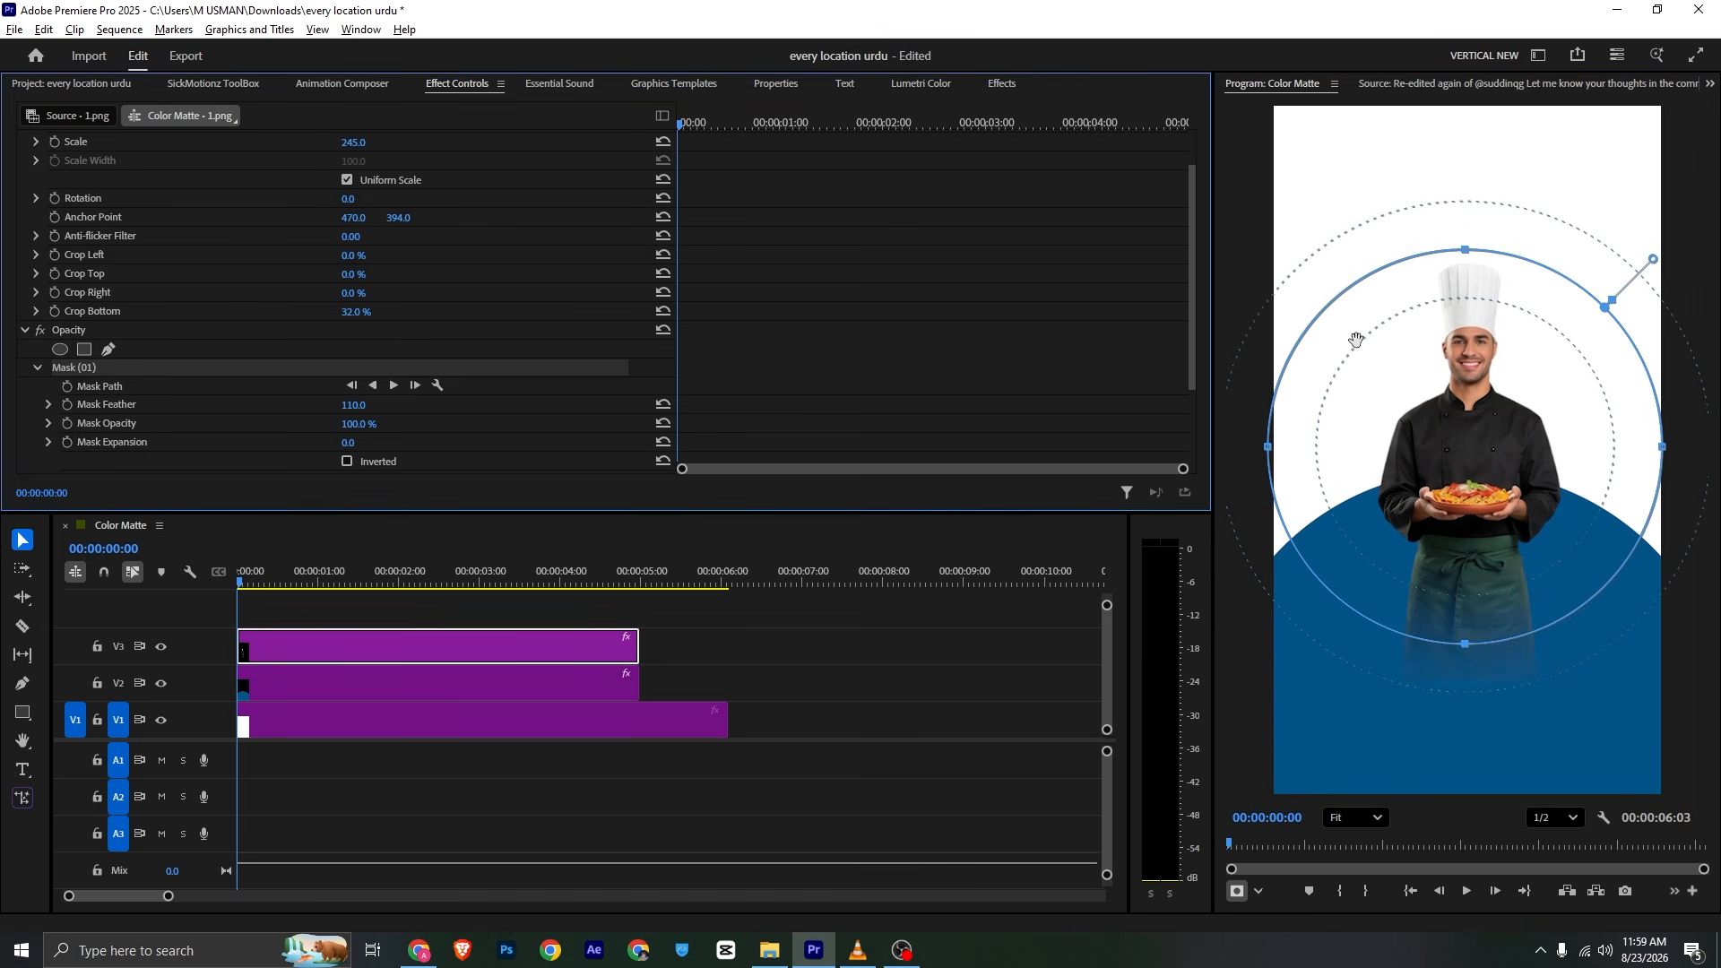
pyautogui.moveTo(1356, 340)
pyautogui.mouseDown()
pyautogui.moveTo(1372, 319)
pyautogui.moveTo(1358, 311)
pyautogui.mouseUp()
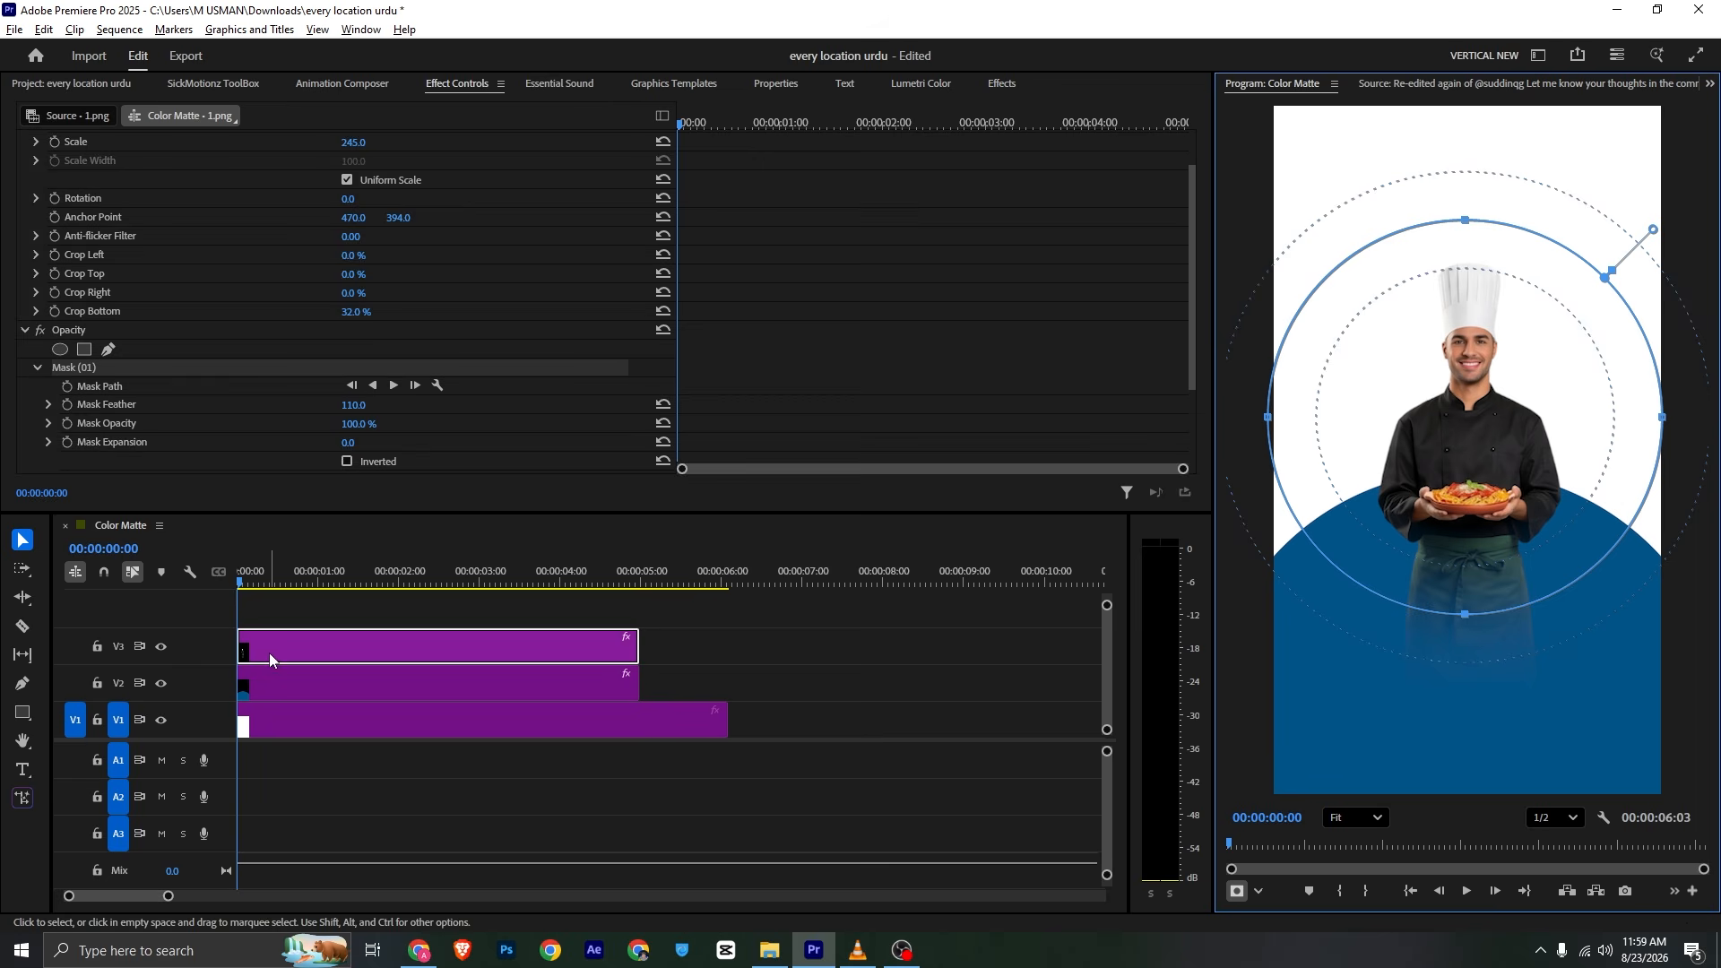
# Add a Position keyframe to the chef clip and move it to just before the one-second mark
pyautogui.click(314, 606)
pyautogui.click(318, 644)
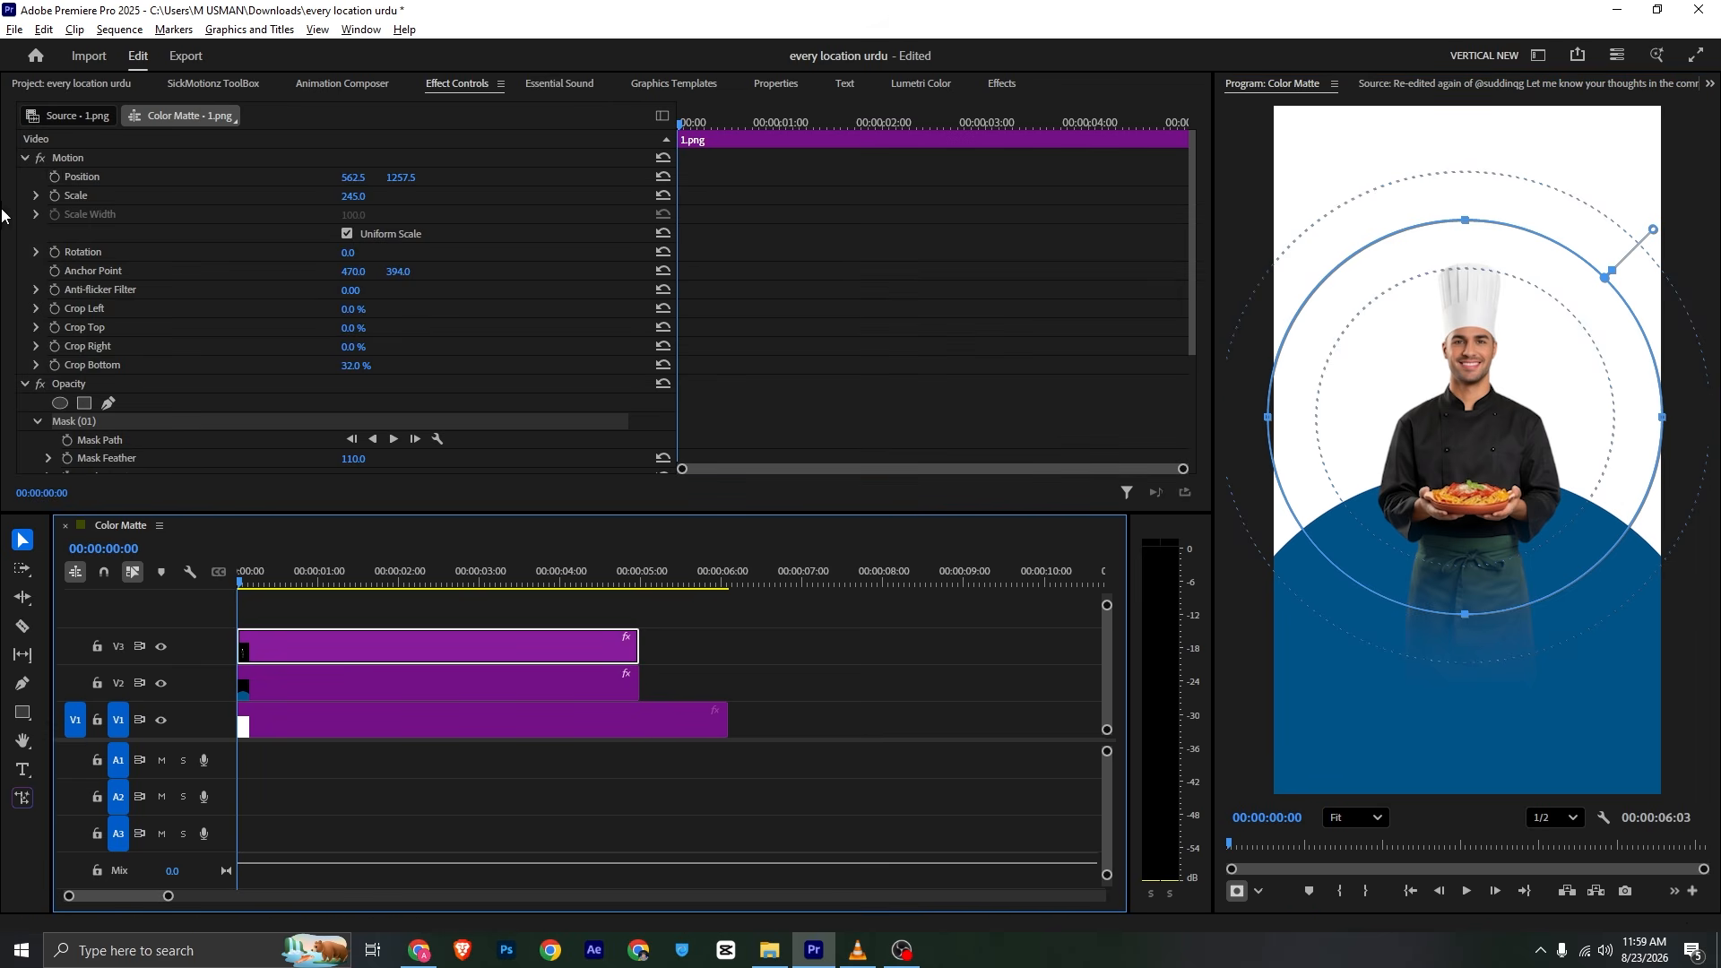
pyautogui.click(55, 177)
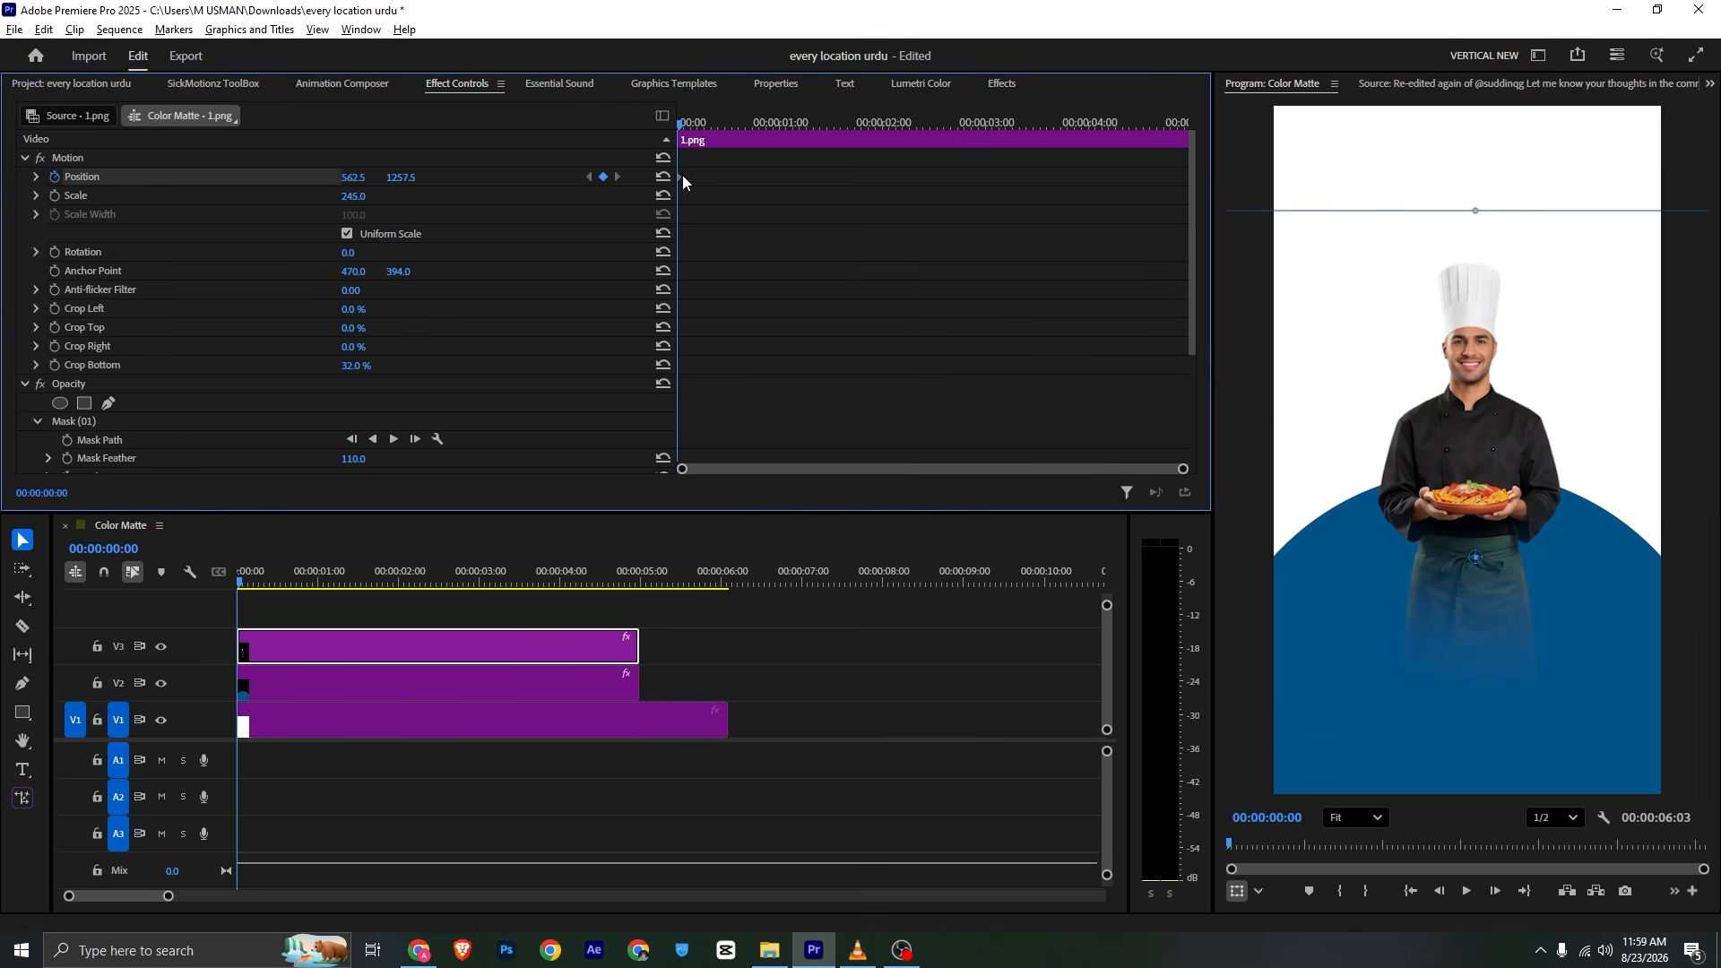
pyautogui.moveTo(682, 175); pyautogui.dragTo(764, 177)
# Set the chef's vertical position at 00:00 to 1464.5, using the reference video's opening frame as a guide
pyautogui.moveTo(394, 177); pyautogui.dragTo(646, 176)
pyautogui.click(858, 951)
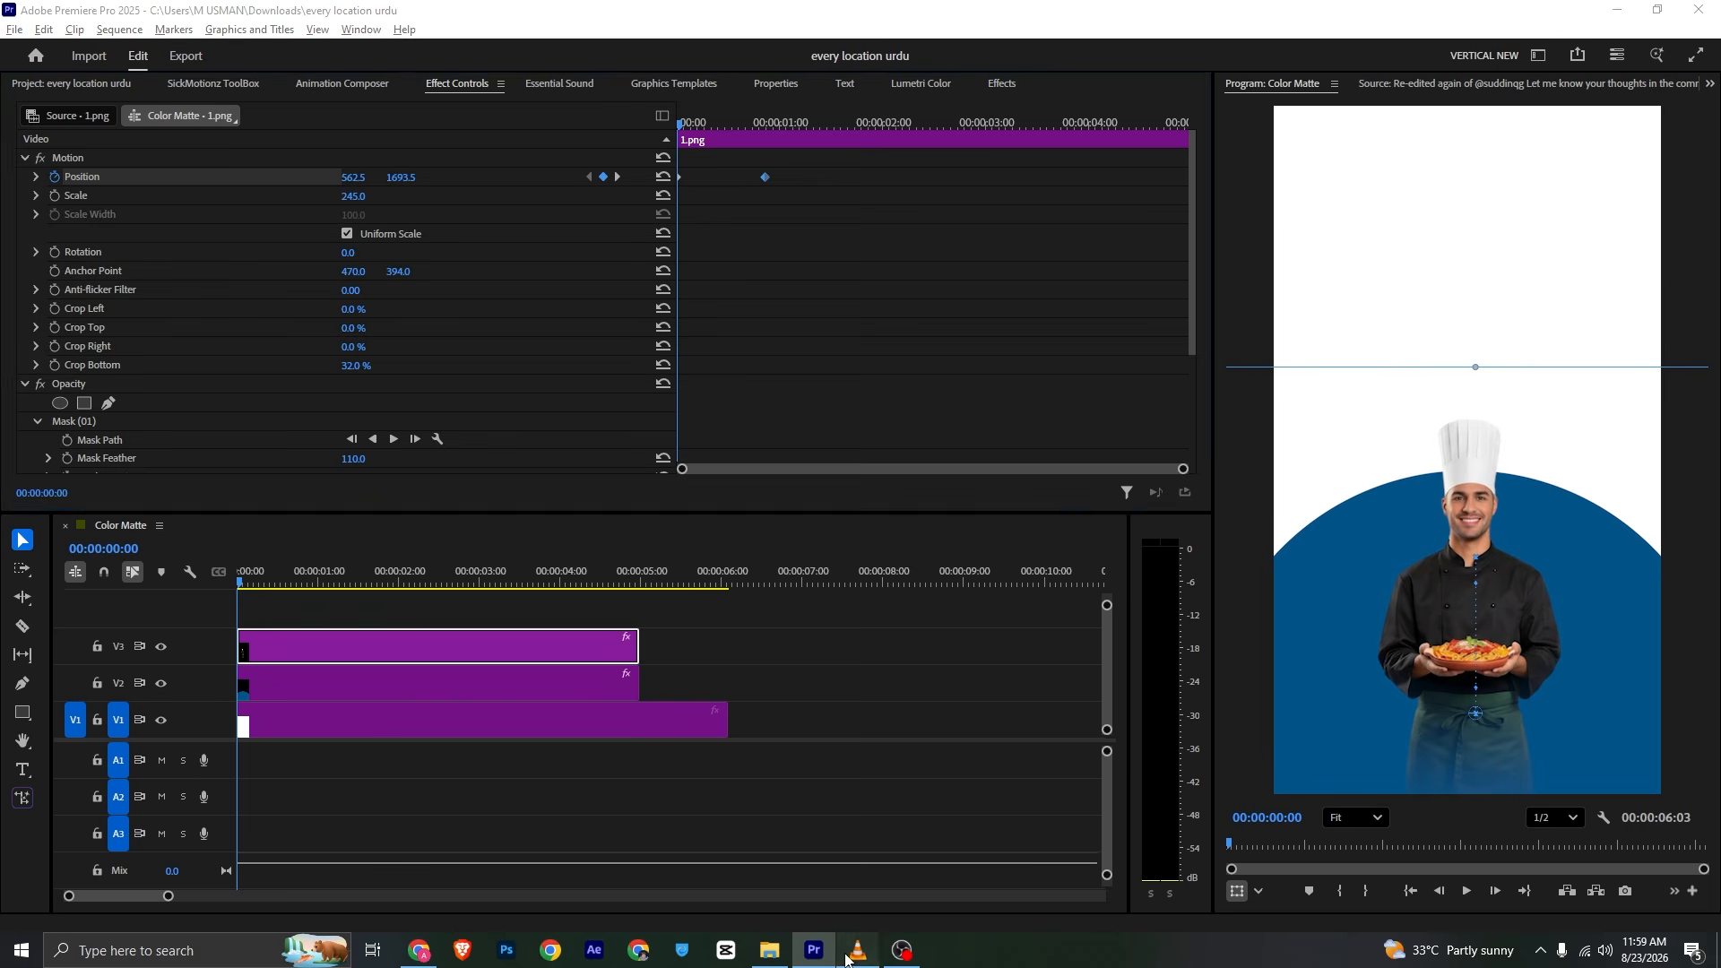
pyautogui.hotkey('alt', 'Tab')
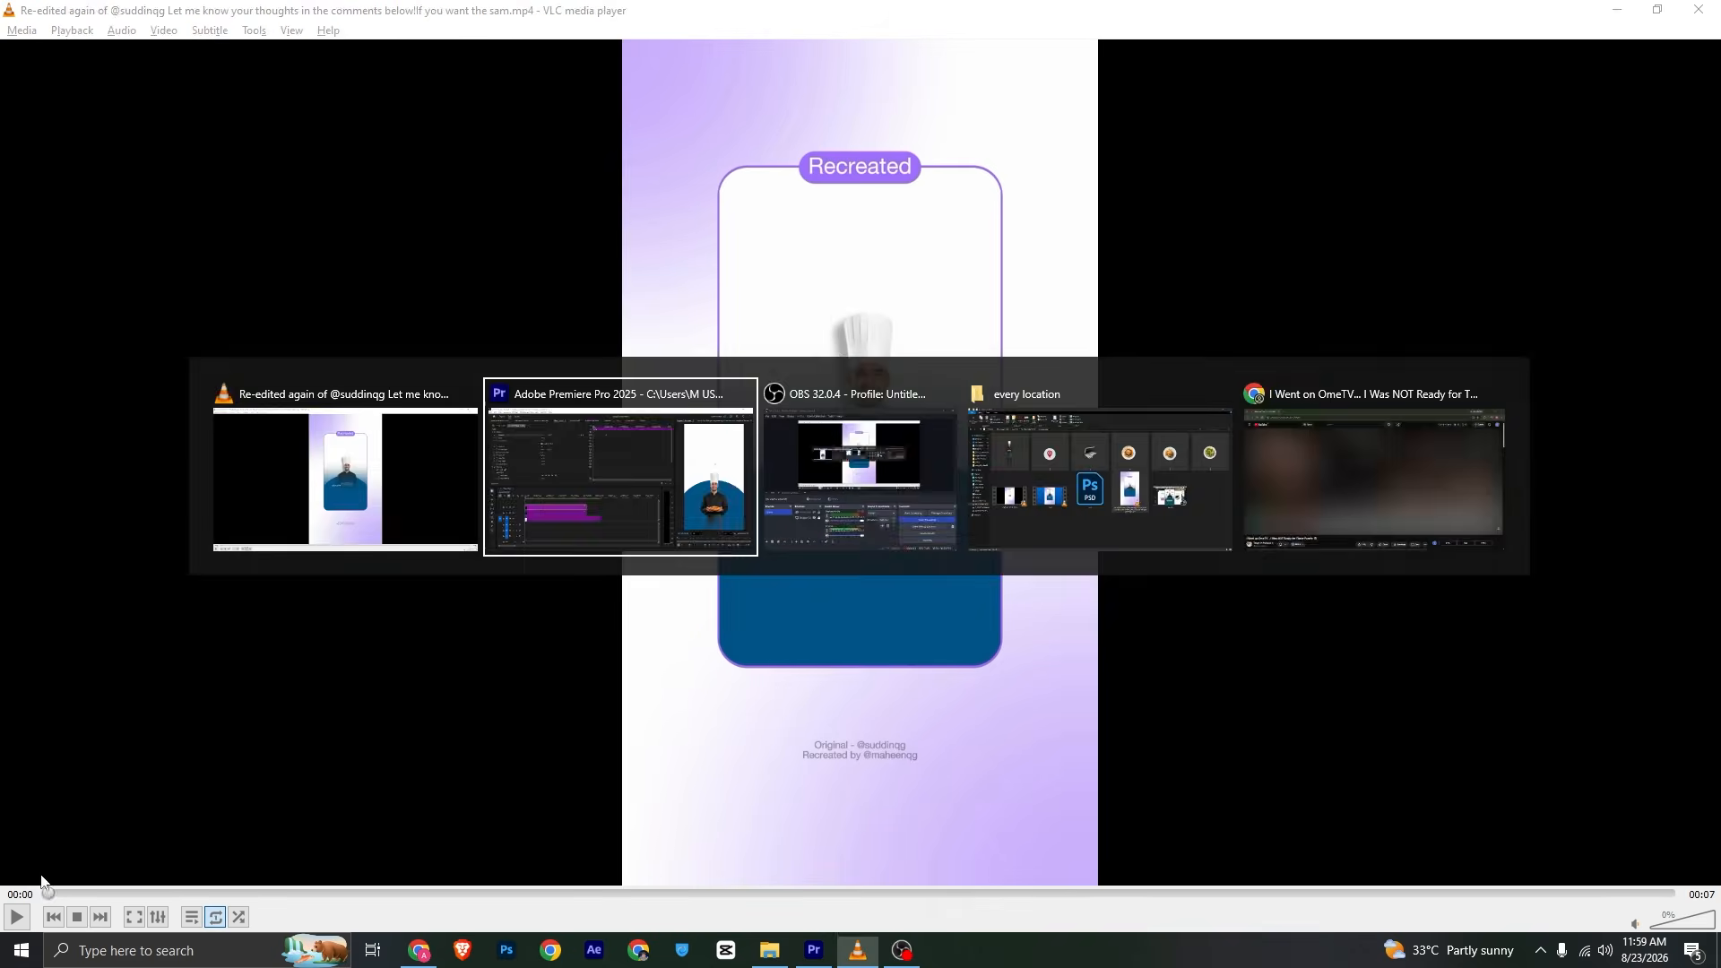
pyautogui.moveTo(404, 177)
pyautogui.mouseDown()
pyautogui.moveTo(386, 176)
pyautogui.moveTo(410, 177)
pyautogui.mouseUp()
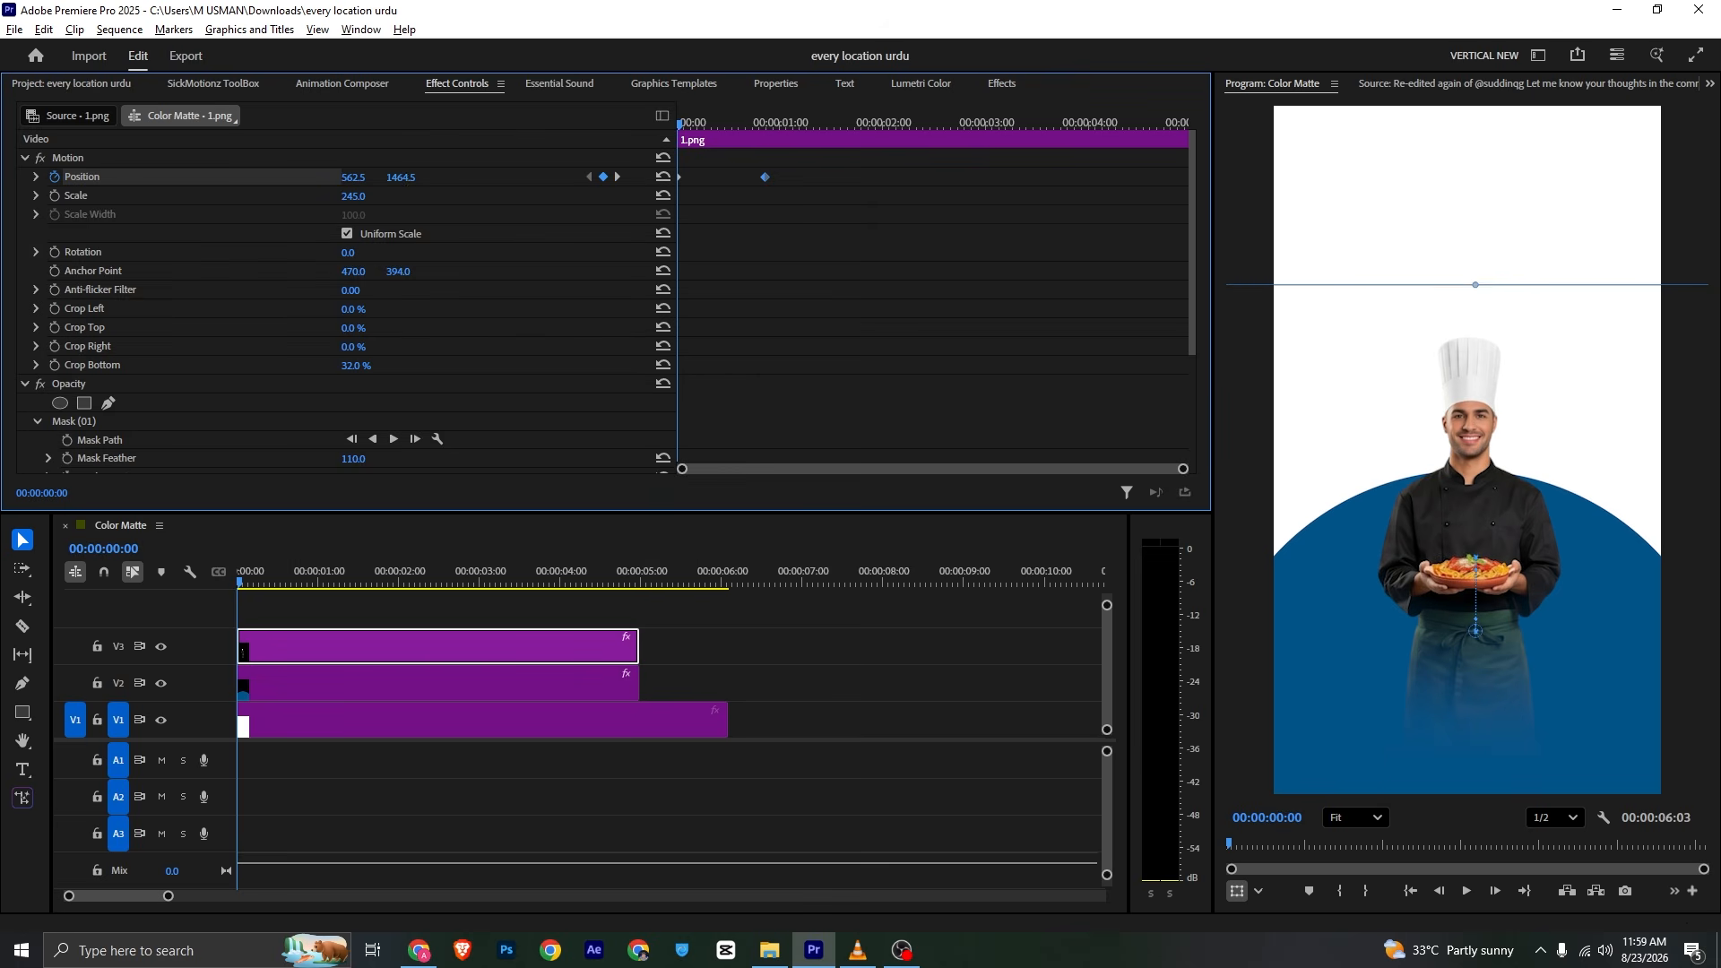
# Preview the chef's rise and apply temporal Ease In interpolation to its Position keyframes
pyautogui.press('space')
pyautogui.press('space')
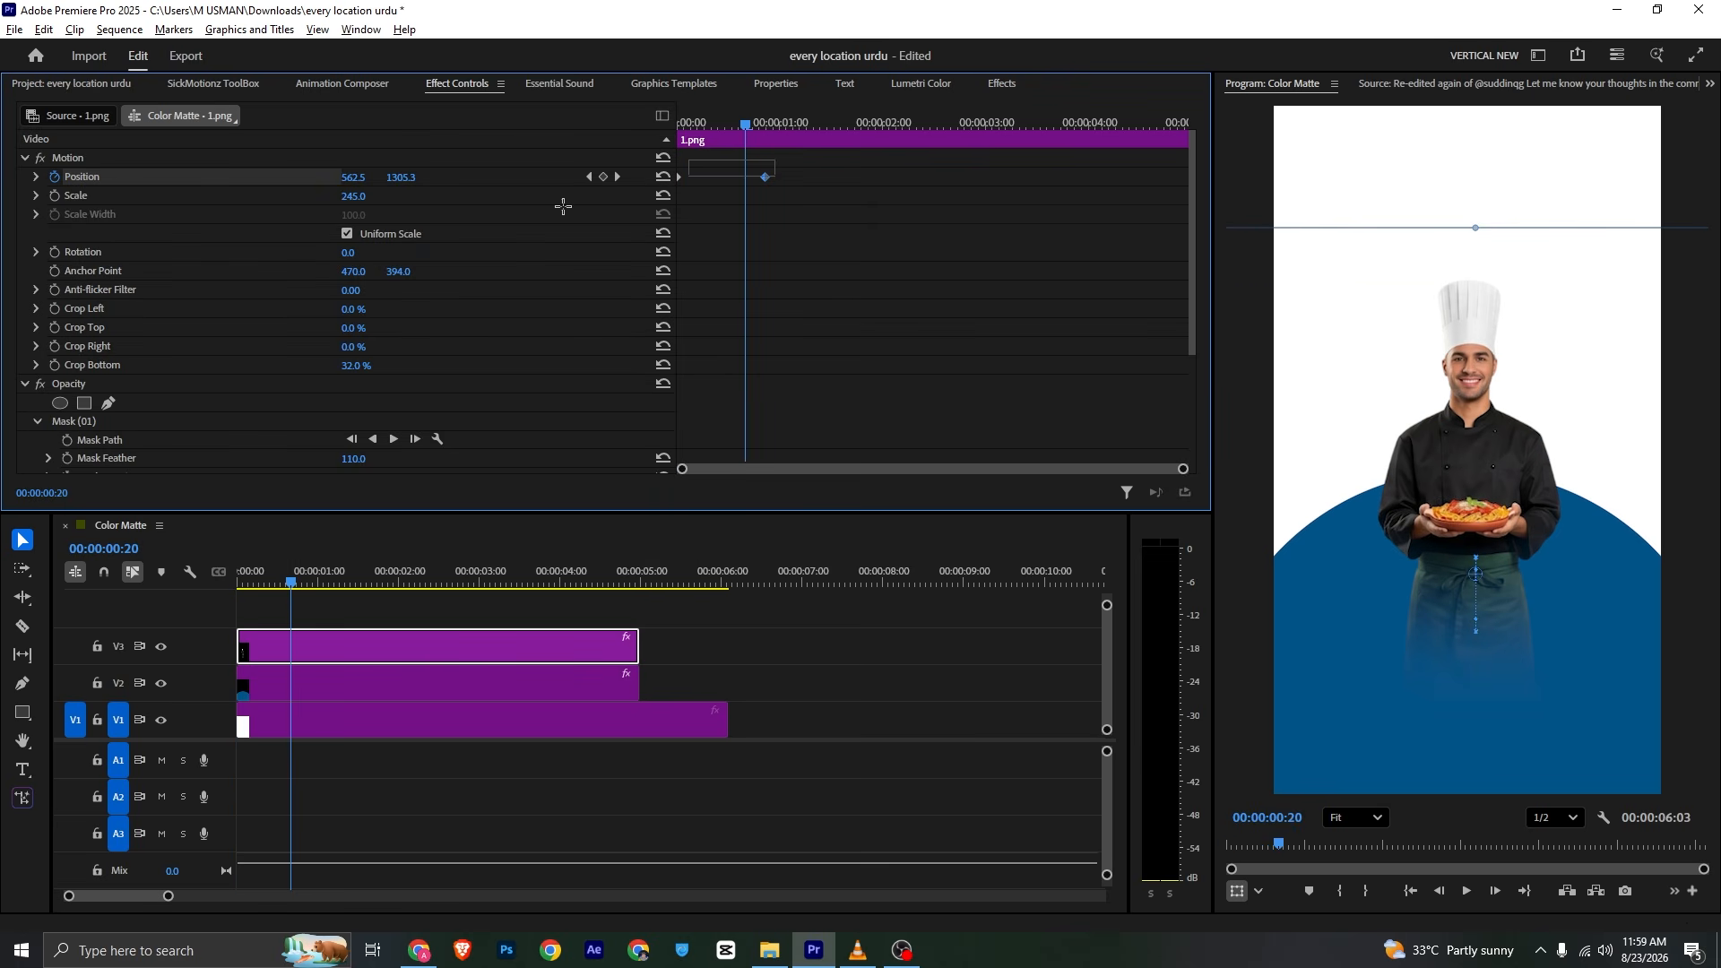
pyautogui.rightClick(762, 183)
pyautogui.moveTo(845, 323)
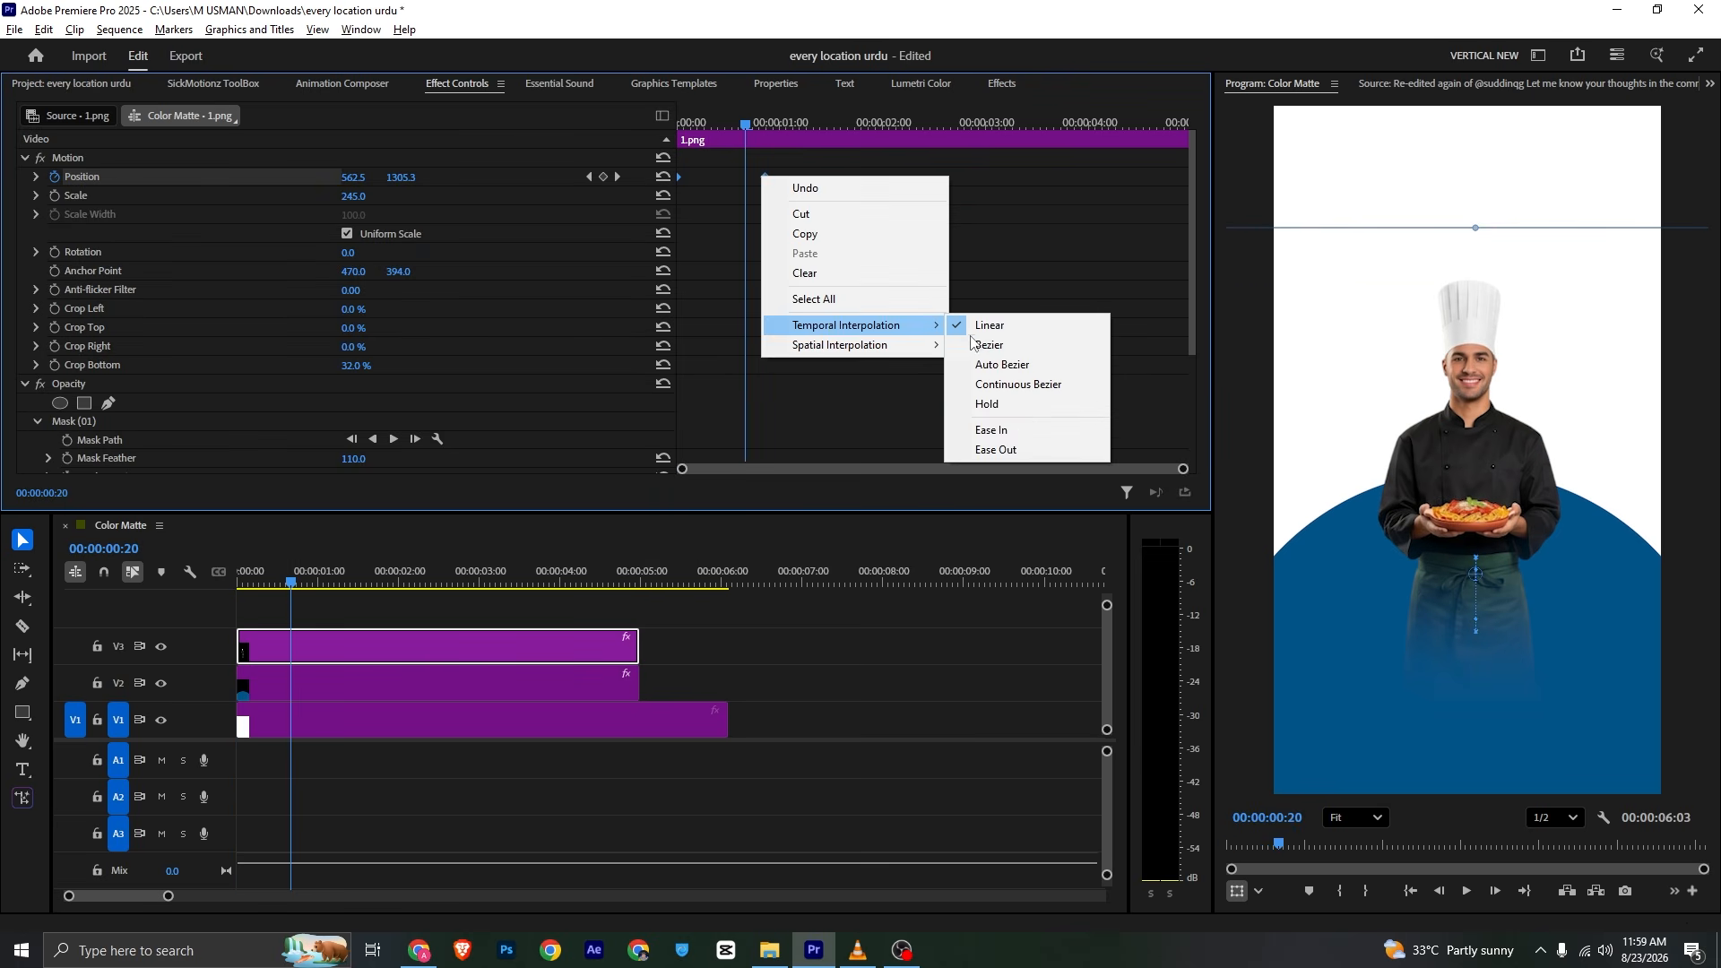
pyautogui.click(995, 426)
# Reshape the chef's Position velocity curve to peak early and slow gently into the second keyframe, then save and play it back
pyautogui.click(37, 177)
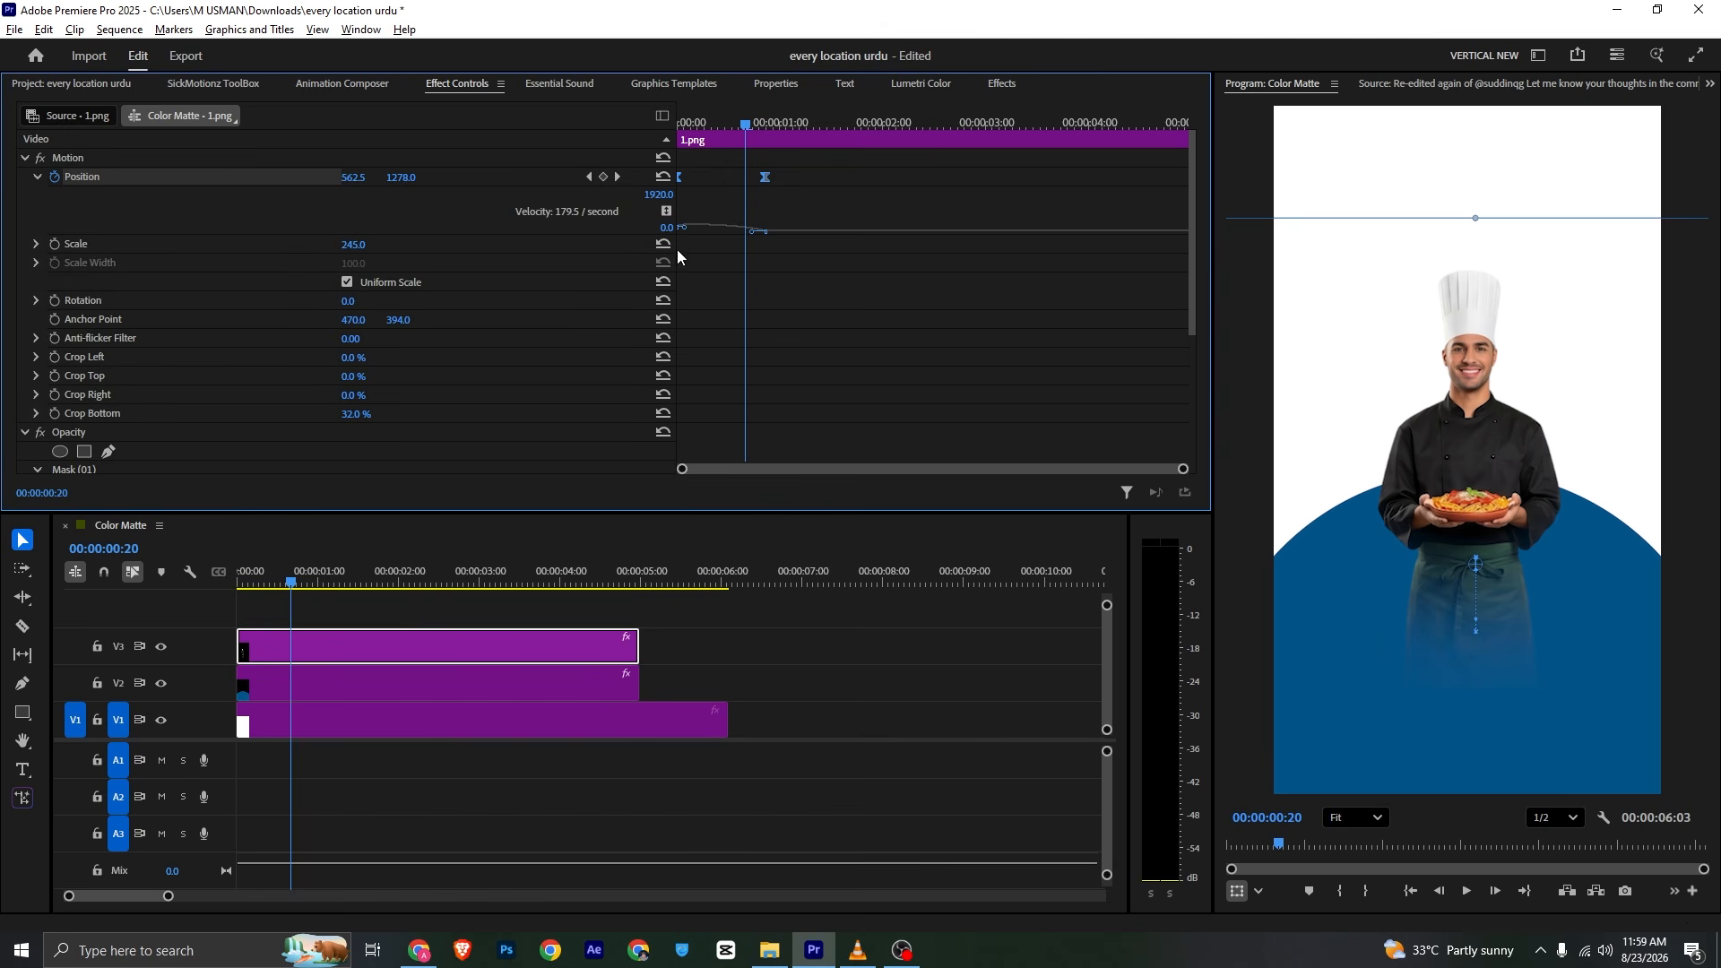
pyautogui.moveTo(685, 232)
pyautogui.mouseDown()
pyautogui.moveTo(756, 237)
pyautogui.moveTo(716, 237)
pyautogui.mouseUp()
pyautogui.hotkey('ctrl', 's')
pyautogui.press('space')
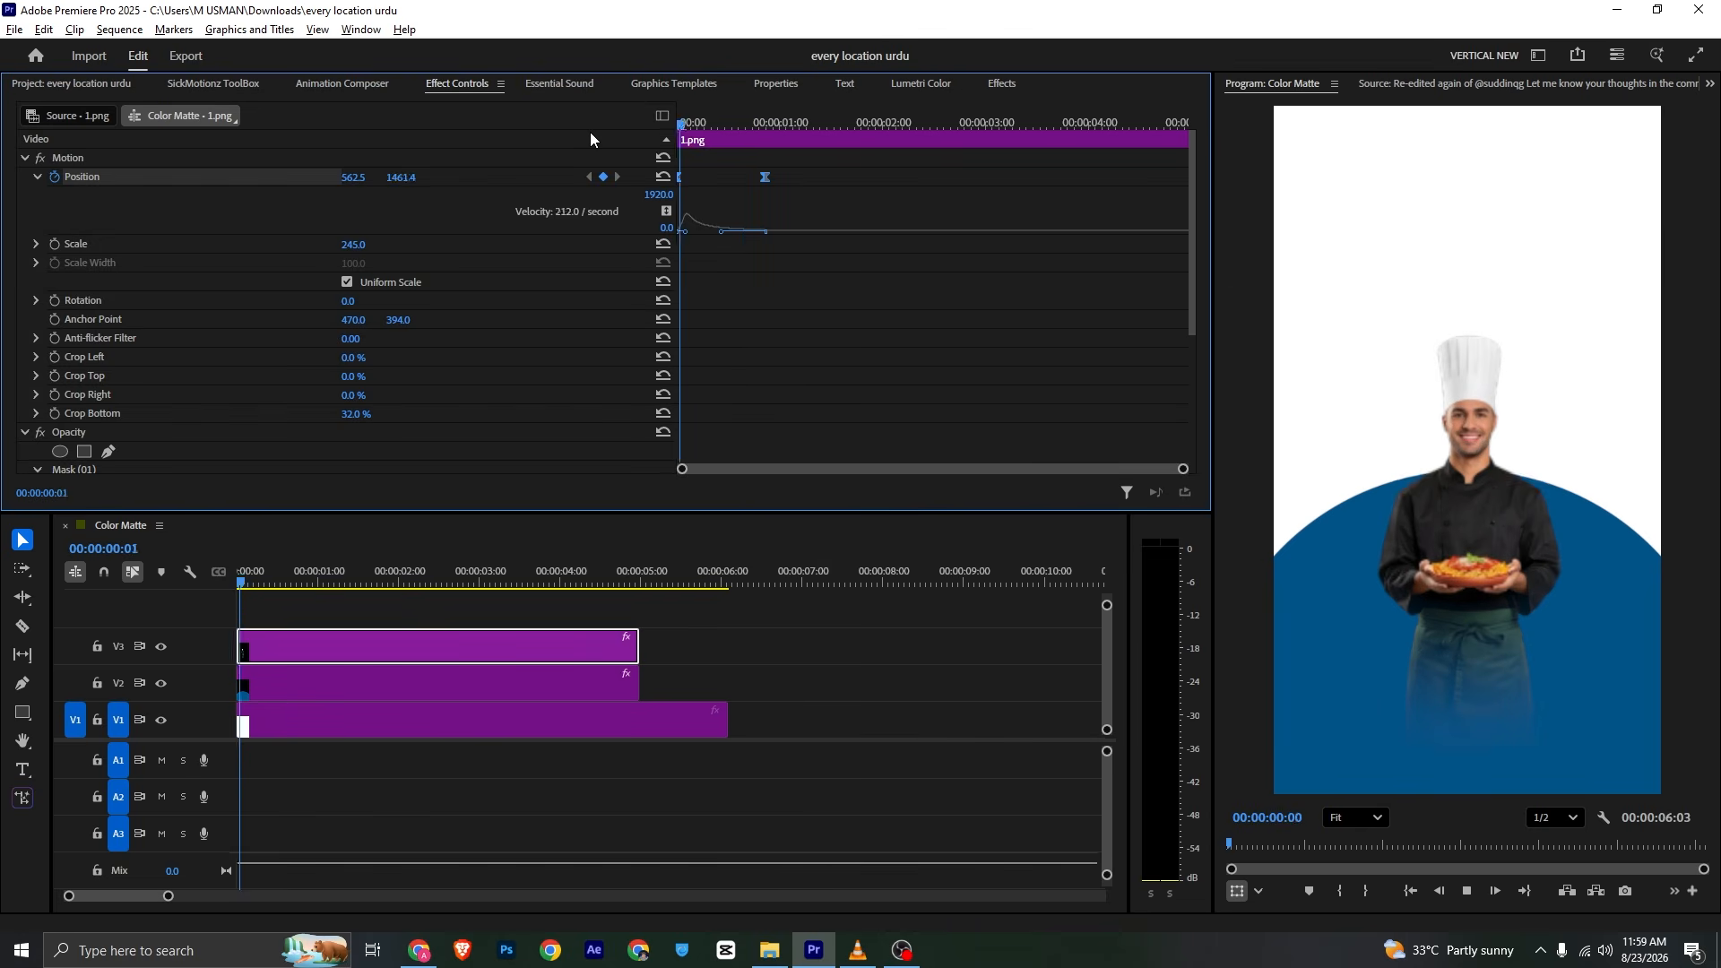
pyautogui.press('space')
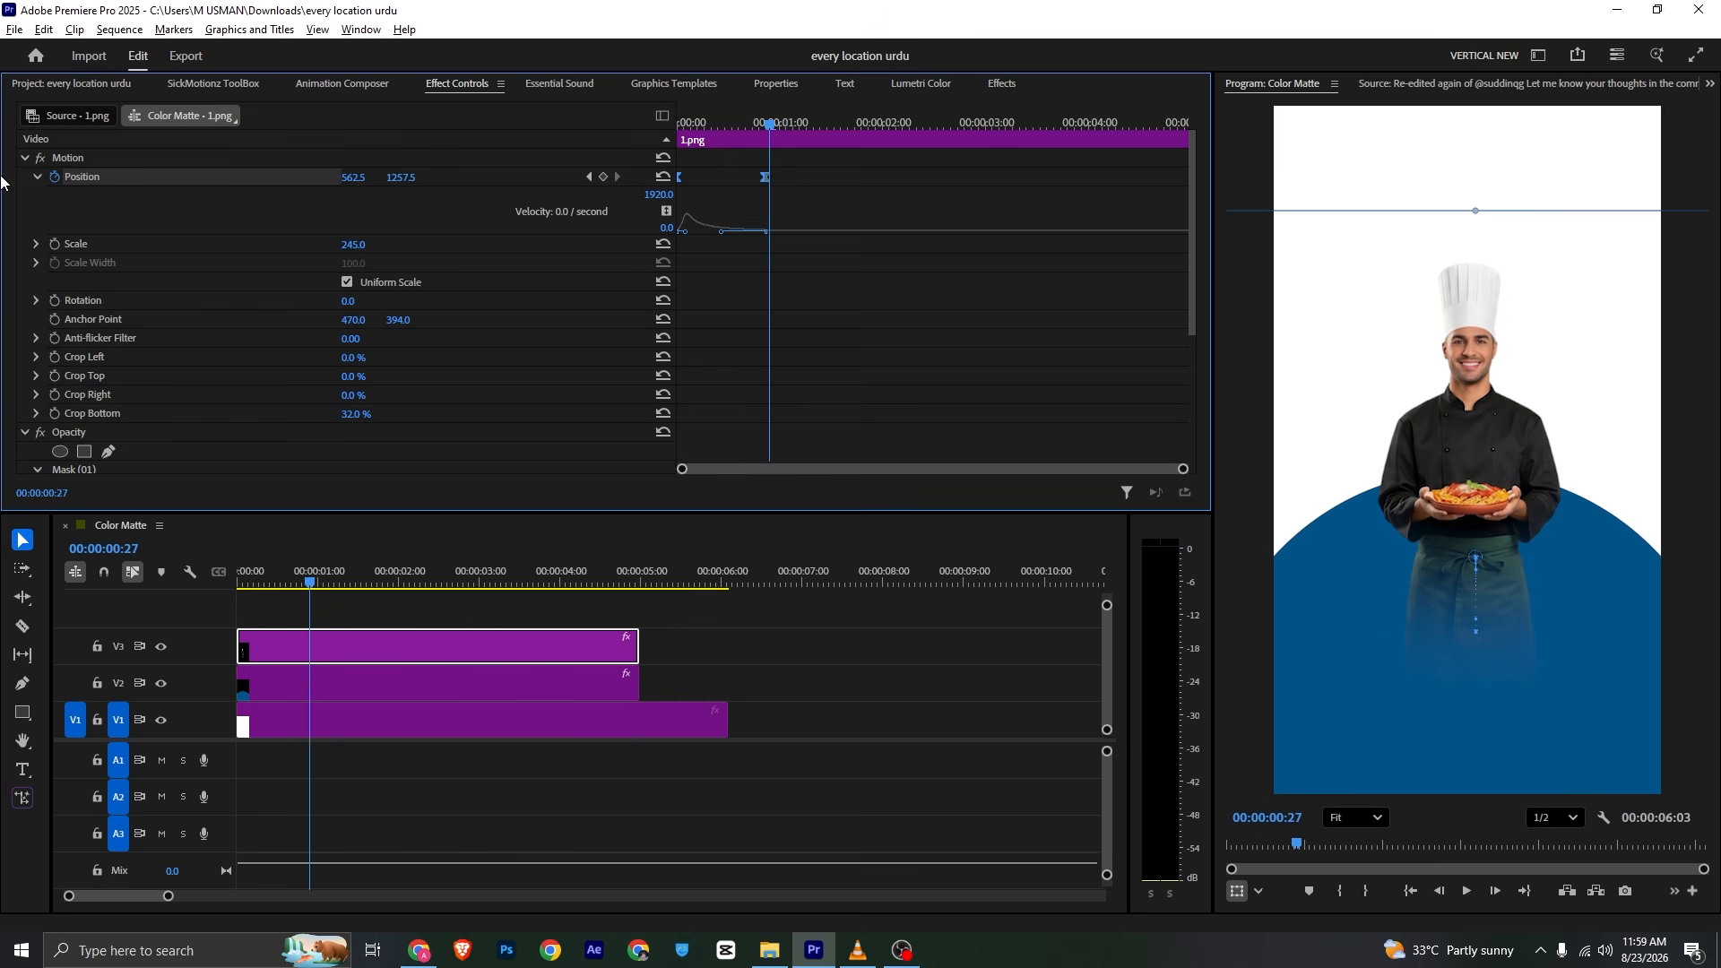
# Apply a Drop Shadow to the chef clip with direction -32°, softness 15 and opacity 100%, and save the project
pyautogui.click(228, 83)
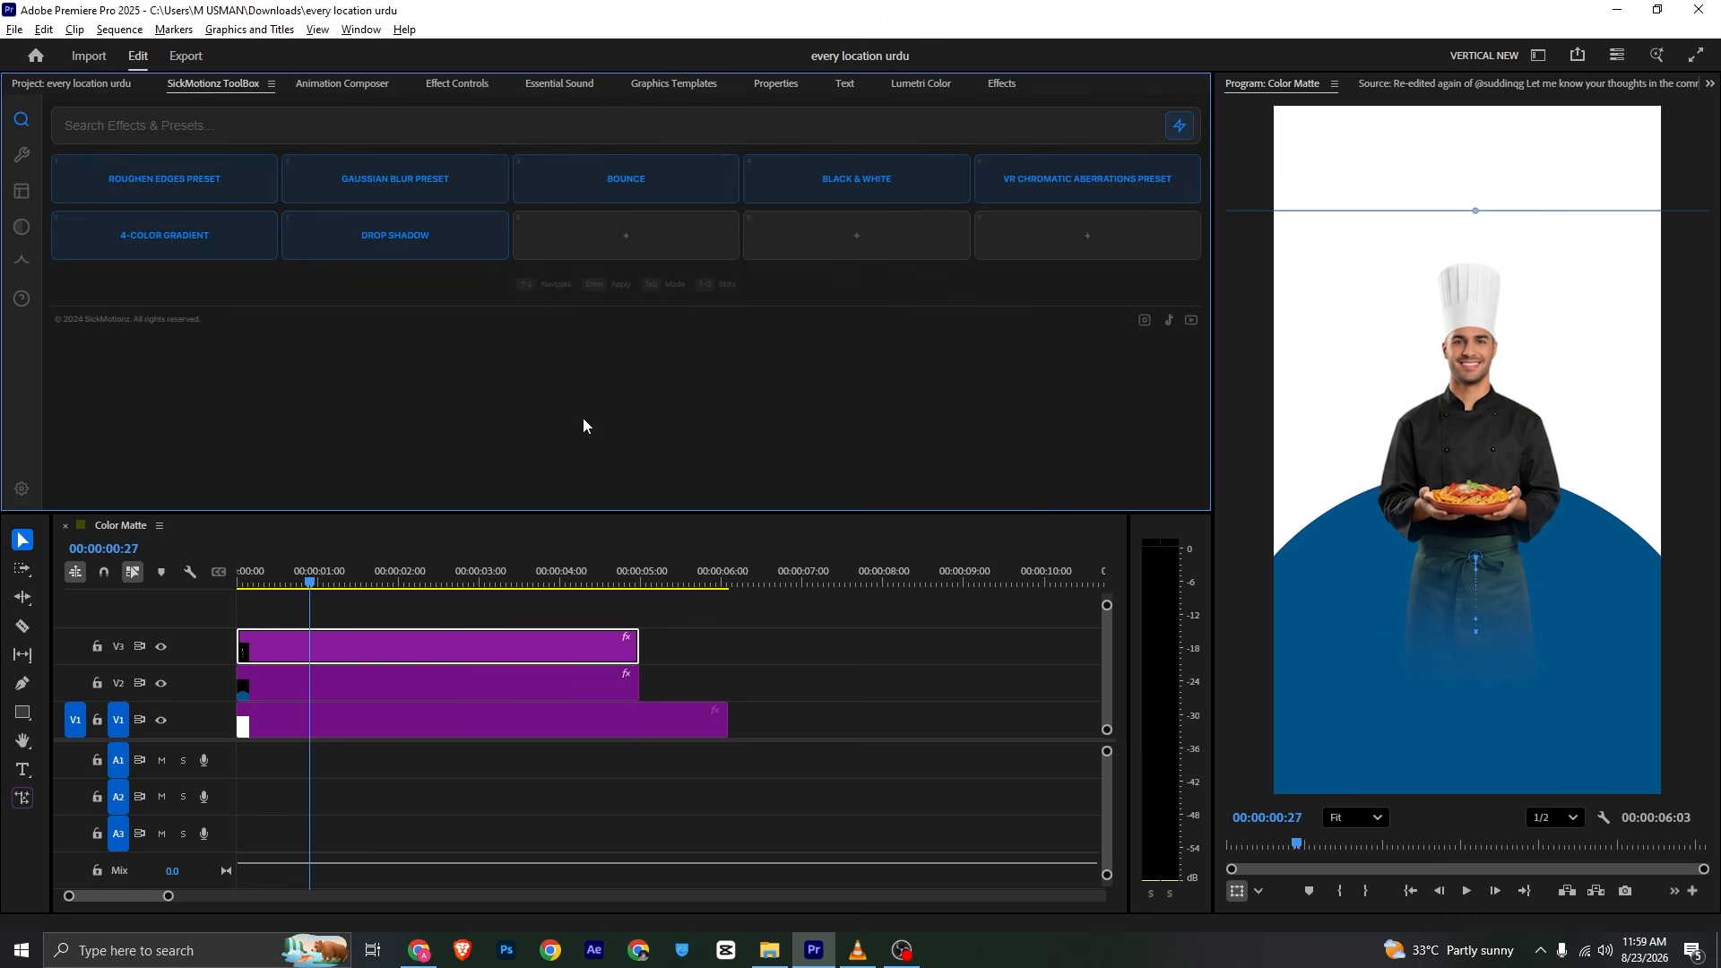
pyautogui.click(384, 236)
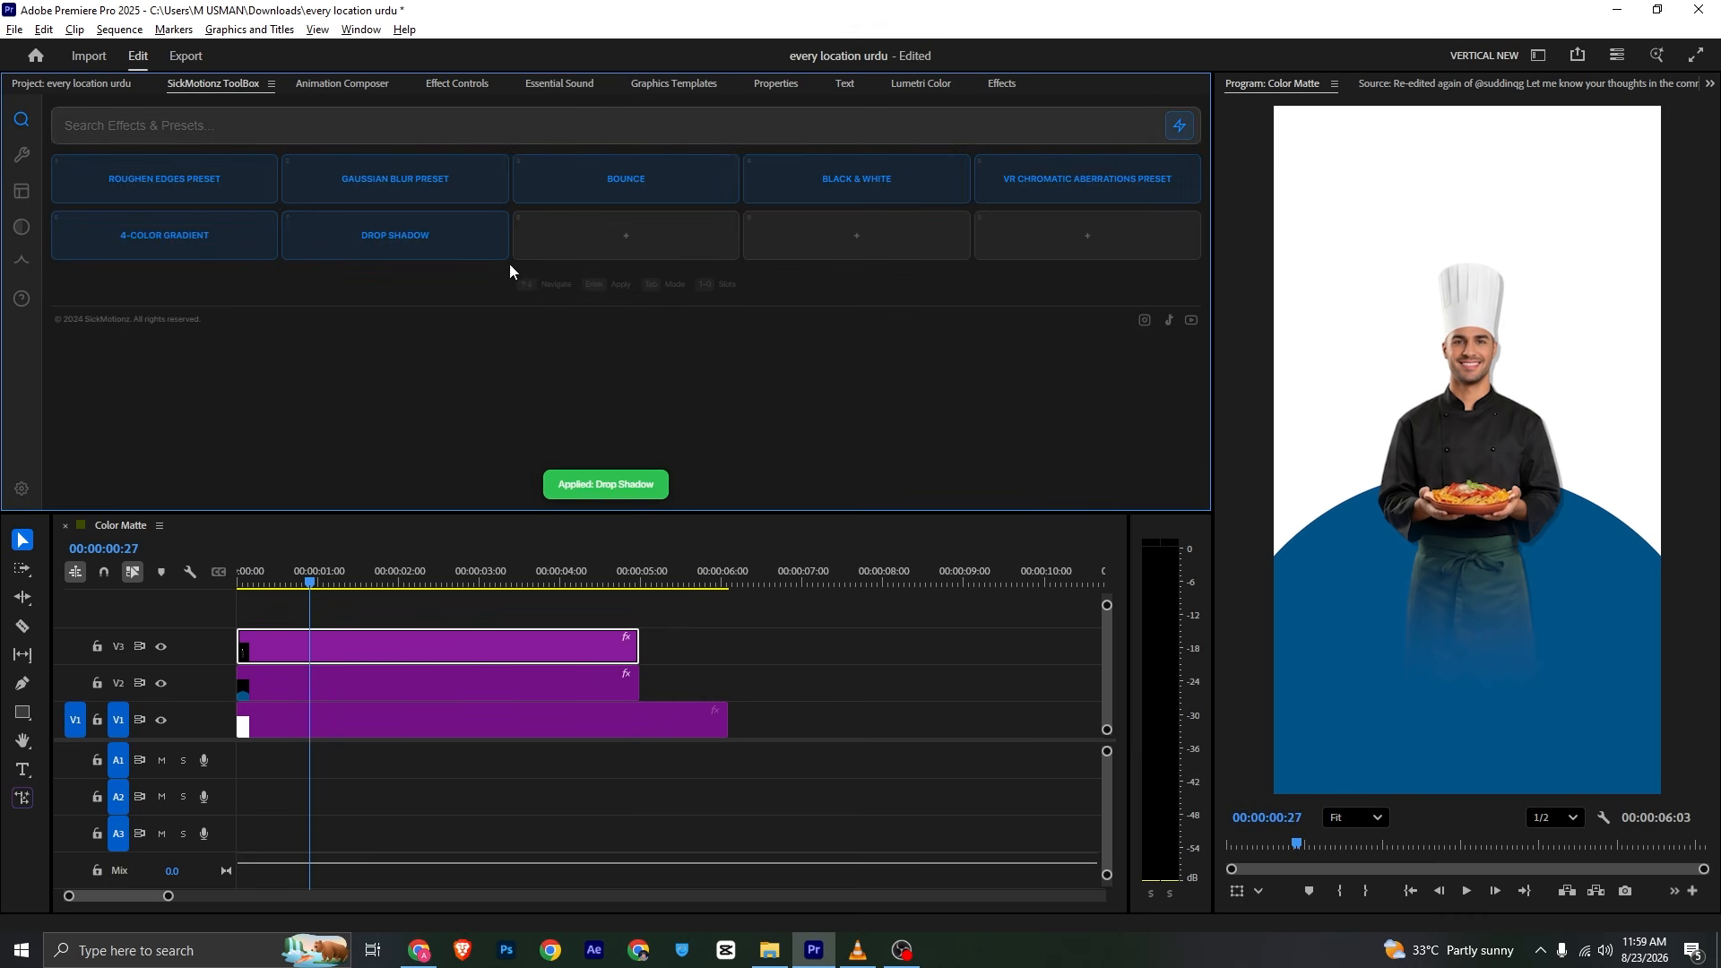
pyautogui.click(481, 88)
pyautogui.scroll(-5, 172, 303)
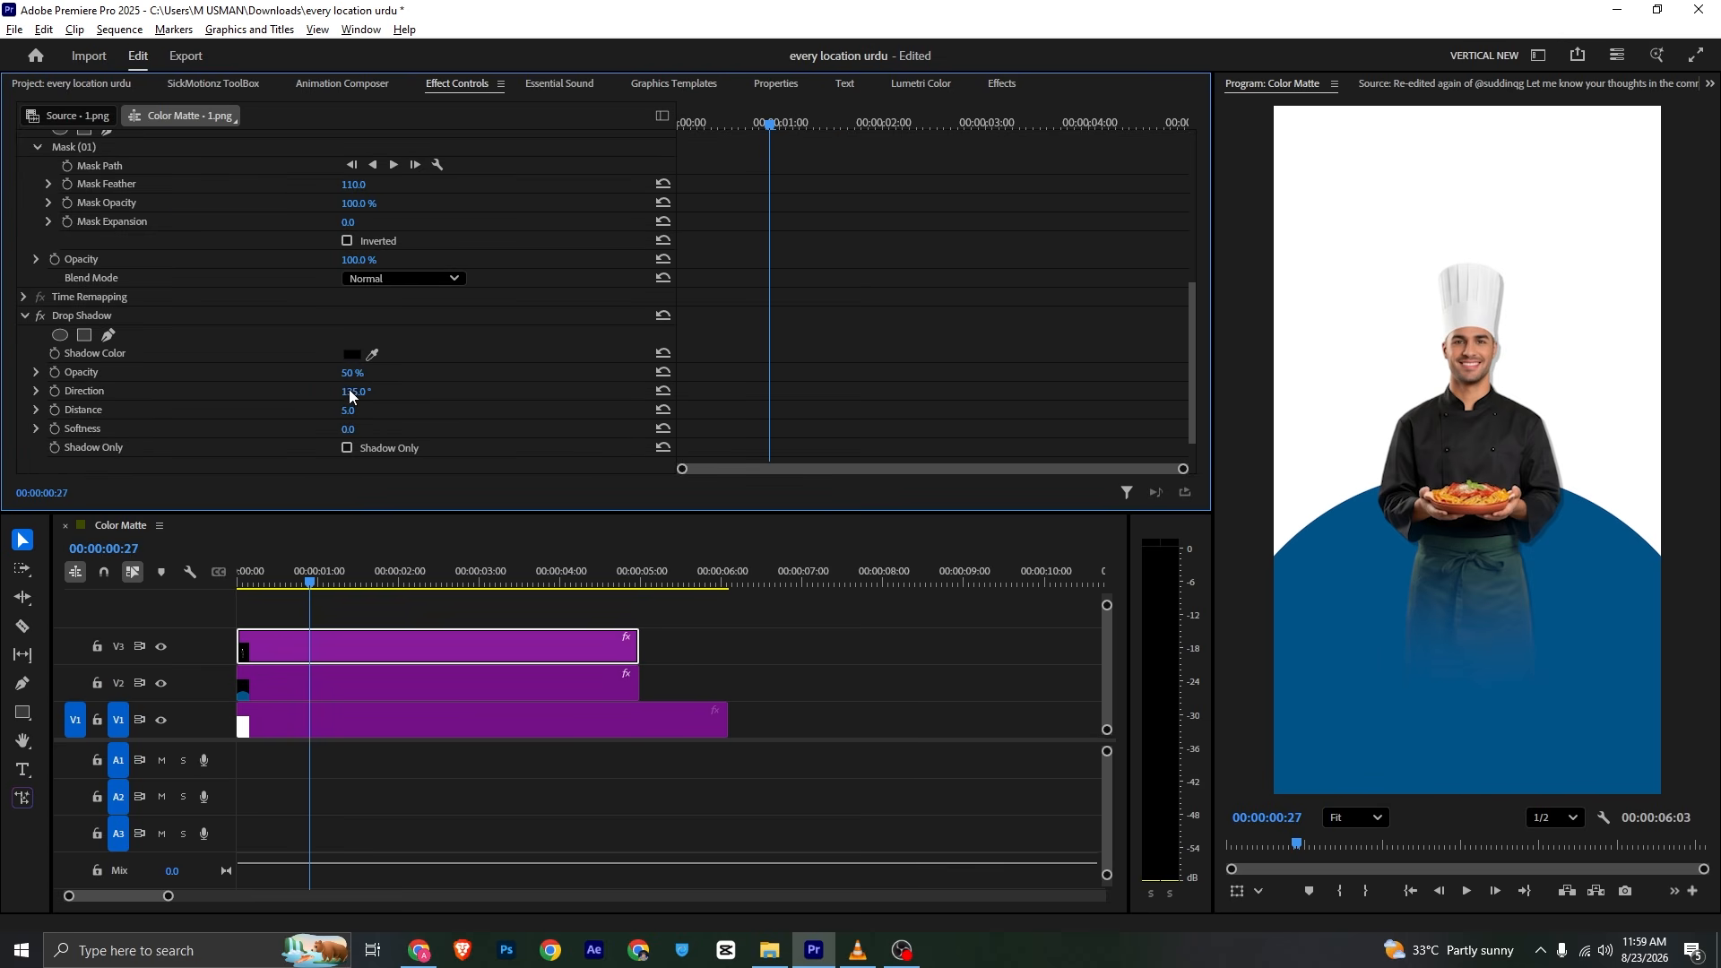
pyautogui.moveTo(355, 392); pyautogui.dragTo(204, 393)
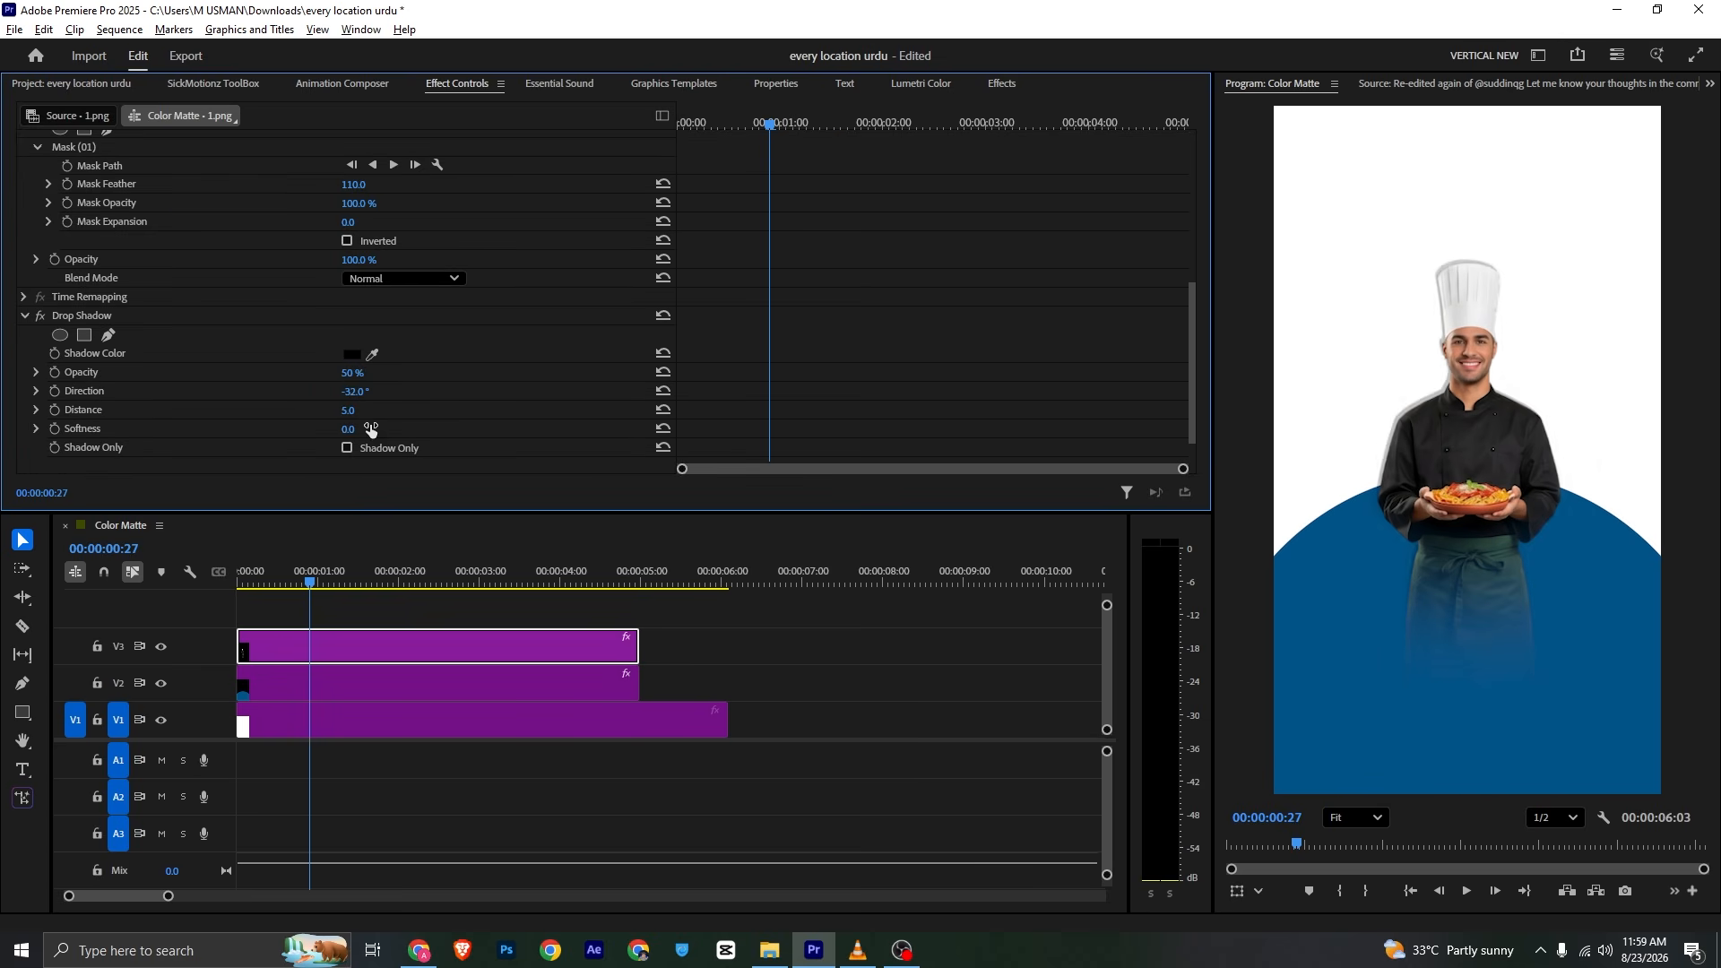
pyautogui.moveTo(351, 430); pyautogui.dragTo(378, 431)
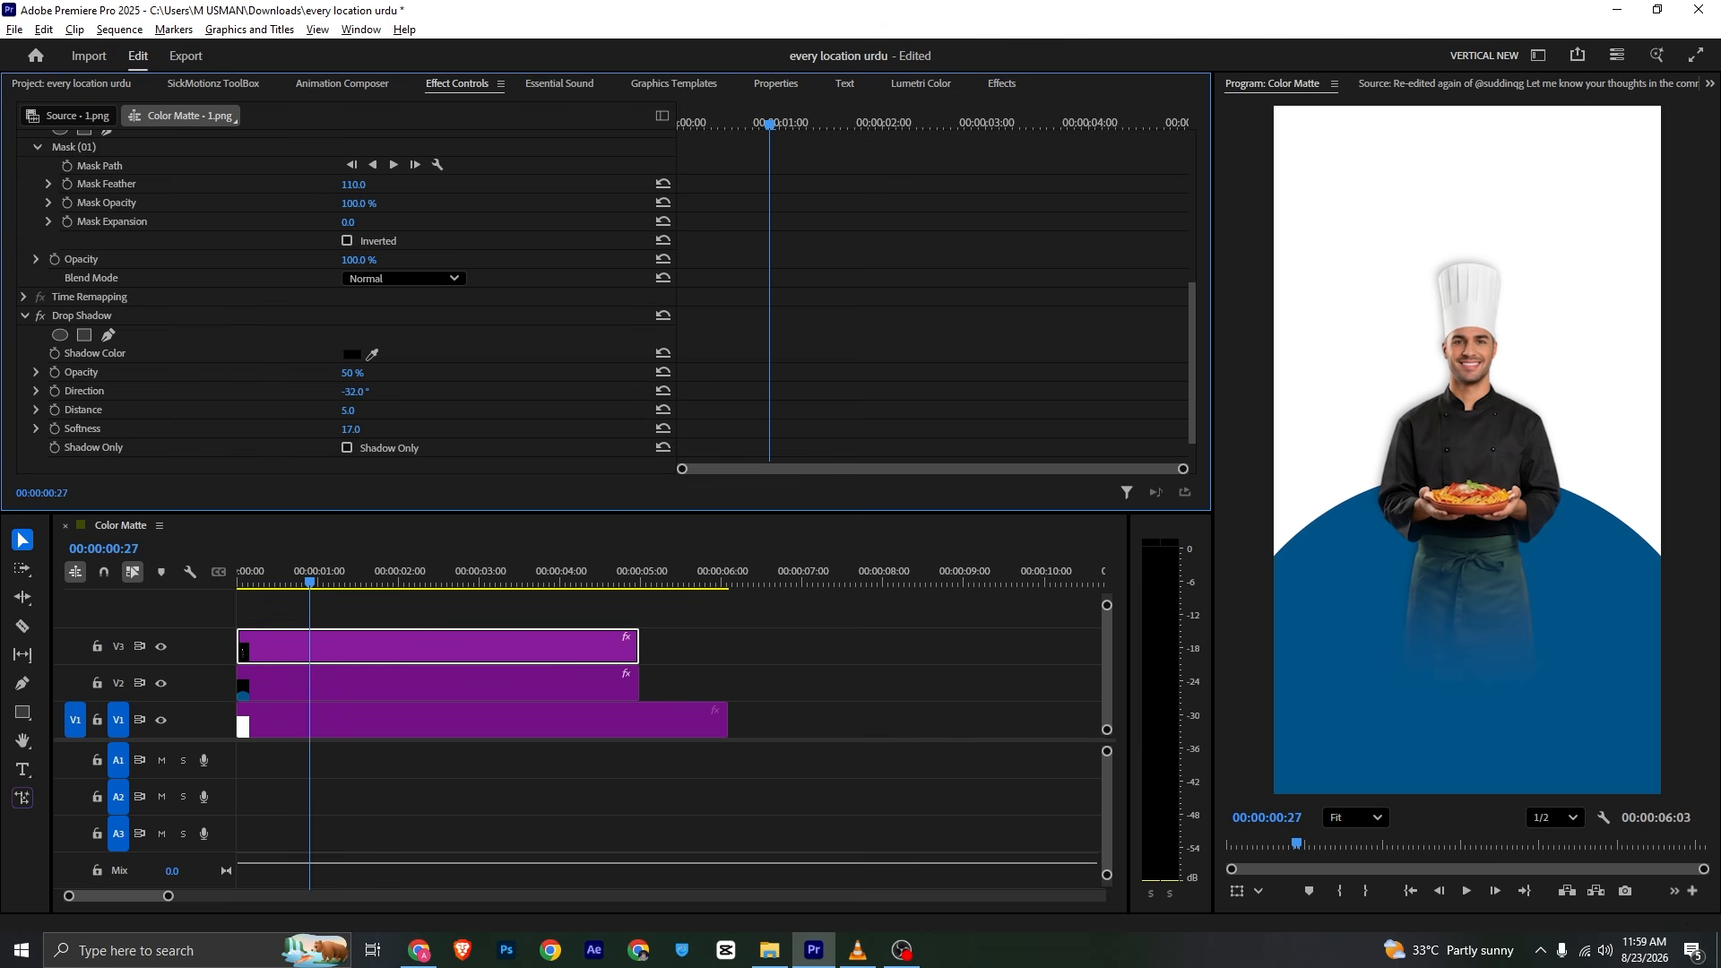
pyautogui.moveTo(353, 372); pyautogui.dragTo(397, 372)
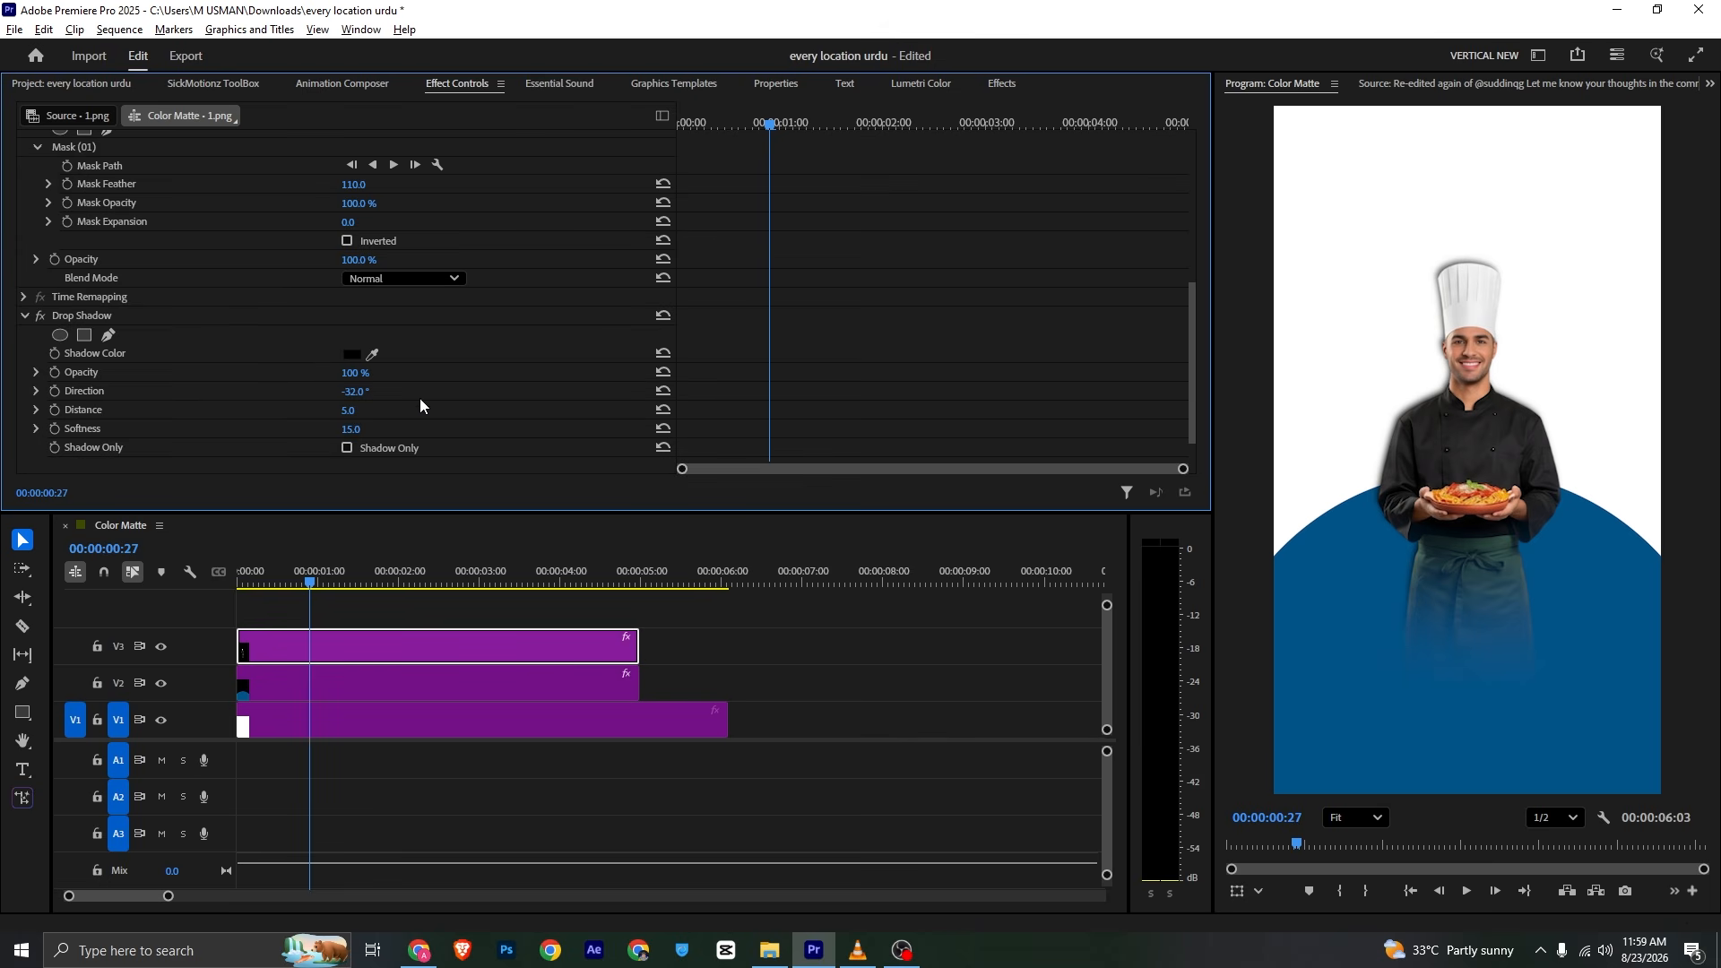
pyautogui.hotkey('ctrl', 's')
# Switch to VLC and play the reference video to about one second to examine the "at every location" text
pyautogui.hotkey('alt', 'Tab')
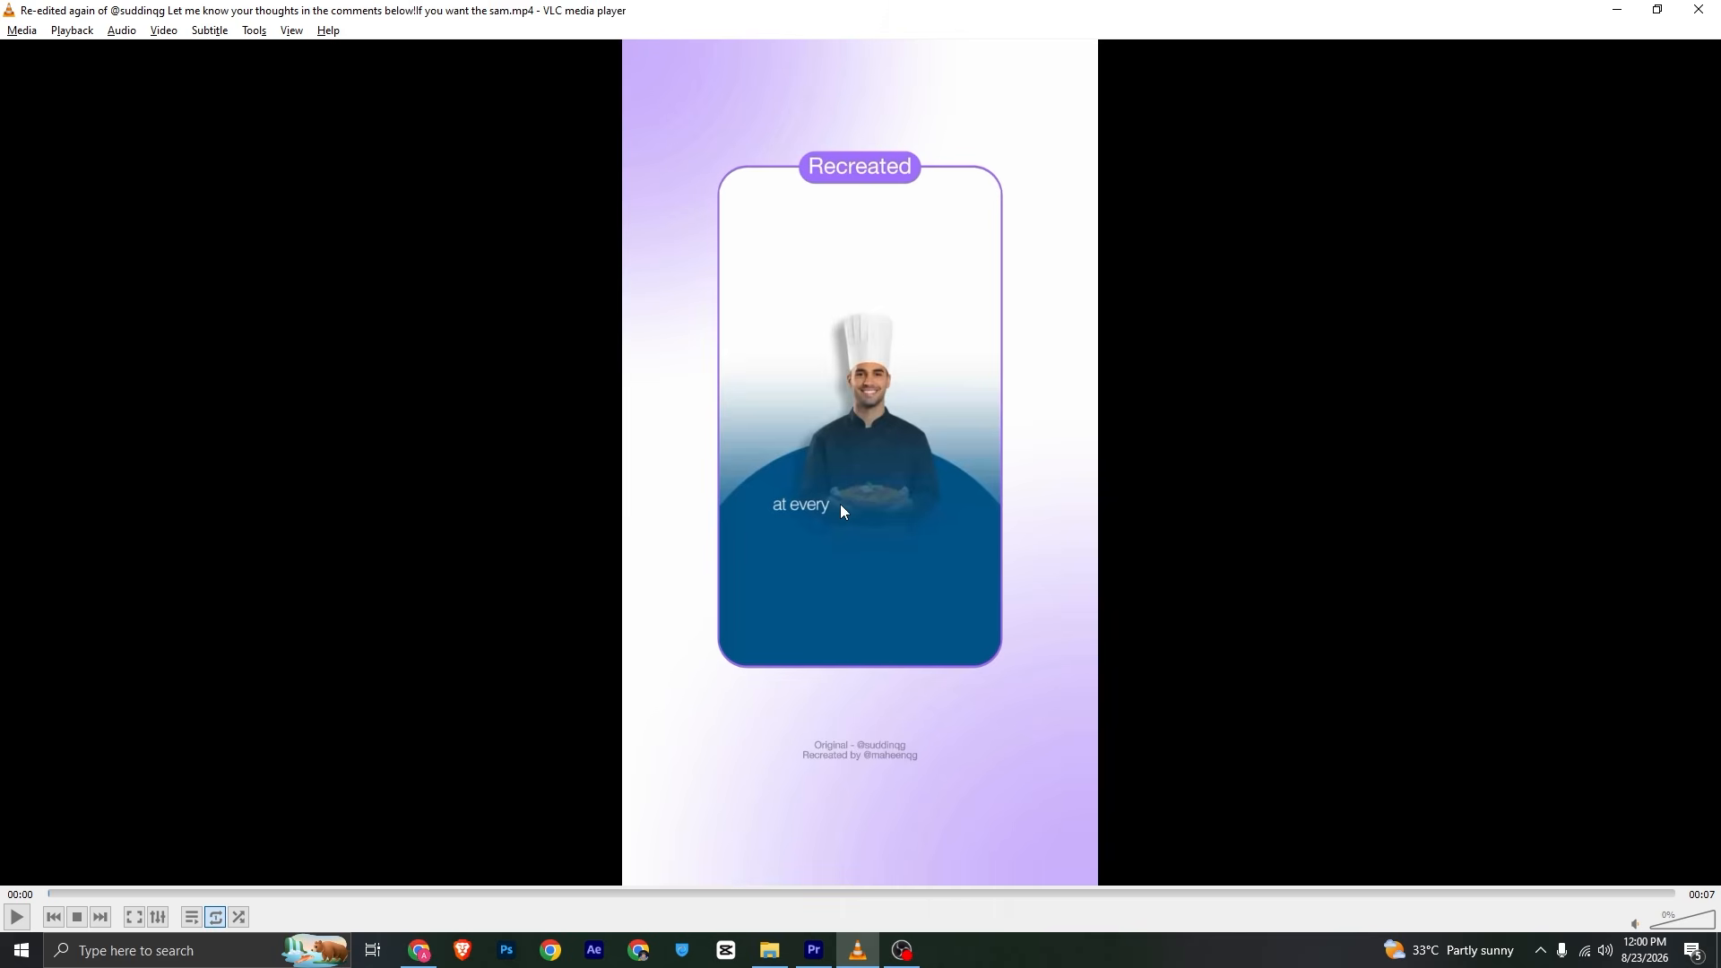
pyautogui.press('space')
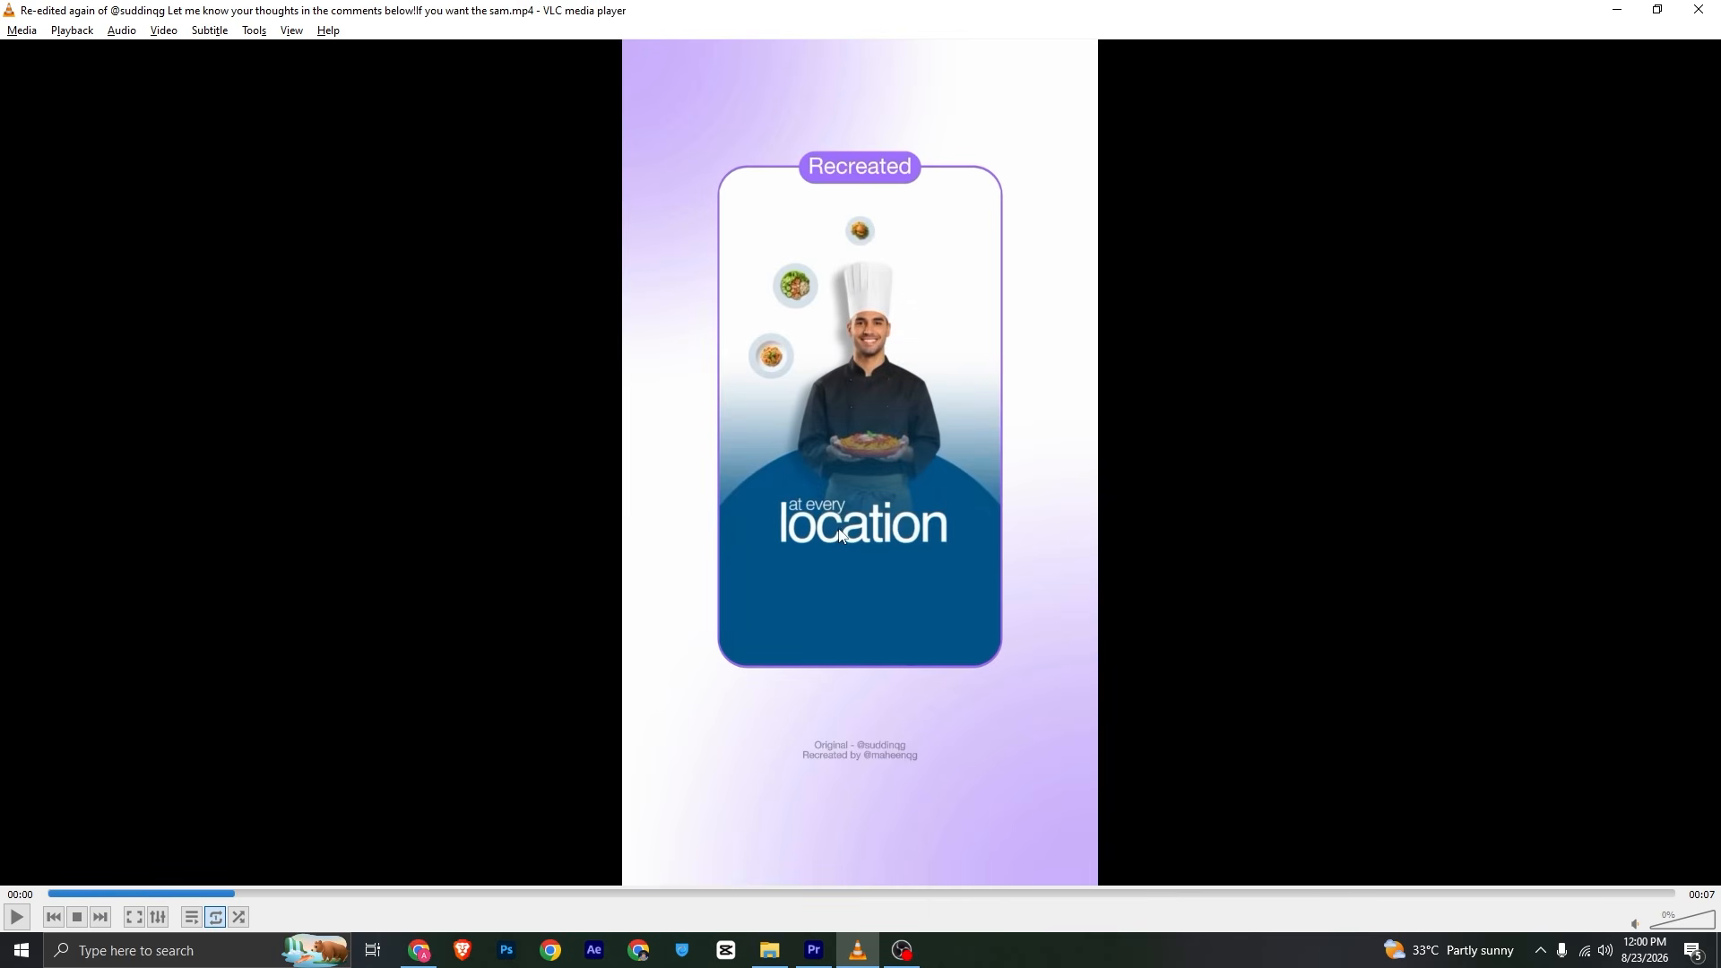
pyautogui.moveTo(219, 894); pyautogui.dragTo(259, 916)
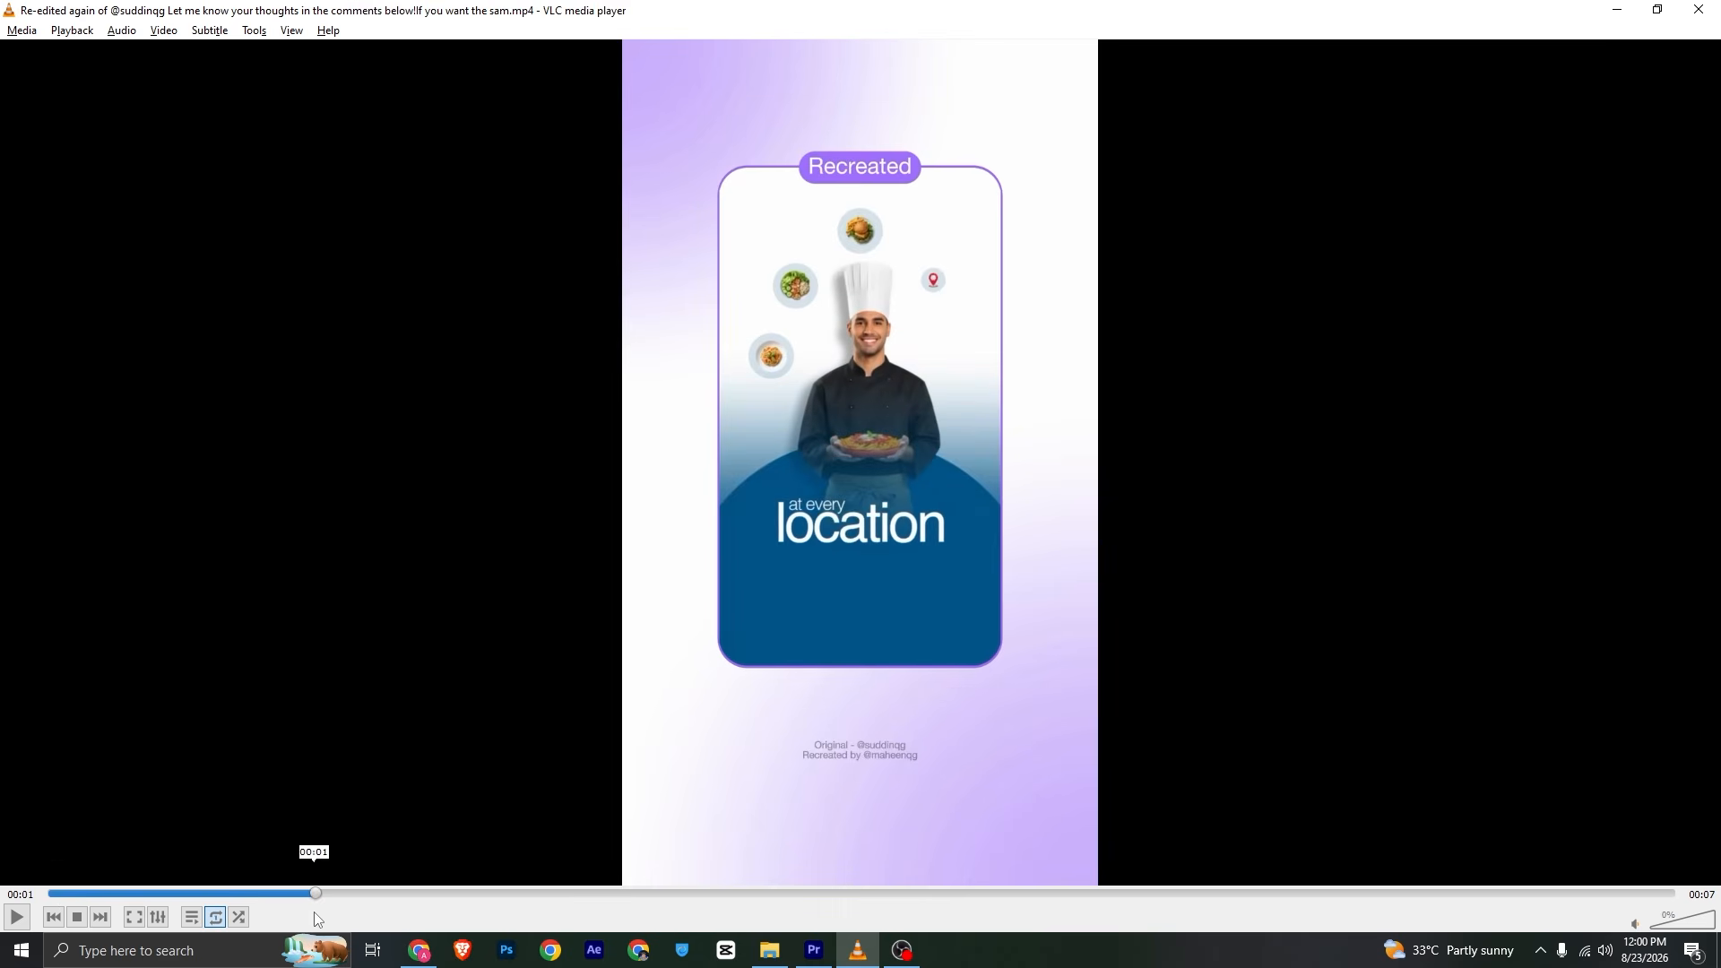
# Back in Premiere Pro, add the text "at every" over the chef's apron at 00:00:01:20
pyautogui.click(813, 952)
pyautogui.click(503, 601)
pyautogui.moveTo(273, 578); pyautogui.dragTo(373, 584)
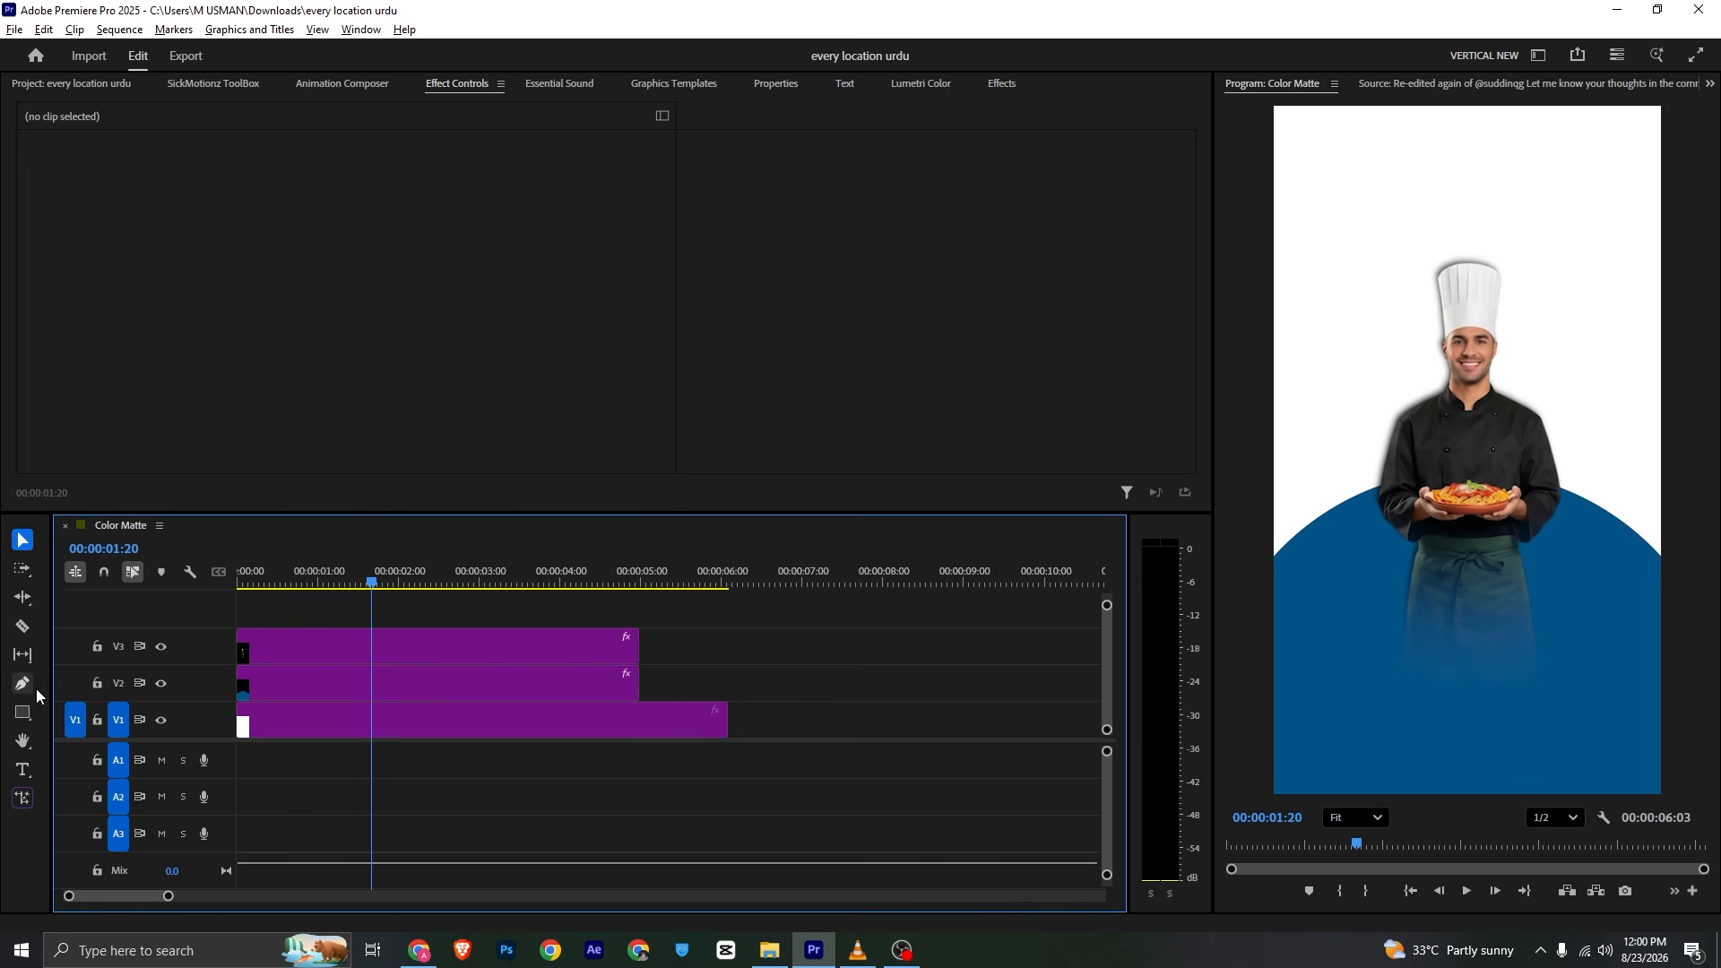
pyautogui.hotkey('alt', 'Tab')
pyautogui.hotkey('alt', 'Tab')
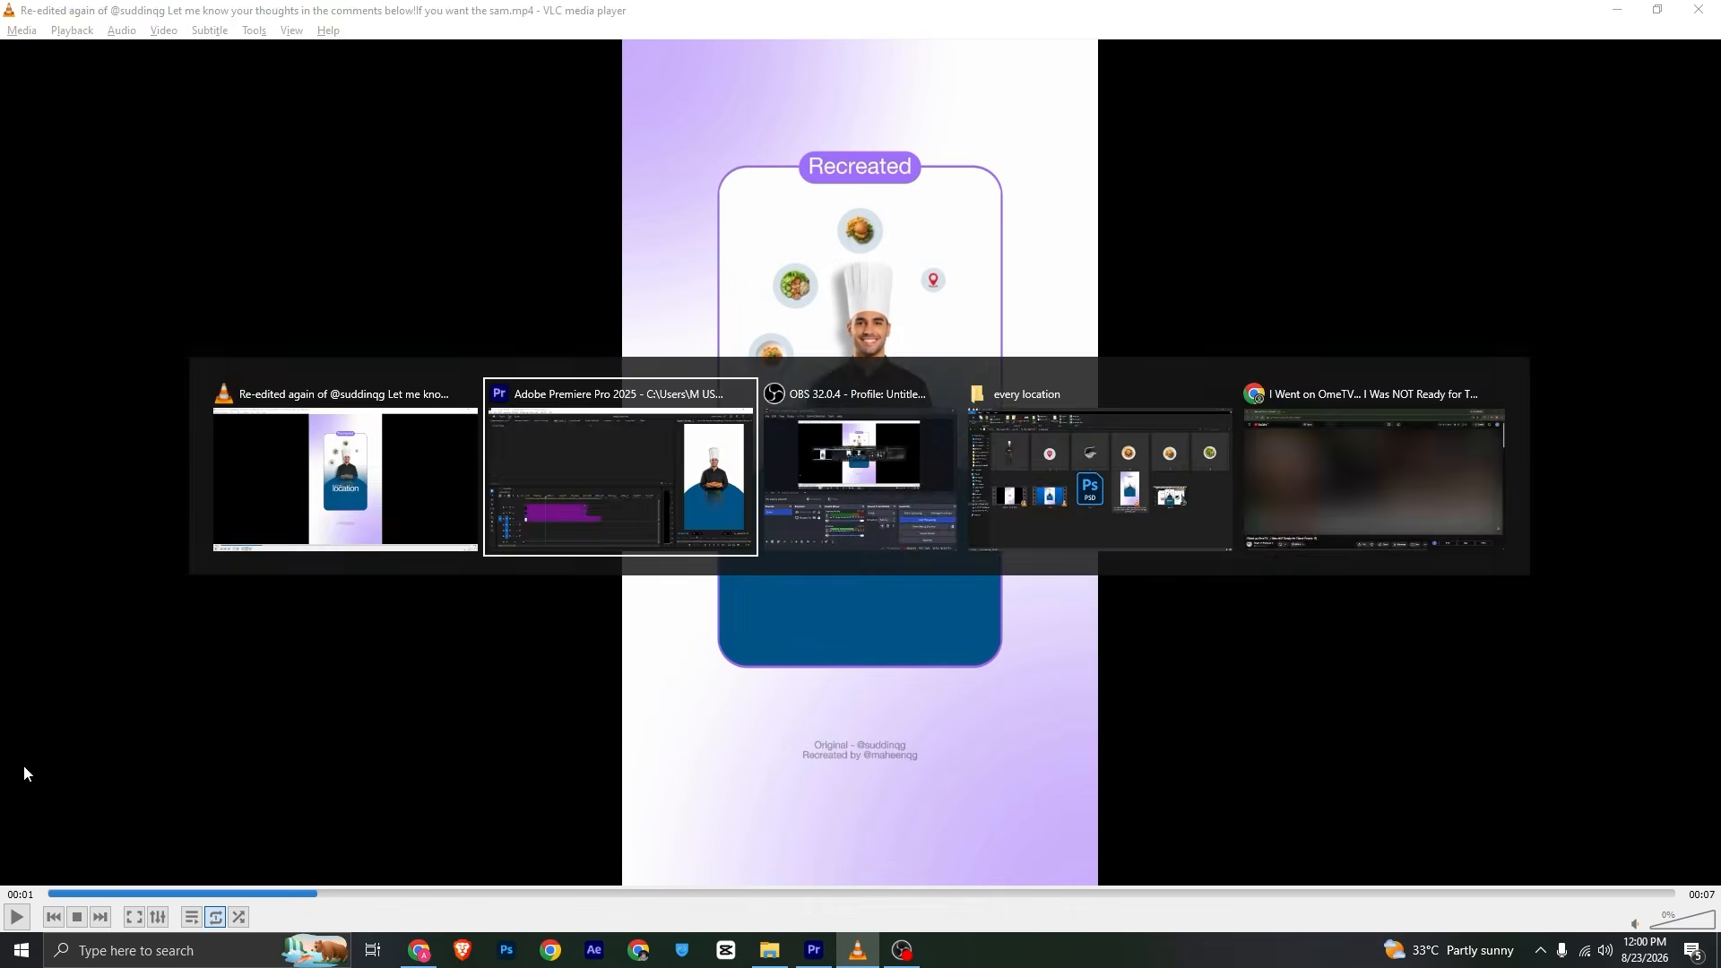
pyautogui.click(1386, 592)
pyautogui.click(1388, 591)
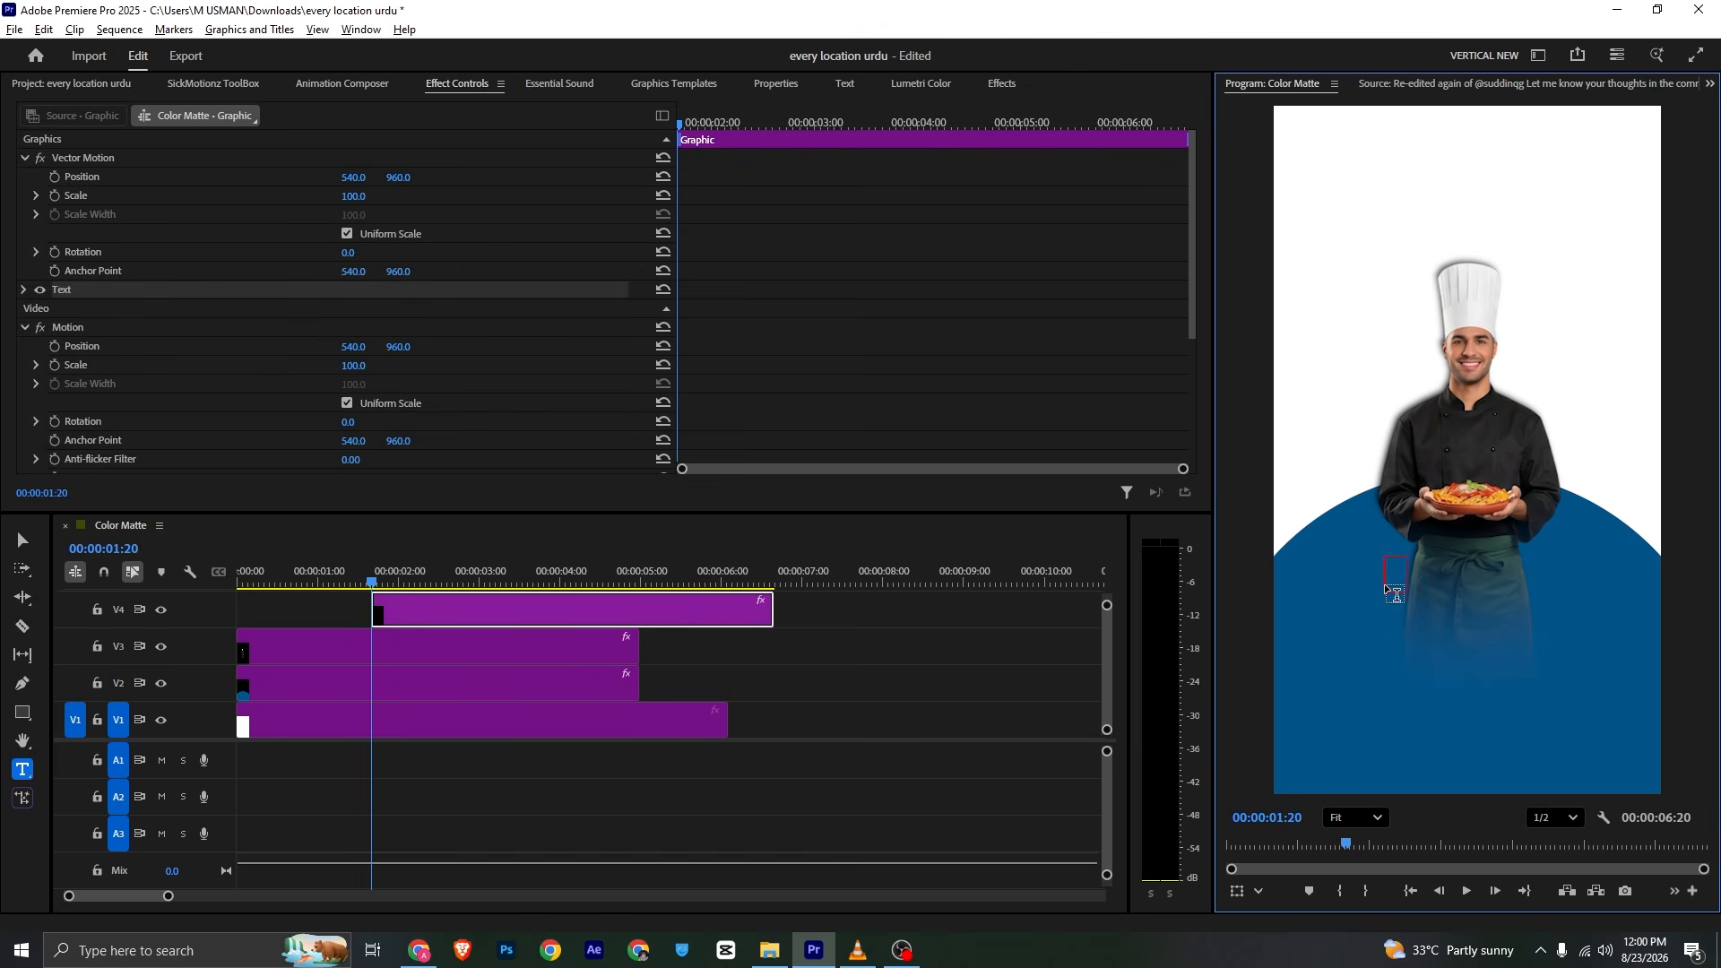
pyautogui.write('at every')
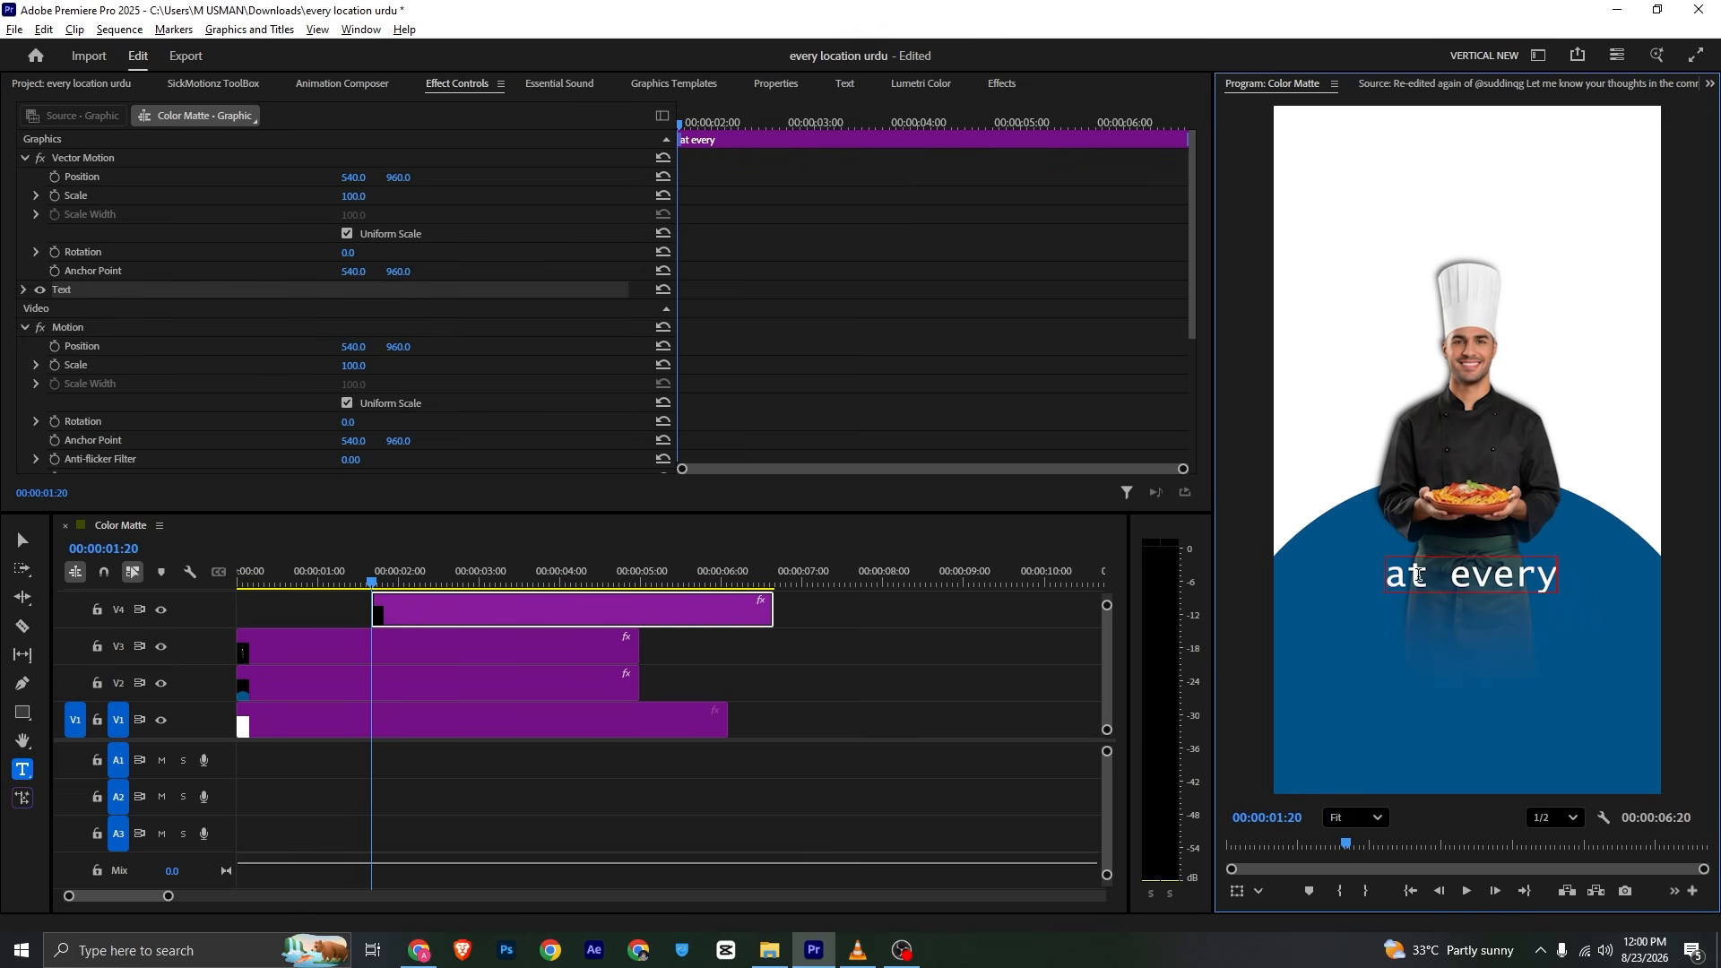
# Set the "at every" text to Arial Regular at size 71 and move it slightly left and down over the blue ellipse
pyautogui.tripleClick(1419, 574)
pyautogui.click(776, 82)
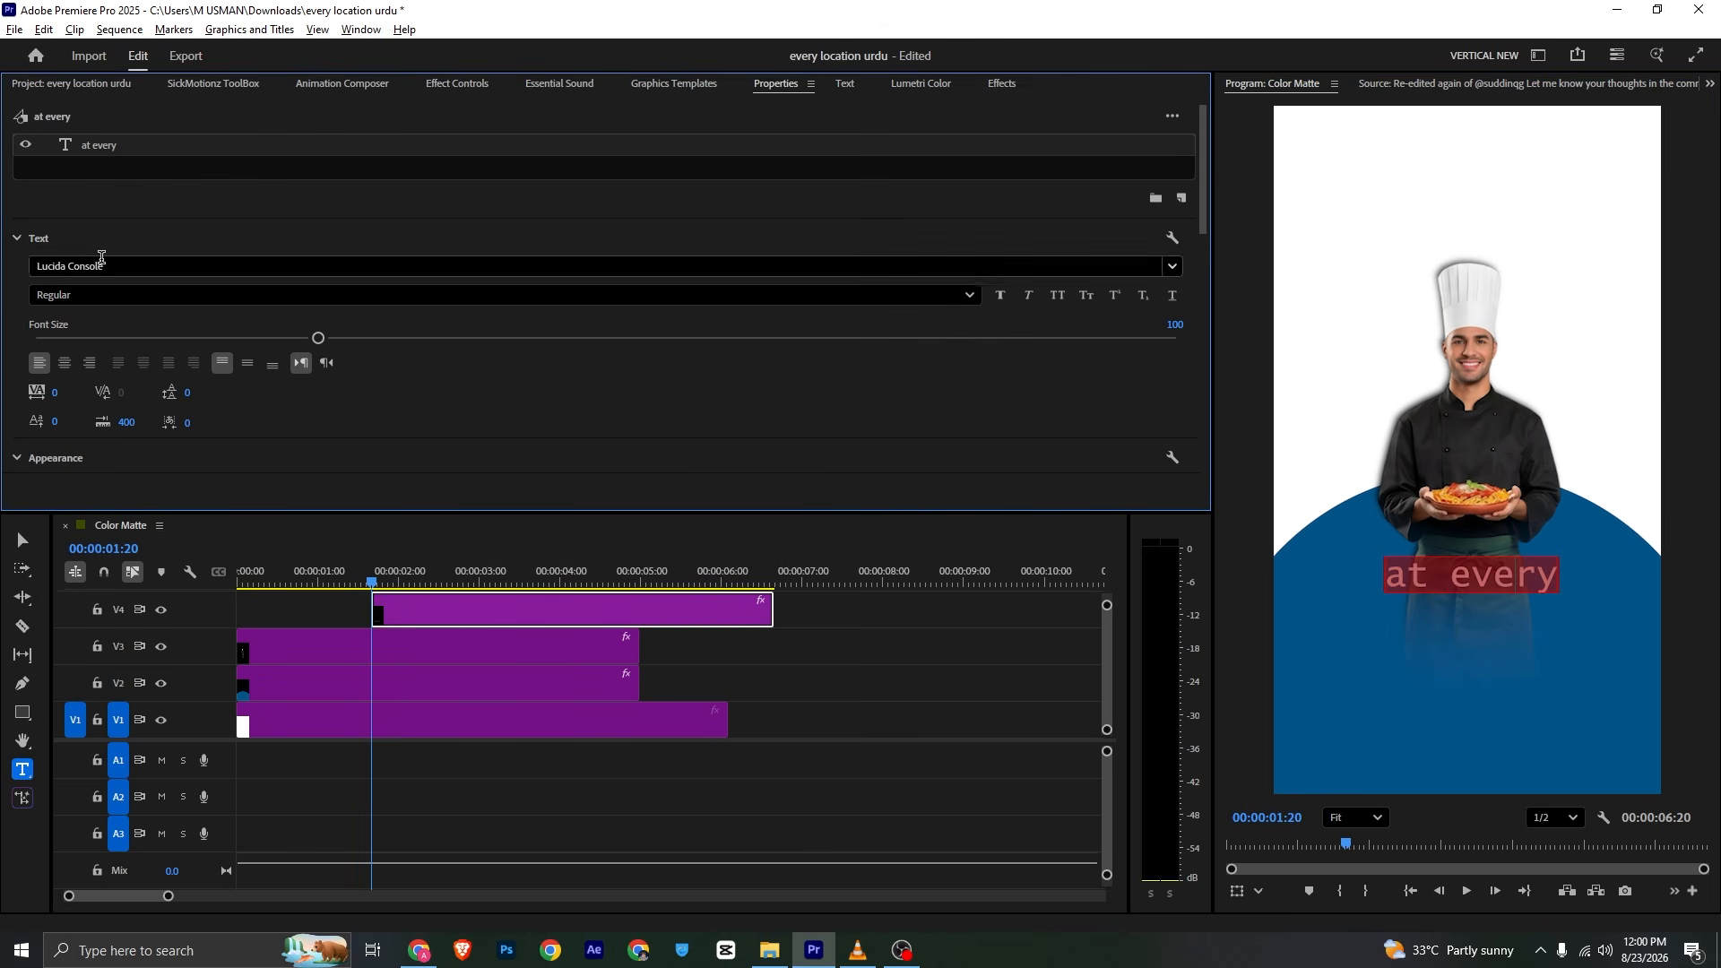
pyautogui.click(94, 267)
pyautogui.write('ari')
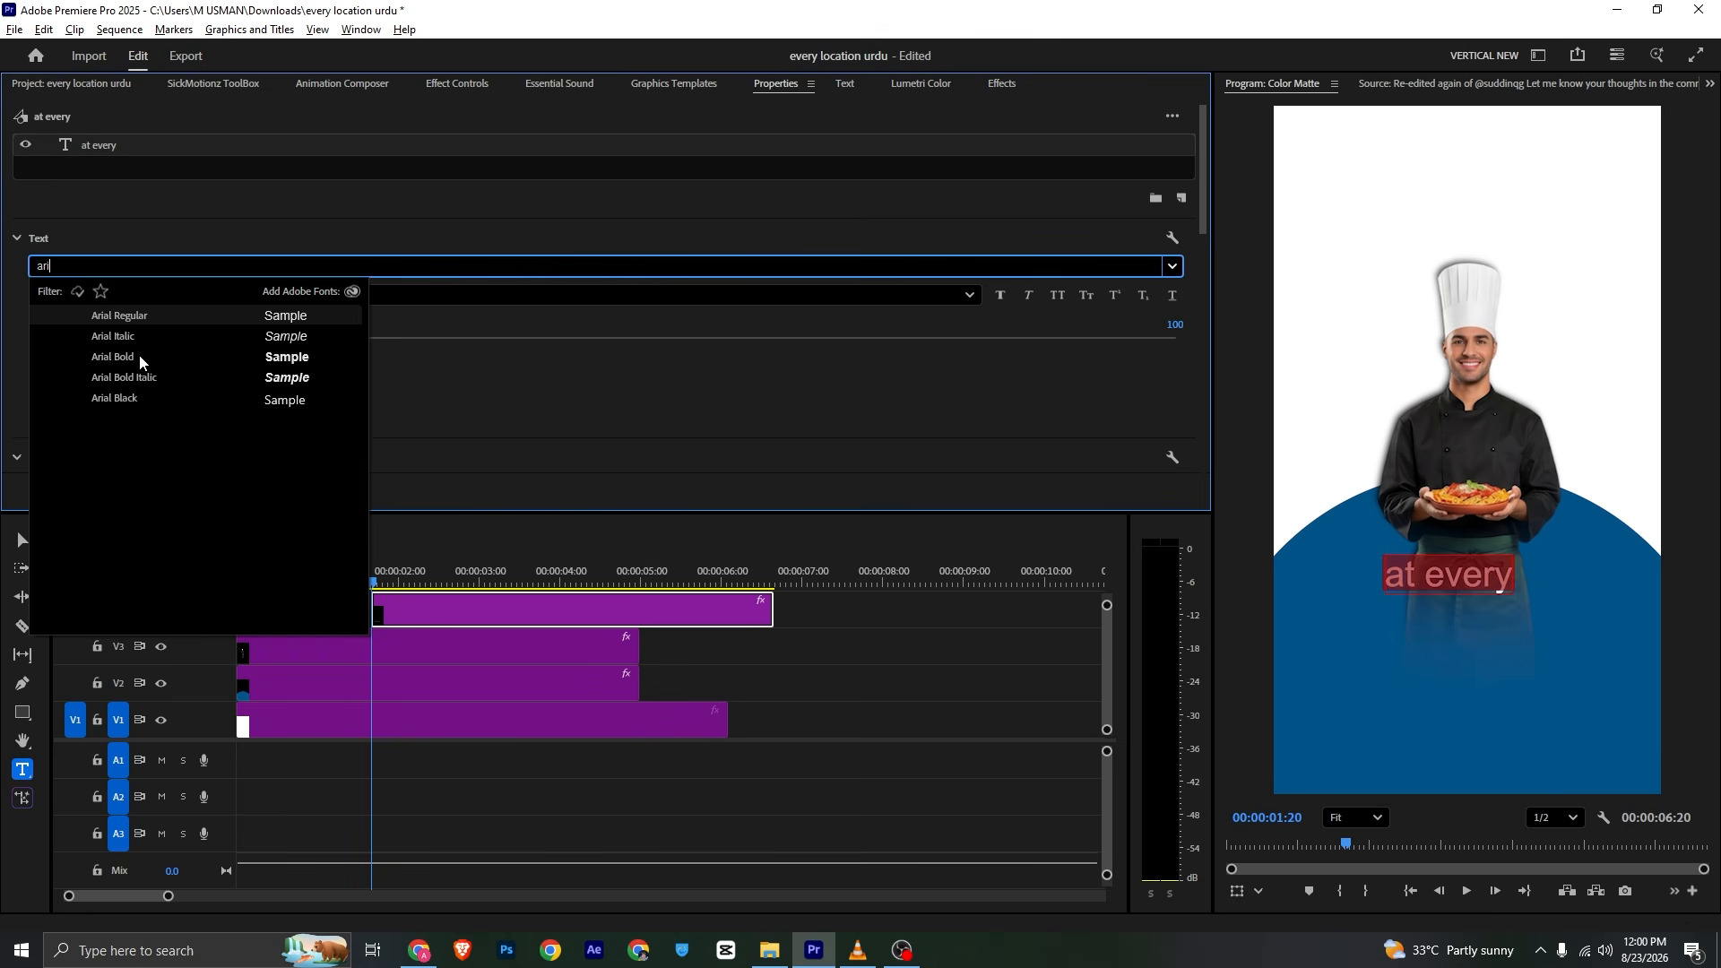
pyautogui.click(151, 317)
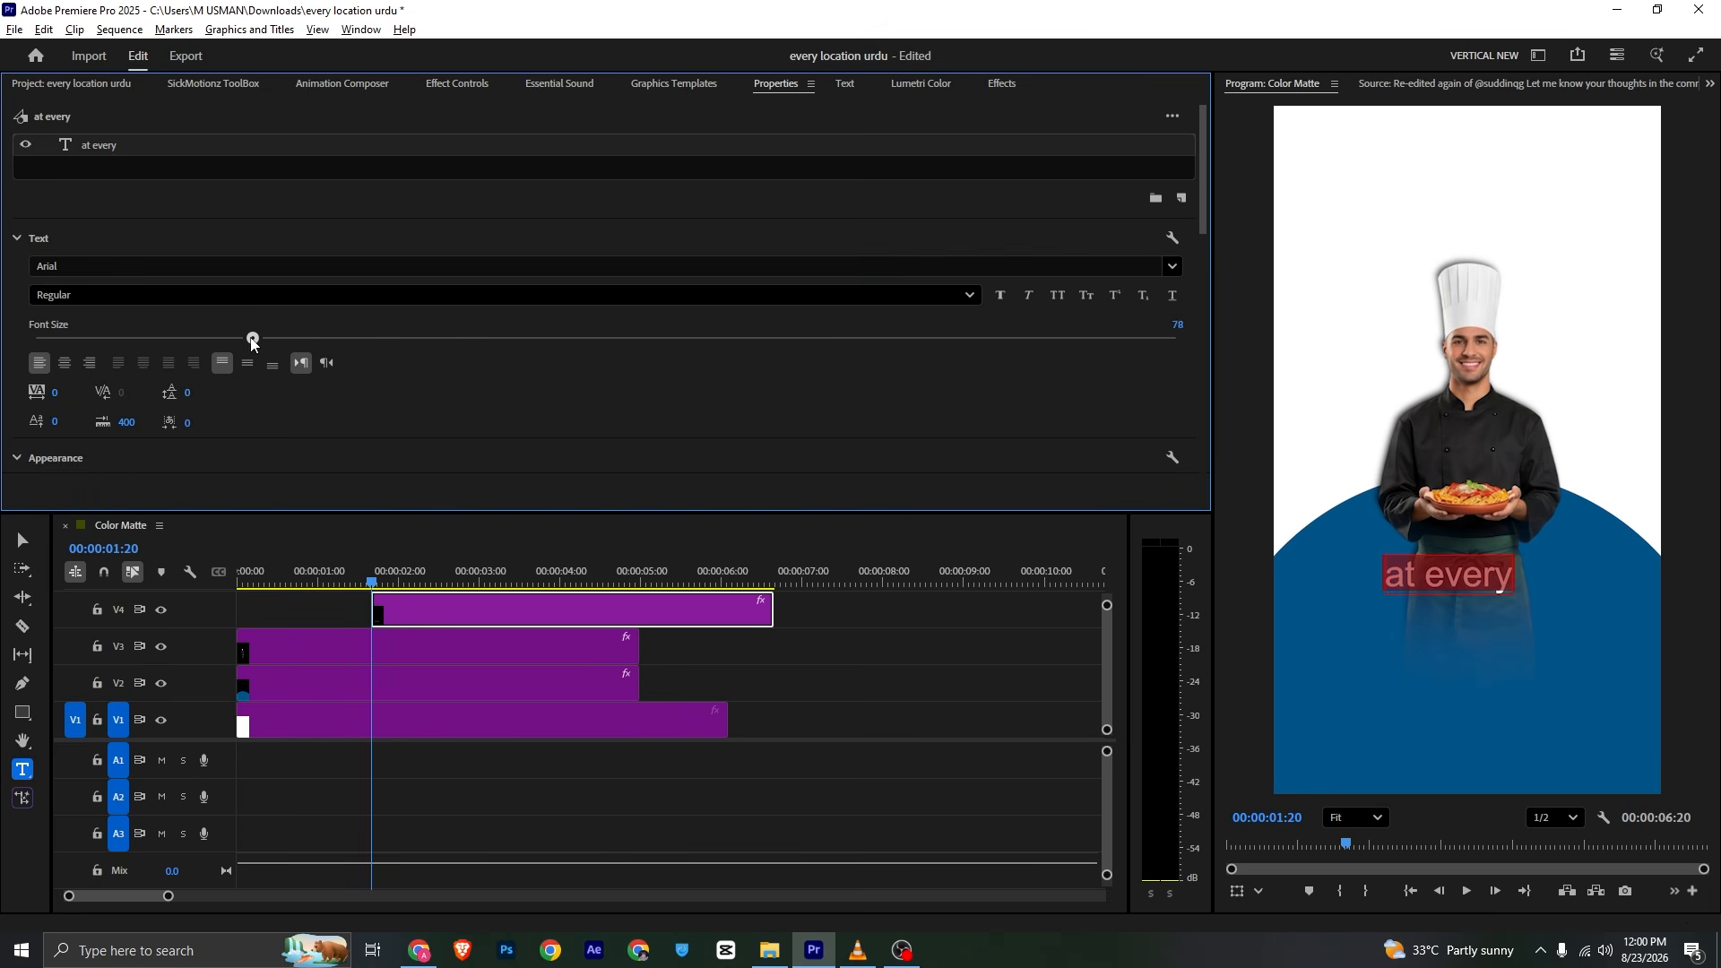
pyautogui.moveTo(252, 342); pyautogui.dragTo(236, 341)
pyautogui.click(23, 541)
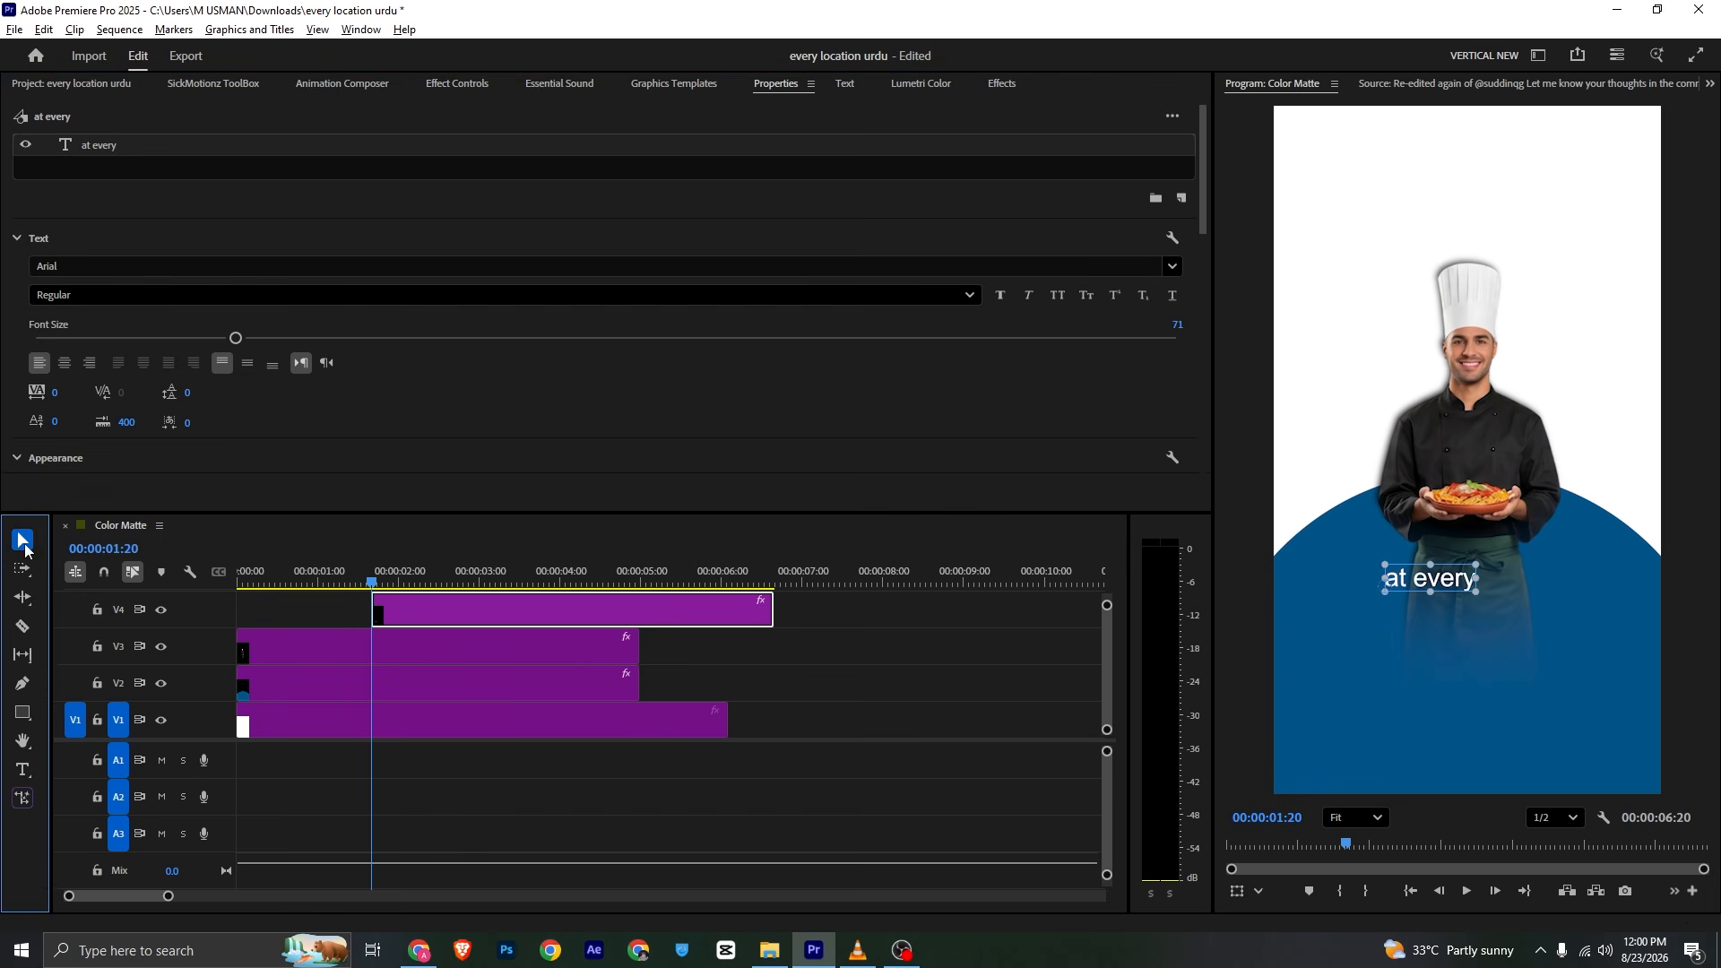
pyautogui.moveTo(1435, 587); pyautogui.dragTo(1416, 590)
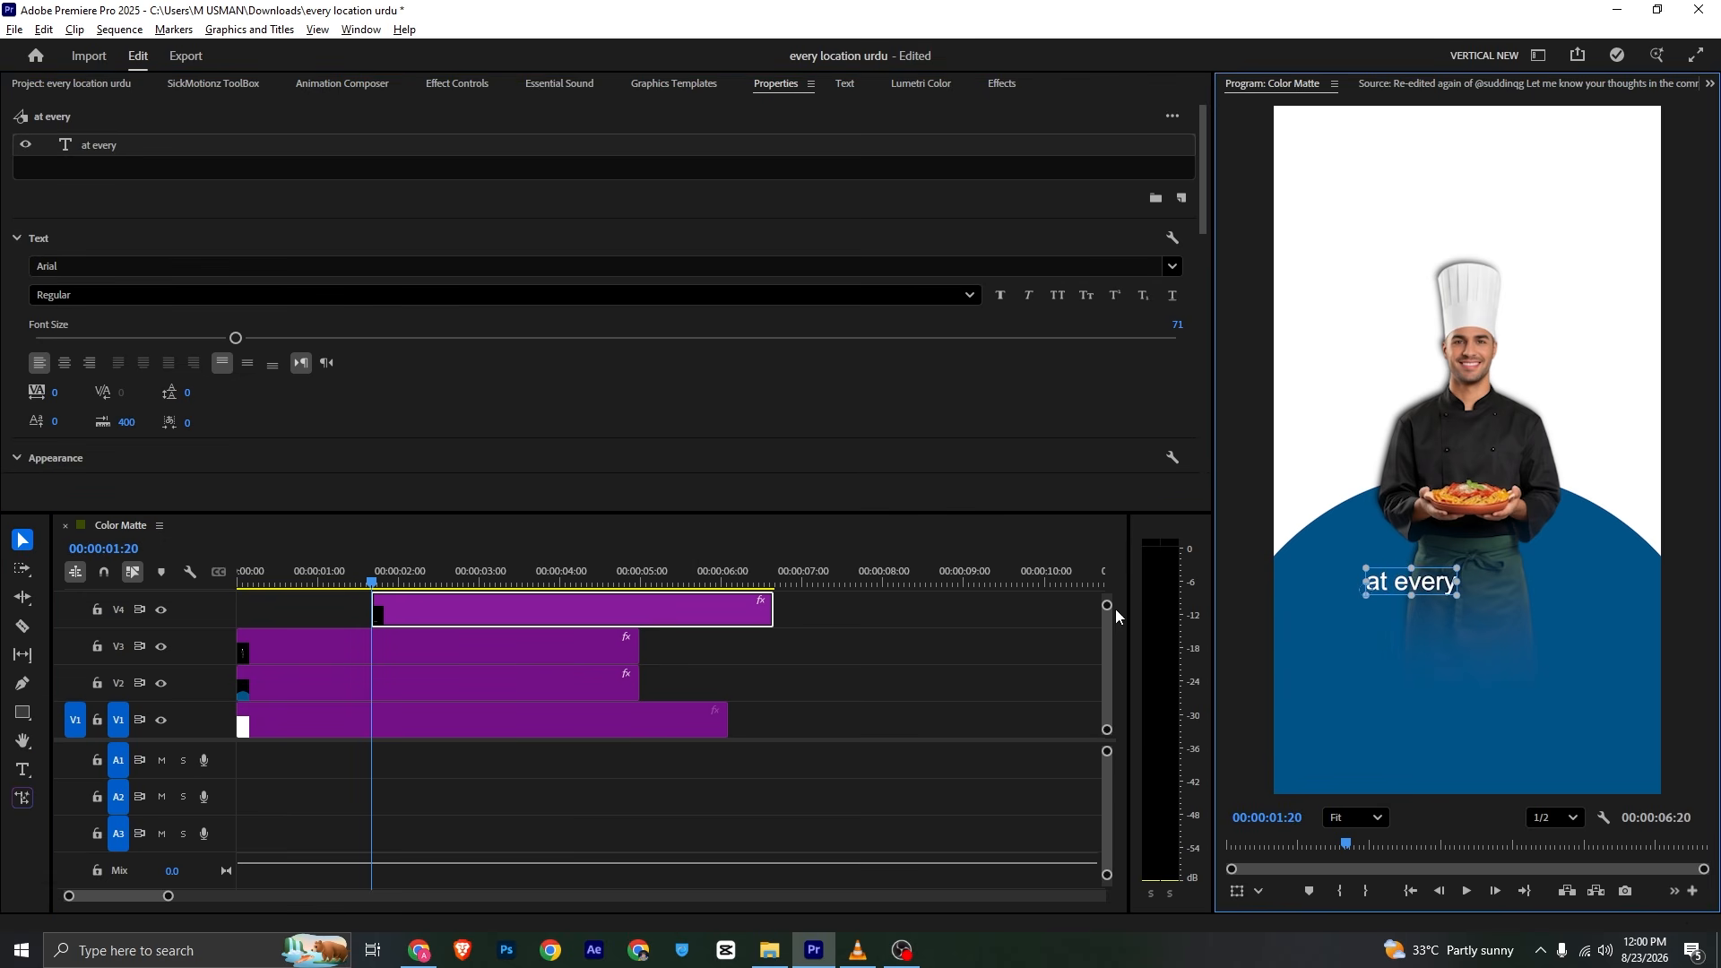
# Duplicate the "at every" clip onto track V5 and set the copy's Vector Motion vertical position to 1064
pyautogui.moveTo(1107, 606); pyautogui.dragTo(1107, 601)
pyautogui.click(402, 610)
pyautogui.click(409, 633)
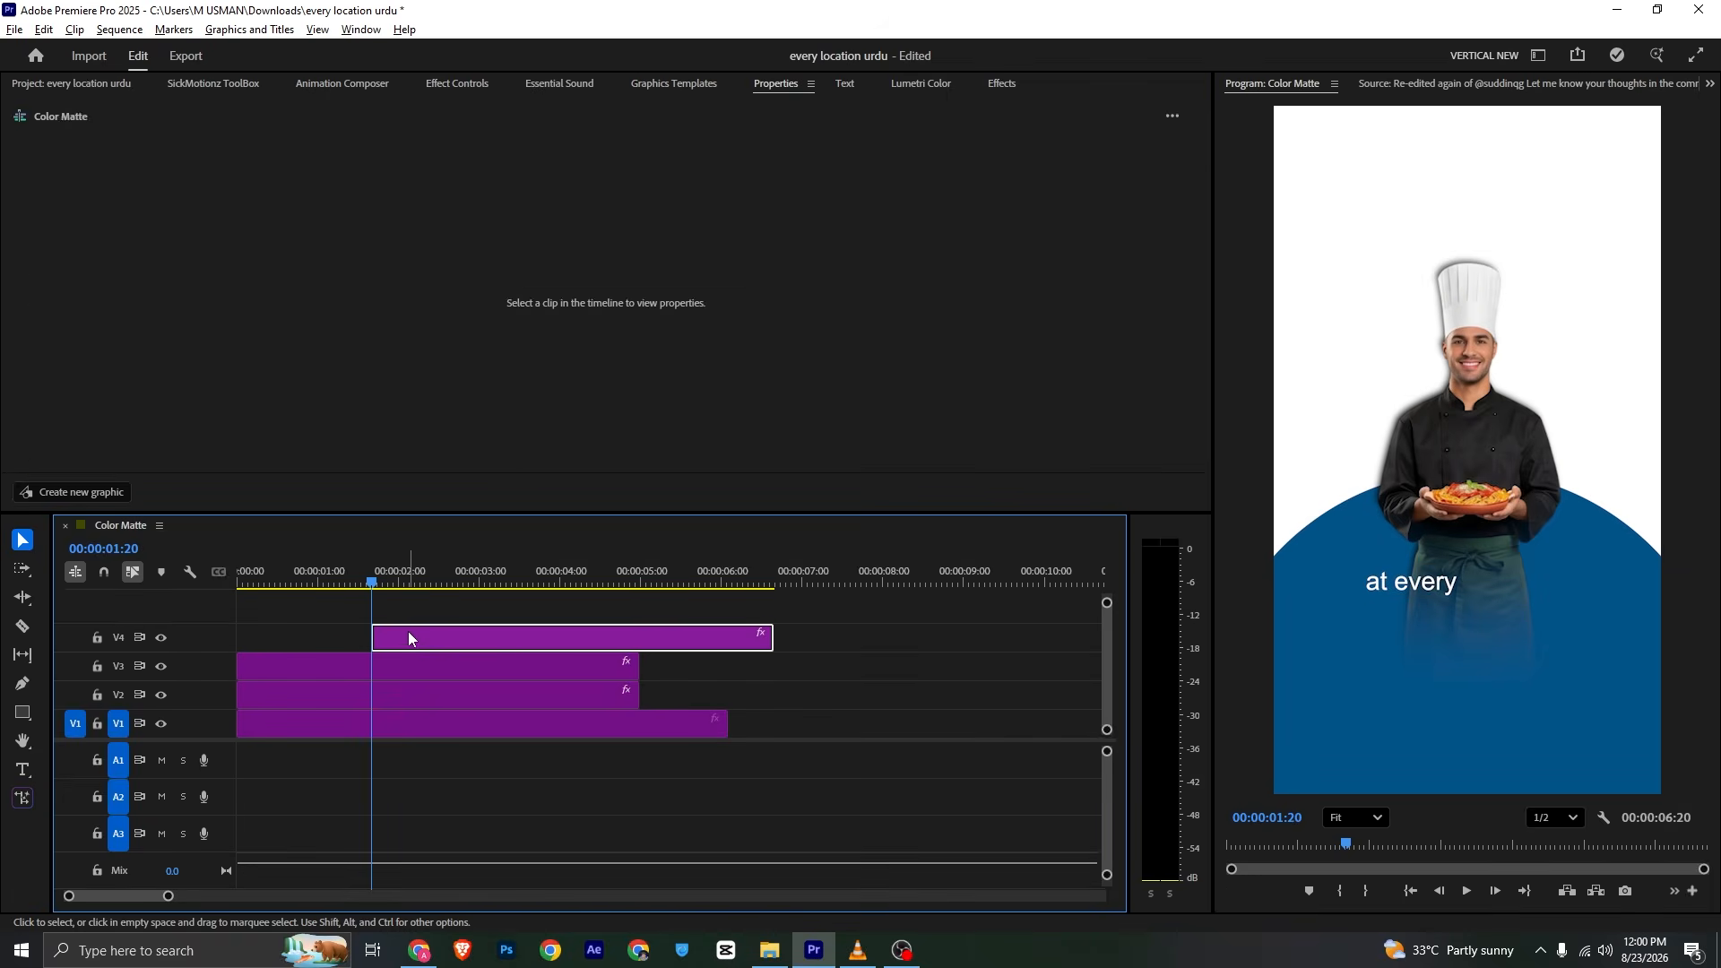
pyautogui.moveTo(408, 637); pyautogui.dragTo(421, 603)
pyautogui.click(457, 84)
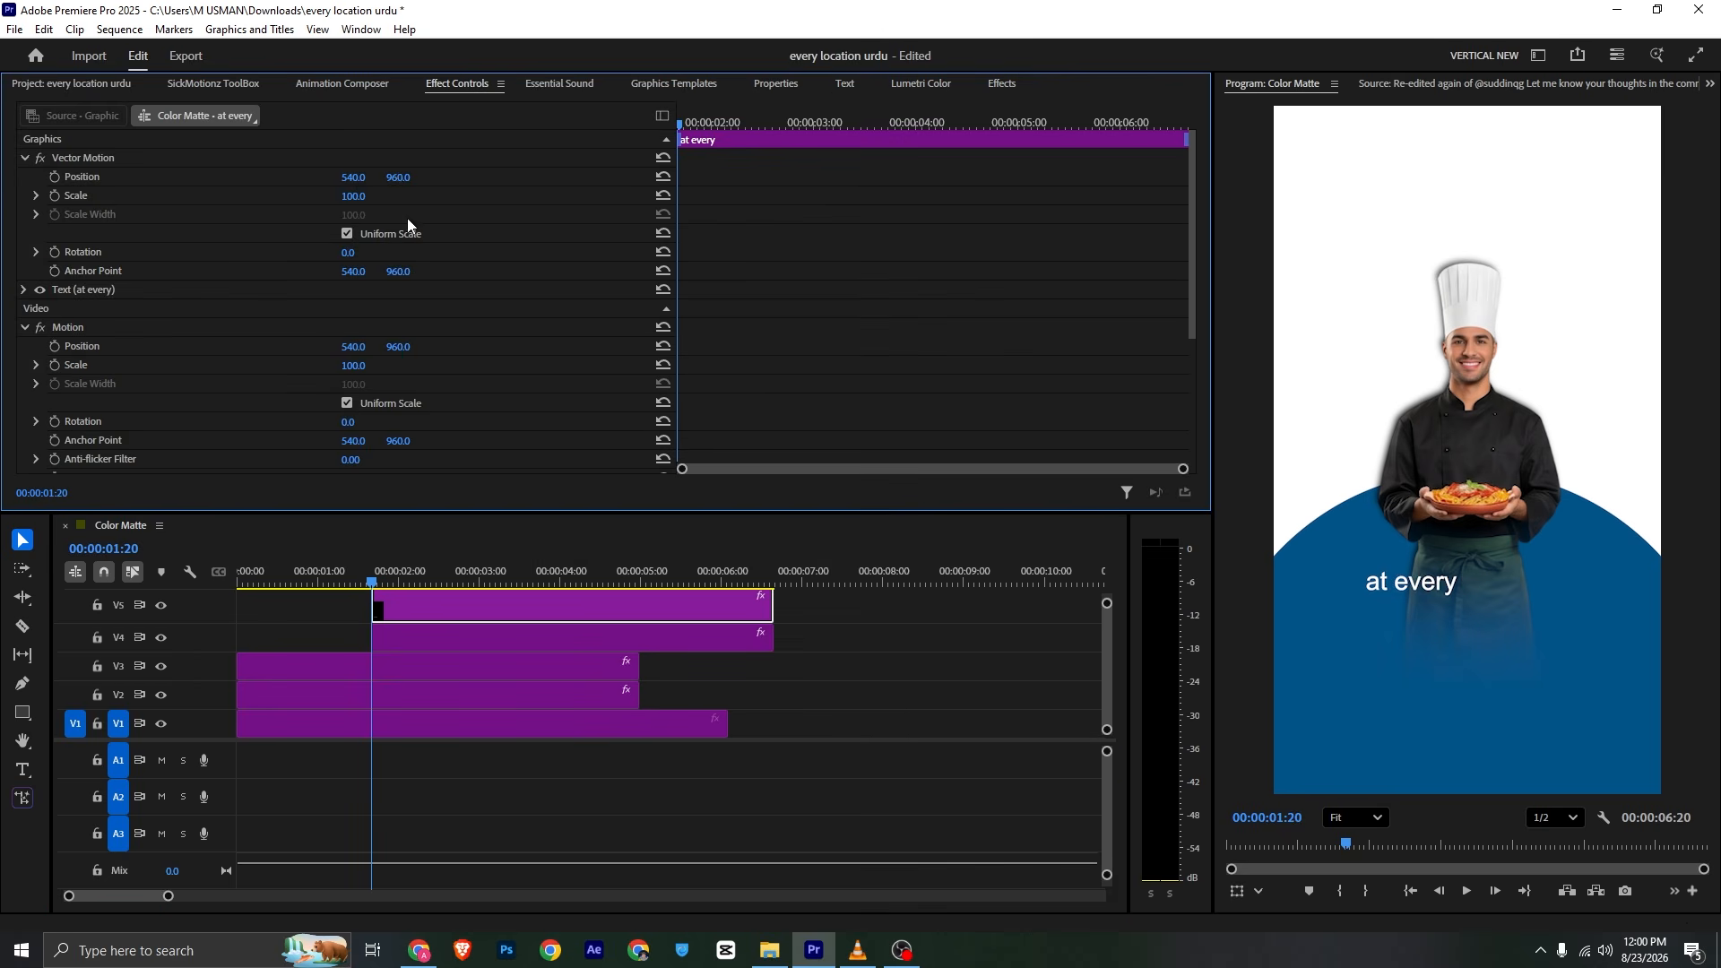
pyautogui.moveTo(402, 178); pyautogui.dragTo(407, 177)
pyautogui.hotkey('alt', 'Tab')
pyautogui.hotkey('alt', 'Tab')
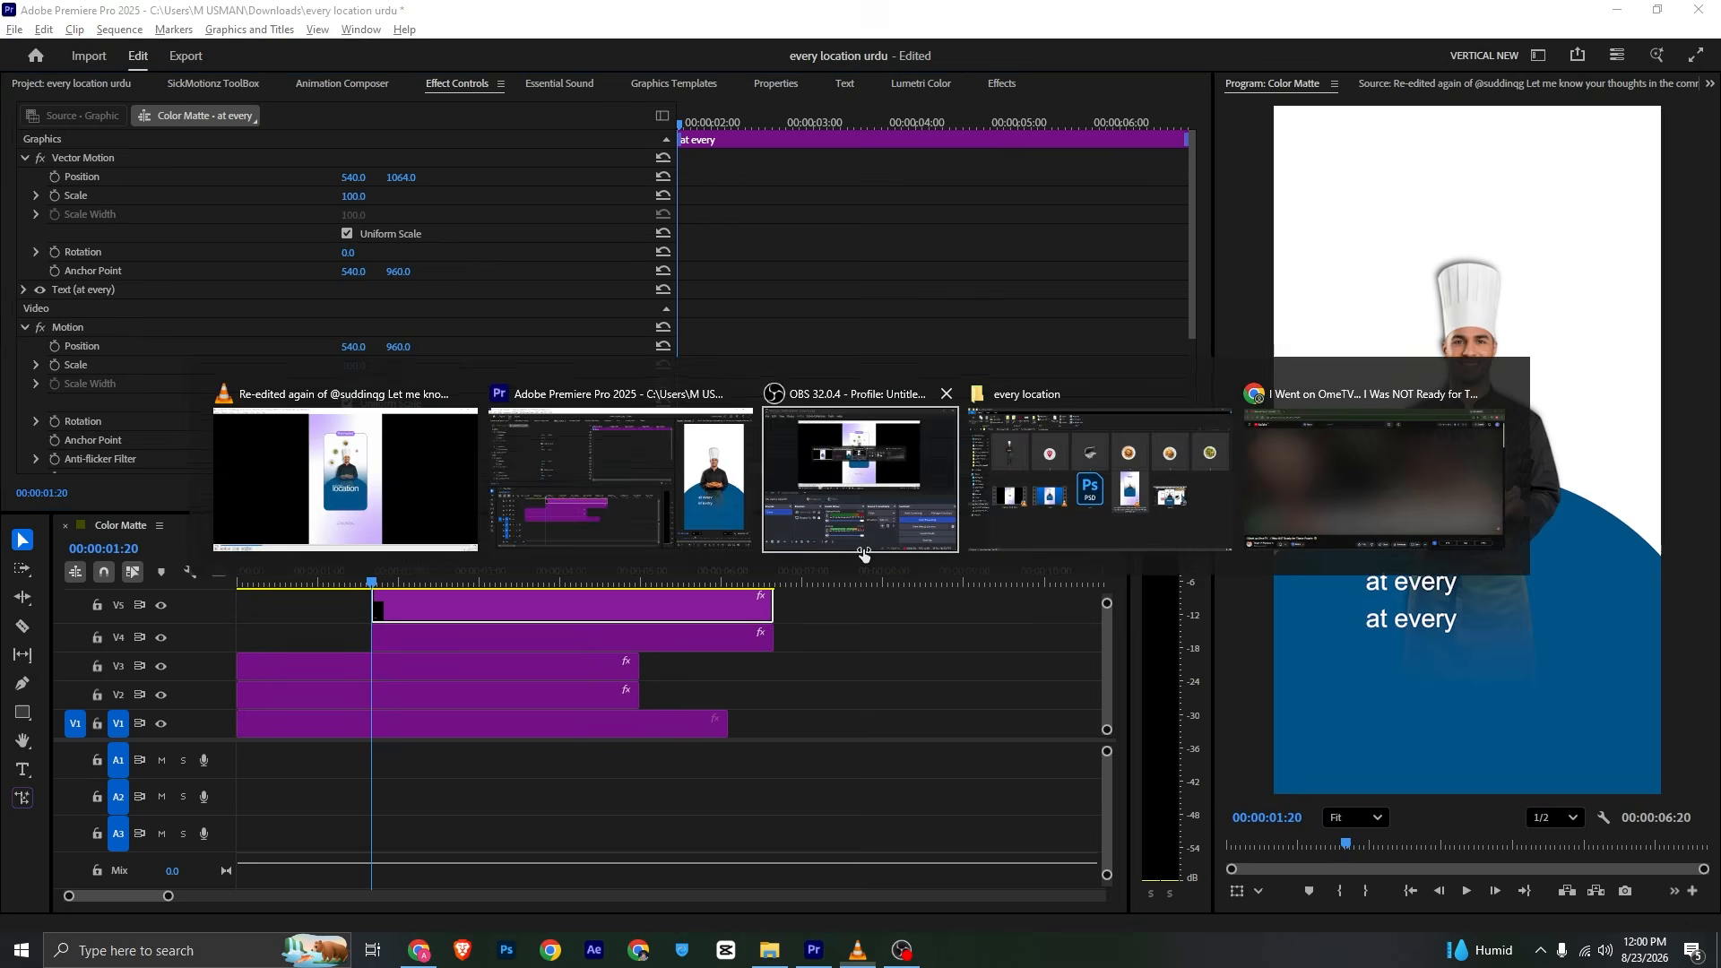
# Replace the duplicated text with "location" and select the whole word for formatting
pyautogui.click(802, 83)
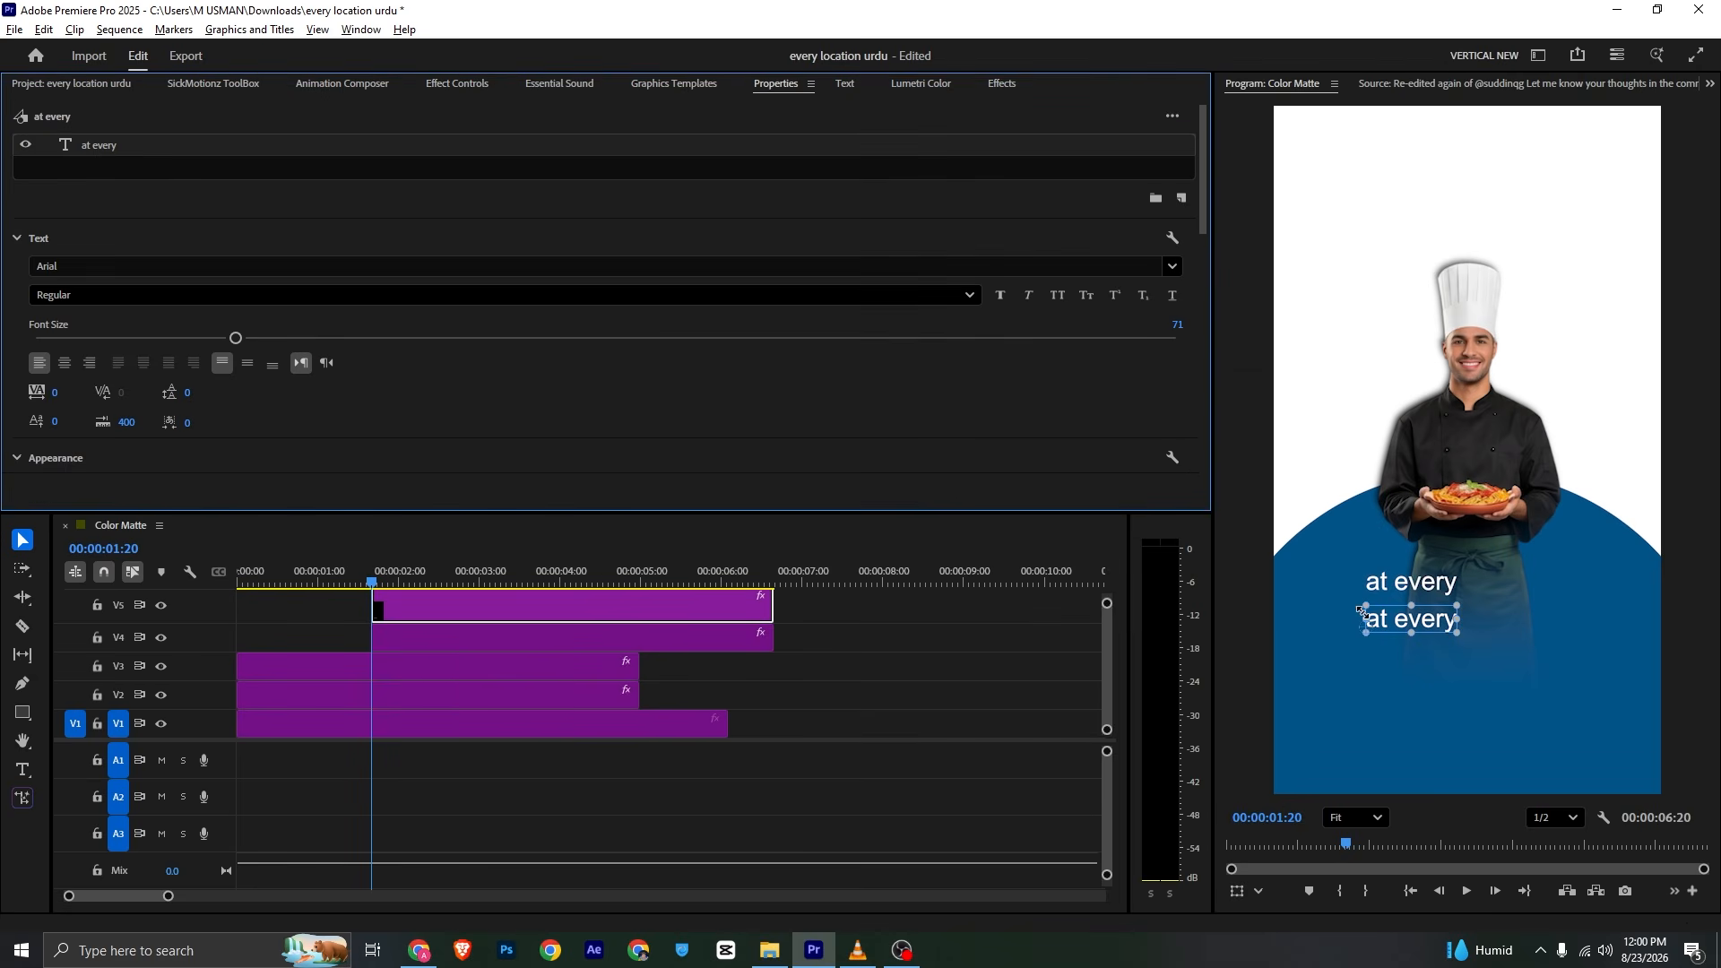
pyautogui.doubleClick(1400, 621)
pyautogui.press('BackSpace')
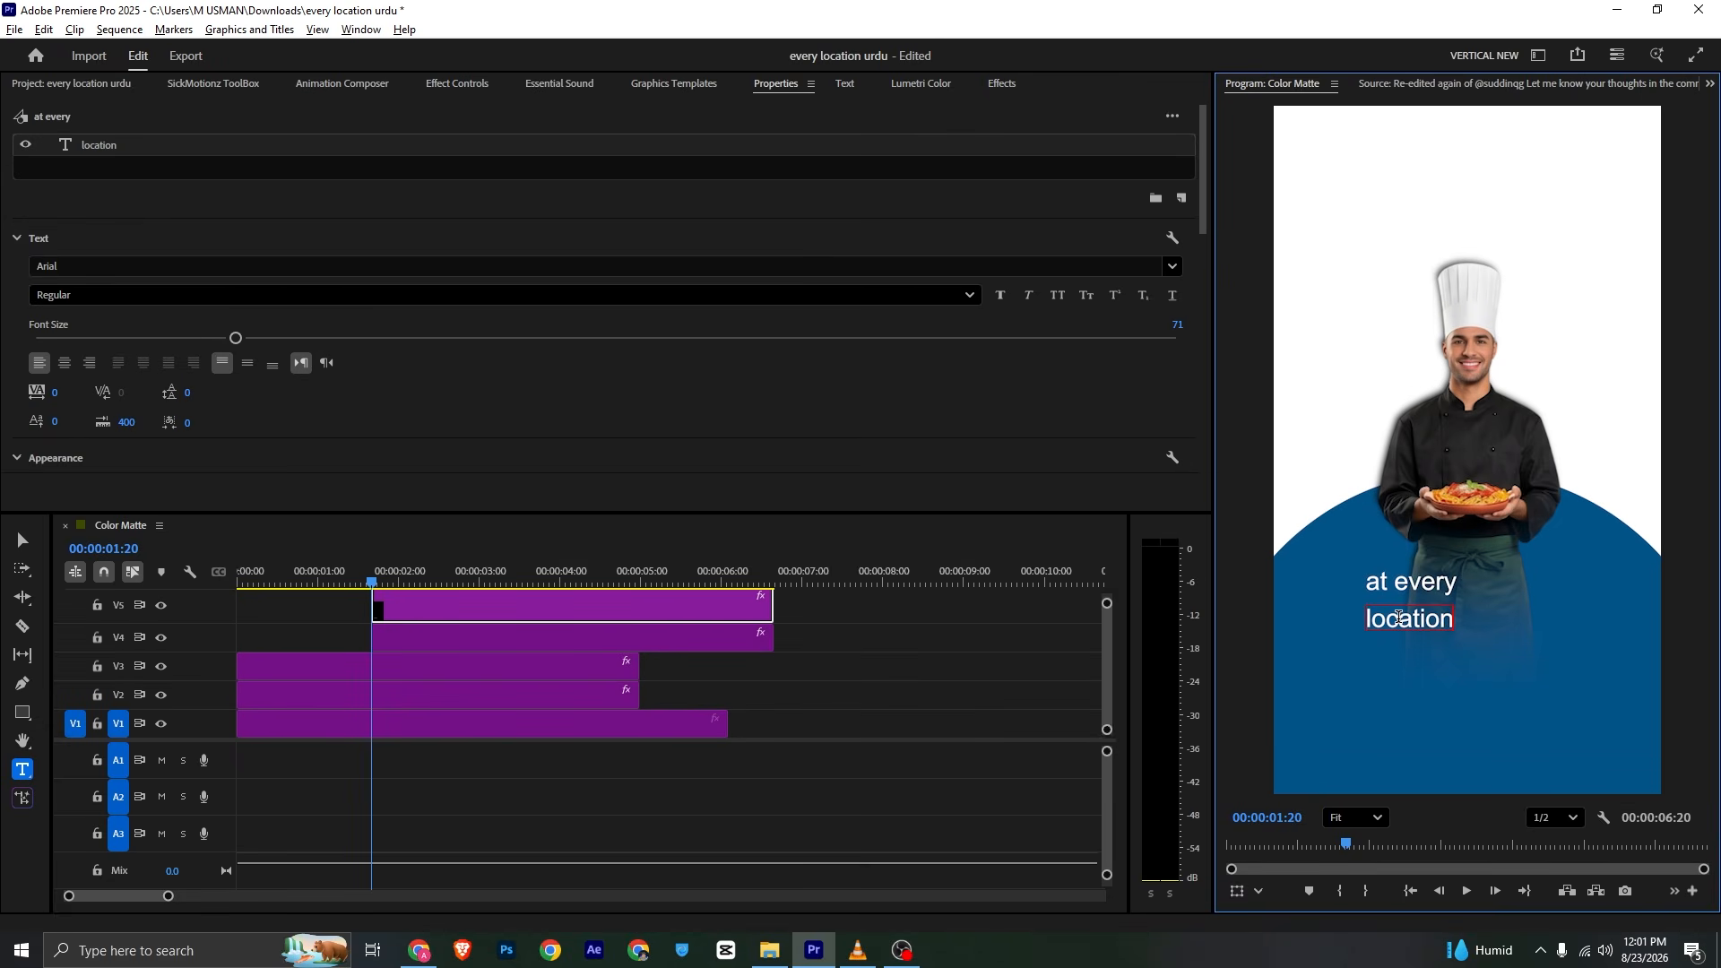
pyautogui.doubleClick(1400, 618)
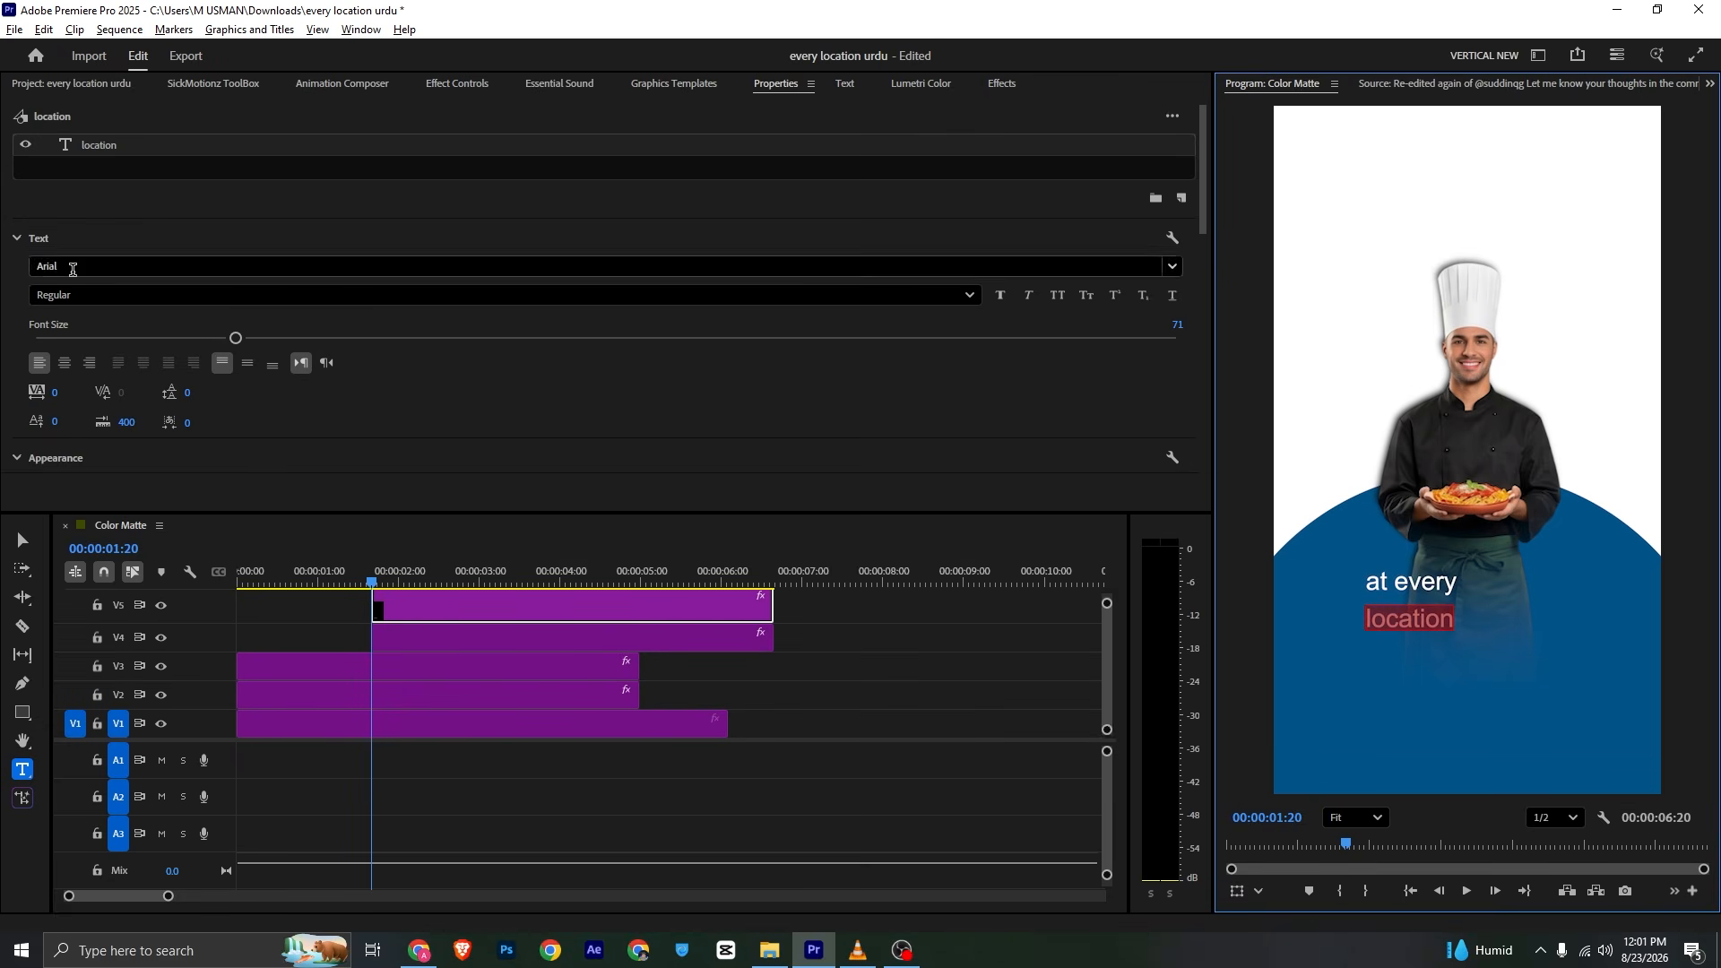
# Try the "location" text in Arial Bold at size 154 and compare it with the reference video
pyautogui.click(269, 295)
pyautogui.click(97, 373)
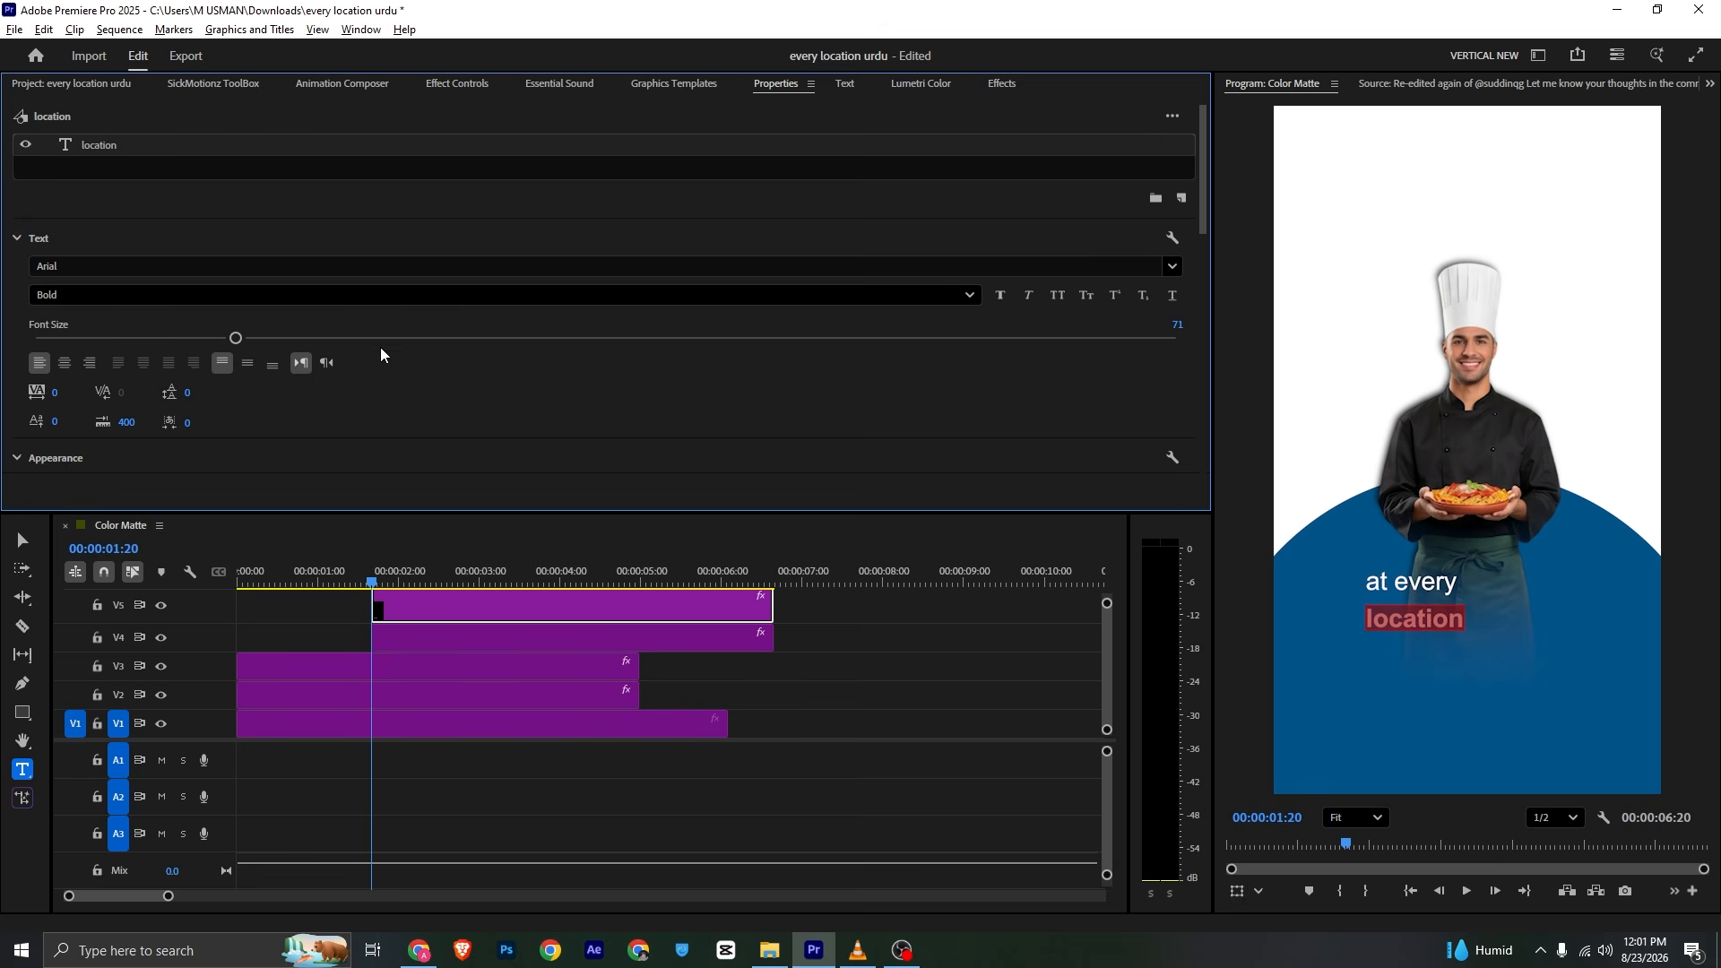
pyautogui.moveTo(423, 338); pyautogui.dragTo(474, 337)
pyautogui.hotkey('alt', 'Tab')
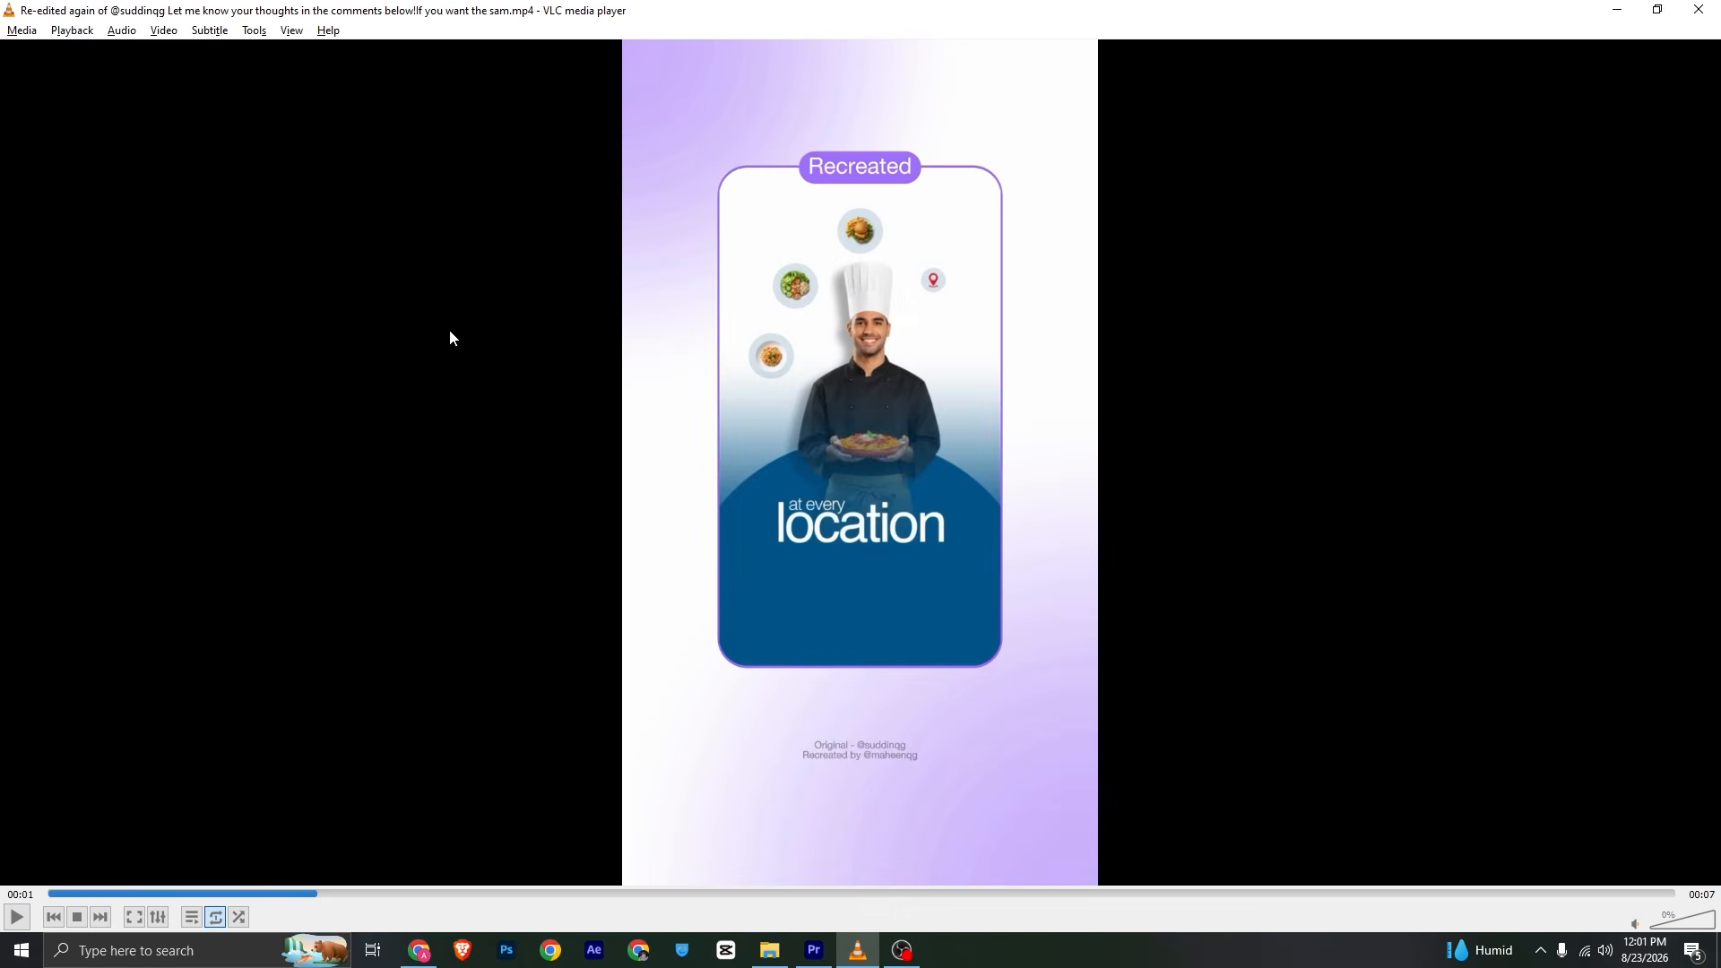
pyautogui.hotkey('alt', 'Tab')
# Set the "location" text to Arial Regular at size 185 and move it slightly left and down beneath "at every"
pyautogui.click(93, 299)
pyautogui.click(84, 326)
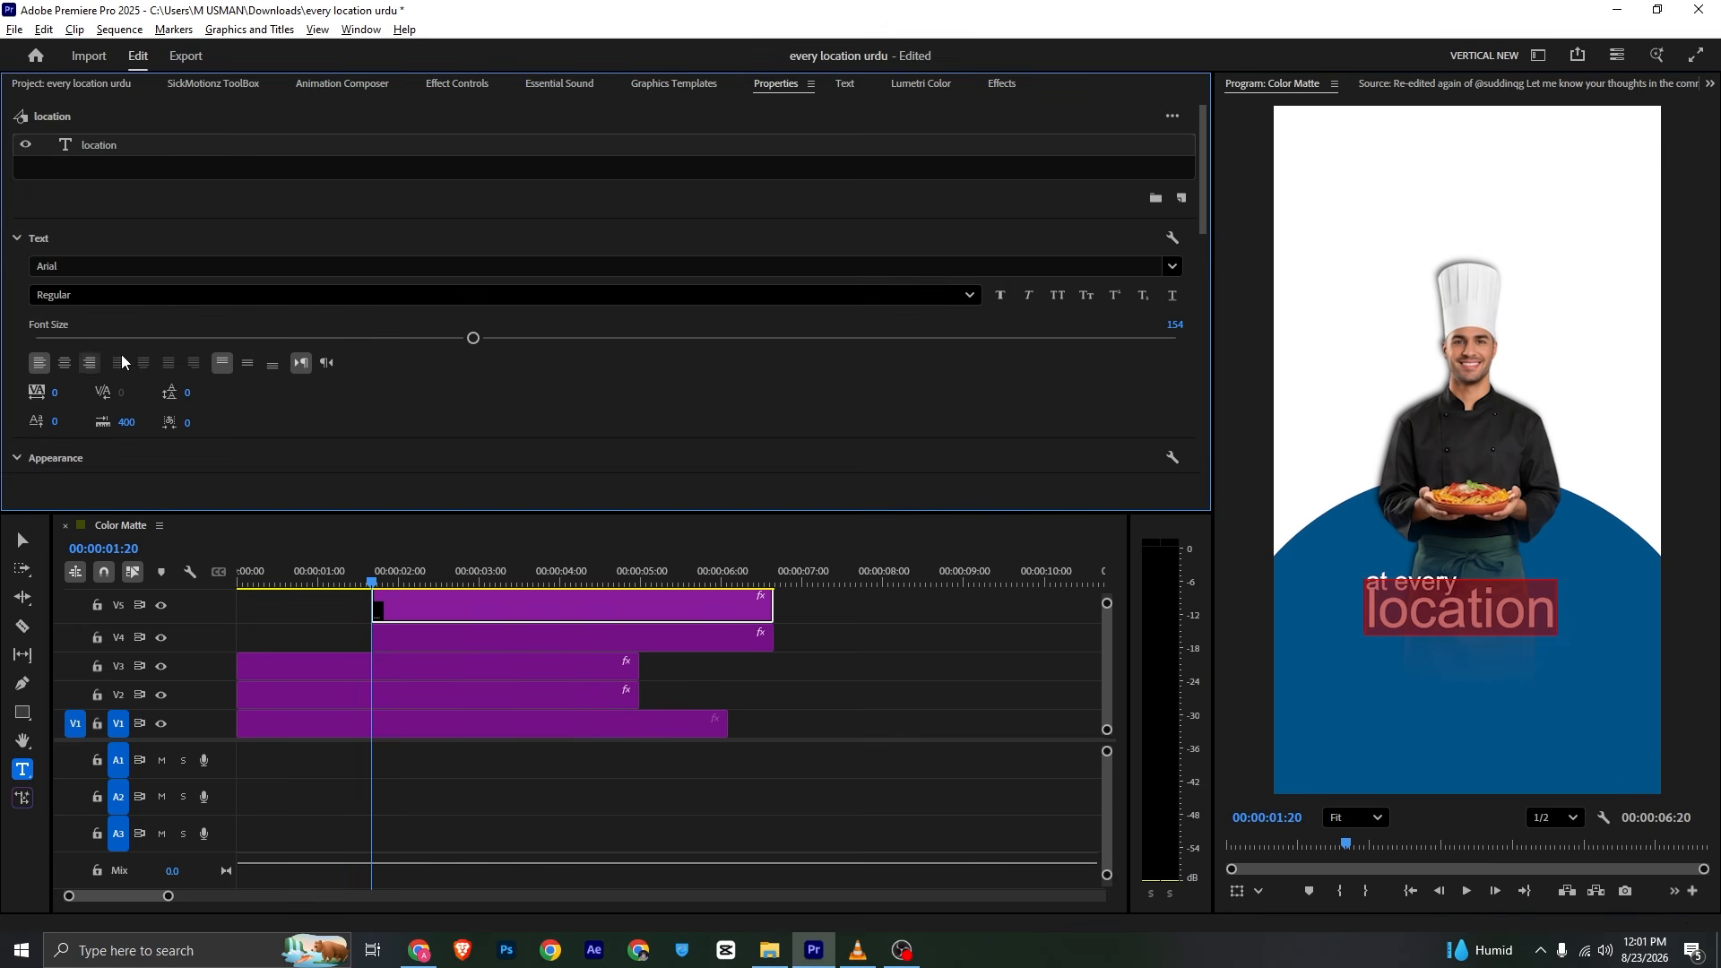
pyautogui.moveTo(473, 338); pyautogui.dragTo(561, 337)
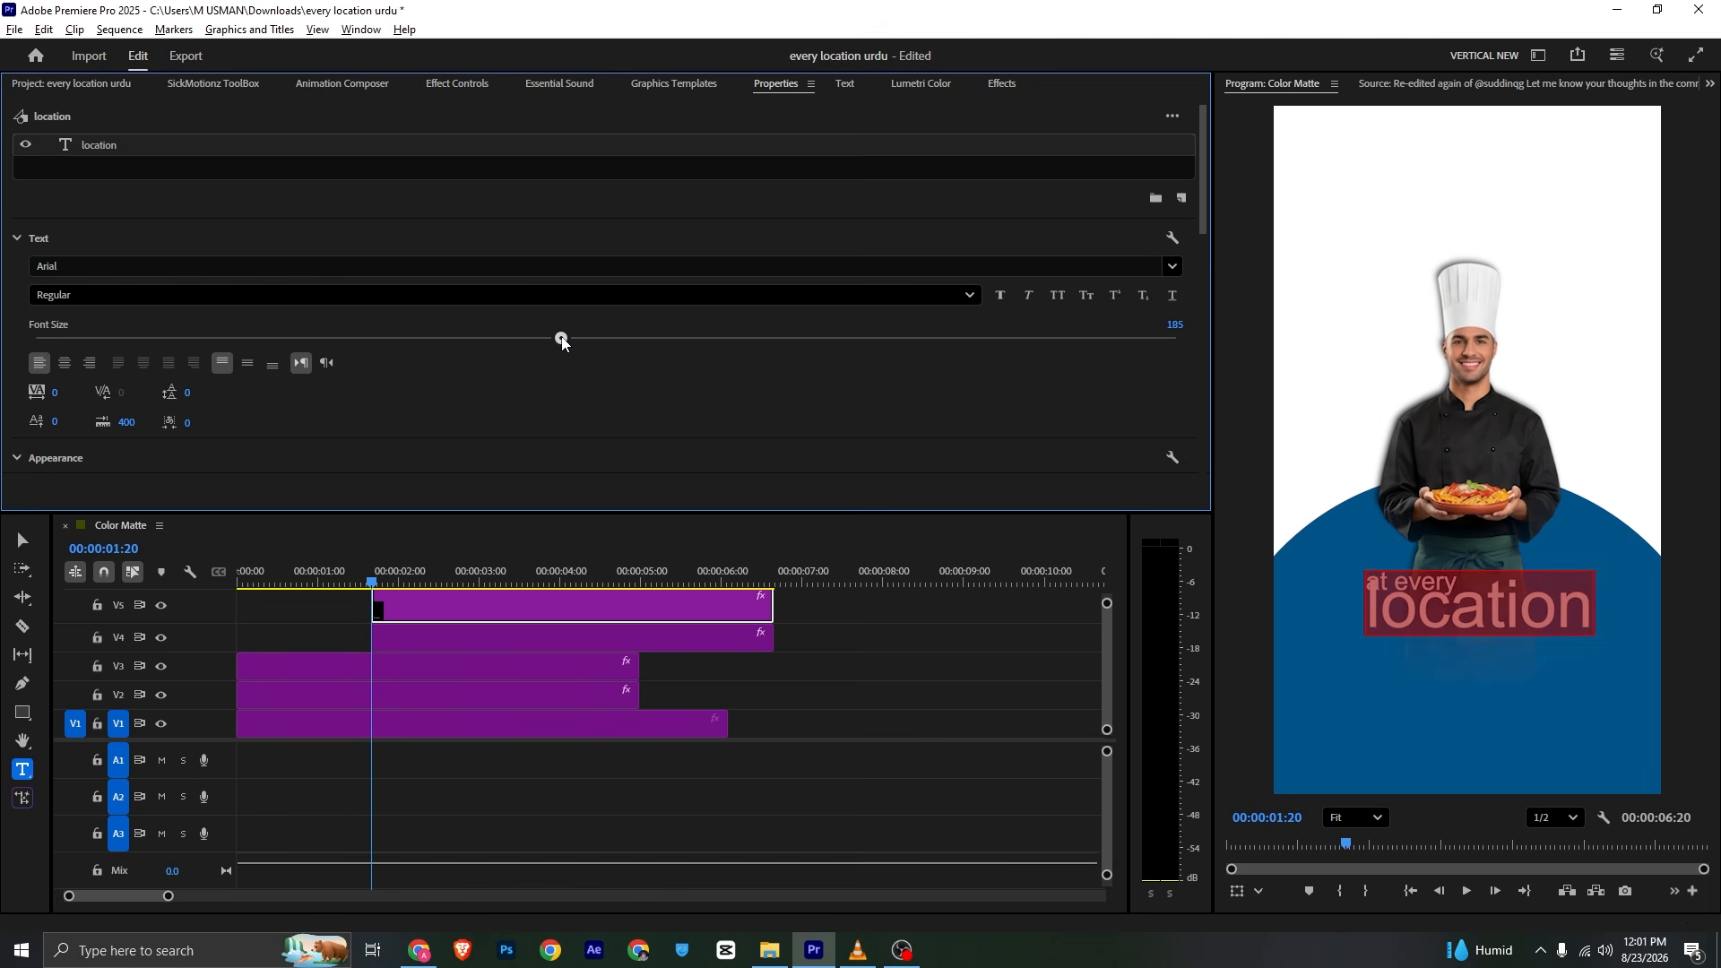
pyautogui.click(19, 537)
pyautogui.moveTo(1397, 613); pyautogui.dragTo(1386, 621)
# Compare the text layout with the reference video and reposition "at every" and "location" so they sit closely stacked, then save the project
pyautogui.hotkey('alt', 'Tab')
pyautogui.hotkey('alt', 'Tab')
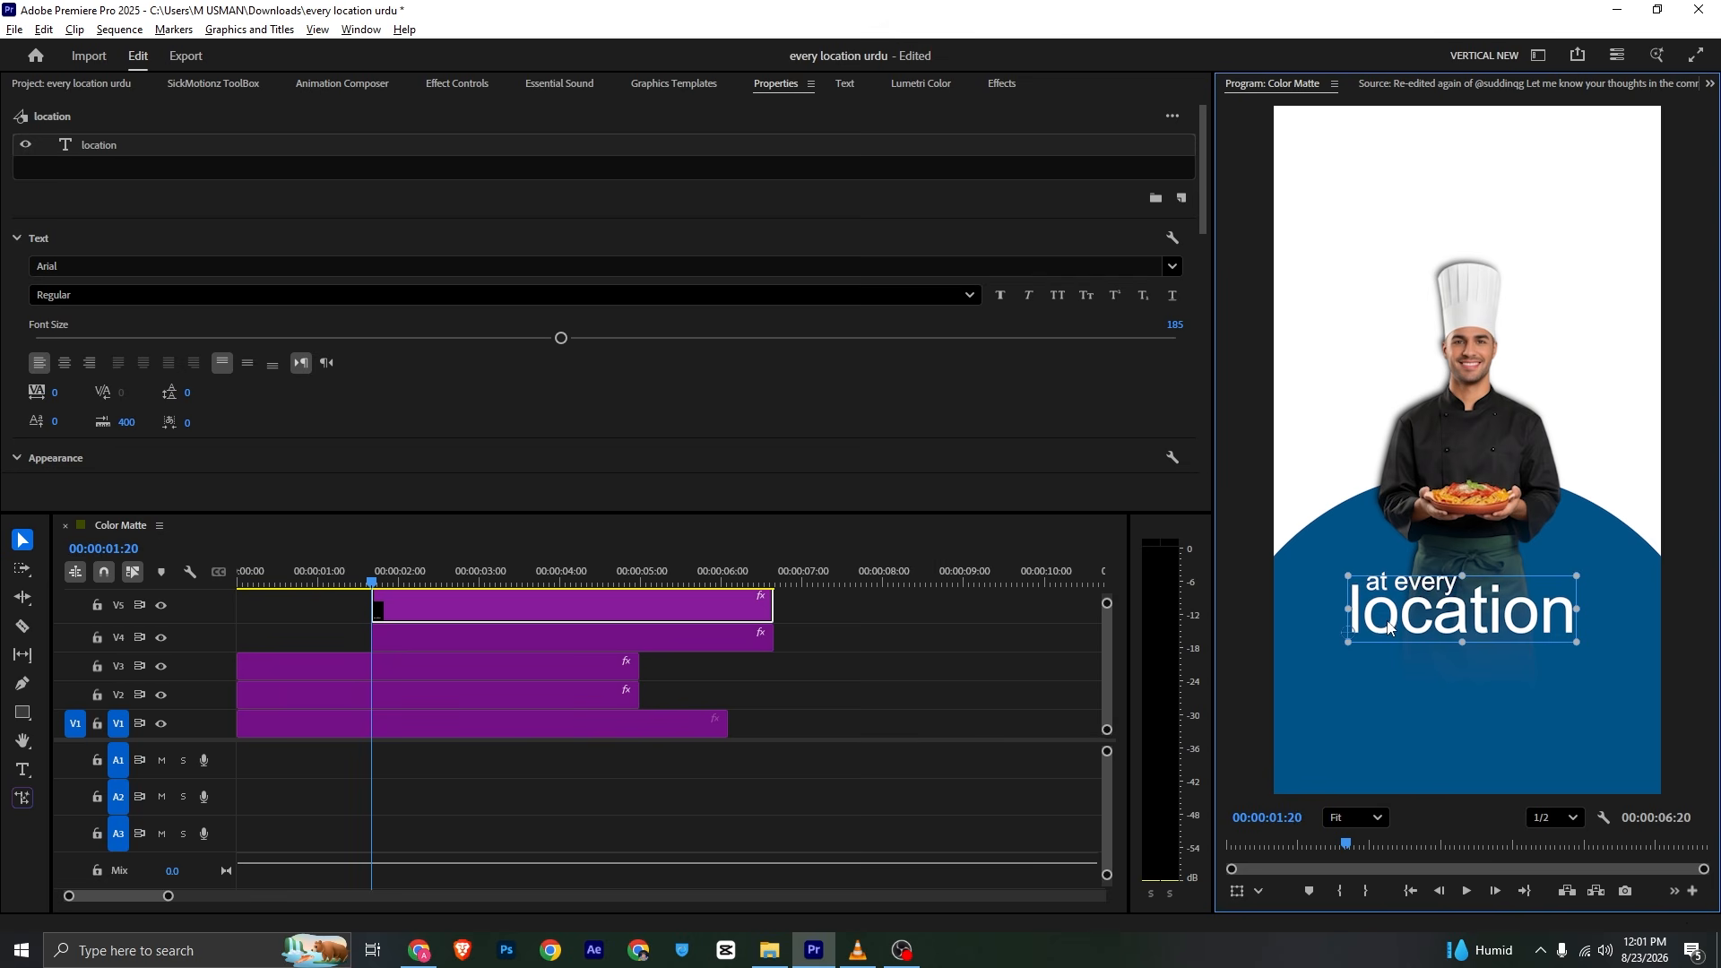
pyautogui.click(630, 634)
pyautogui.doubleClick(1436, 581)
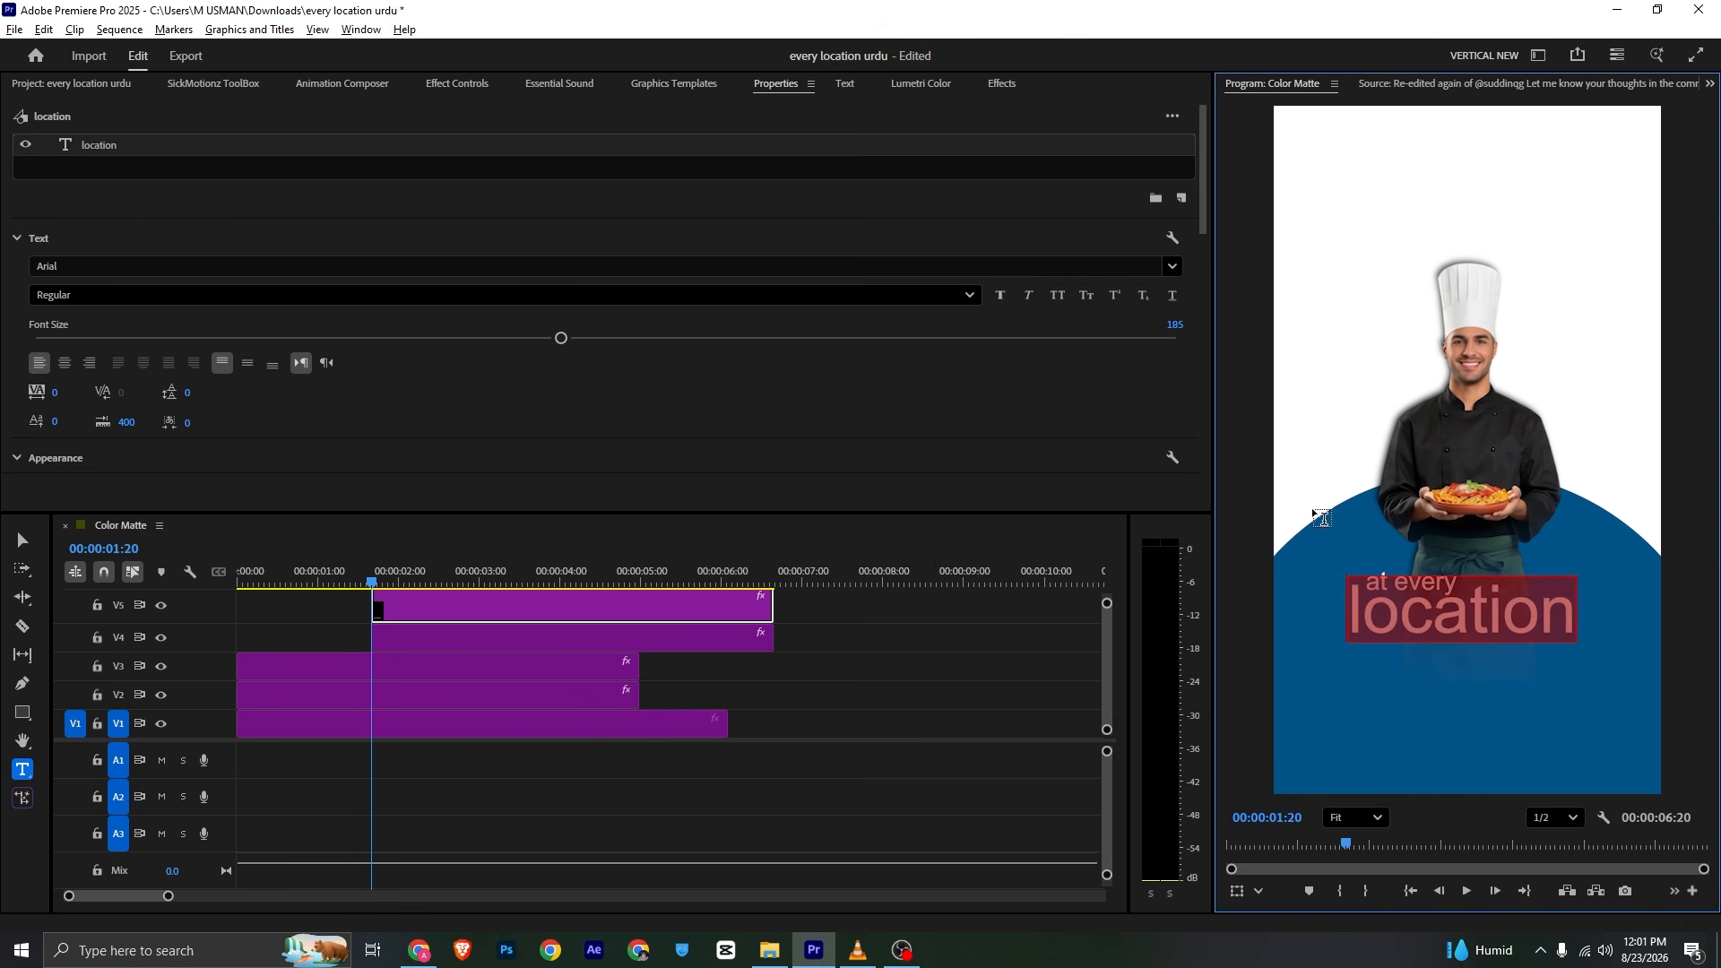
pyautogui.press('Escape')
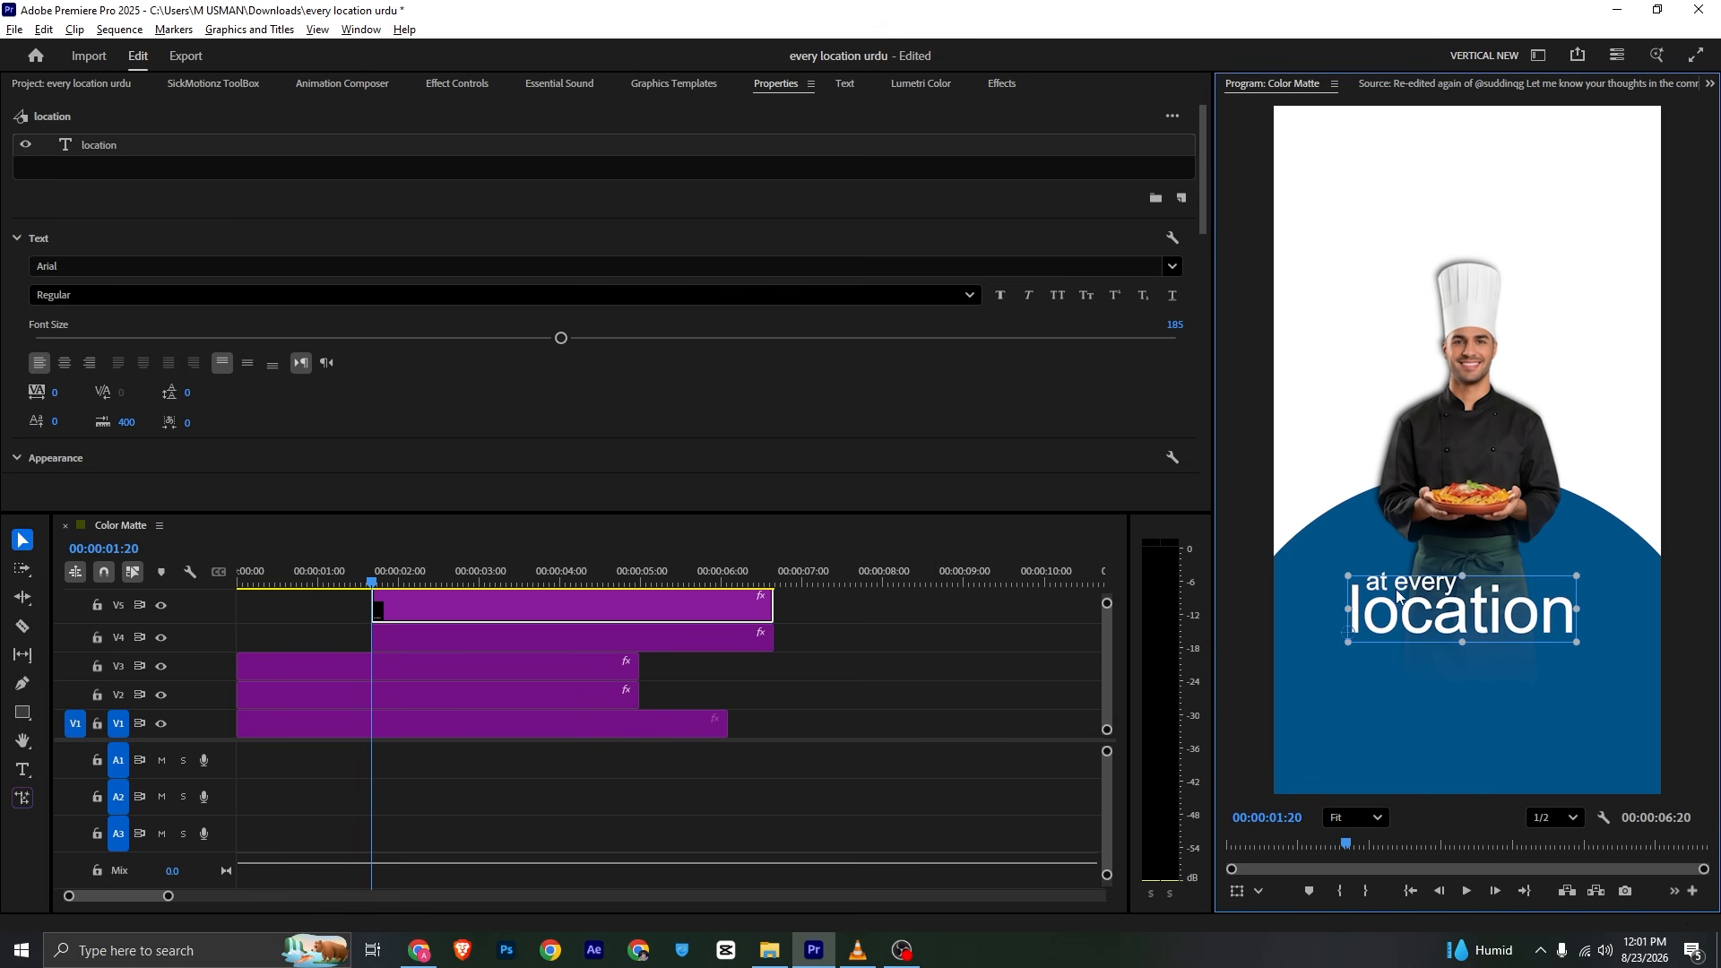
pyautogui.click(1432, 583)
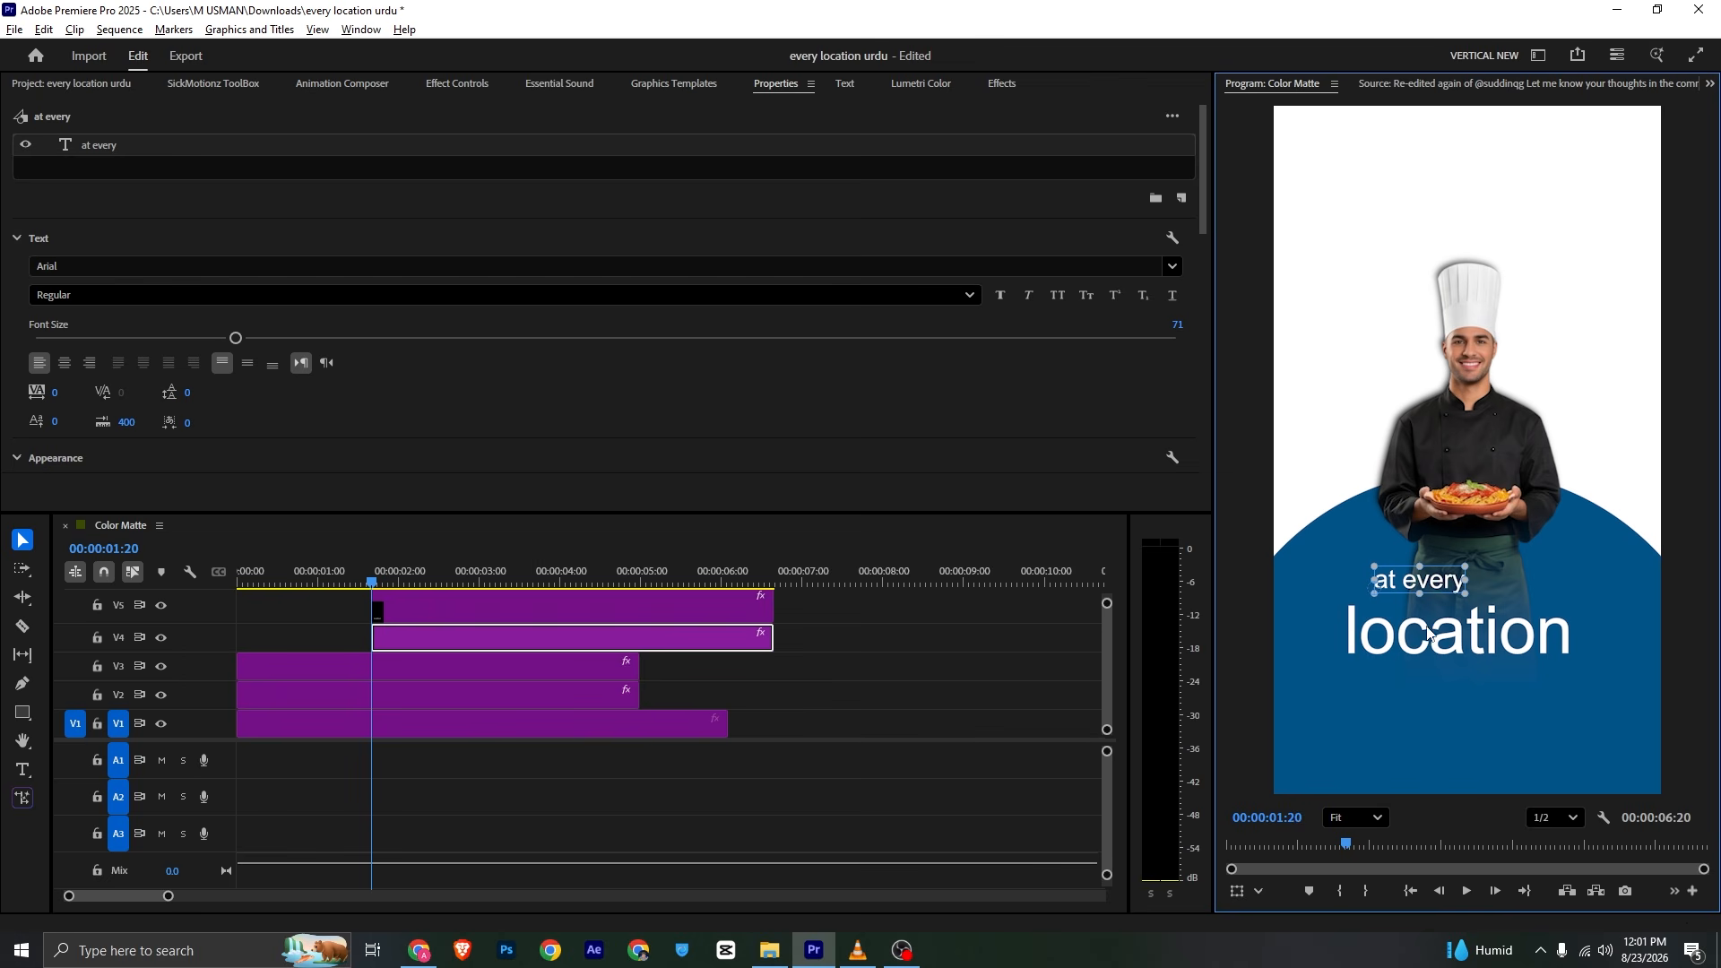
pyautogui.moveTo(1427, 634); pyautogui.dragTo(1428, 605)
pyautogui.moveTo(1428, 602)
pyautogui.mouseDown()
pyautogui.moveTo(1441, 612)
pyautogui.moveTo(1410, 587)
pyautogui.moveTo(1428, 594)
pyautogui.mouseUp()
pyautogui.hotkey('ctrl', 's')
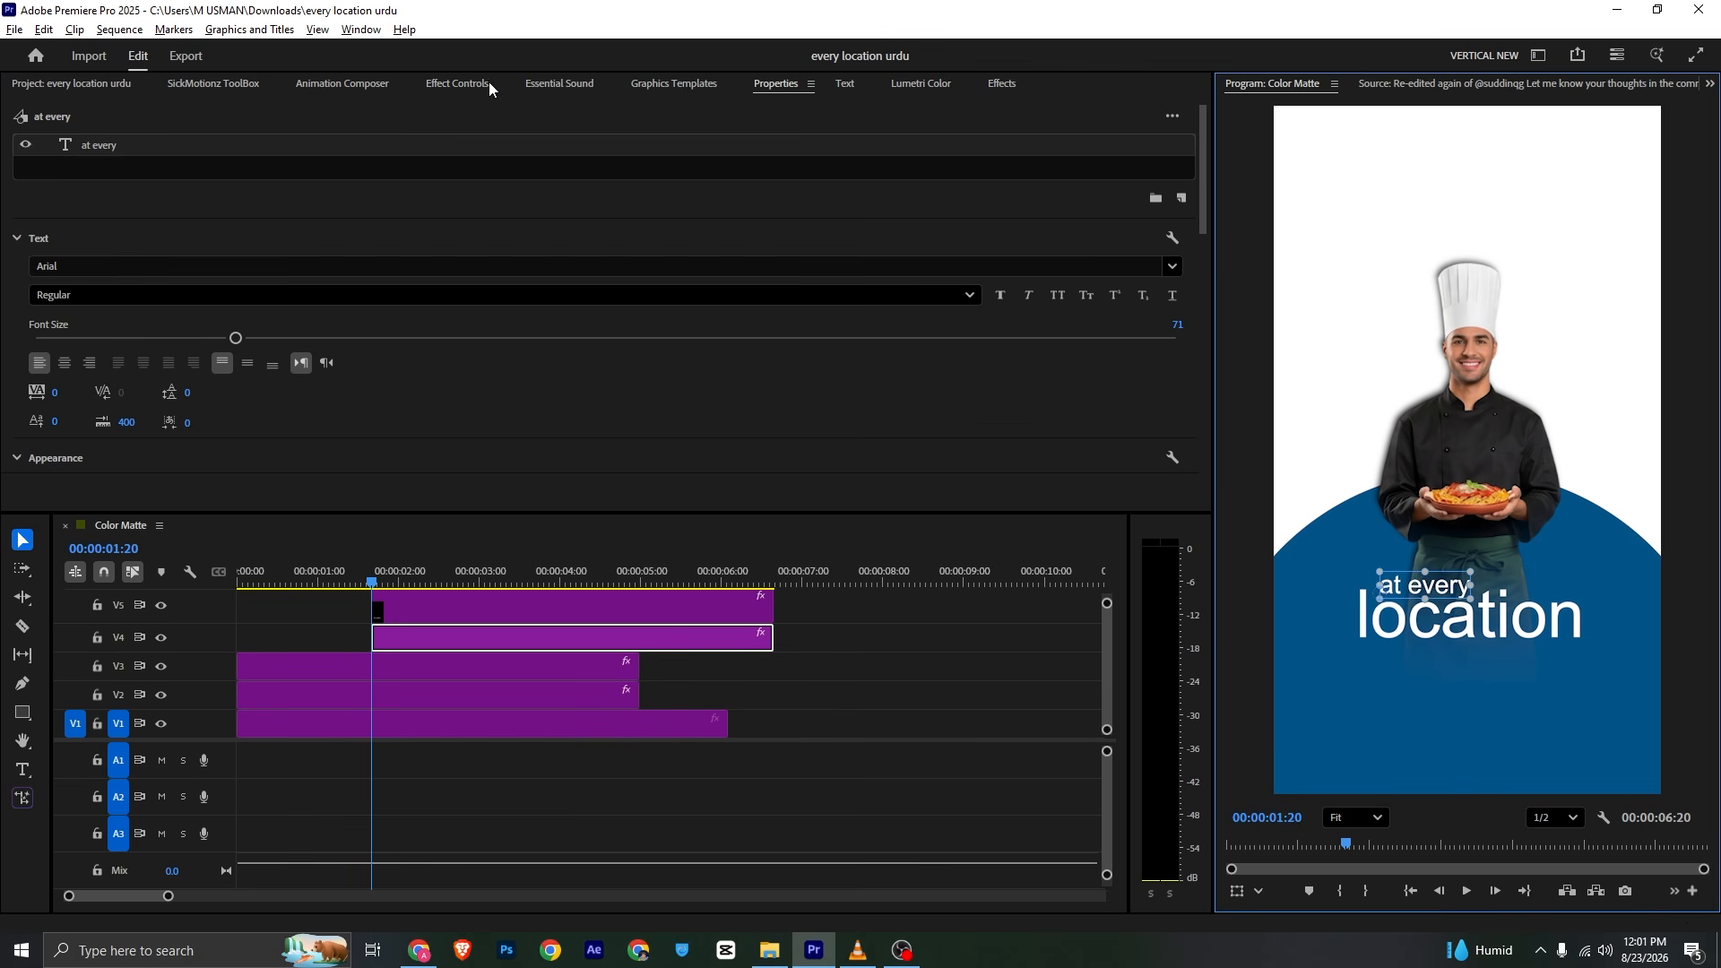
# Keyframe the "at every" Vector Motion position to slide horizontally from 381 to 540 over the clip's opening, and save
pyautogui.click(457, 83)
pyautogui.click(54, 177)
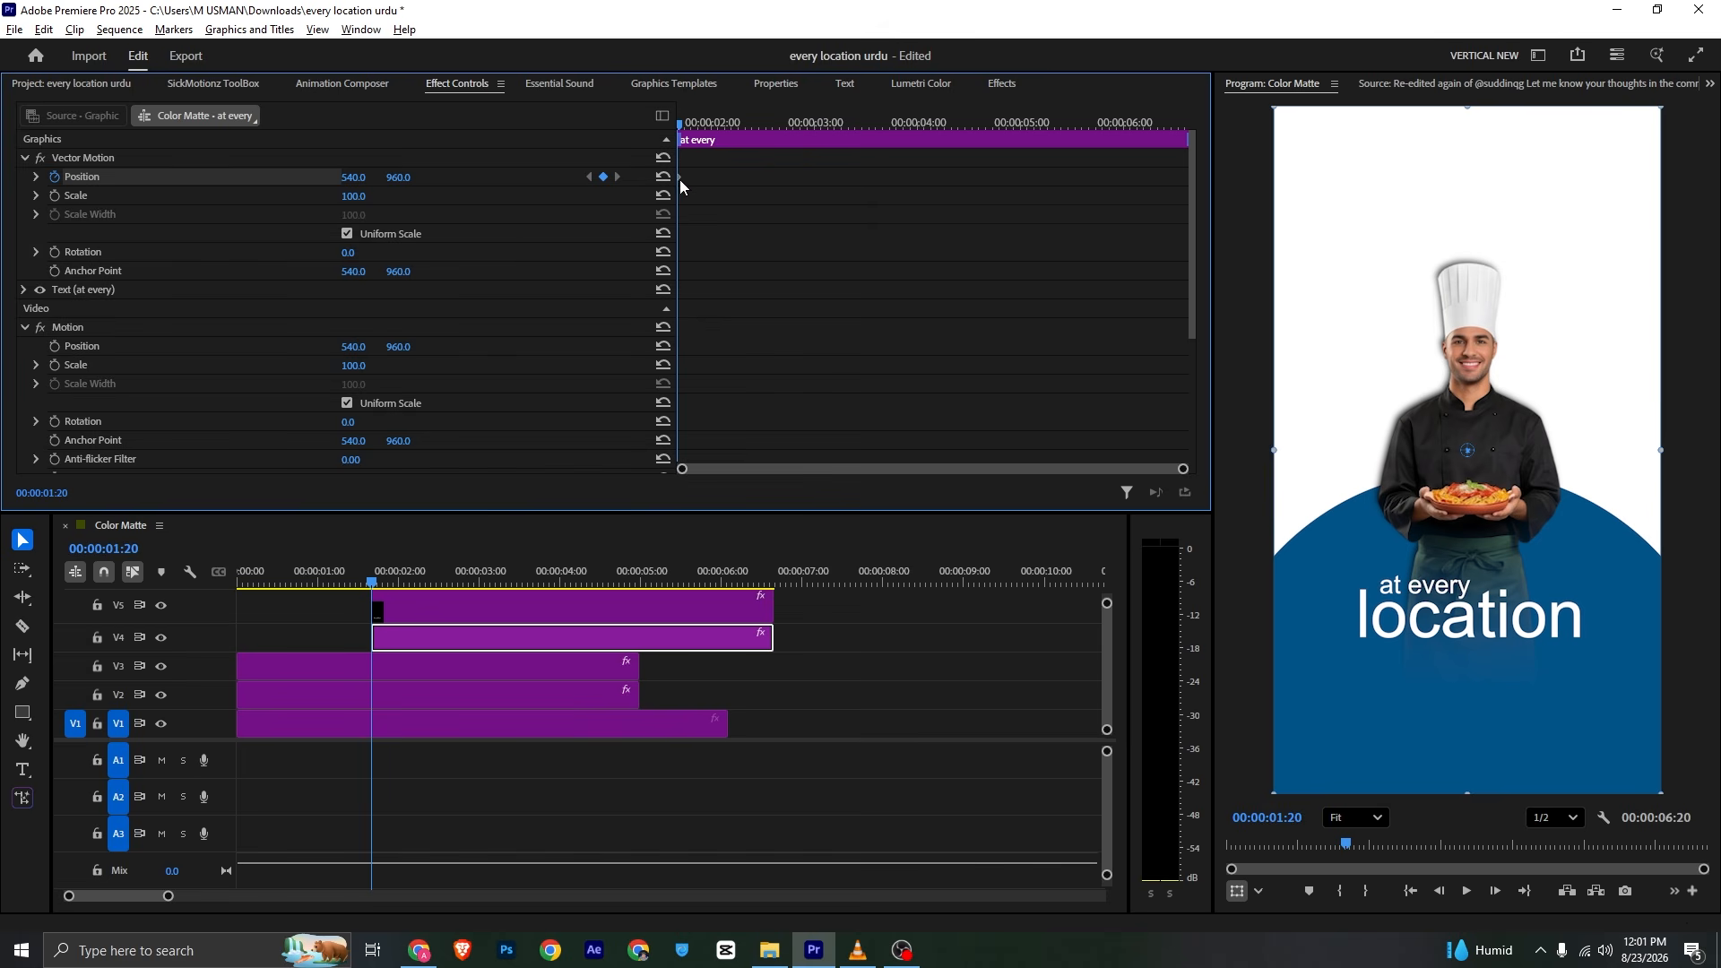
pyautogui.moveTo(679, 180); pyautogui.dragTo(707, 175)
pyautogui.moveTo(356, 177); pyautogui.dragTo(214, 177)
pyautogui.hotkey('ctrl', 's')
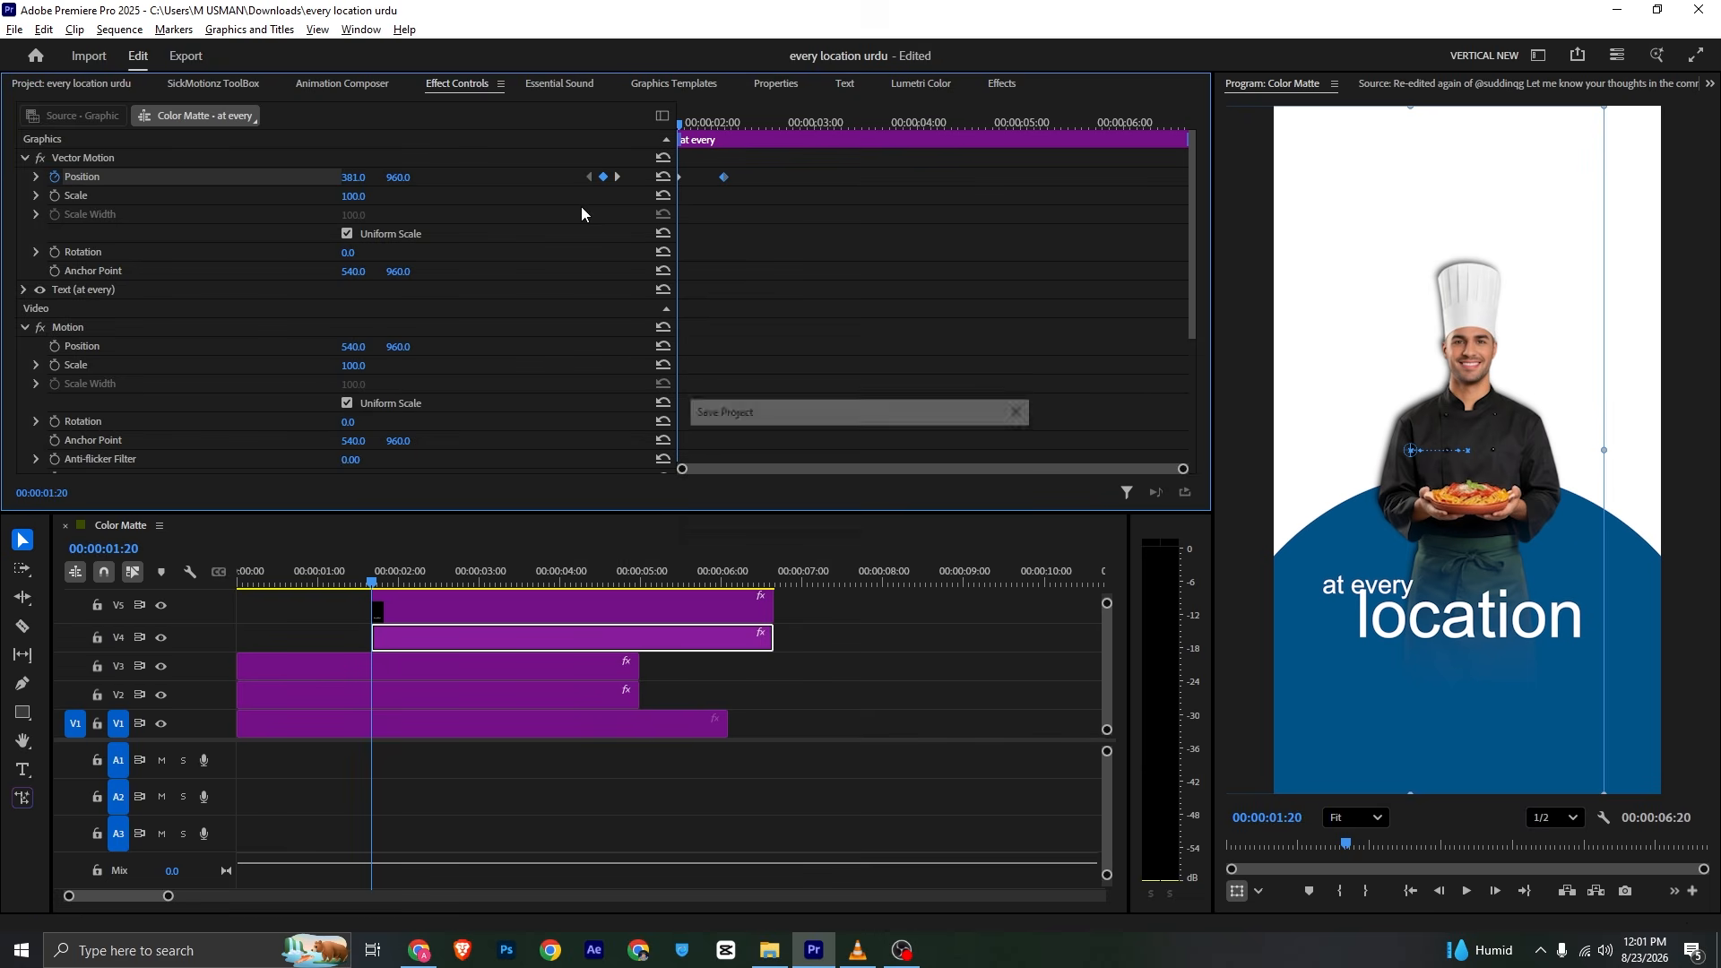
# Keyframe the "location" Vector Motion position to slide horizontally from 707 to 540 over the clip's opening, and save
pyautogui.click(433, 609)
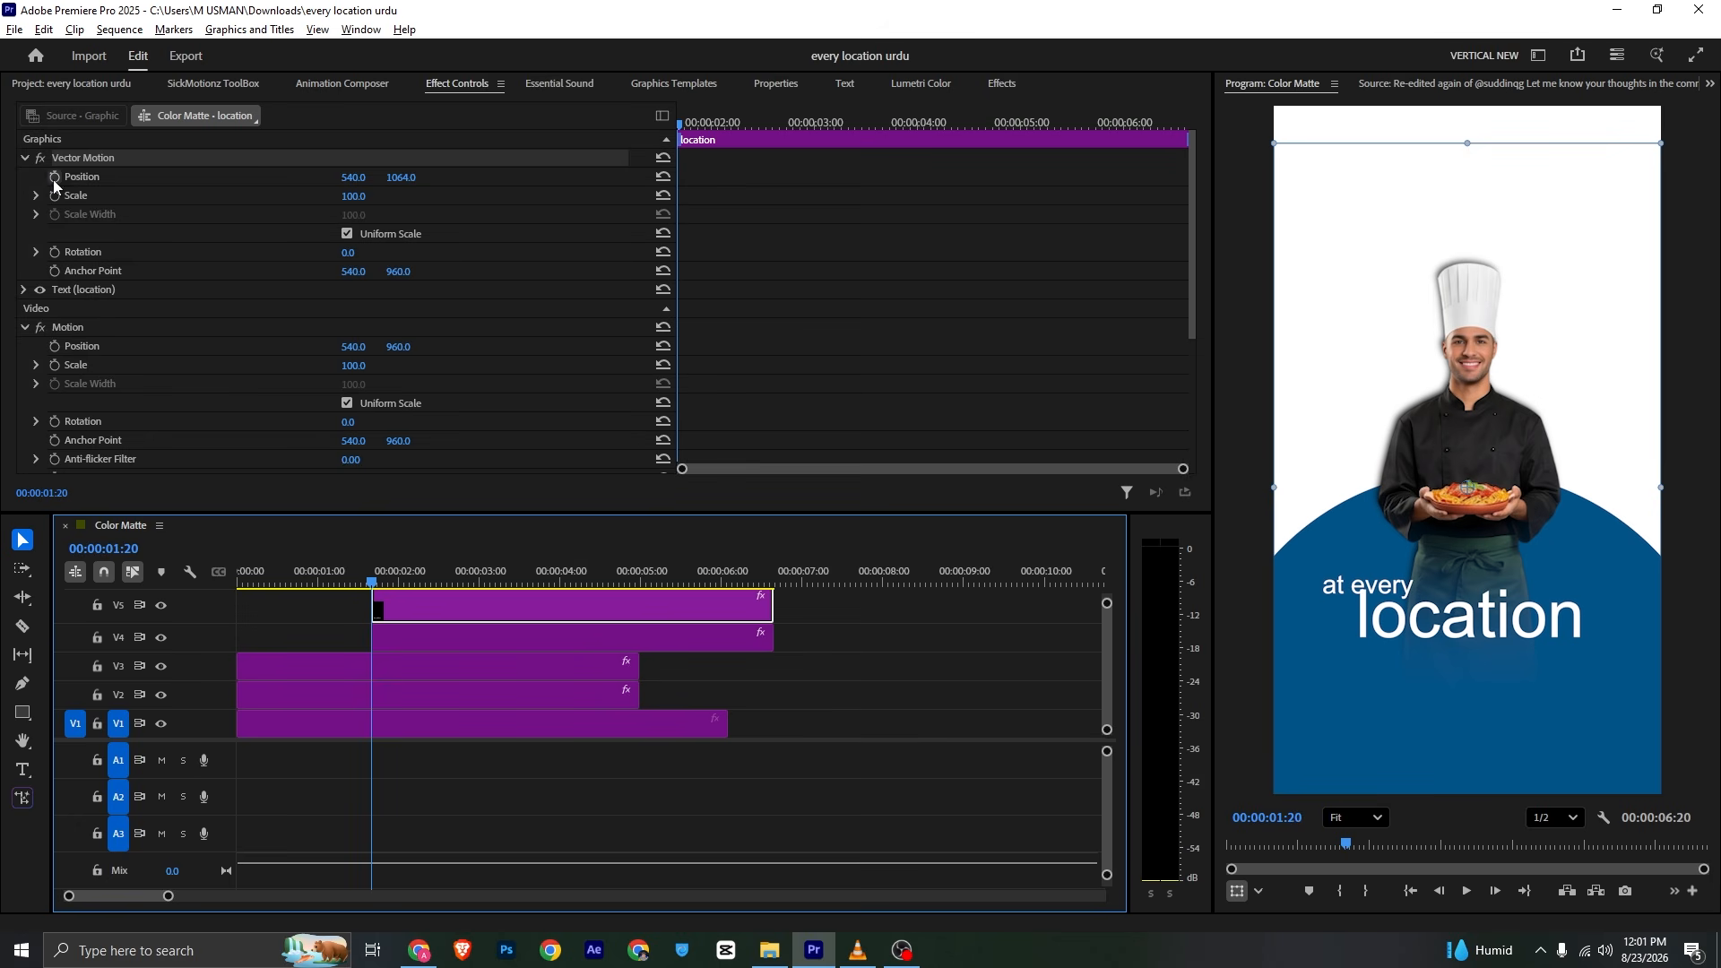
pyautogui.click(54, 178)
pyautogui.moveTo(679, 177); pyautogui.dragTo(730, 177)
pyautogui.moveTo(359, 181); pyautogui.dragTo(360, 180)
pyautogui.hotkey('ctrl', 's')
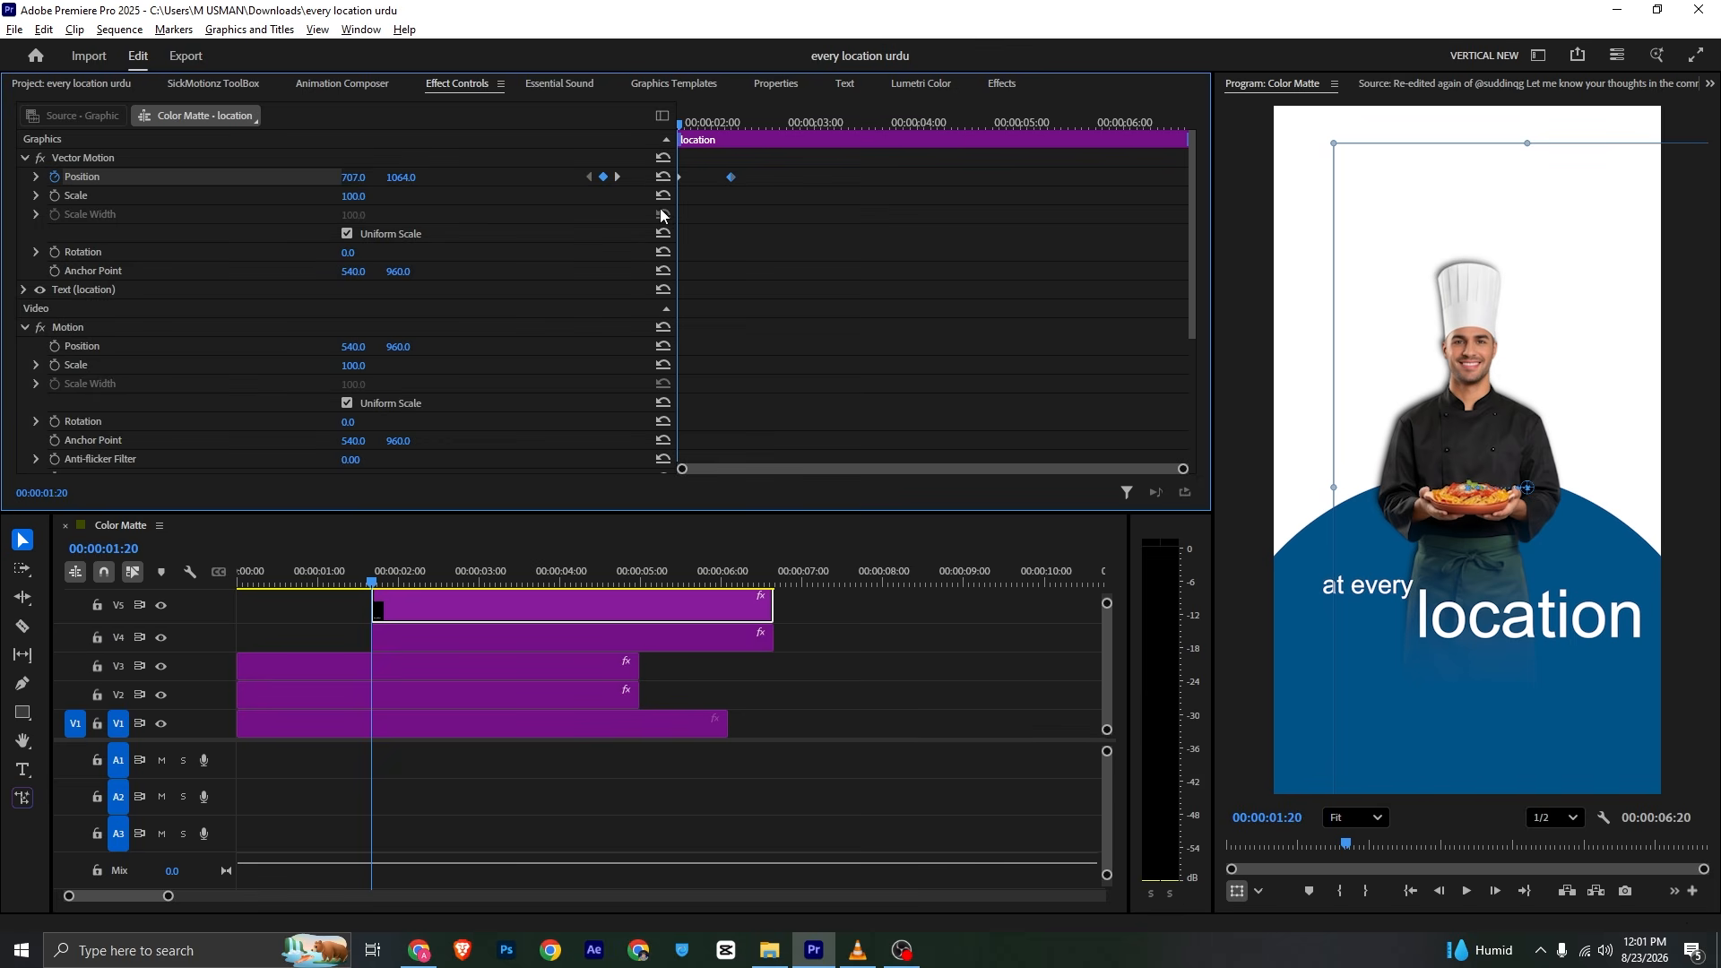
# Apply Ease In temporal interpolation to the position keyframes of both the "location" and "at every" clips
pyautogui.rightClick(730, 178)
pyautogui.moveTo(829, 327)
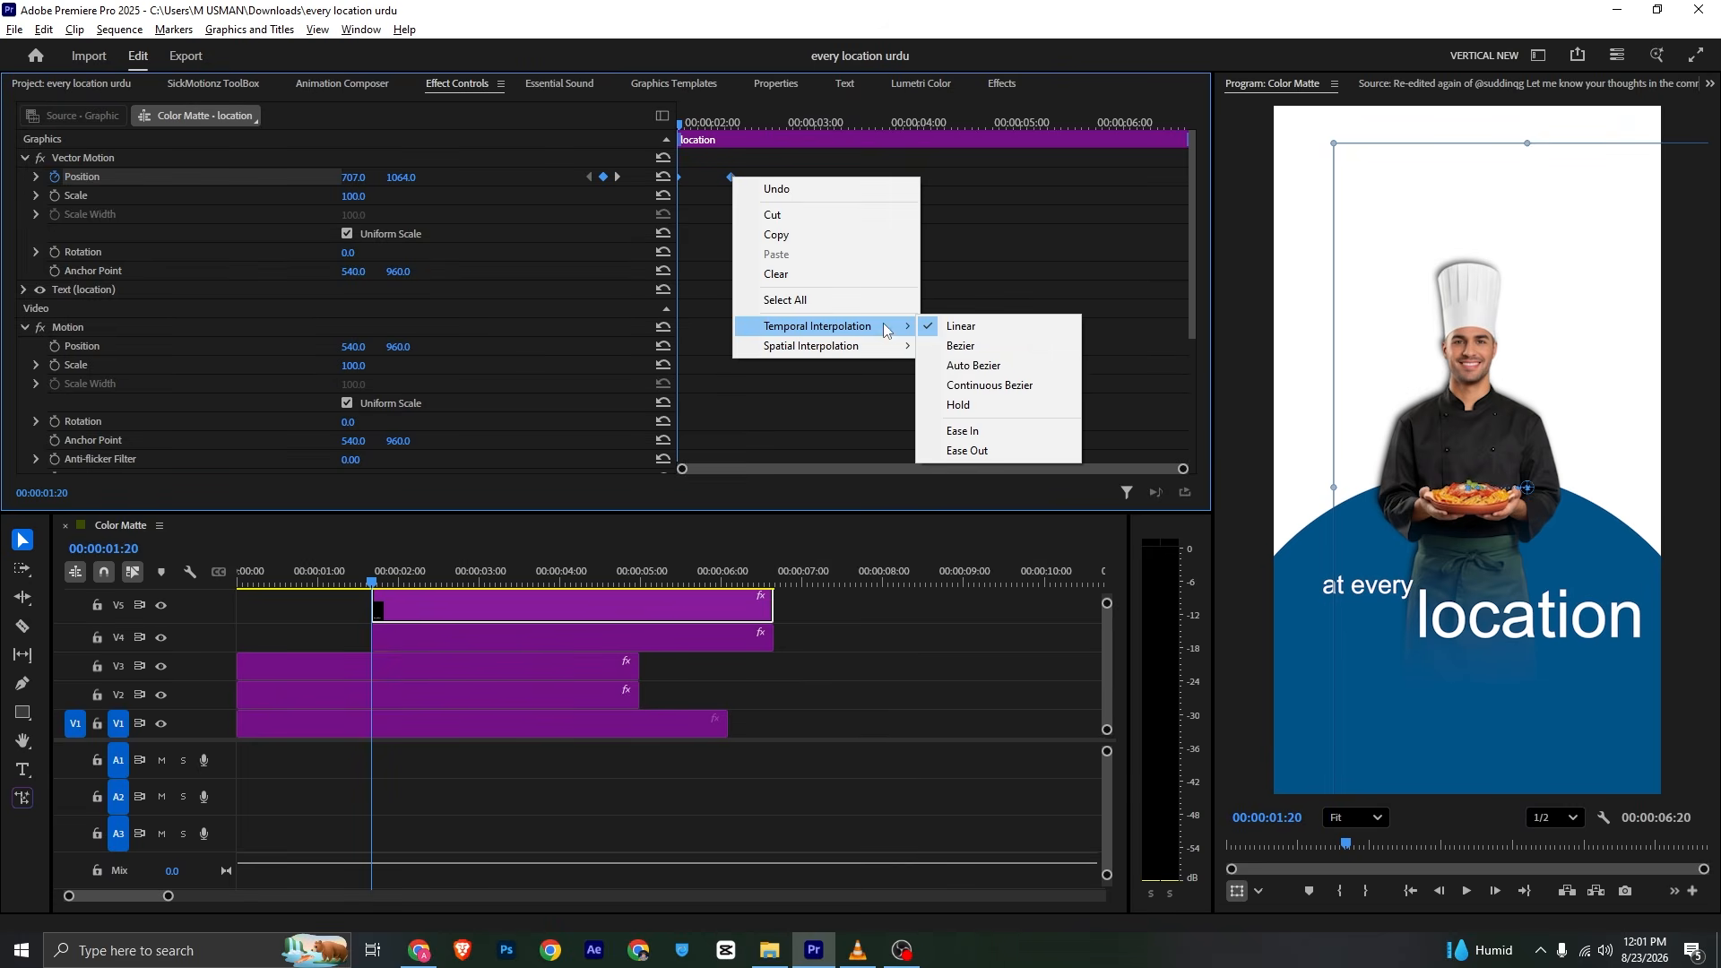
pyautogui.click(972, 428)
pyautogui.click(520, 638)
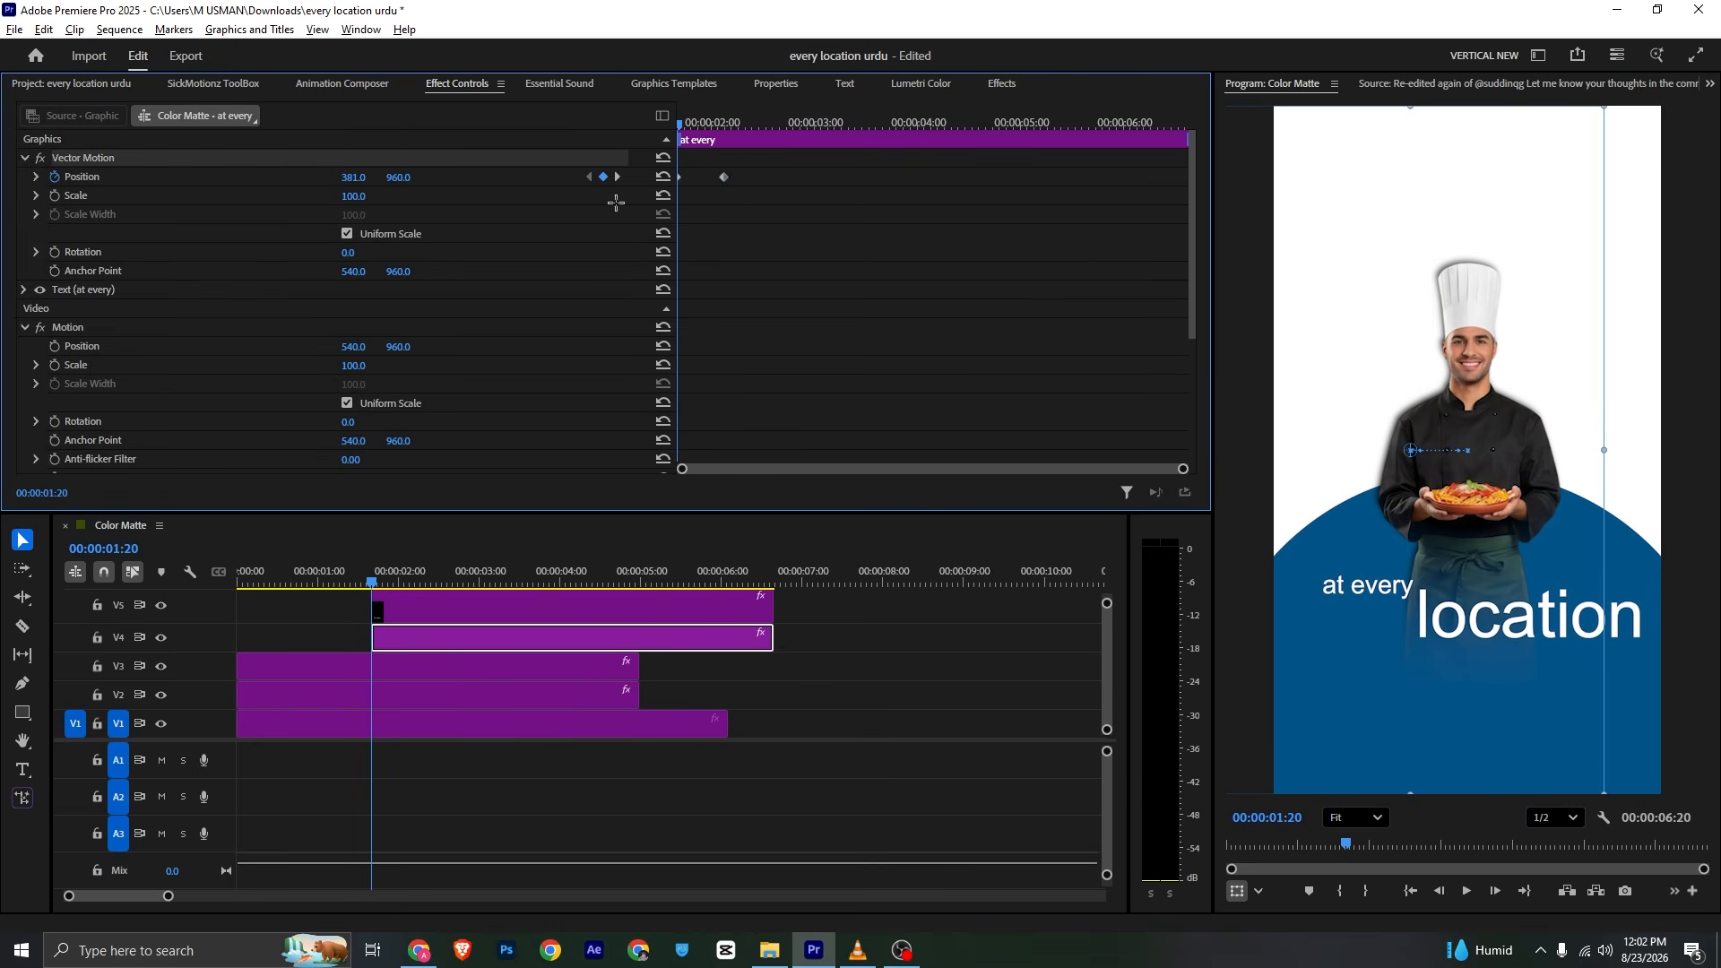
pyautogui.rightClick(720, 179)
pyautogui.moveTo(825, 326)
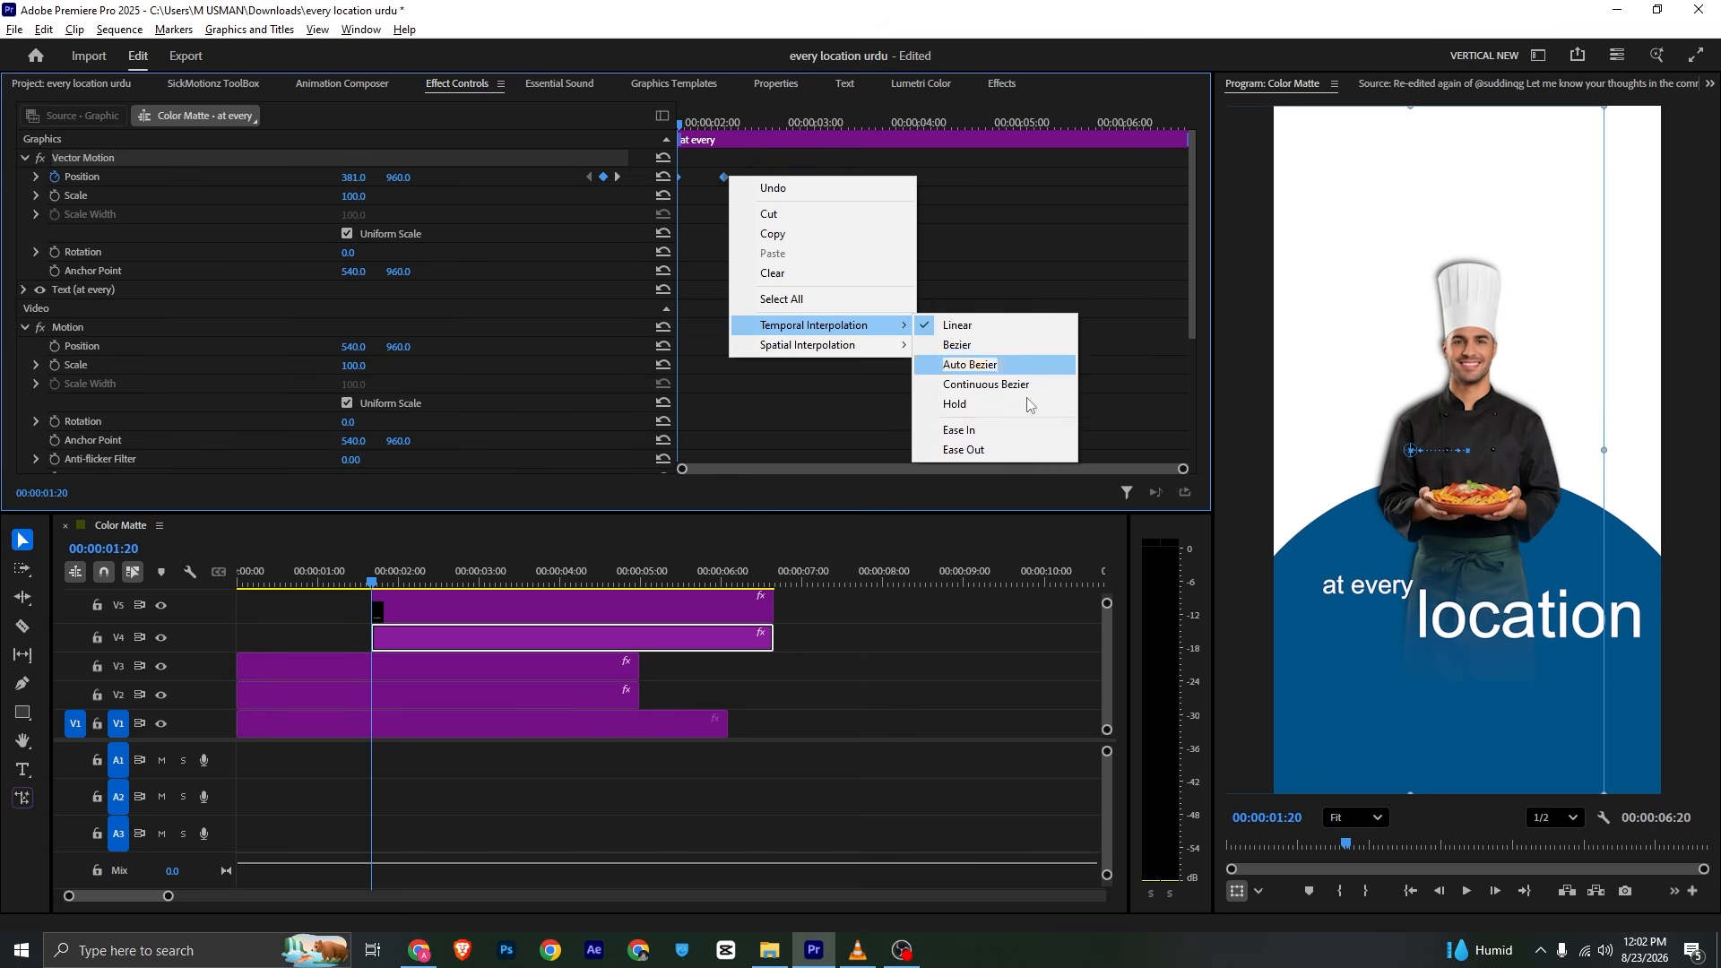
pyautogui.click(959, 429)
# Shape the position velocity curves of both text clips for a fast start and a long slow finish, and save
pyautogui.click(36, 177)
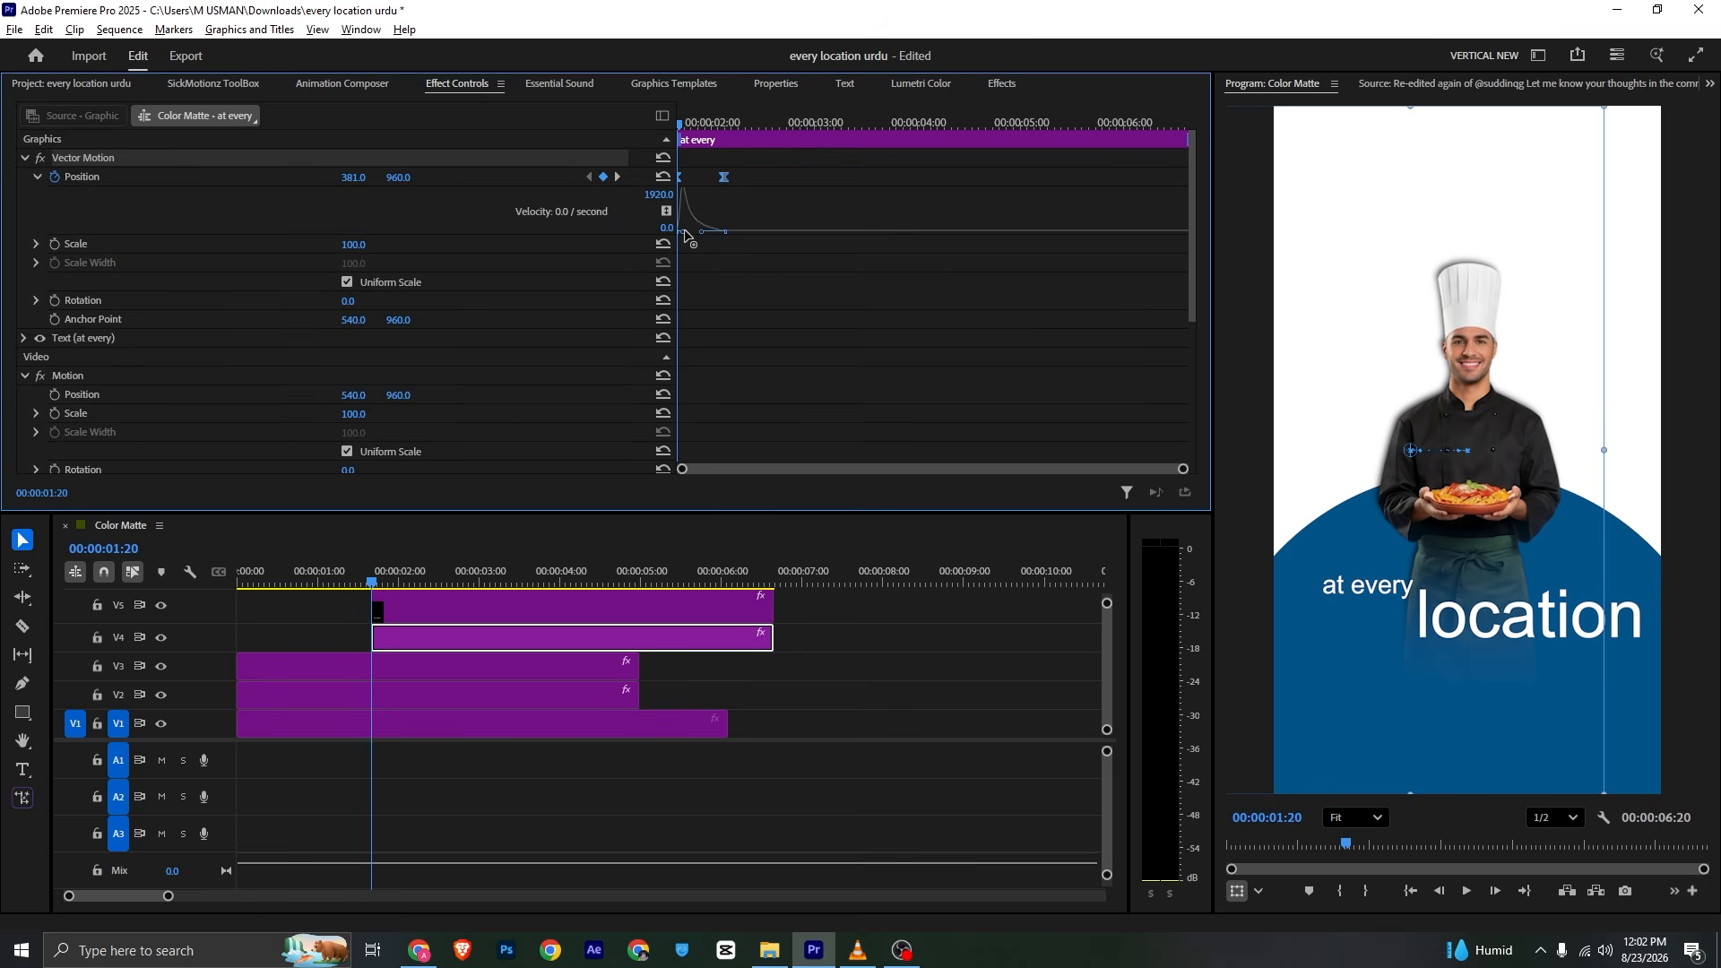
pyautogui.click(453, 605)
pyautogui.click(18, 226)
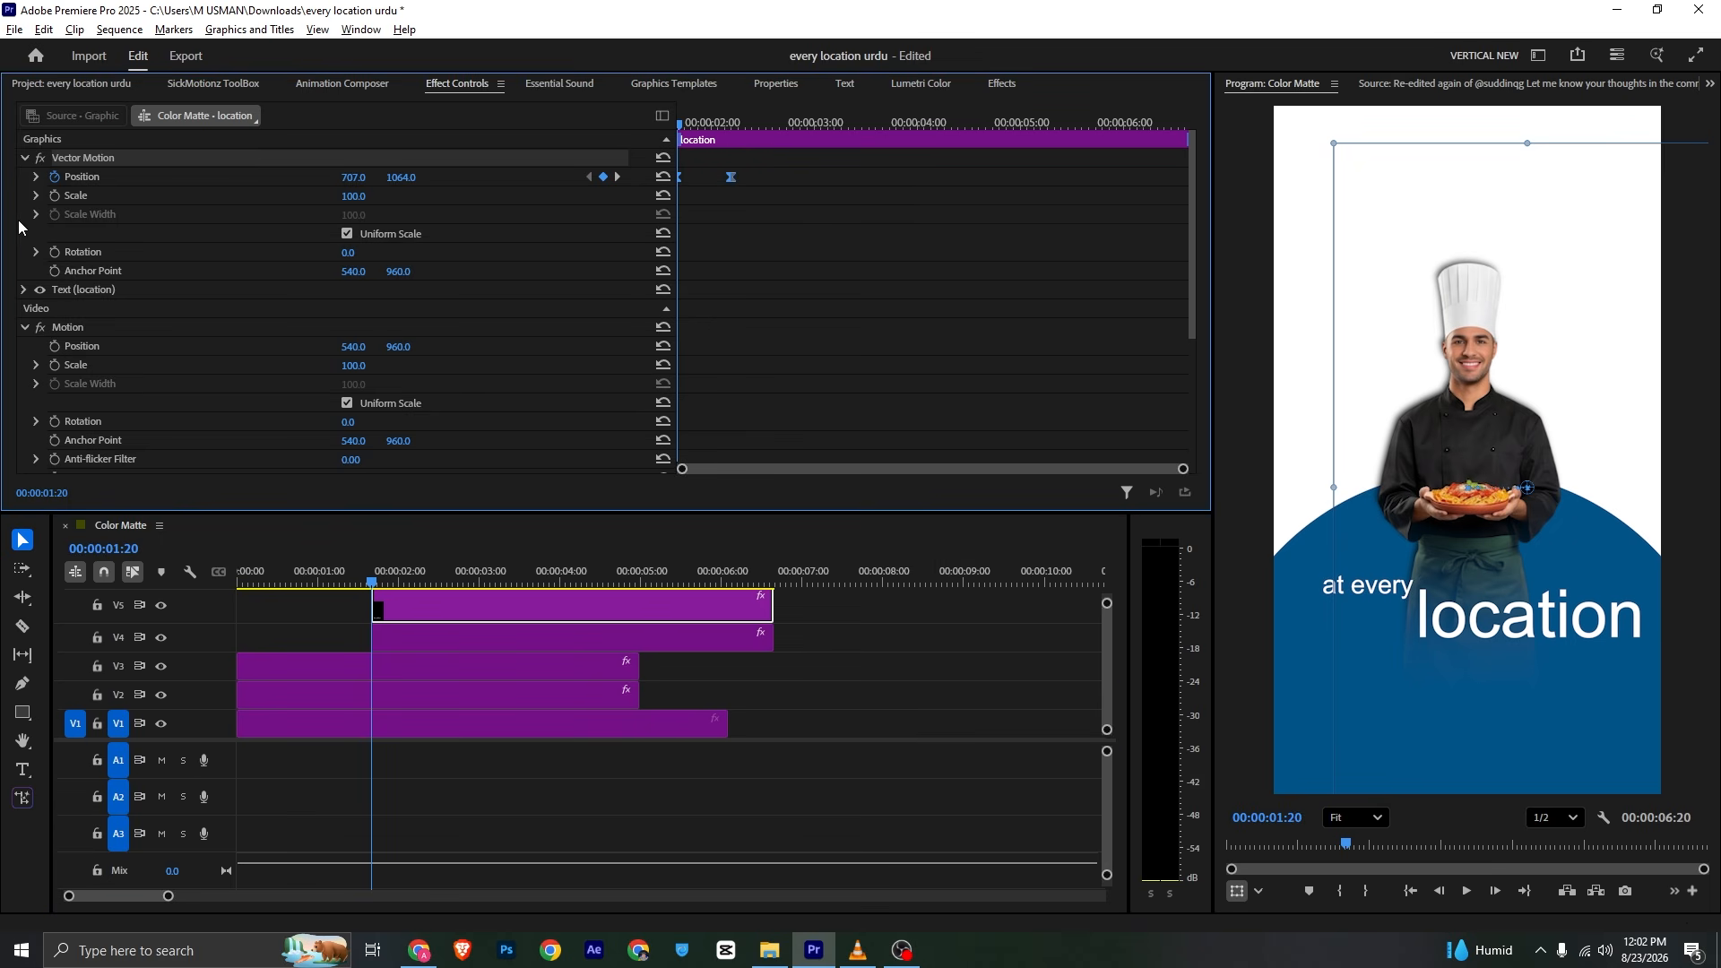
pyautogui.click(36, 177)
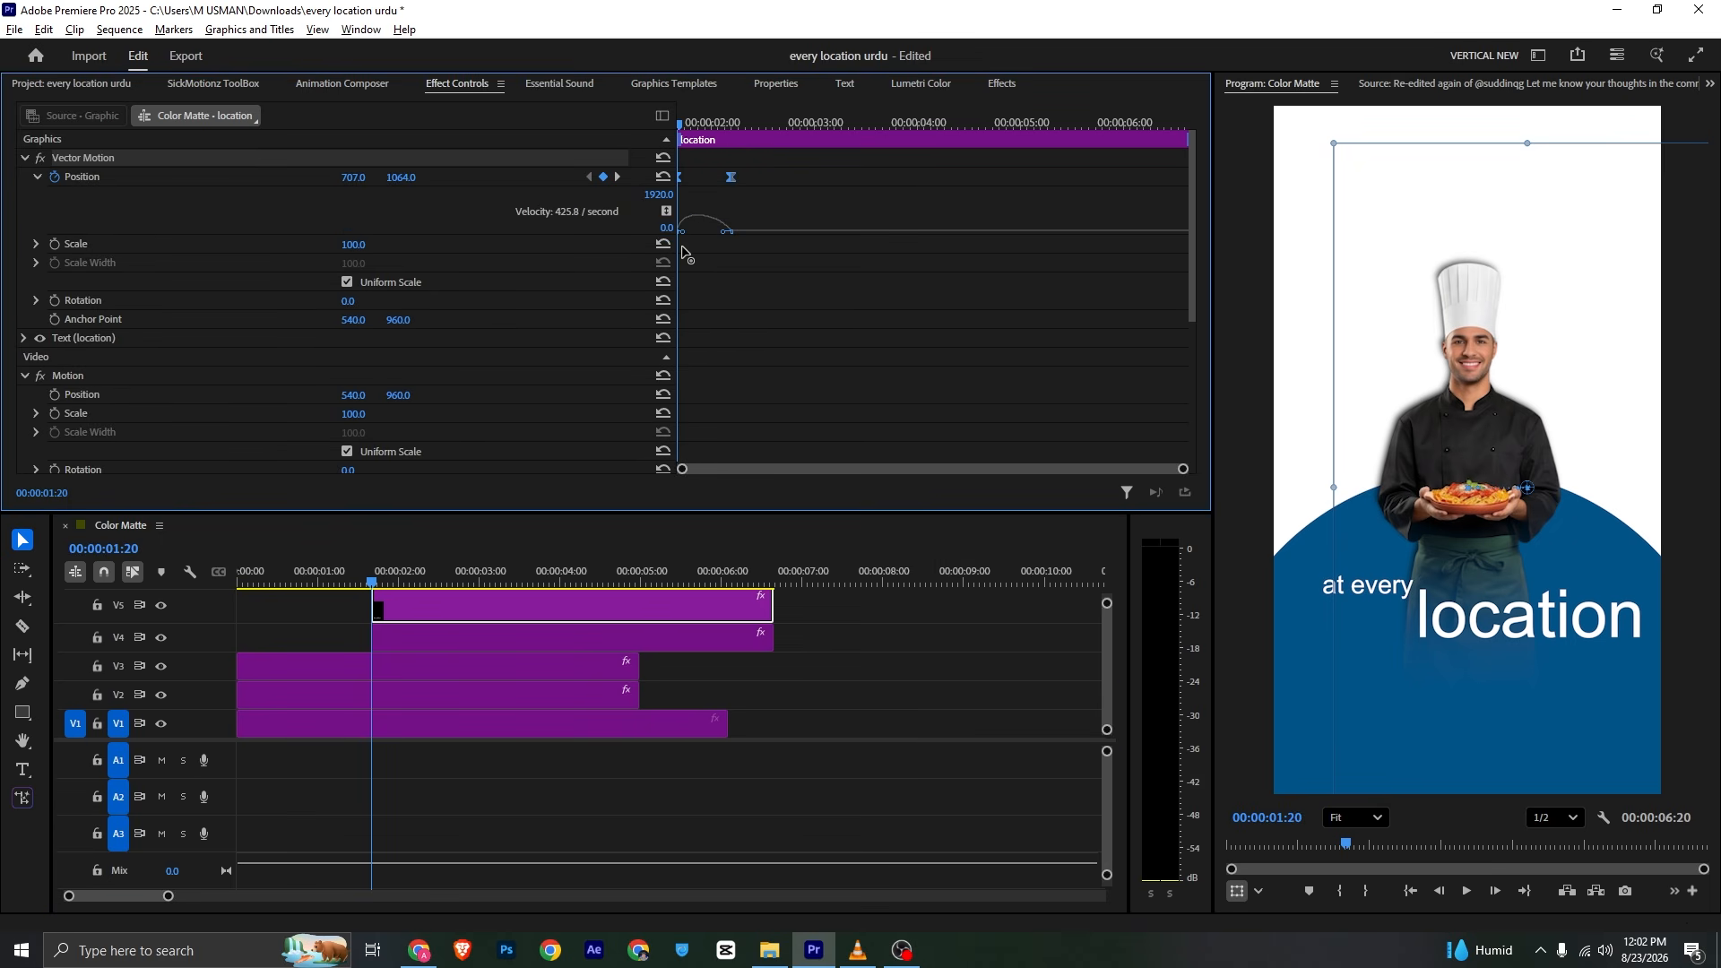
pyautogui.hotkey('ctrl', 's')
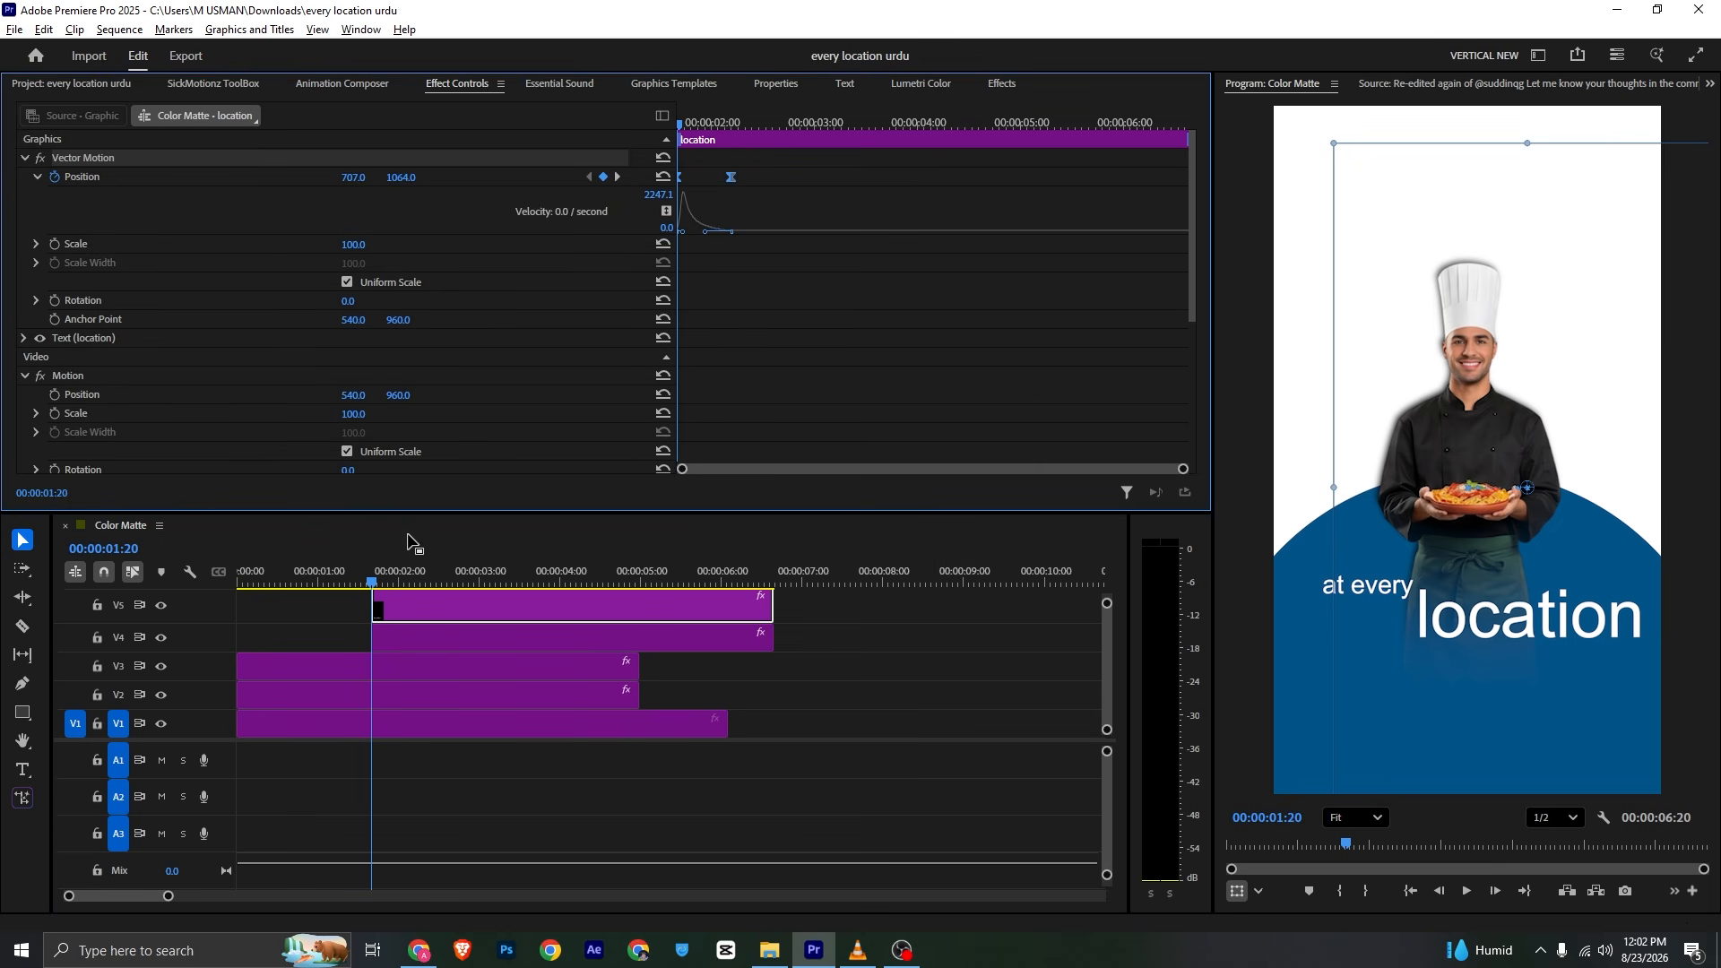
# Play the text animation, shift the "location" clip slightly later than "at every", and move its end position keyframe later
pyautogui.click(373, 558)
pyautogui.press('space')
pyautogui.press('space')
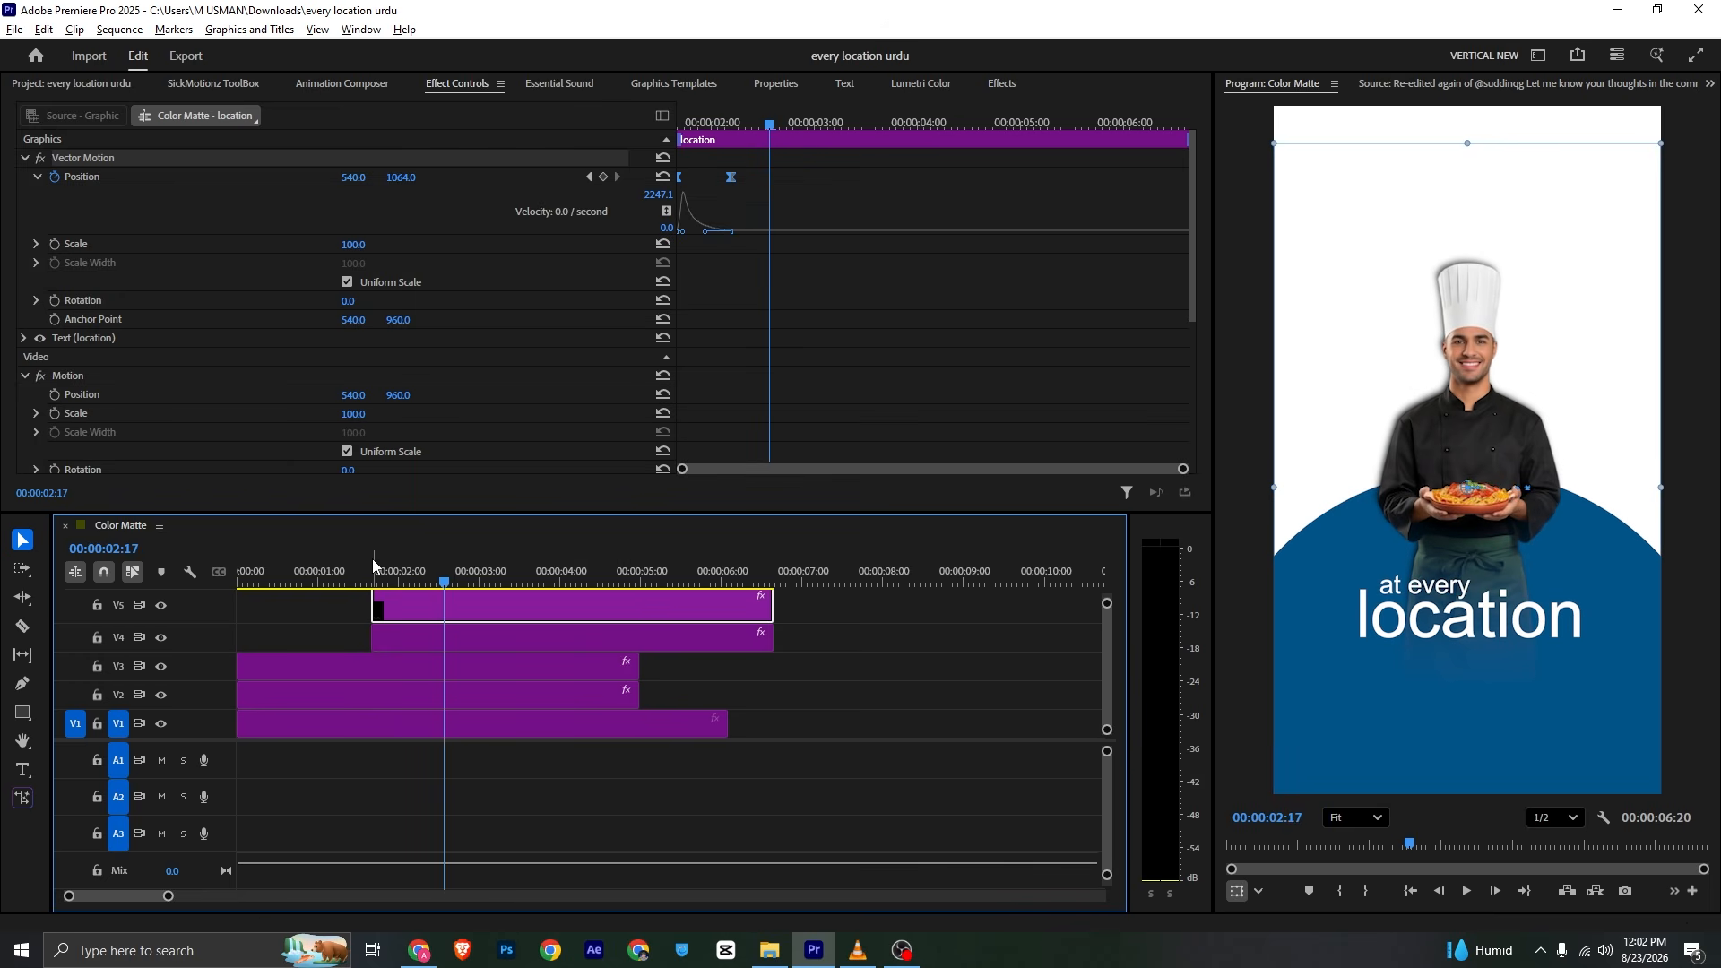
pyautogui.moveTo(441, 605); pyautogui.dragTo(464, 614)
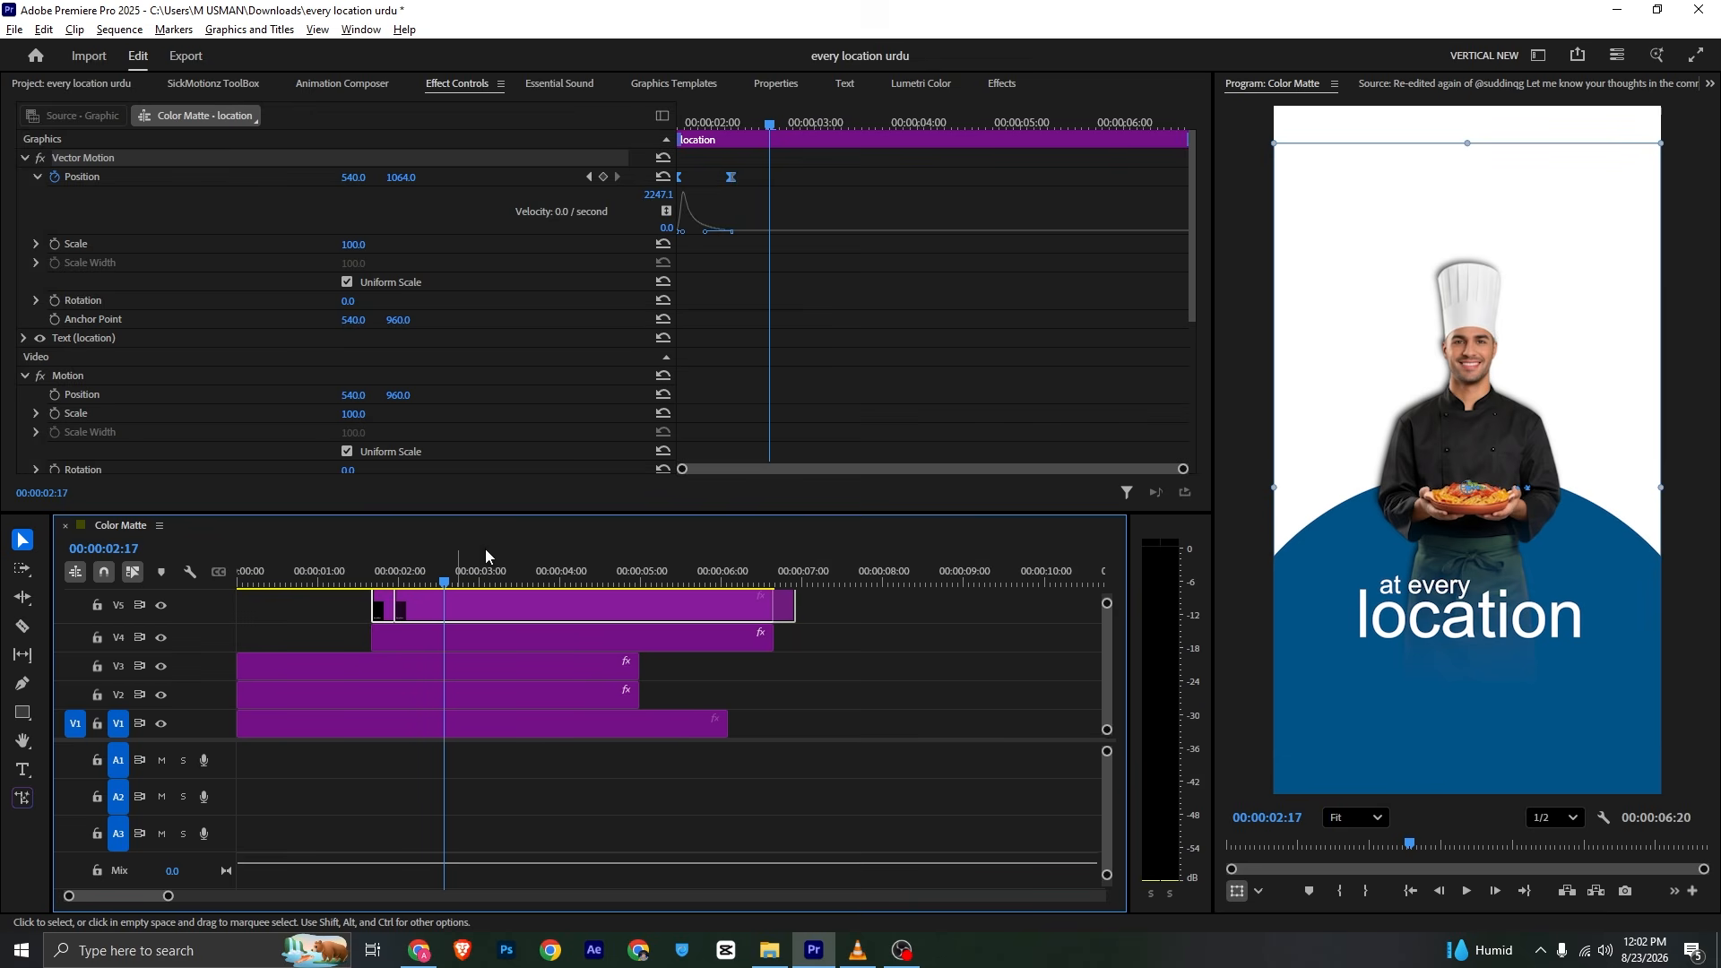
pyautogui.click(723, 186)
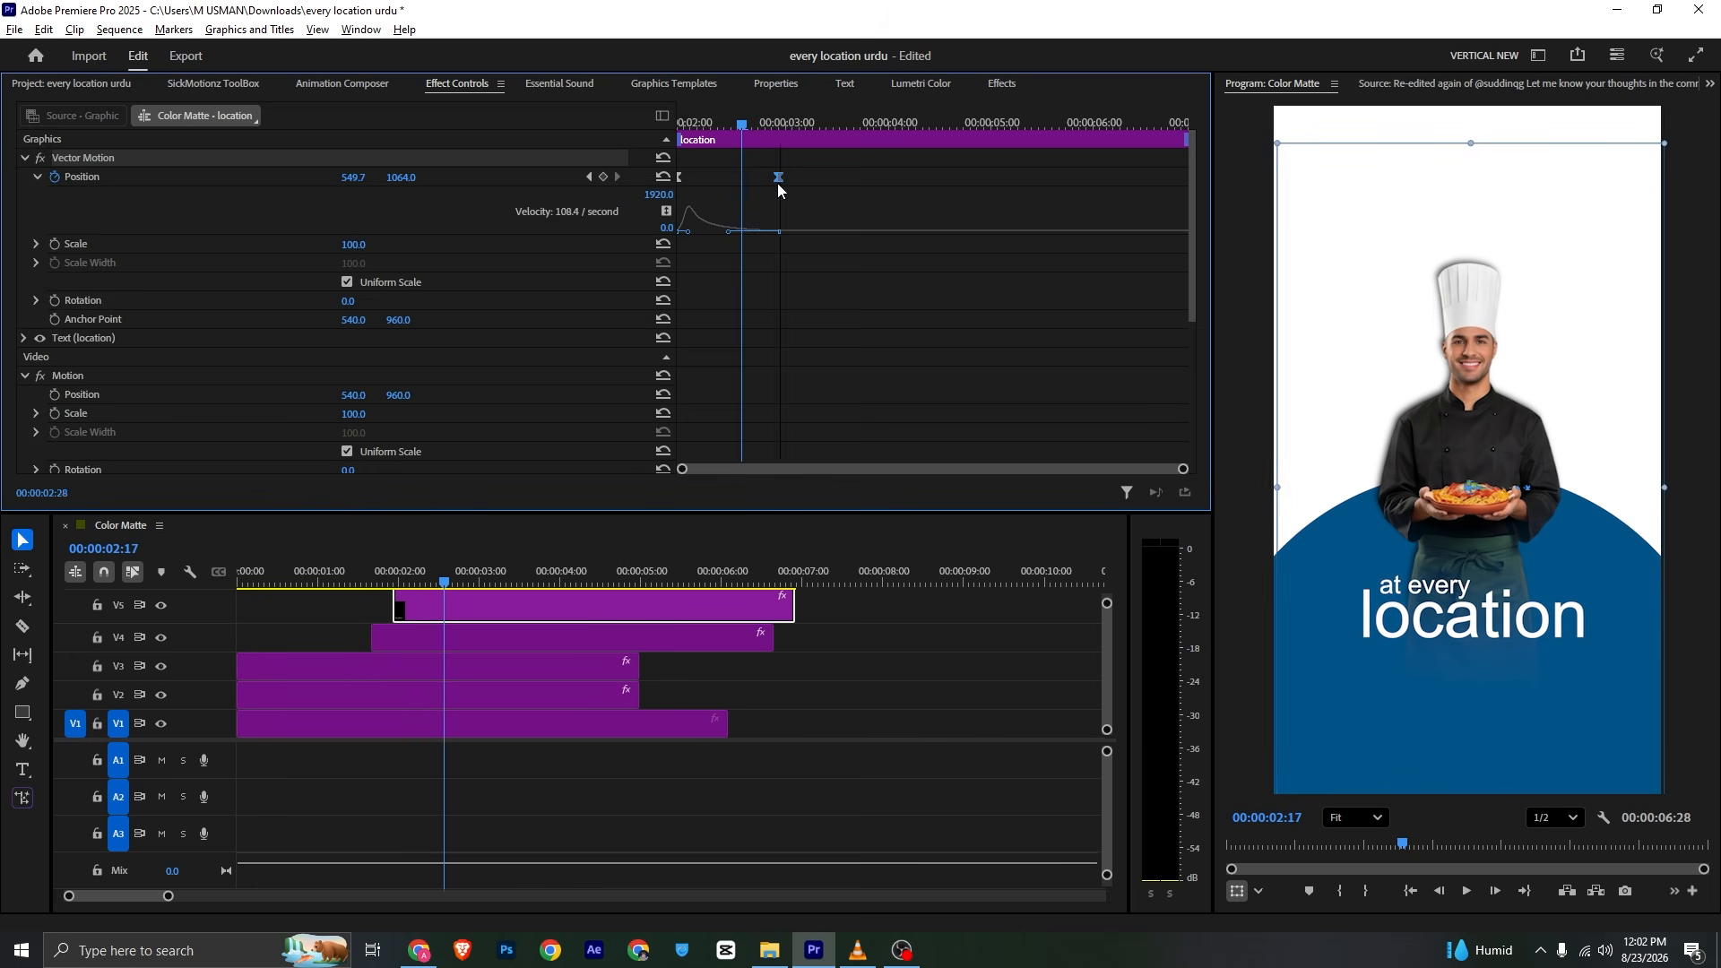
# Move the end position keyframe of "at every" later to lengthen its slide, and play the result
pyautogui.click(427, 639)
pyautogui.moveTo(723, 177); pyautogui.dragTo(799, 179)
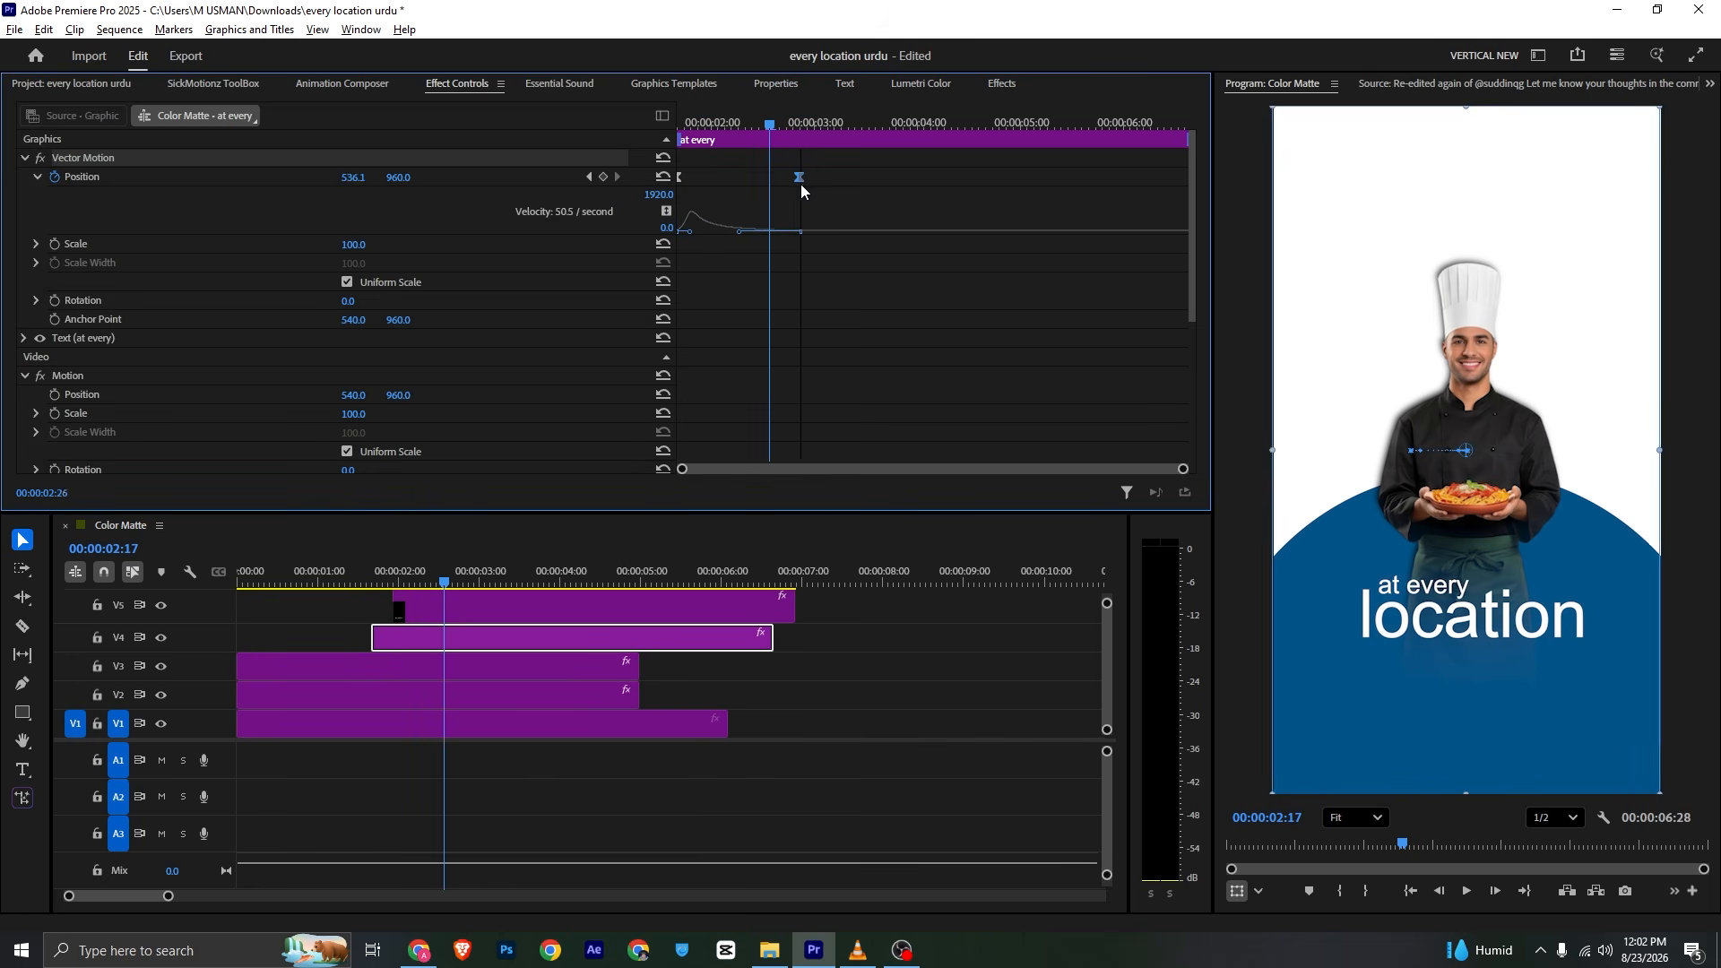
pyautogui.moveTo(753, 120); pyautogui.dragTo(465, 144)
pyautogui.press('space')
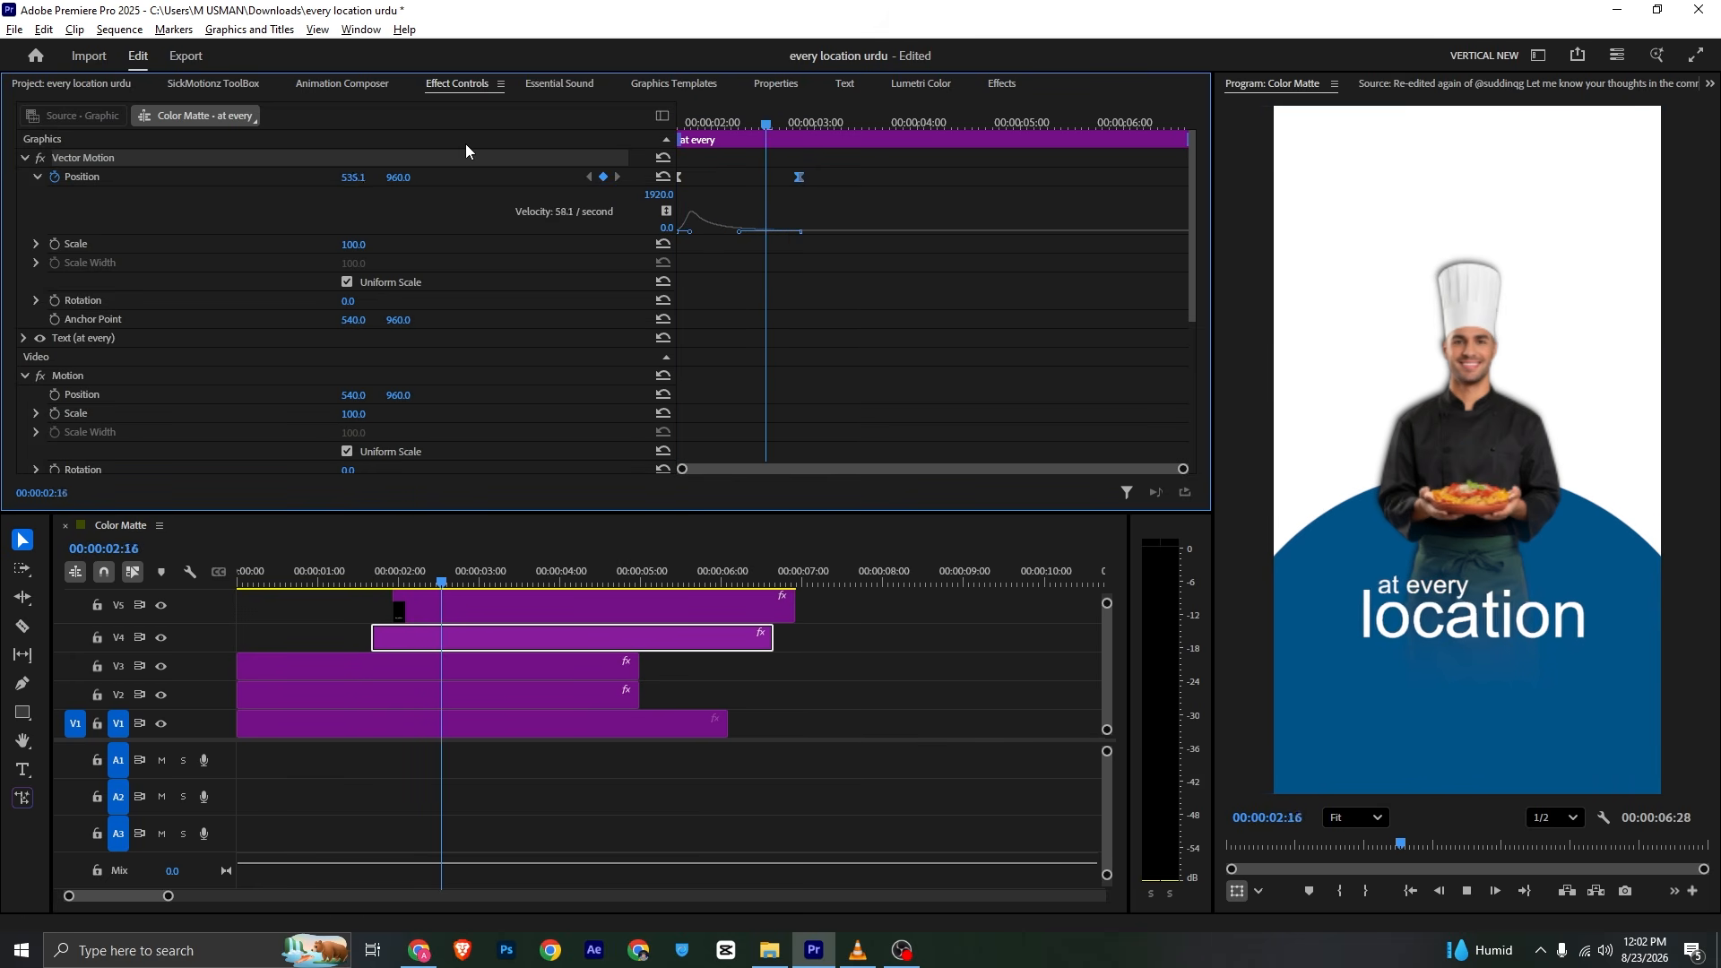
pyautogui.press('space')
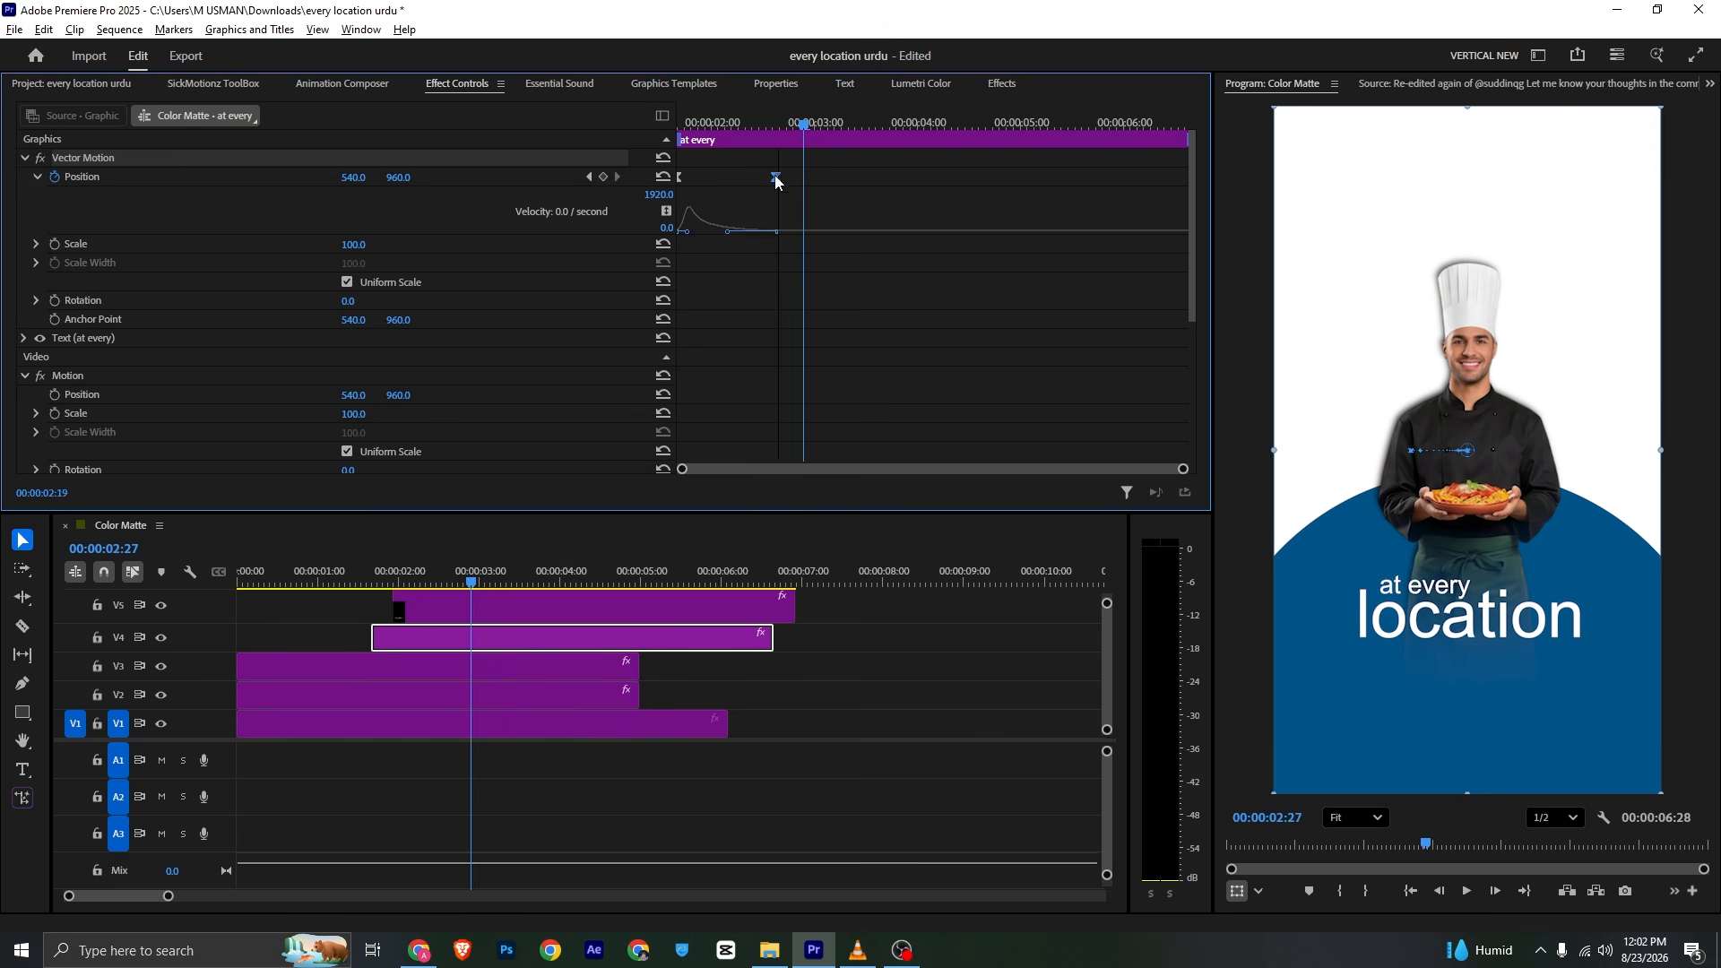
# Shorten the "at every" slide to end around 00:00:02:19, realign the "location" clip's start with "at every", and play the result
pyautogui.moveTo(775, 176); pyautogui.dragTo(771, 178)
pyautogui.click(584, 209)
pyautogui.press('Left')
pyautogui.press('Left')
pyautogui.press('Left')
pyautogui.moveTo(434, 615); pyautogui.dragTo(412, 609)
pyautogui.click(347, 563)
pyautogui.press('space')
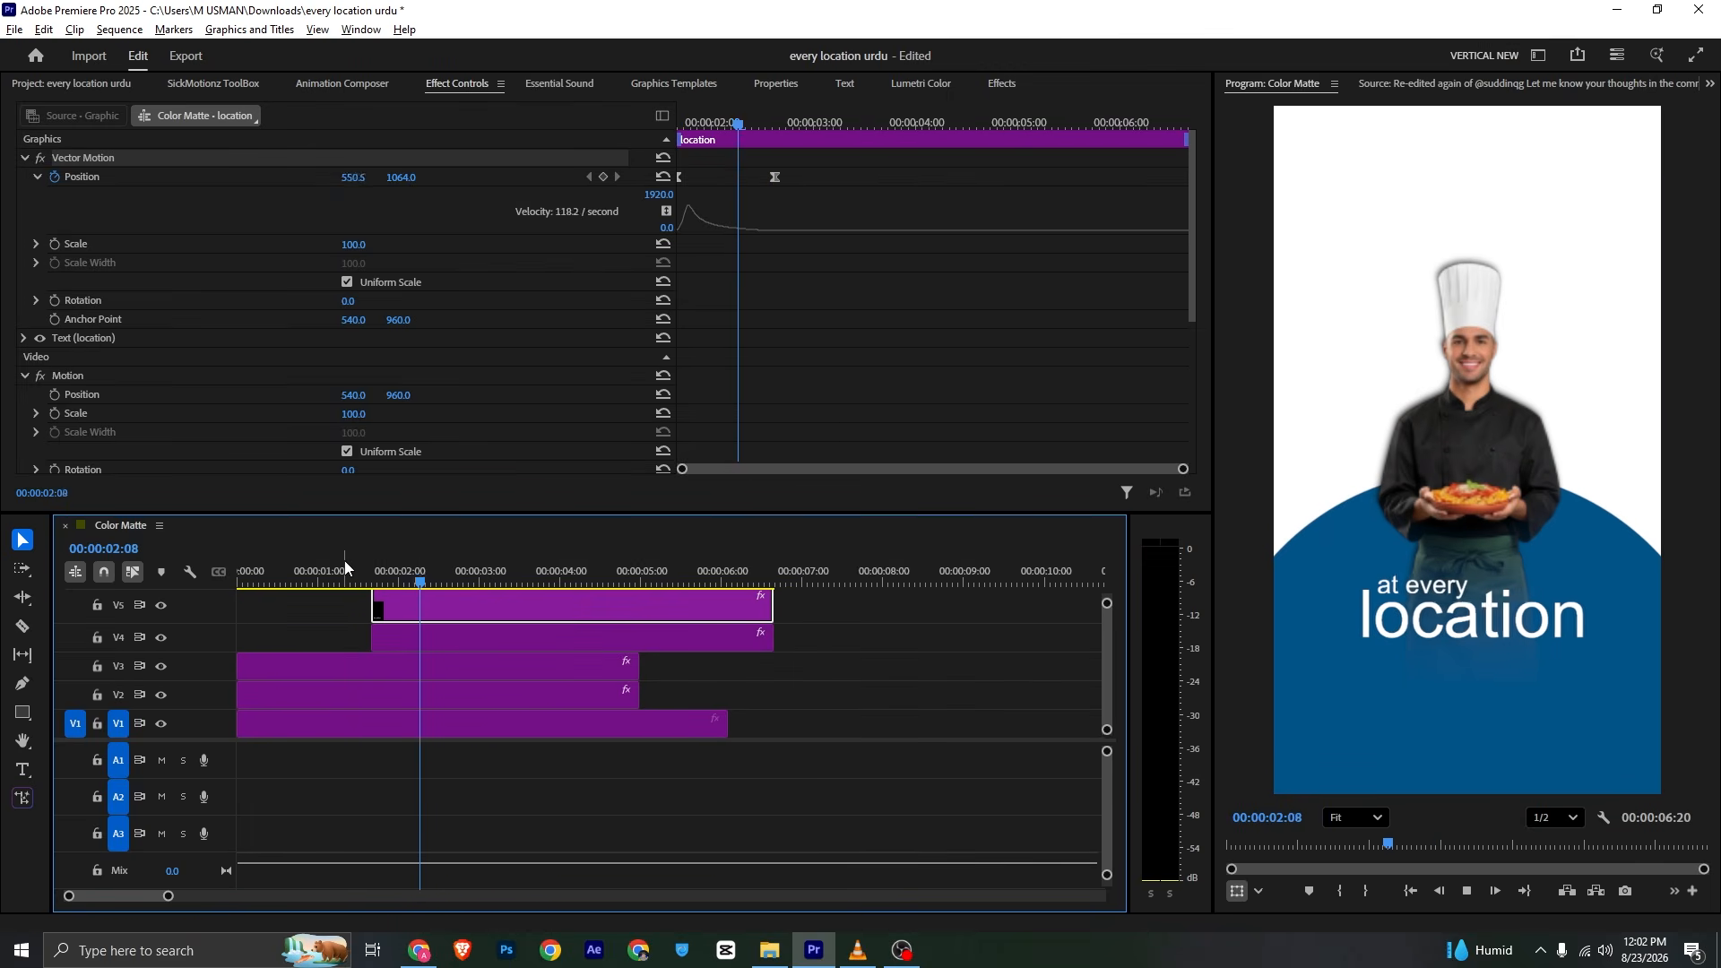
pyautogui.press('space')
# Check the food plates in the reference video and add 4.png, 5.png and 6.png on track V6 above the text clips
pyautogui.hotkey('alt', 'Tab')
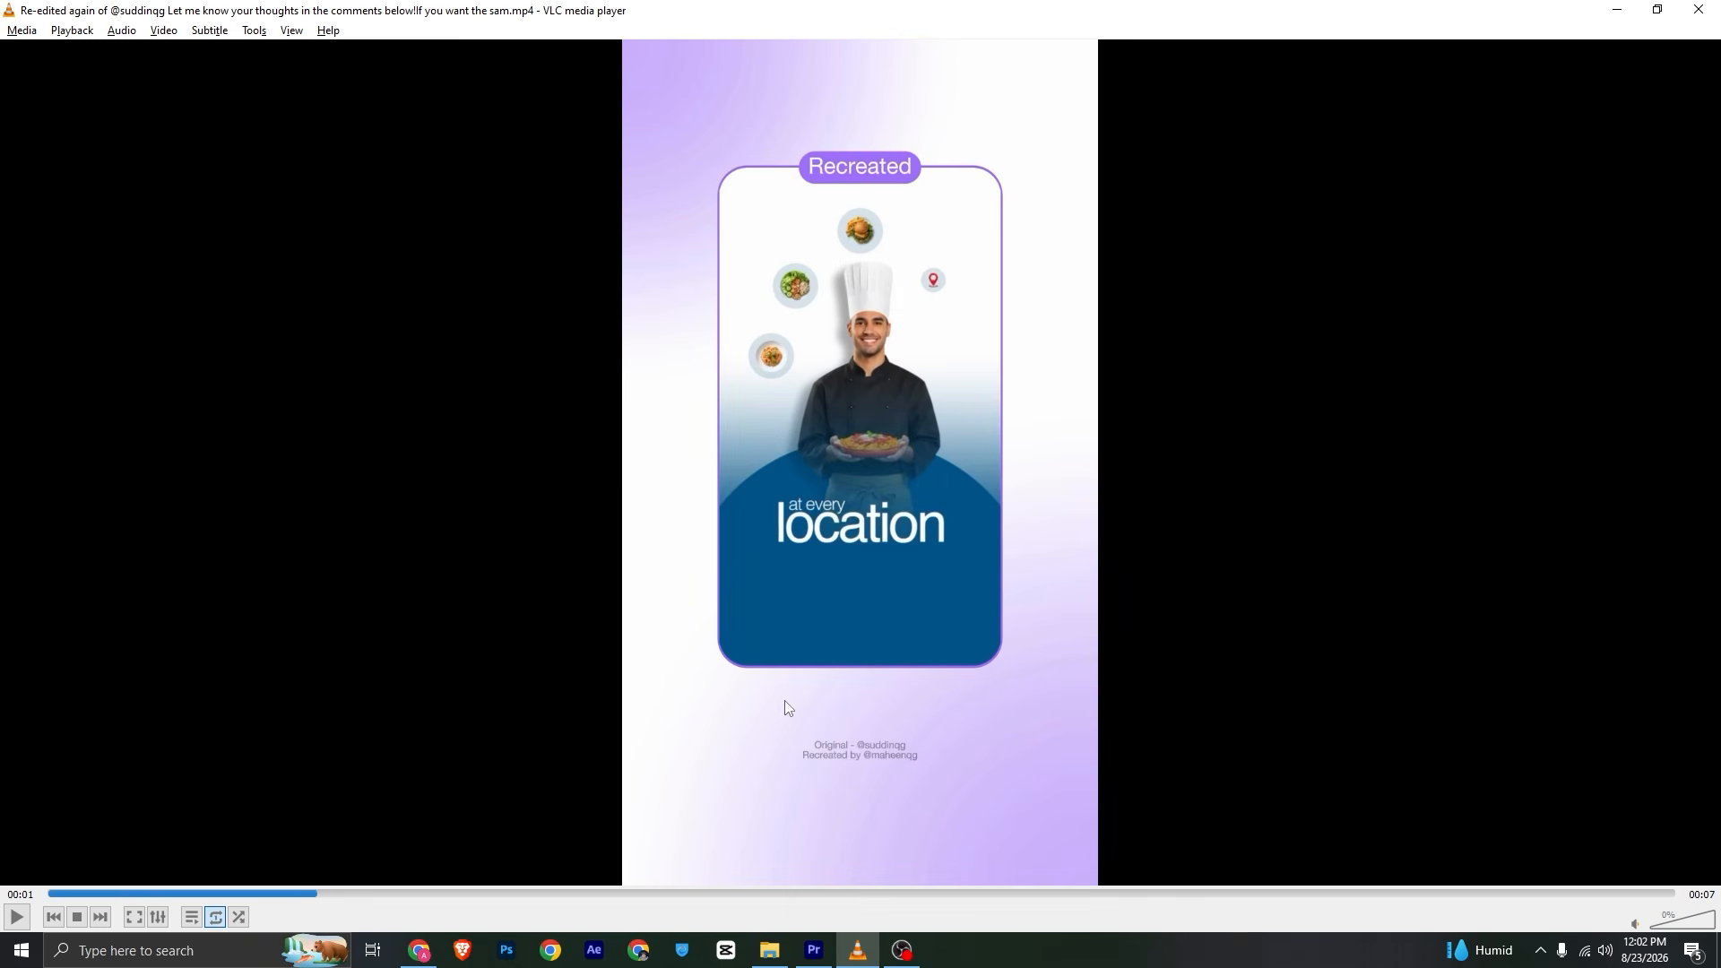
pyautogui.click(814, 950)
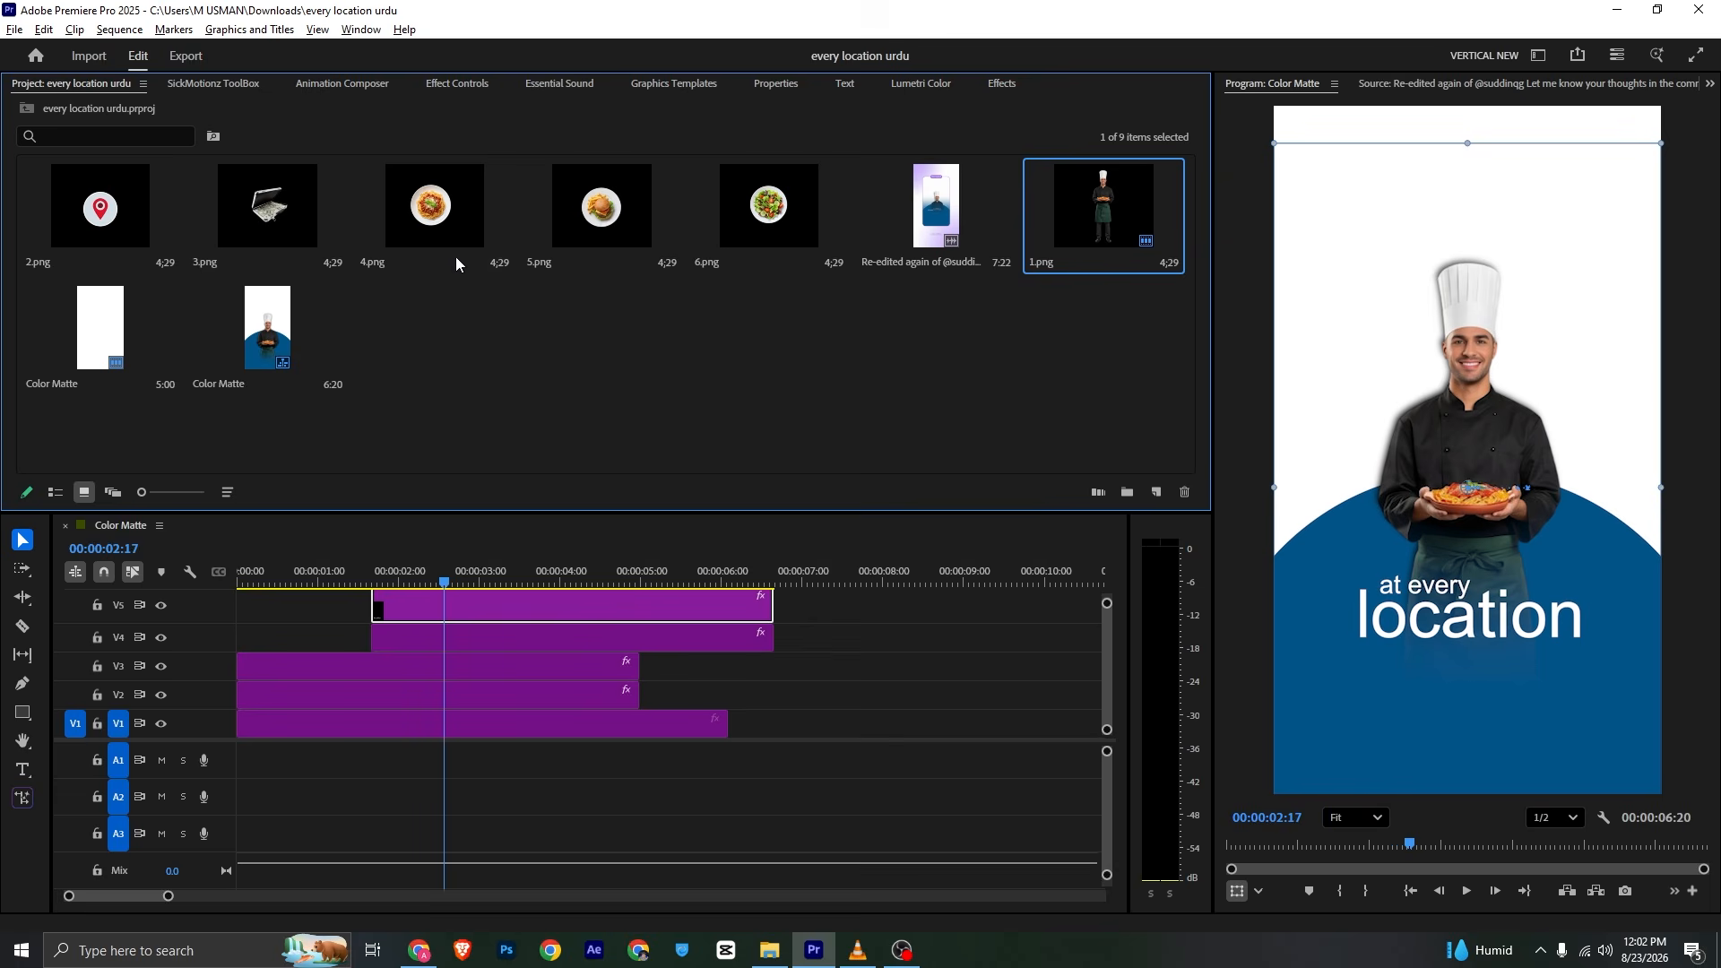
pyautogui.moveTo(448, 309); pyautogui.dragTo(794, 228)
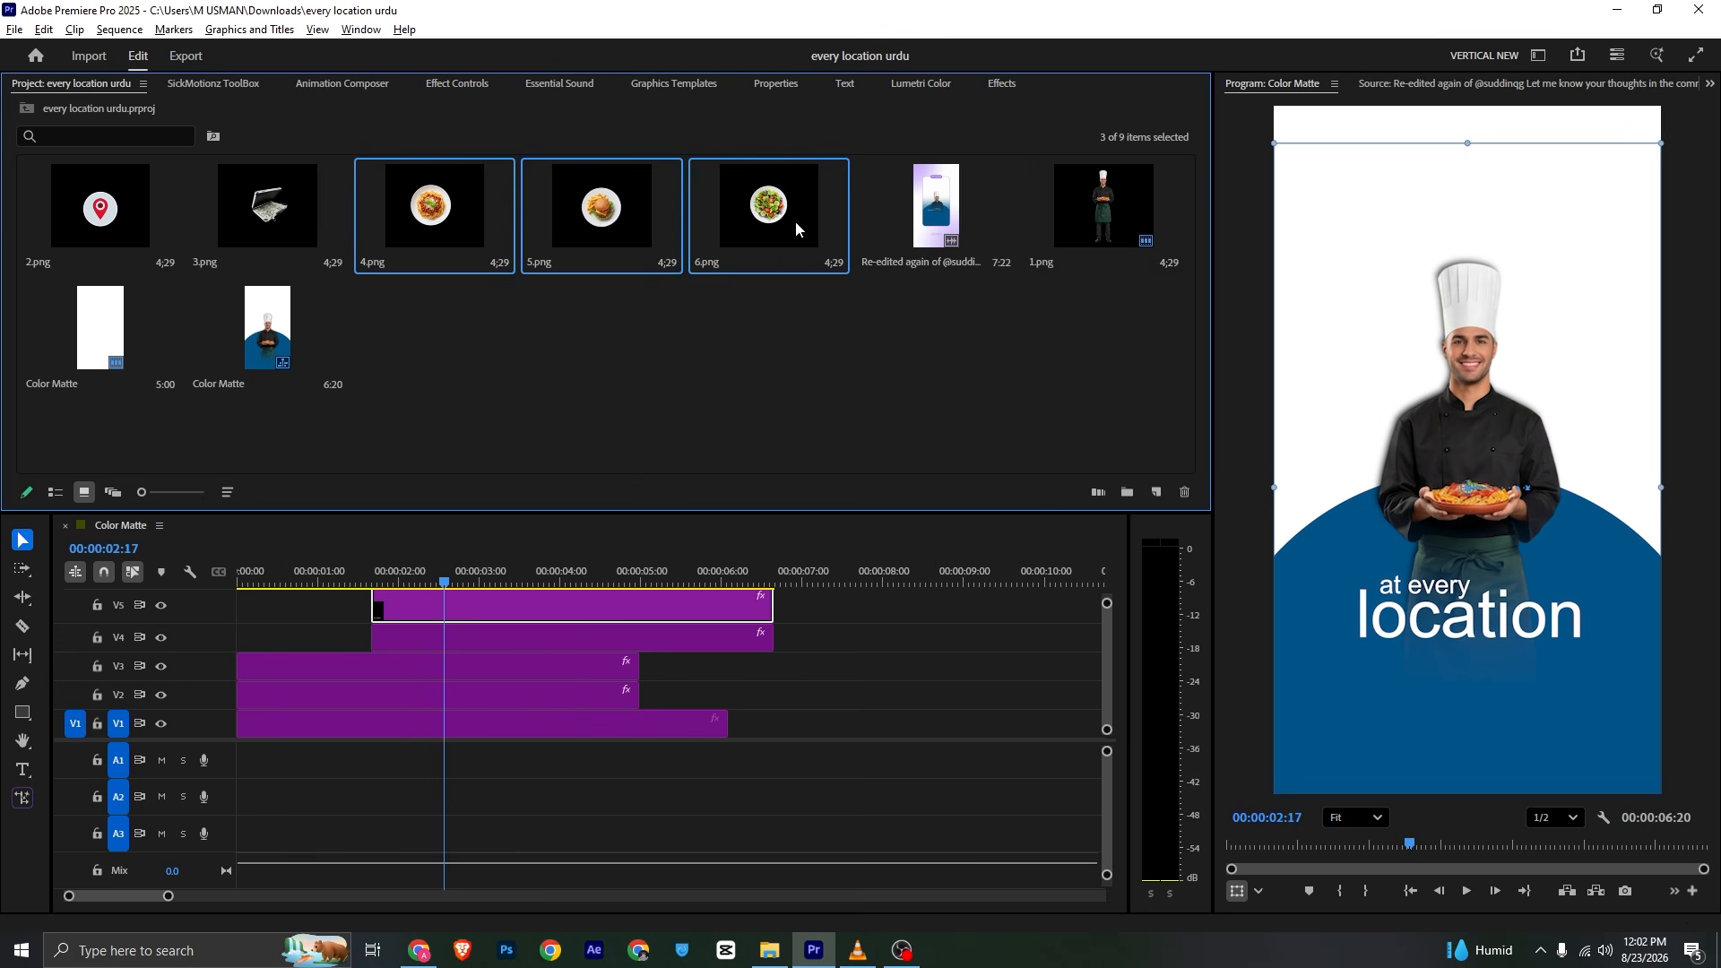
pyautogui.moveTo(1108, 604); pyautogui.dragTo(1107, 600)
pyautogui.moveTo(769, 208); pyautogui.dragTo(387, 614)
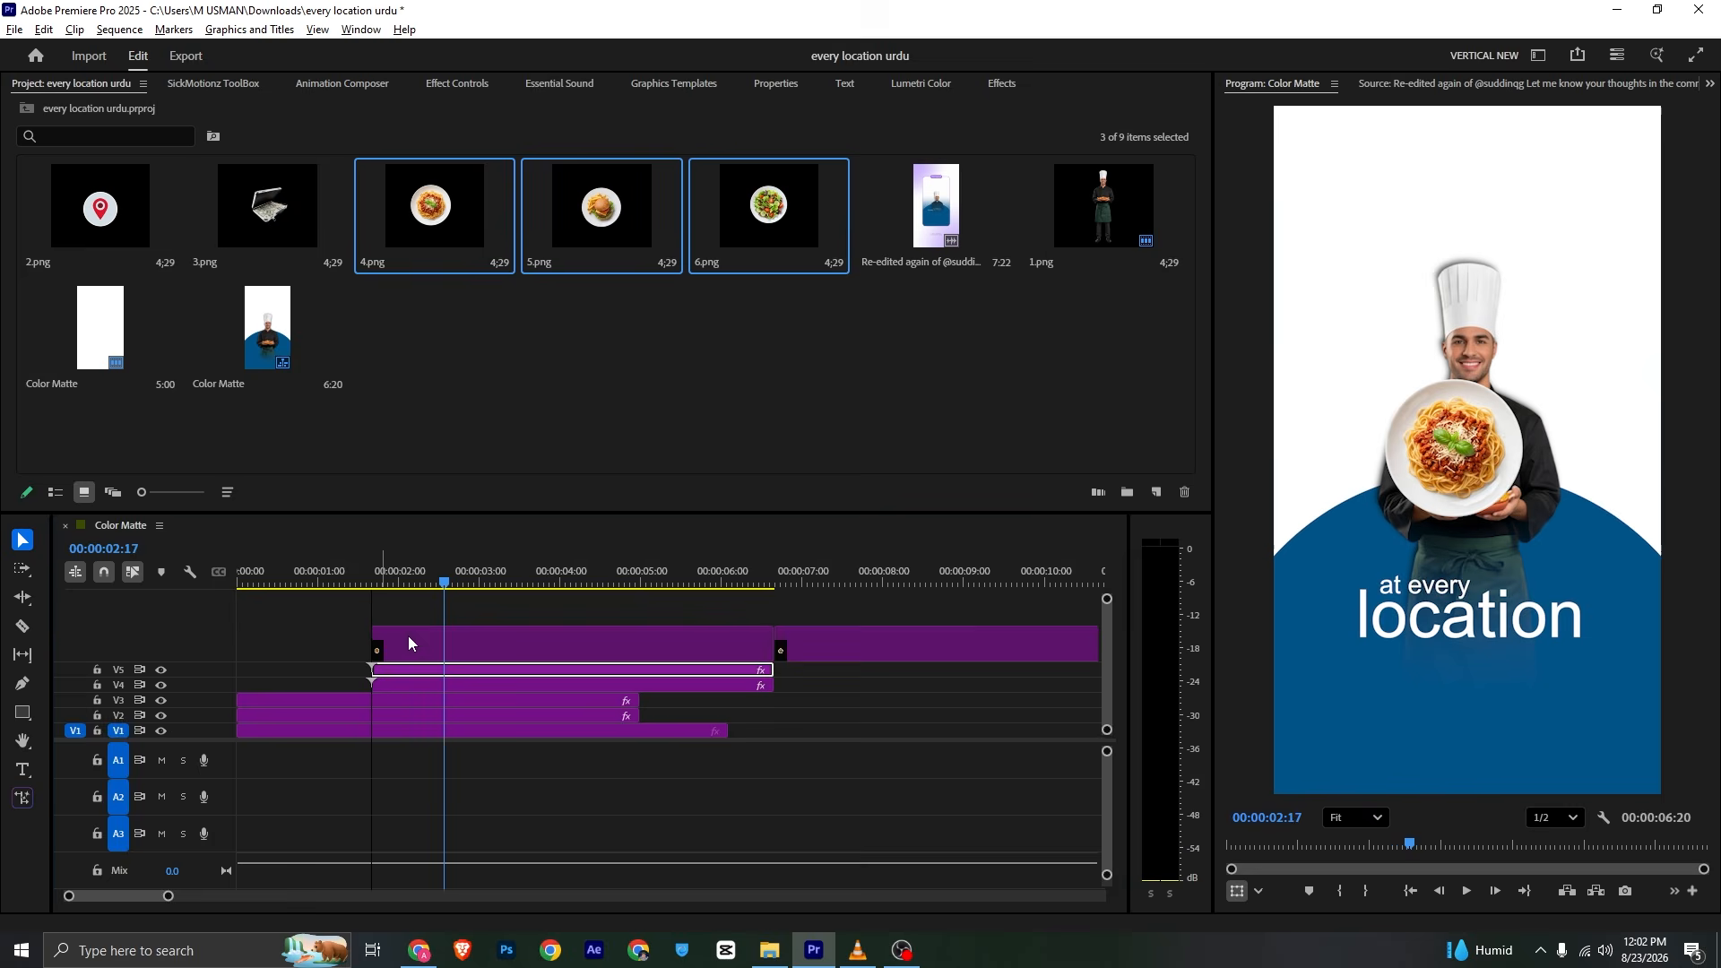
# Stack the 5.png clip on track V7 and the 6.png clip on track V8 above 4.png
pyautogui.click(811, 657)
pyautogui.moveTo(812, 658); pyautogui.dragTo(421, 608)
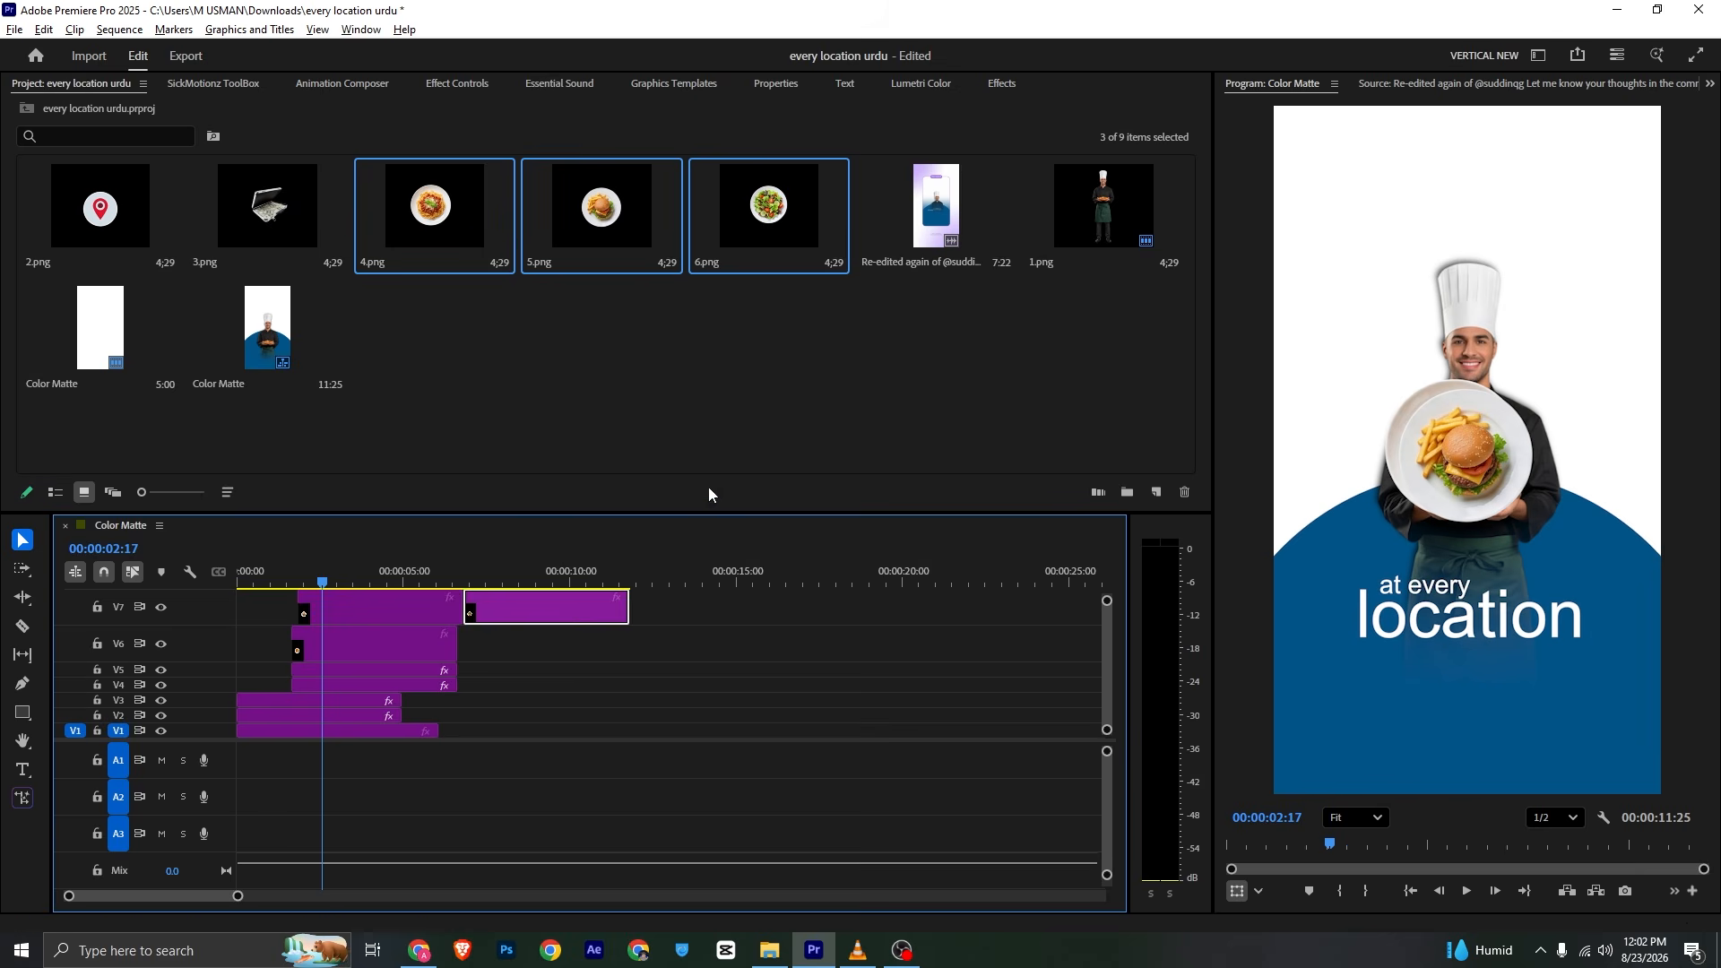
pyautogui.moveTo(708, 512); pyautogui.dragTo(708, 452)
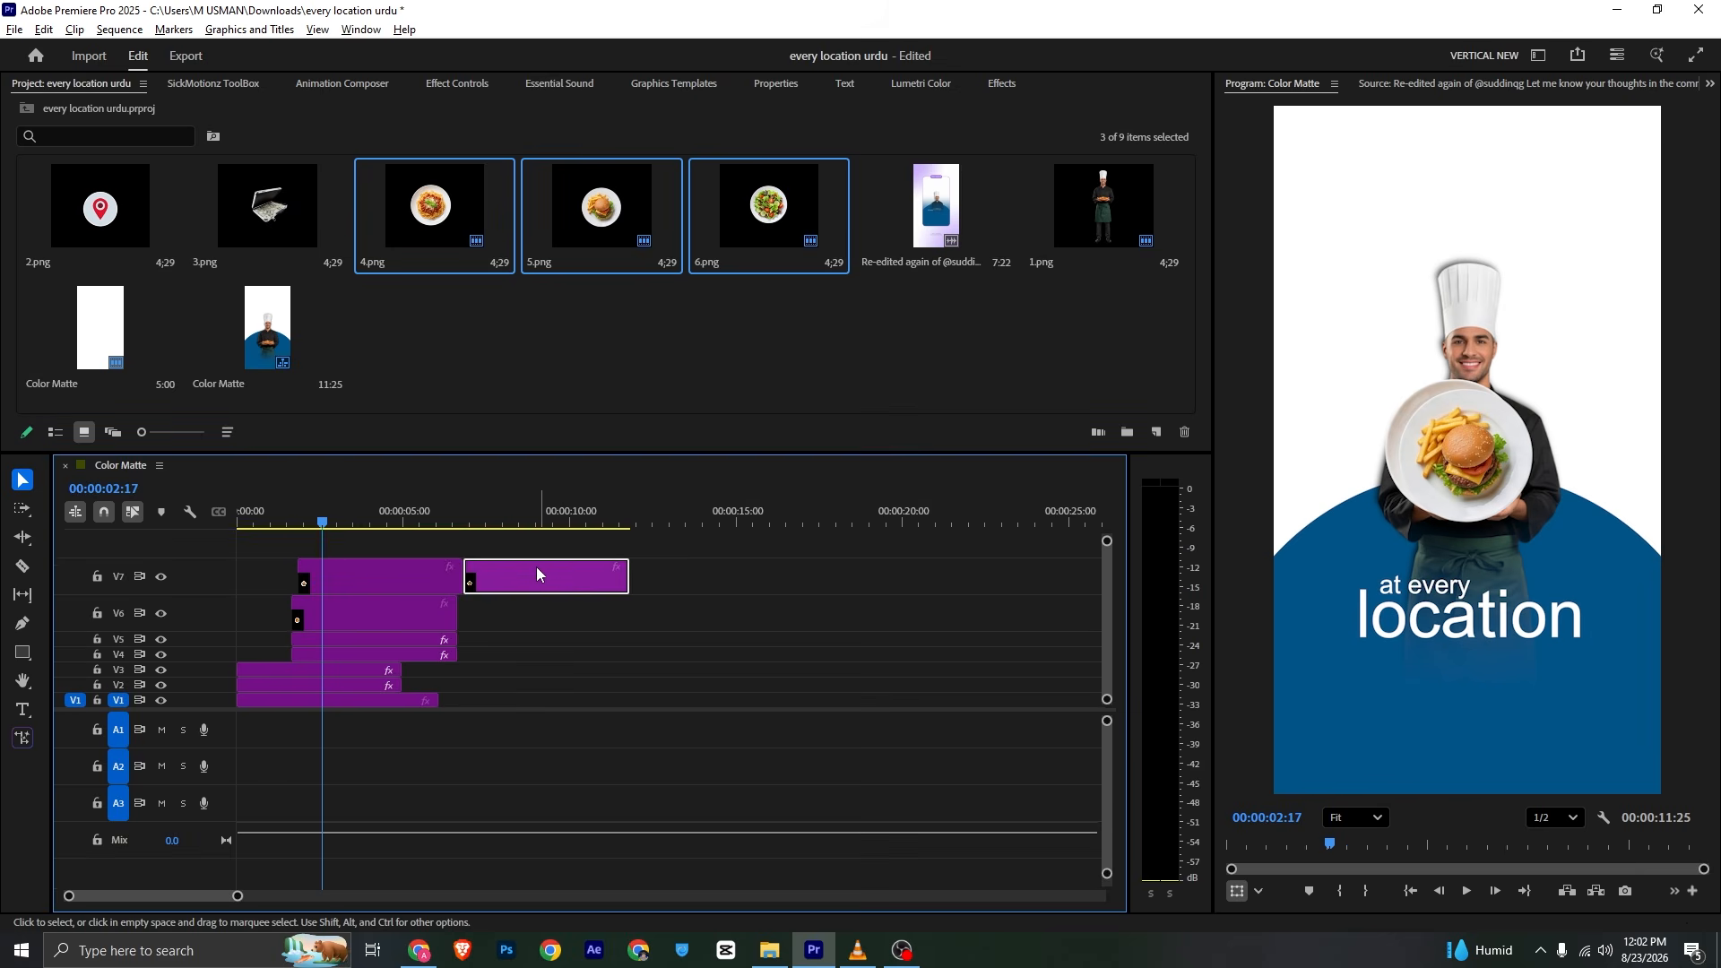
pyautogui.moveTo(536, 567); pyautogui.dragTo(360, 538)
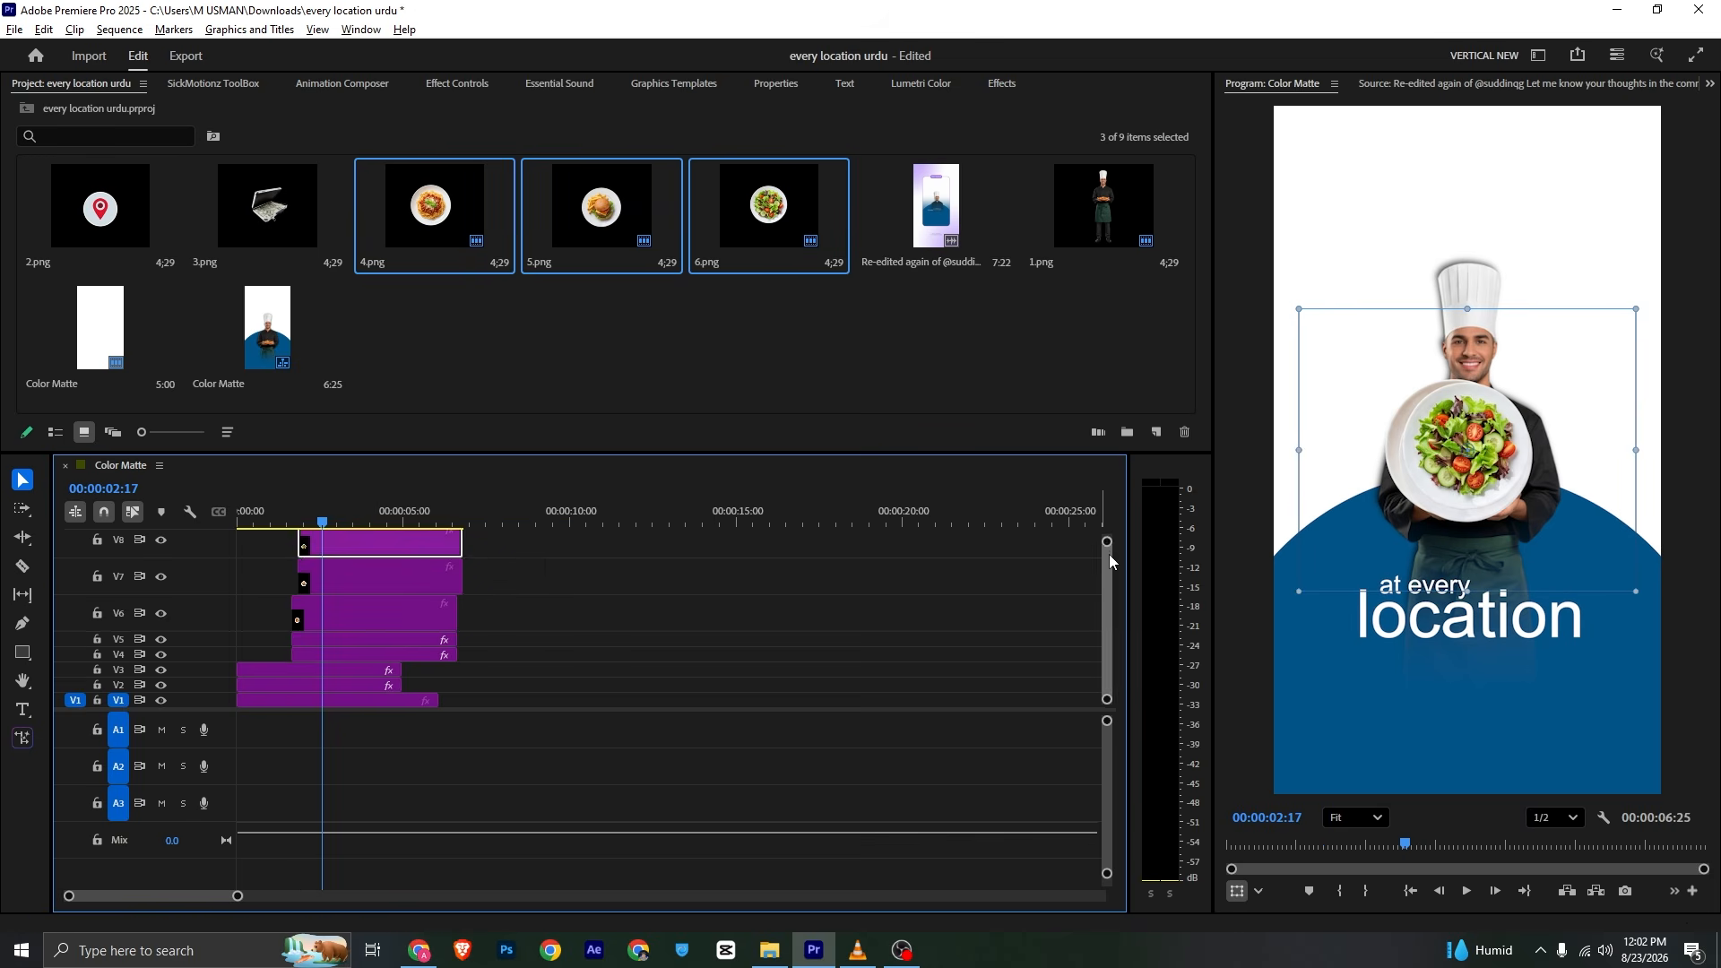
pyautogui.moveTo(1108, 542)
pyautogui.mouseDown()
pyautogui.moveTo(1111, 558)
pyautogui.moveTo(1110, 535)
pyautogui.mouseUp()
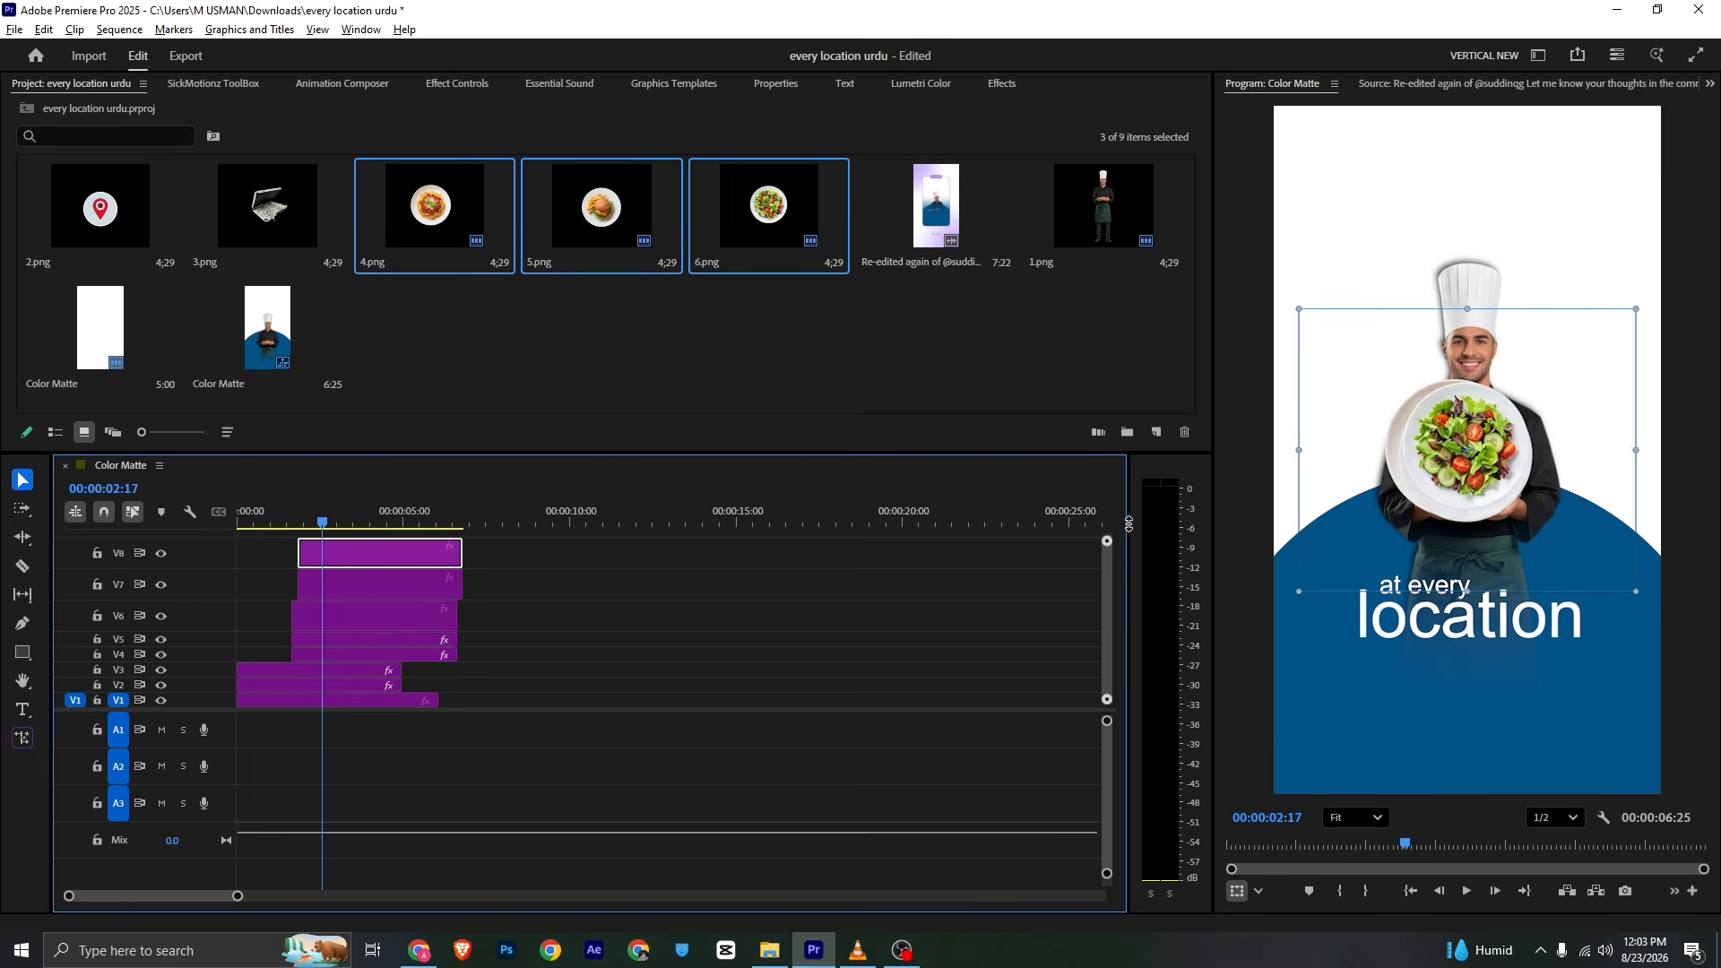
# Align the starts of the 5.png and 6.png clips with the 4.png clip and the text clips
pyautogui.moveTo(241, 902); pyautogui.dragTo(152, 903)
pyautogui.click(511, 618)
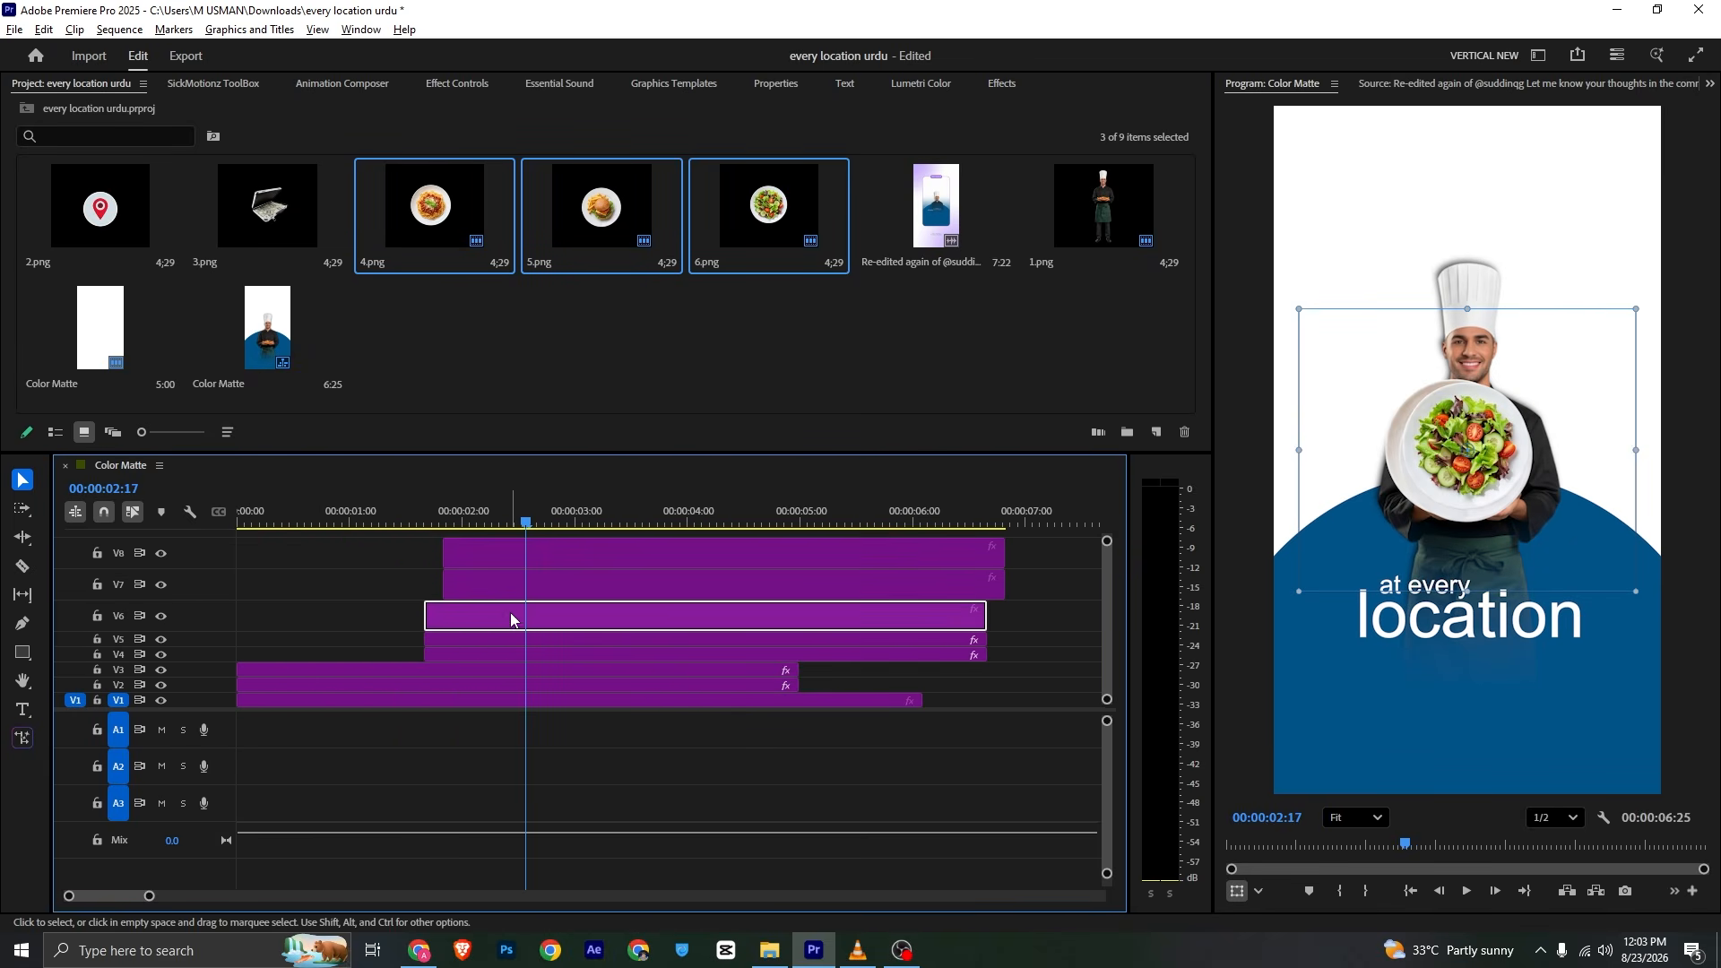
pyautogui.click(448, 83)
pyautogui.click(542, 581)
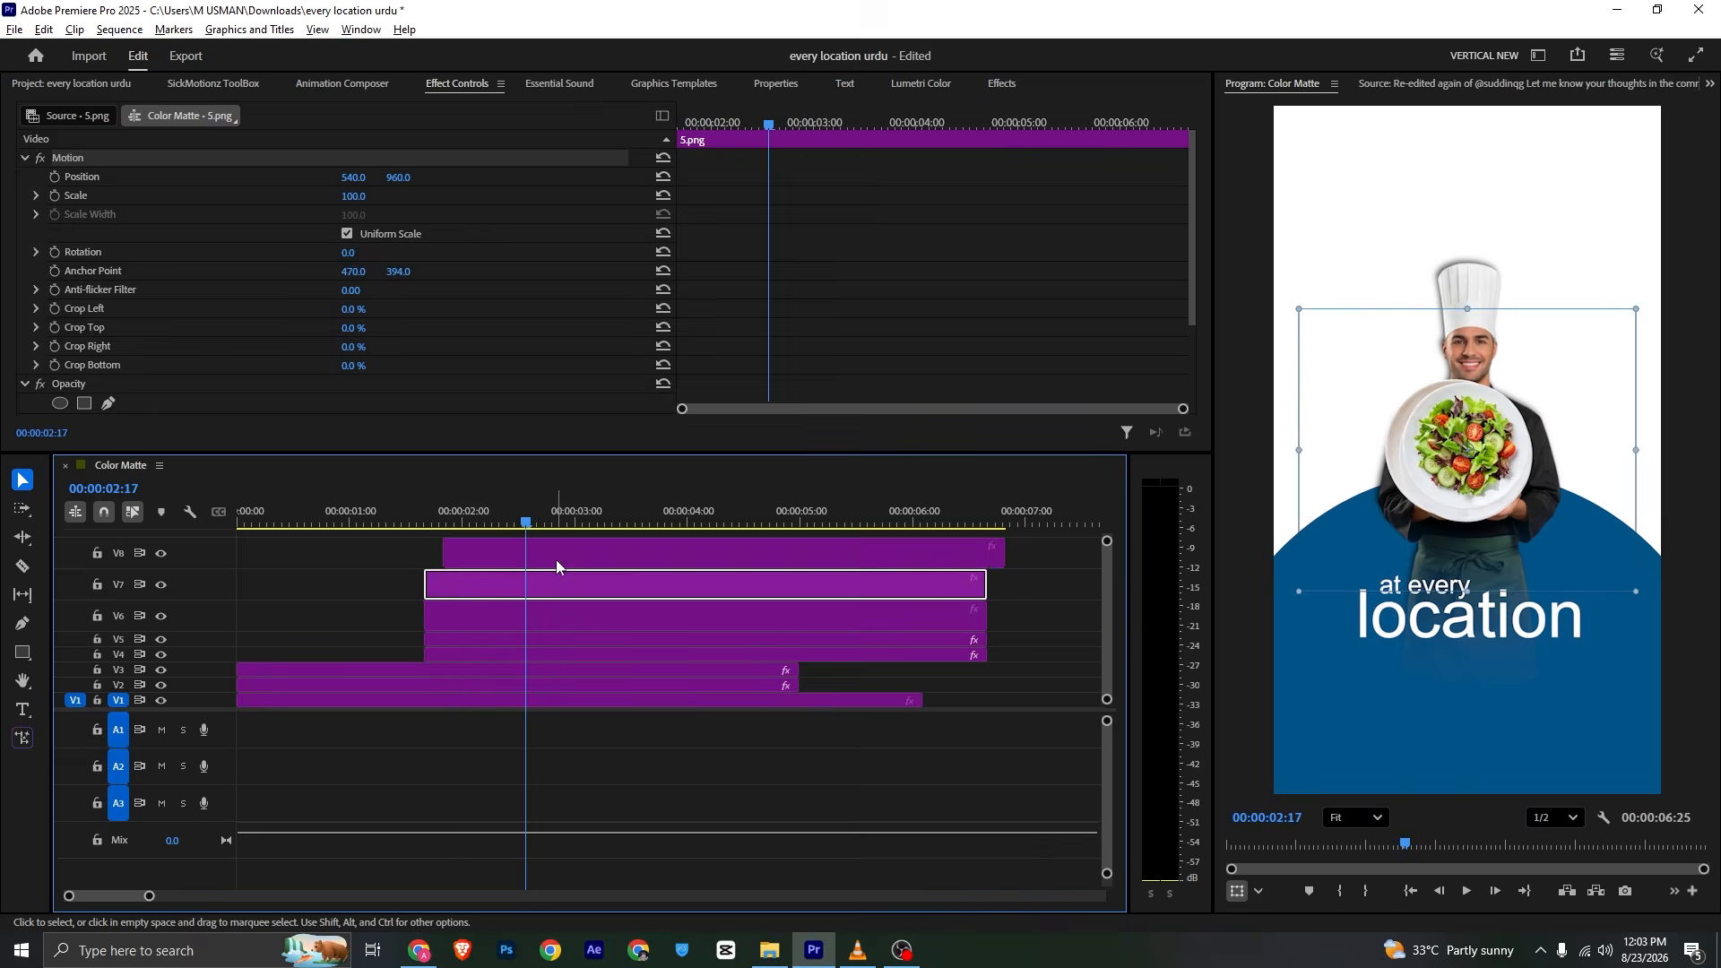
pyautogui.moveTo(556, 559); pyautogui.dragTo(539, 561)
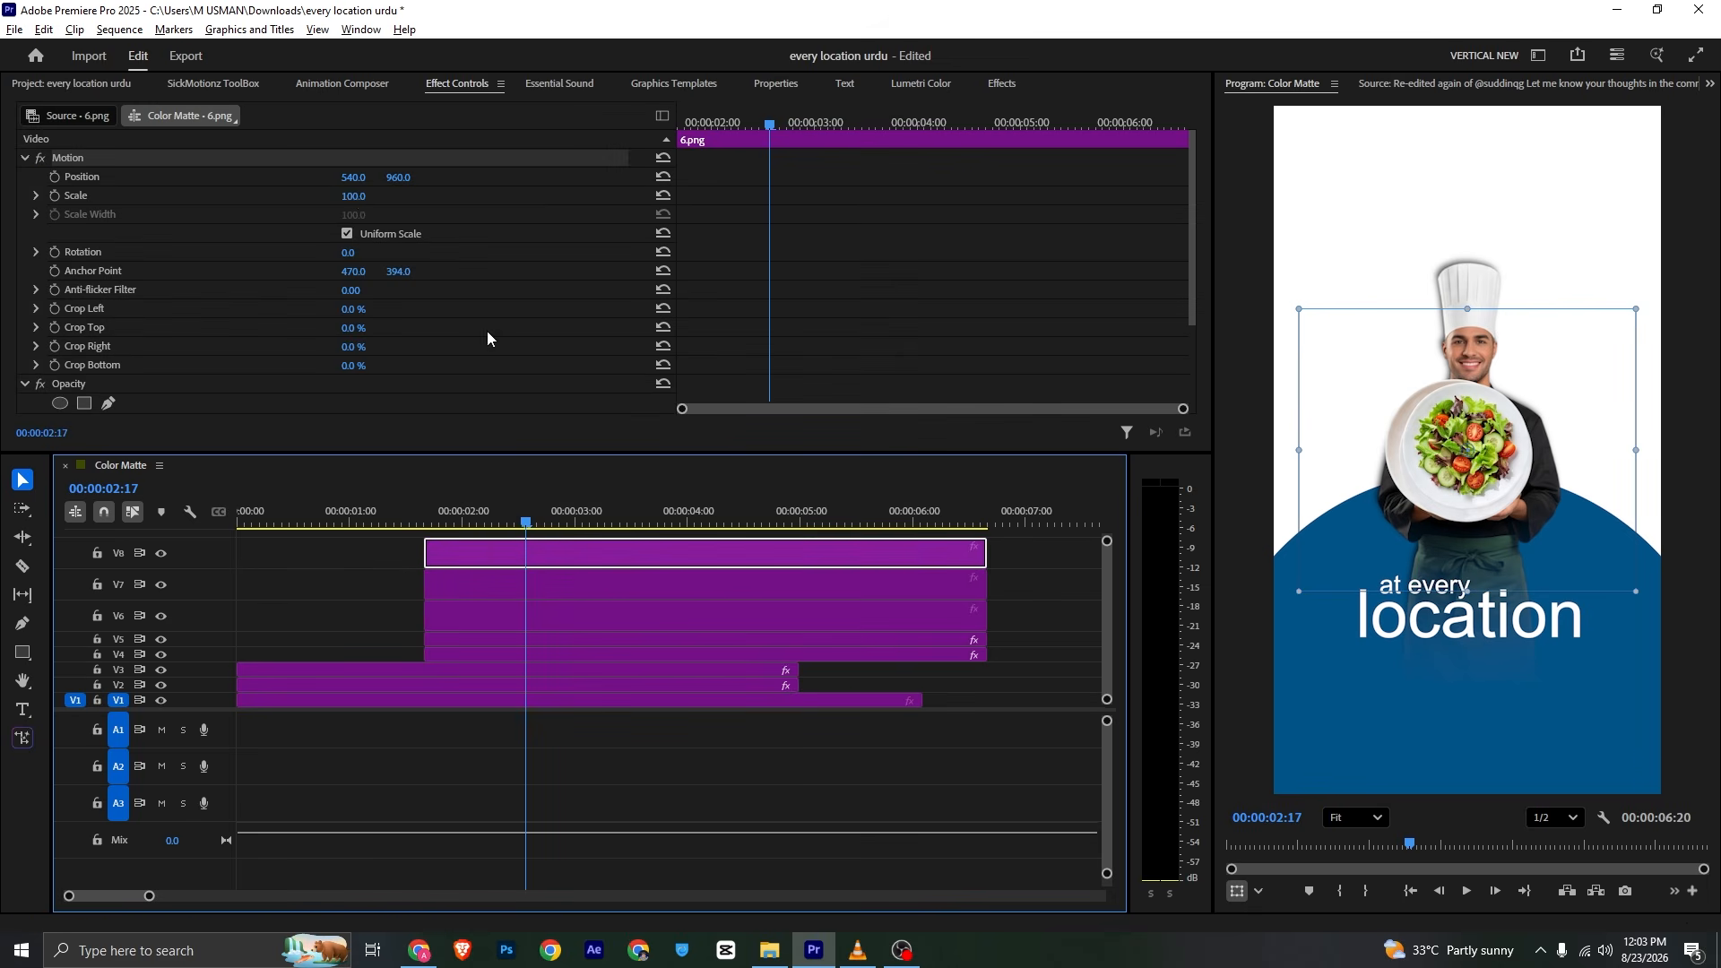
# Scale the 6.png salad plate to 69 and place it above the chef's hat at position 530, 260
pyautogui.moveTo(358, 199); pyautogui.dragTo(339, 199)
pyautogui.moveTo(1458, 446); pyautogui.dragTo(1456, 195)
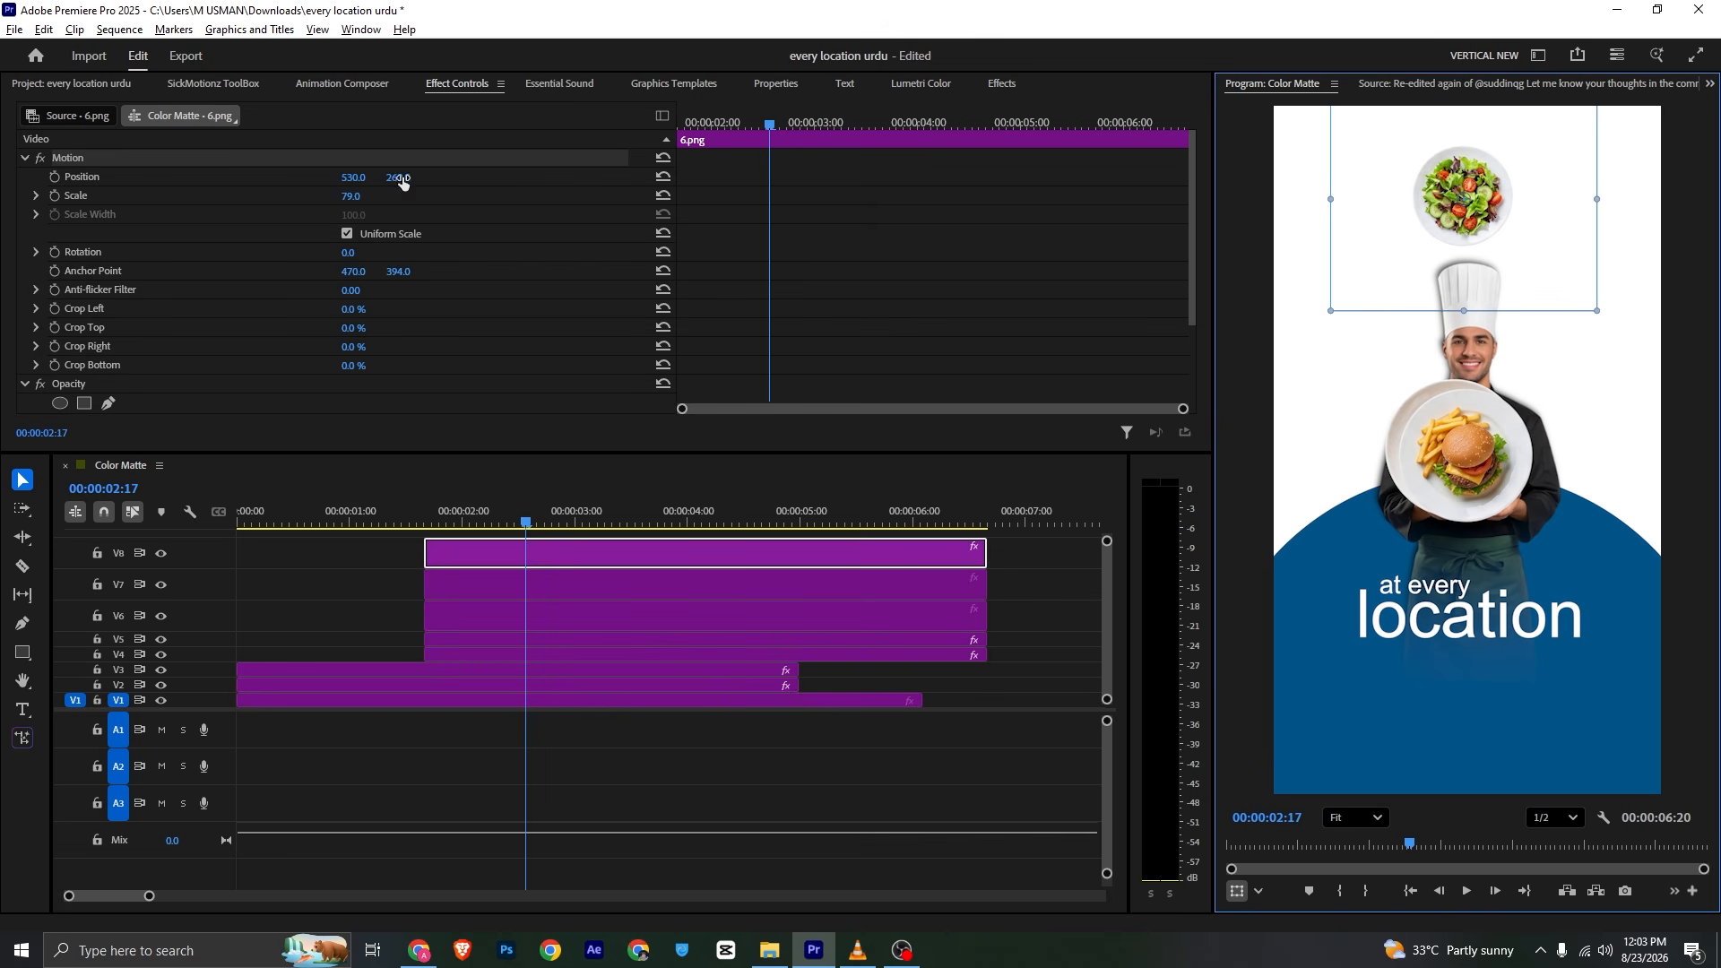
pyautogui.moveTo(352, 200); pyautogui.dragTo(344, 201)
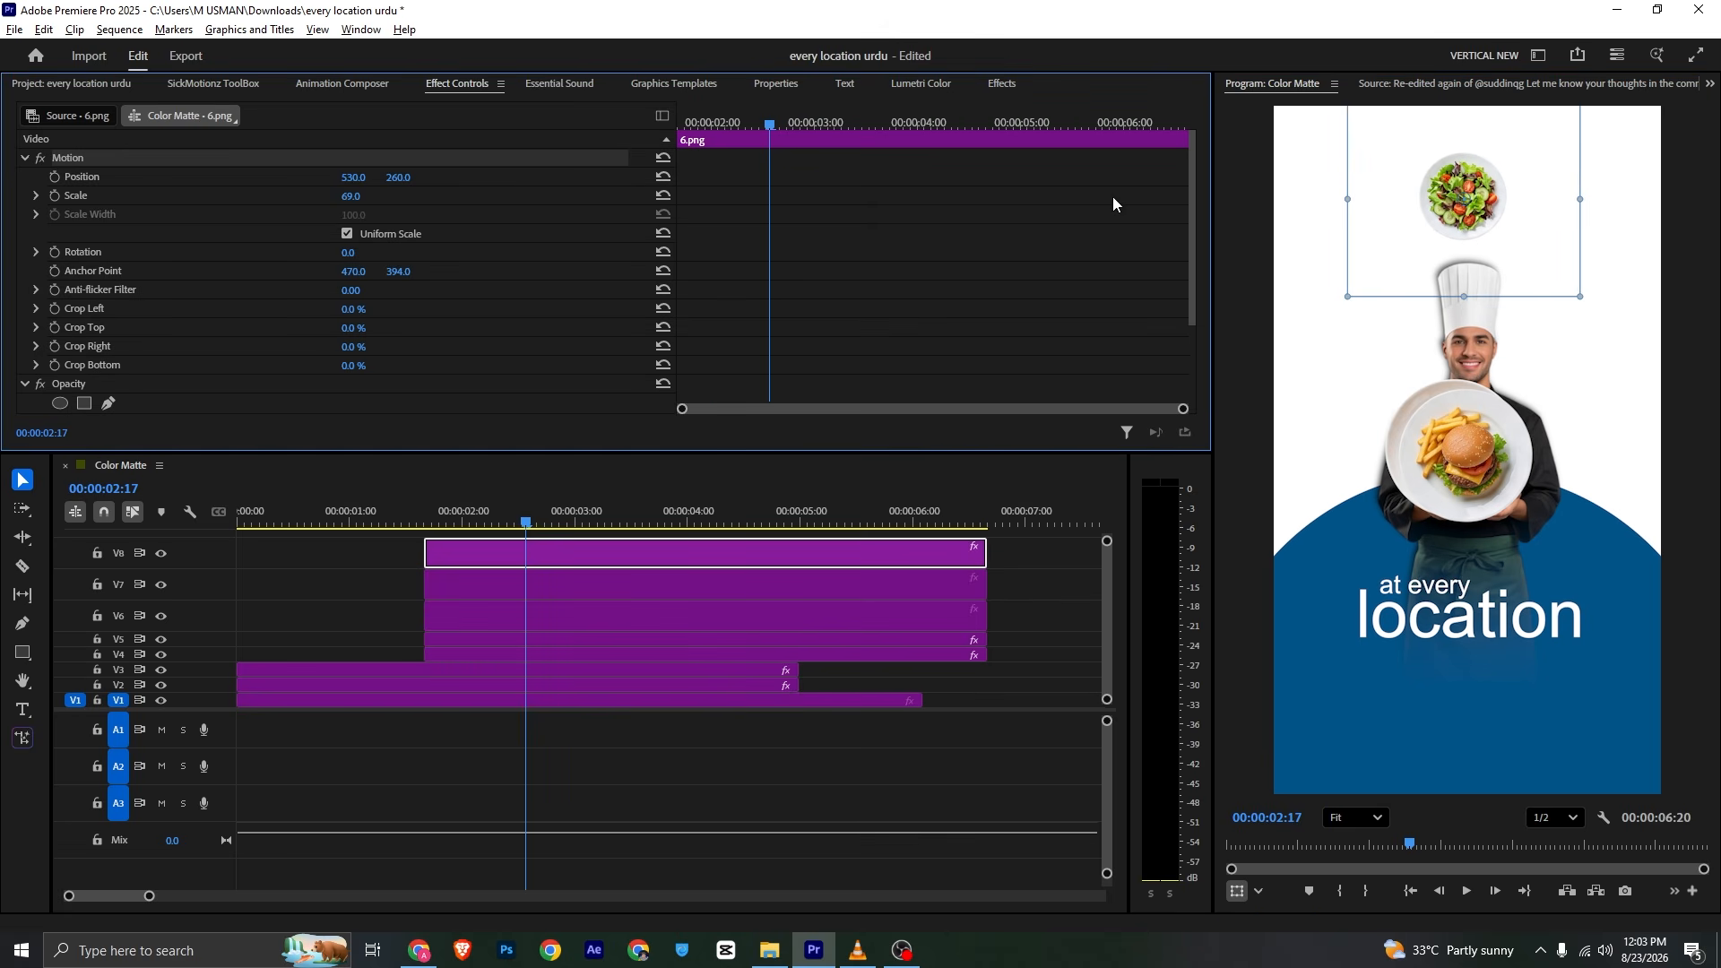
pyautogui.click(1405, 239)
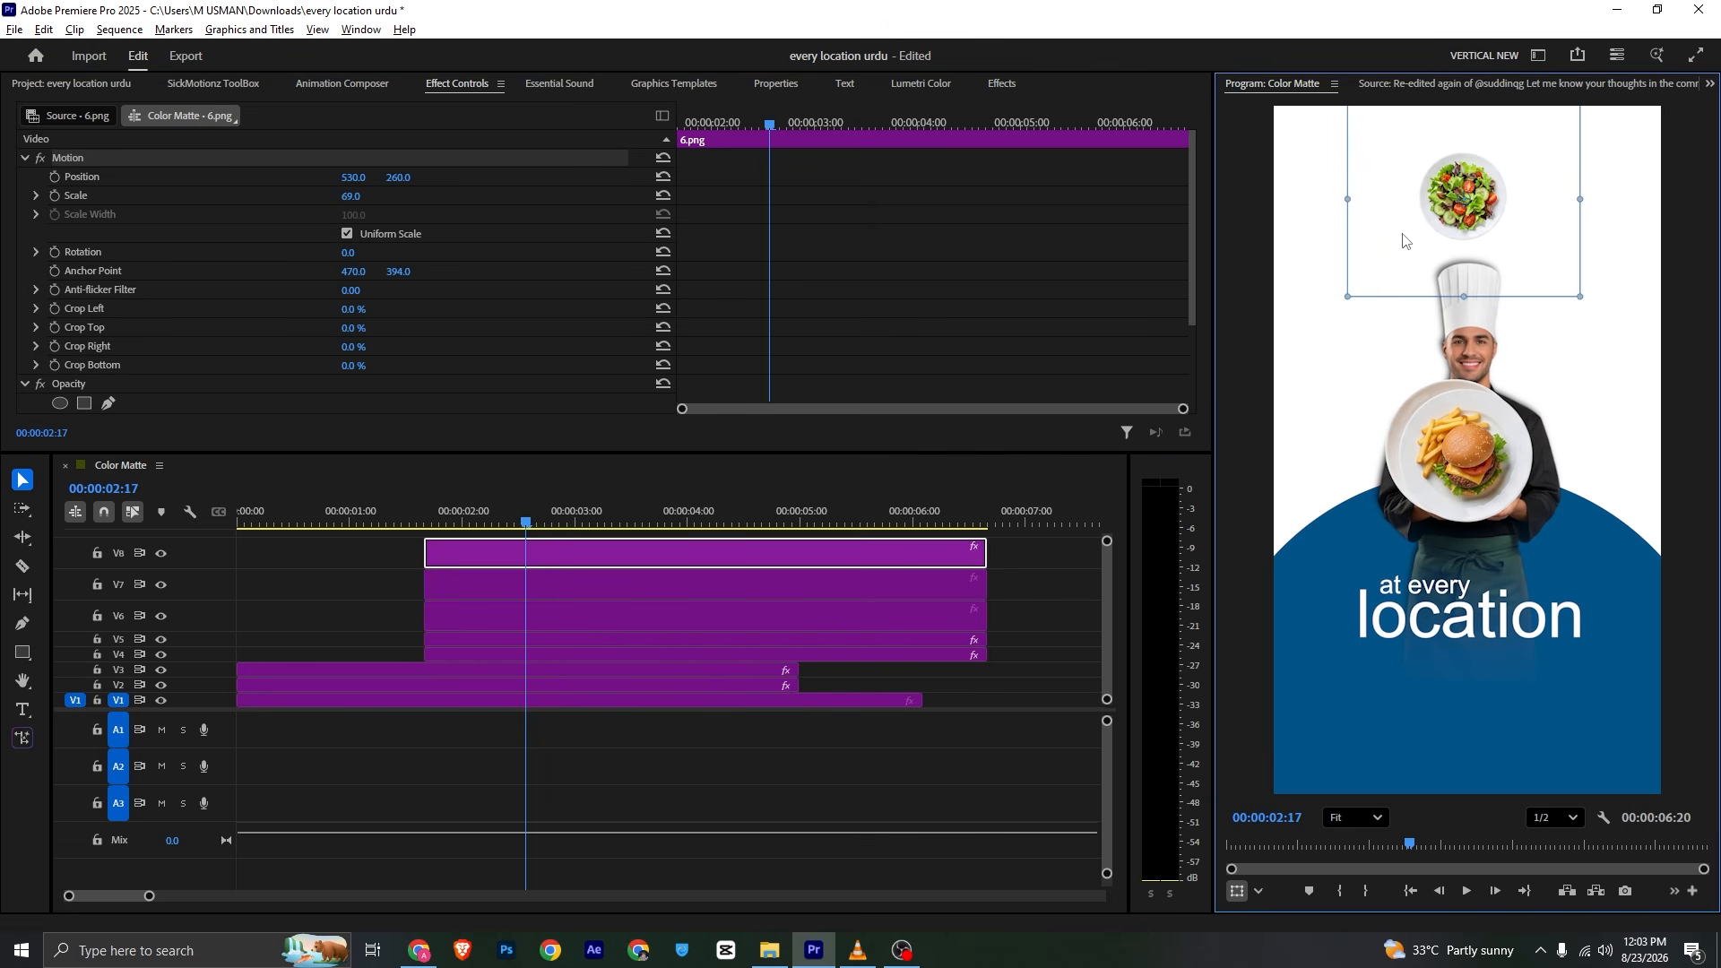
# Scale the 5.png burger plate on track V7 to 72 and place it beside the chef's hat at position 209, 439
pyautogui.click(444, 595)
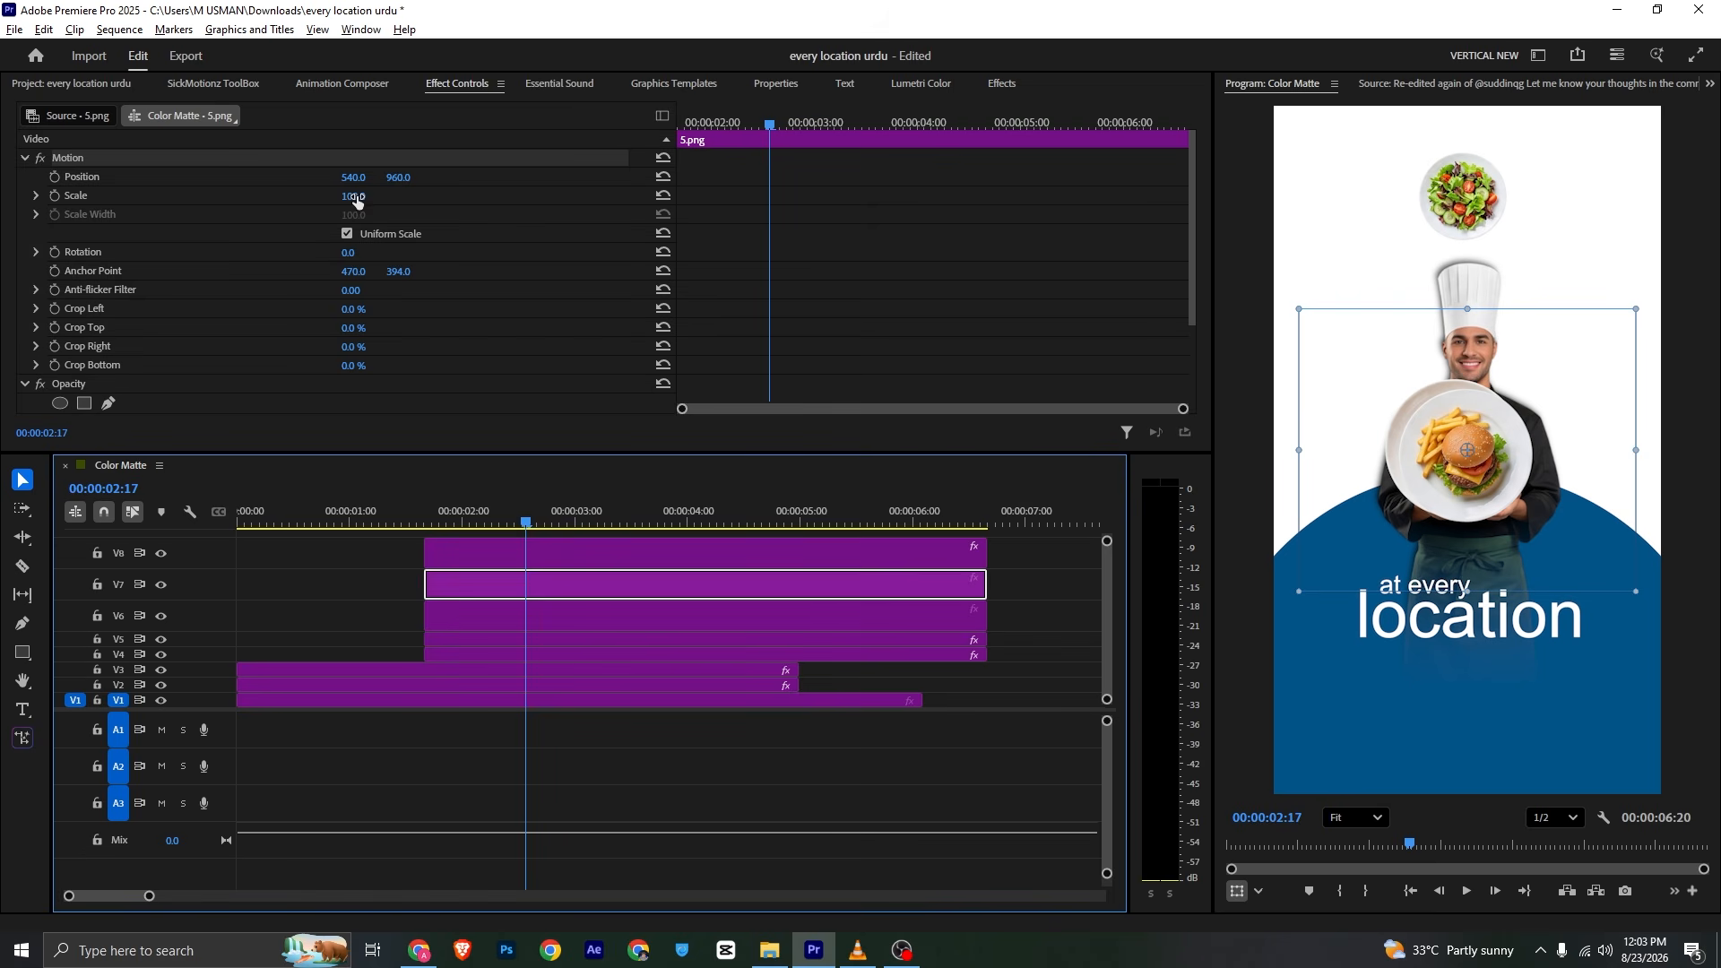
pyautogui.click(400, 190)
pyautogui.moveTo(398, 178); pyautogui.dragTo(347, 178)
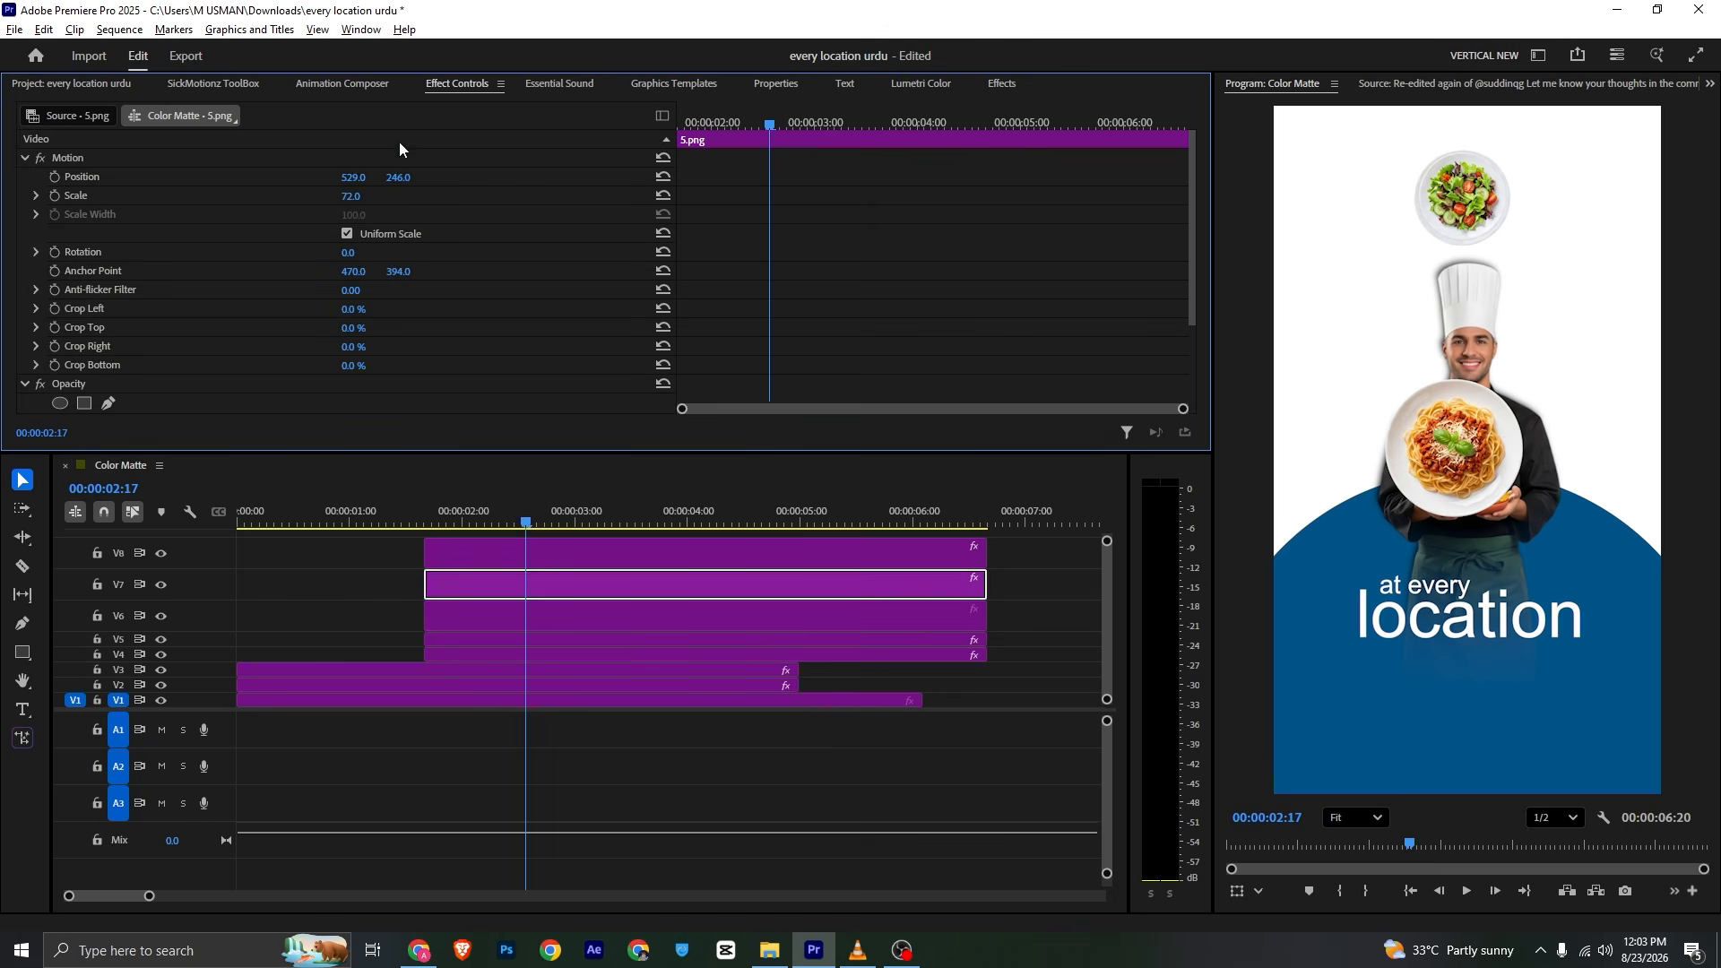
pyautogui.moveTo(356, 176); pyautogui.dragTo(588, 177)
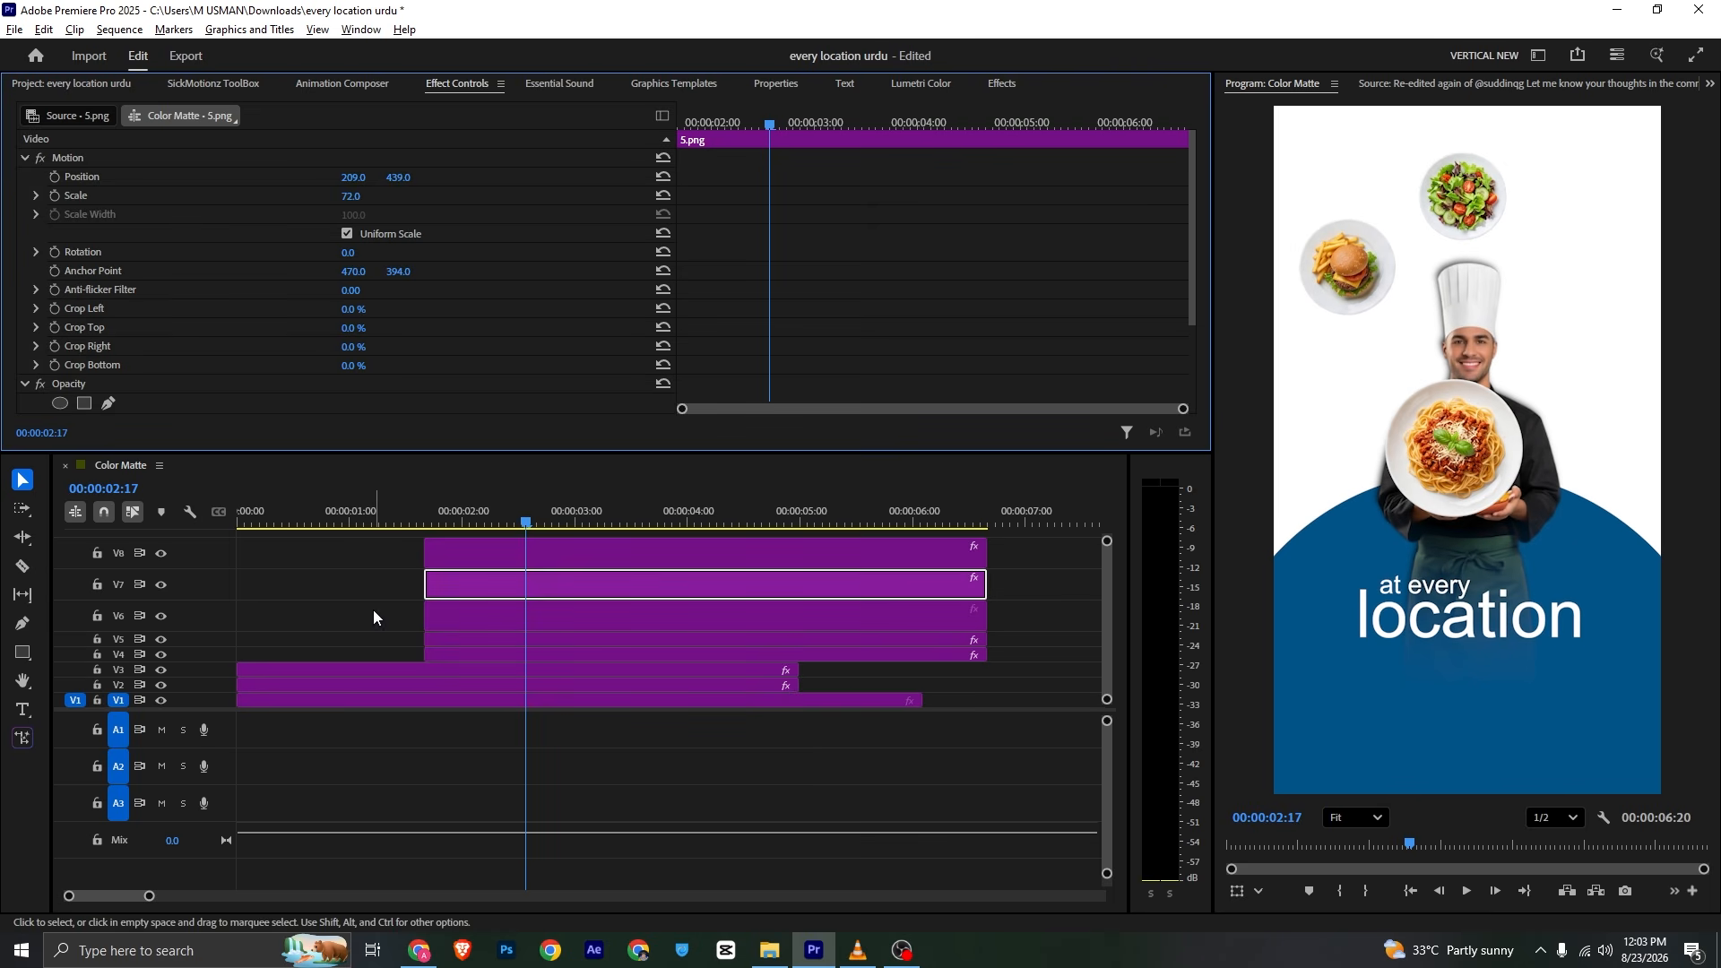
# Scale the 4.png pasta plate on track V6 to 72 and place it below the burger plate at position 208, 804
pyautogui.click(500, 616)
pyautogui.click(1429, 446)
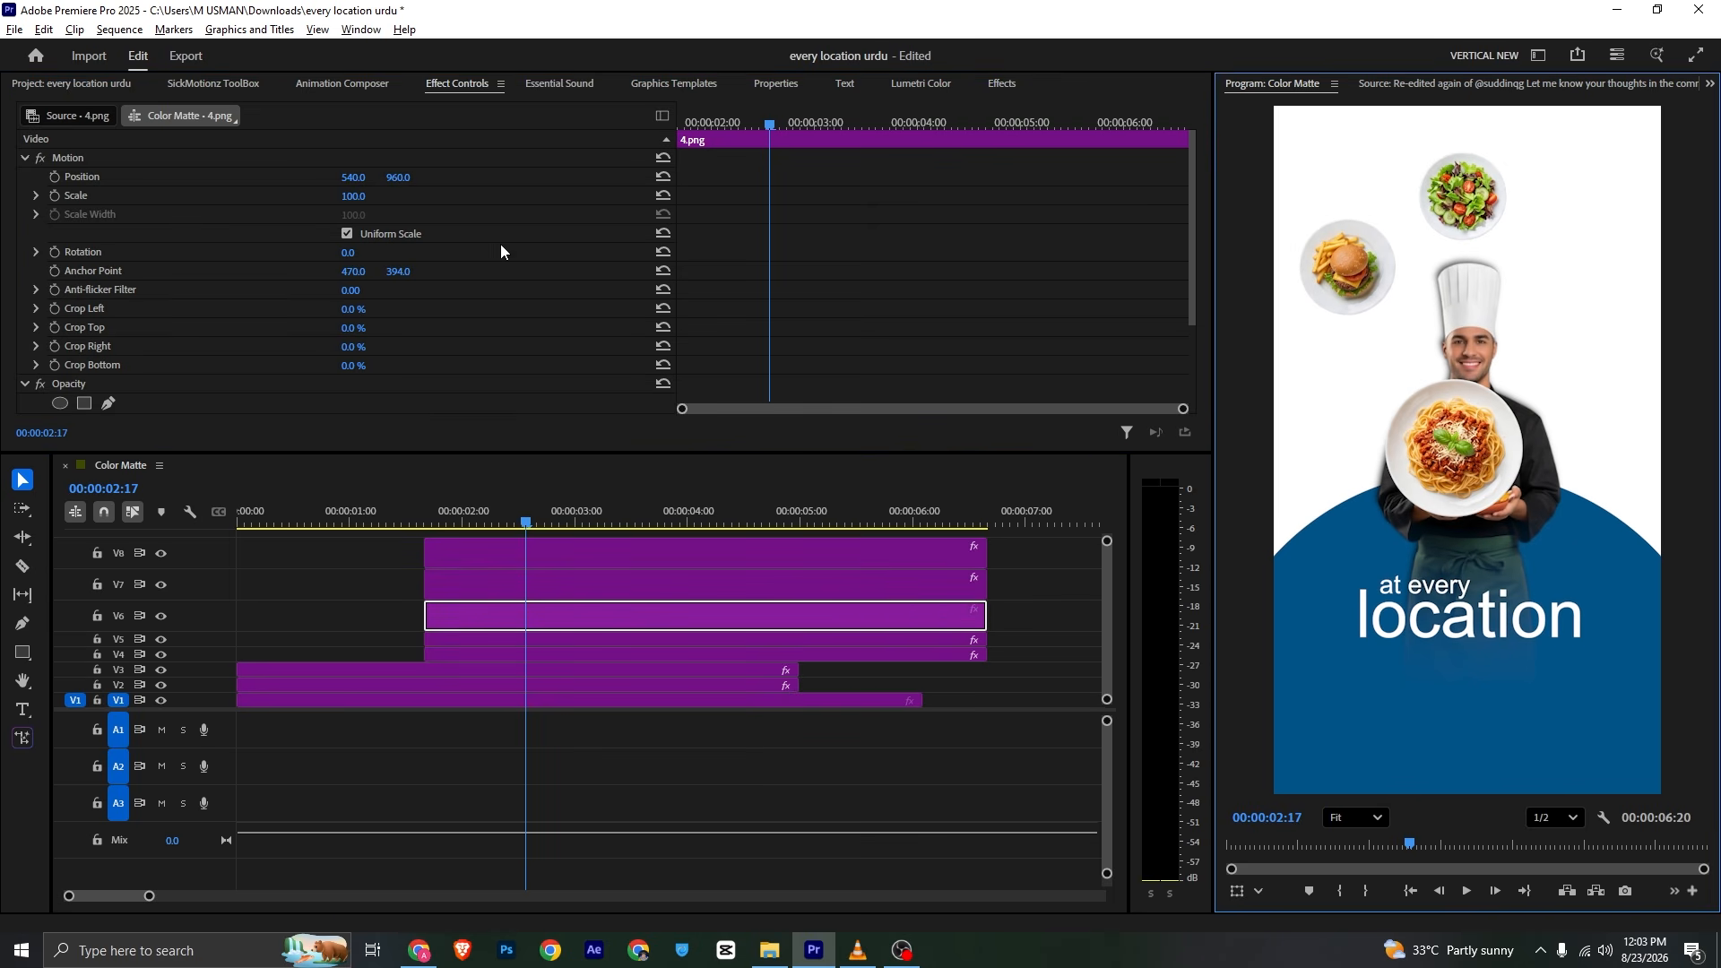
pyautogui.moveTo(396, 178); pyautogui.dragTo(2, 178)
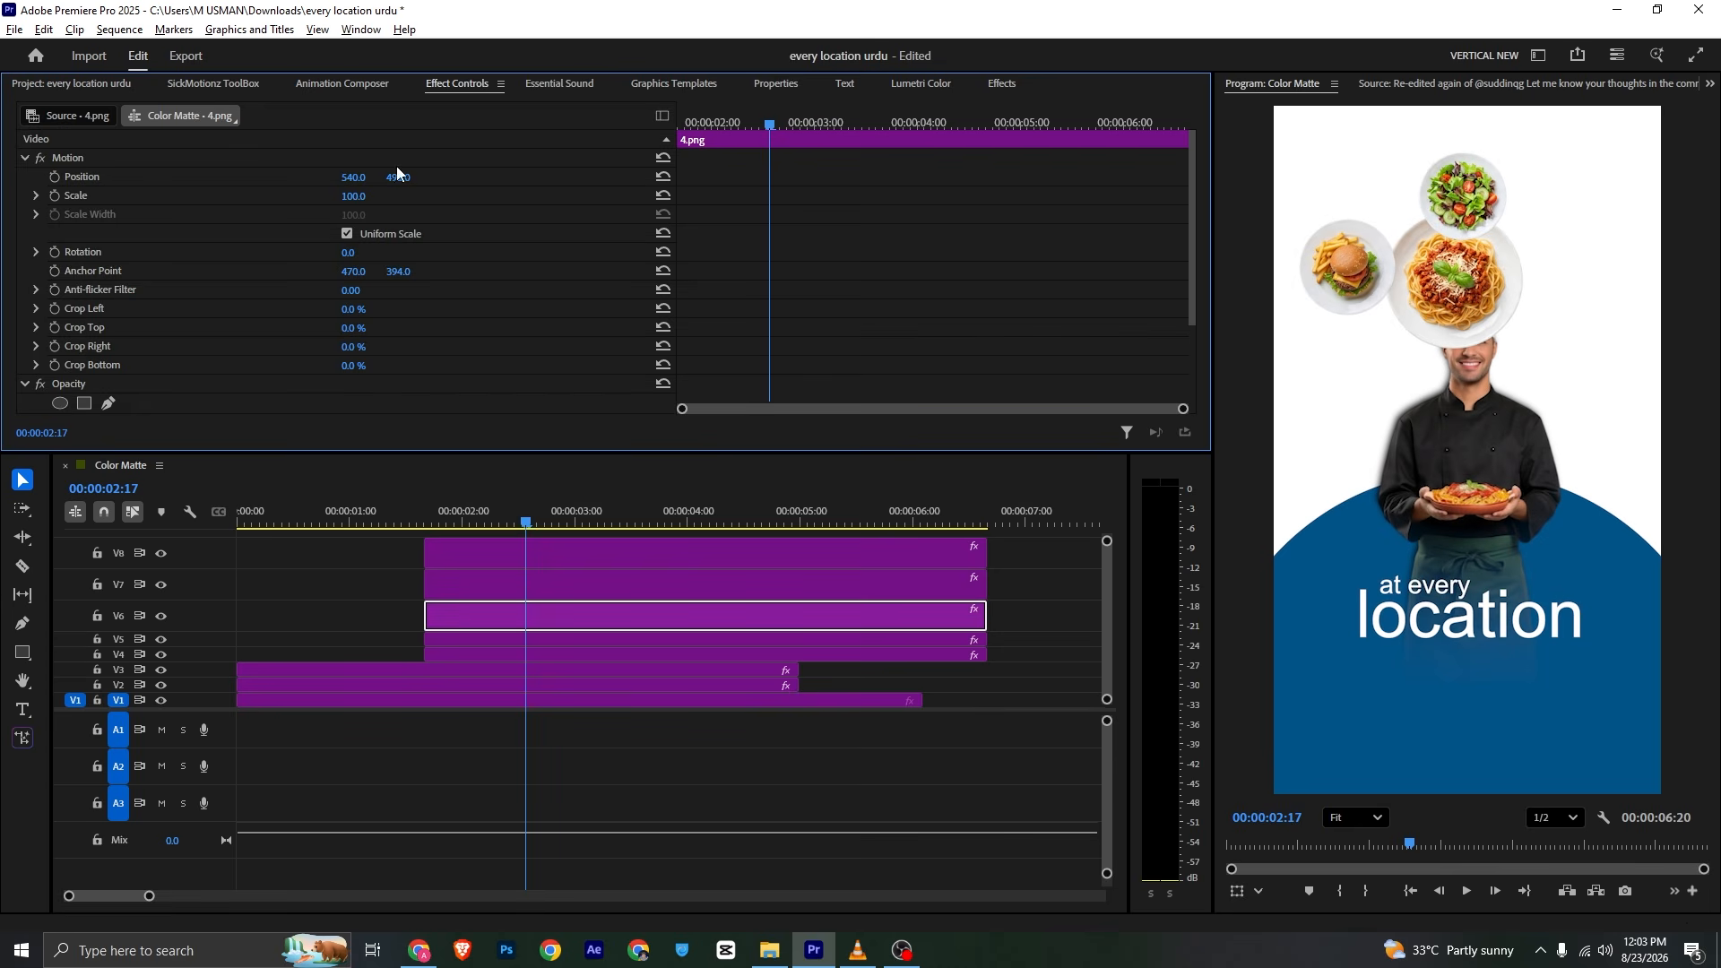
pyautogui.moveTo(353, 176); pyautogui.dragTo(556, 177)
pyautogui.moveTo(358, 177); pyautogui.dragTo(338, 178)
# Duplicate 6.png onto track V9 at position 925, 461, and 5.png onto track V10 at position 923, 767
pyautogui.click(522, 558)
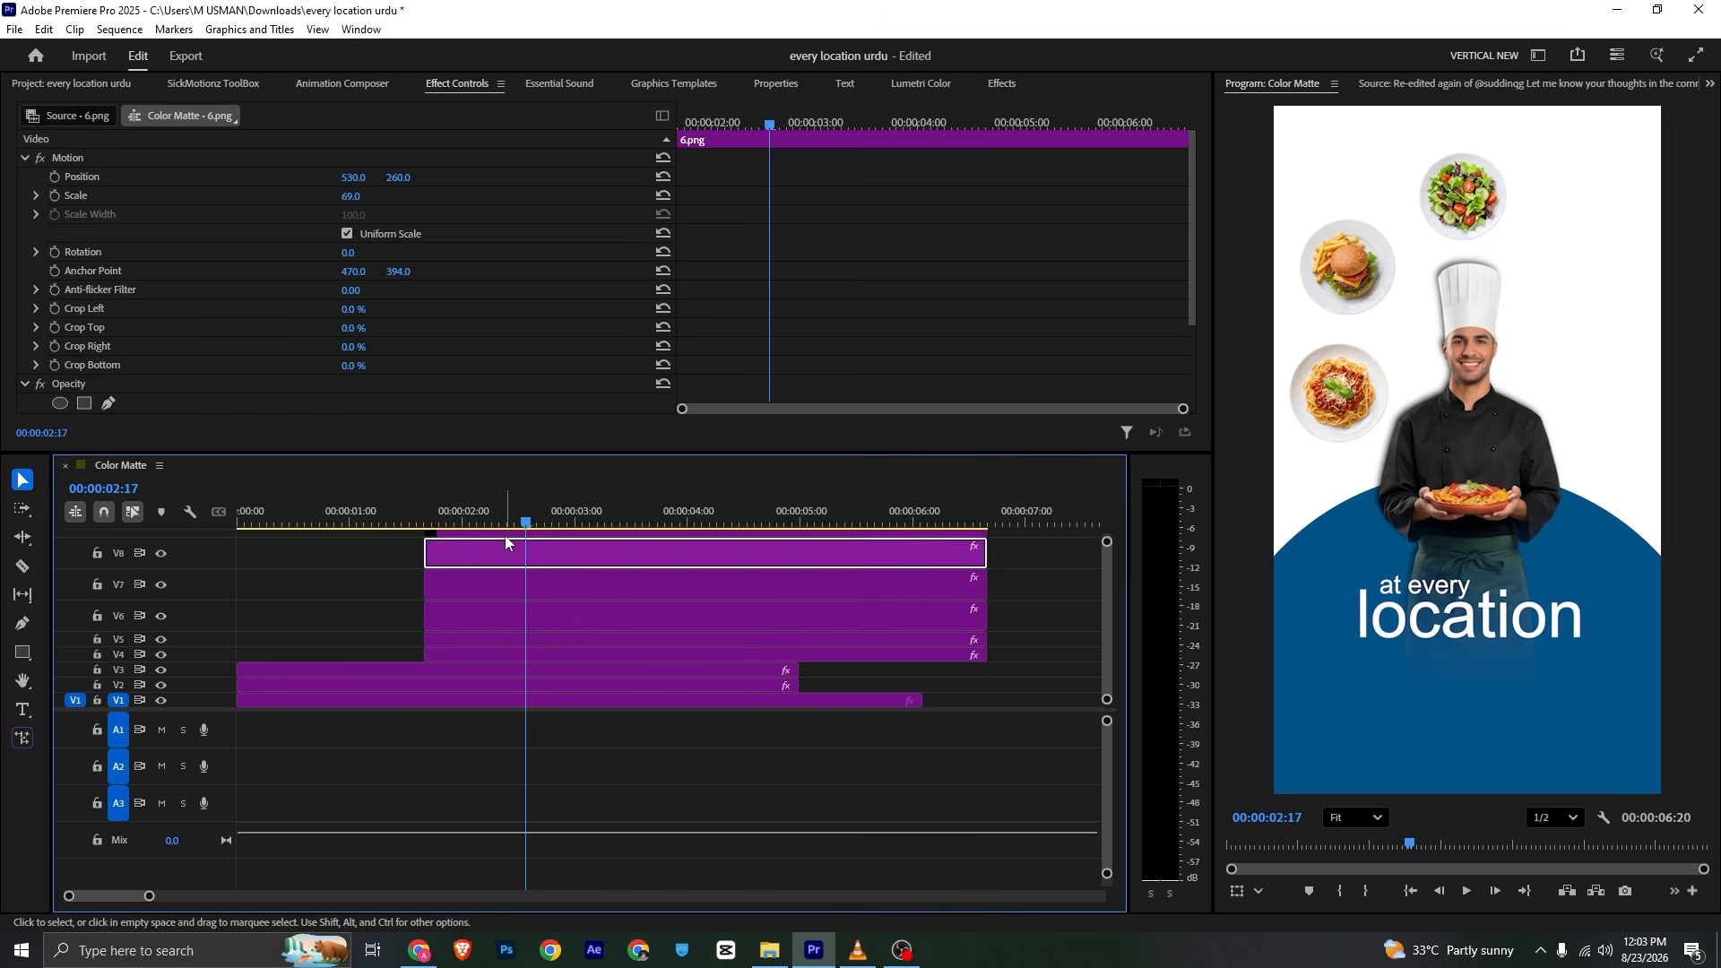
pyautogui.moveTo(361, 179); pyautogui.dragTo(578, 178)
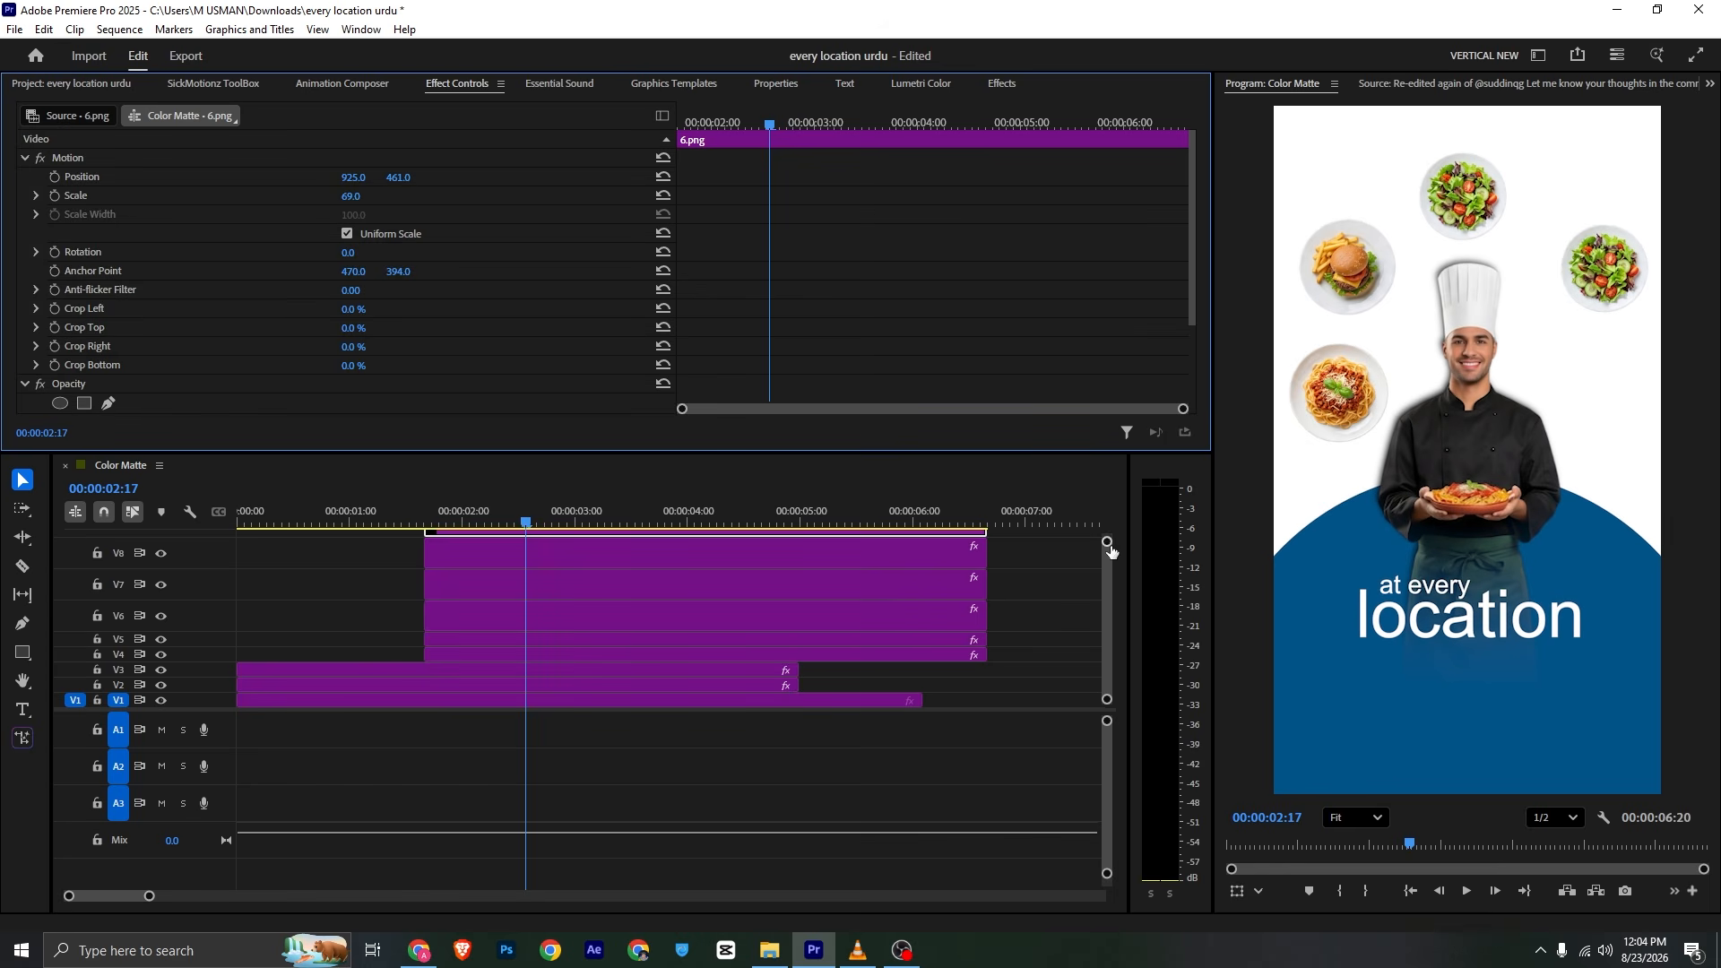
pyautogui.moveTo(1107, 543); pyautogui.dragTo(1107, 536)
pyautogui.moveTo(550, 614); pyautogui.dragTo(491, 554)
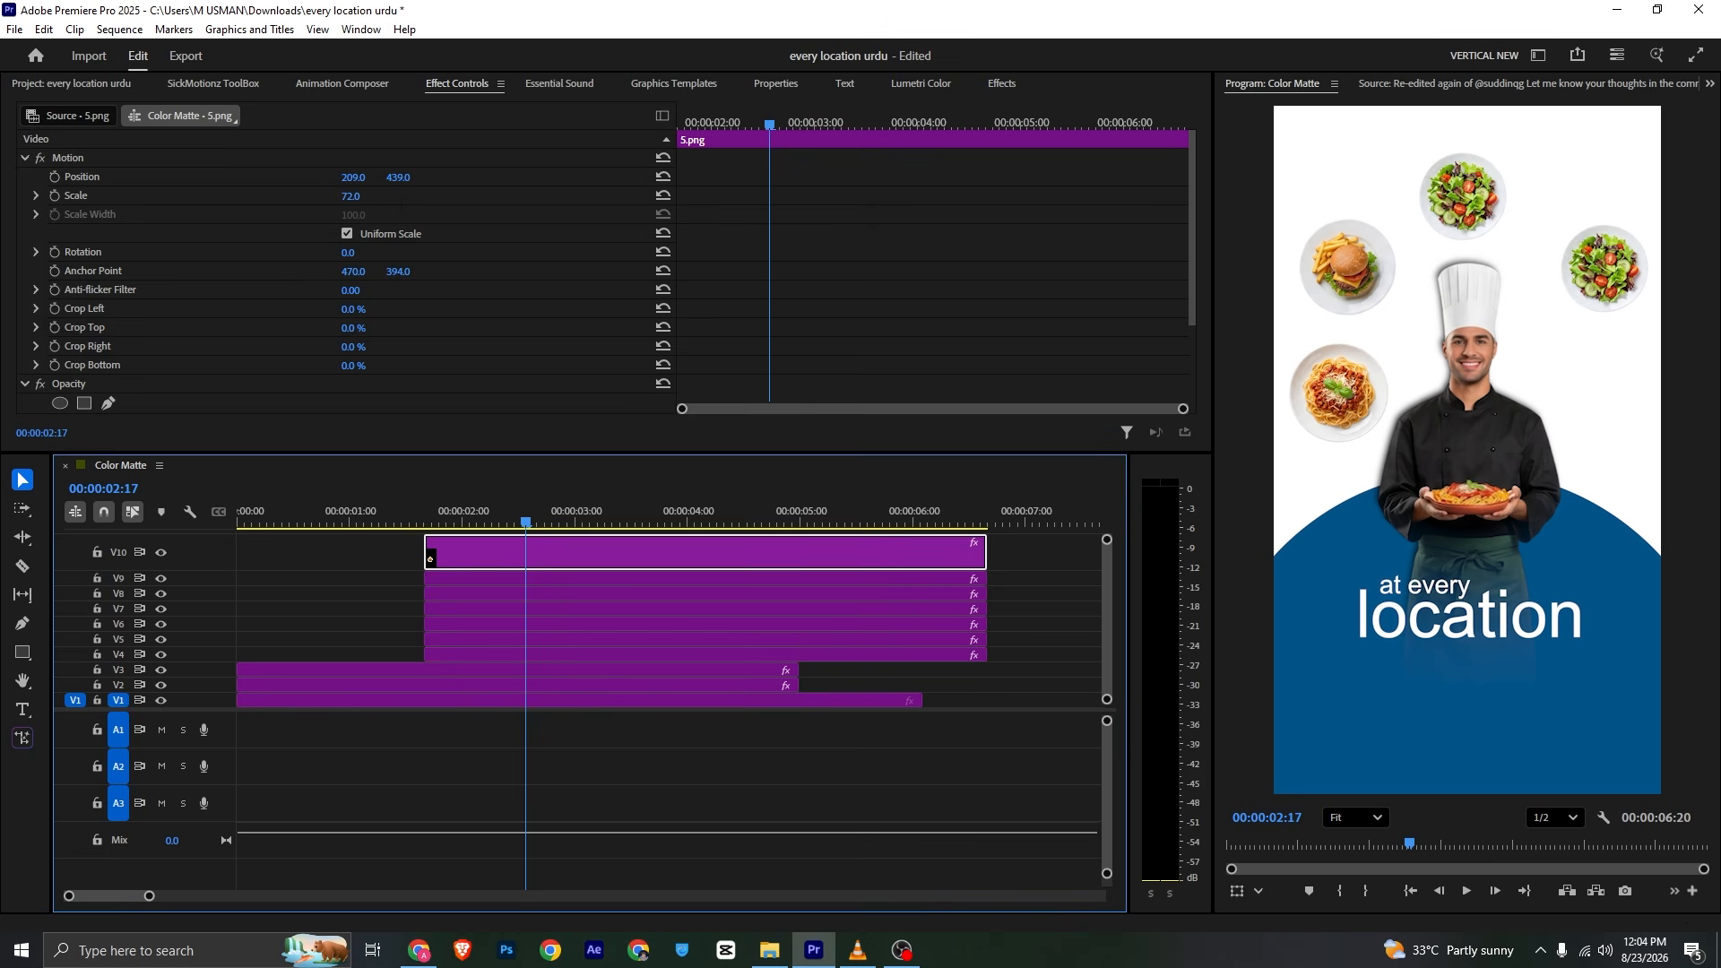
pyautogui.moveTo(398, 177); pyautogui.dragTo(993, 178)
pyautogui.moveTo(398, 178); pyautogui.dragTo(683, 178)
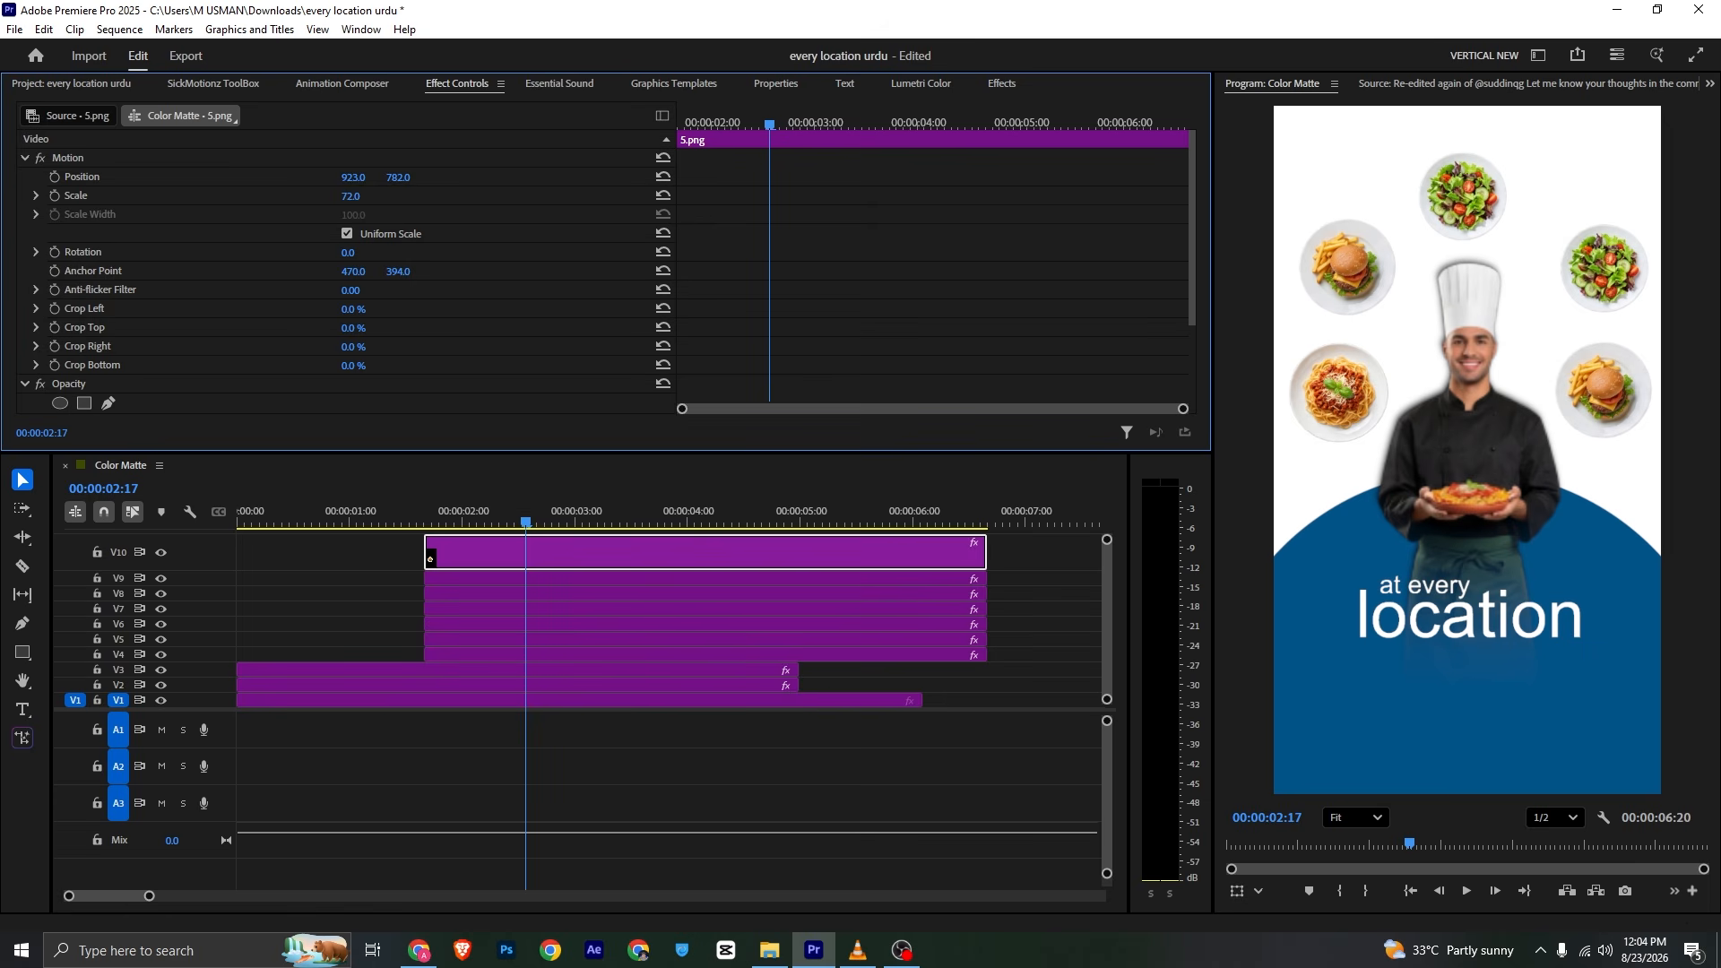
pyautogui.click(1005, 610)
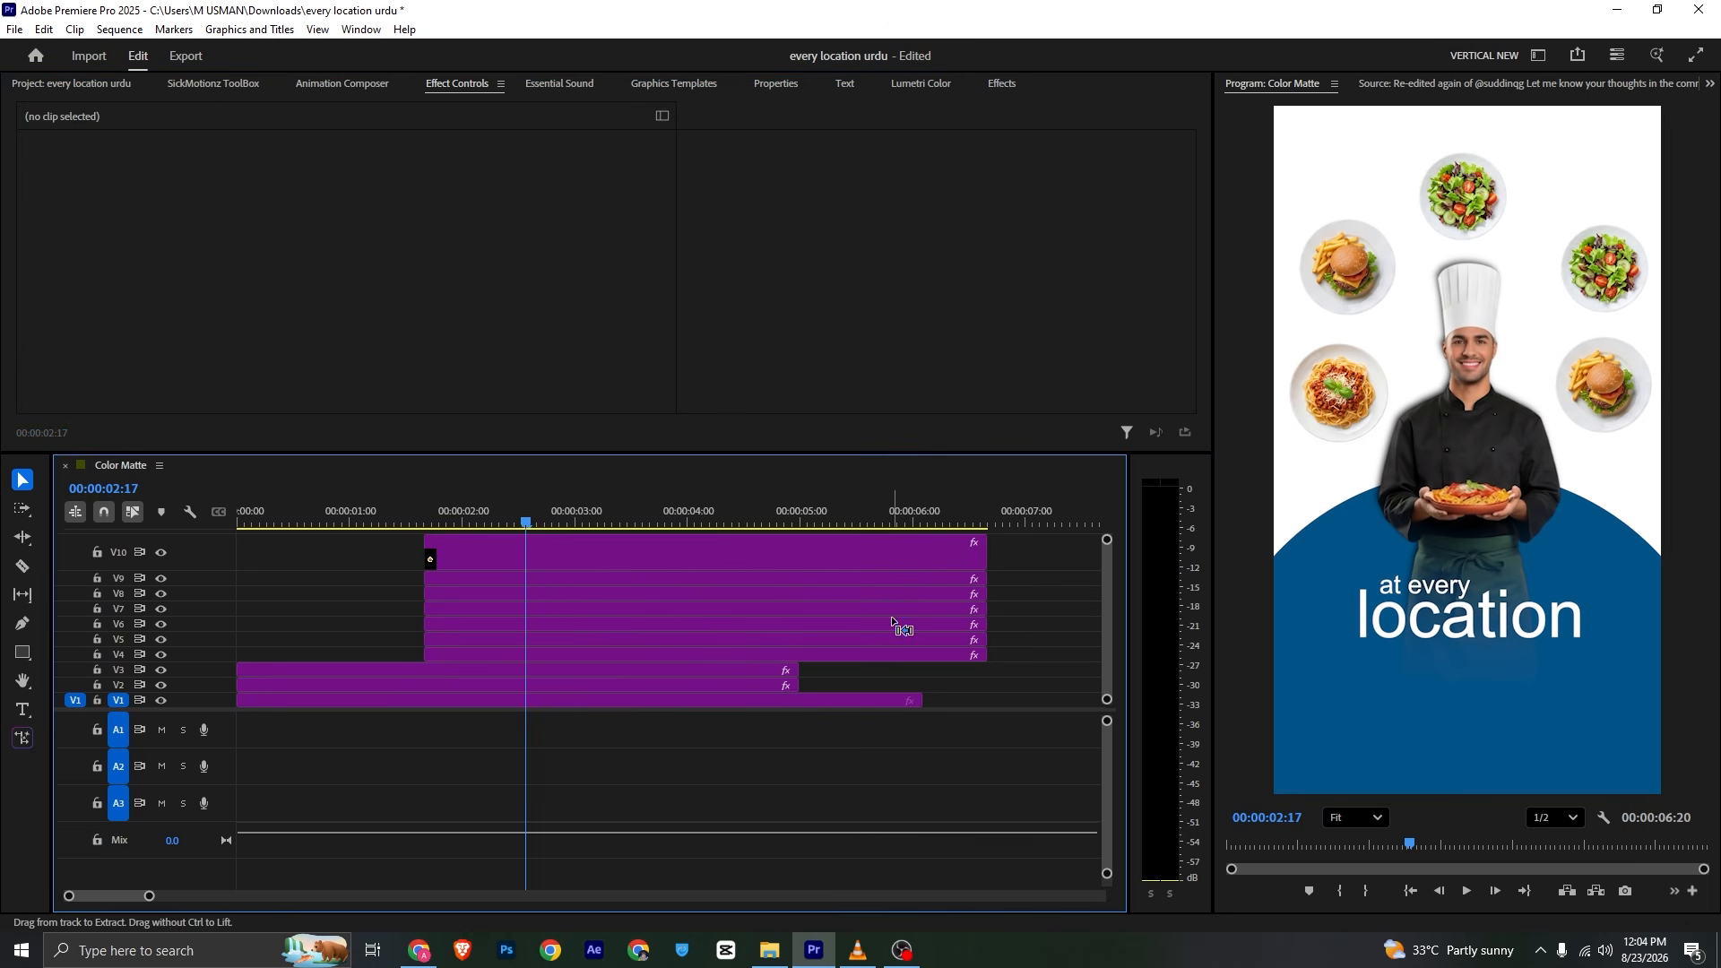
# Check in the VLC reference video how the plates and location pins are arranged and appear around the chef
pyautogui.click(856, 948)
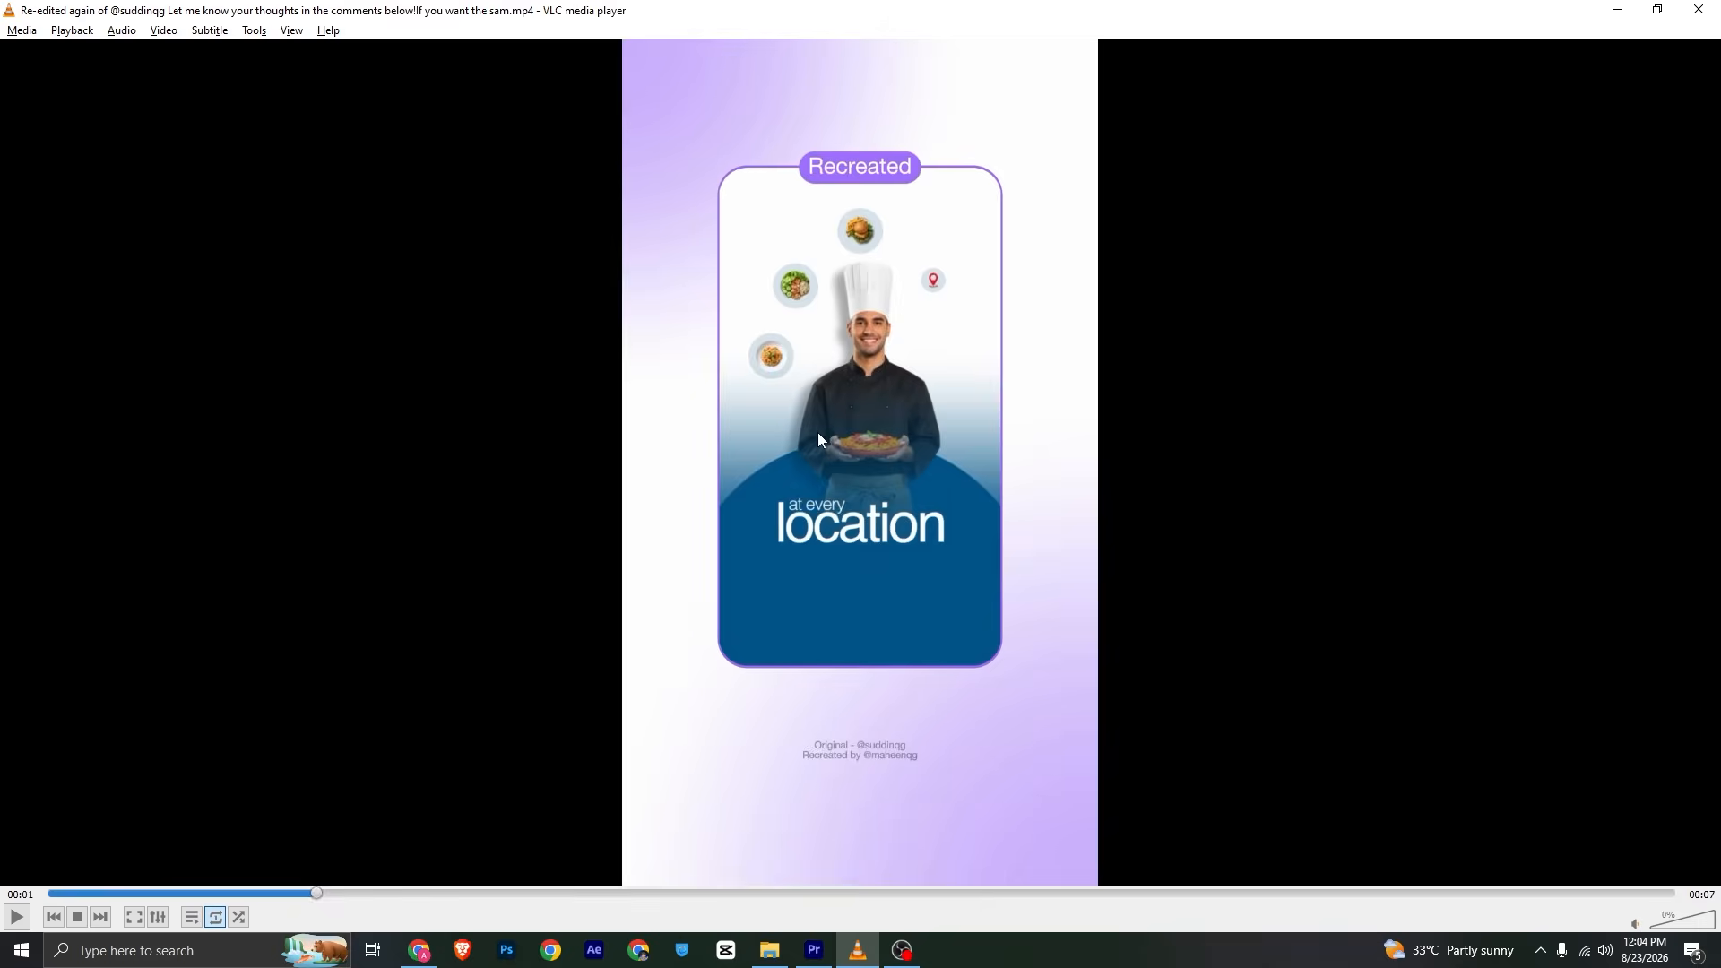
pyautogui.click(813, 951)
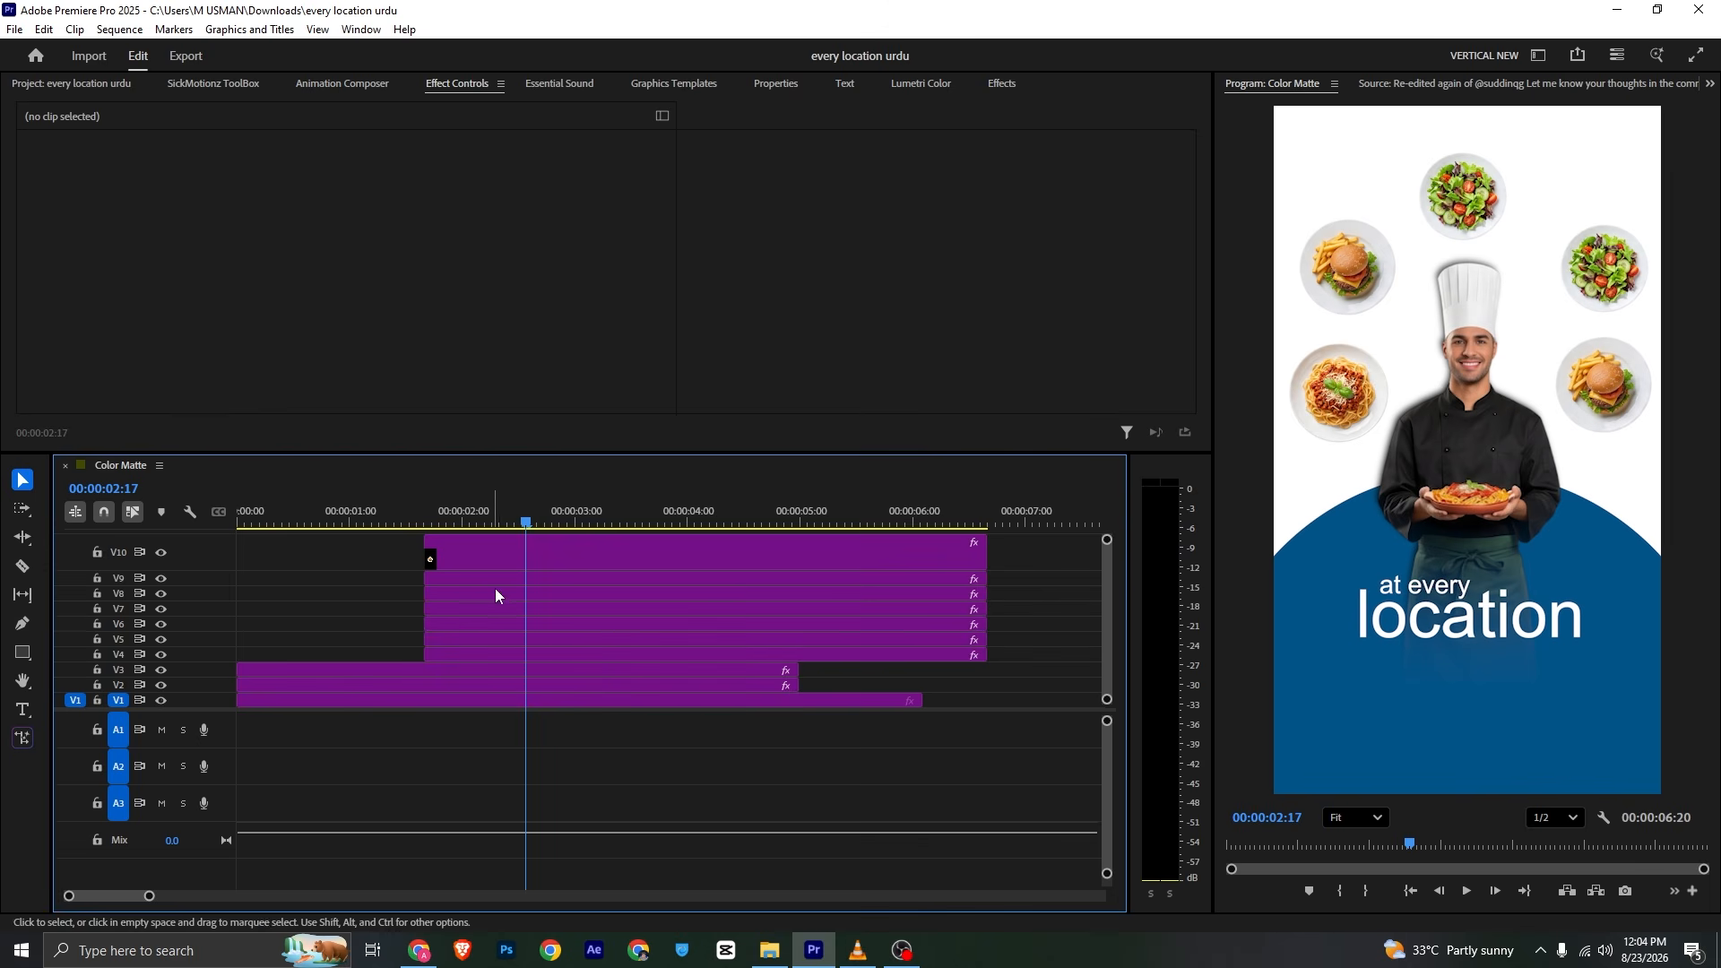
pyautogui.click(856, 949)
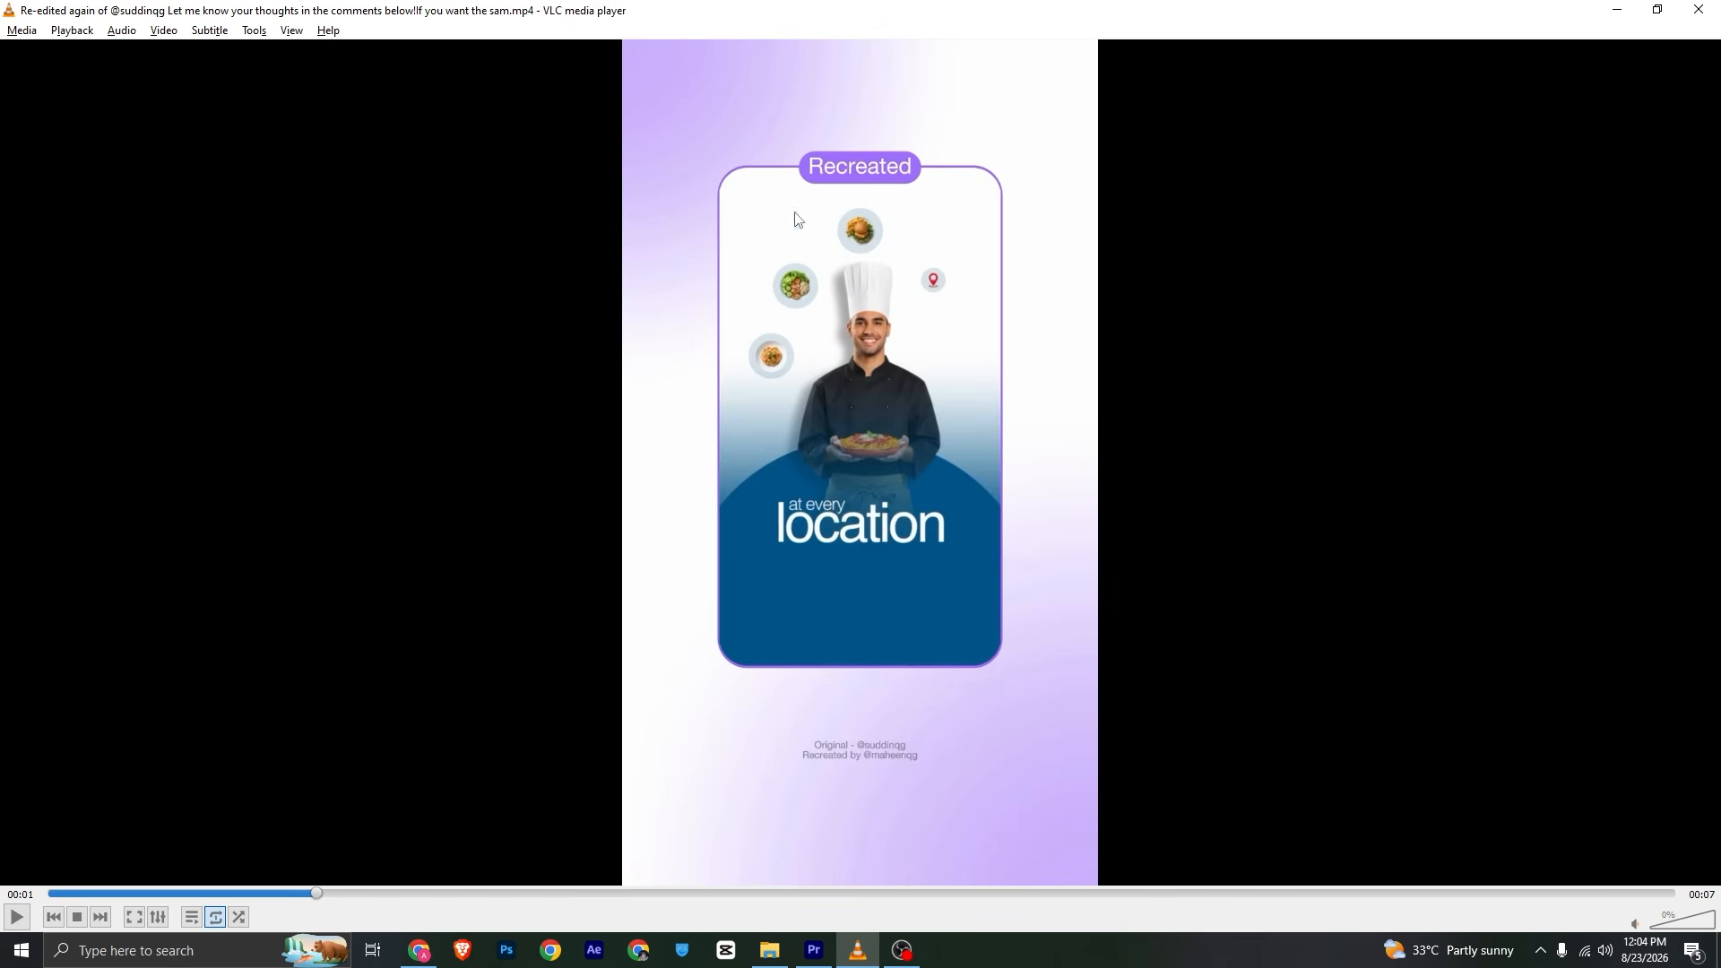
pyautogui.press('space')
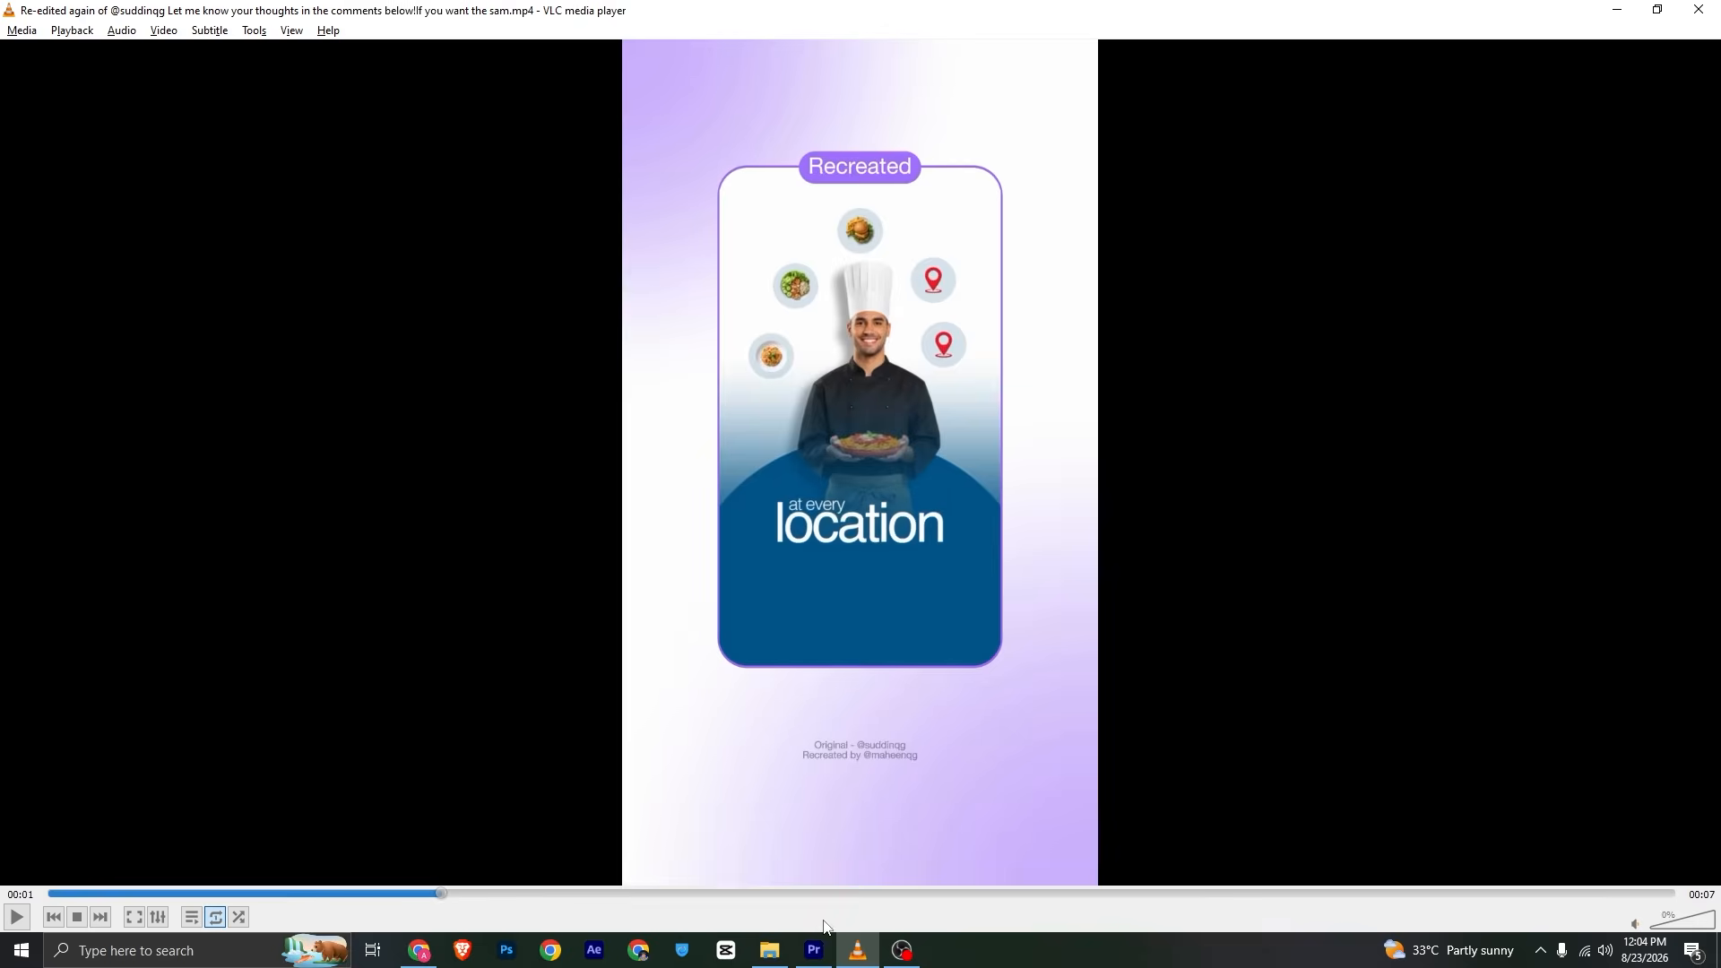
pyautogui.click(815, 949)
# Find the Drop Shadow effect in Premiere Pro and apply it to the 5.png clip on track V10
pyautogui.click(484, 547)
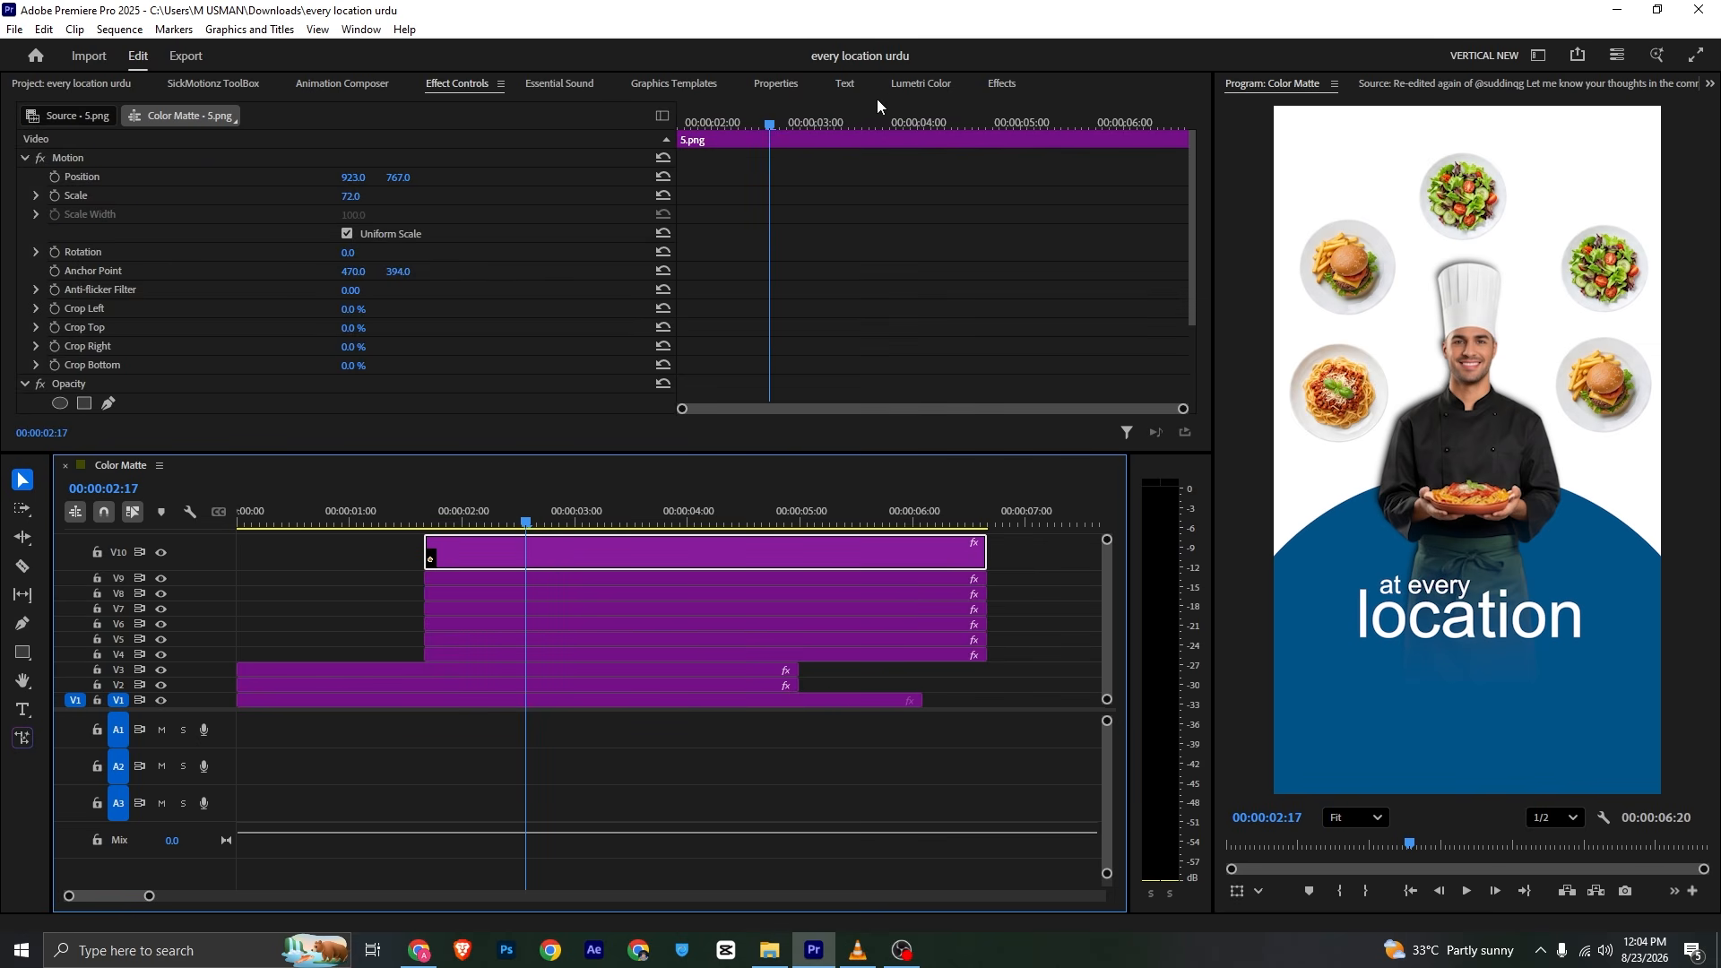
pyautogui.click(1002, 84)
pyautogui.click(87, 114)
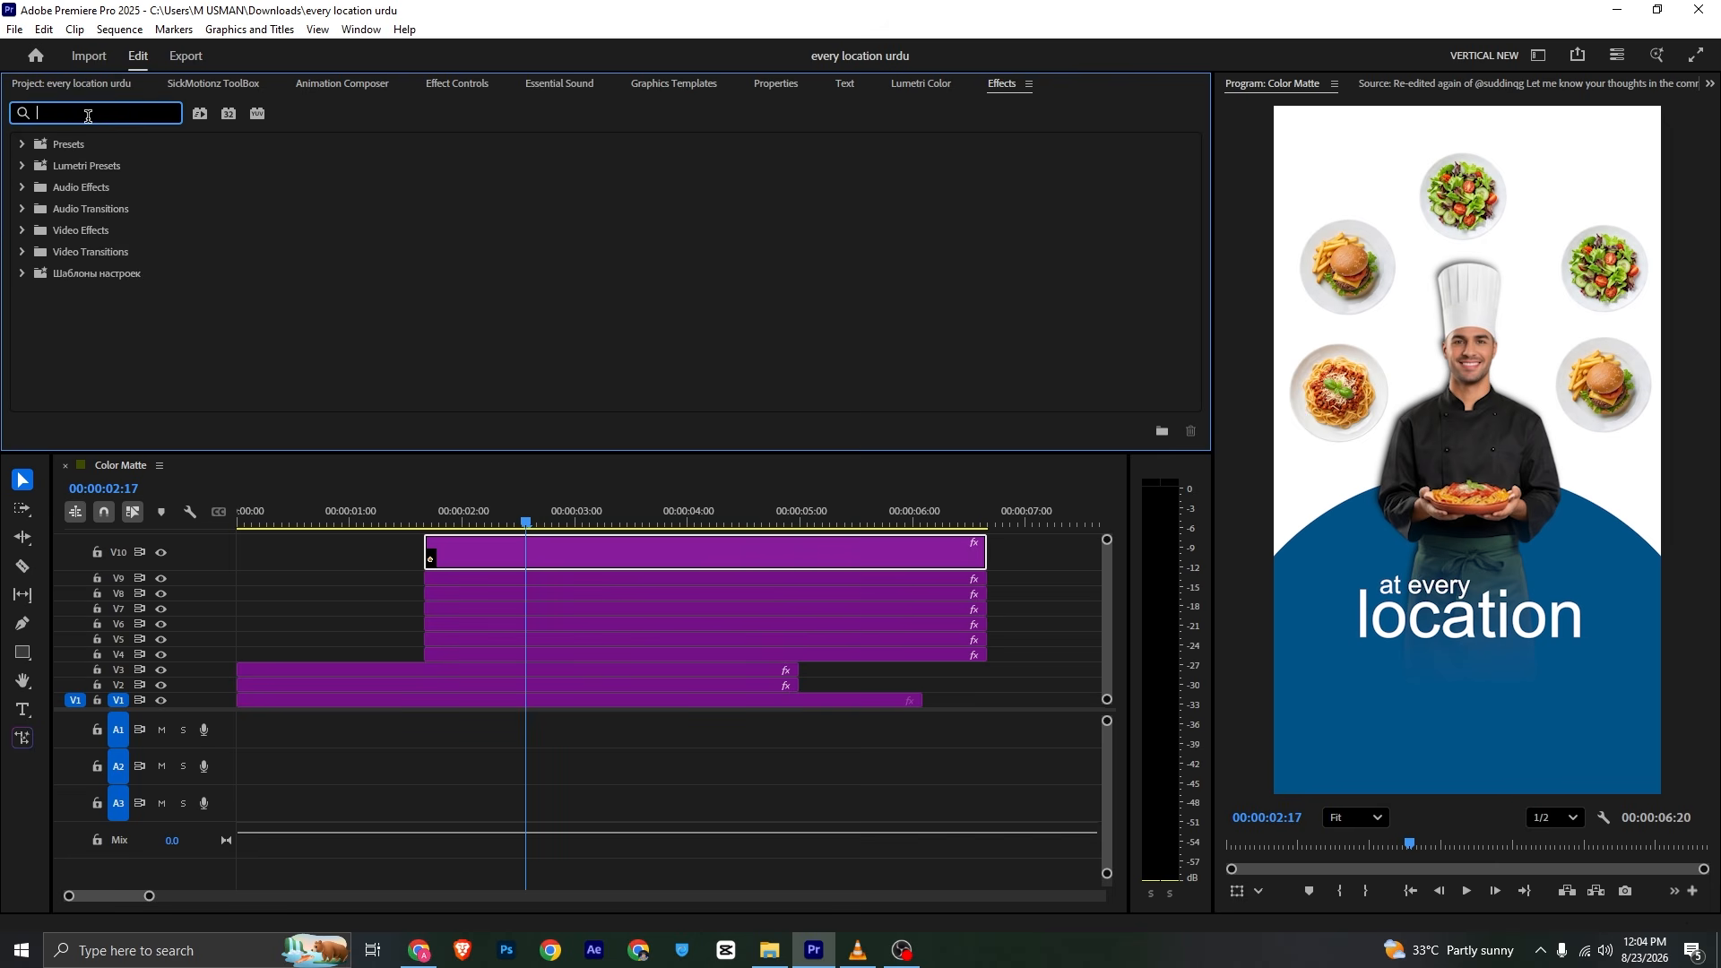
pyautogui.write('s')
pyautogui.press('BackSpace')
pyautogui.write('d')
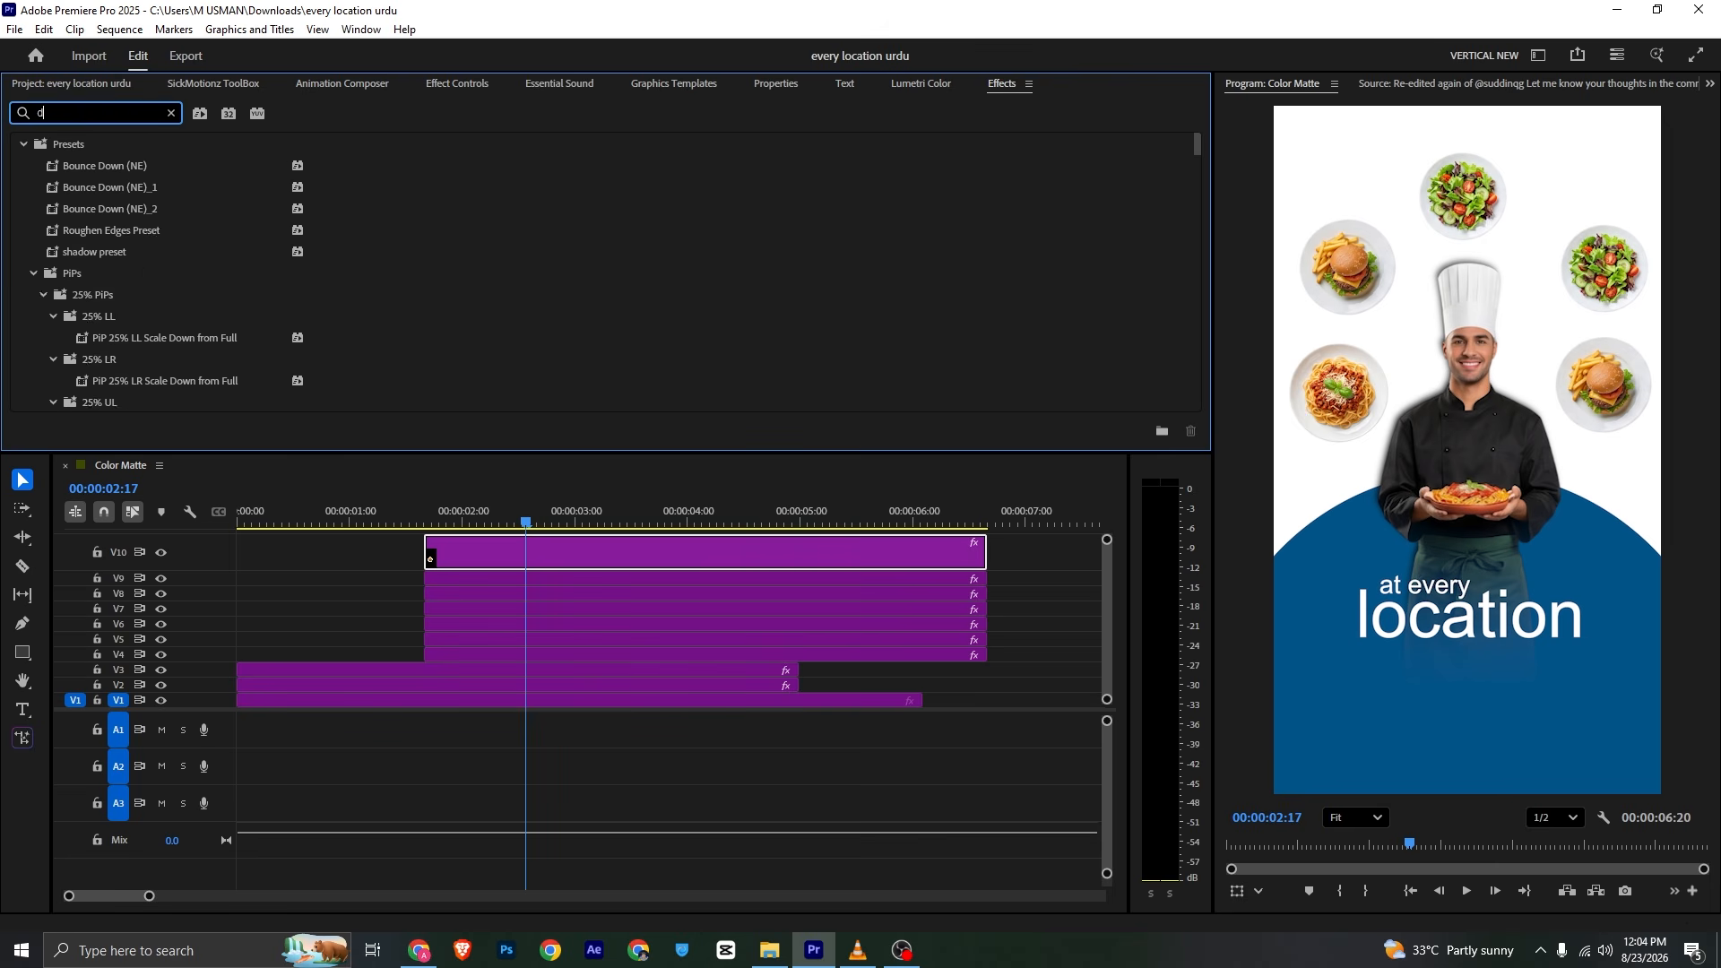
pyautogui.write('rop')
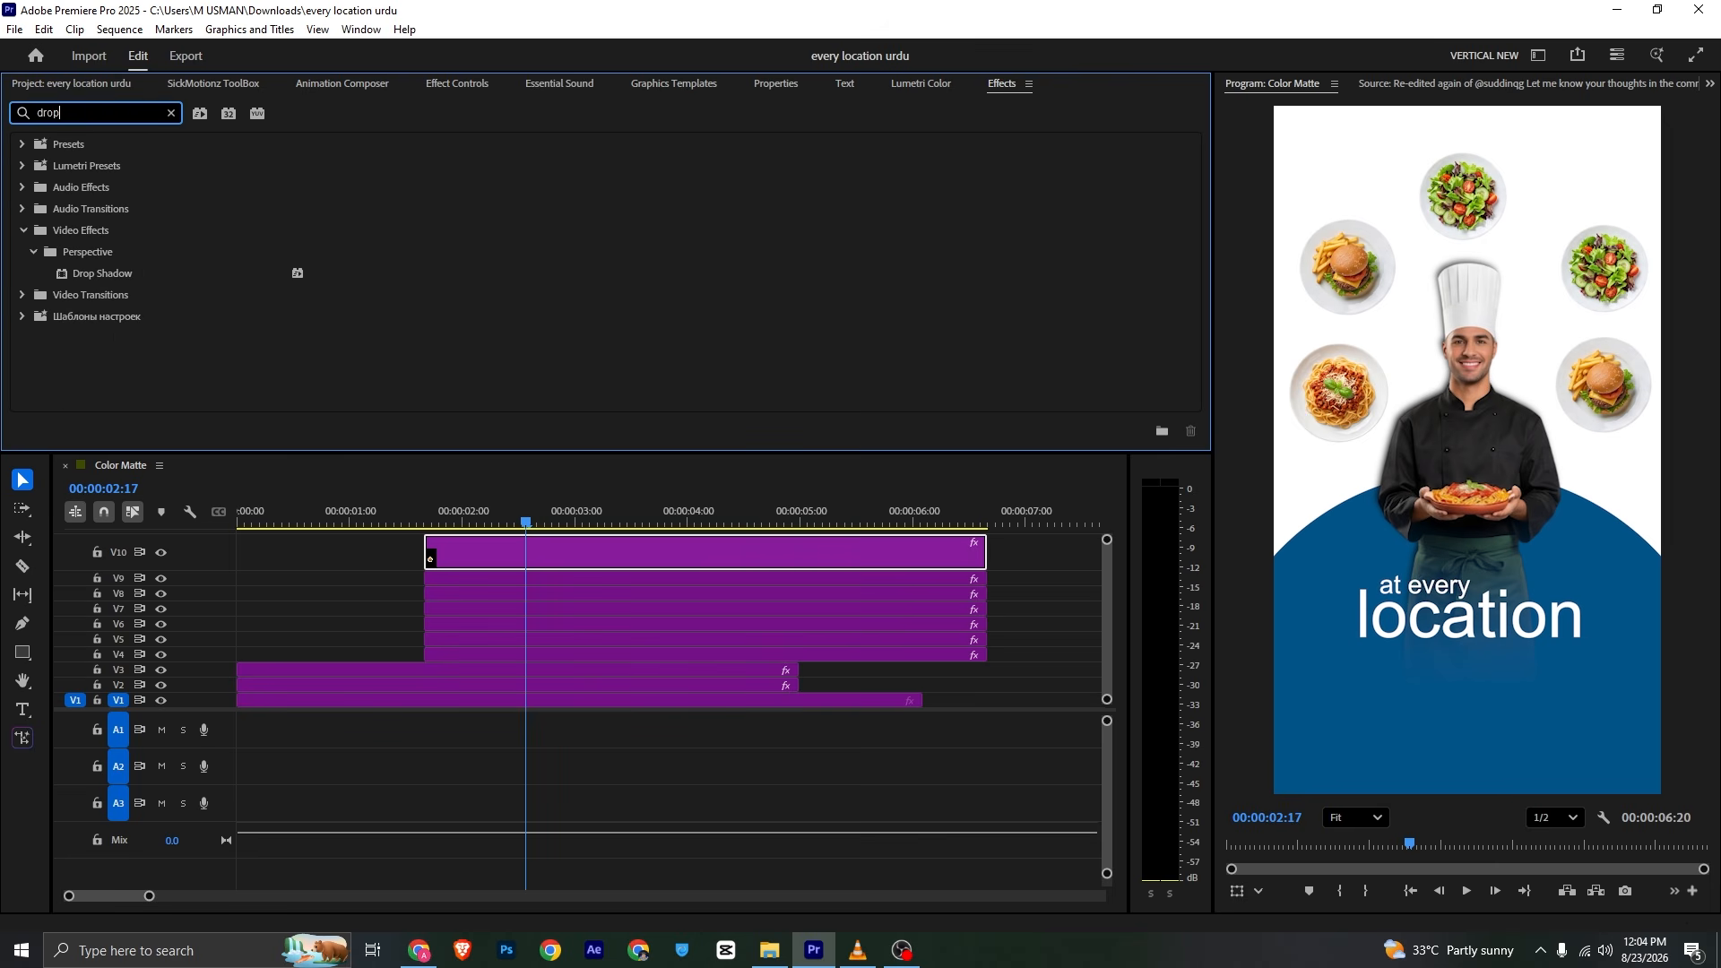
pyautogui.click(36, 280)
pyautogui.moveTo(492, 443); pyautogui.dragTo(564, 561)
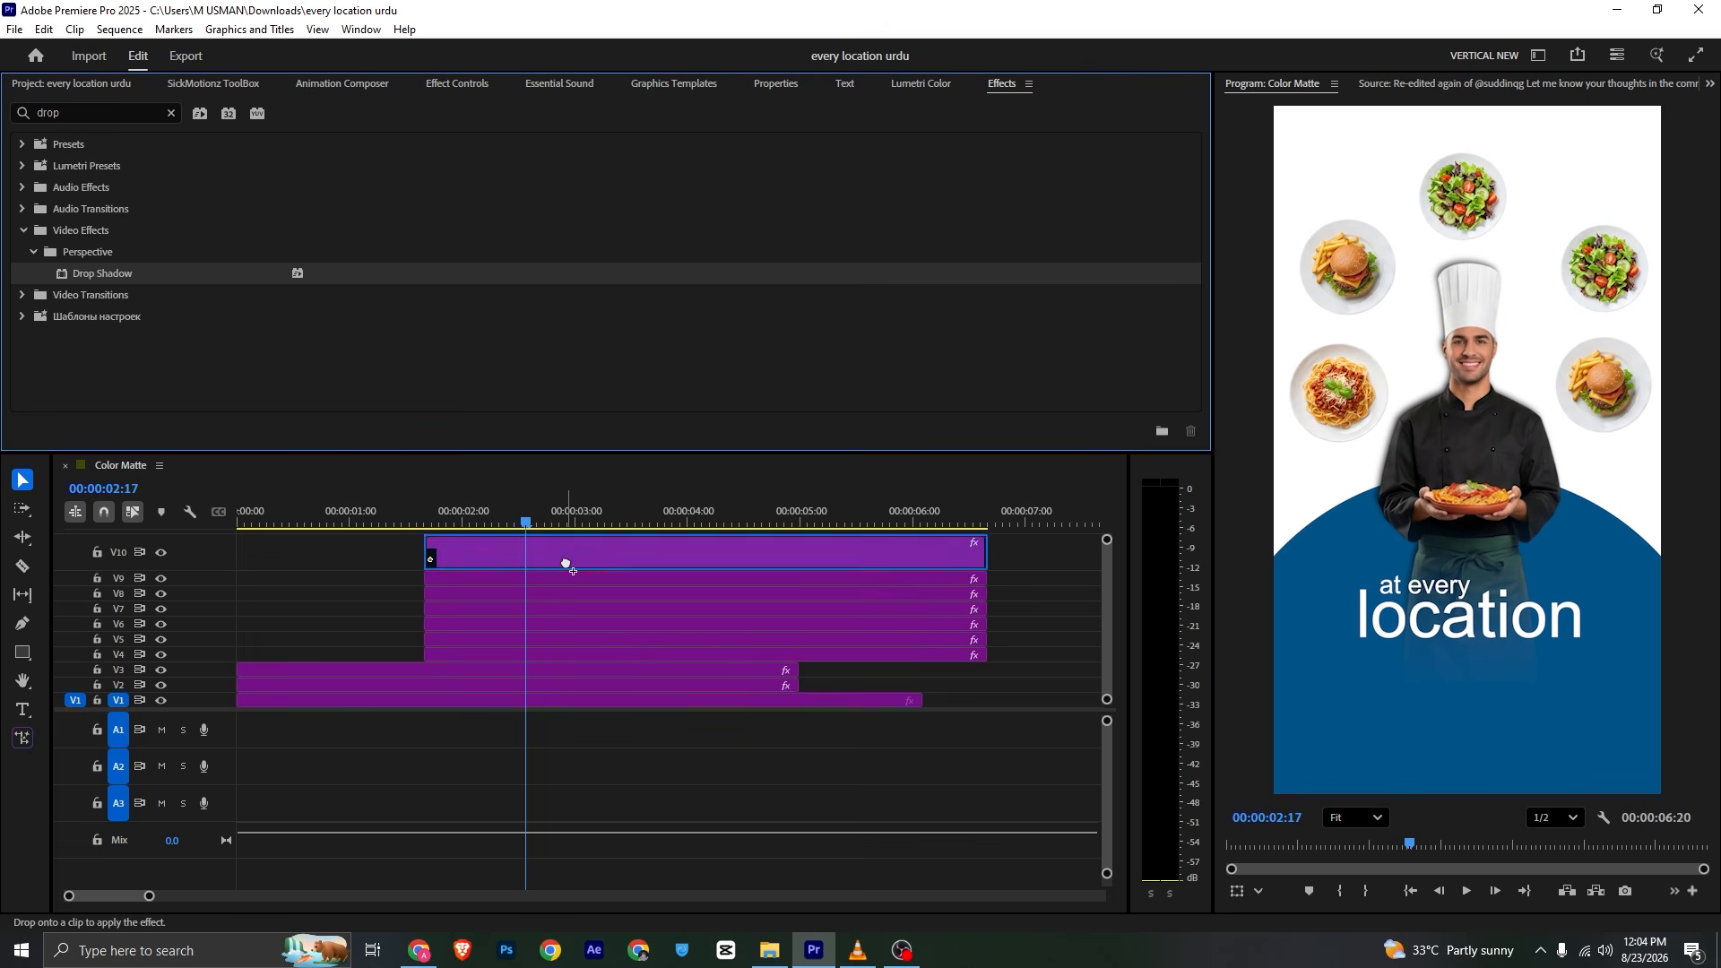
# Set the V10 plate's Drop Shadow opacity to 100% and its softness to 126
pyautogui.click(422, 83)
pyautogui.scroll(-3, 238, 240)
pyautogui.scroll(-1, 239, 240)
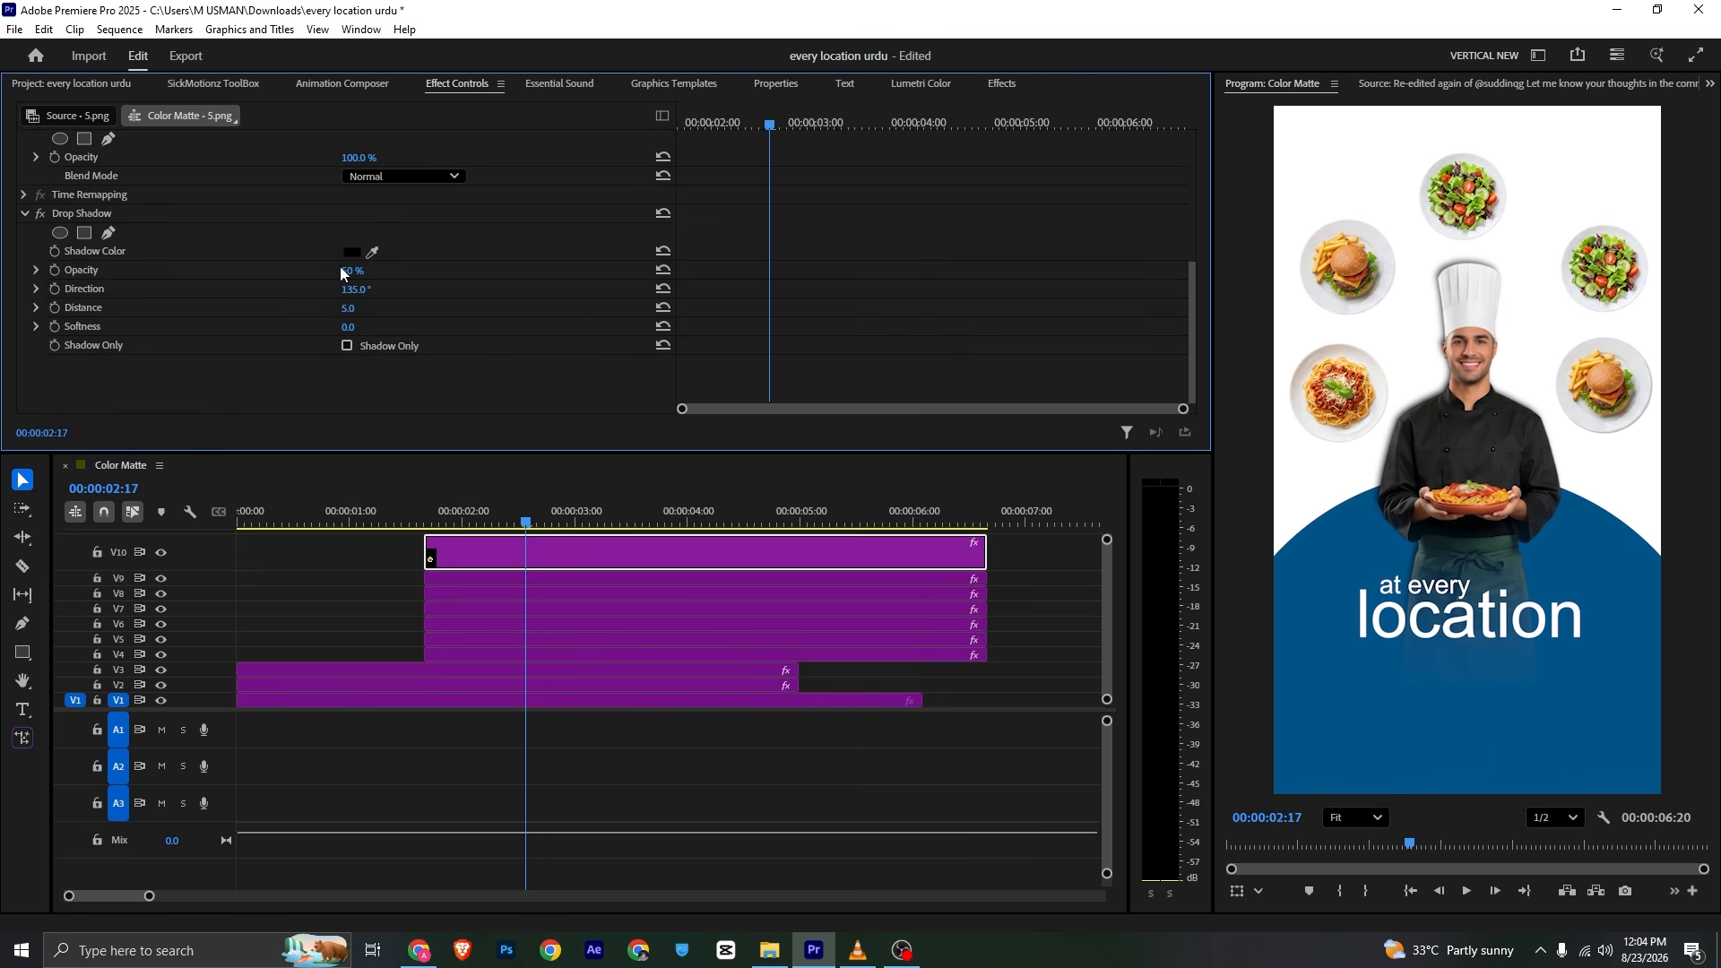
pyautogui.moveTo(354, 270); pyautogui.dragTo(399, 271)
pyautogui.moveTo(347, 326); pyautogui.dragTo(385, 326)
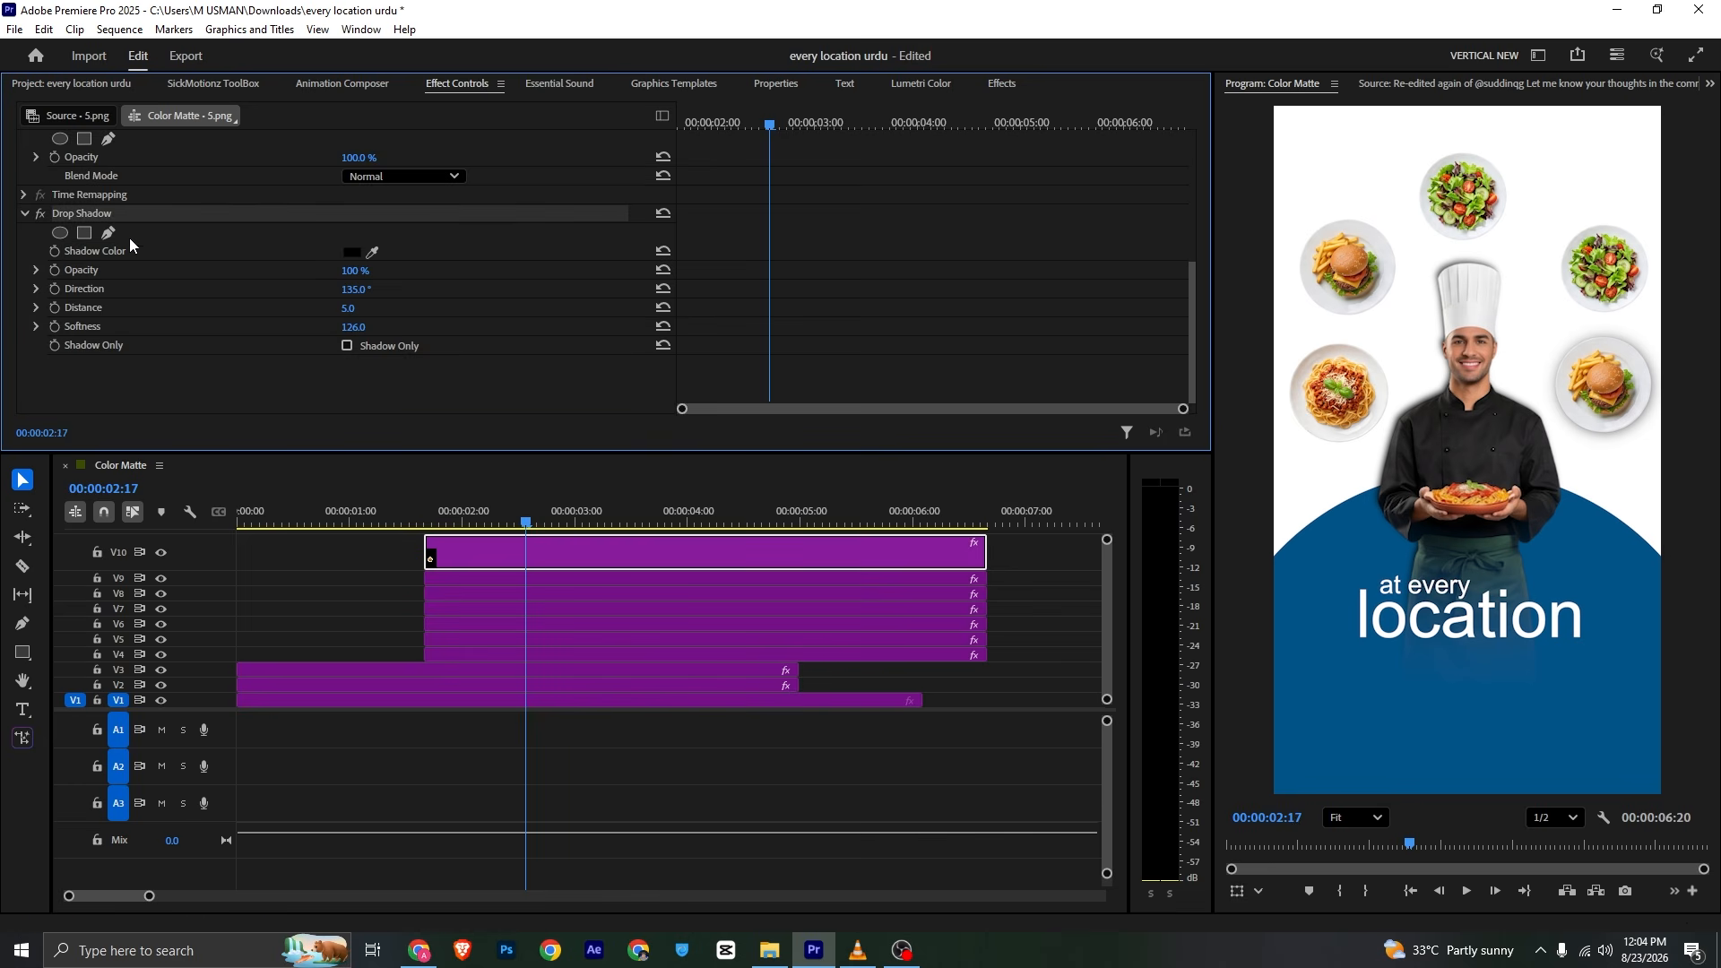
# Copy the Drop Shadow from the V10 plate to the plates on tracks V6 to V9 and the "location" text on V5
pyautogui.keyDown('ctrl'); pyautogui.click(531, 580); pyautogui.keyUp('ctrl')
pyautogui.keyDown('ctrl'); pyautogui.click(537, 607); pyautogui.keyUp('ctrl')
pyautogui.keyDown('ctrl'); pyautogui.click(541, 593); pyautogui.keyUp('ctrl')
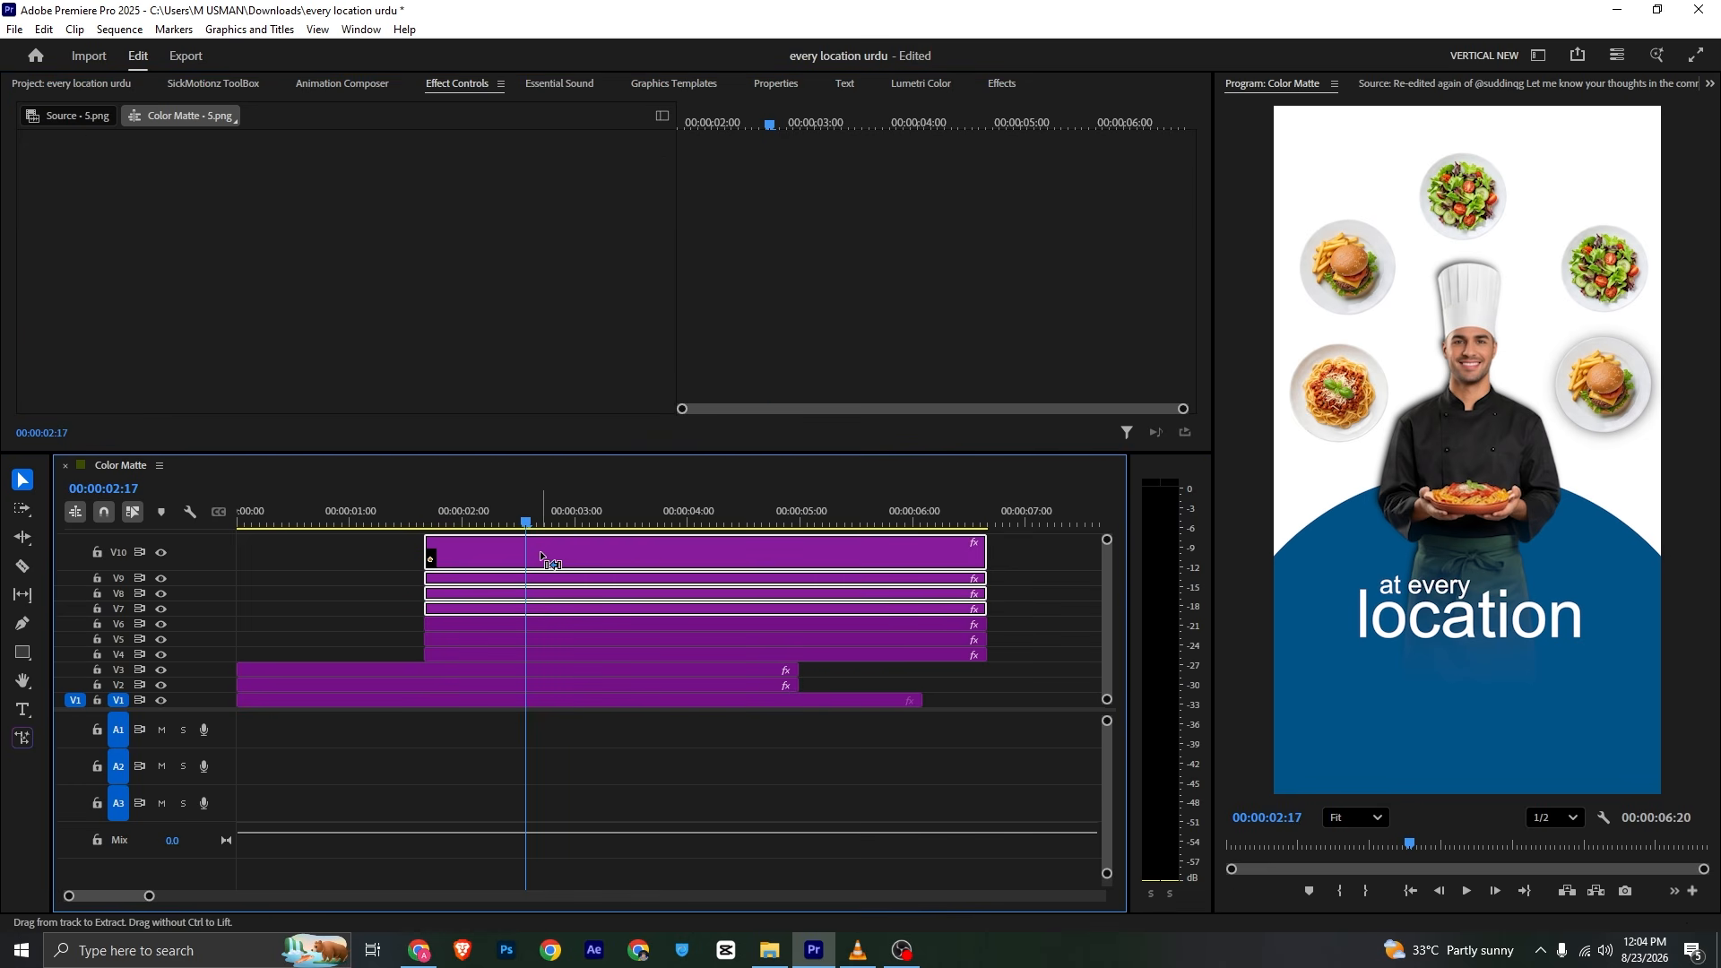
pyautogui.keyDown('ctrl'); pyautogui.click(975, 625); pyautogui.keyUp('ctrl')
pyautogui.keyDown('ctrl'); pyautogui.click(978, 640); pyautogui.keyUp('ctrl')
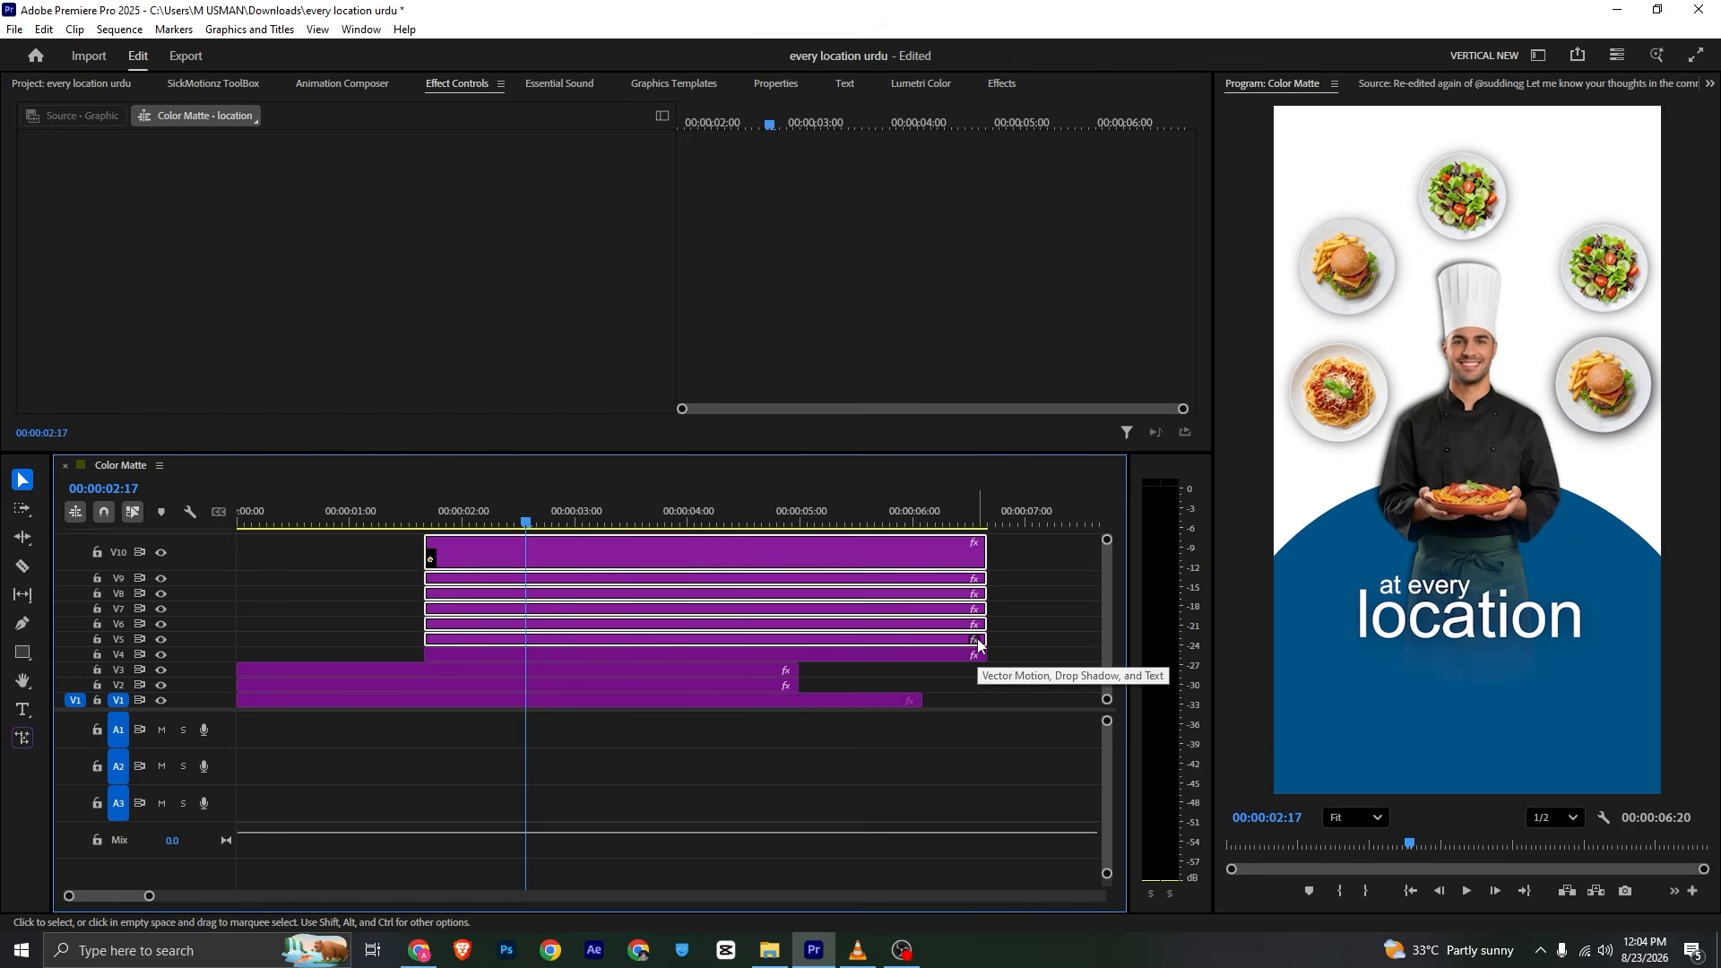
pyautogui.click(1008, 572)
# Hide and show the "at every" text track at 00:00:01:20 to identify its layer
pyautogui.moveTo(422, 519); pyautogui.dragTo(424, 520)
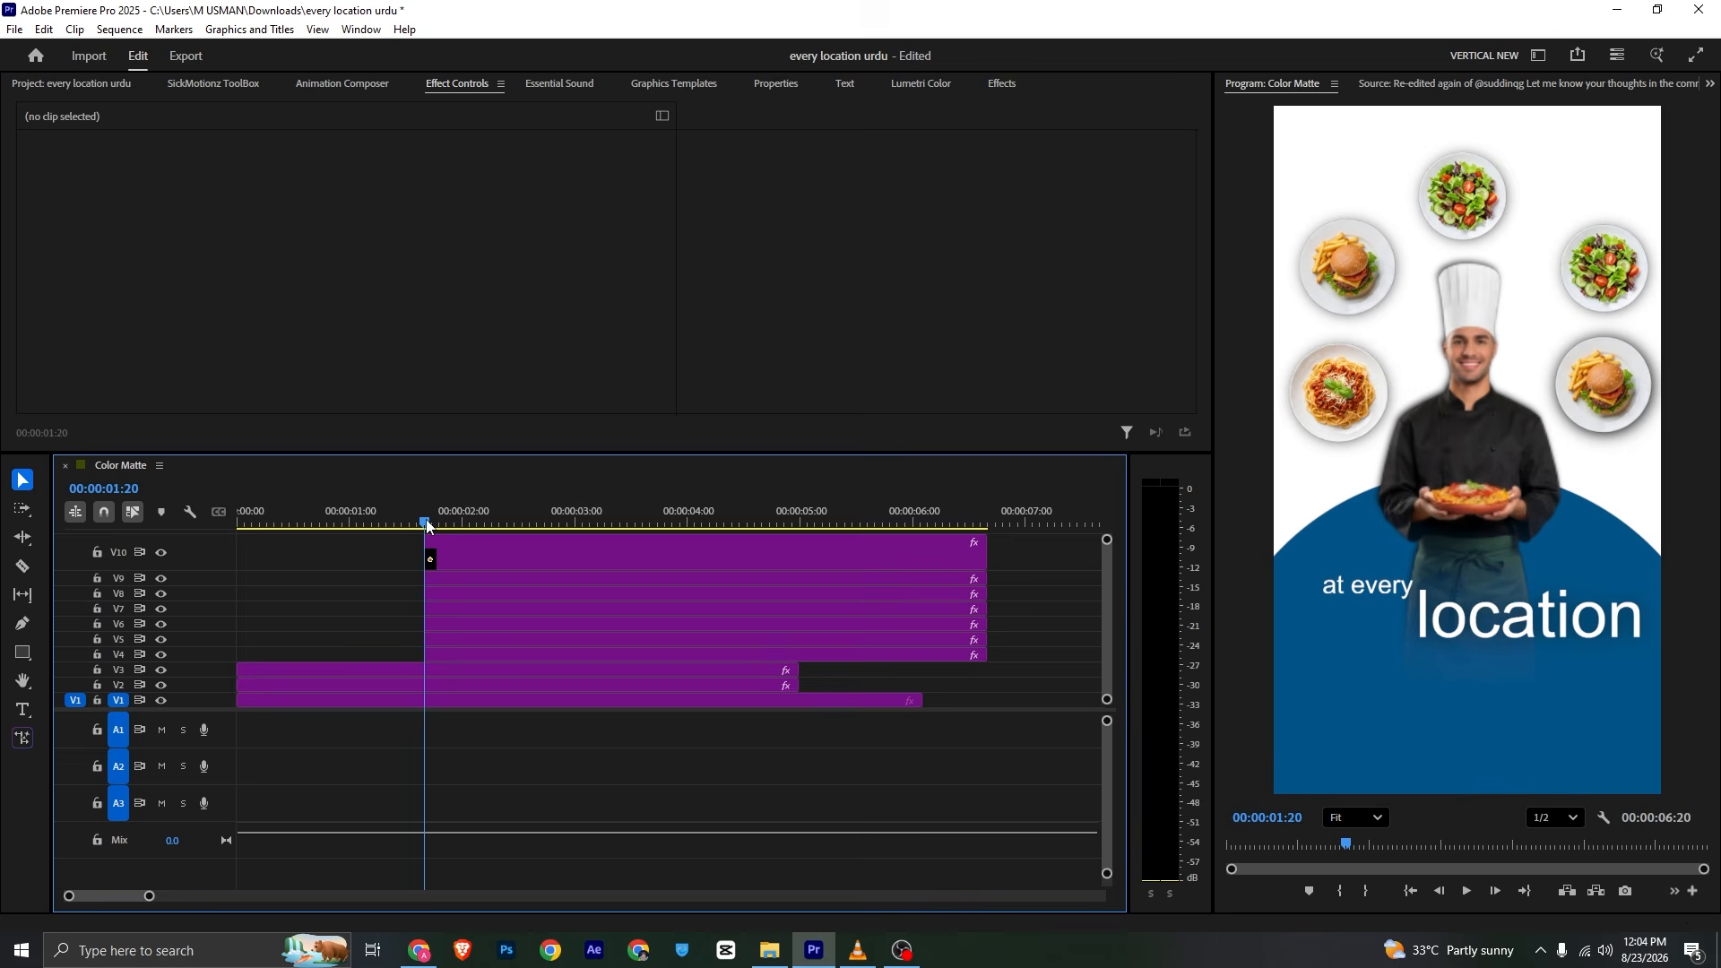
pyautogui.click(161, 669)
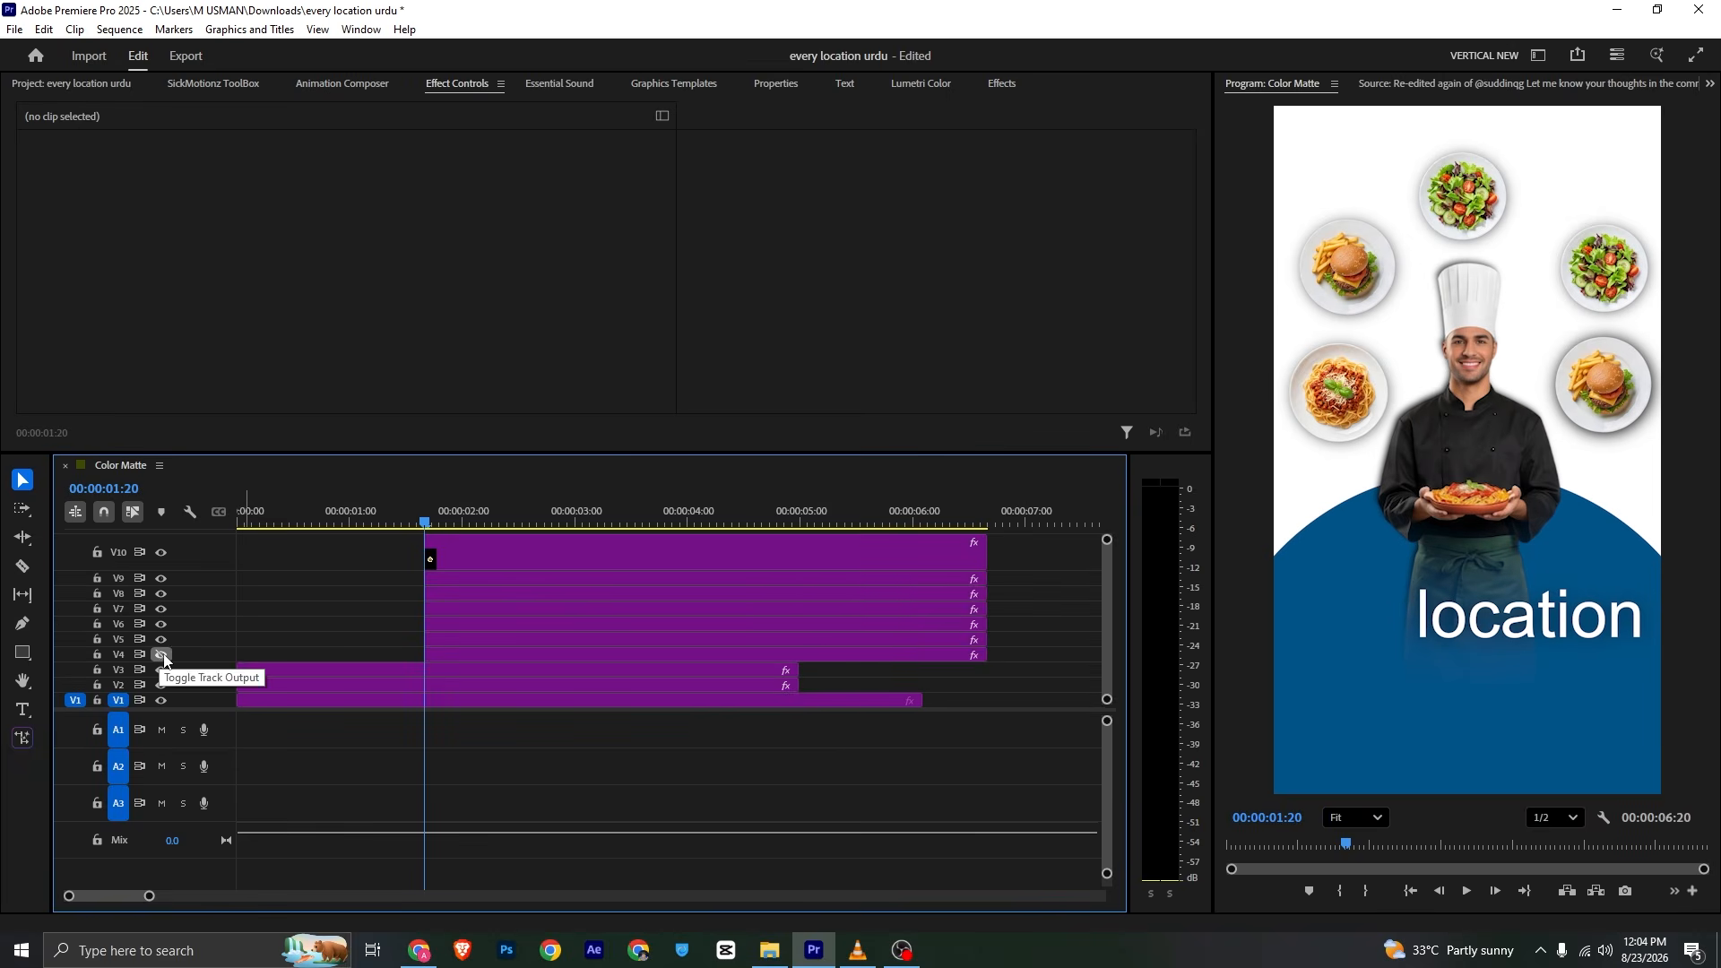
pyautogui.click(161, 669)
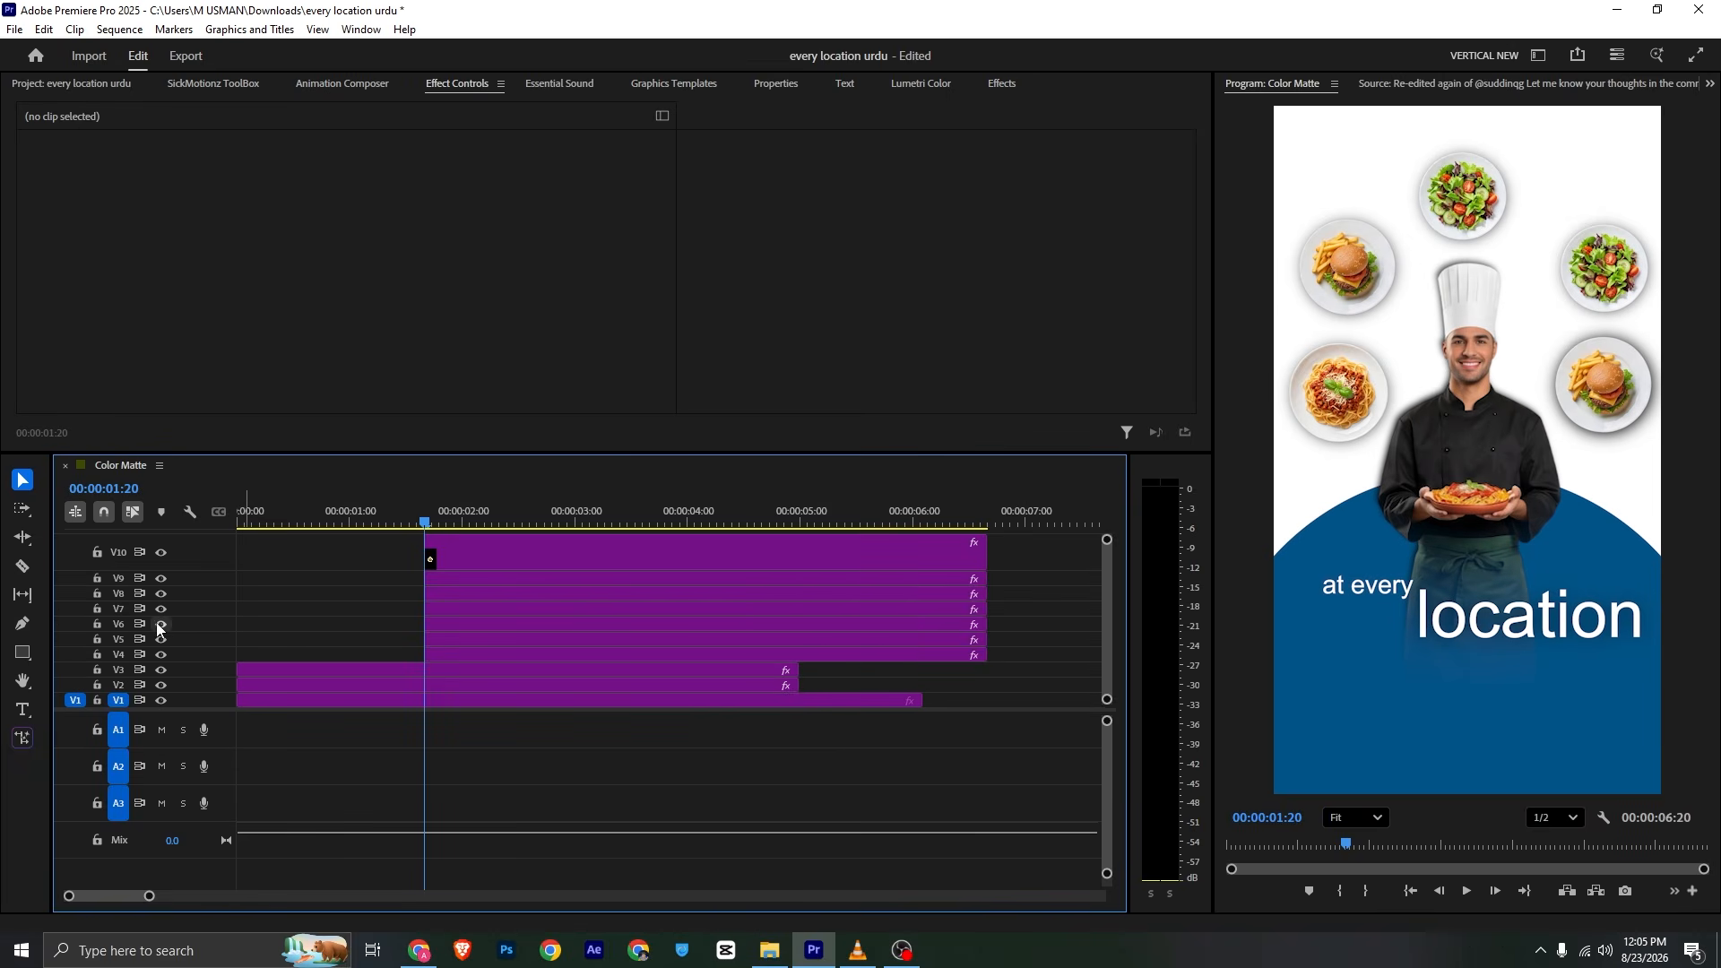
# Stagger the plate clips on tracks V7 to V10 so each starts slightly after the one below, play the result and save the project
pyautogui.click(471, 625)
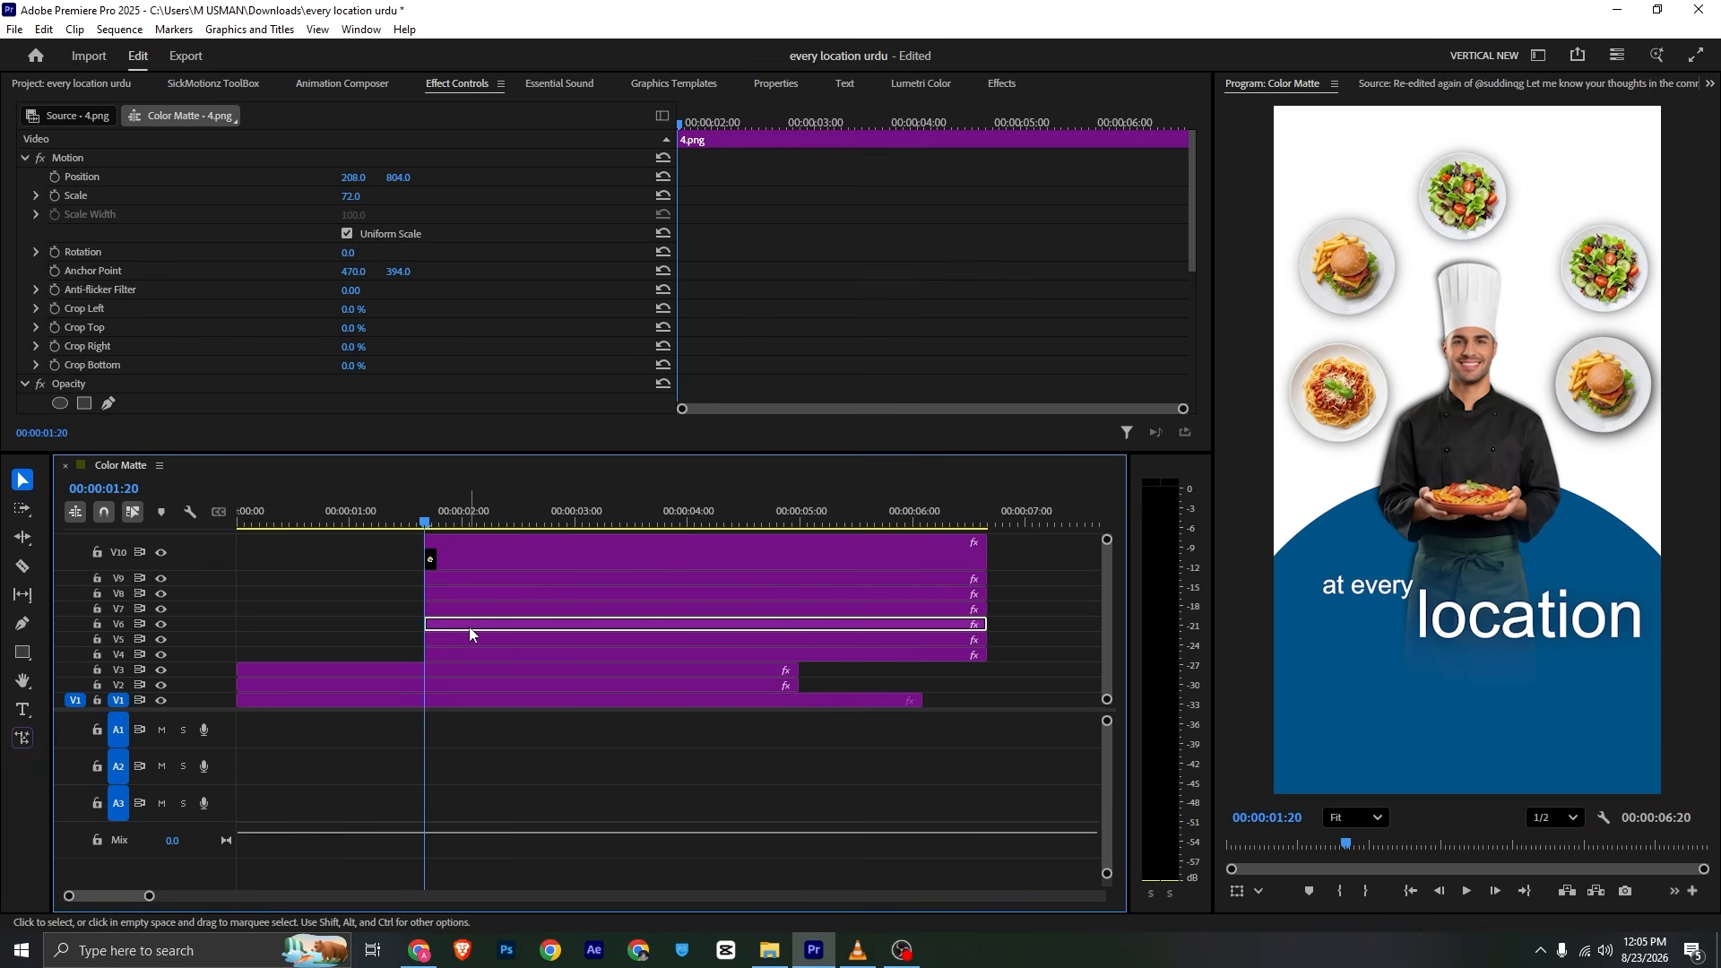
pyautogui.moveTo(448, 606); pyautogui.dragTo(611, 563)
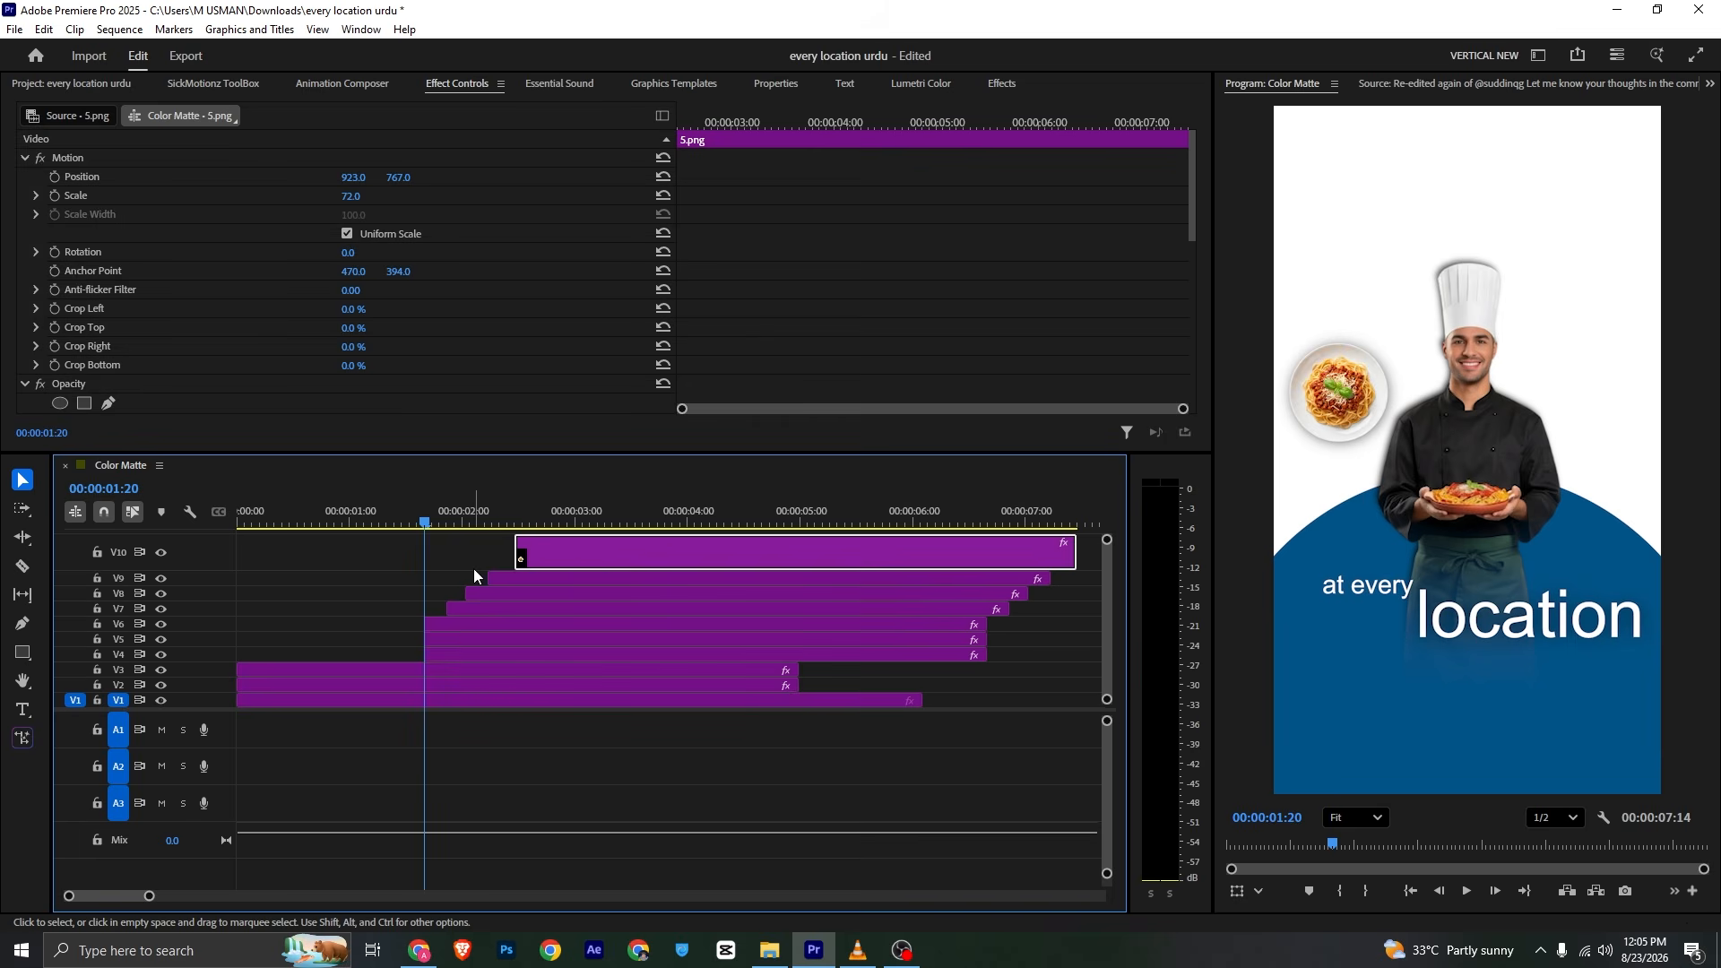
pyautogui.press('space')
pyautogui.hotkey('ctrl', 's')
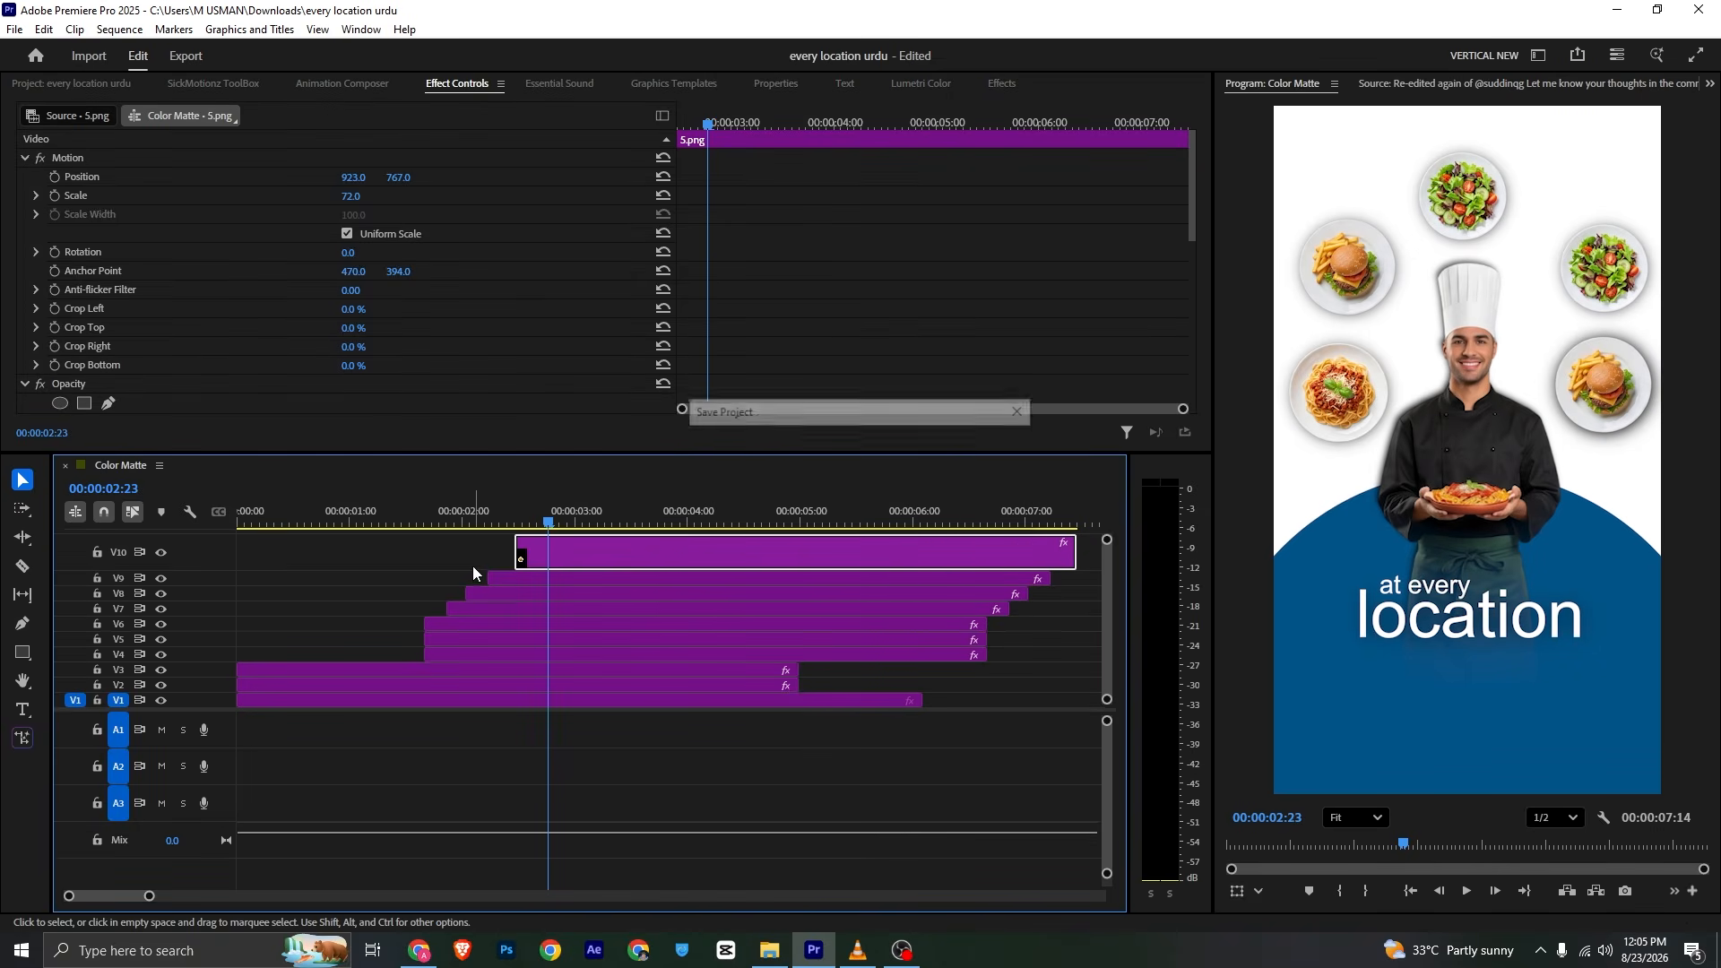
# Widen the plates' stagger so the clips on V7 to V10 start at about 2.0, 2.5, 2.9 and 3.3 seconds
pyautogui.moveTo(468, 609); pyautogui.dragTo(513, 602)
pyautogui.moveTo(549, 596); pyautogui.dragTo(699, 567)
pyautogui.moveTo(599, 583); pyautogui.dragTo(619, 576)
# Play the staggered plates from about 00:00:01:20 and compare the timing with the reference video in VLC
pyautogui.click(427, 526)
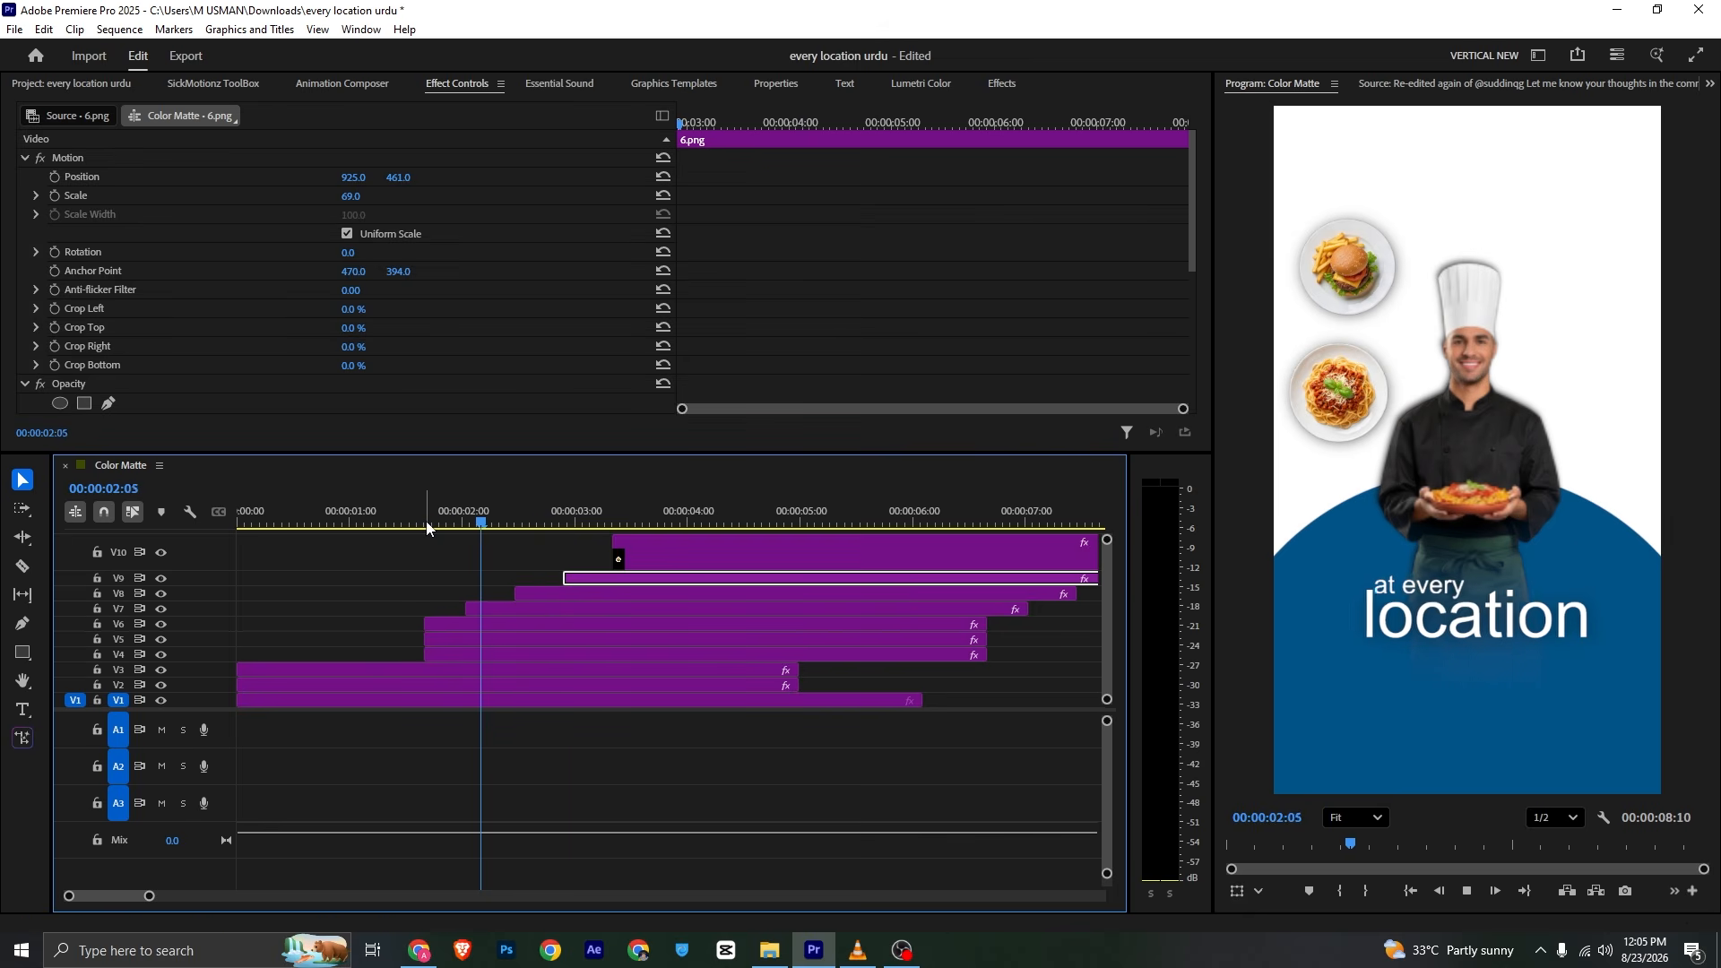
pyautogui.press('space')
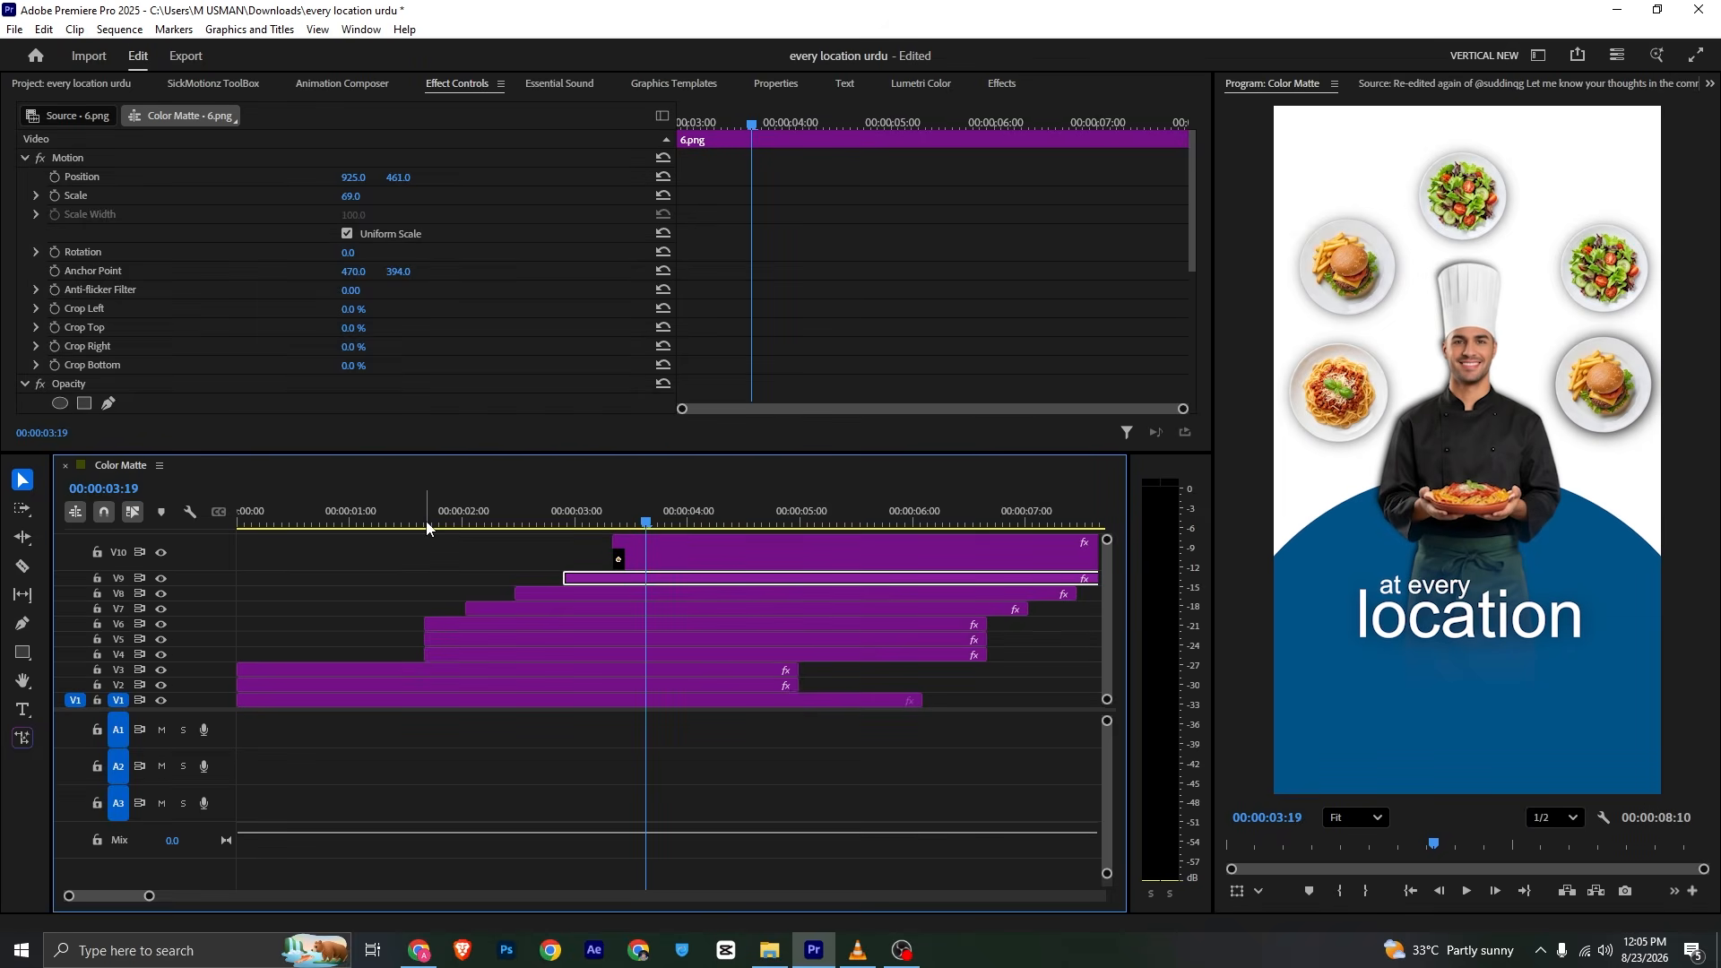
pyautogui.hotkey('alt', 'Tab')
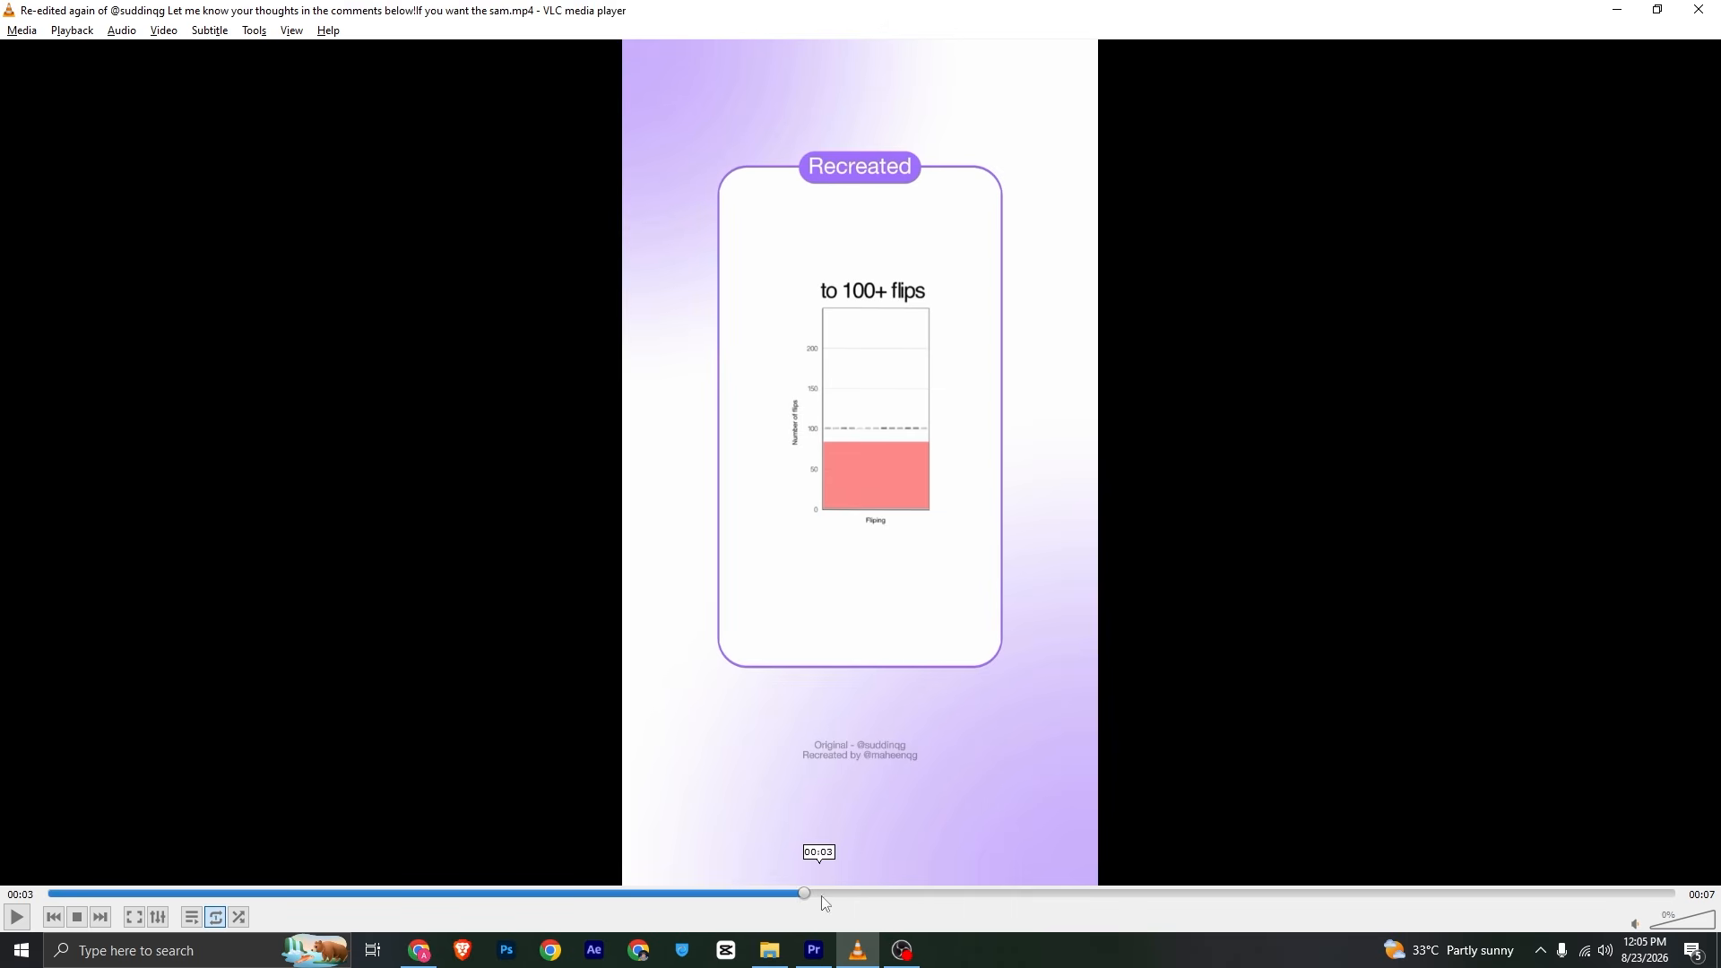
# Return to Premiere Pro and split the clips on tracks V2 to V10 at 00:00:04:06
pyautogui.click(814, 951)
pyautogui.moveTo(672, 525); pyautogui.dragTo(710, 525)
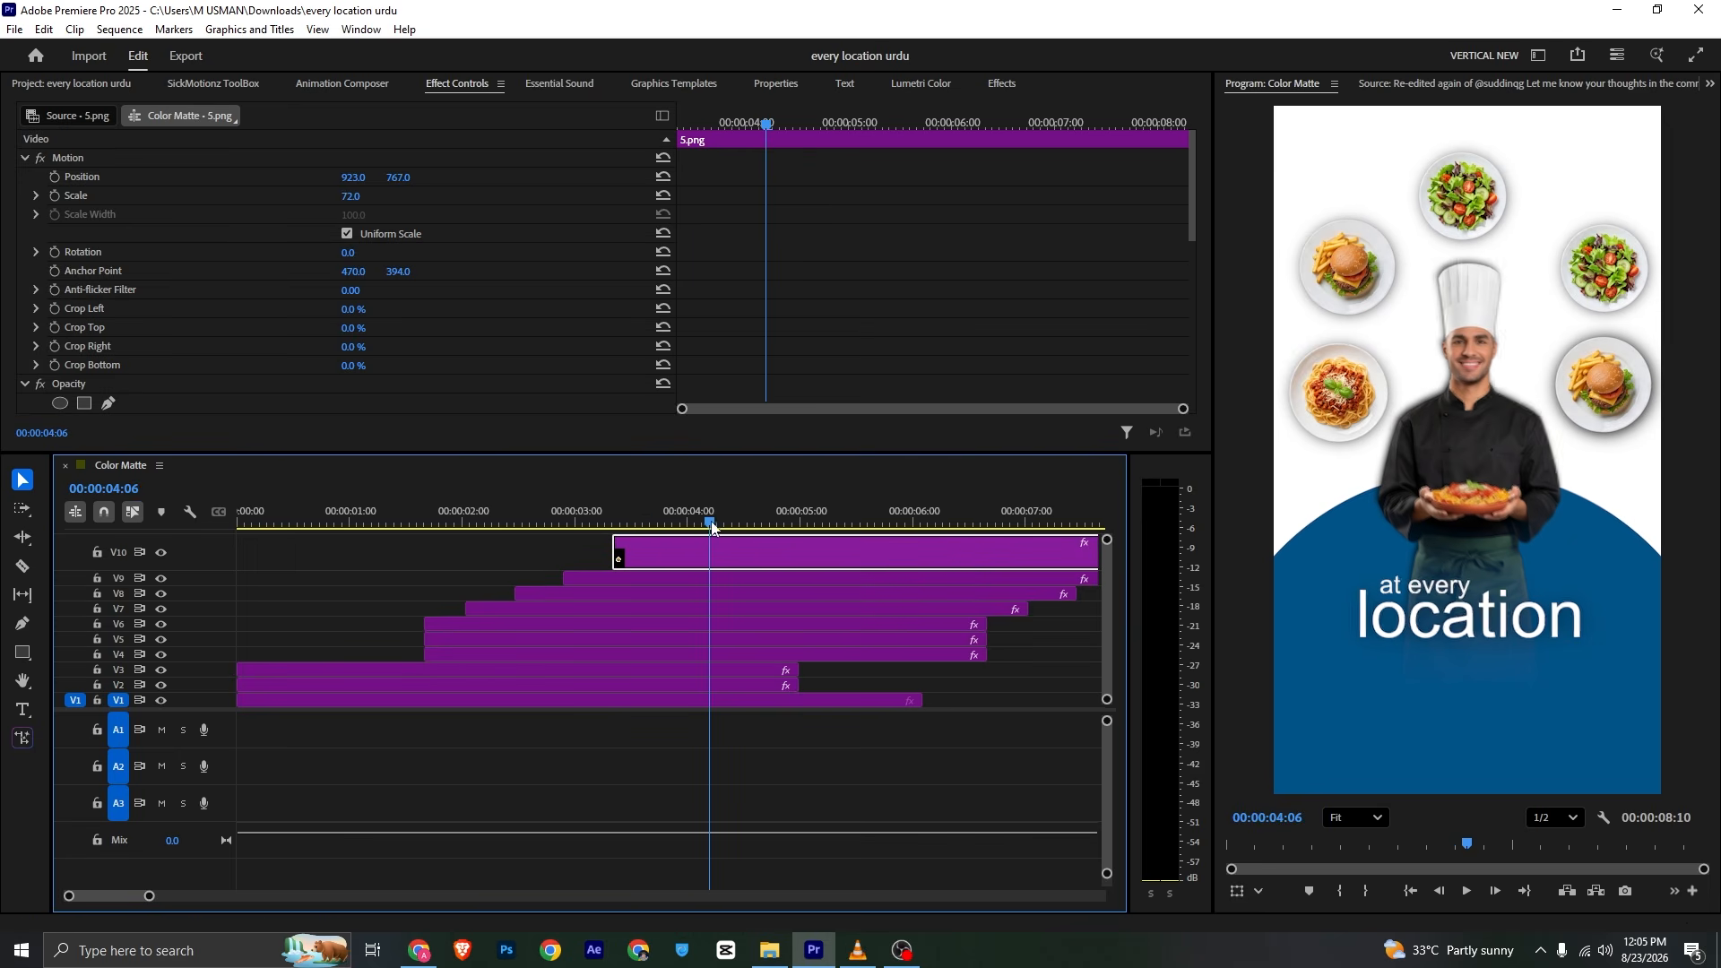
pyautogui.press('c')
pyautogui.click(710, 555)
pyautogui.click(710, 593)
pyautogui.click(710, 622)
pyautogui.click(710, 653)
pyautogui.click(710, 669)
pyautogui.click(710, 685)
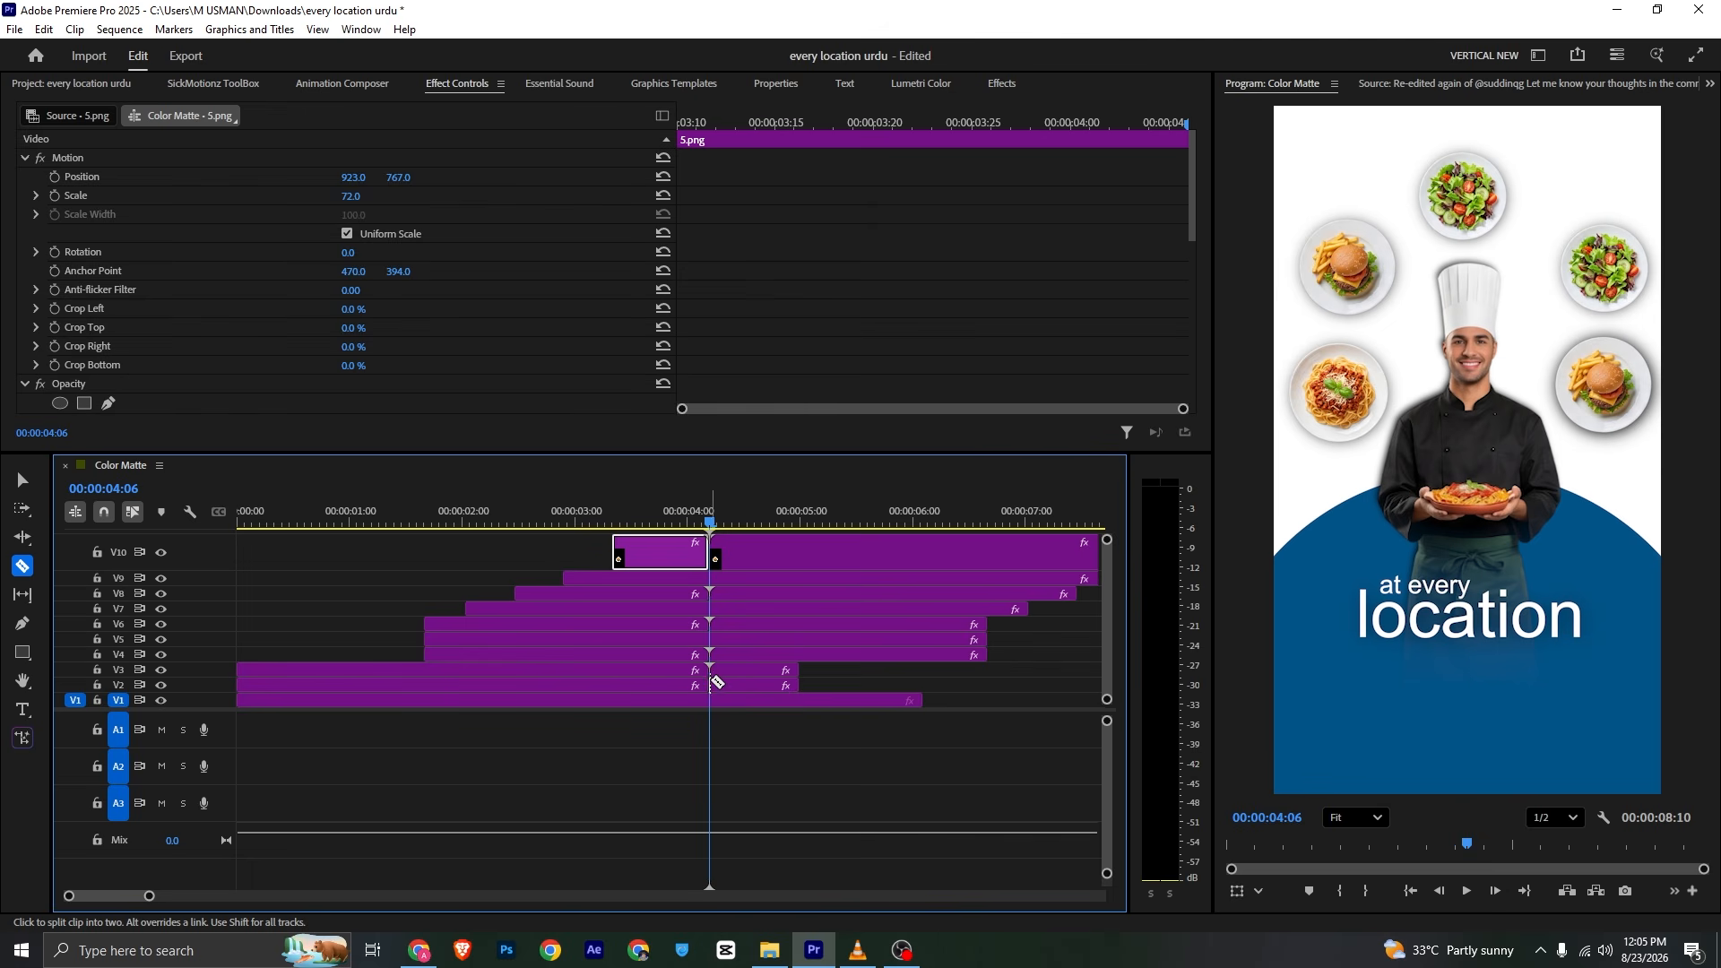
pyautogui.click(710, 578)
# Delete the clip portions after the cut on V2 to V10 and extend the V1 background to about 00:00:06:29
pyautogui.press('a')
pyautogui.click(717, 639)
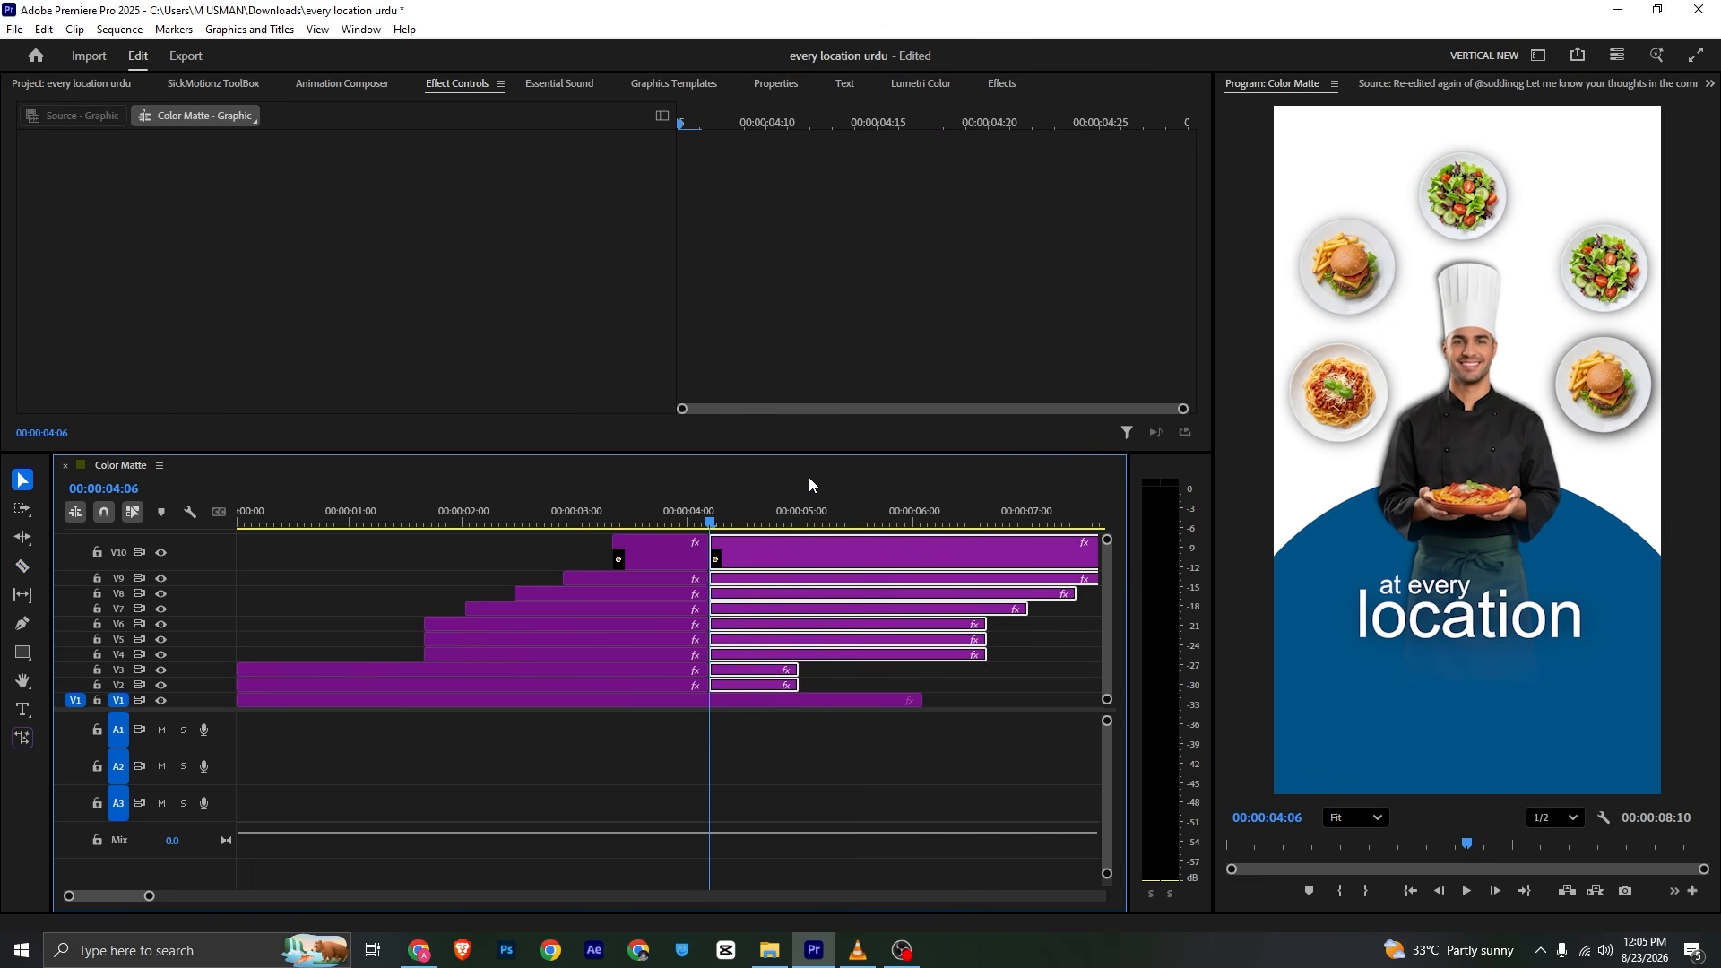
pyautogui.press('Delete')
pyautogui.press('v')
pyautogui.moveTo(921, 699); pyautogui.dragTo(1017, 697)
# Draw a tall upright rectangle in the middle of the white frame at 00:00:04:06
pyautogui.click(22, 651)
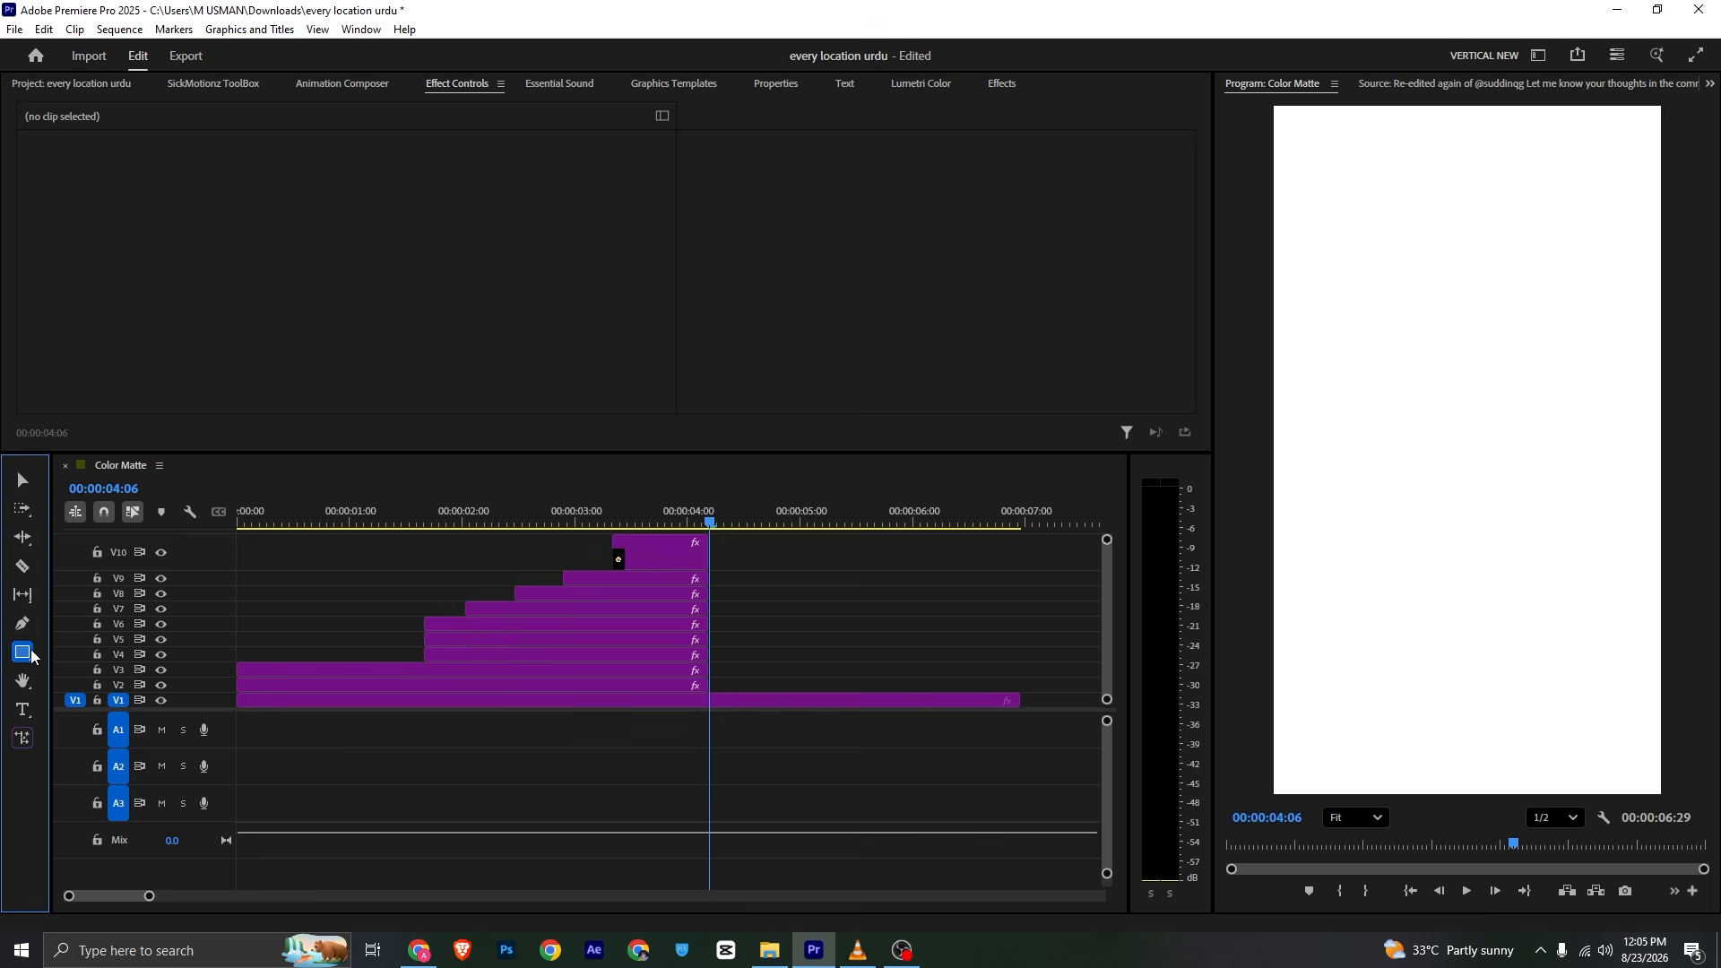
pyautogui.moveTo(1345, 210); pyautogui.dragTo(1500, 345)
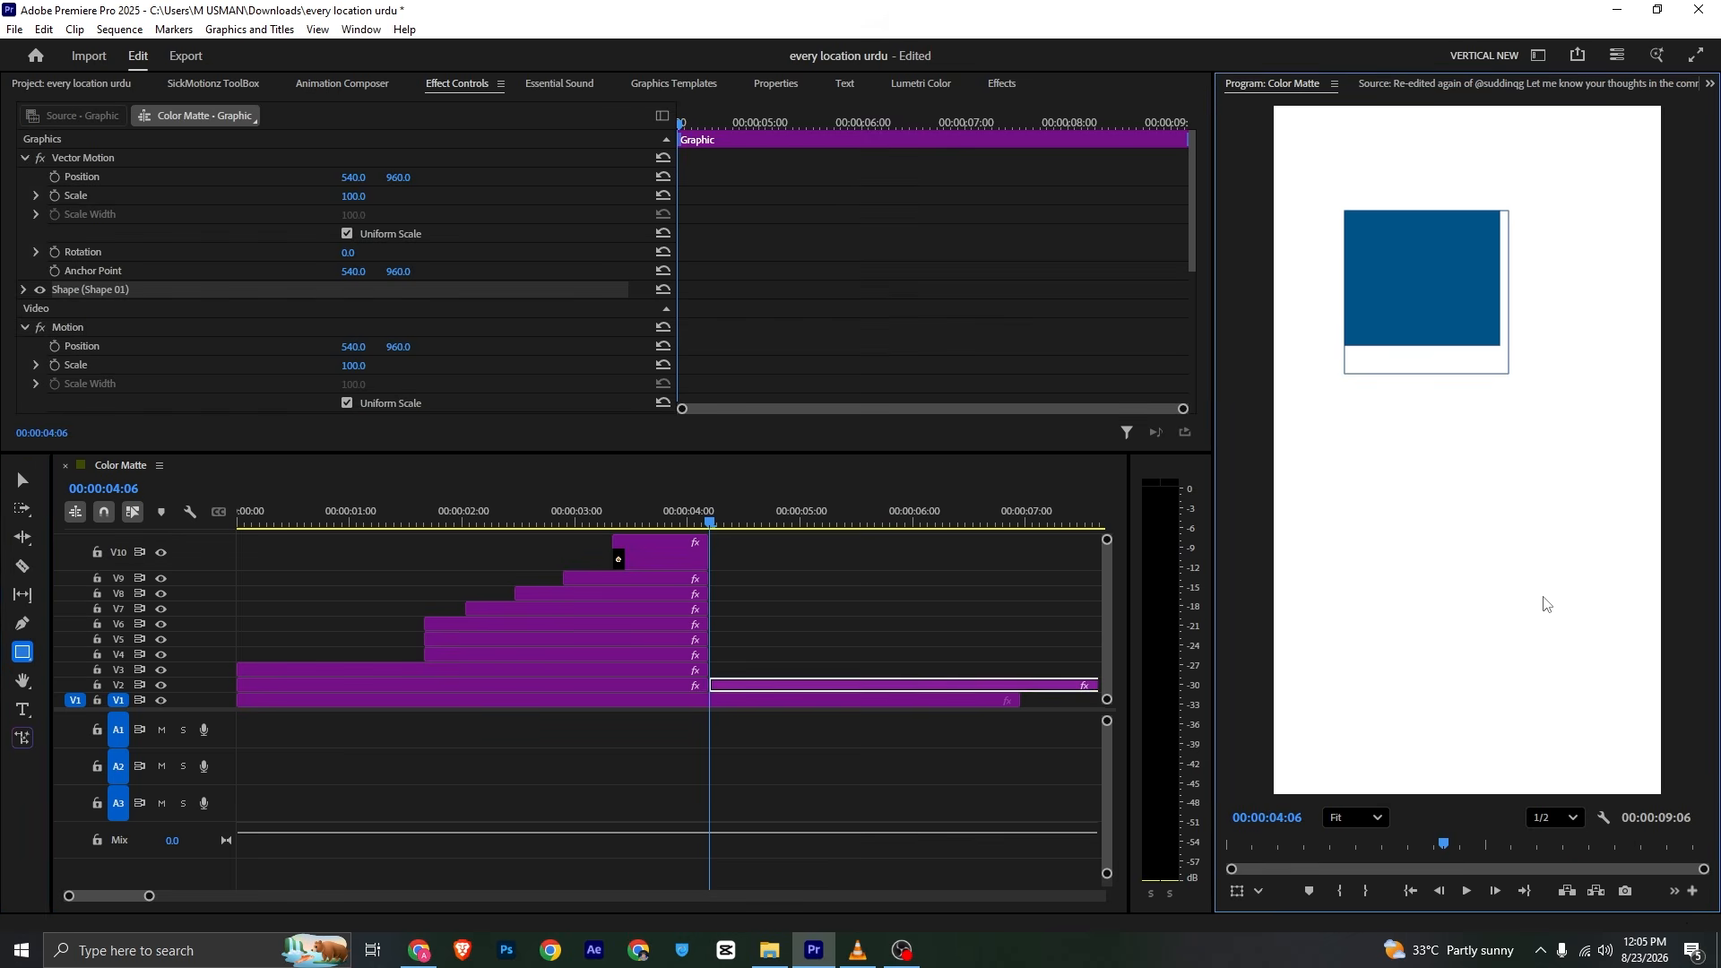
pyautogui.moveTo(1553, 663); pyautogui.dragTo(1606, 648)
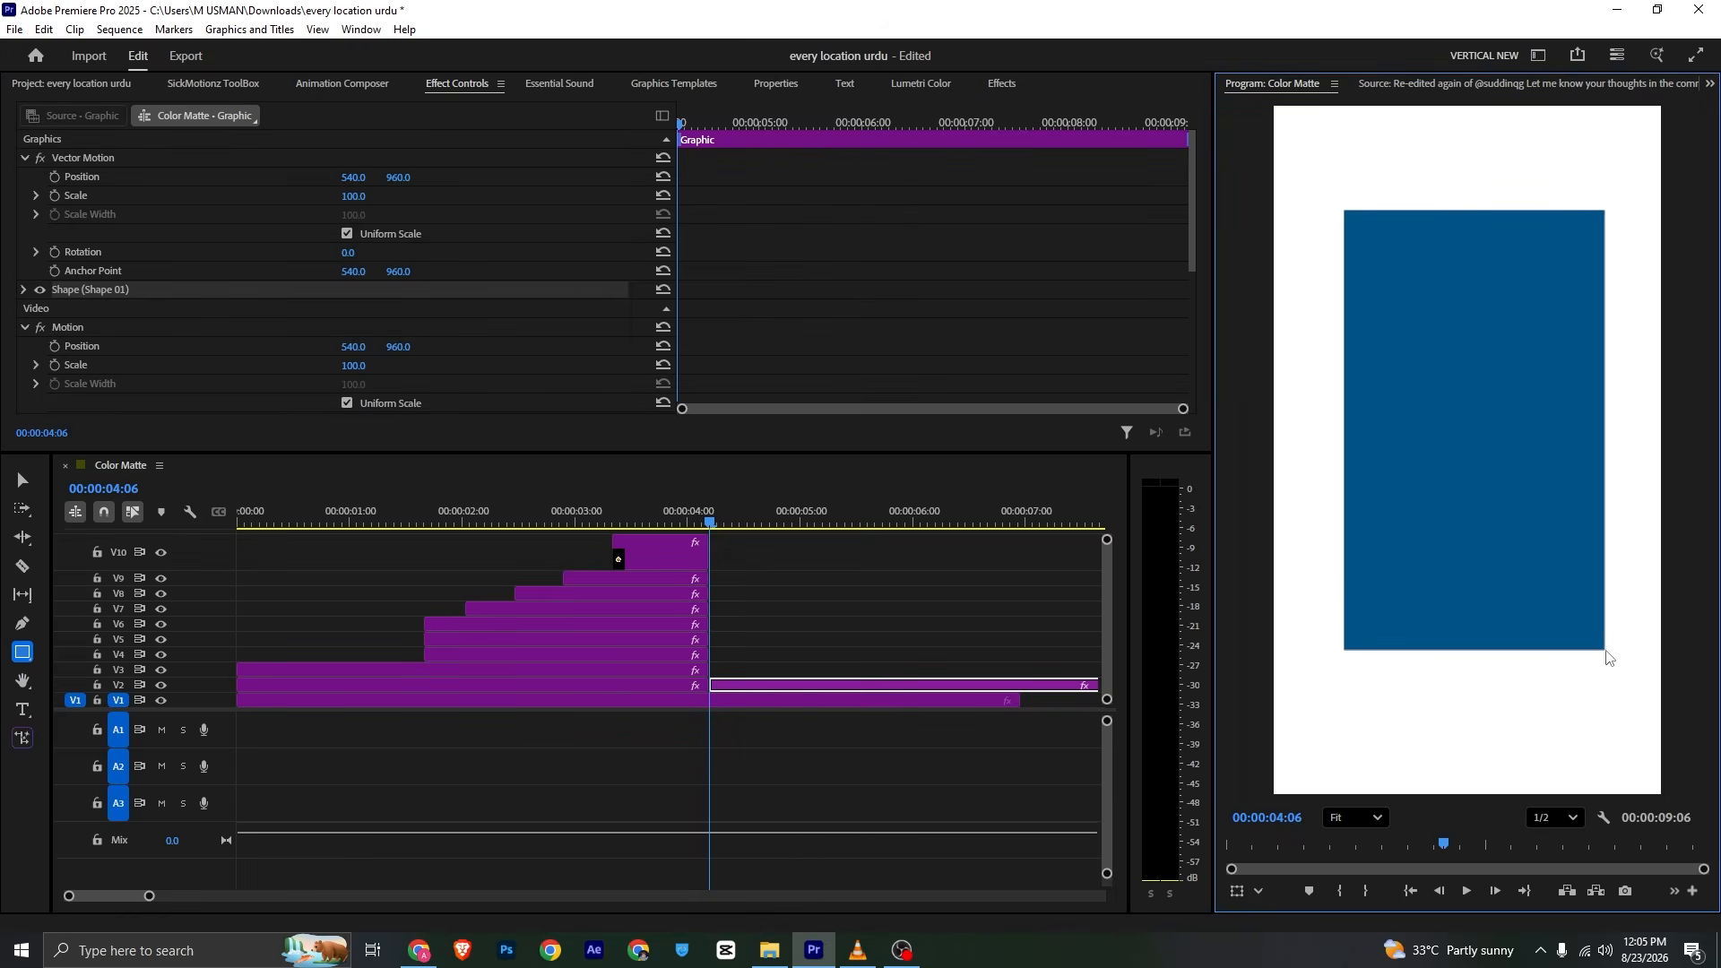
# Turn off the rectangle's fill, give it a black 3 px outer stroke and save the project
pyautogui.click(787, 82)
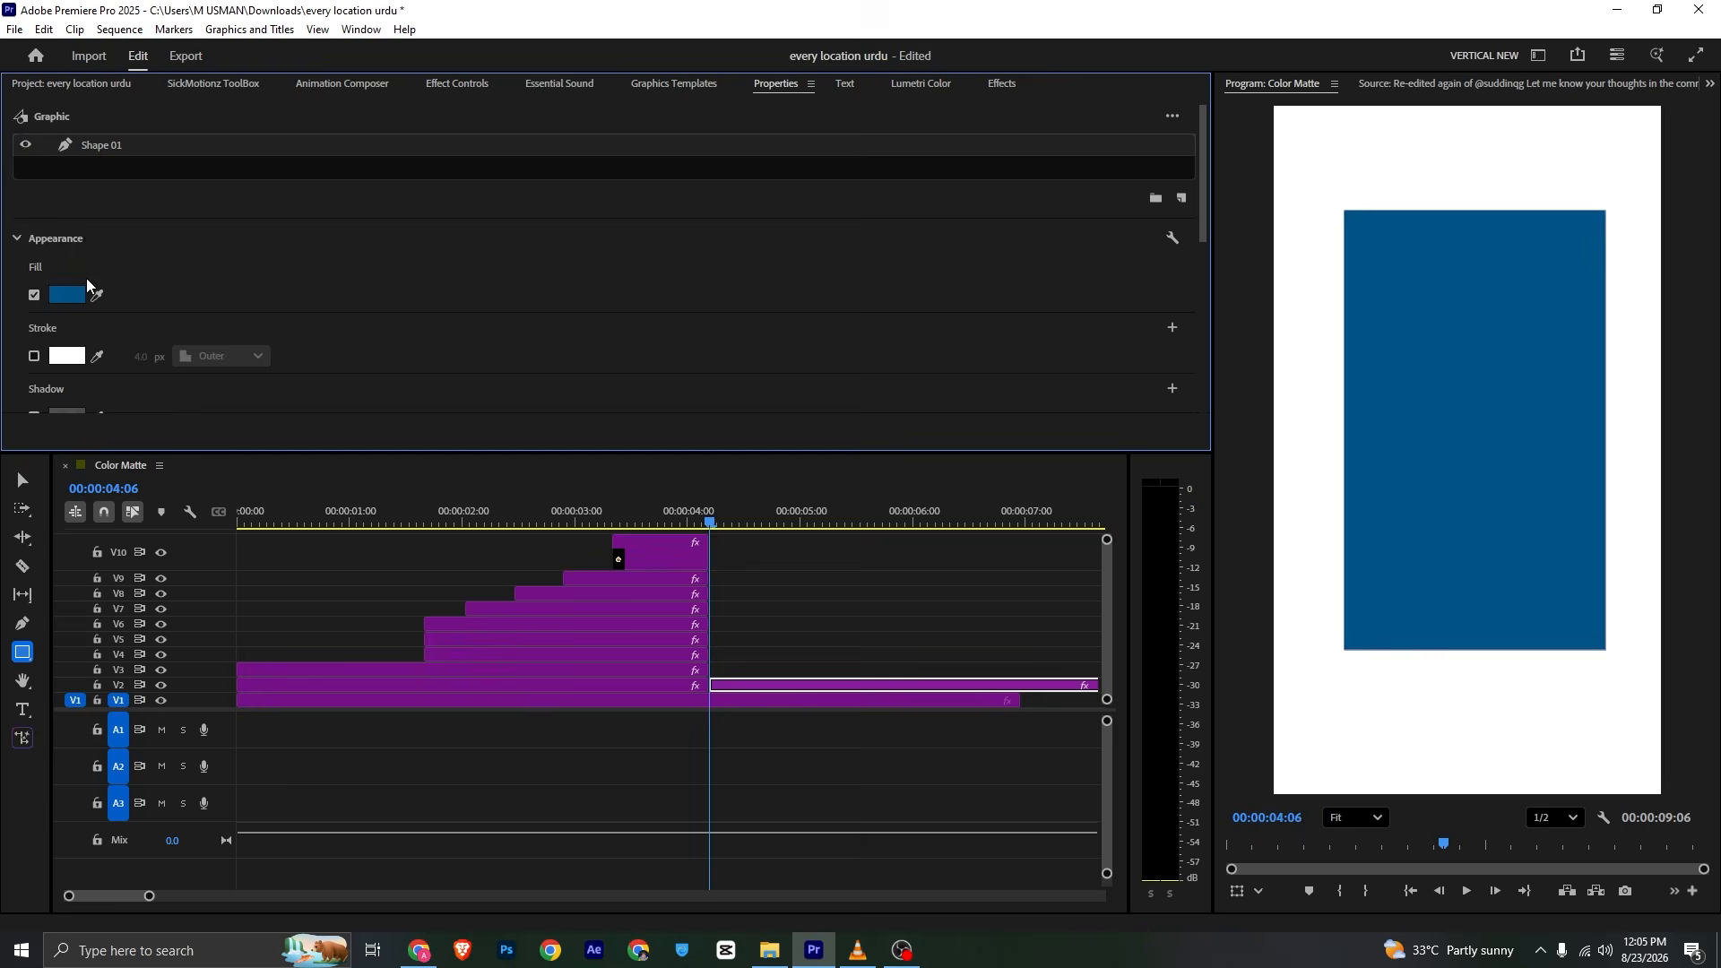
pyautogui.click(34, 295)
pyautogui.click(34, 356)
pyautogui.click(67, 355)
pyautogui.moveTo(665, 409); pyautogui.dragTo(645, 348)
pyautogui.click(984, 620)
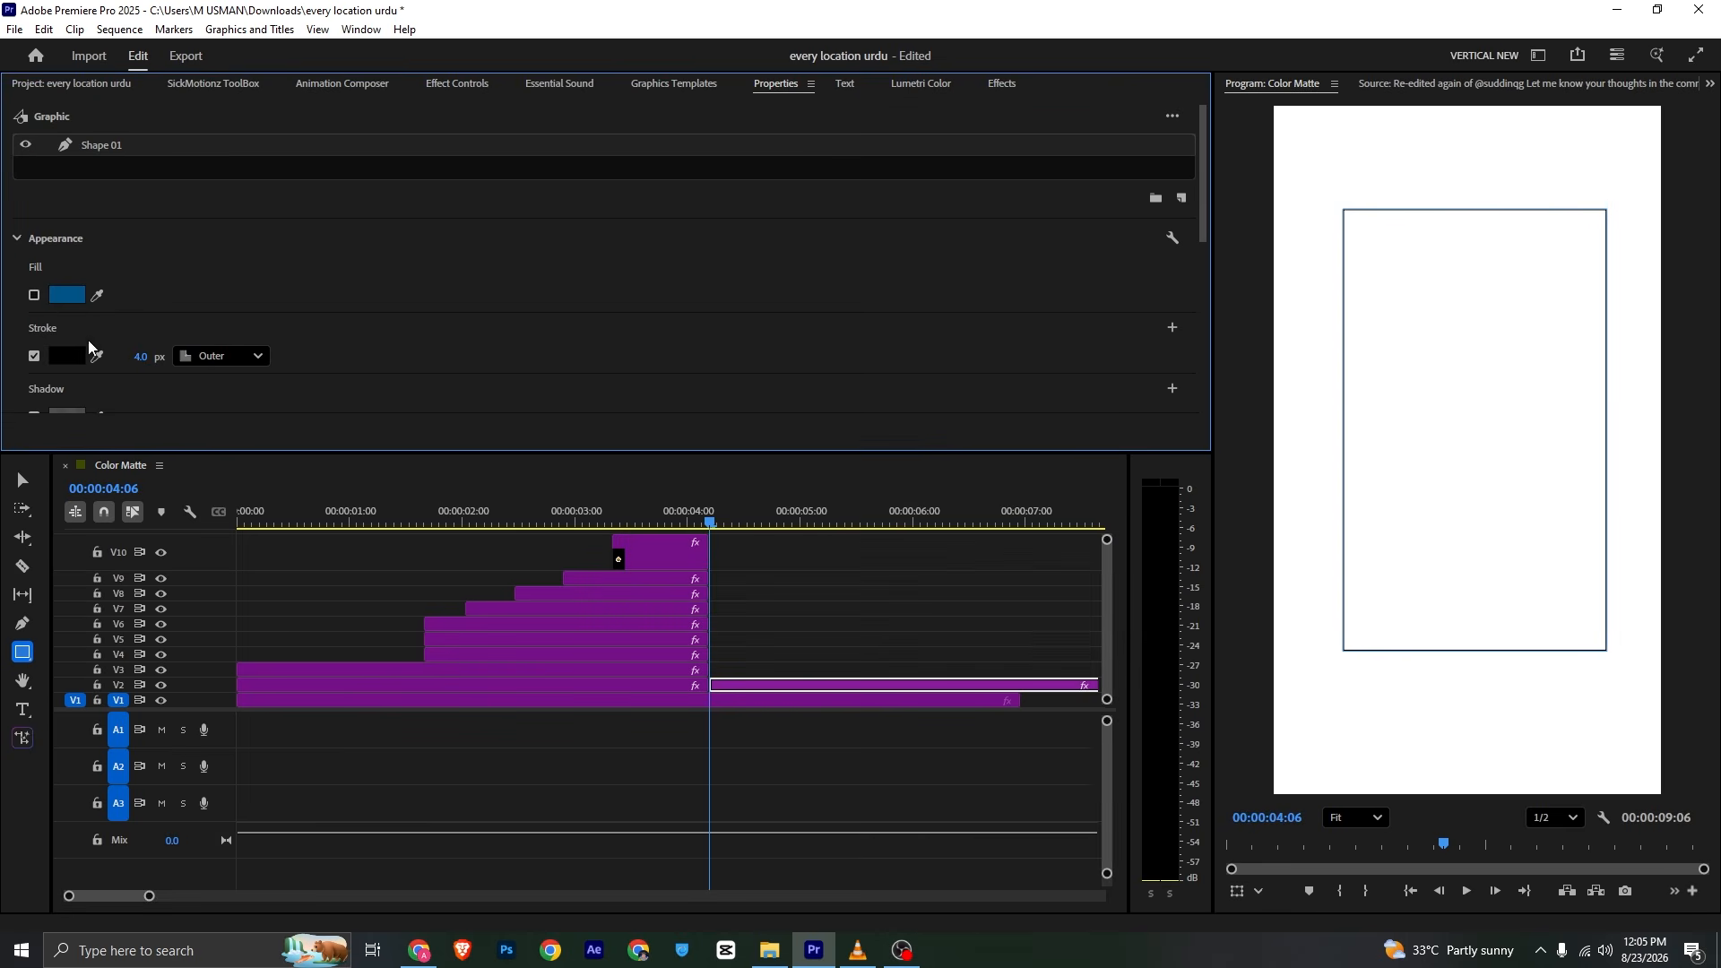
pyautogui.click(140, 356)
pyautogui.write('3')
pyautogui.hotkey('ctrl', 's')
pyautogui.click(825, 578)
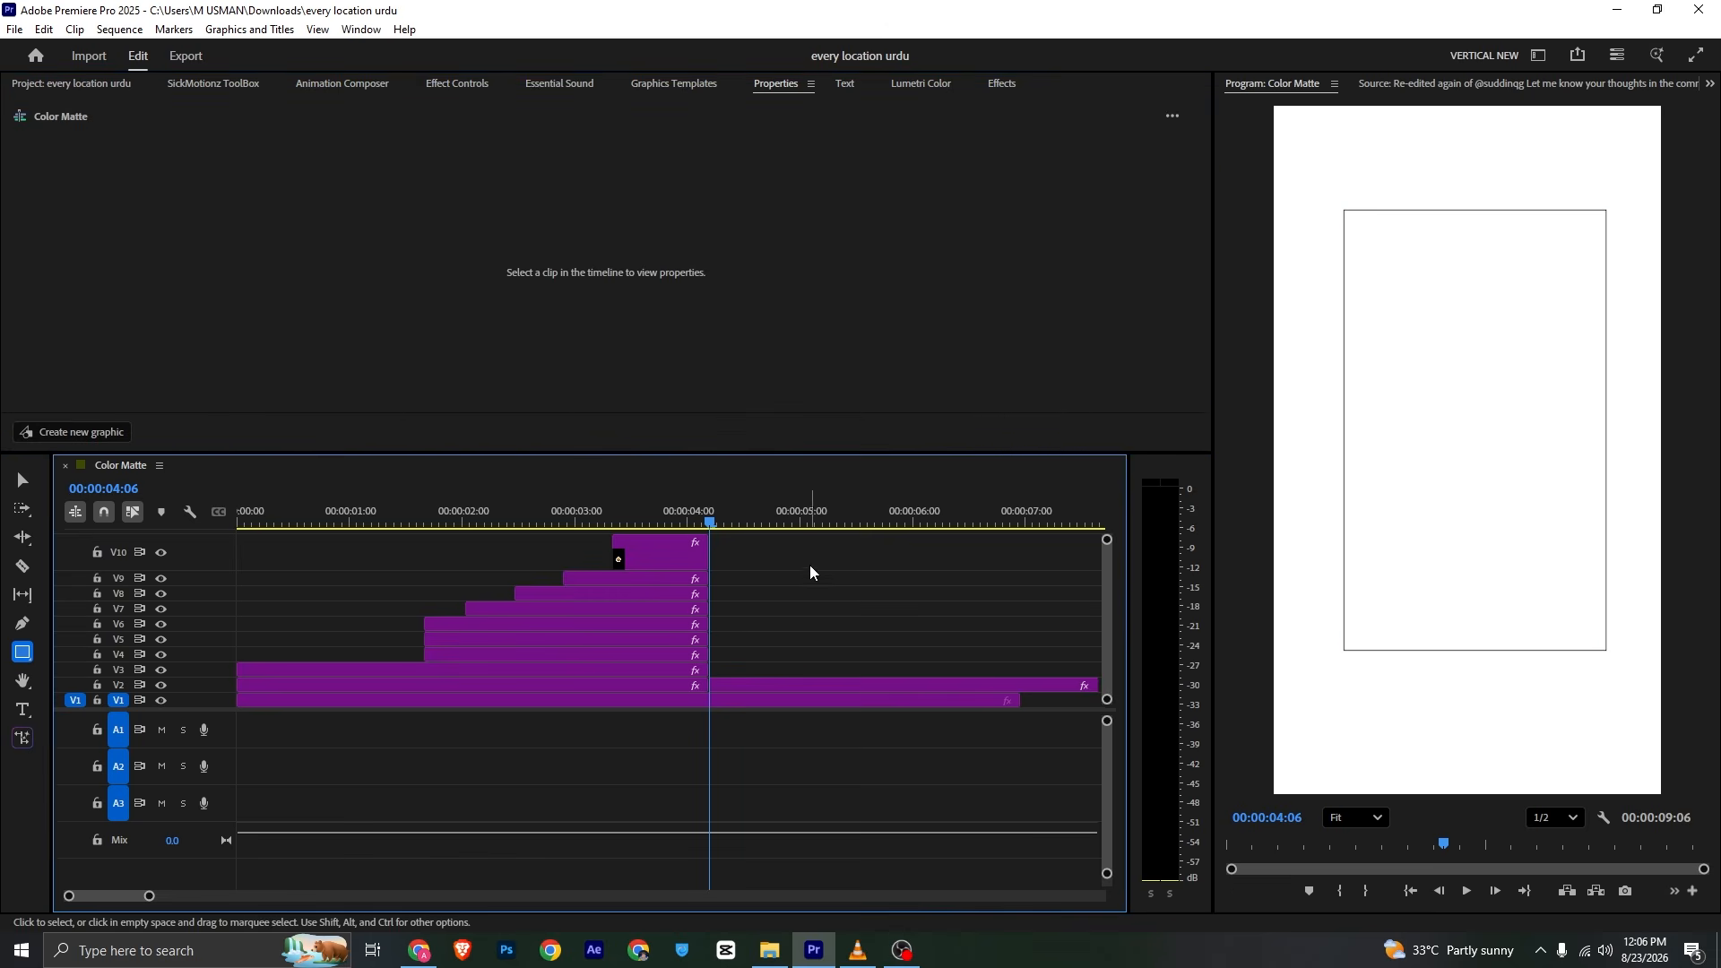
# Match the outlined rectangle to the VLC reference by setting its vector motion scale to 88 and vertical position to 980
pyautogui.hotkey('alt', 'Tab')
pyautogui.hotkey('alt', 'Tab')
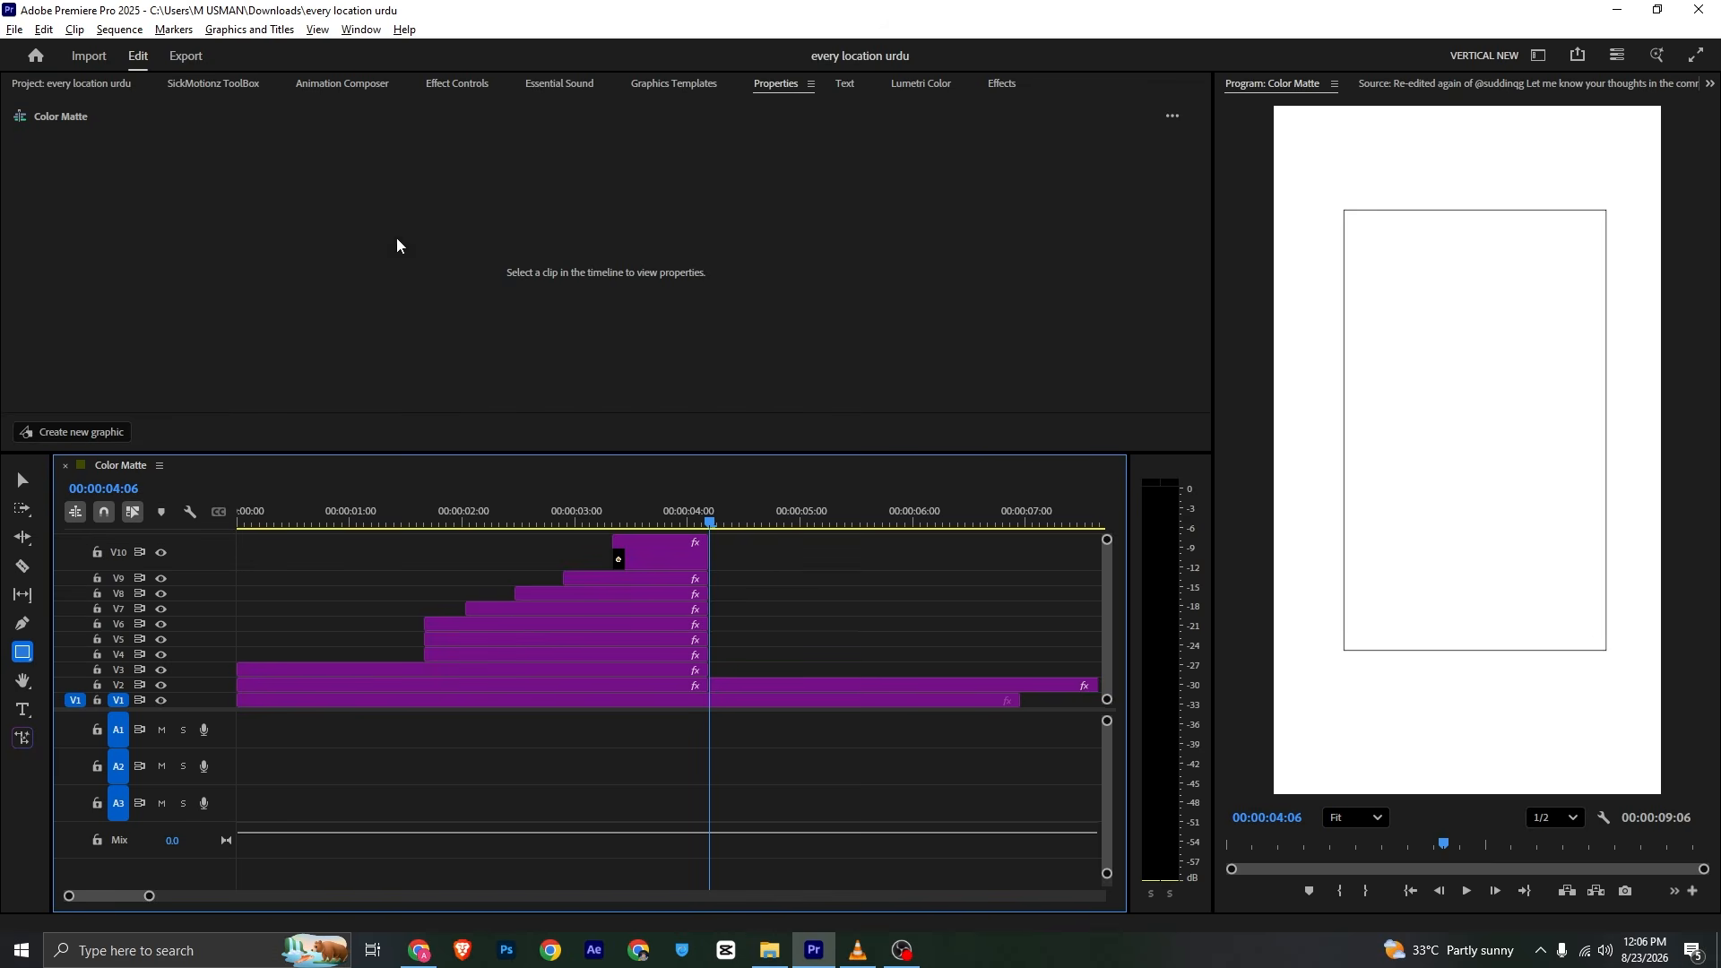
pyautogui.click(427, 83)
pyautogui.click(761, 687)
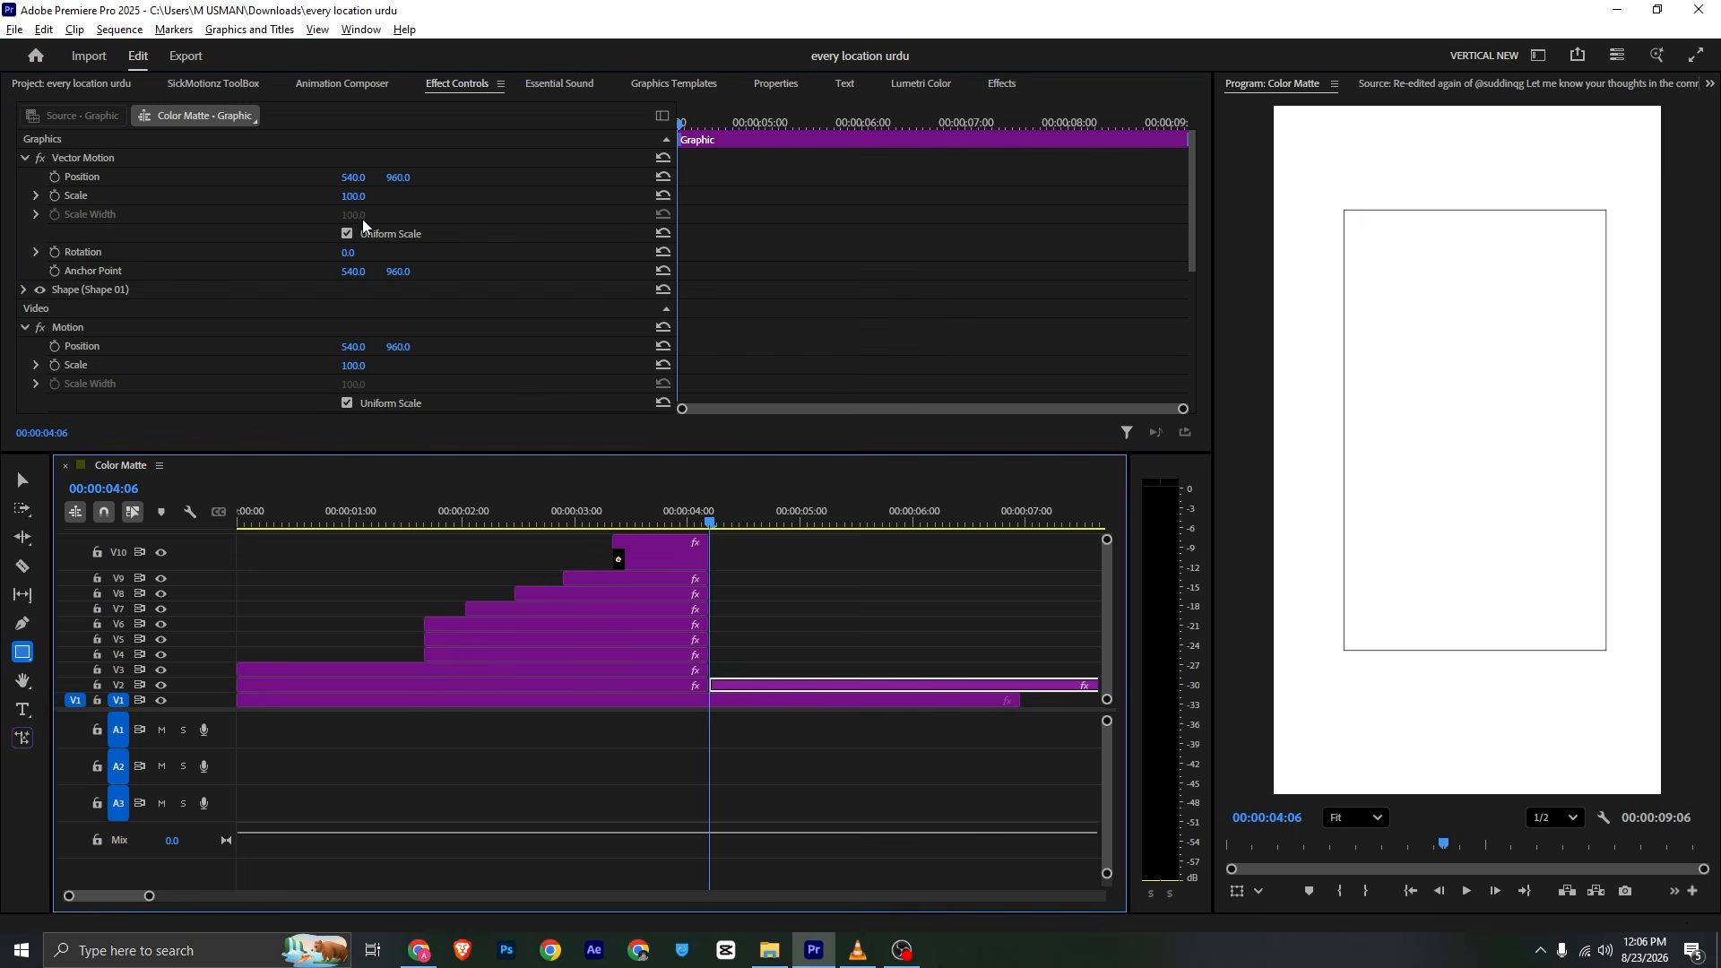
pyautogui.moveTo(359, 197); pyautogui.dragTo(348, 197)
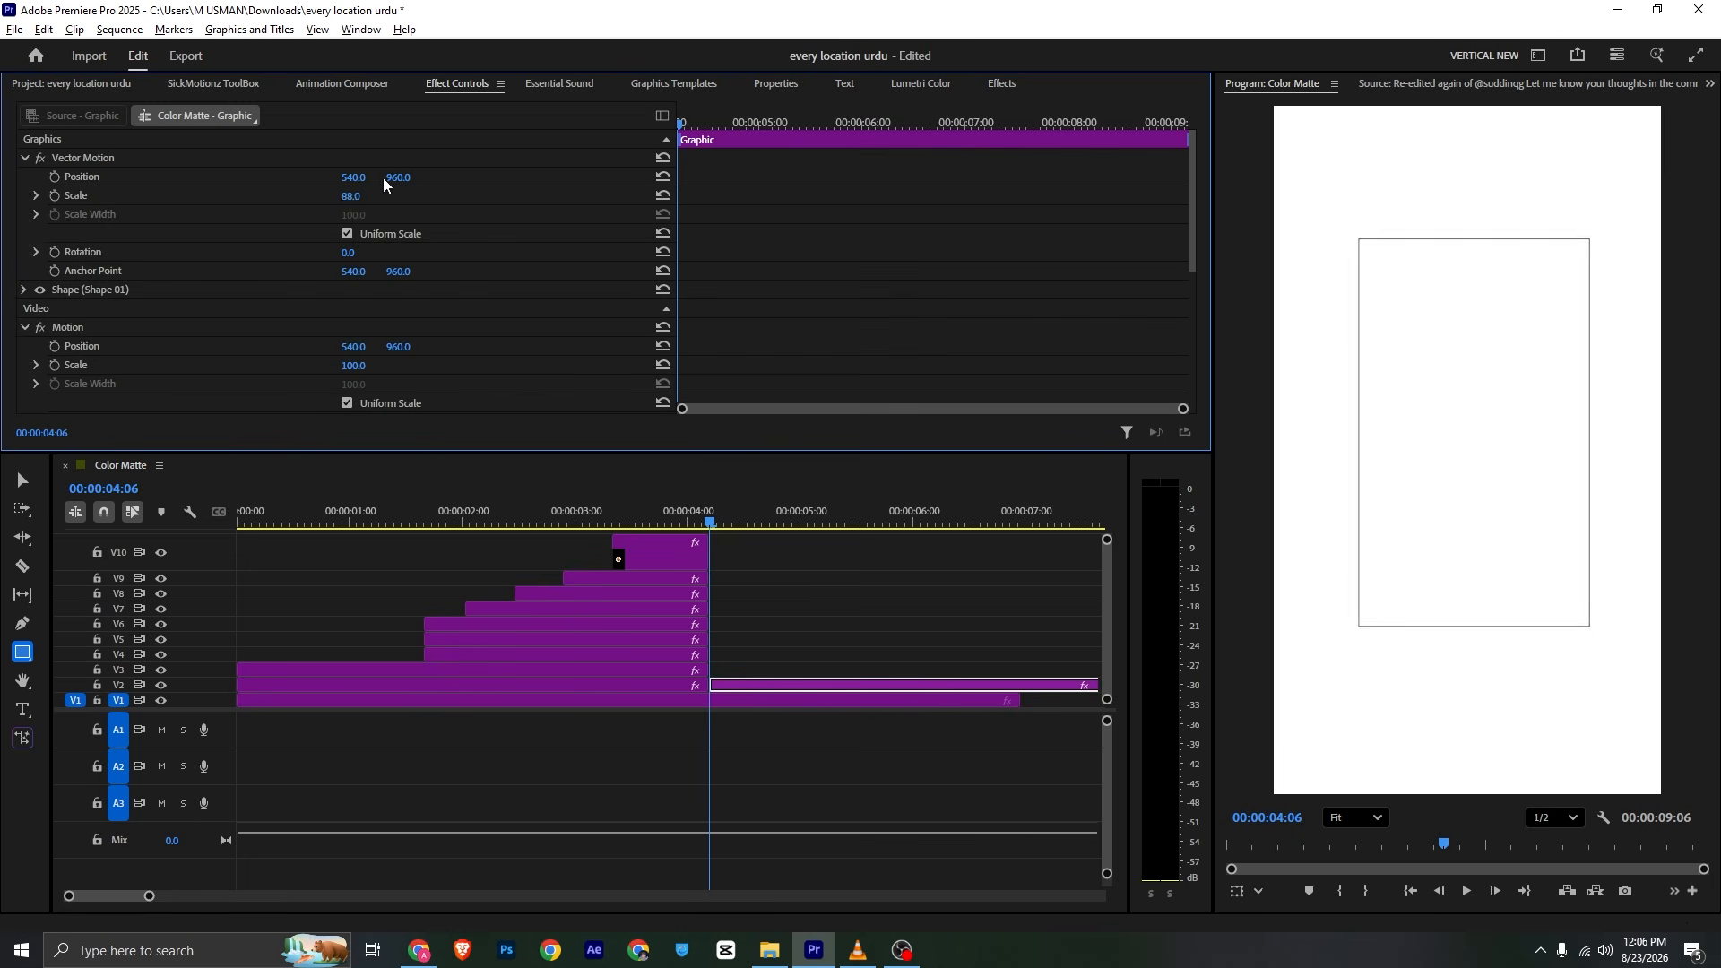
pyautogui.hotkey('alt', 'Tab')
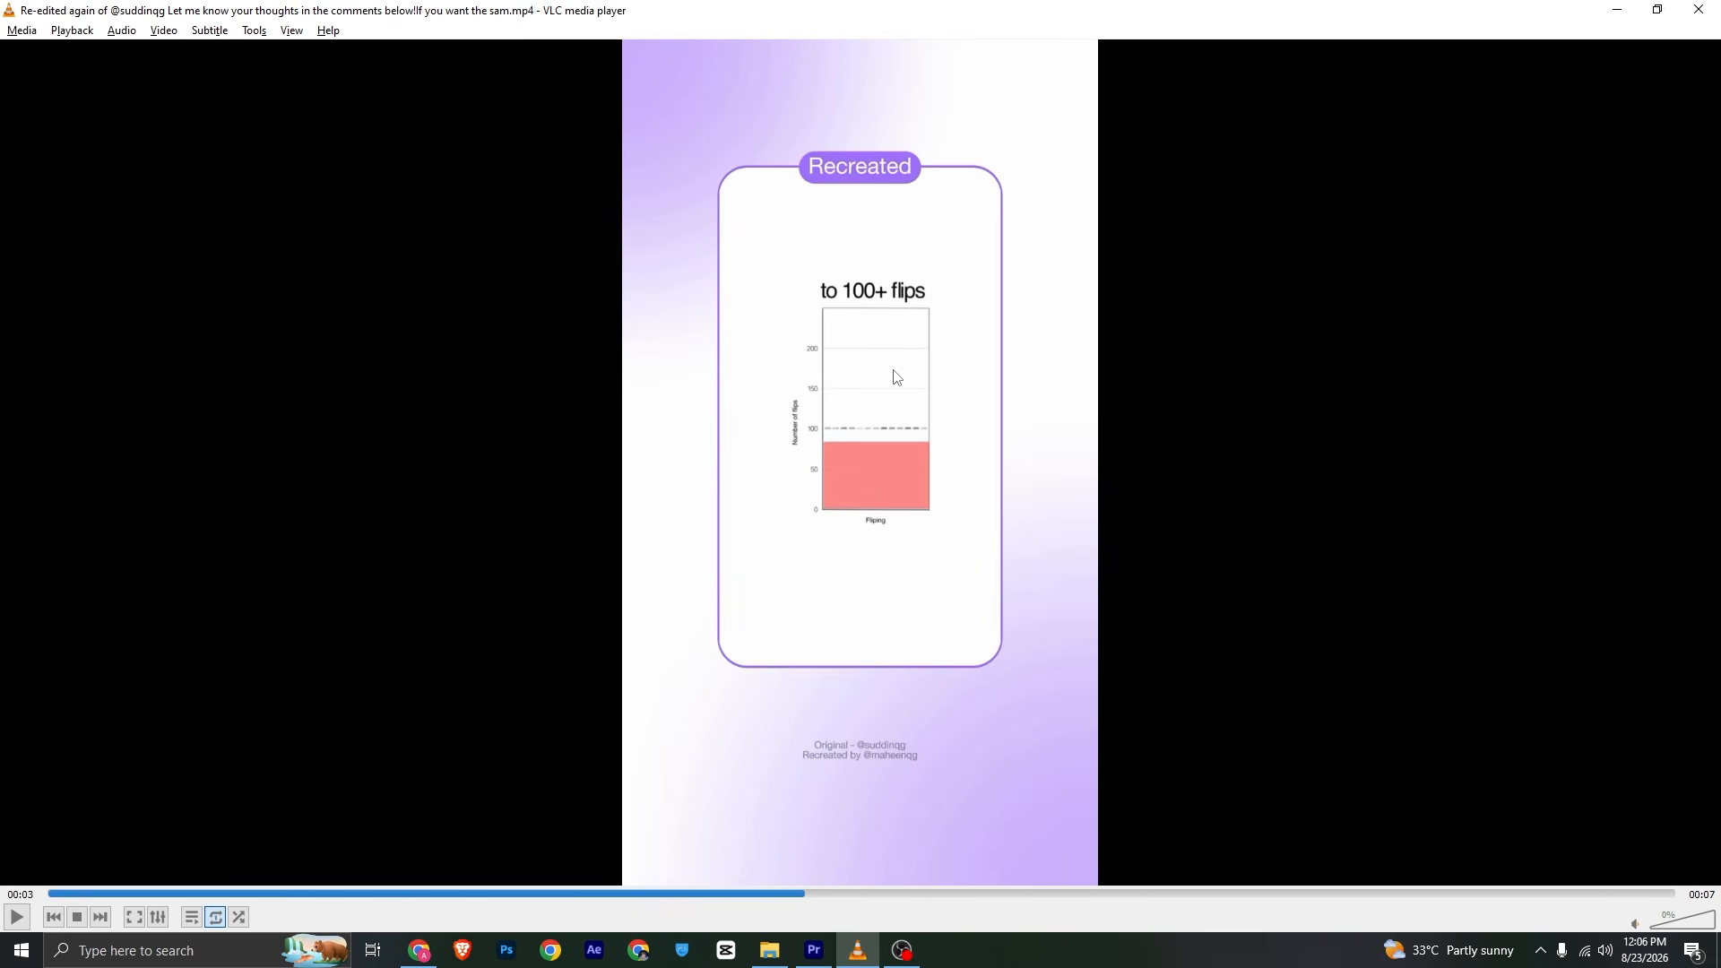
pyautogui.hotkey('alt', 'Tab')
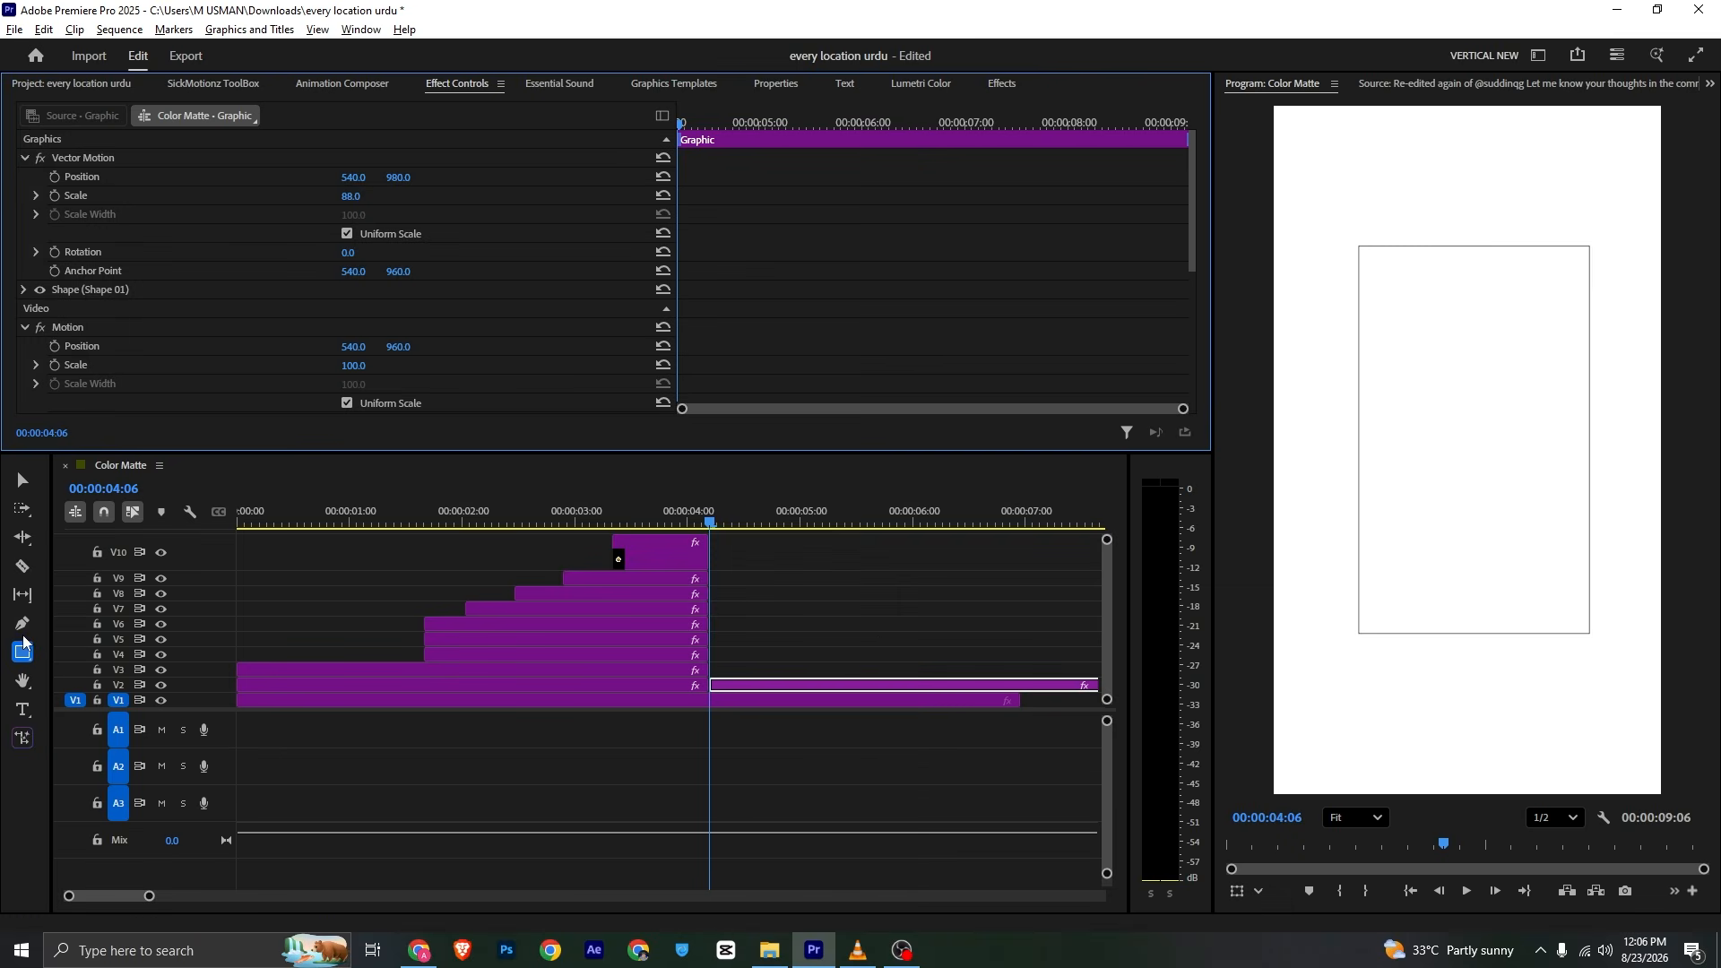
# Draw a straight horizontal line with the Pen tool across the upper part of the rectangle, from edge to edge
pyautogui.press('v')
pyautogui.click(756, 654)
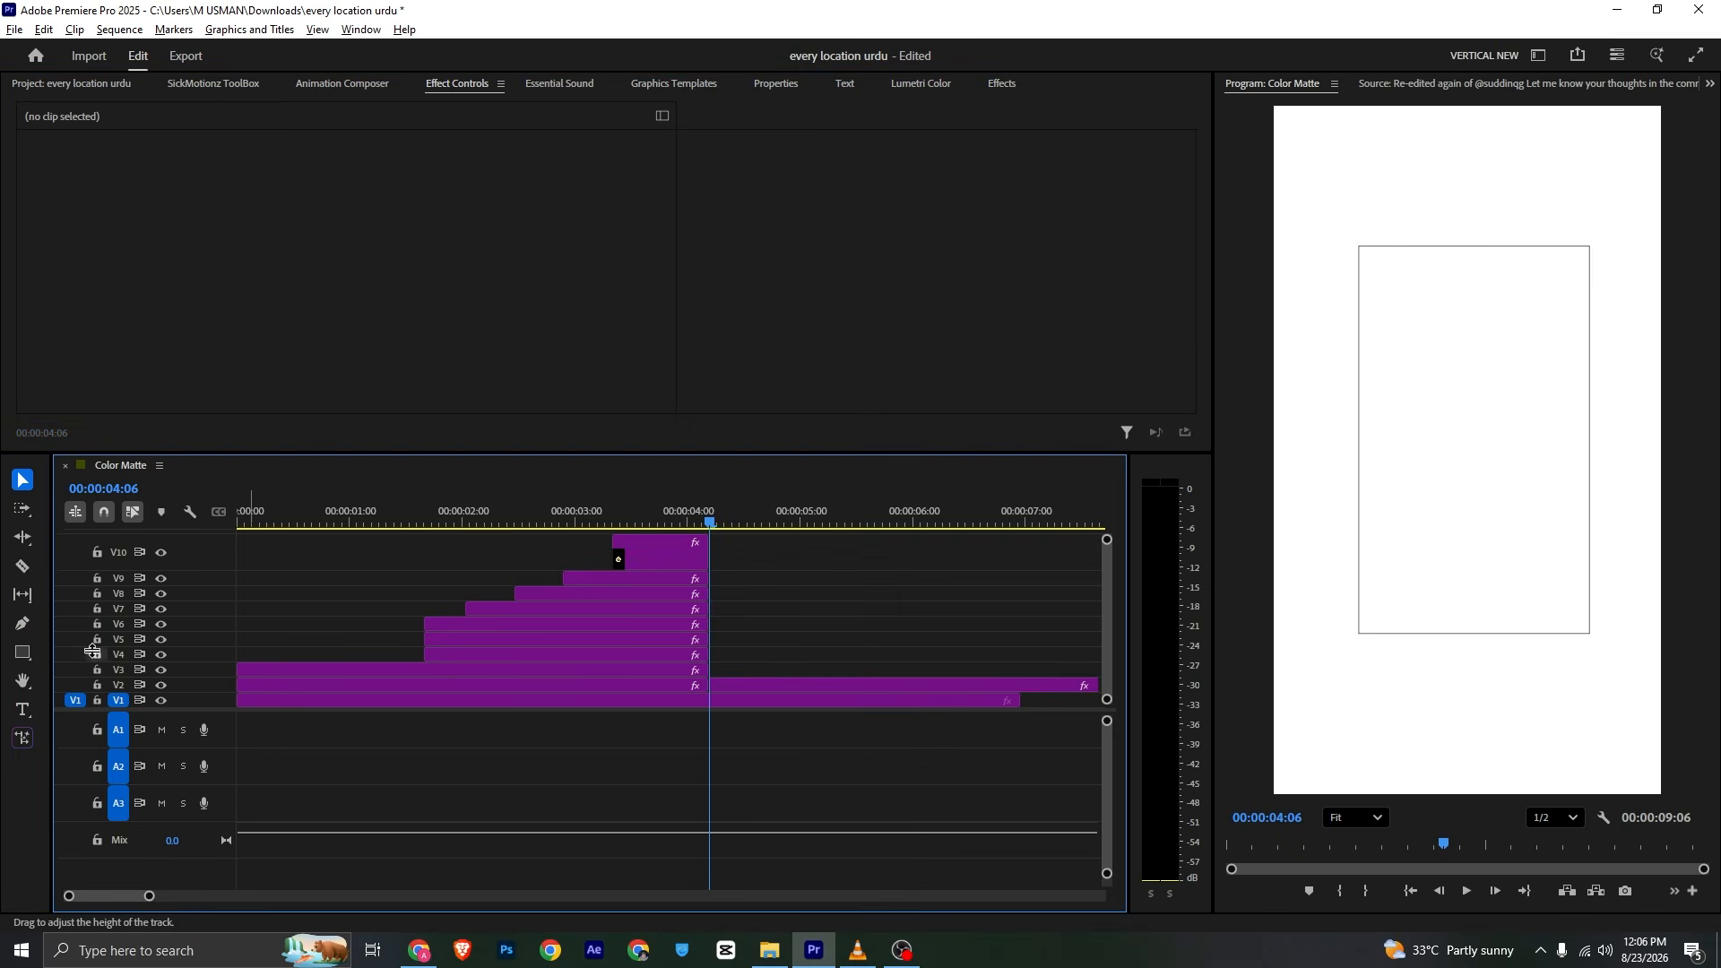
pyautogui.click(23, 623)
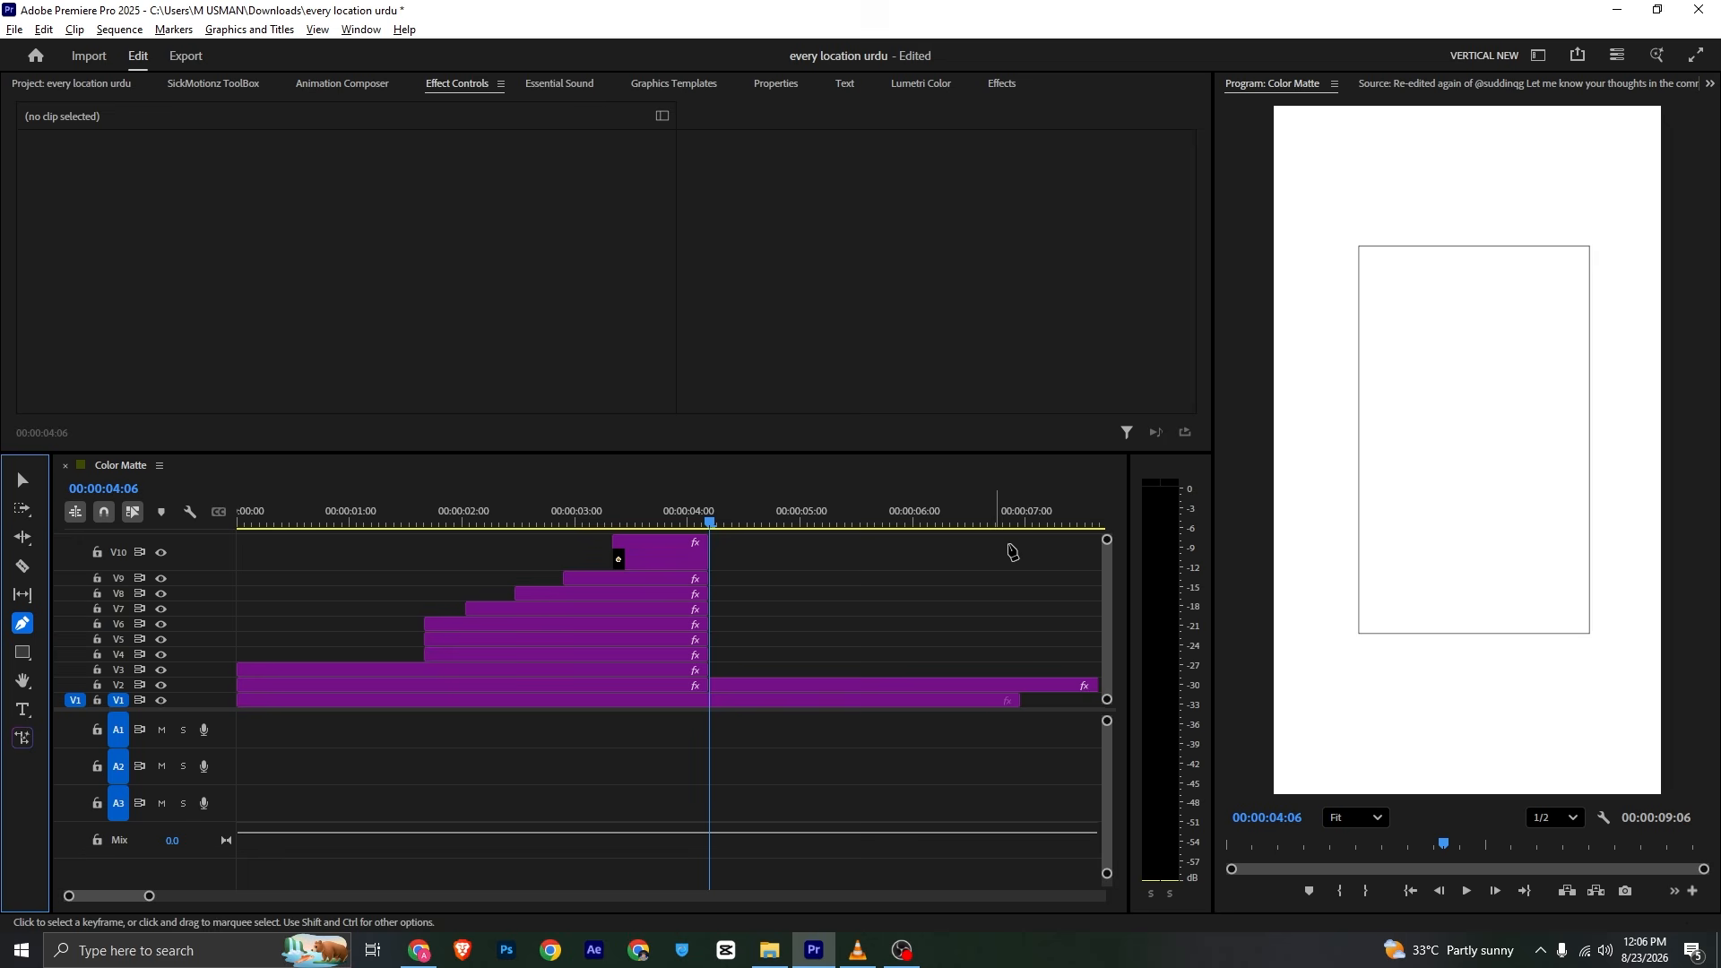
pyautogui.click(1360, 323)
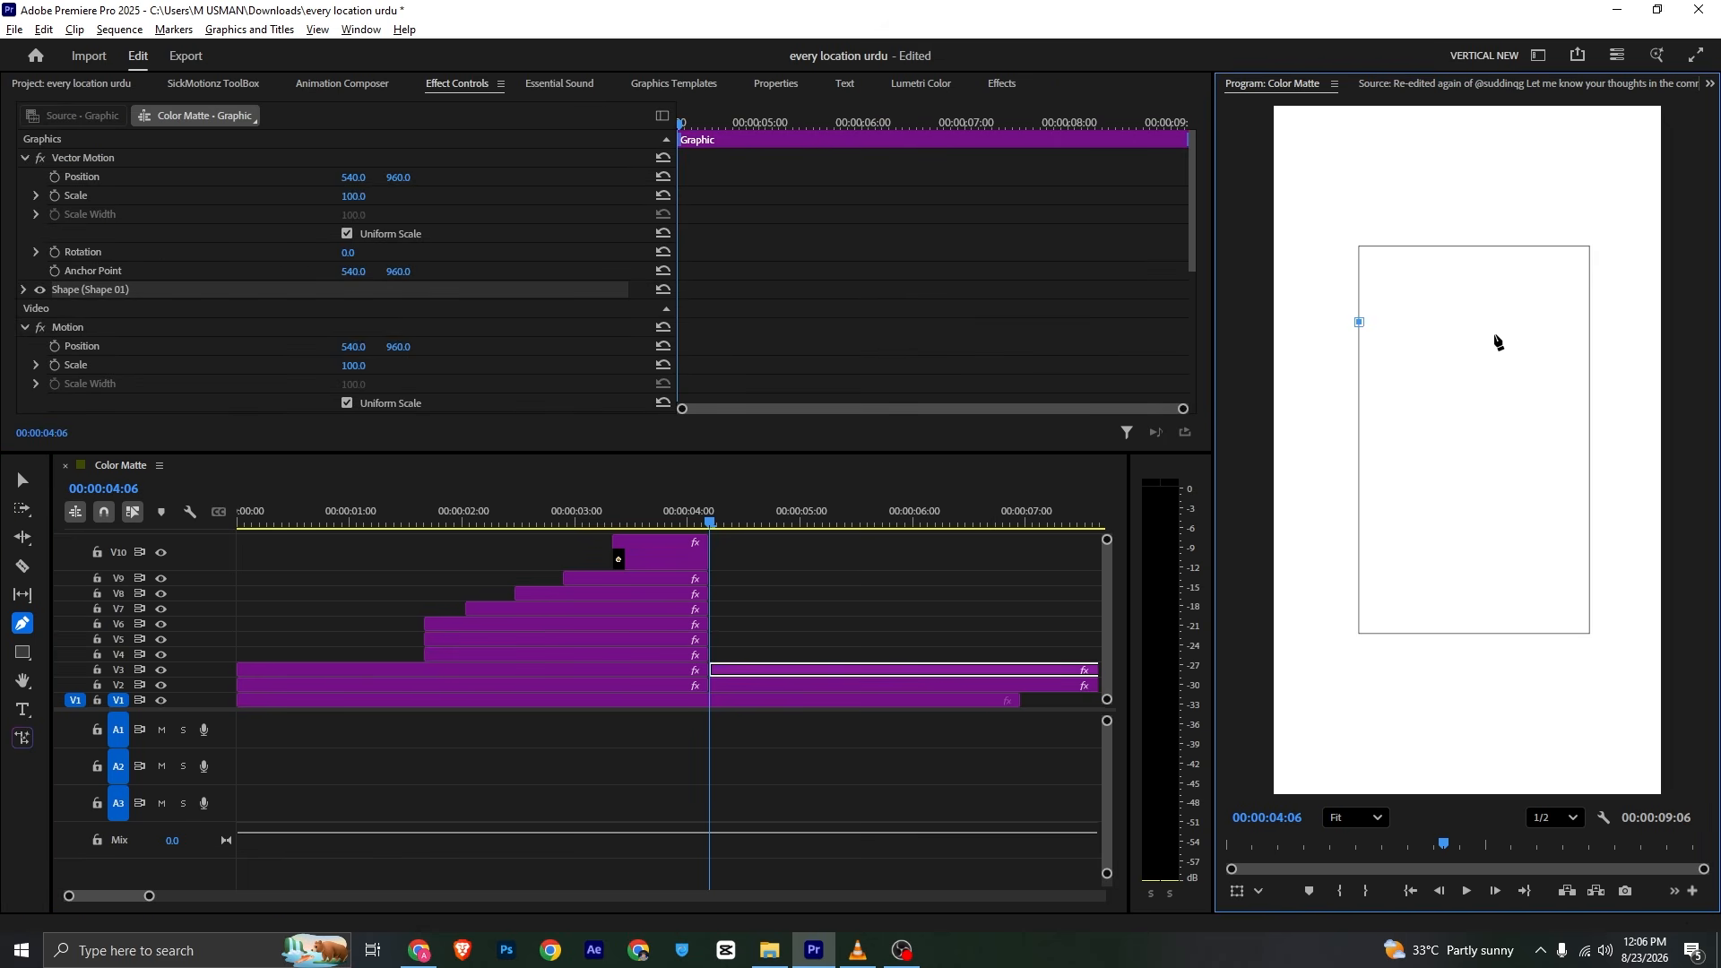
pyautogui.click(1592, 321)
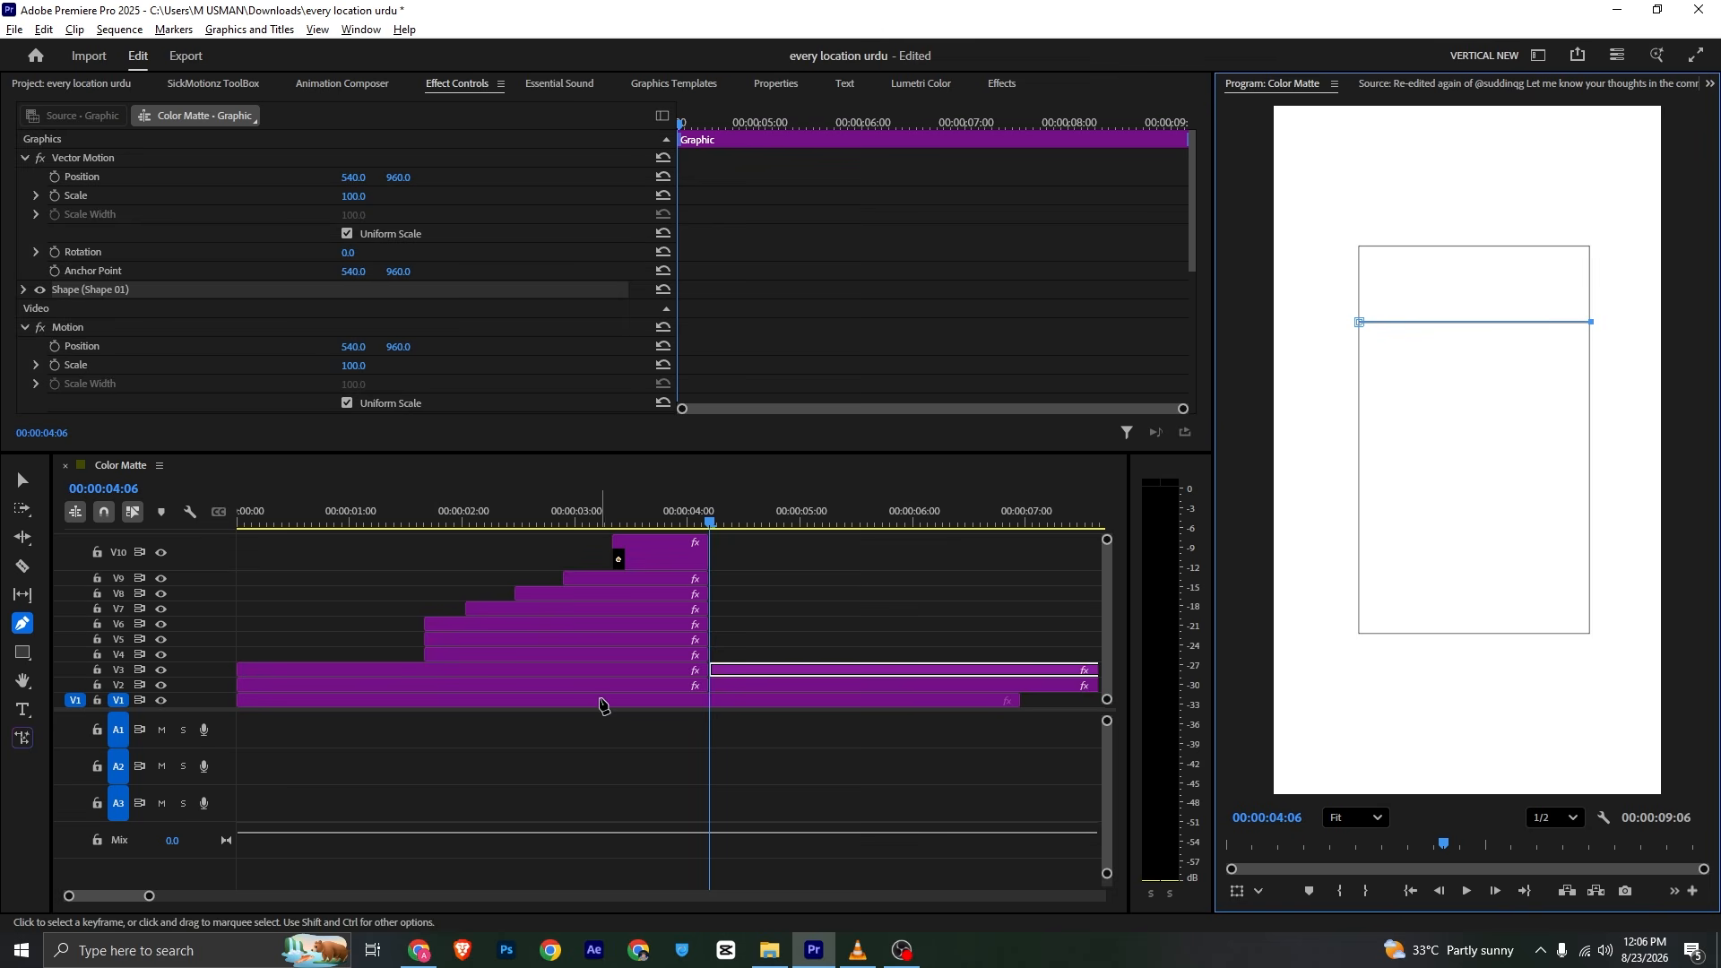
pyautogui.click(766, 636)
pyautogui.press('v')
# Reduce the horizontal line's stroke width and save the project
pyautogui.click(787, 85)
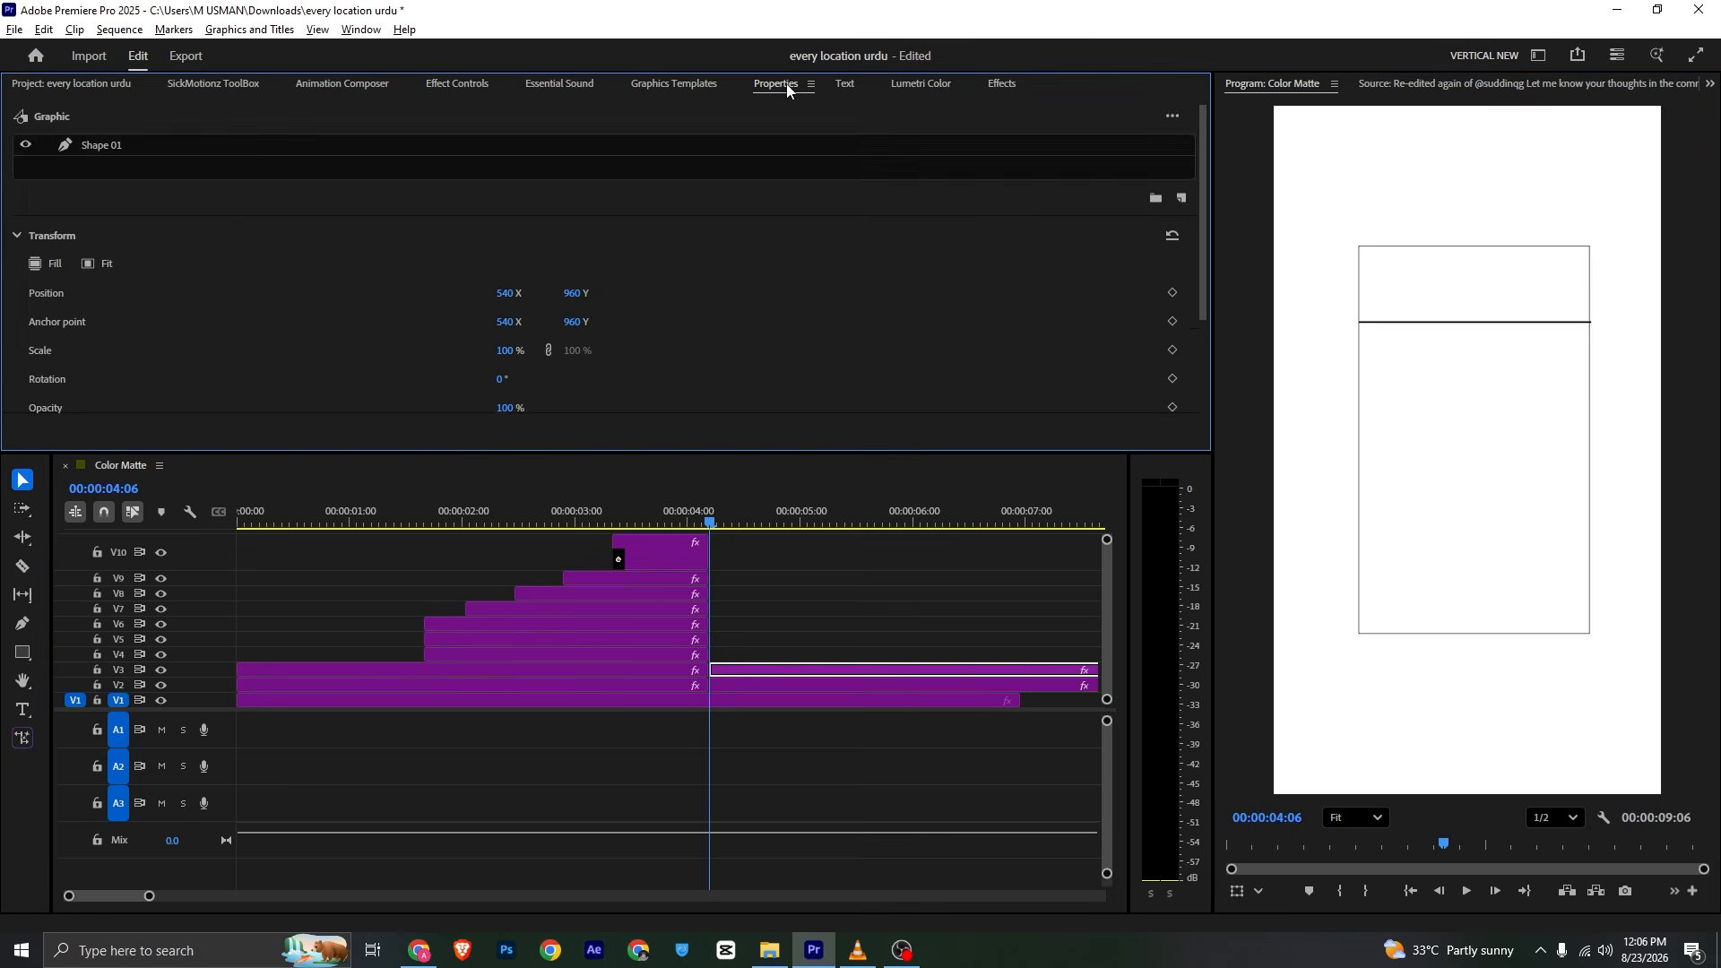
pyautogui.scroll(-3, 190, 200)
pyautogui.scroll(3, 138, 203)
pyautogui.click(136, 143)
pyautogui.scroll(-1, 203, 293)
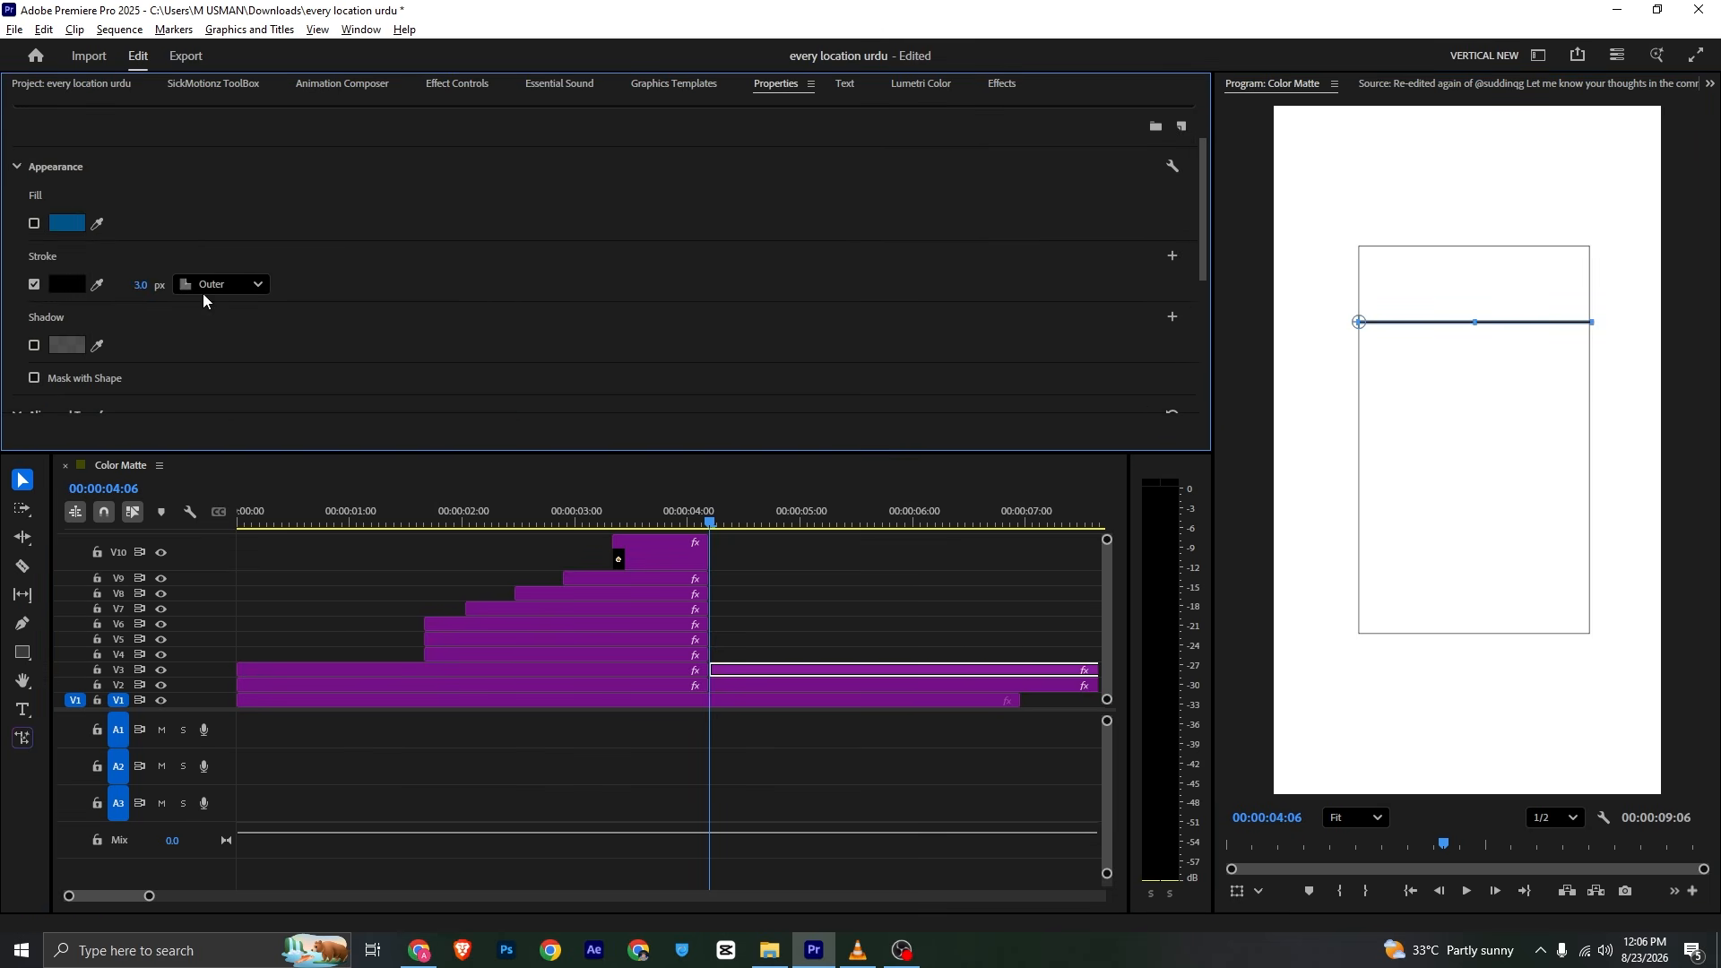
pyautogui.click(130, 273)
pyautogui.press('Return')
pyautogui.click(918, 719)
pyautogui.hotkey('ctrl', 's')
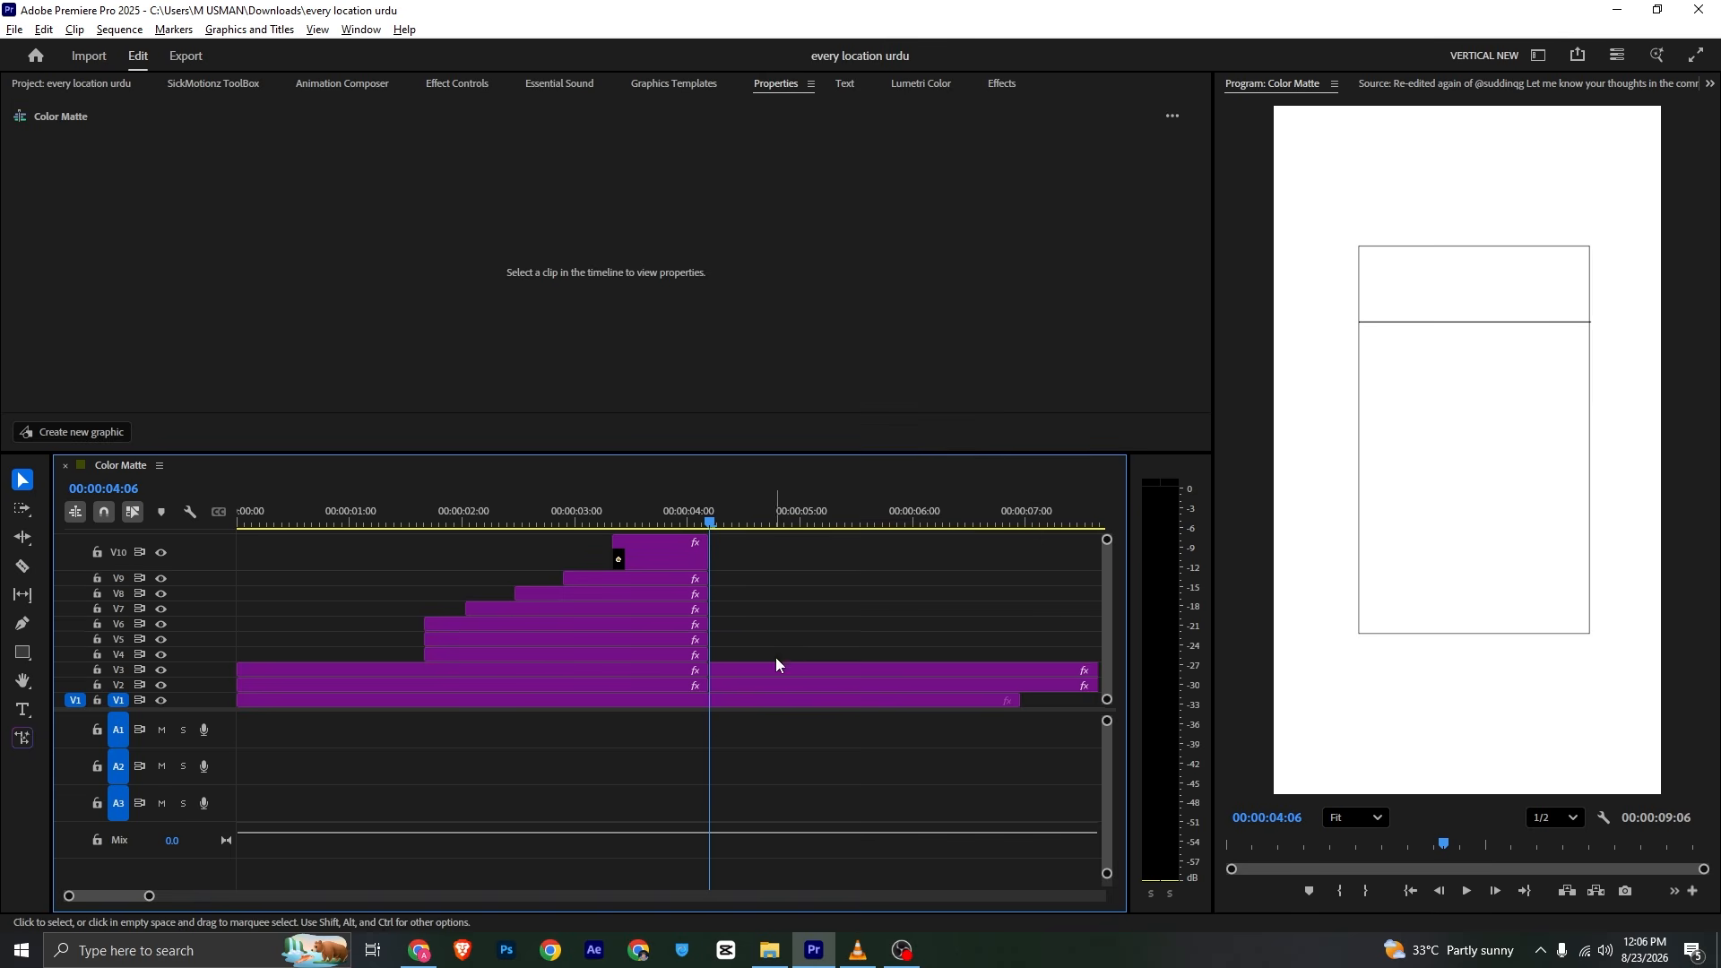
# Duplicate the line clip onto V4 and lower the copy to the rectangle's middle, checking the spacing against the VLC reference
pyautogui.click(776, 668)
pyautogui.moveTo(737, 678); pyautogui.dragTo(740, 652)
pyautogui.click(453, 85)
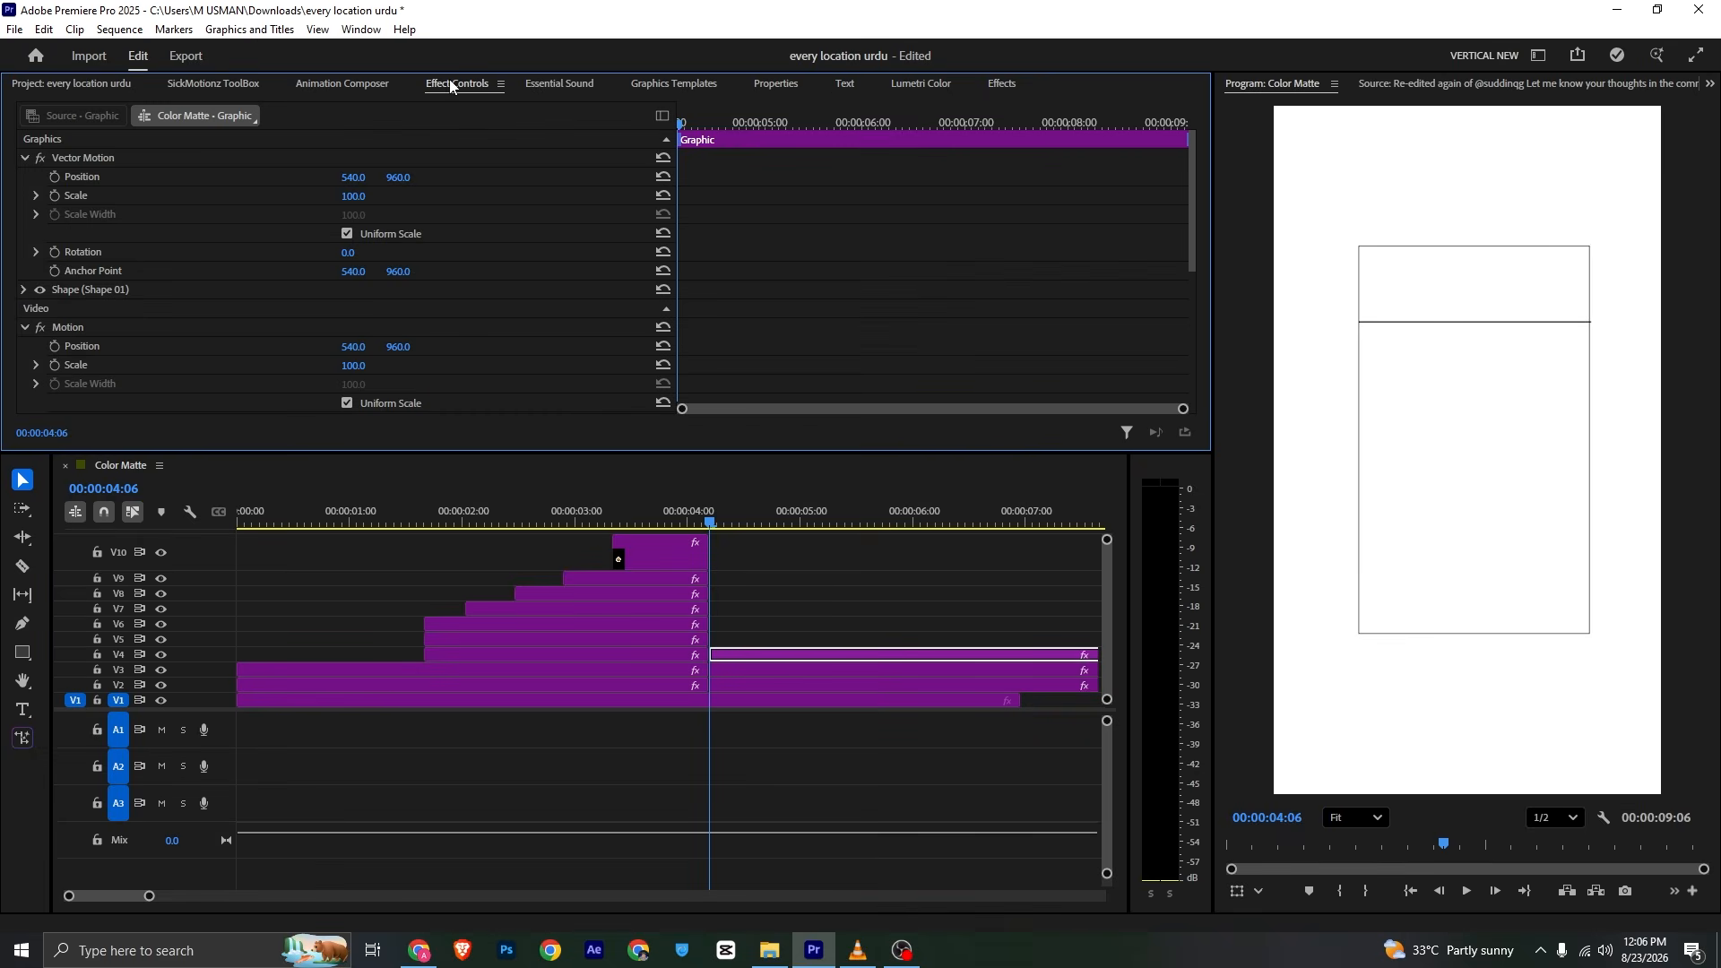
pyautogui.moveTo(399, 177); pyautogui.dragTo(785, 178)
pyautogui.hotkey('alt', 'Tab')
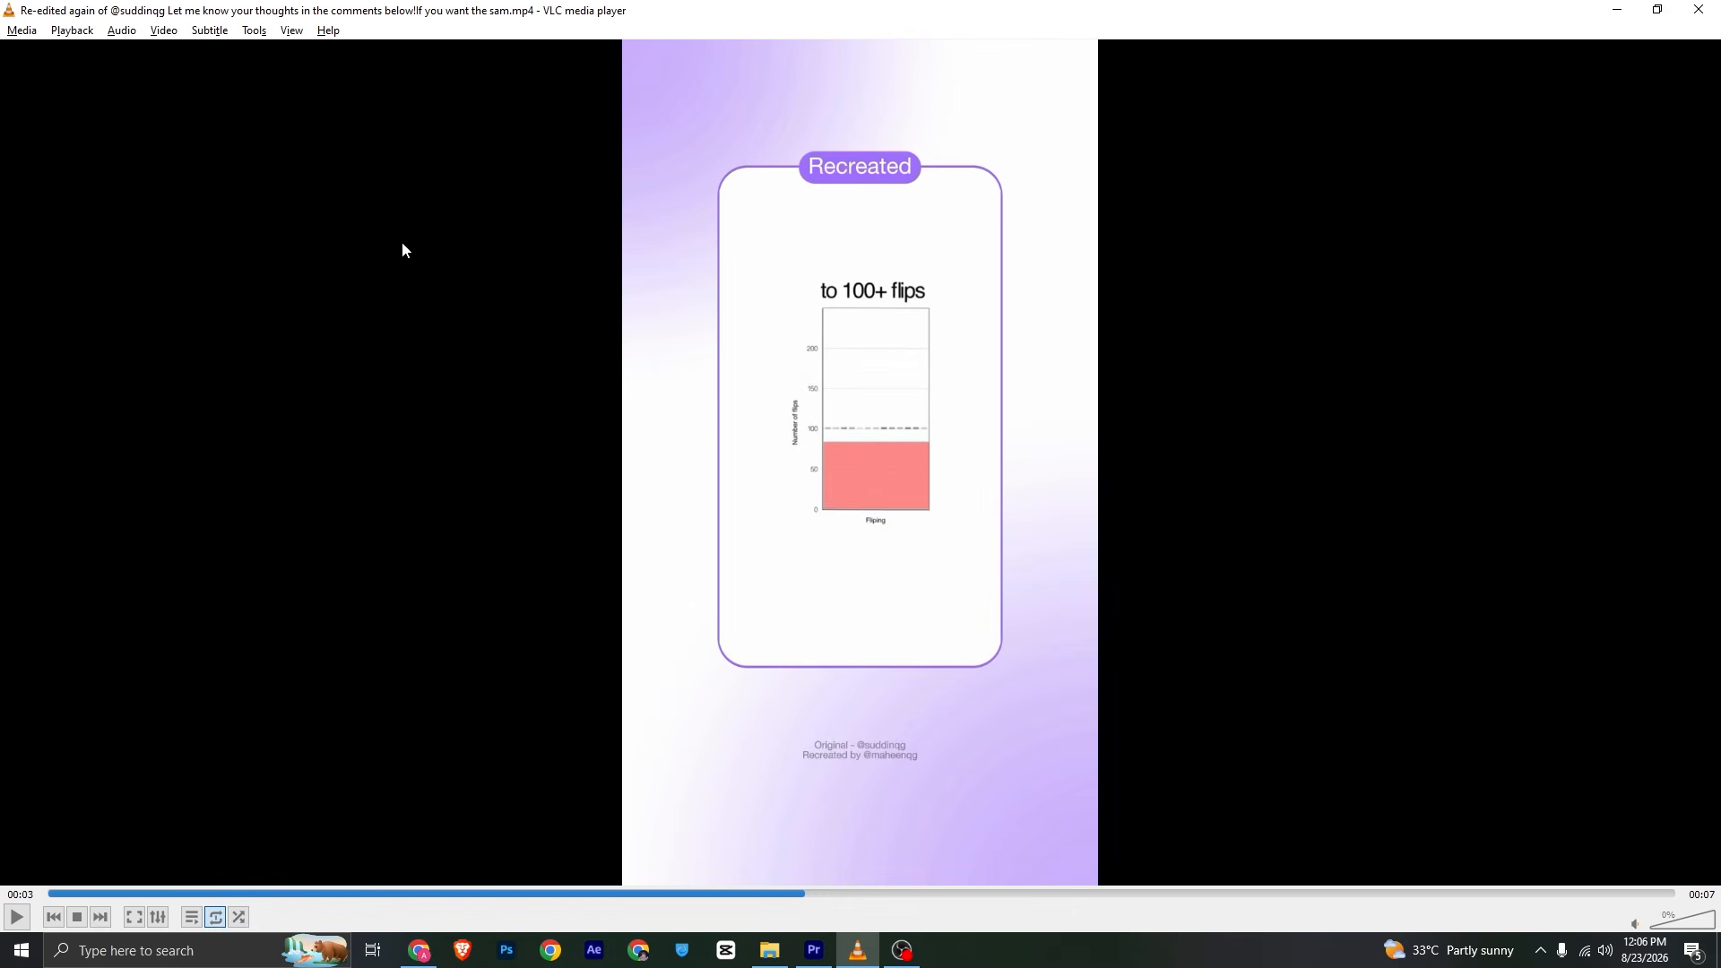
pyautogui.hotkey('alt', 'Tab')
pyautogui.moveTo(400, 177); pyautogui.dragTo(278, 178)
pyautogui.hotkey('alt', 'Tab')
pyautogui.hotkey('alt', 'Tab')
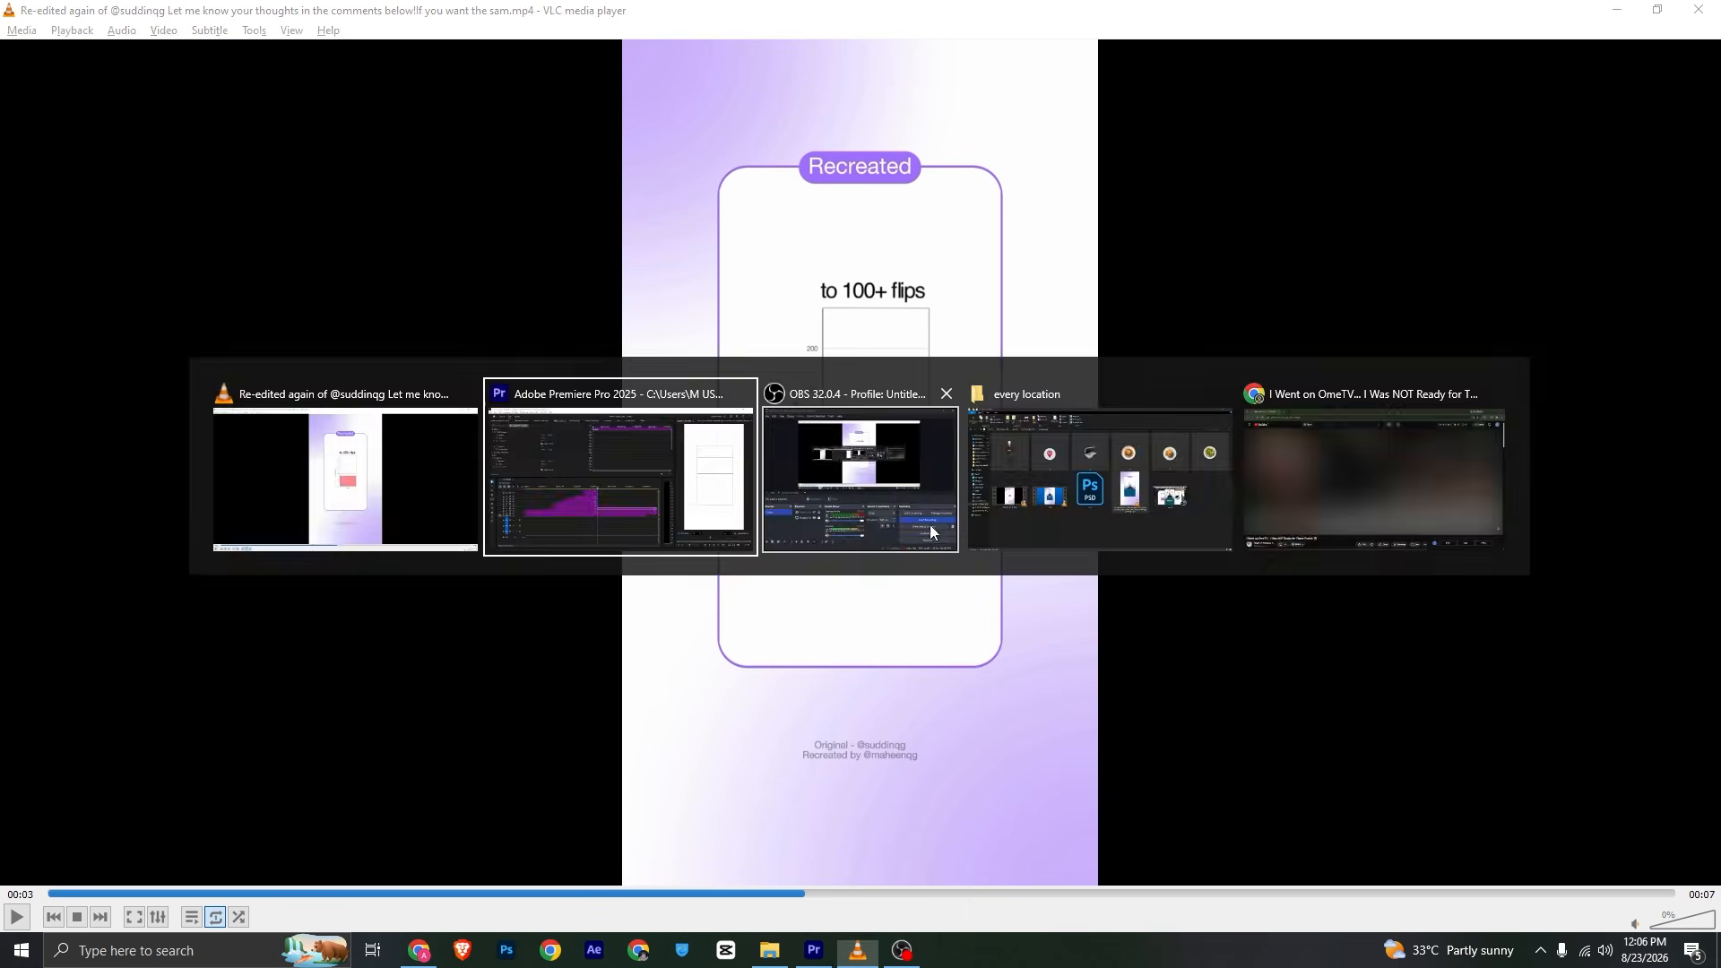
pyautogui.click(868, 611)
# Add a text layer of hyphens spanning the lower part of the rectangle as a dashed line
pyautogui.click(23, 709)
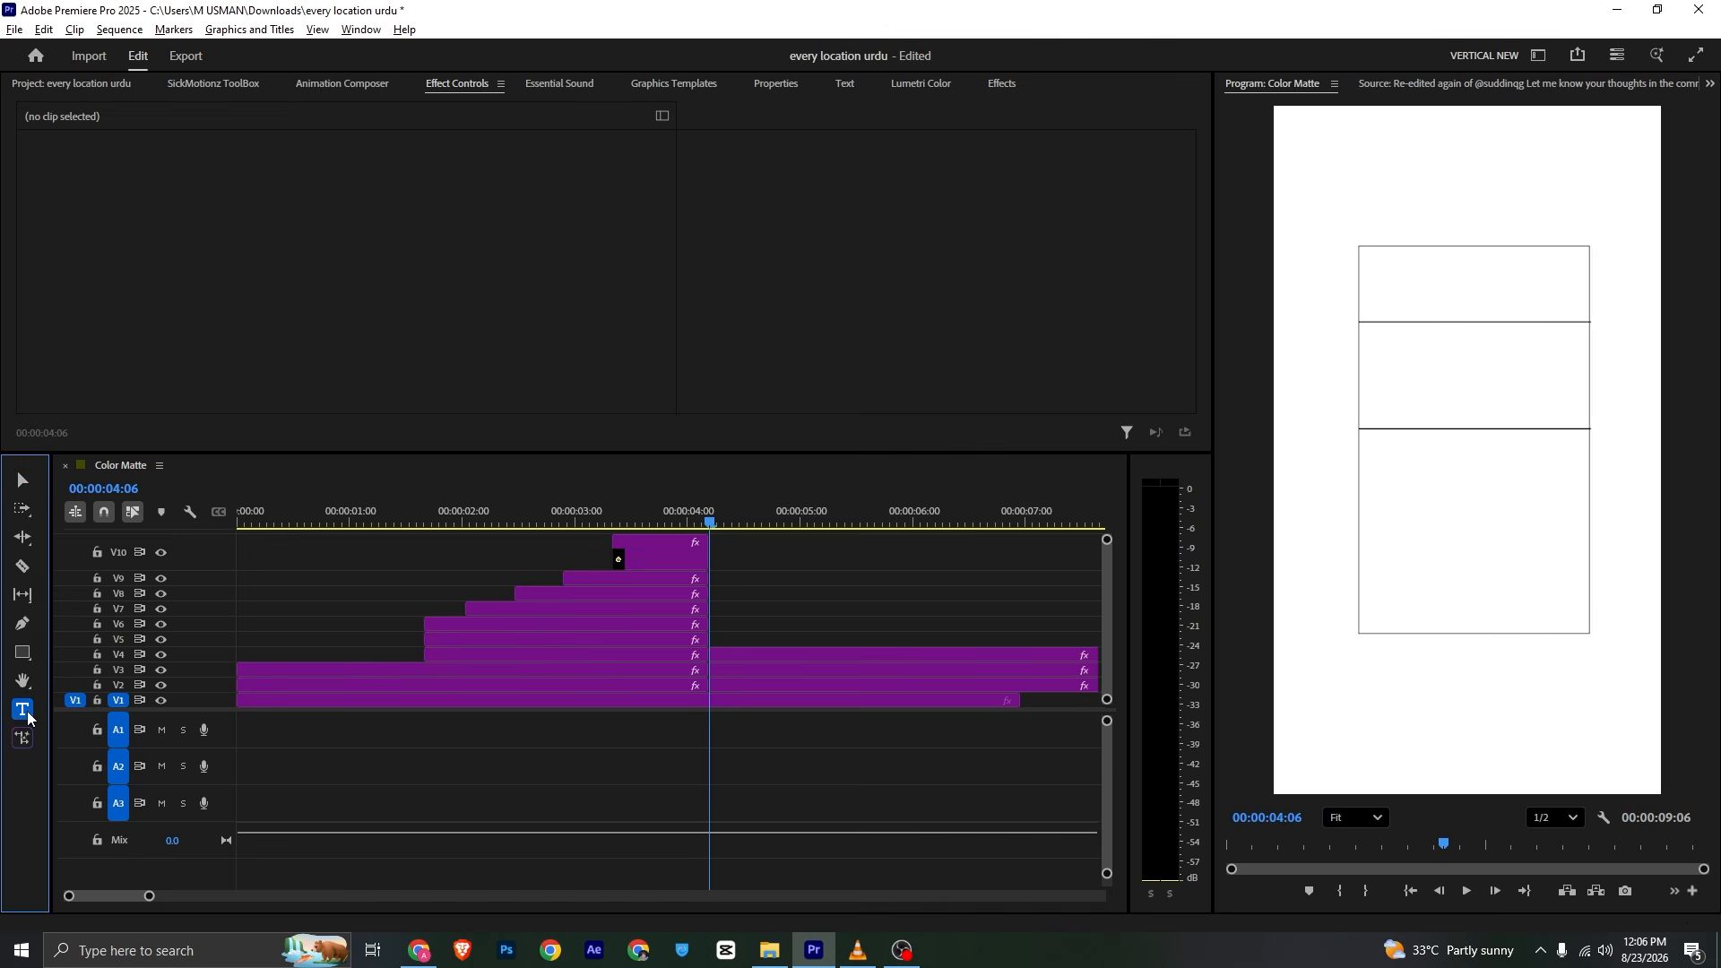
pyautogui.click(1358, 522)
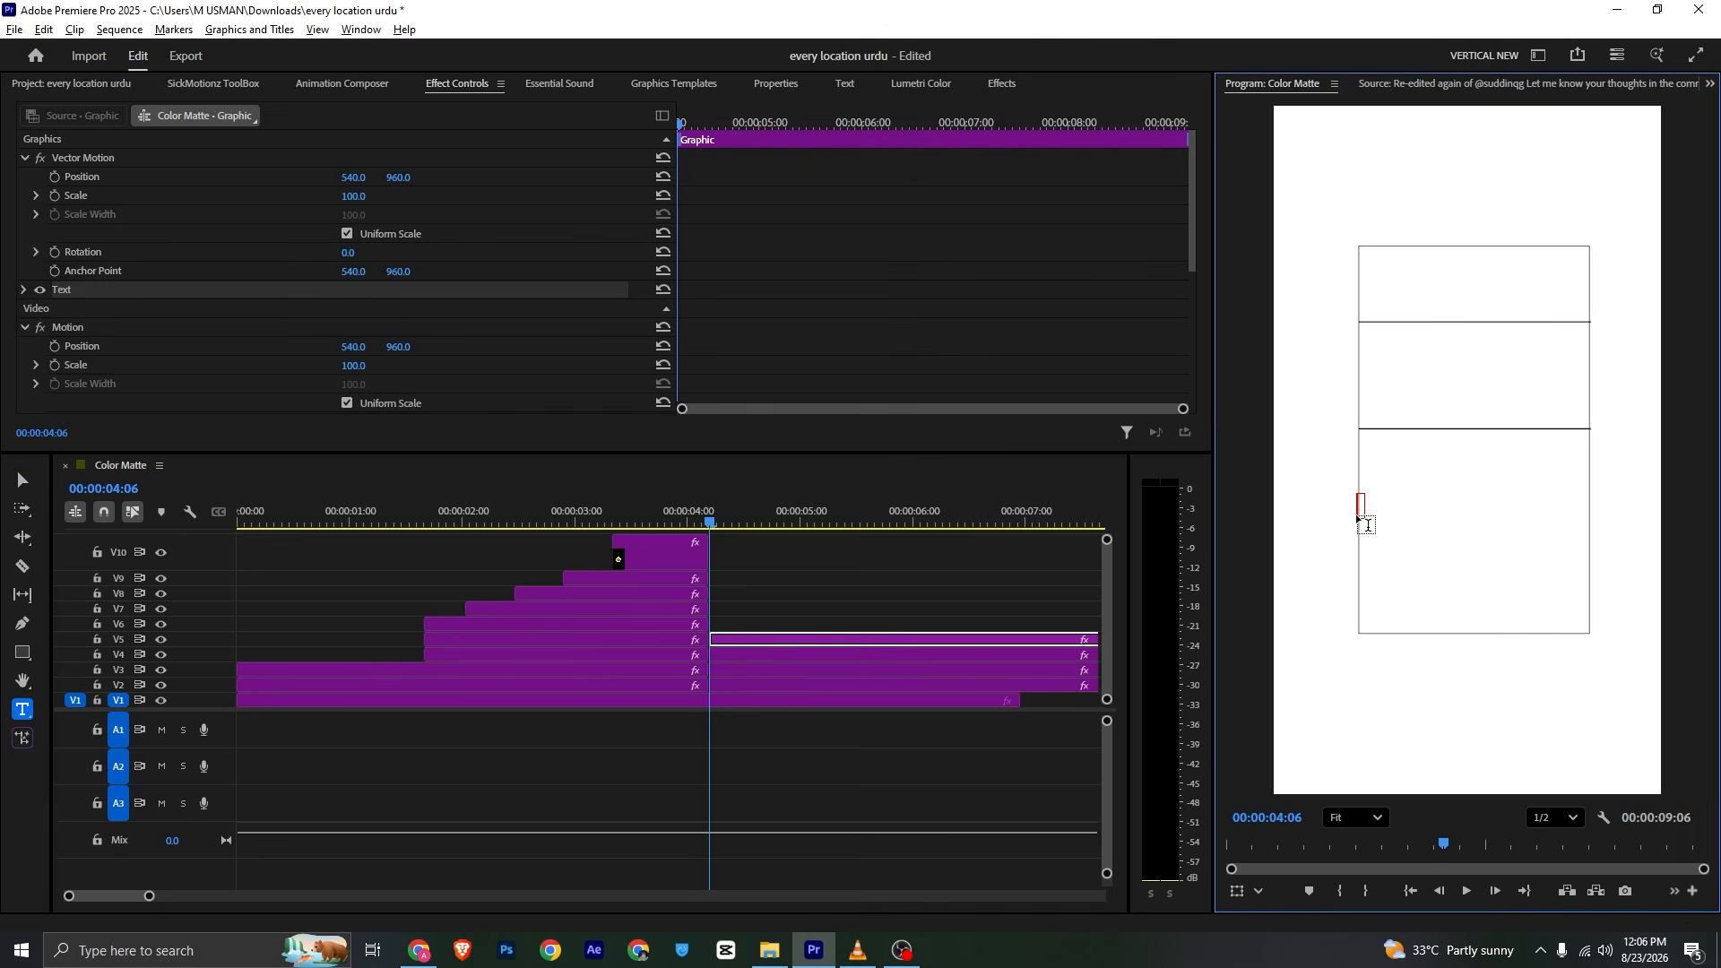
pyautogui.write('-------------------------------')
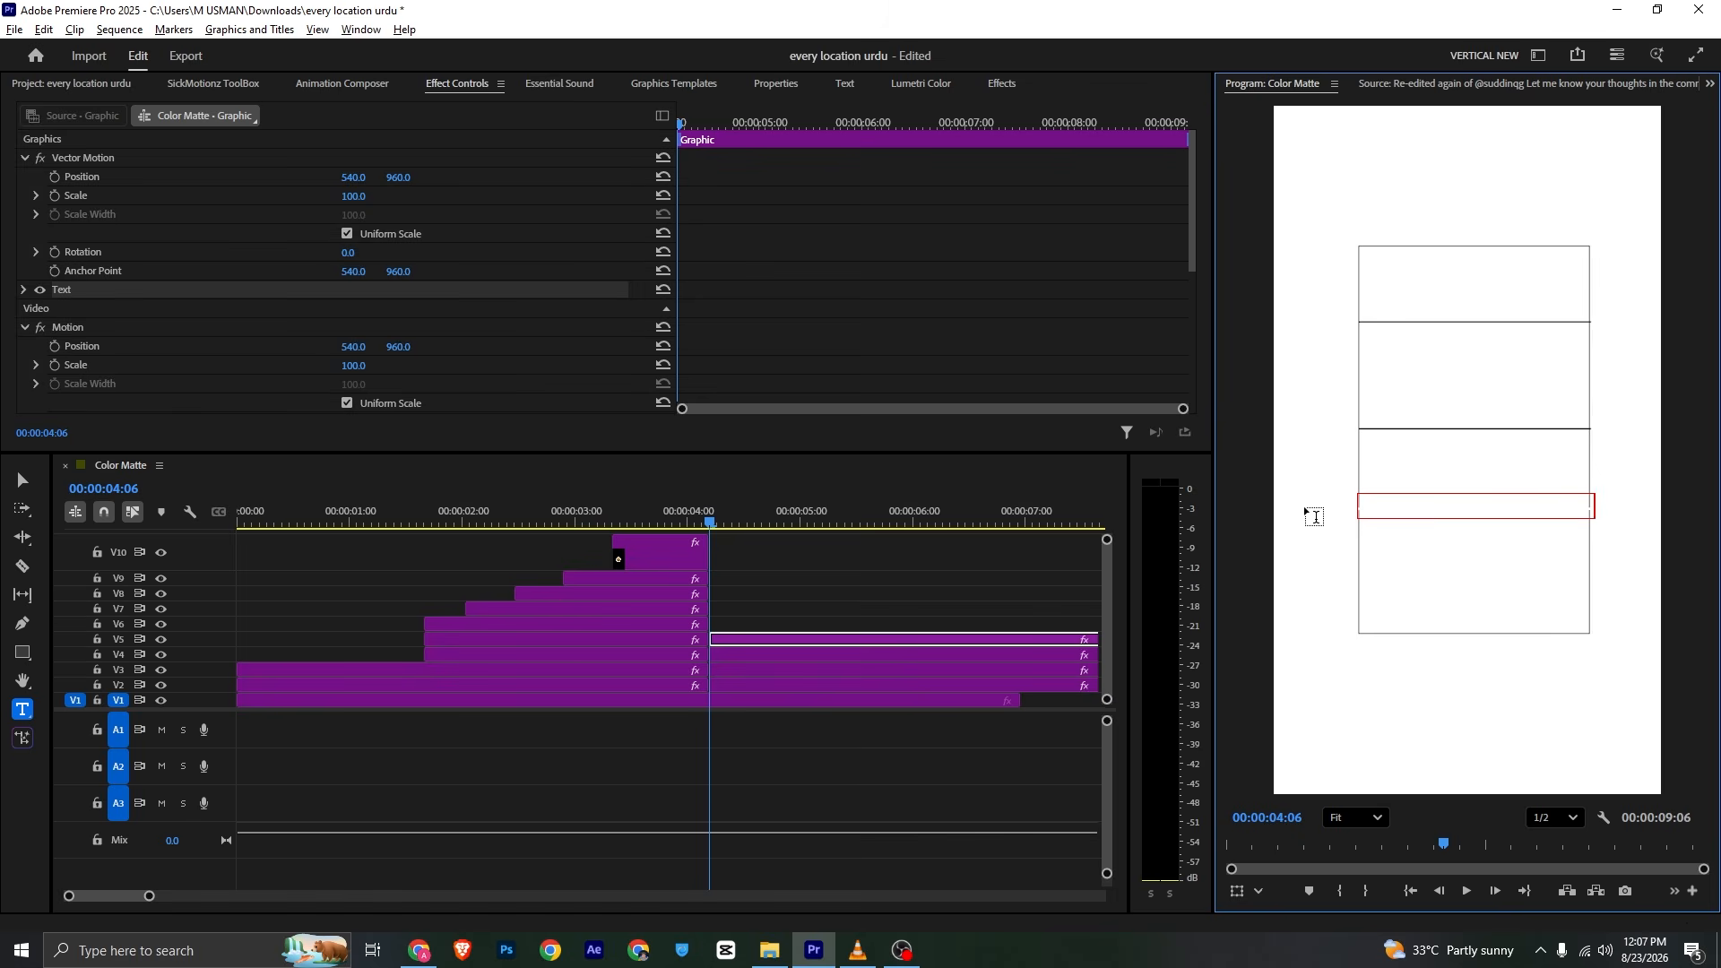
# Change the fill colour of the whole hyphen text to black
pyautogui.doubleClick(1404, 508)
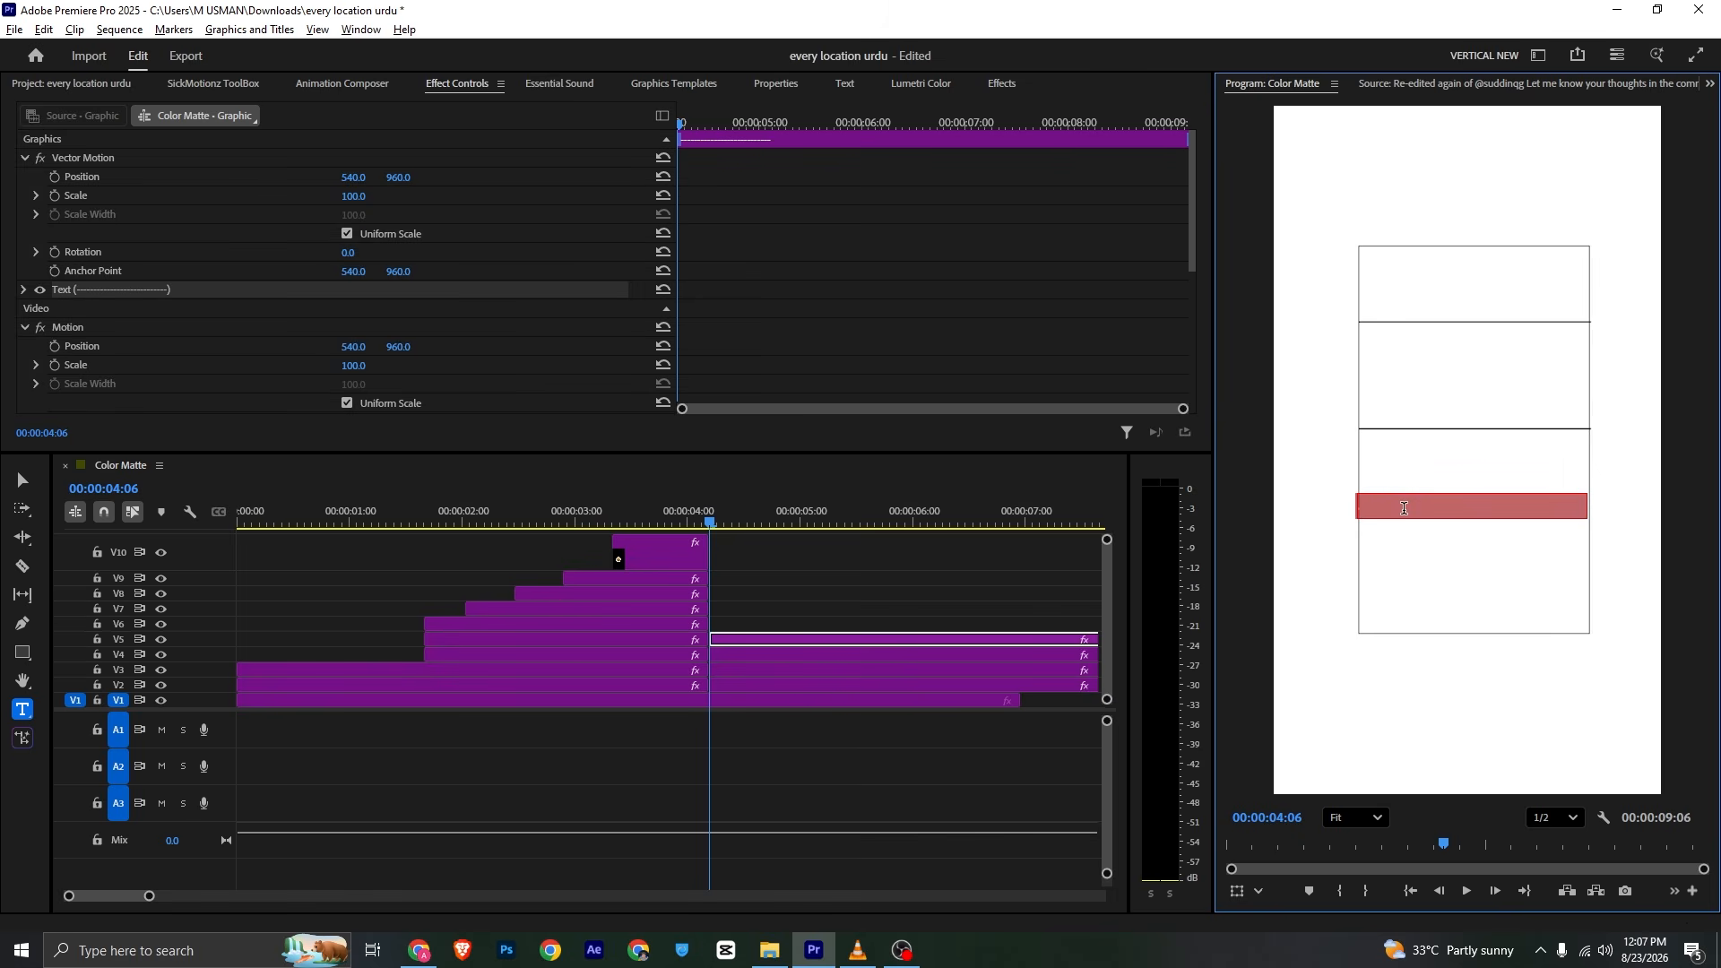
pyautogui.click(776, 85)
pyautogui.scroll(-4, 27, 238)
pyautogui.click(67, 317)
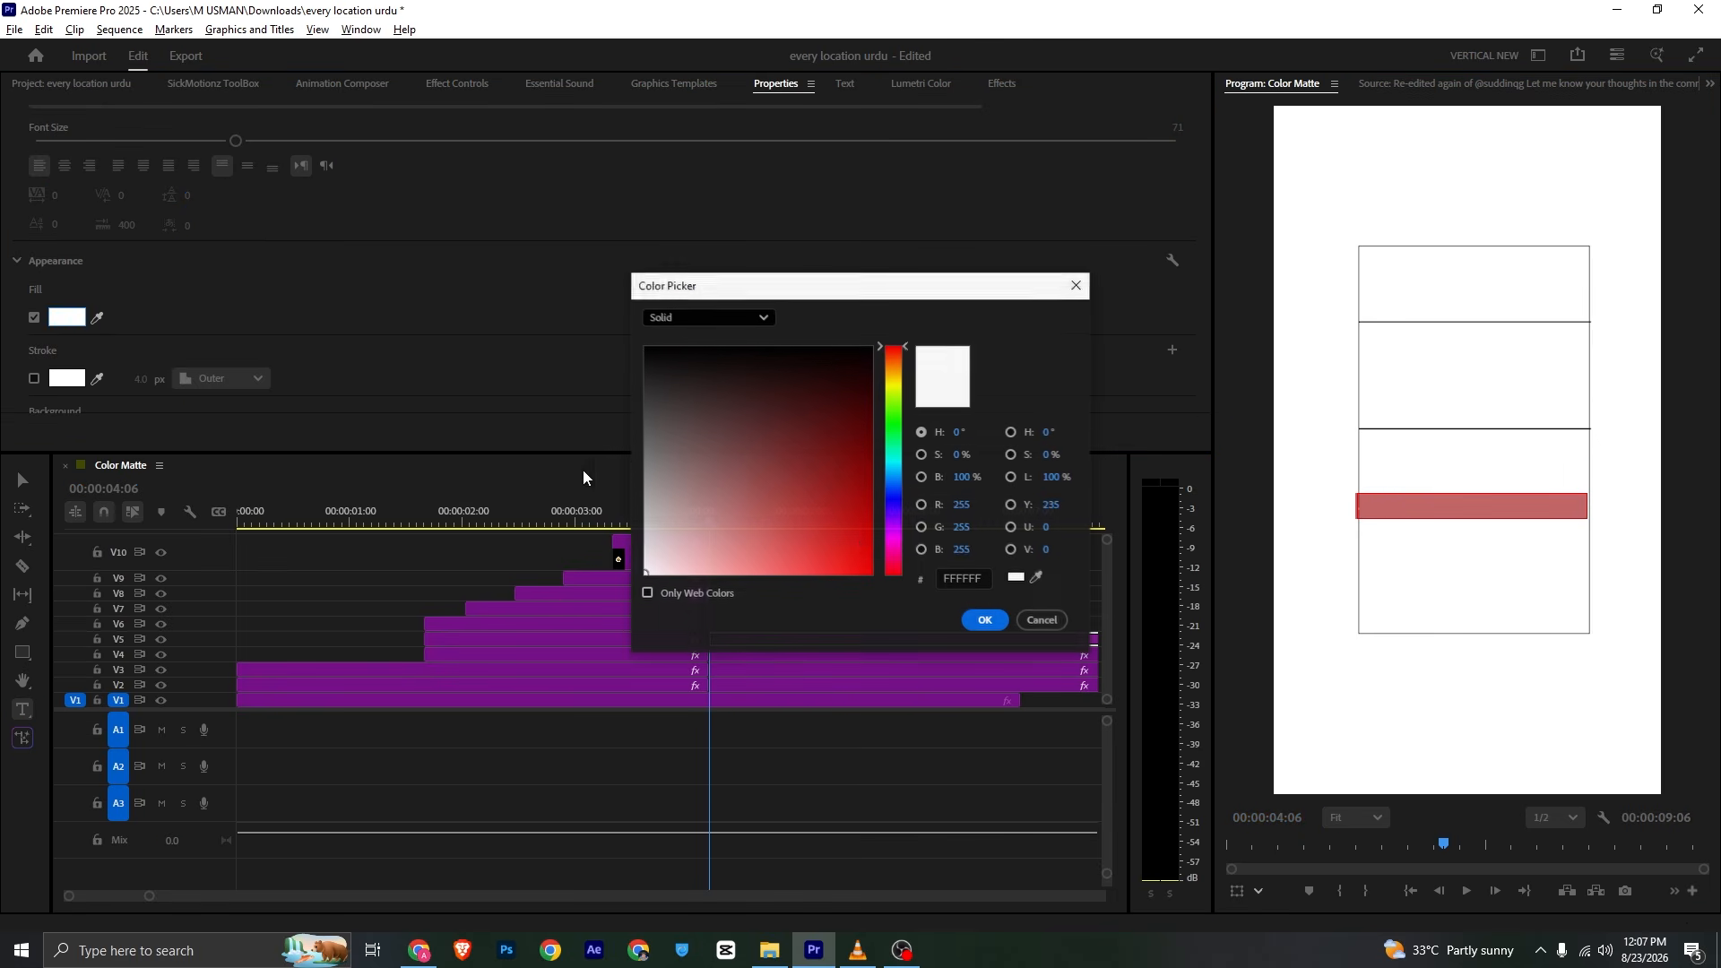
pyautogui.moveTo(695, 489); pyautogui.dragTo(493, 257)
pyautogui.click(986, 621)
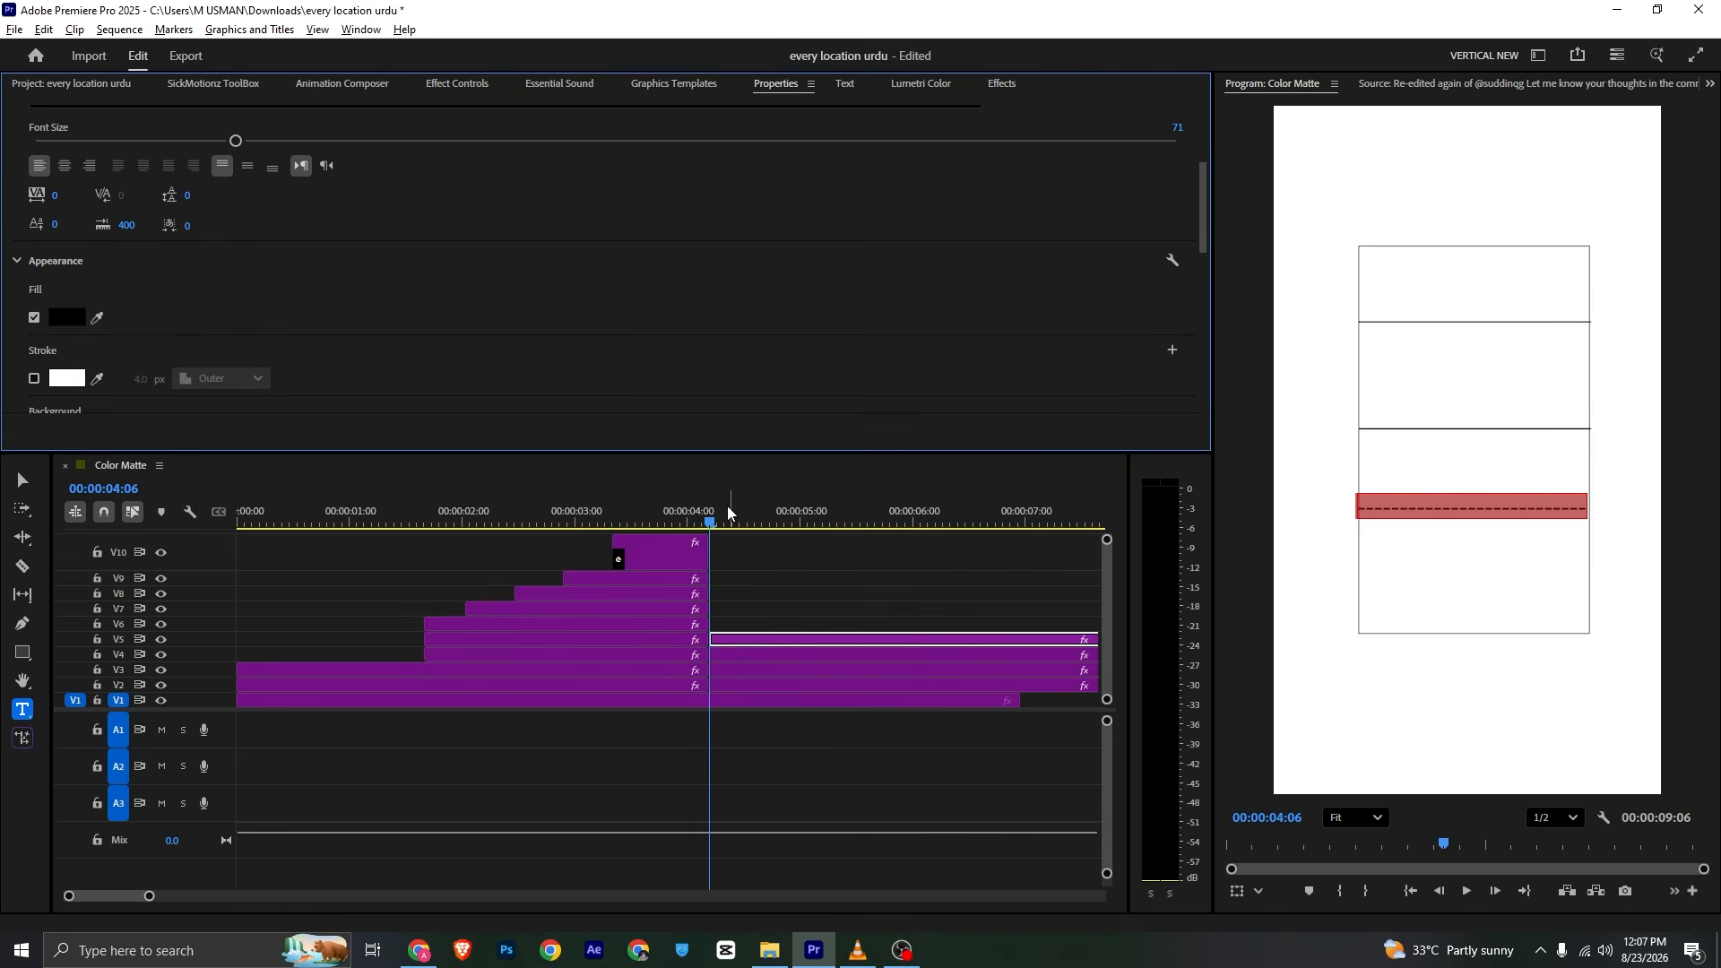
# Set the dashed line's horizontal position to 548, save, and lower the line slightly after checking the VLC reference
pyautogui.click(459, 87)
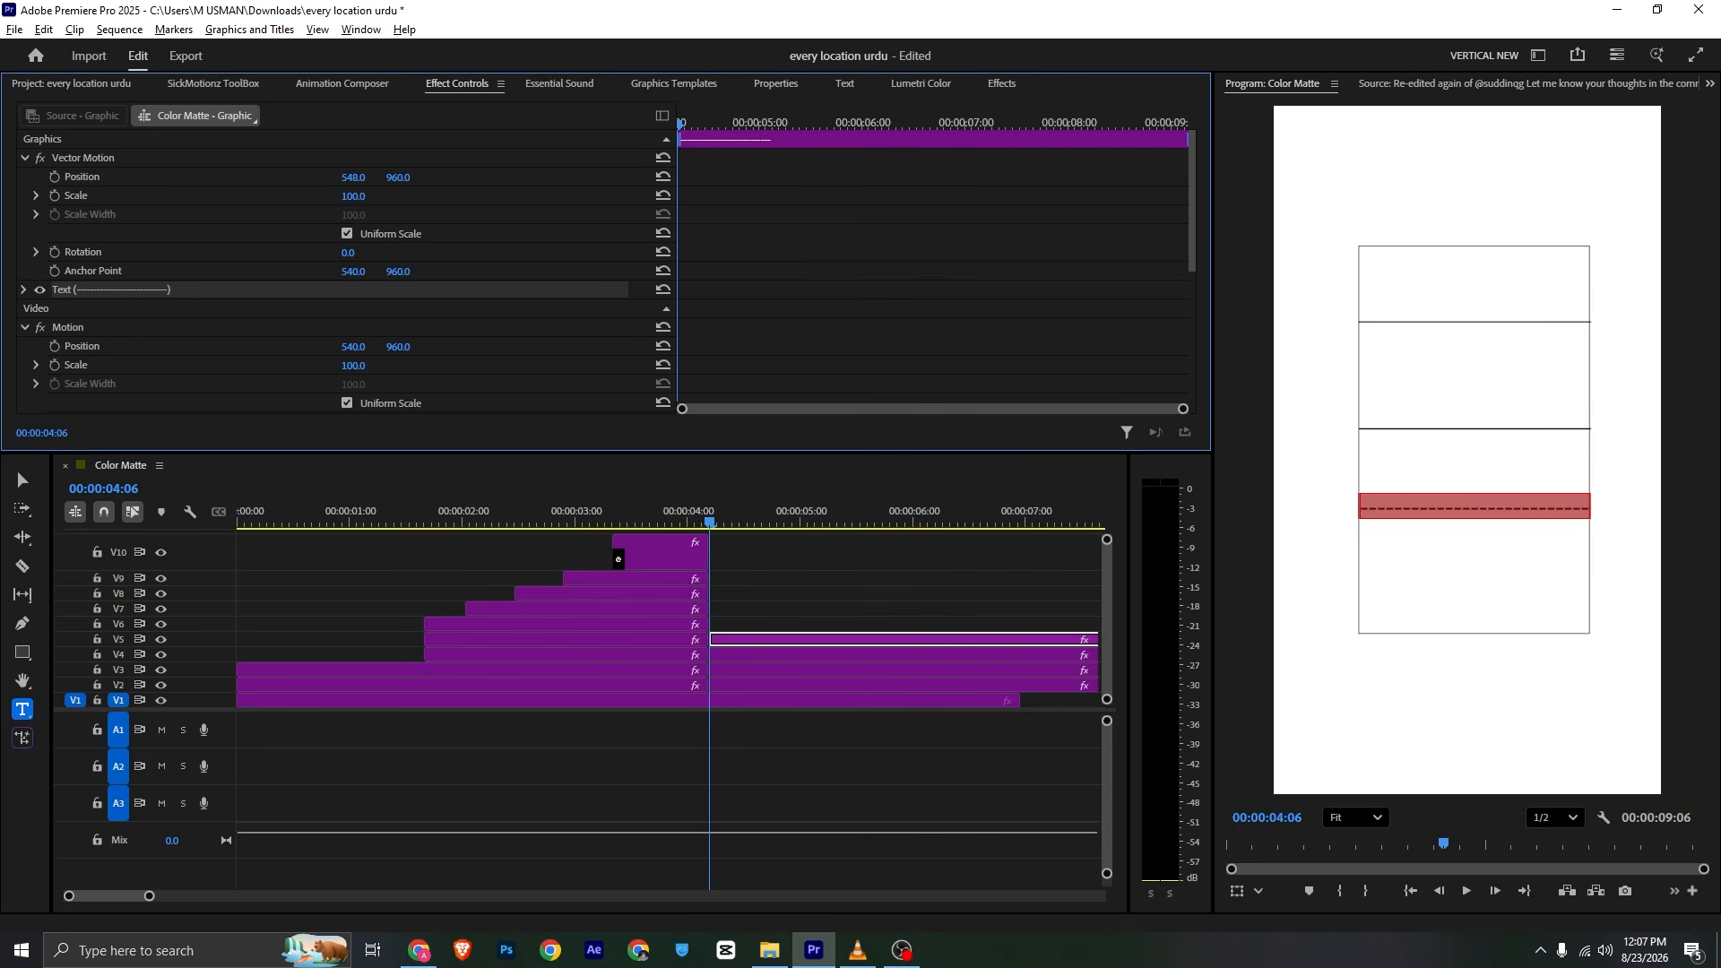
pyautogui.click(818, 606)
pyautogui.hotkey('ctrl', 's')
pyautogui.hotkey('alt', 'Tab')
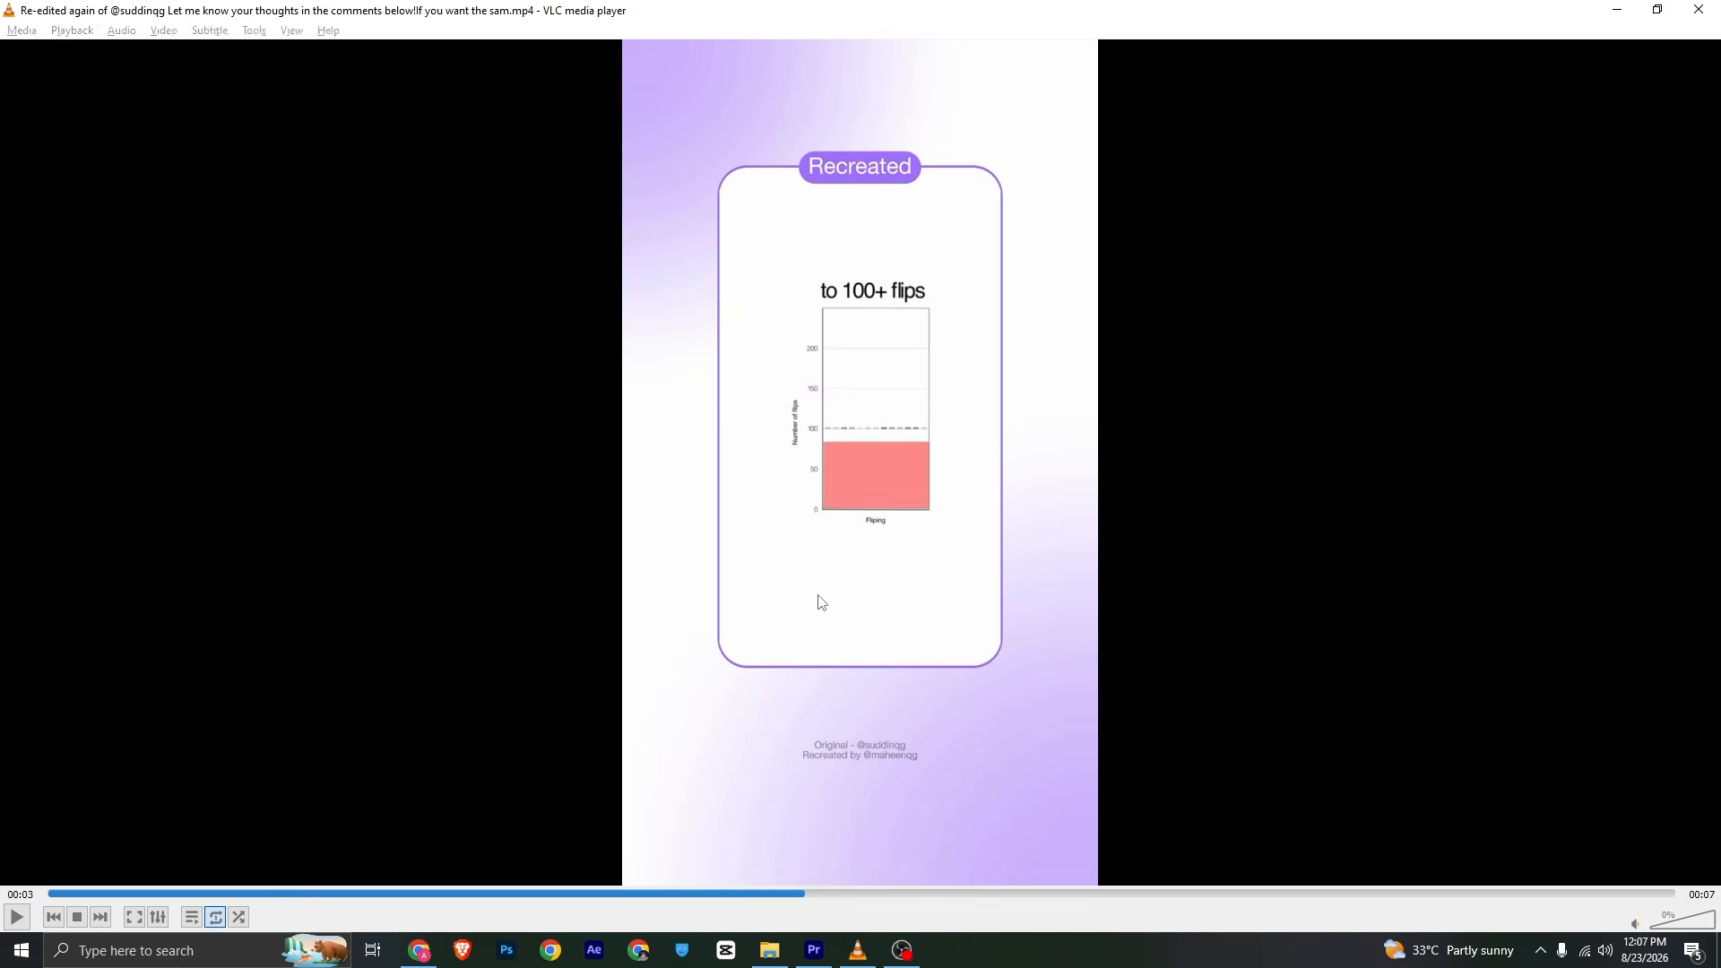
pyautogui.hotkey('alt', 'Tab')
pyautogui.click(777, 643)
pyautogui.moveTo(397, 177); pyautogui.dragTo(419, 177)
pyautogui.click(788, 567)
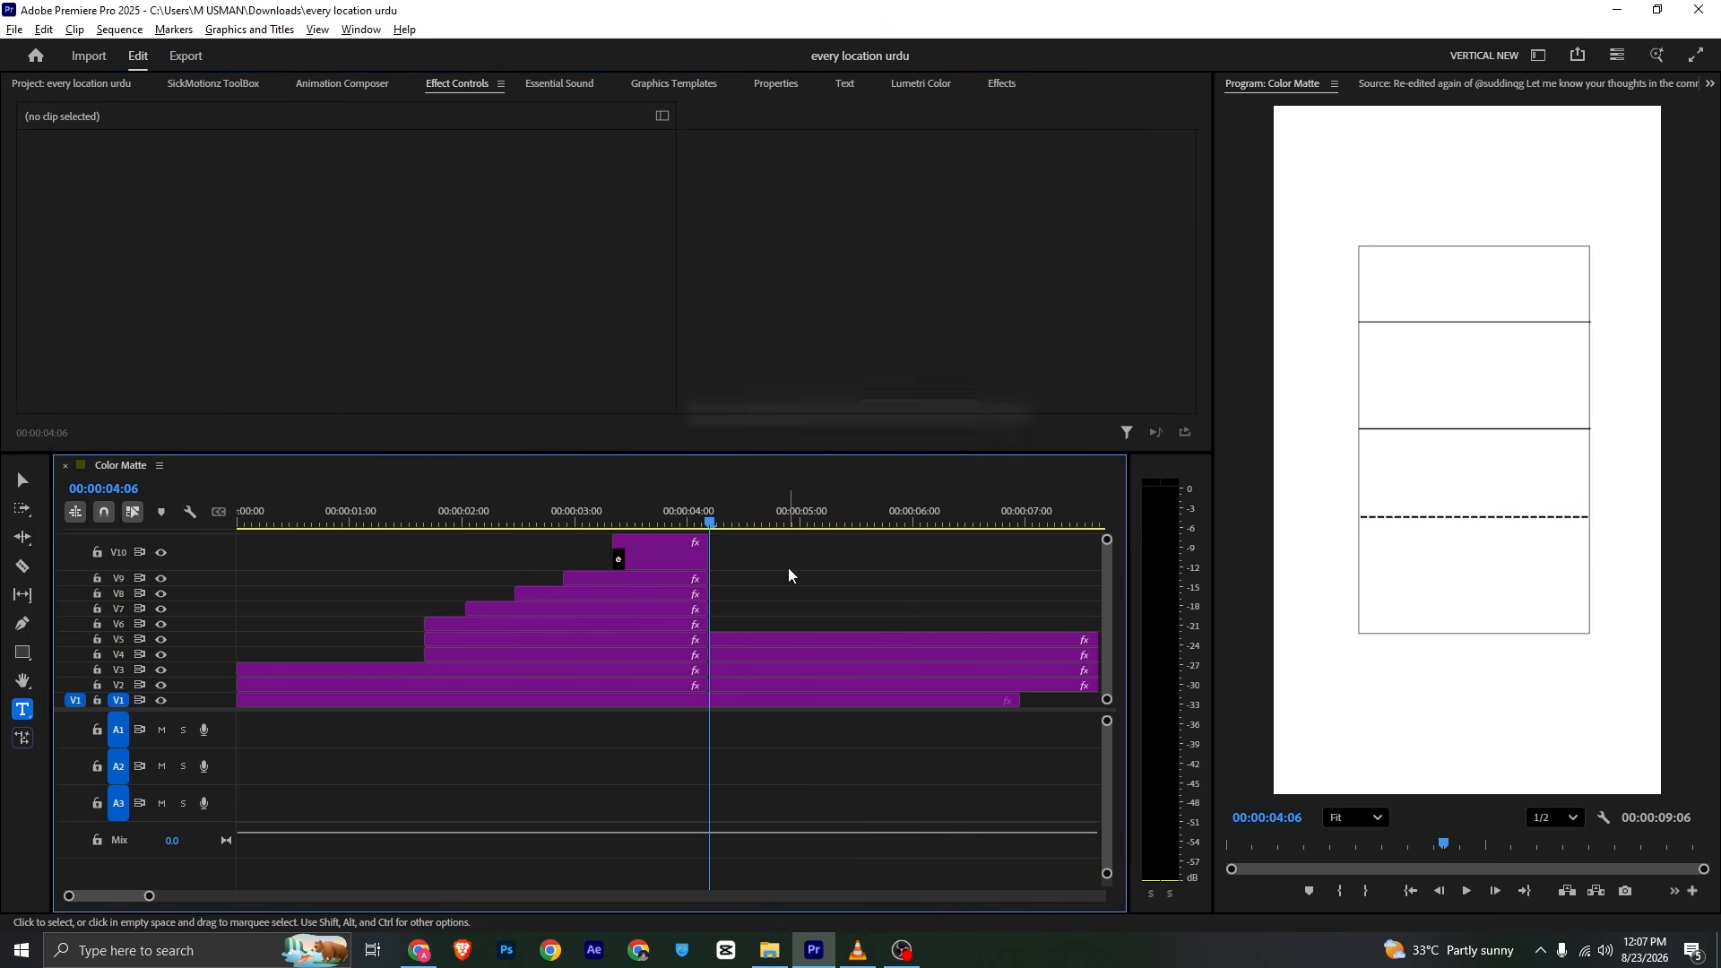
# Draw a rectangle from the dashed line down to the chart outline's base, after checking the bar in the VLC reference
pyautogui.hotkey('alt', 'Tab')
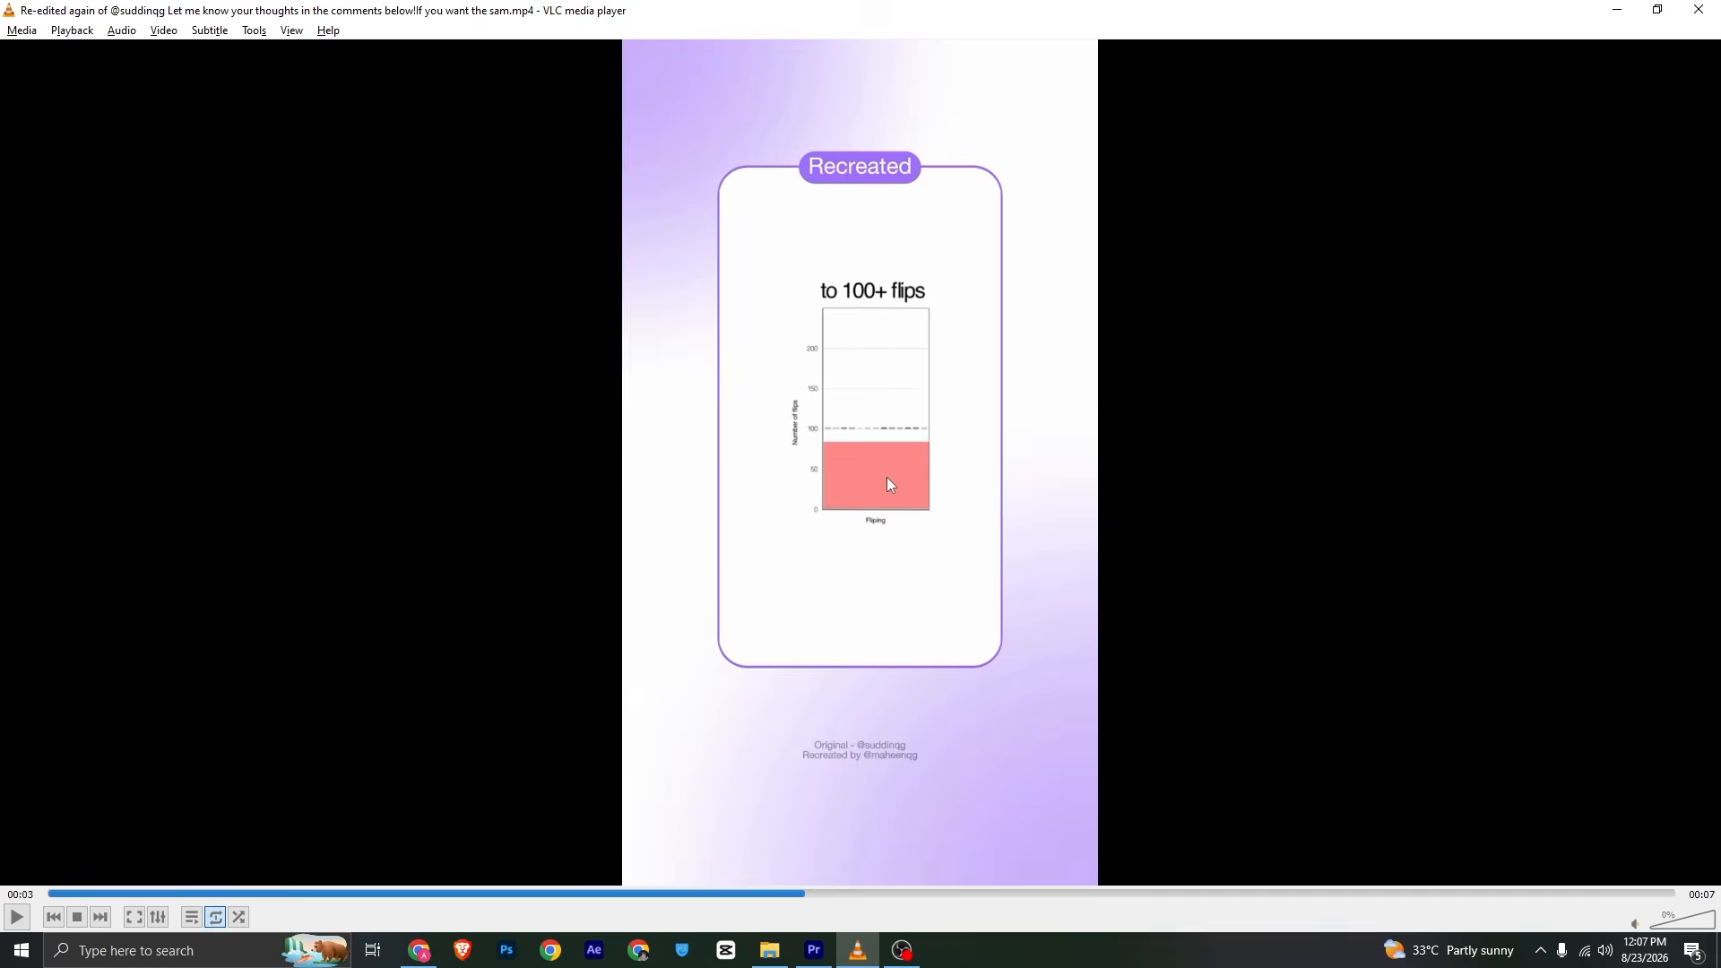
pyautogui.hotkey('alt', 'Tab')
pyautogui.click(22, 652)
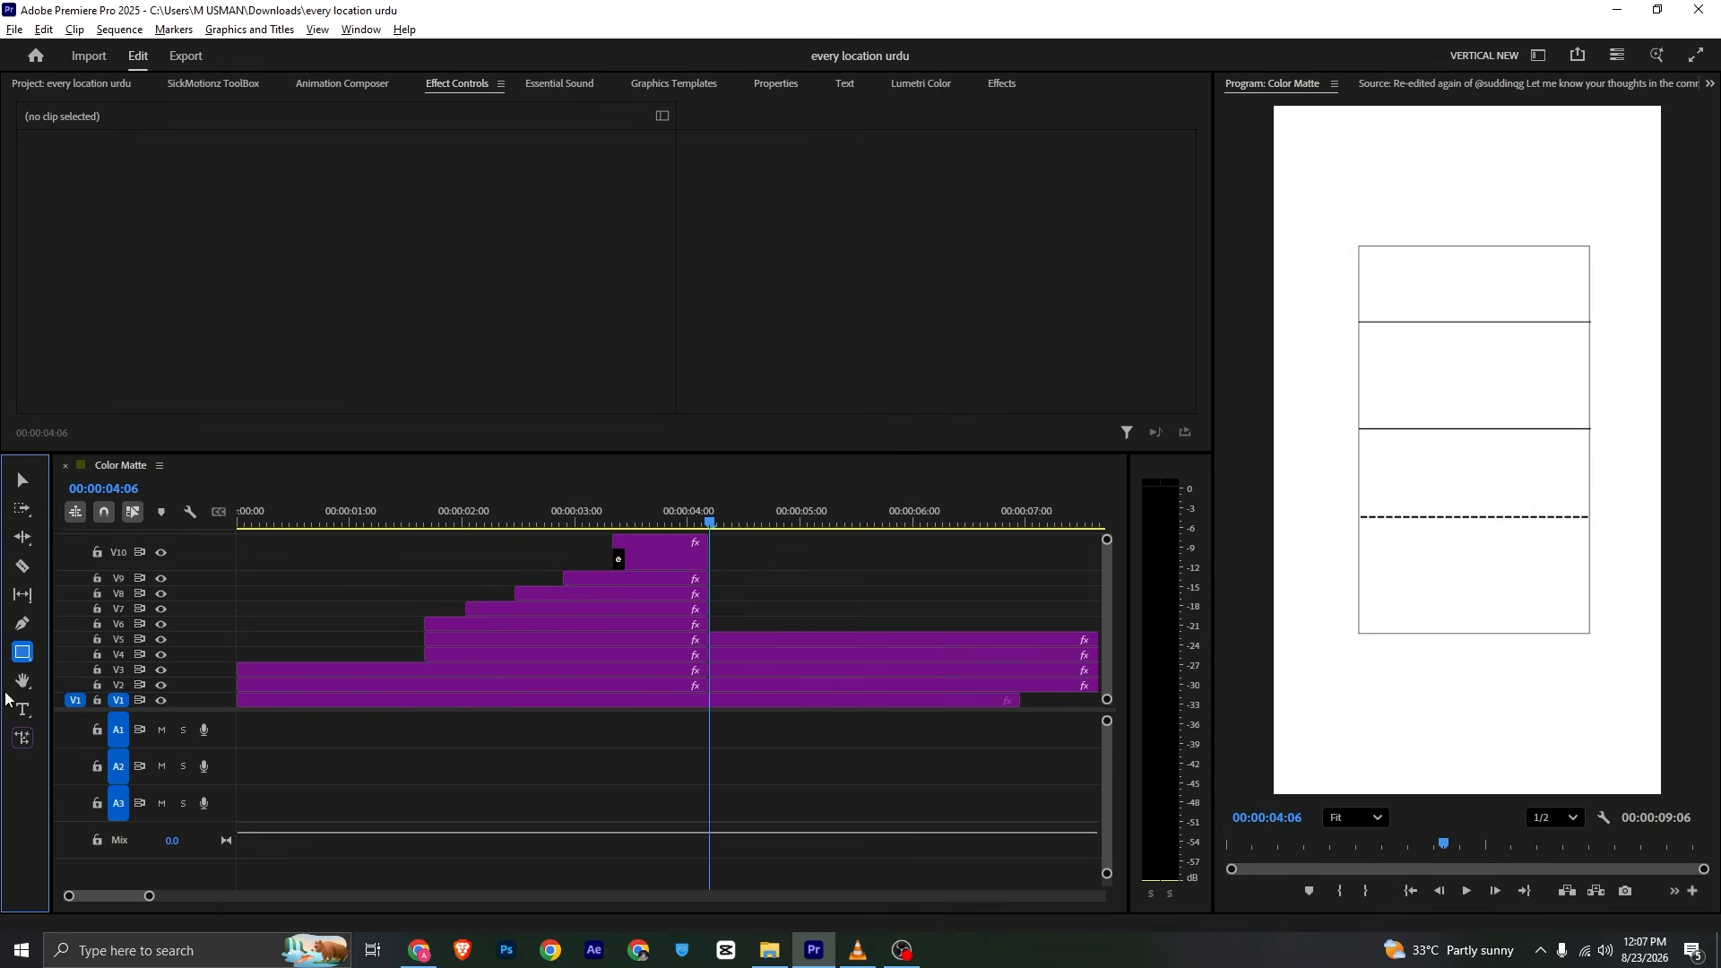
pyautogui.moveTo(1357, 515)
pyautogui.mouseDown()
pyautogui.moveTo(1387, 626)
pyautogui.moveTo(1491, 653)
pyautogui.moveTo(1591, 640)
pyautogui.mouseUp()
# Align the new rectangle's top and left edges with the dashed line and chart outline, and save the project
pyautogui.scroll(3, 1479, 529)
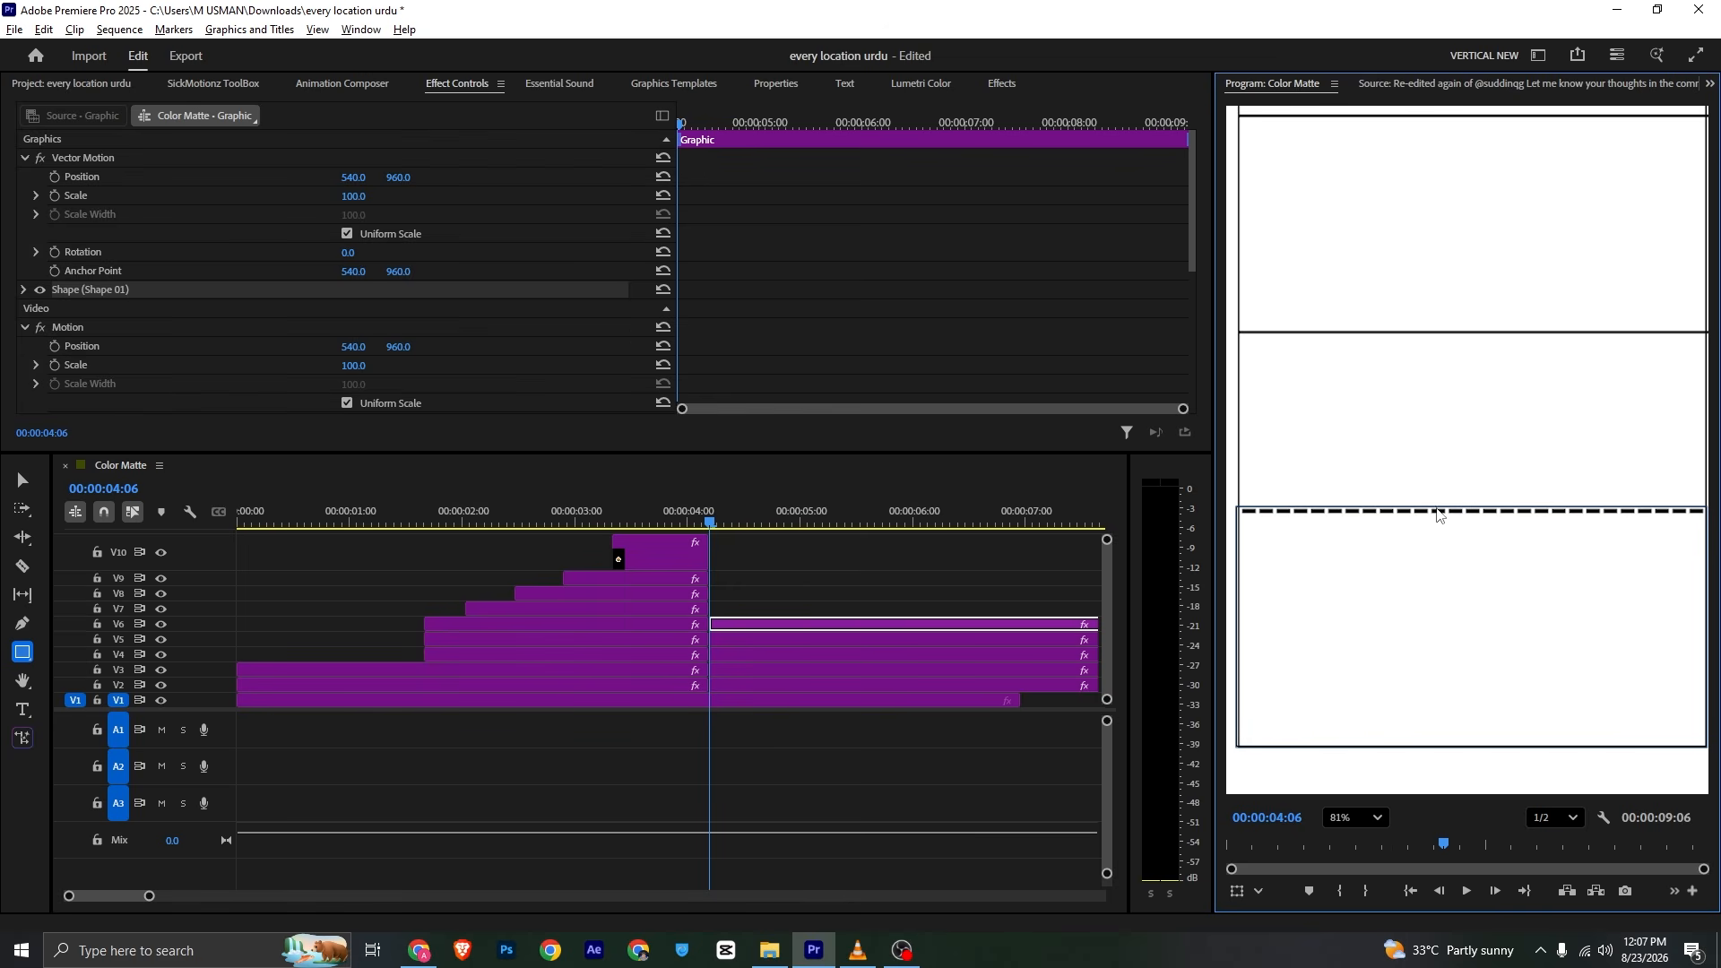
pyautogui.click(23, 479)
pyautogui.click(1477, 509)
pyautogui.moveTo(1478, 509); pyautogui.dragTo(1477, 515)
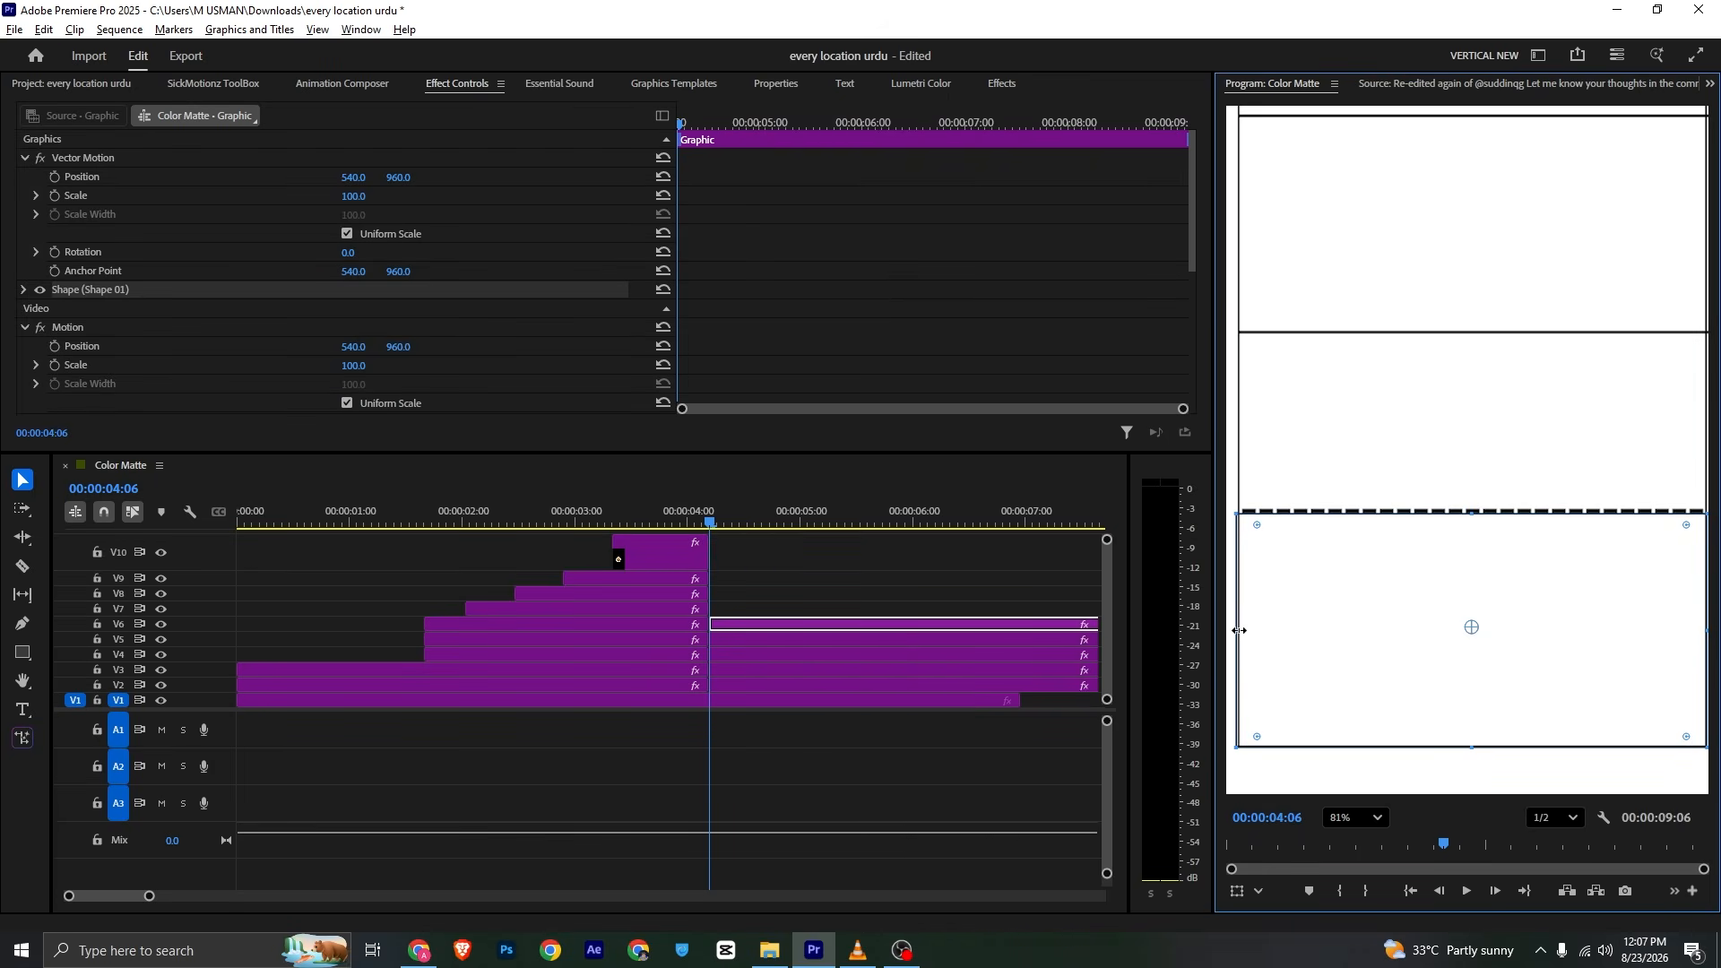
pyautogui.moveTo(1239, 631); pyautogui.dragTo(1241, 630)
pyautogui.scroll(-5, 1701, 626)
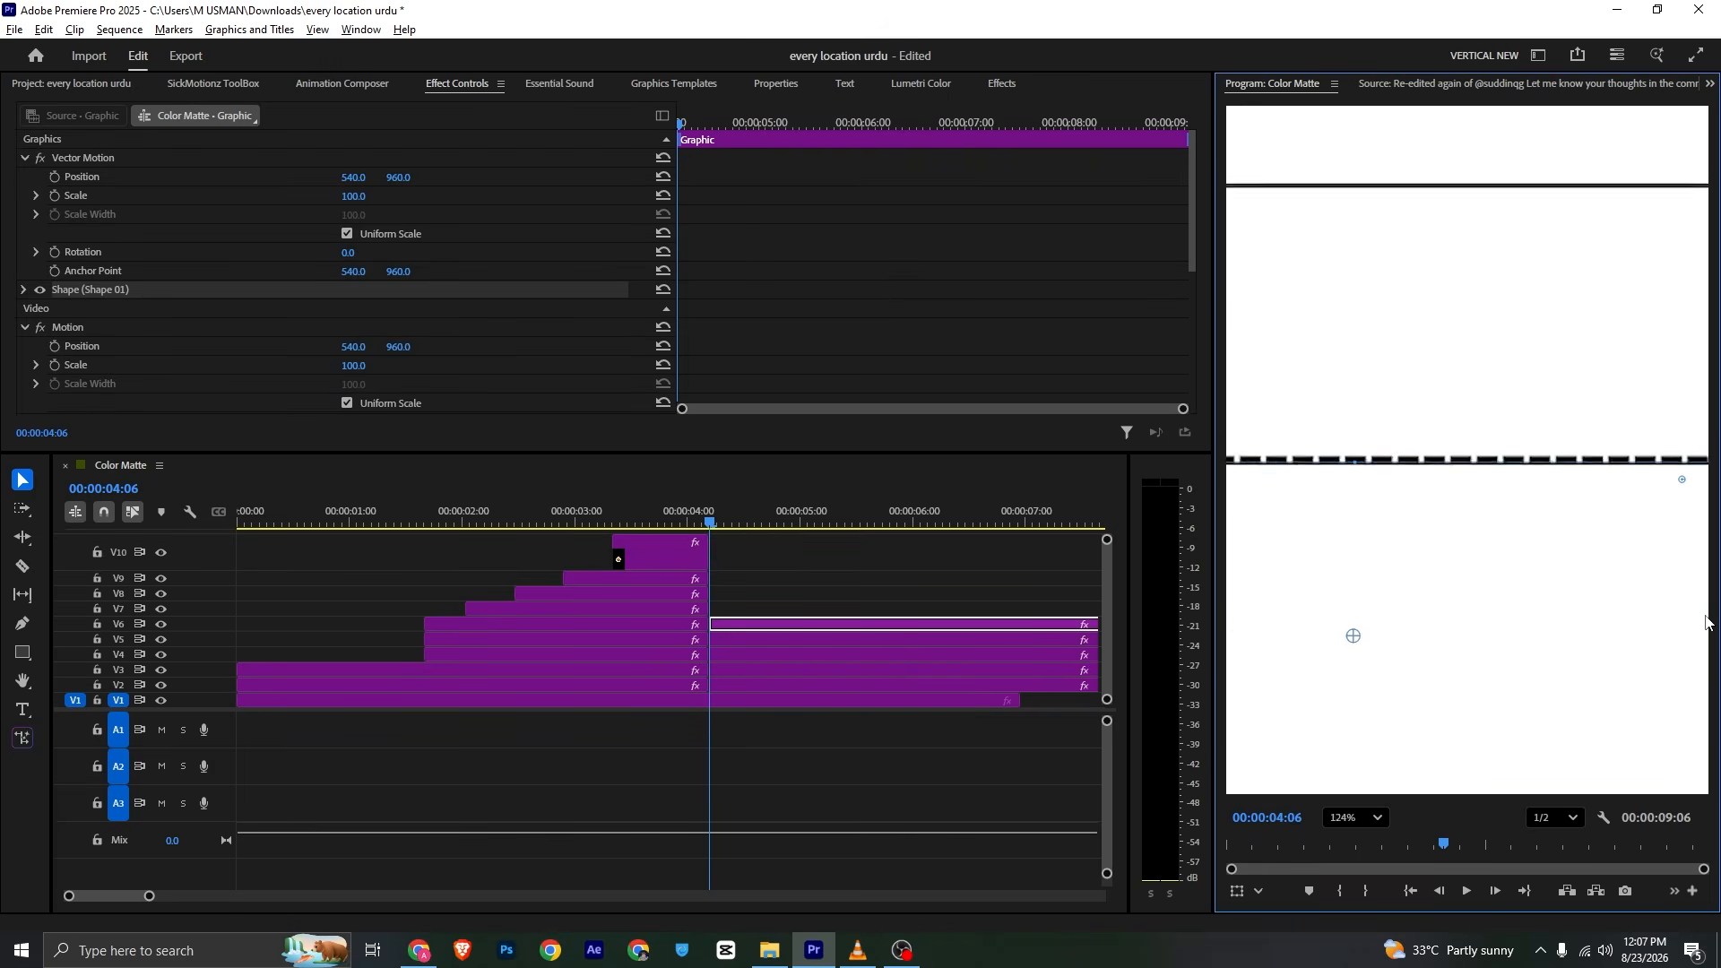
pyautogui.scroll(5, 1695, 648)
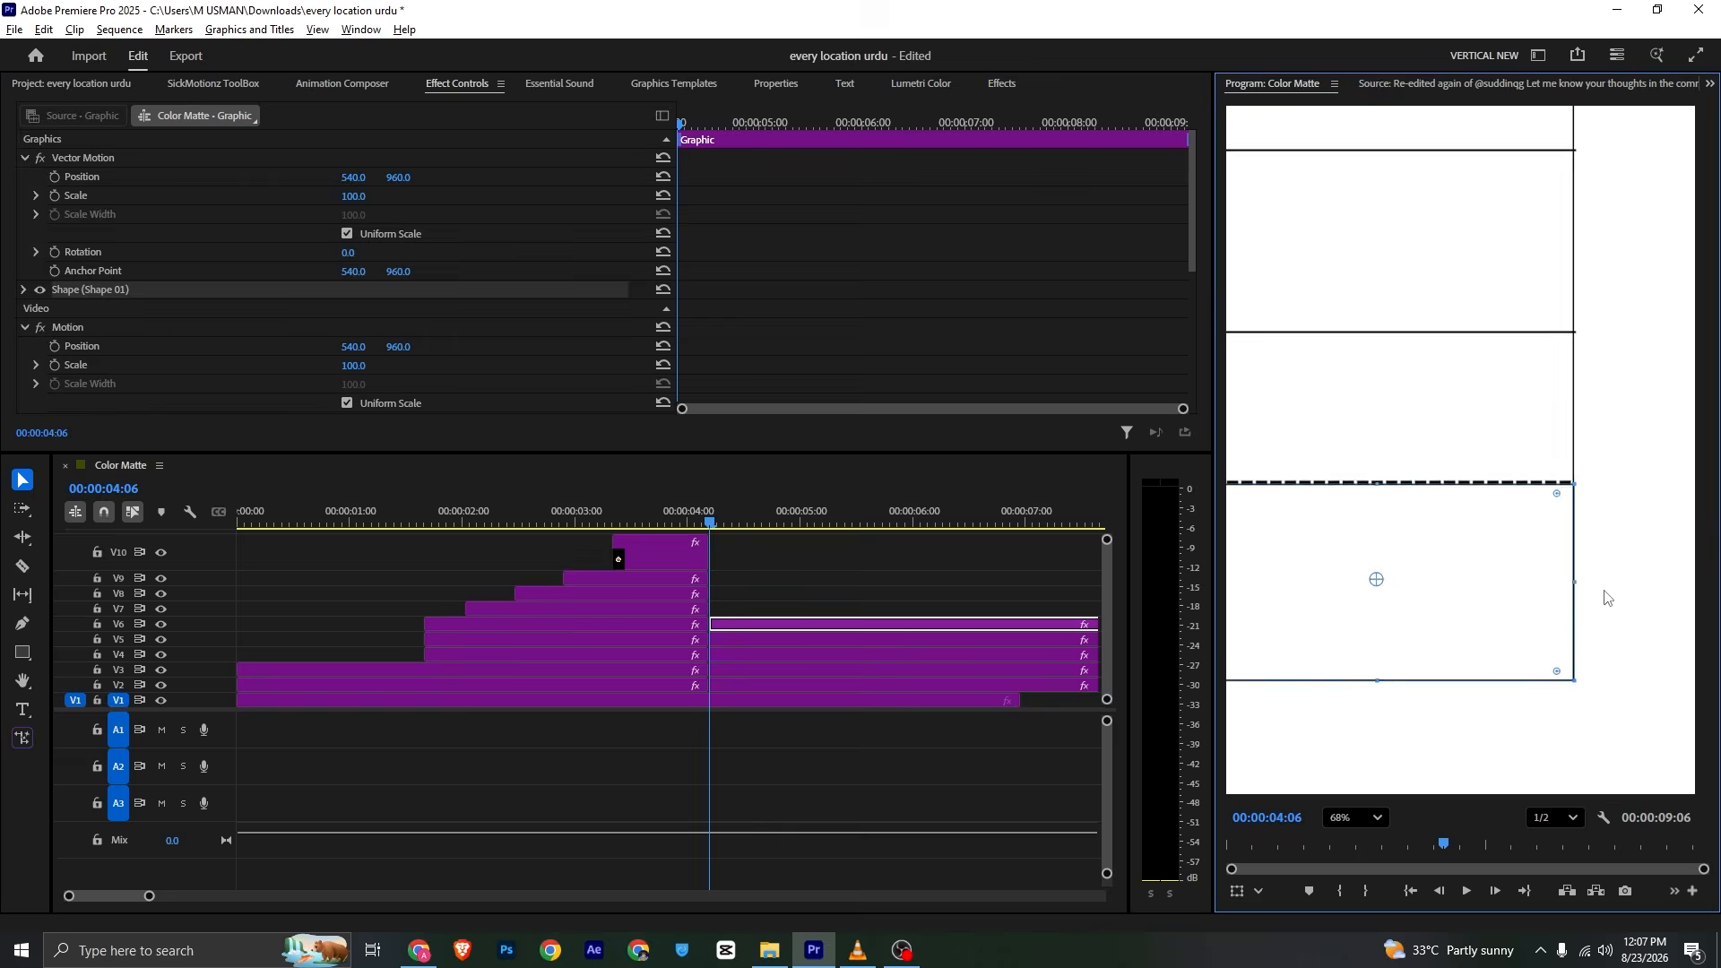
pyautogui.click(1345, 823)
pyautogui.click(1355, 563)
pyautogui.hotkey('ctrl', 's')
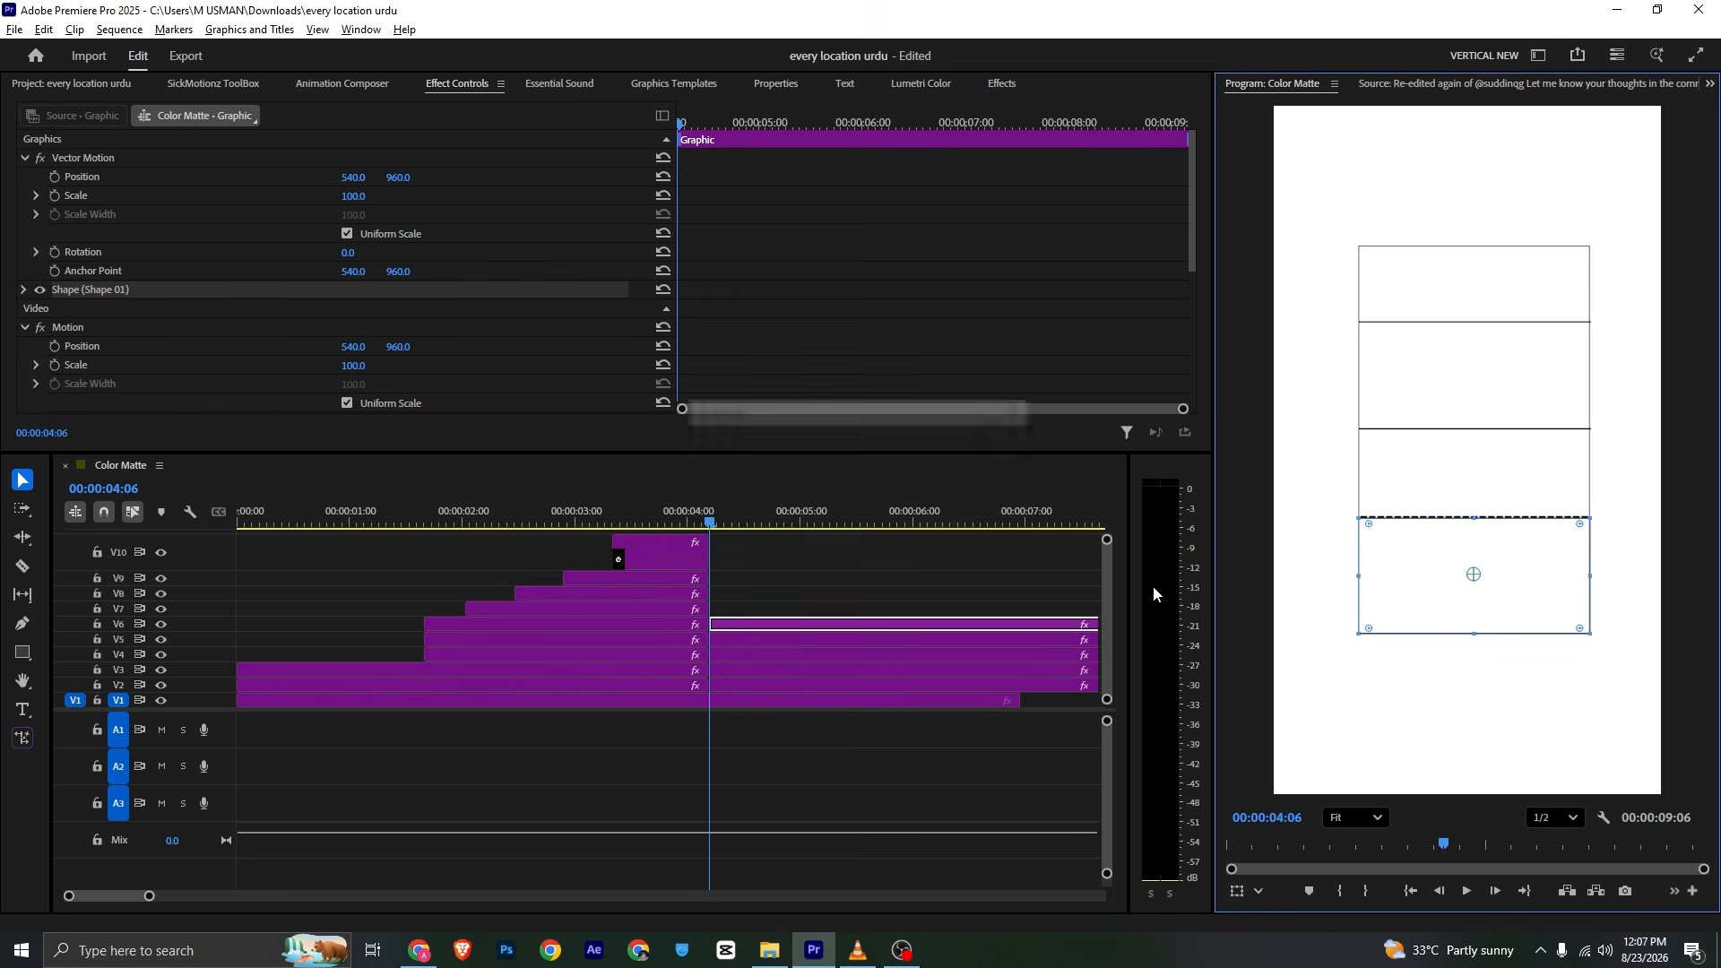
# Enable the rectangle's fill, disable its stroke, and sample the pink bar colour from the reference clip at 00:00:03:16
pyautogui.click(1516, 85)
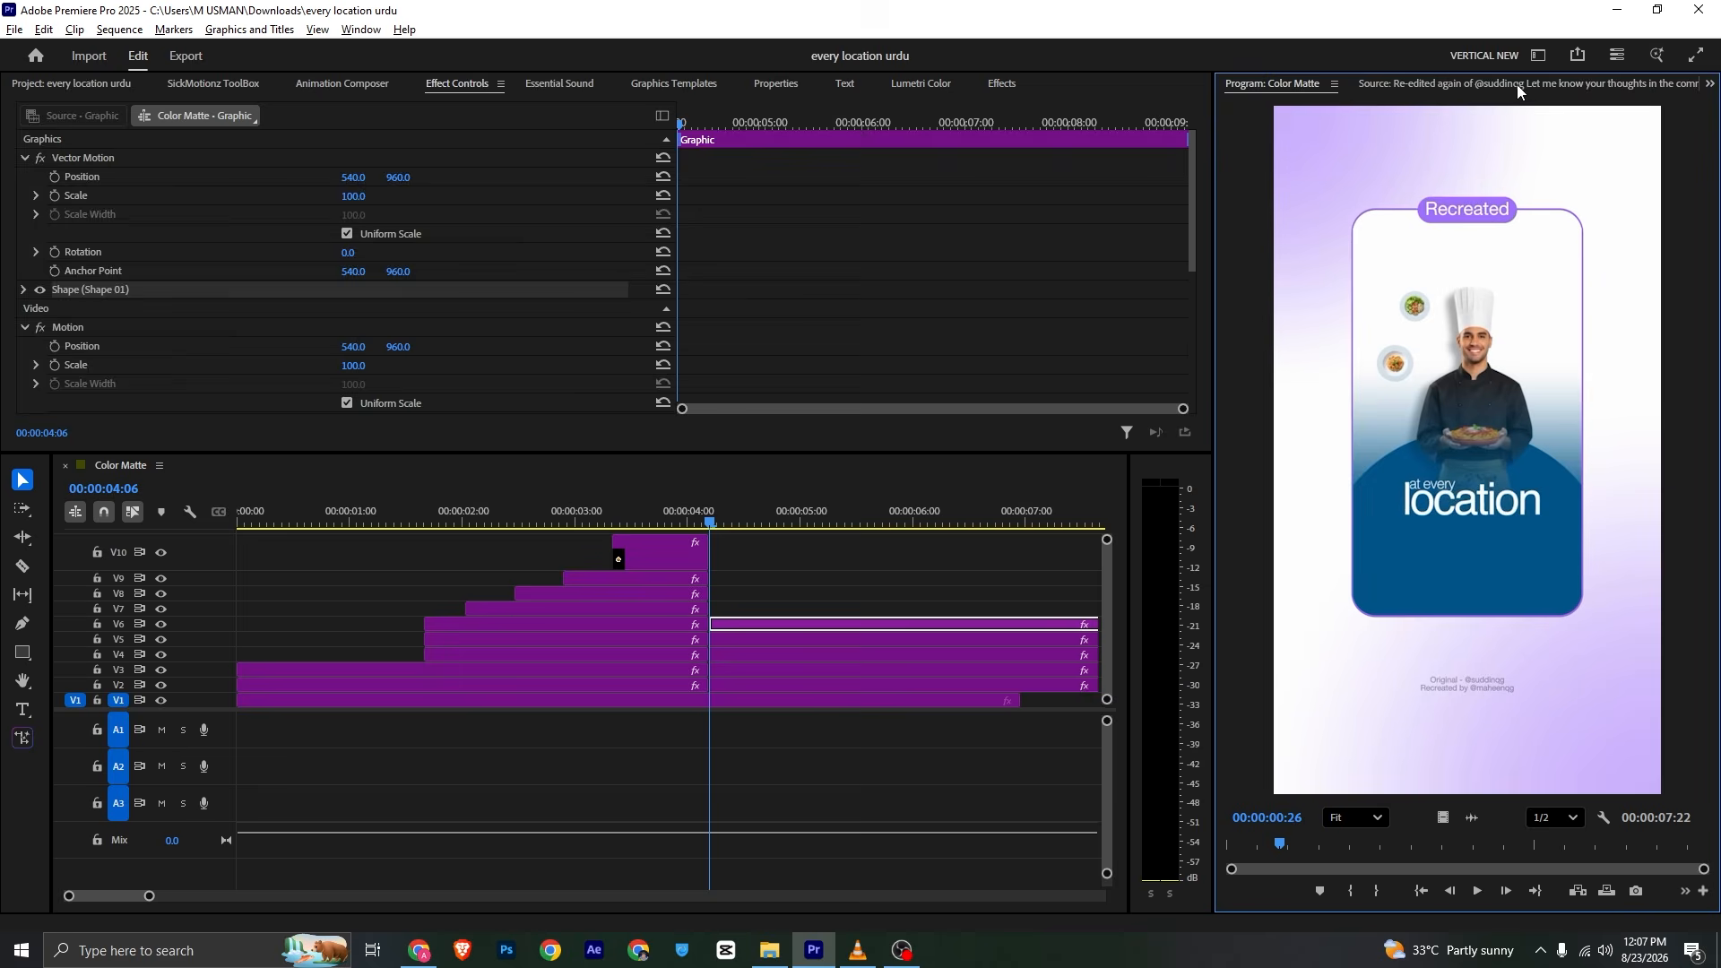
pyautogui.click(1383, 845)
pyautogui.moveTo(1384, 846); pyautogui.dragTo(1444, 846)
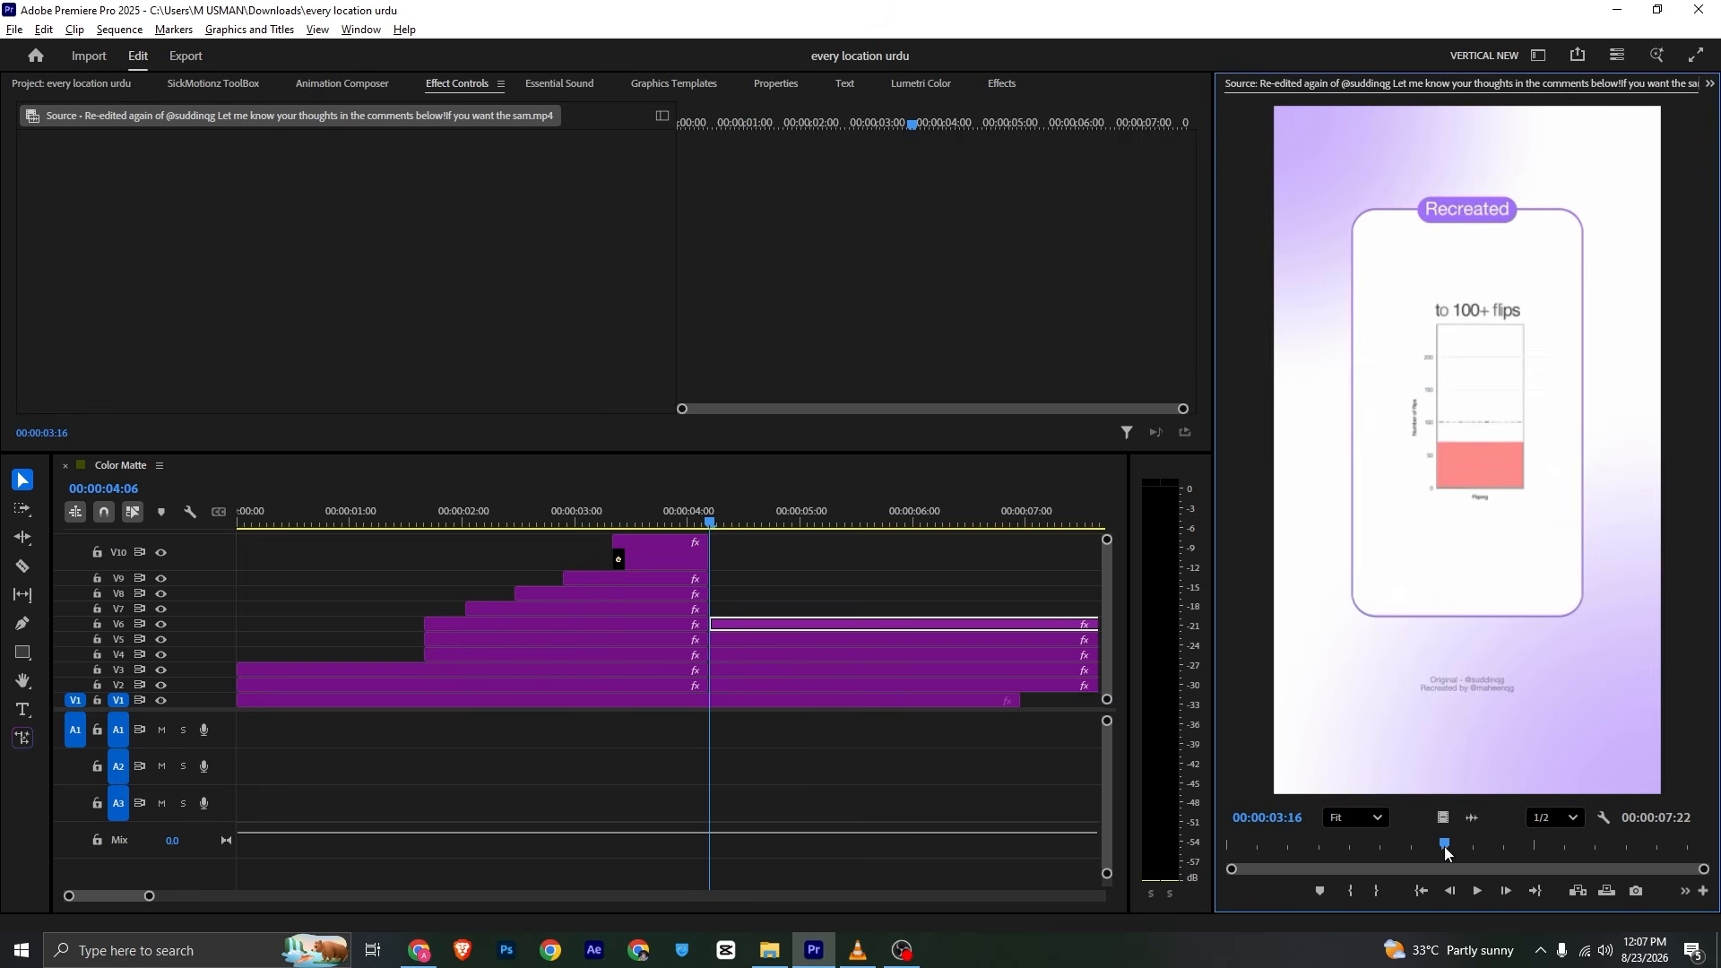
pyautogui.scroll(3, 1479, 377)
pyautogui.click(772, 83)
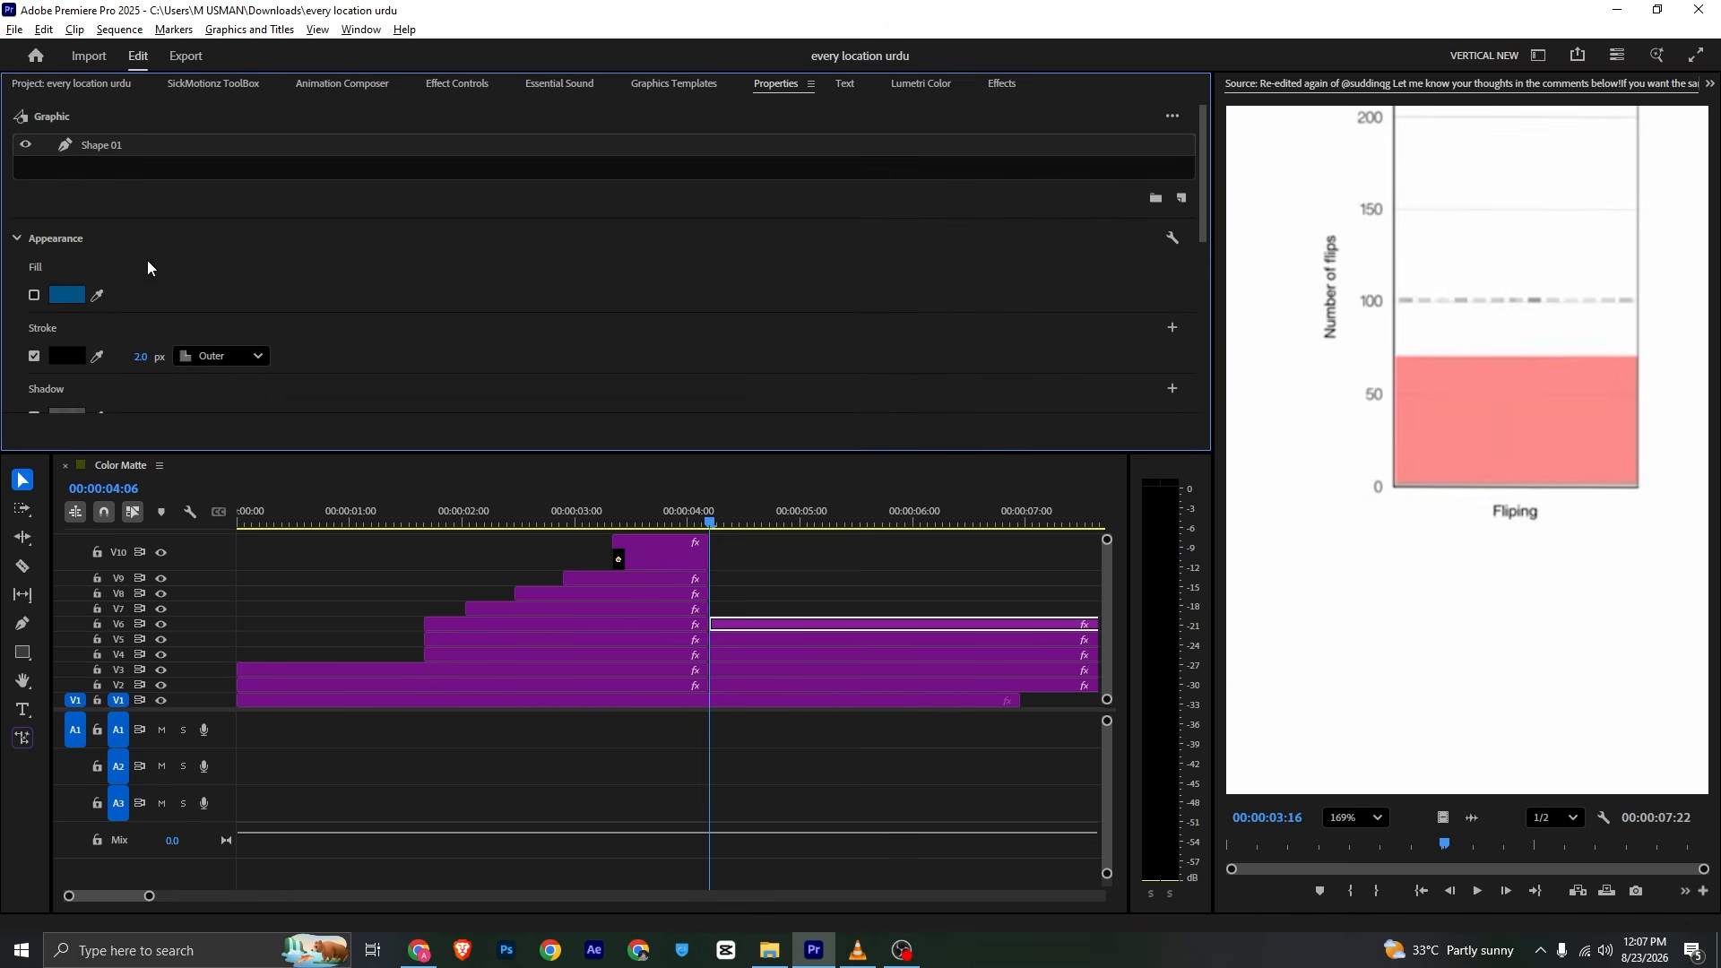
pyautogui.click(34, 296)
pyautogui.click(34, 356)
pyautogui.click(97, 296)
pyautogui.click(1529, 394)
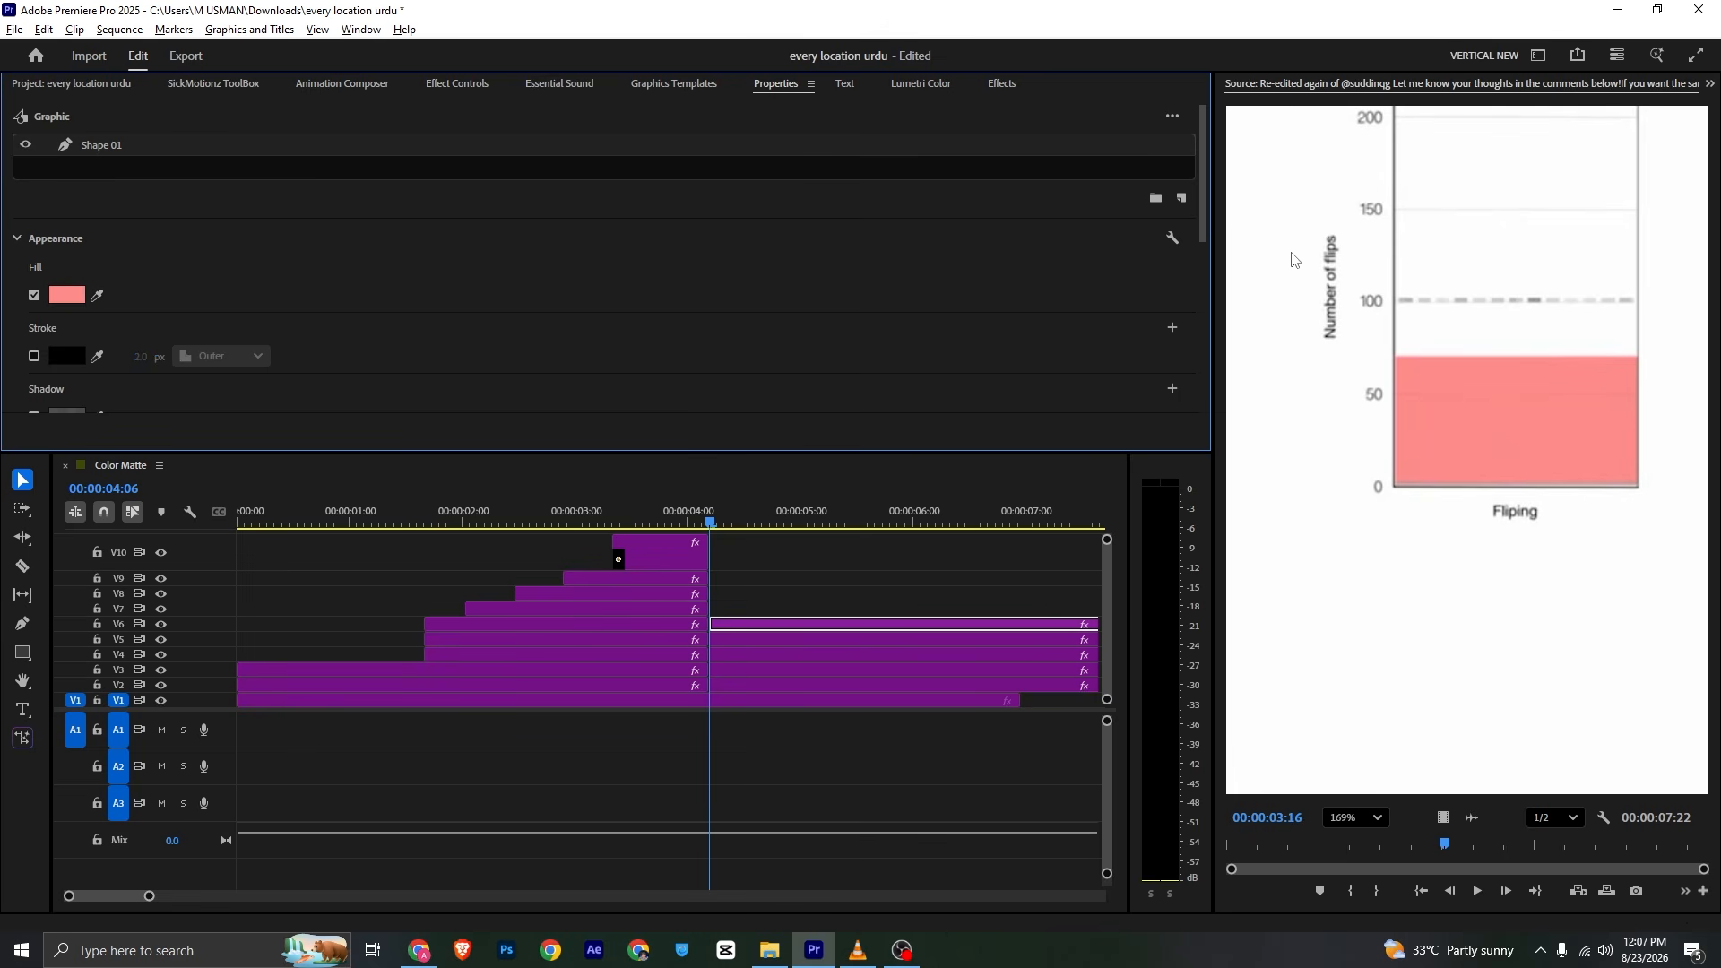
# Return to the sequence's program view, deselect the pink bar, and save the project
pyautogui.click(1709, 83)
pyautogui.click(1685, 110)
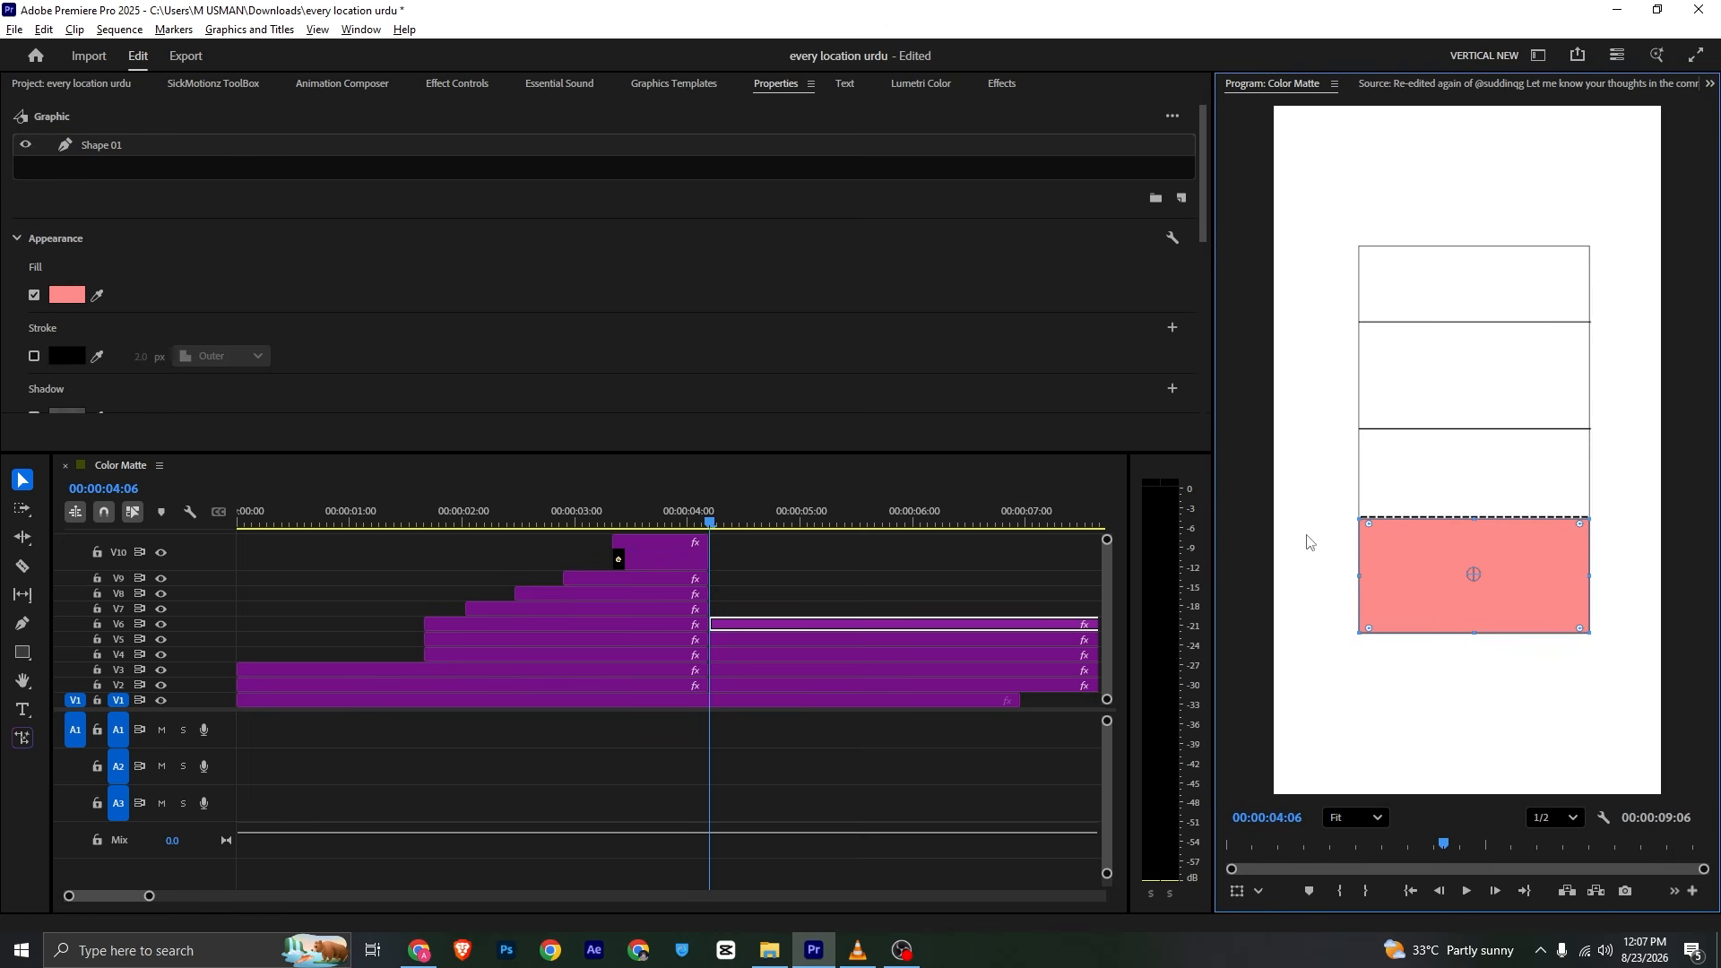
pyautogui.click(970, 568)
pyautogui.hotkey('ctrl', 's')
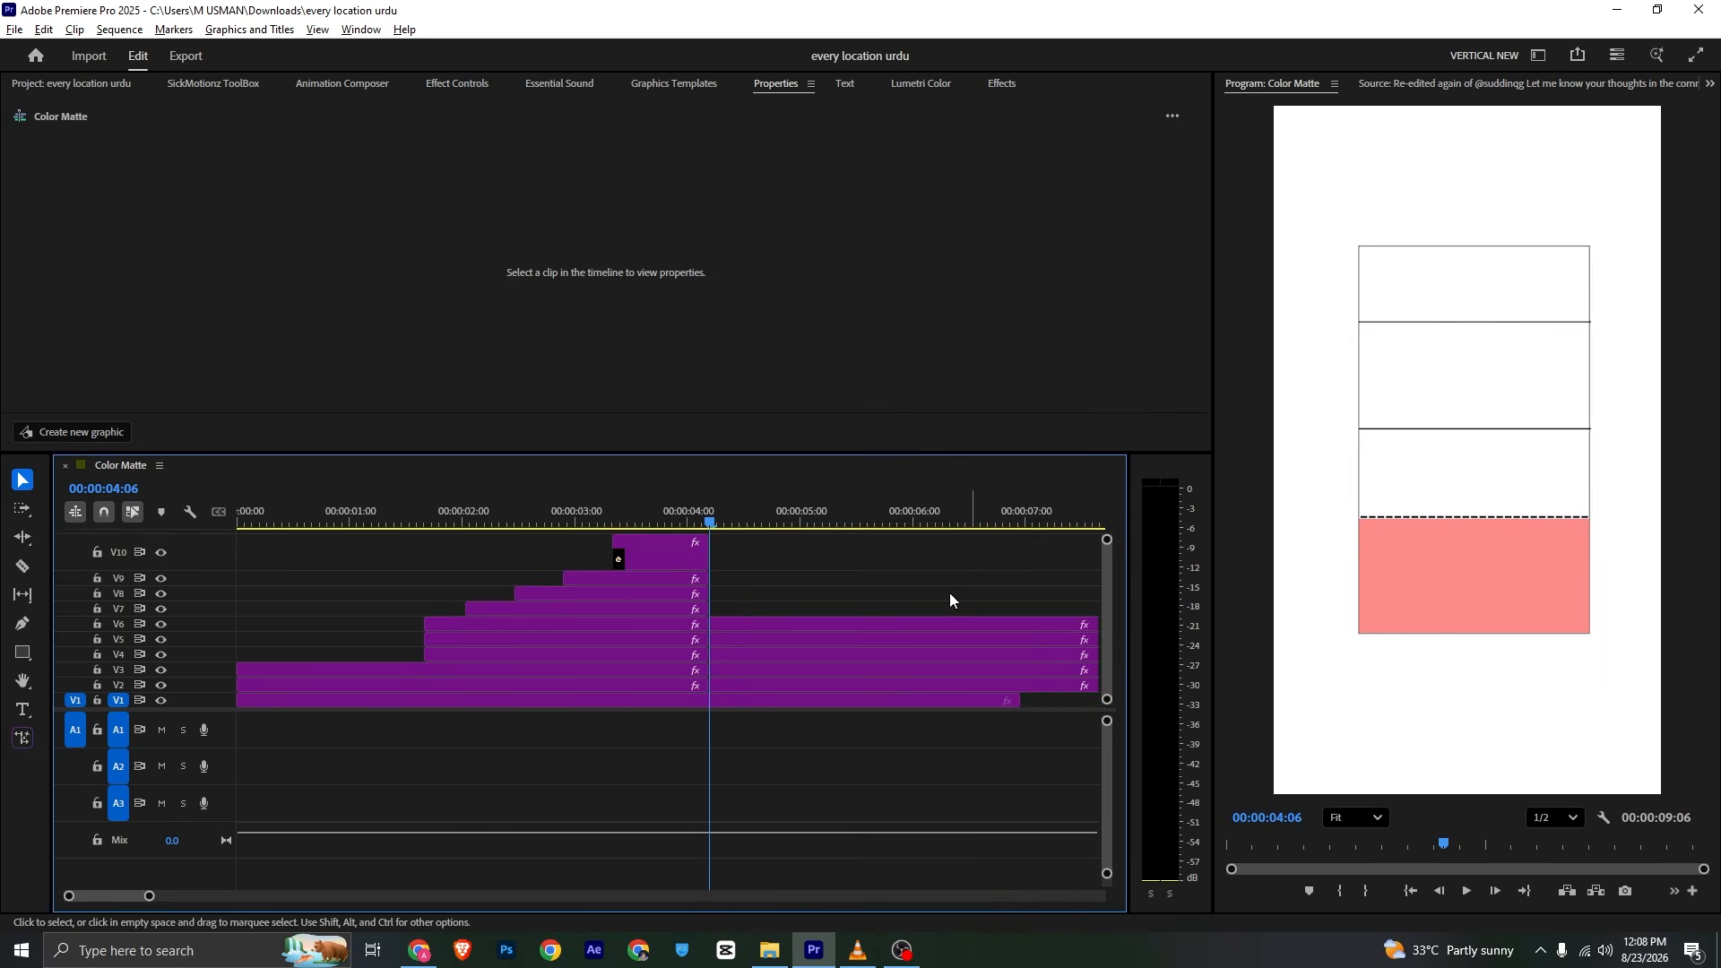
# Set the pink bar's vector motion scale to 99 and its vertical position to 962
pyautogui.click(761, 624)
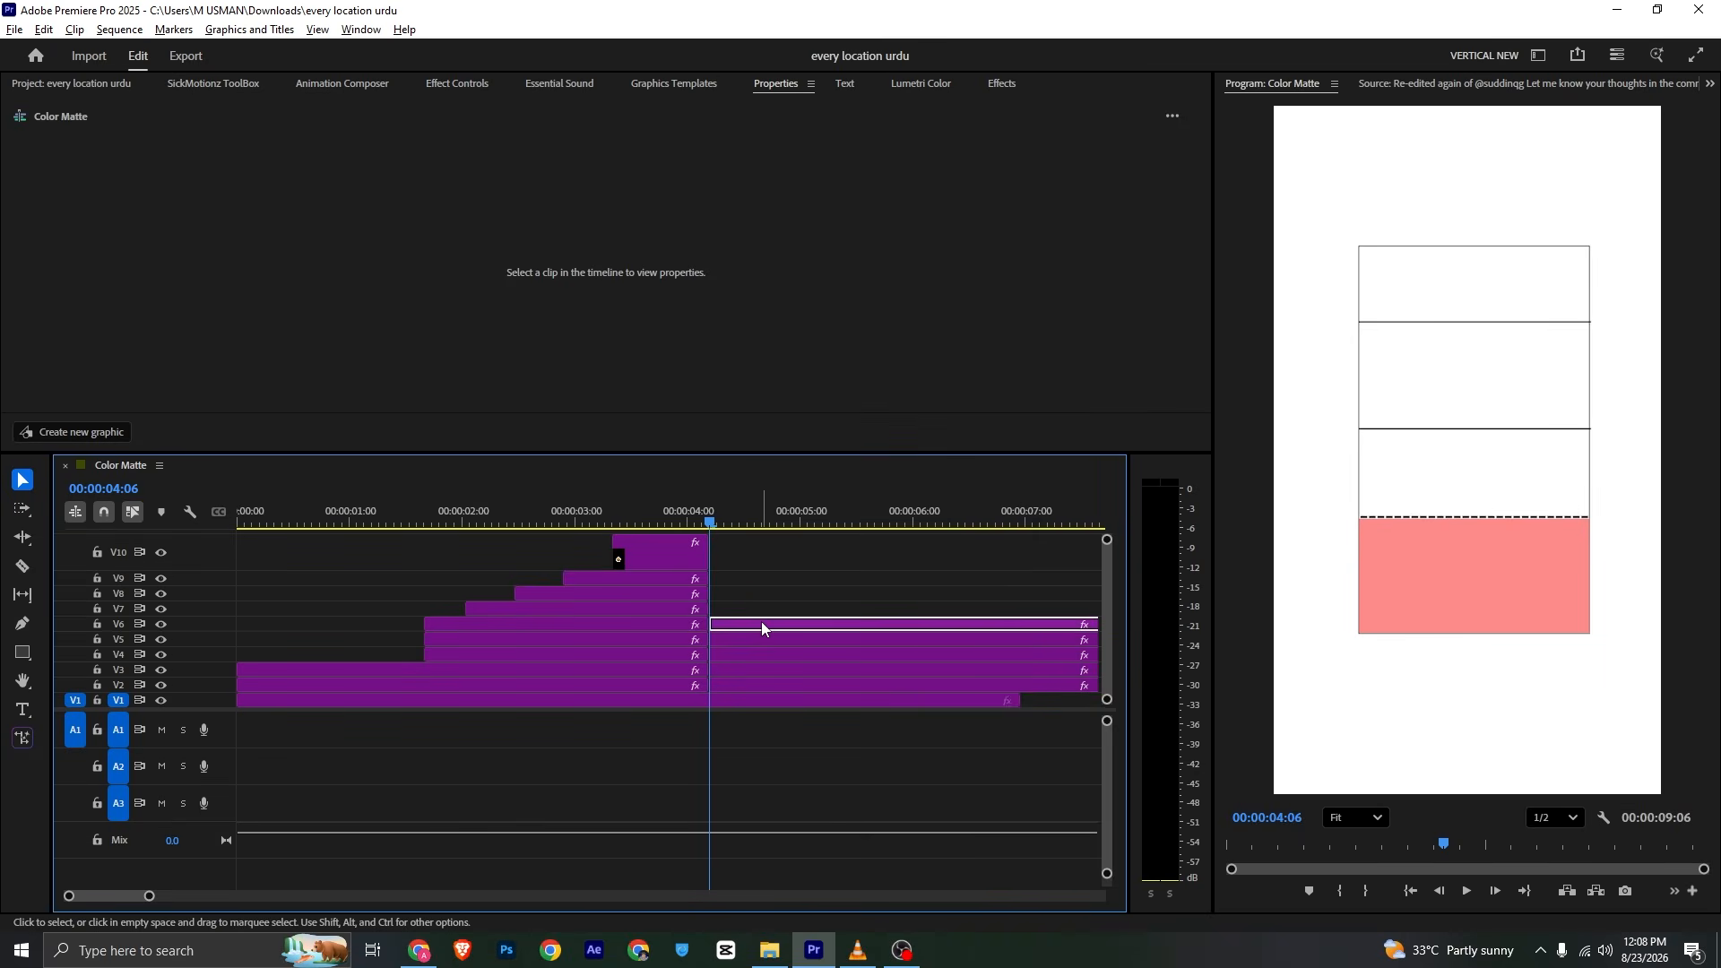
pyautogui.click(443, 84)
pyautogui.moveTo(353, 195); pyautogui.dragTo(359, 197)
pyautogui.click(351, 197)
pyautogui.write('99')
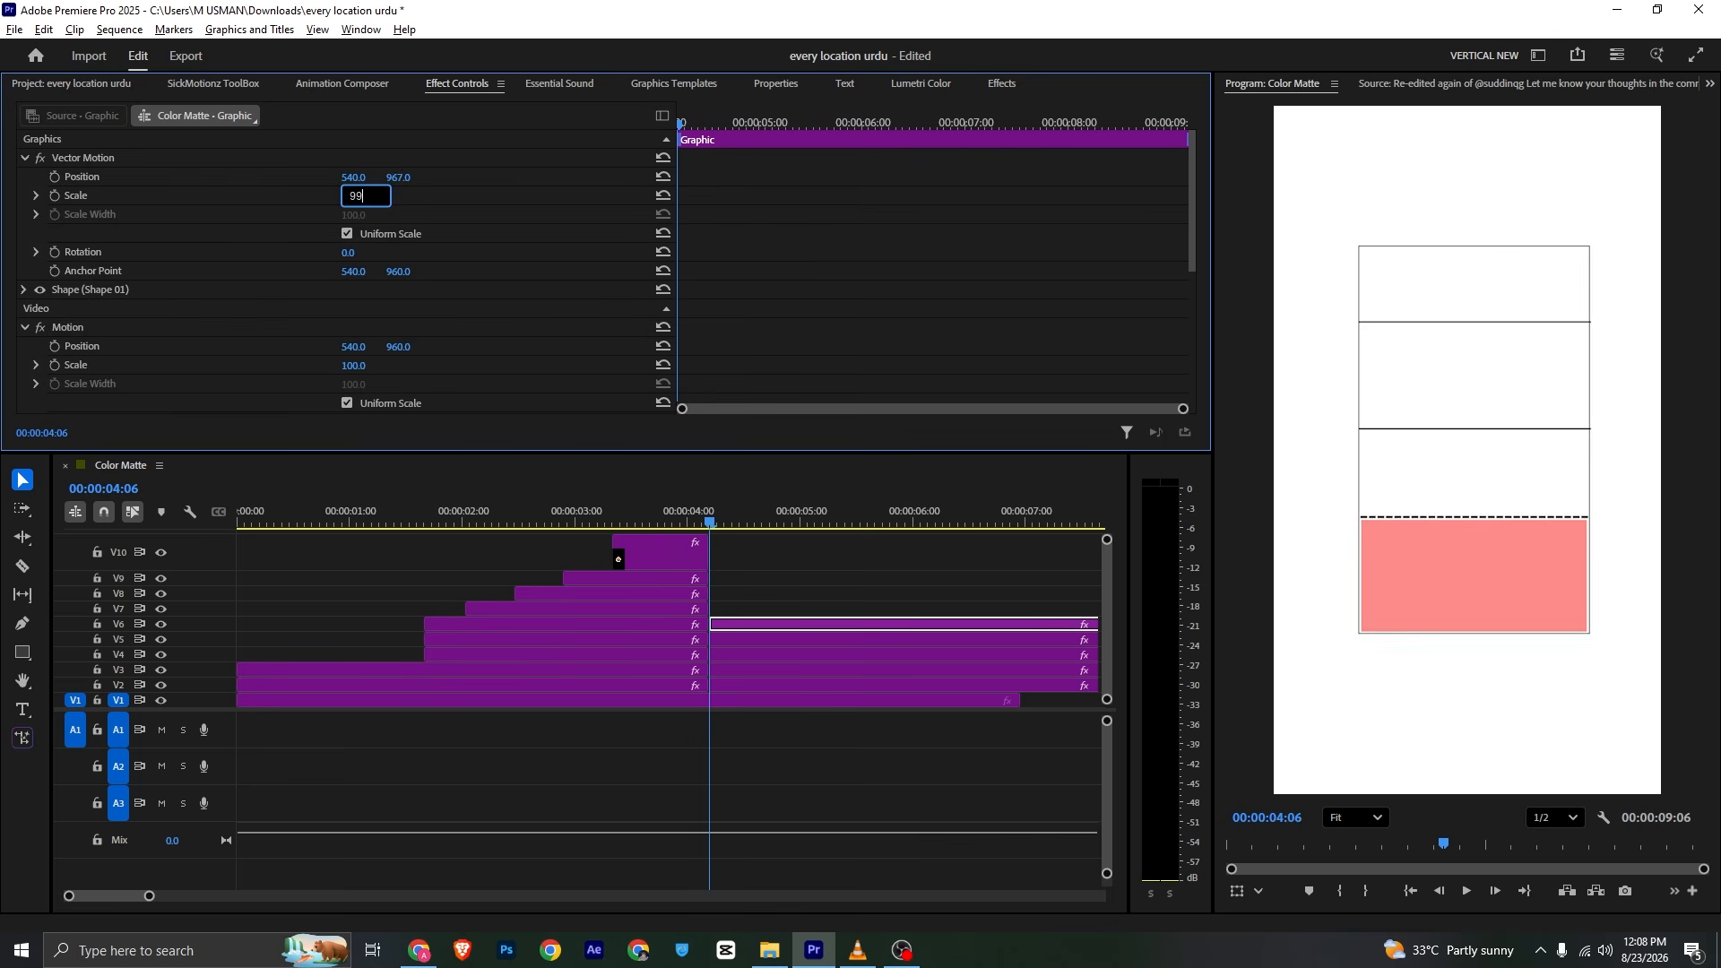
pyautogui.press('Return')
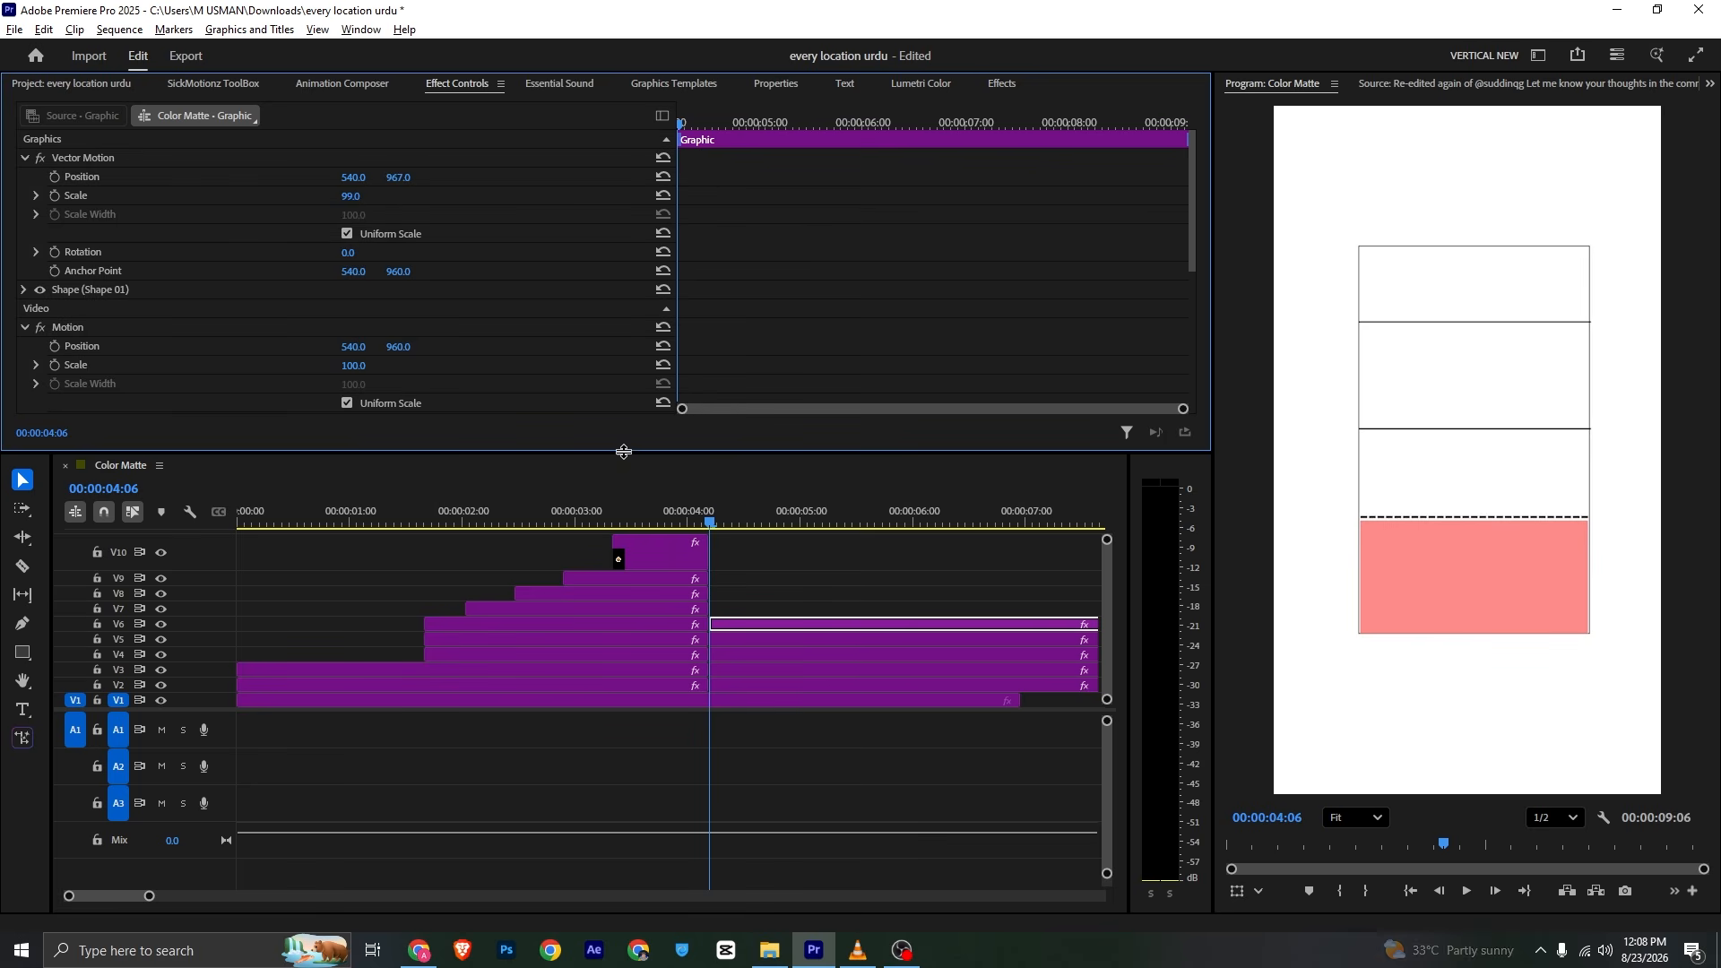
pyautogui.moveTo(398, 177); pyautogui.dragTo(394, 178)
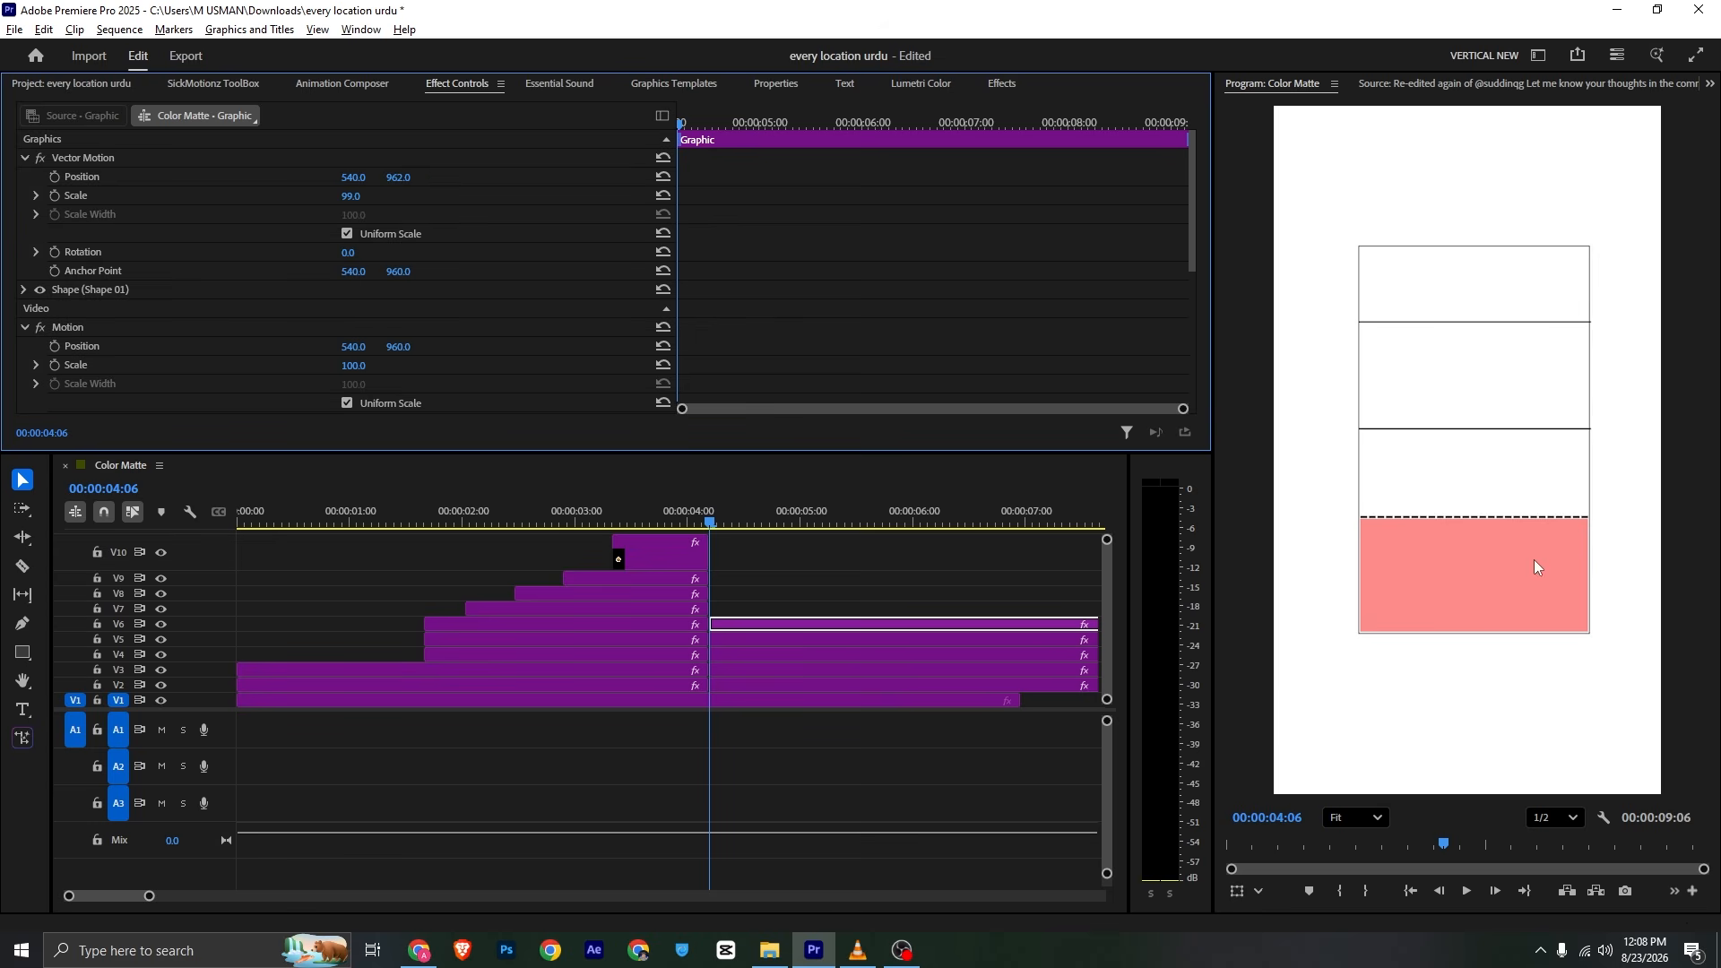
# Draw a closed four-point opacity mask with the pen around the pink bar
pyautogui.scroll(-5, 46, 304)
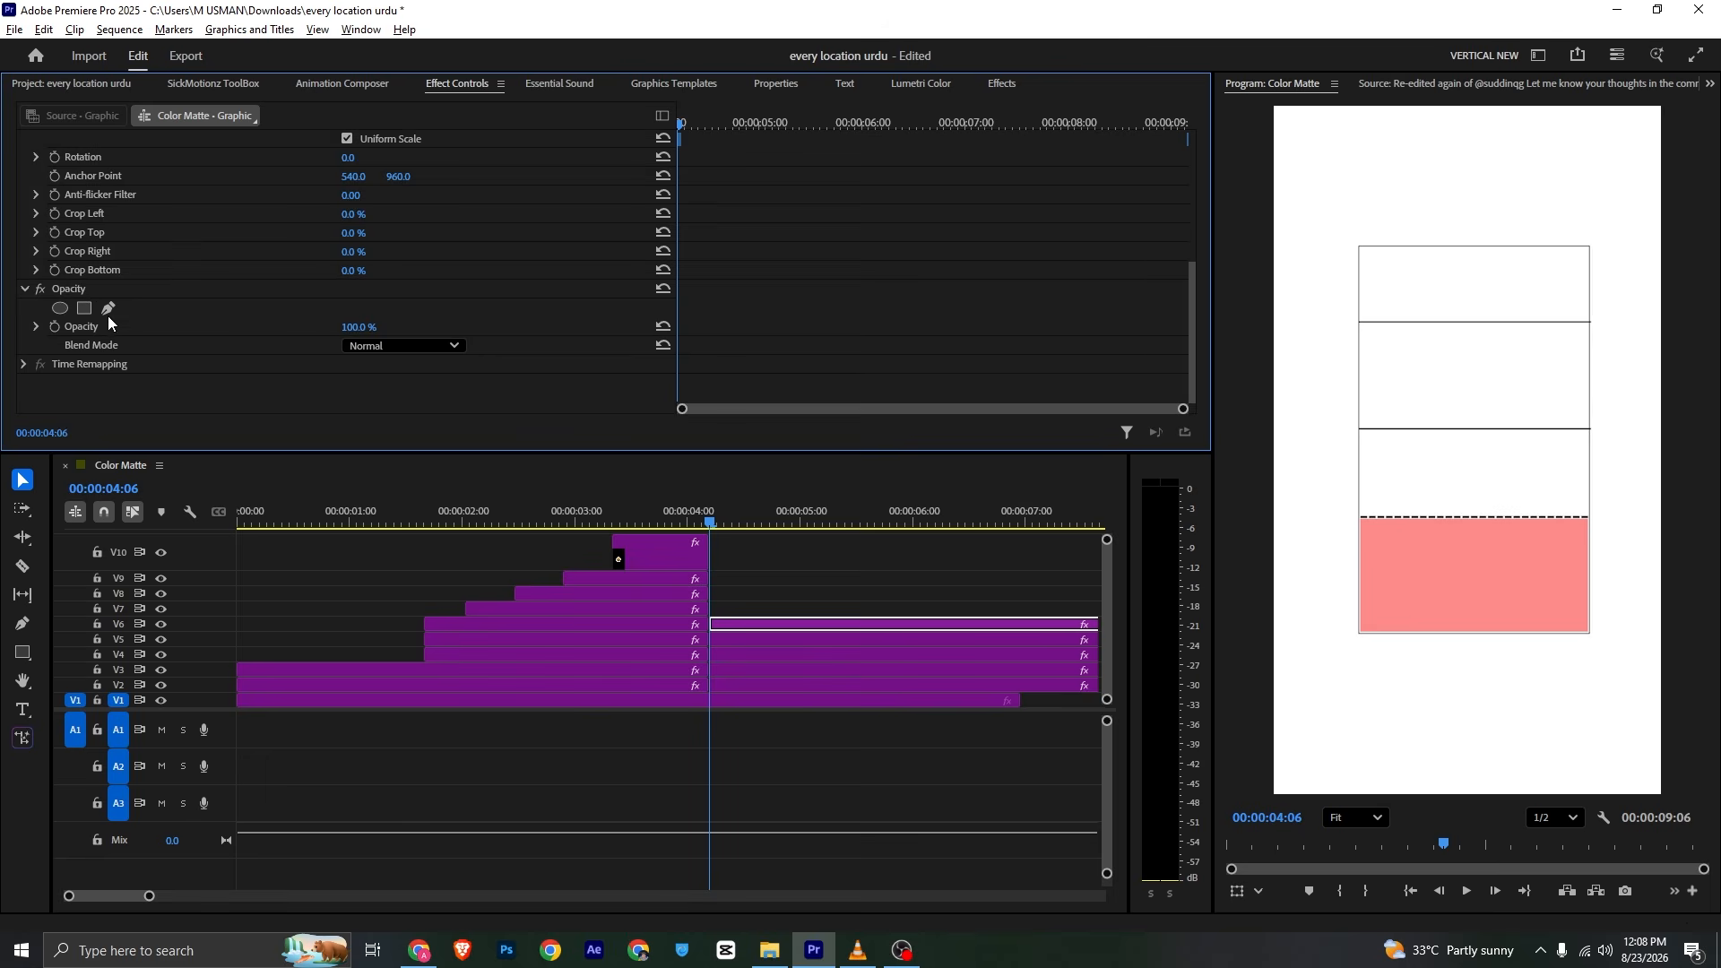
pyautogui.scroll(5, 108, 316)
pyautogui.scroll(4, 1385, 535)
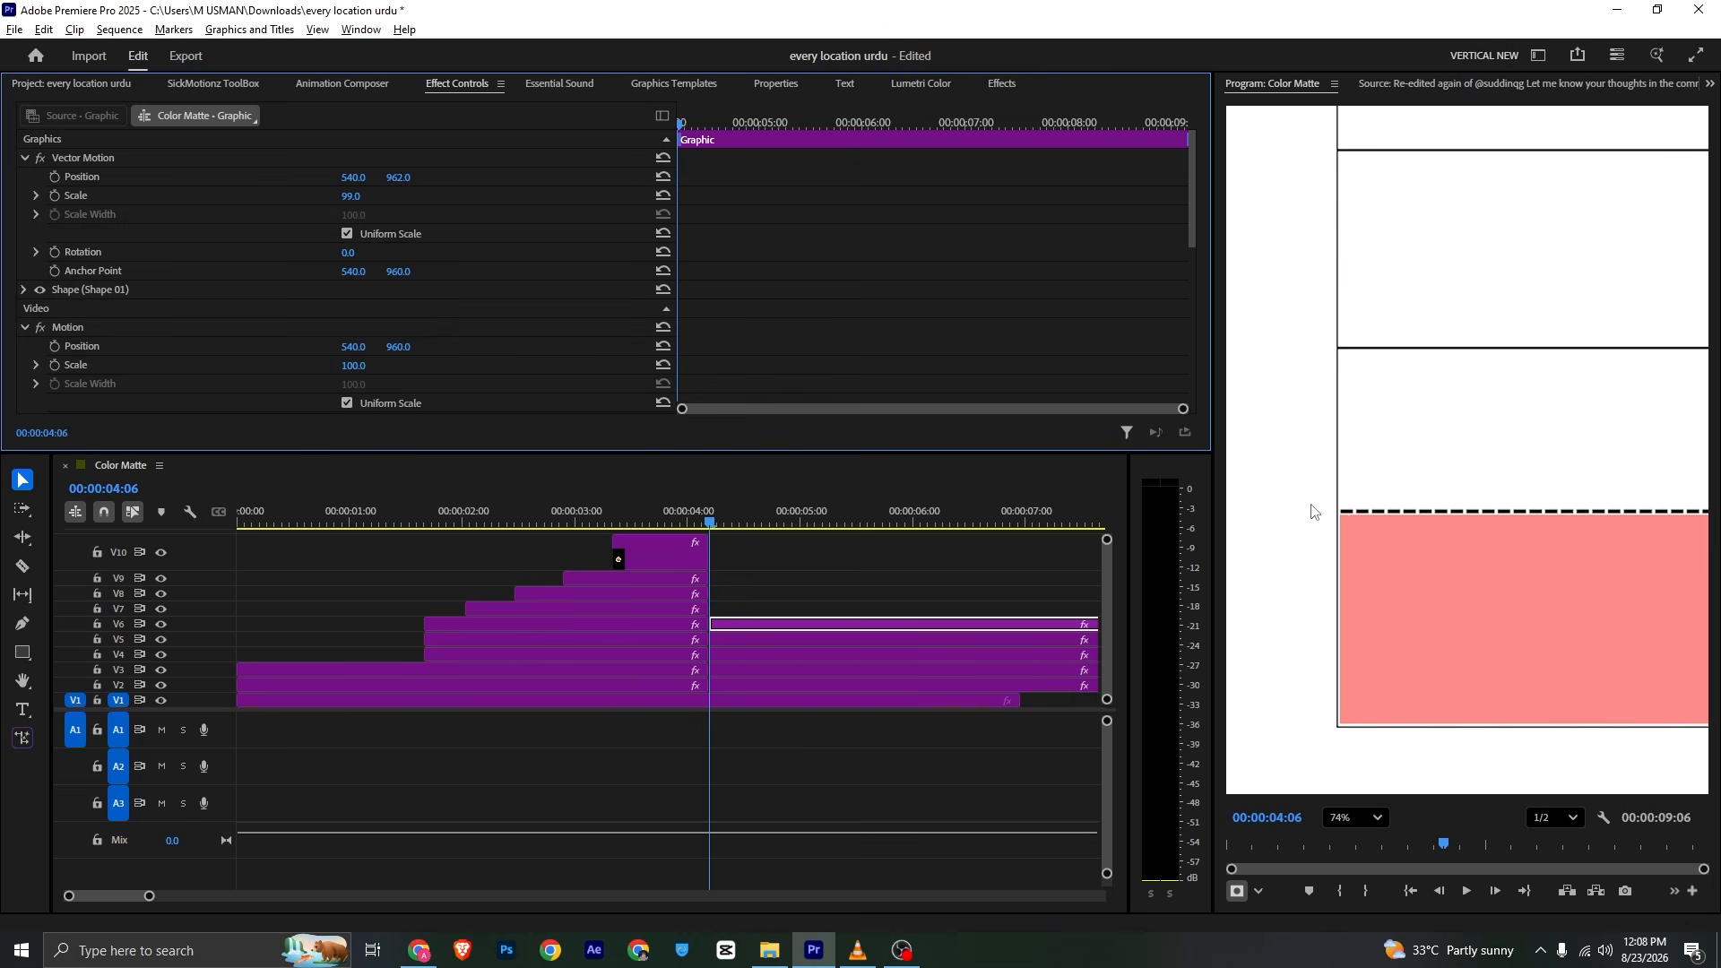
pyautogui.scroll(-3, 1454, 525)
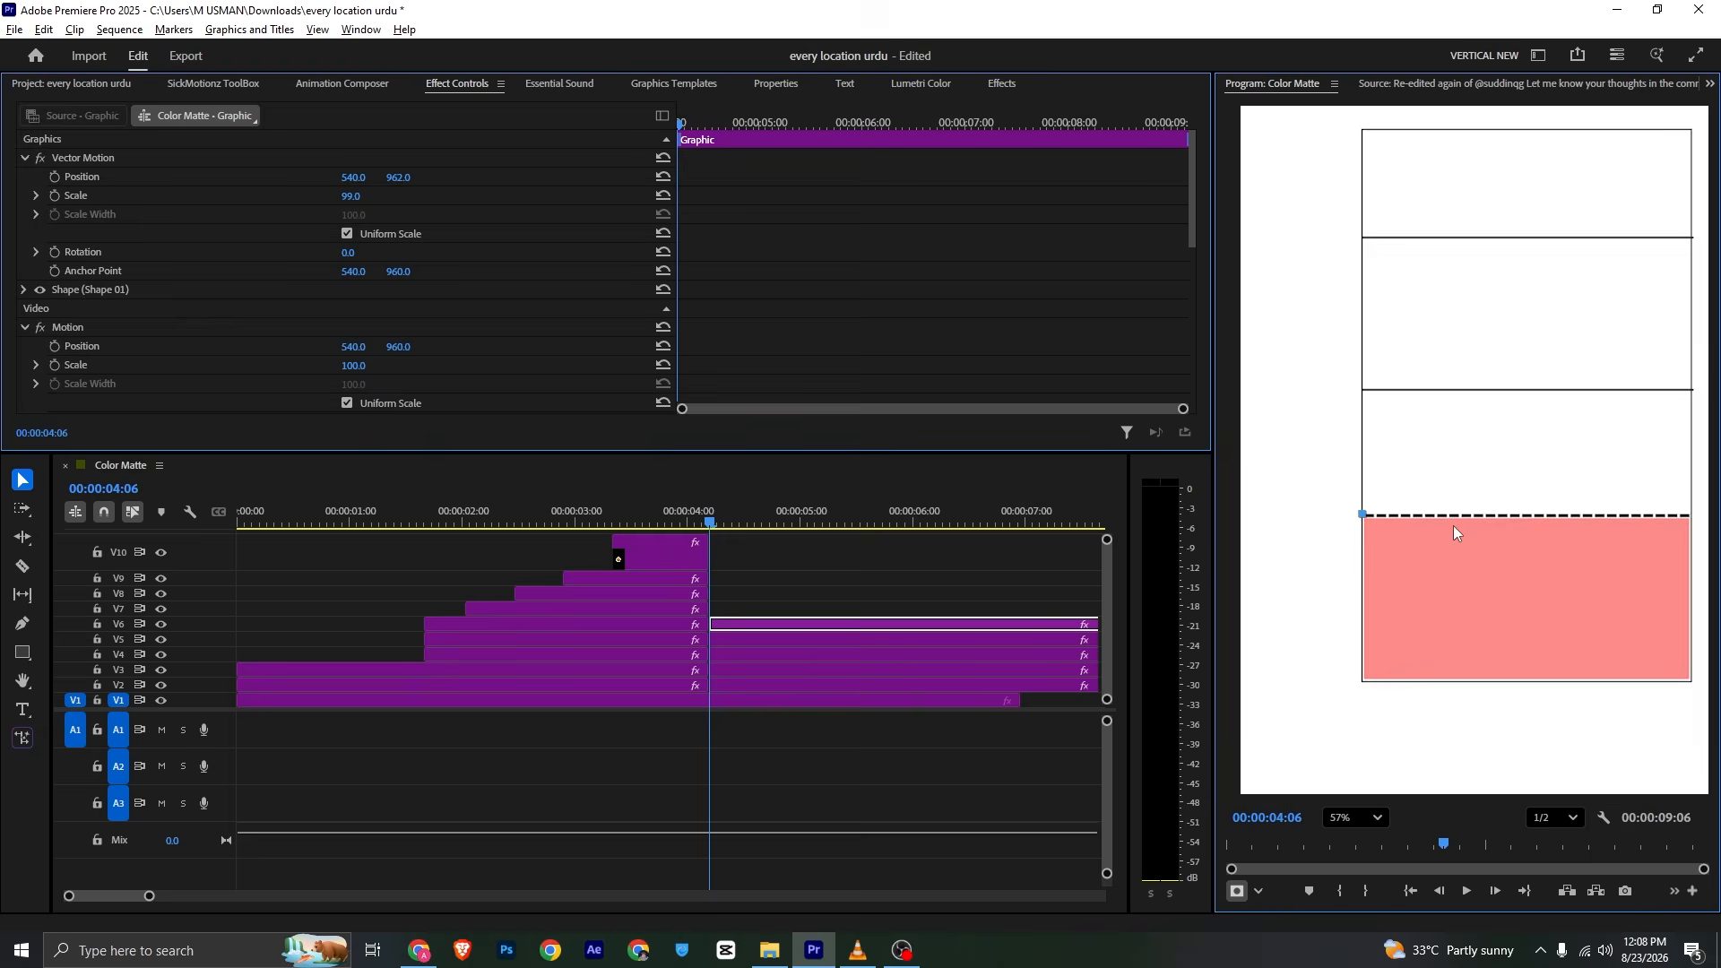
pyautogui.click(1667, 518)
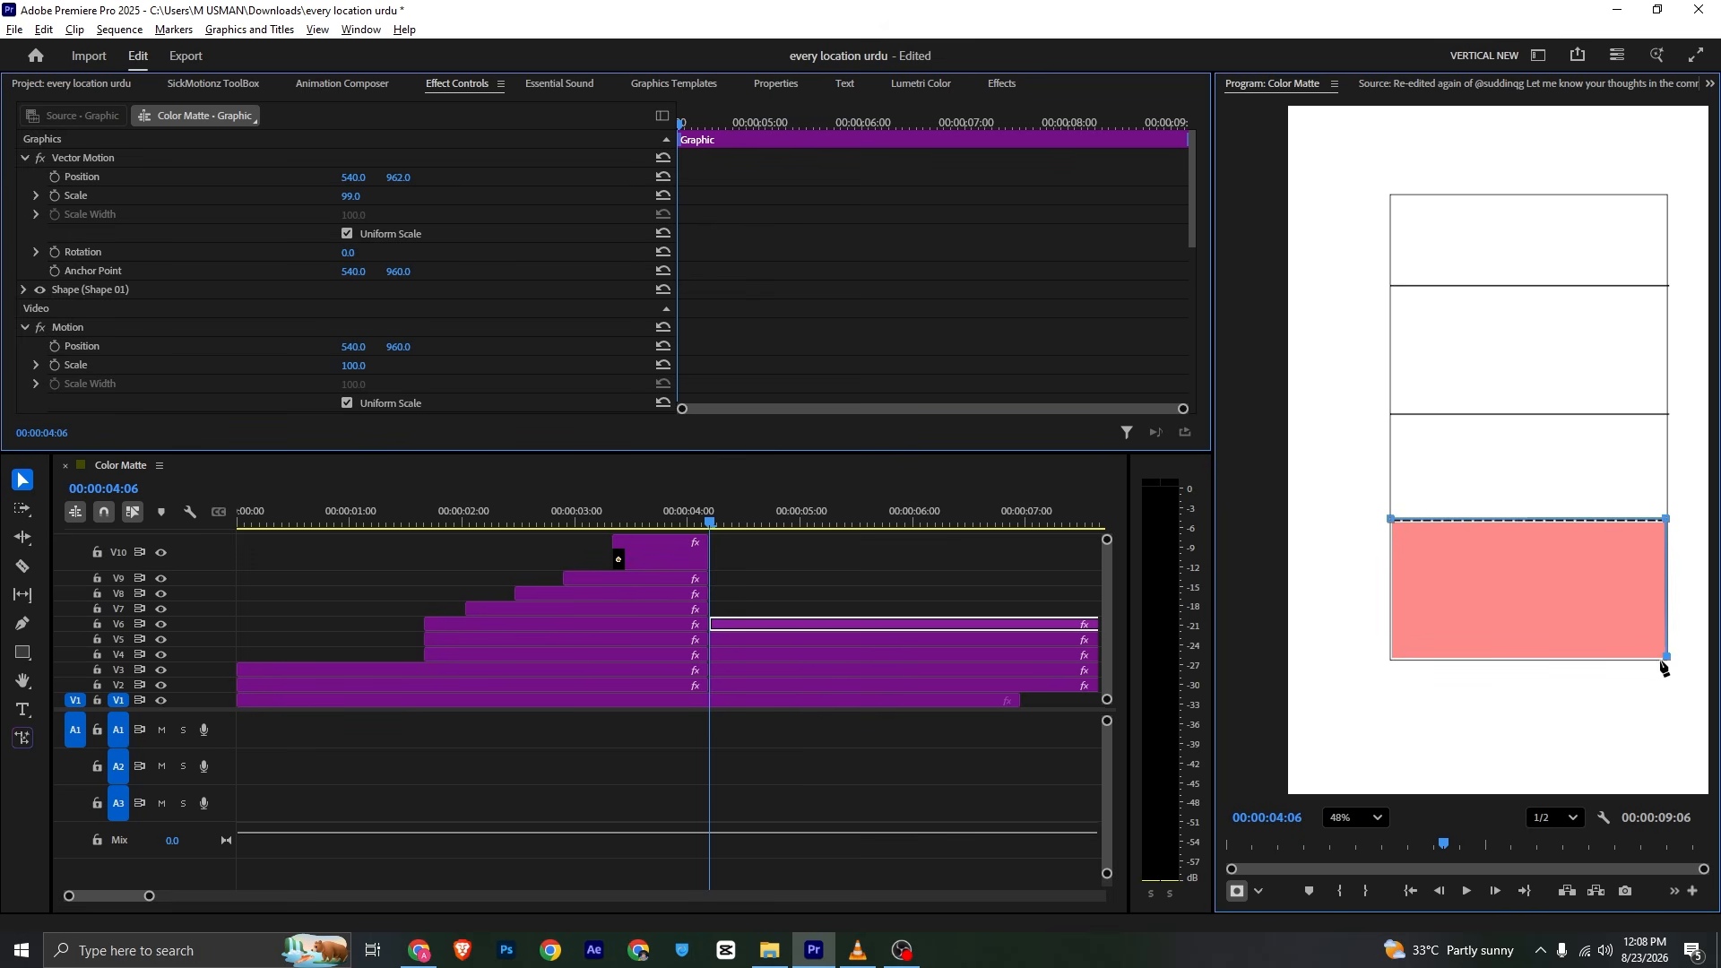
pyautogui.click(1390, 657)
pyautogui.click(1390, 518)
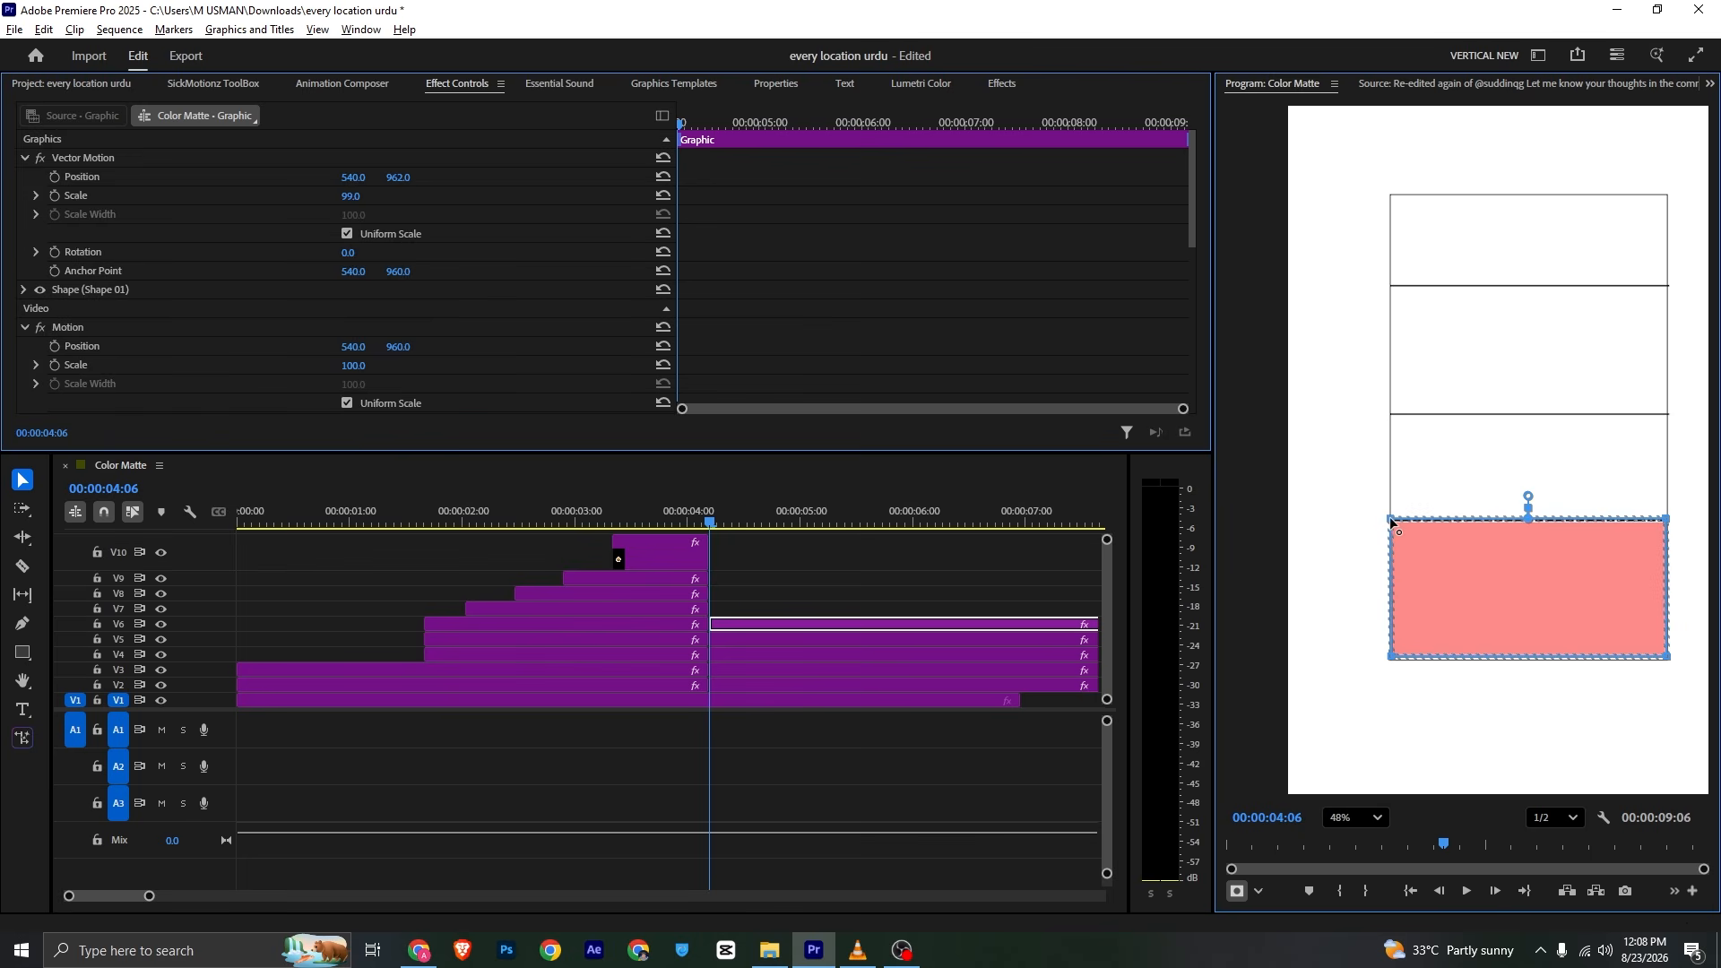
# Animate the mask path so the bar grows from its base at 00:00:04:06 to full height, and play it back
pyautogui.scroll(-10, 147, 346)
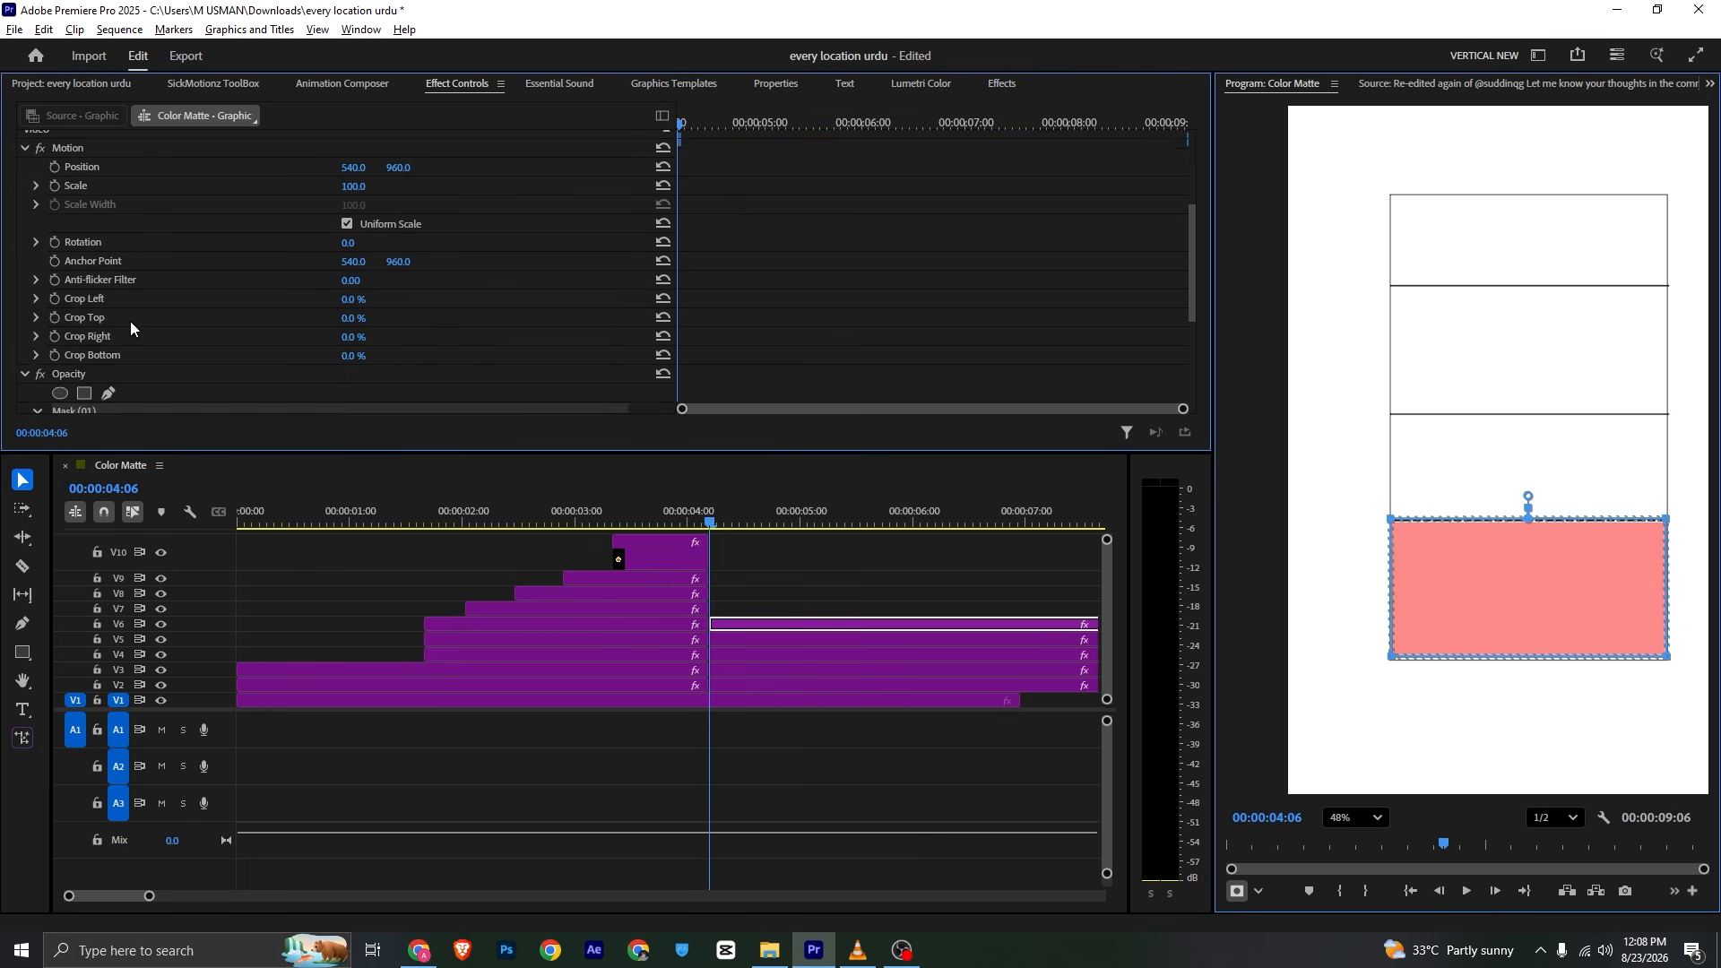
pyautogui.click(67, 233)
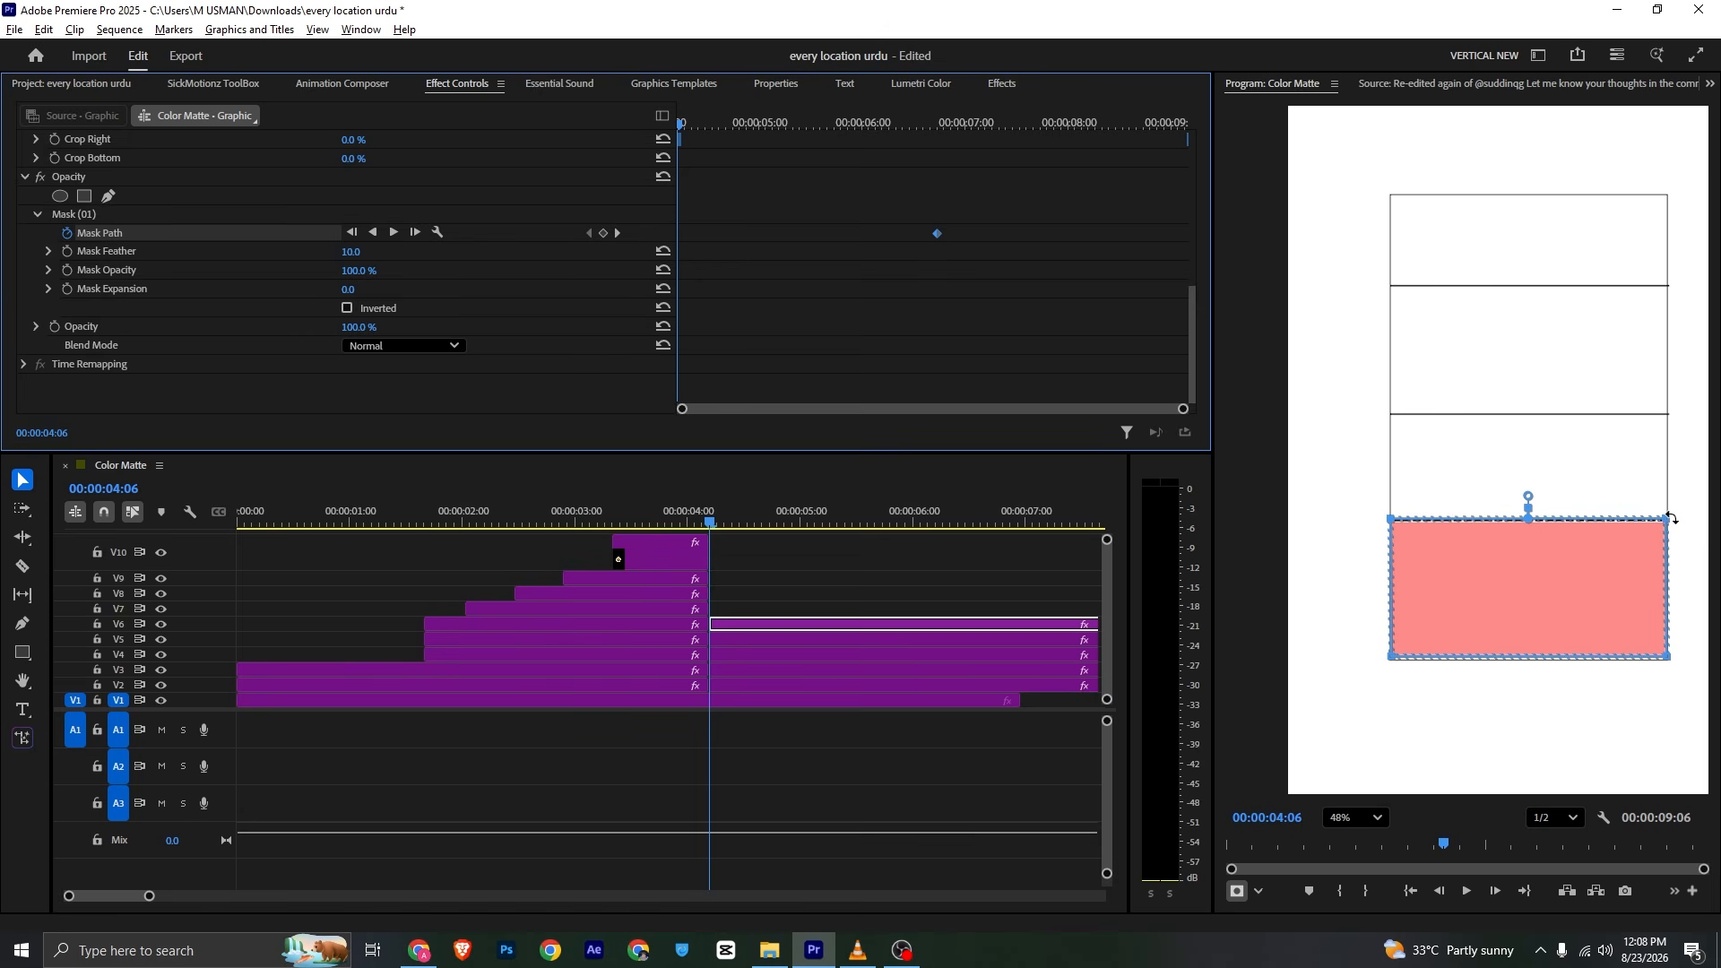
pyautogui.moveTo(1671, 518); pyautogui.dragTo(1673, 660)
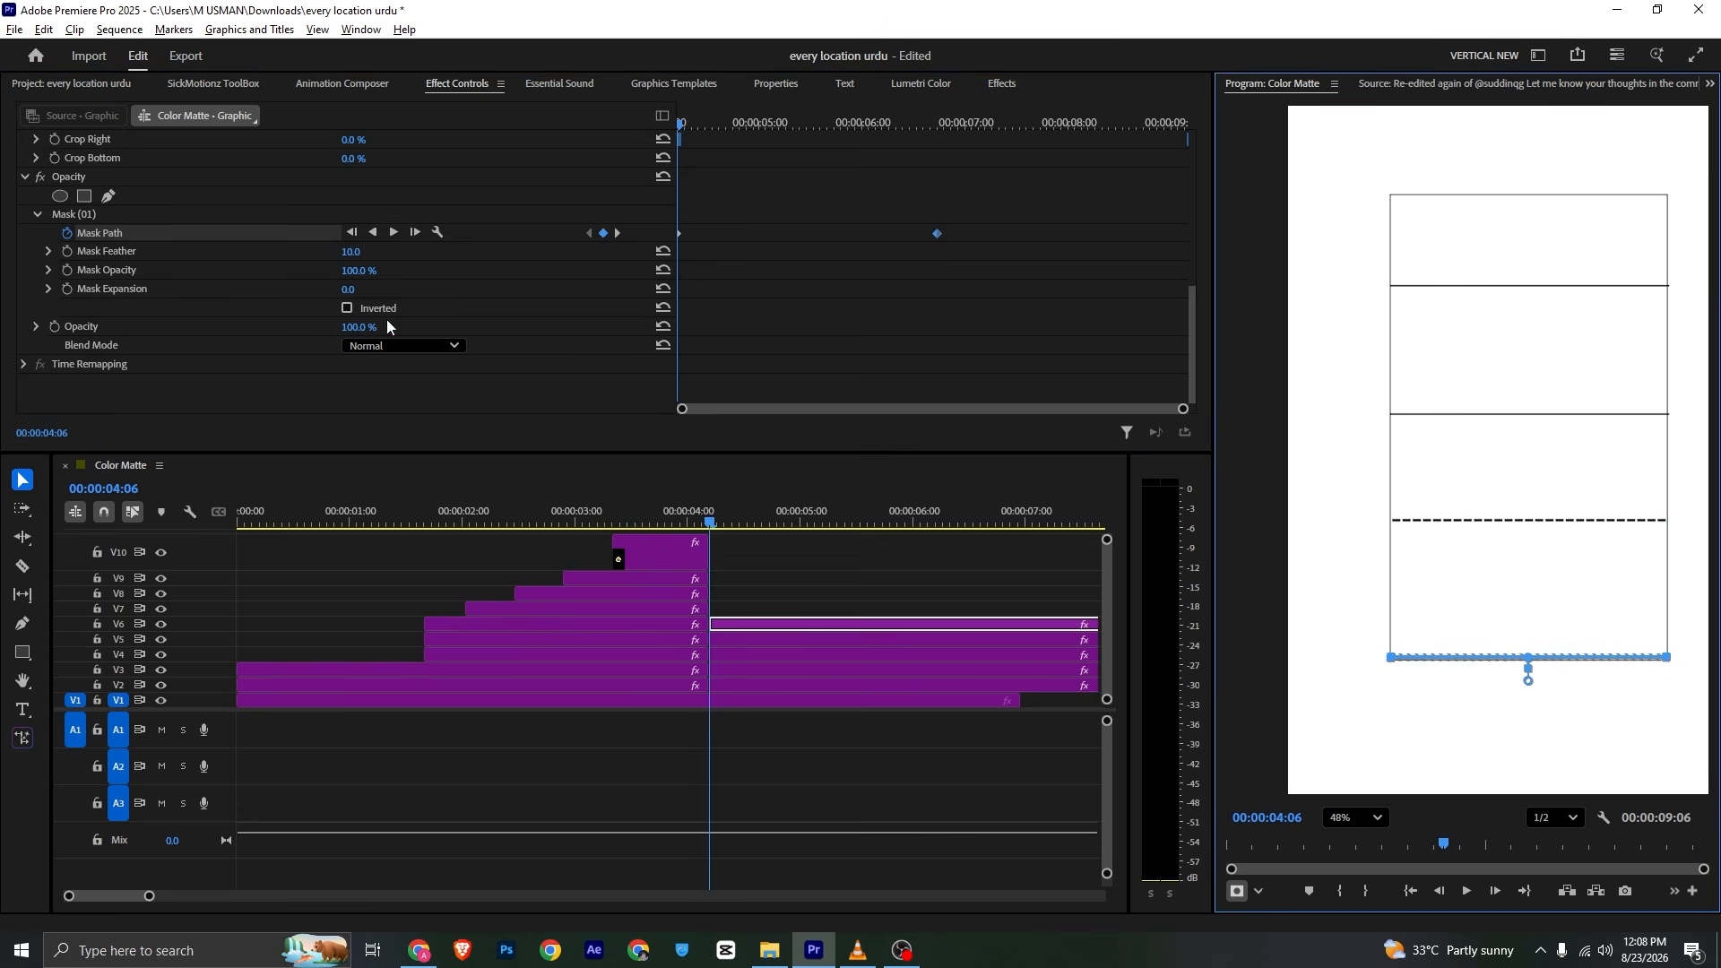
pyautogui.press('space')
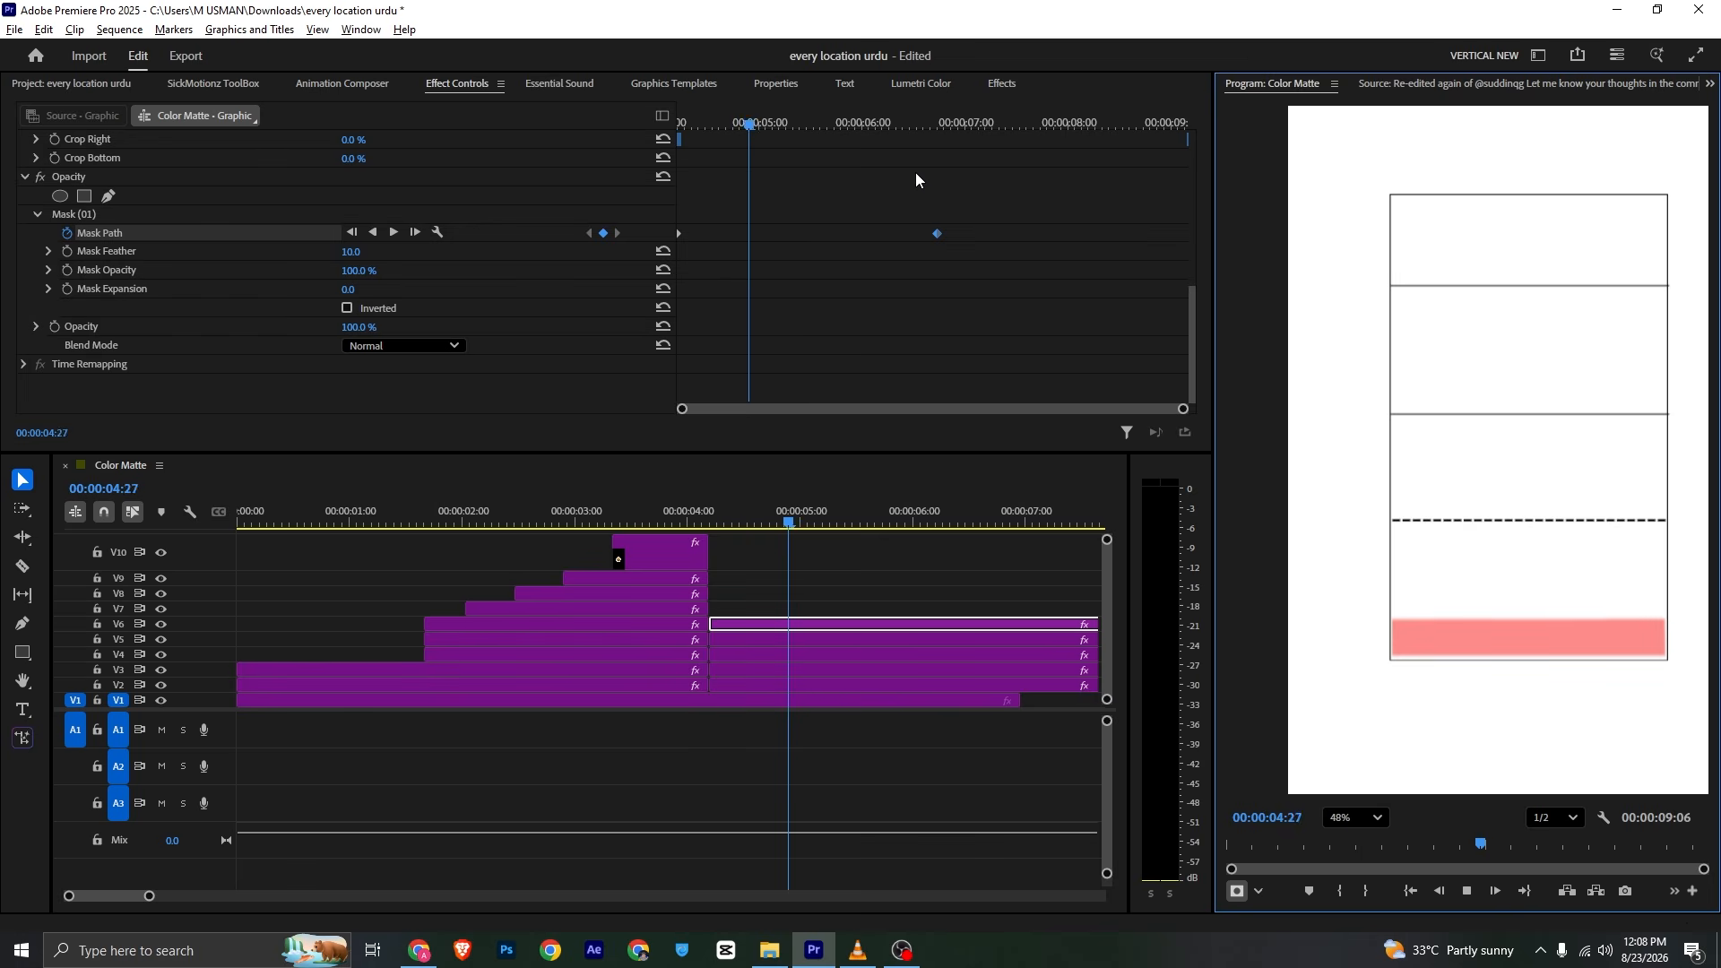
pyautogui.press('space')
# Set the mask feather to 0 and replay the bar's growth from the start of its clip
pyautogui.moveTo(355, 253); pyautogui.dragTo(314, 252)
pyautogui.moveTo(737, 120); pyautogui.dragTo(527, 116)
pyautogui.press('space')
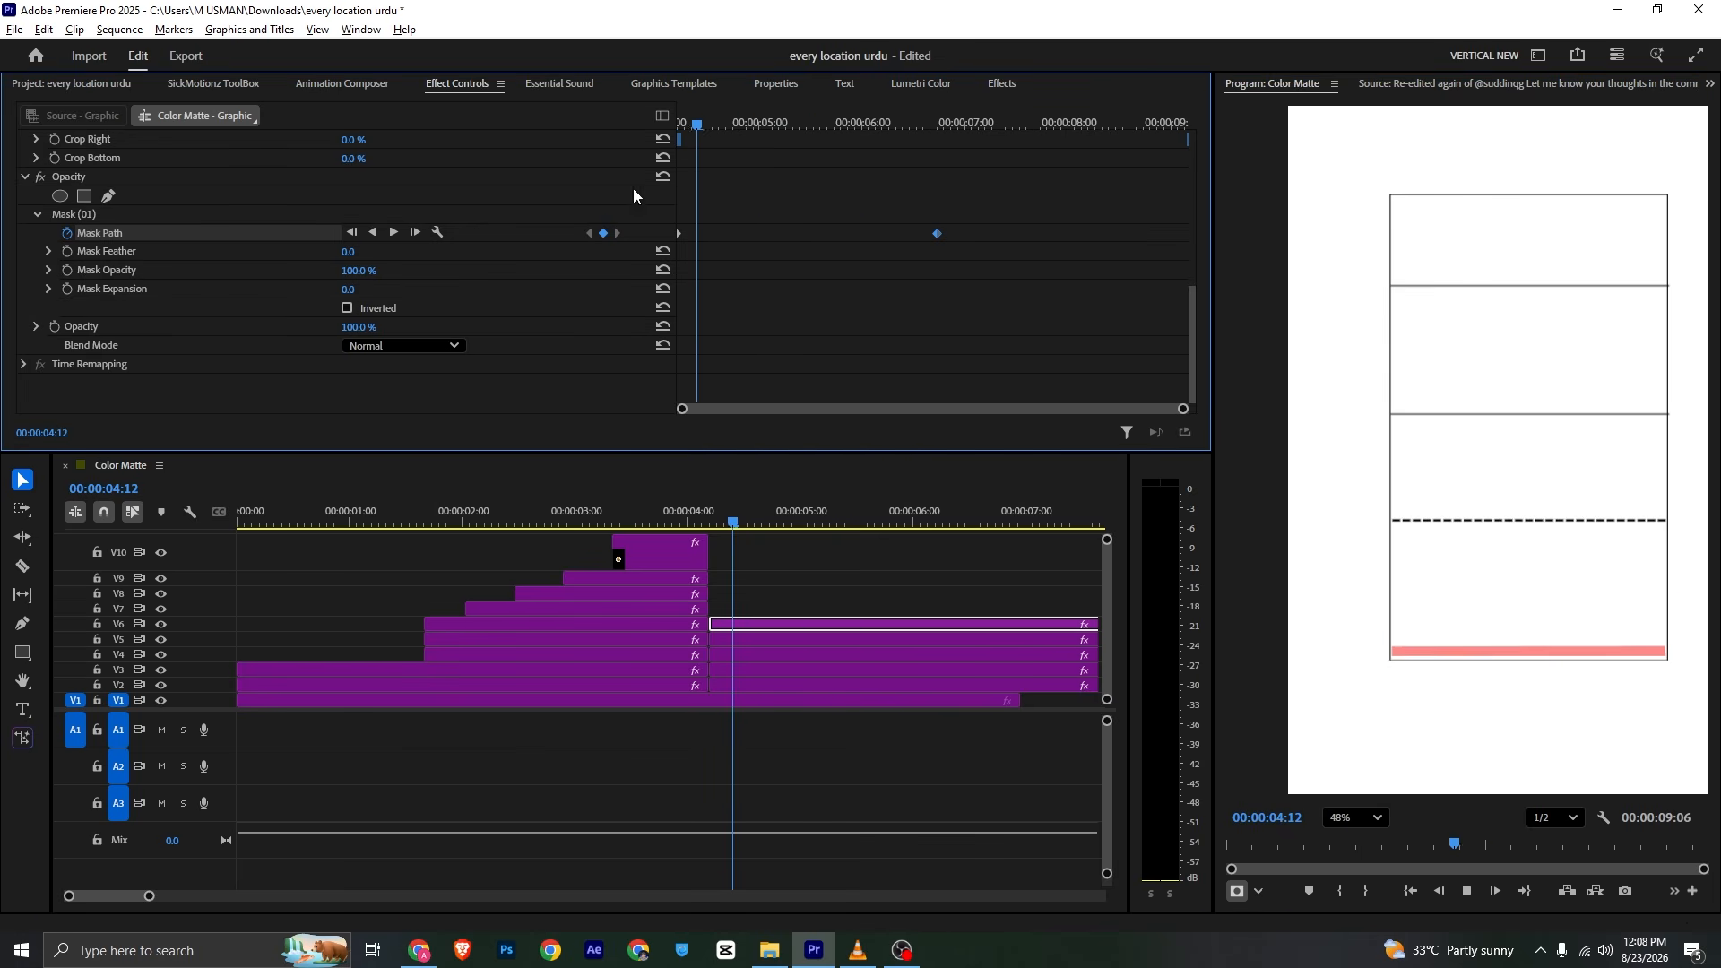
pyautogui.press('space')
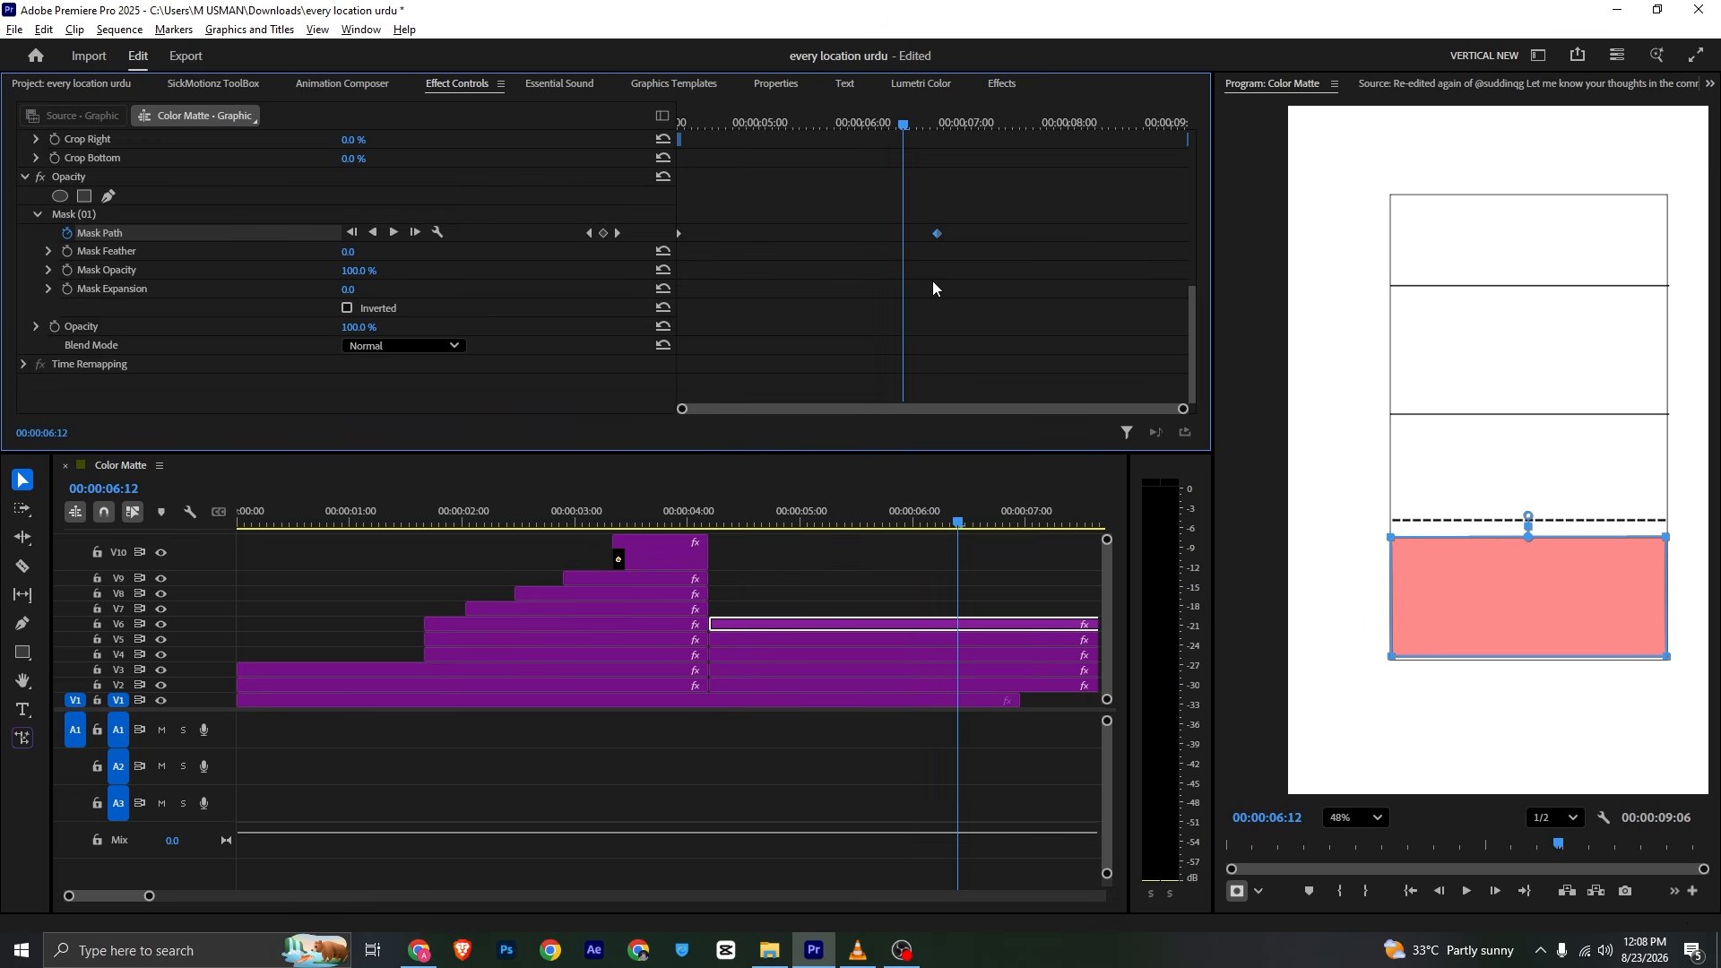
# Move the final mask path keyframe earlier to shortly after 00:00:05:00, apply Ease In, and save
pyautogui.moveTo(937, 234); pyautogui.dragTo(787, 235)
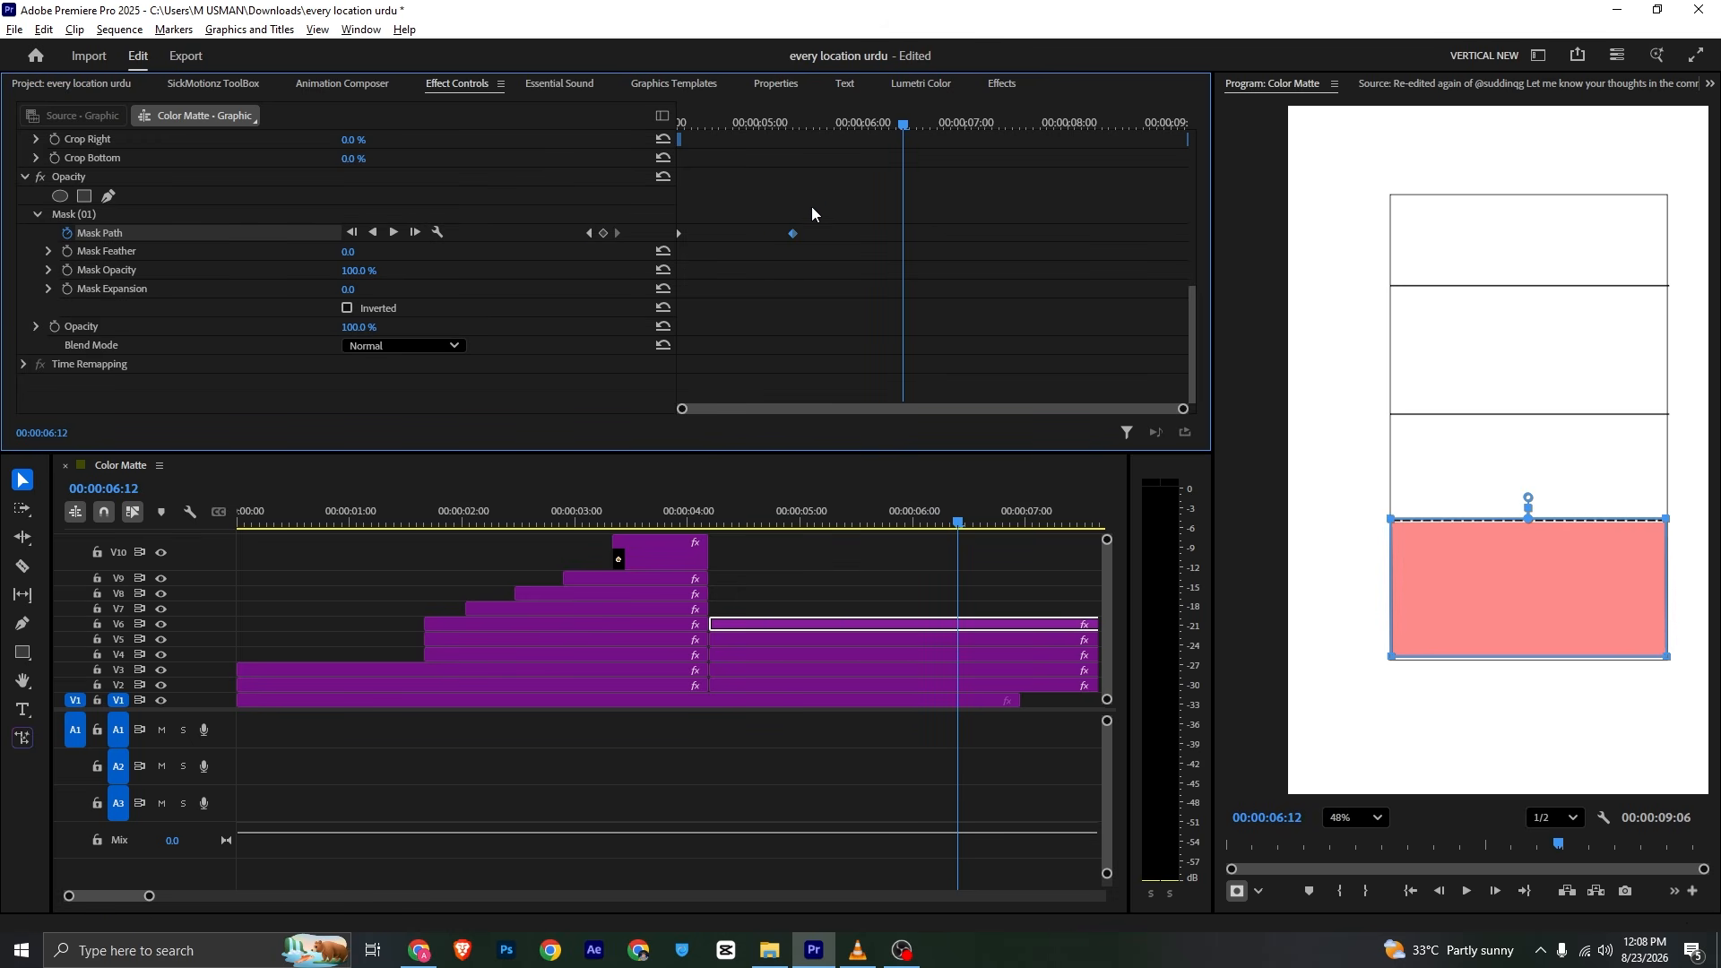
pyautogui.rightClick(793, 231)
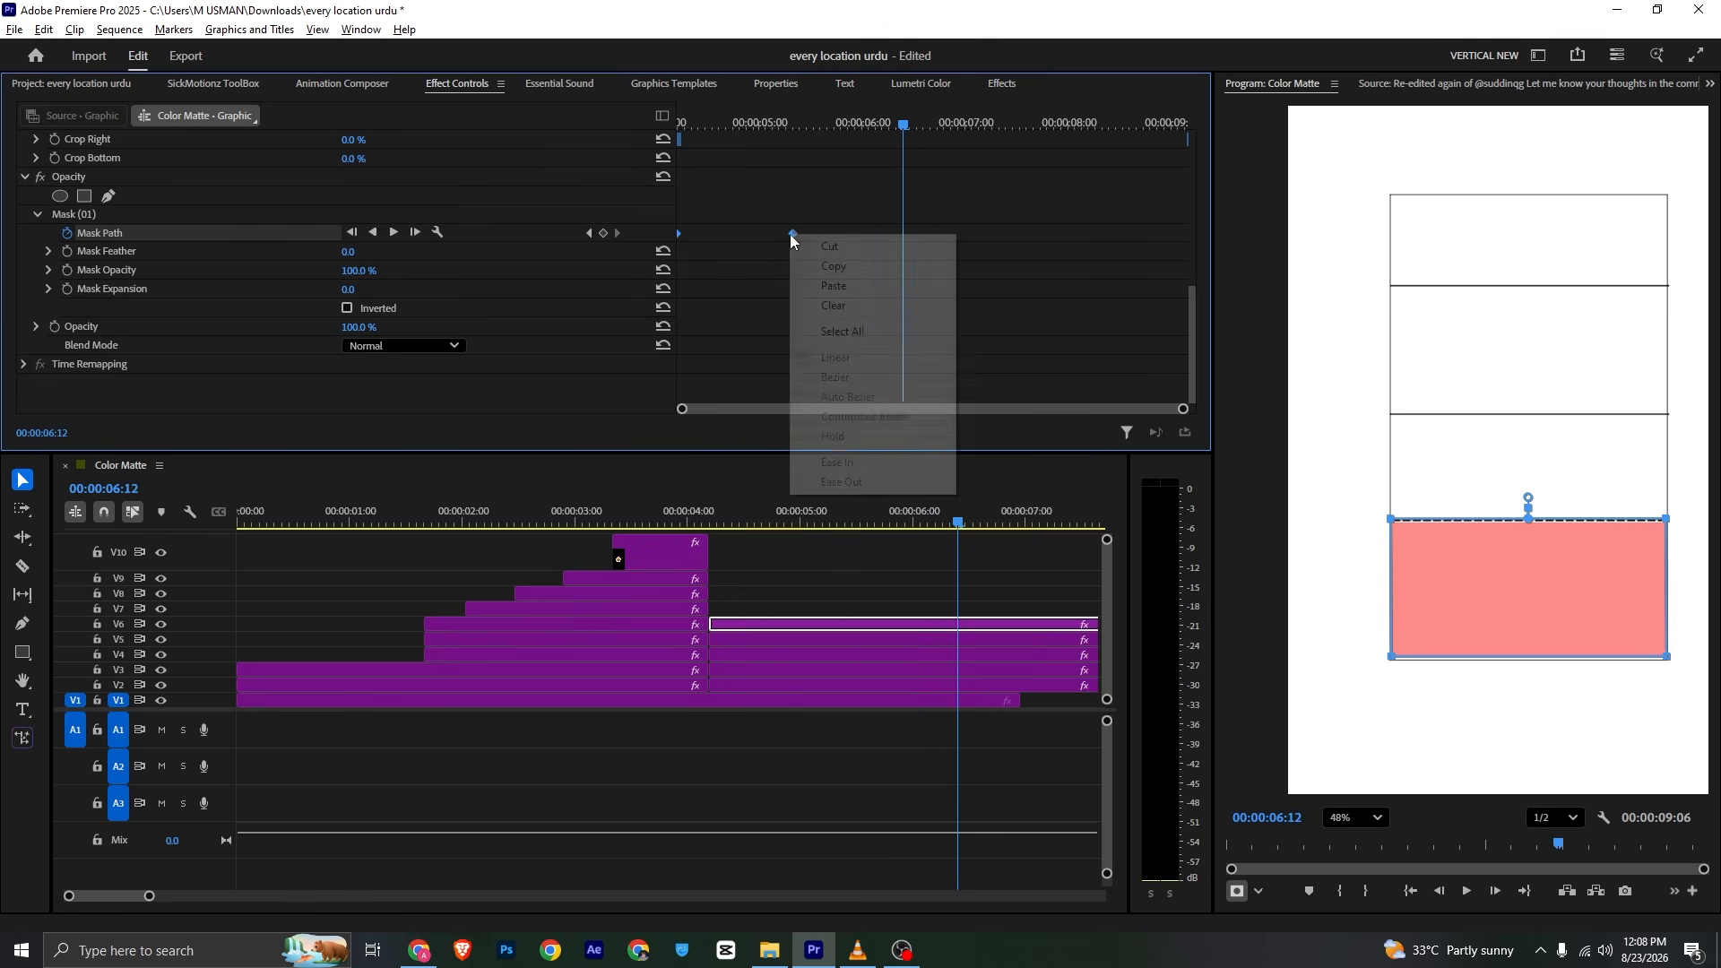
pyautogui.click(877, 462)
pyautogui.hotkey('ctrl', 's')
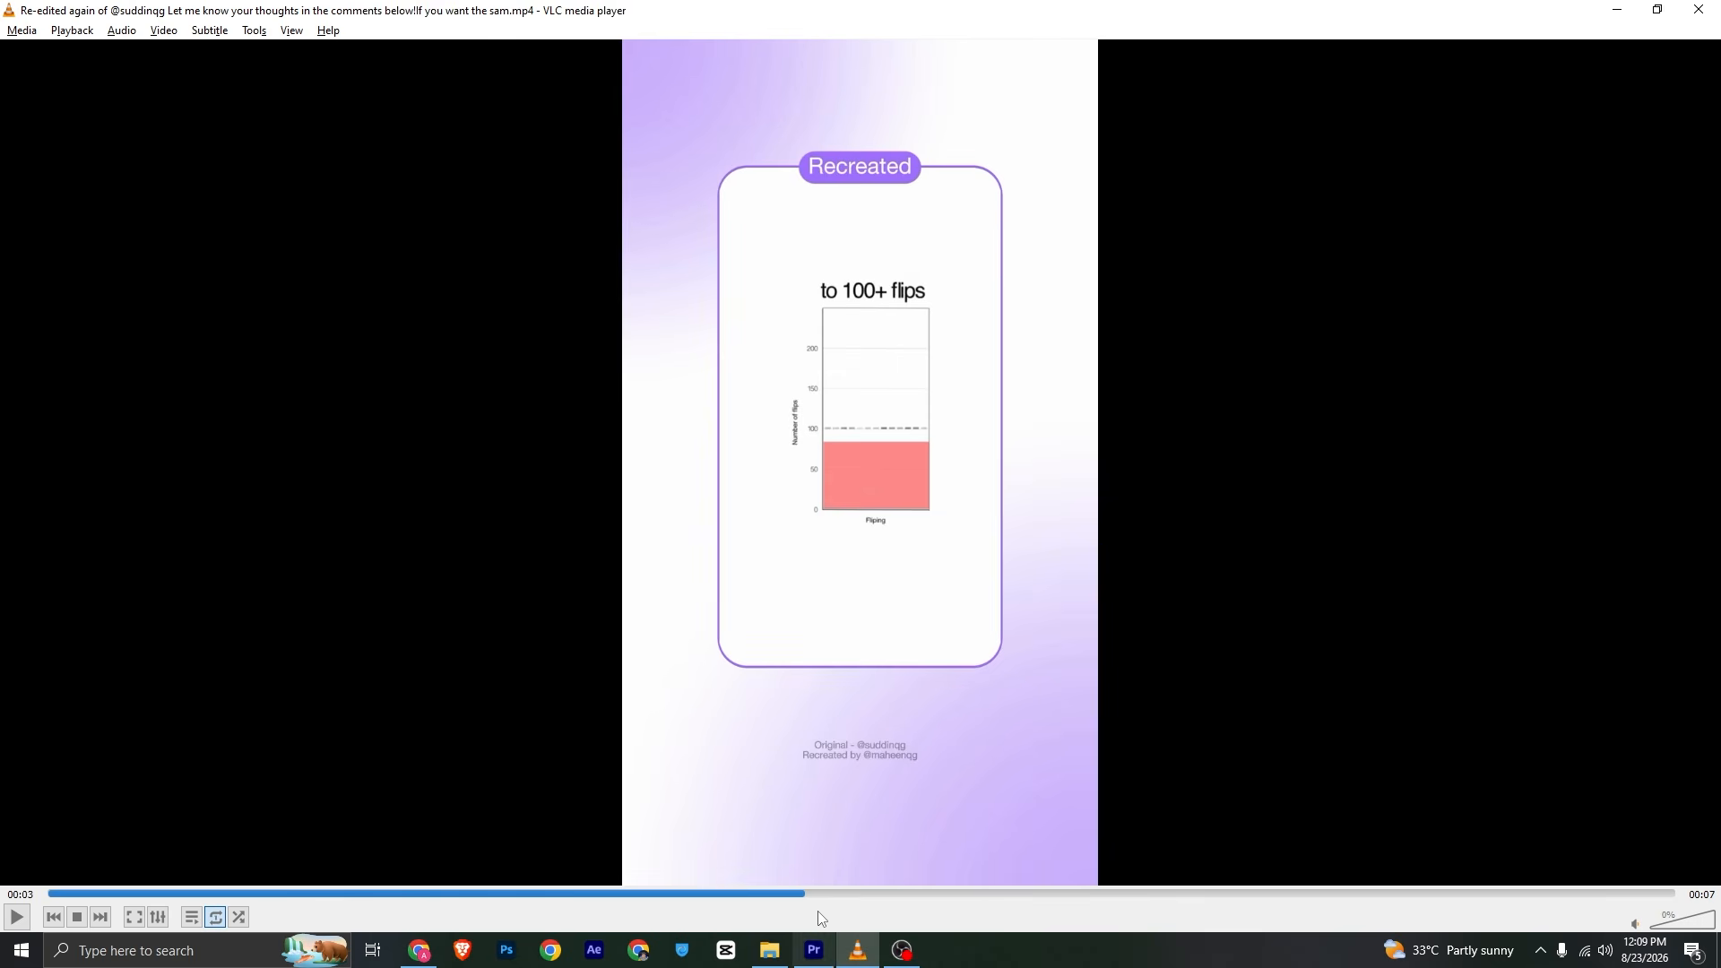
# Check the briefcase scene at 00:05 in the VLC reference, and place 3.png on V7 at 00:00:06:12
pyautogui.moveTo(897, 895); pyautogui.dragTo(1413, 896)
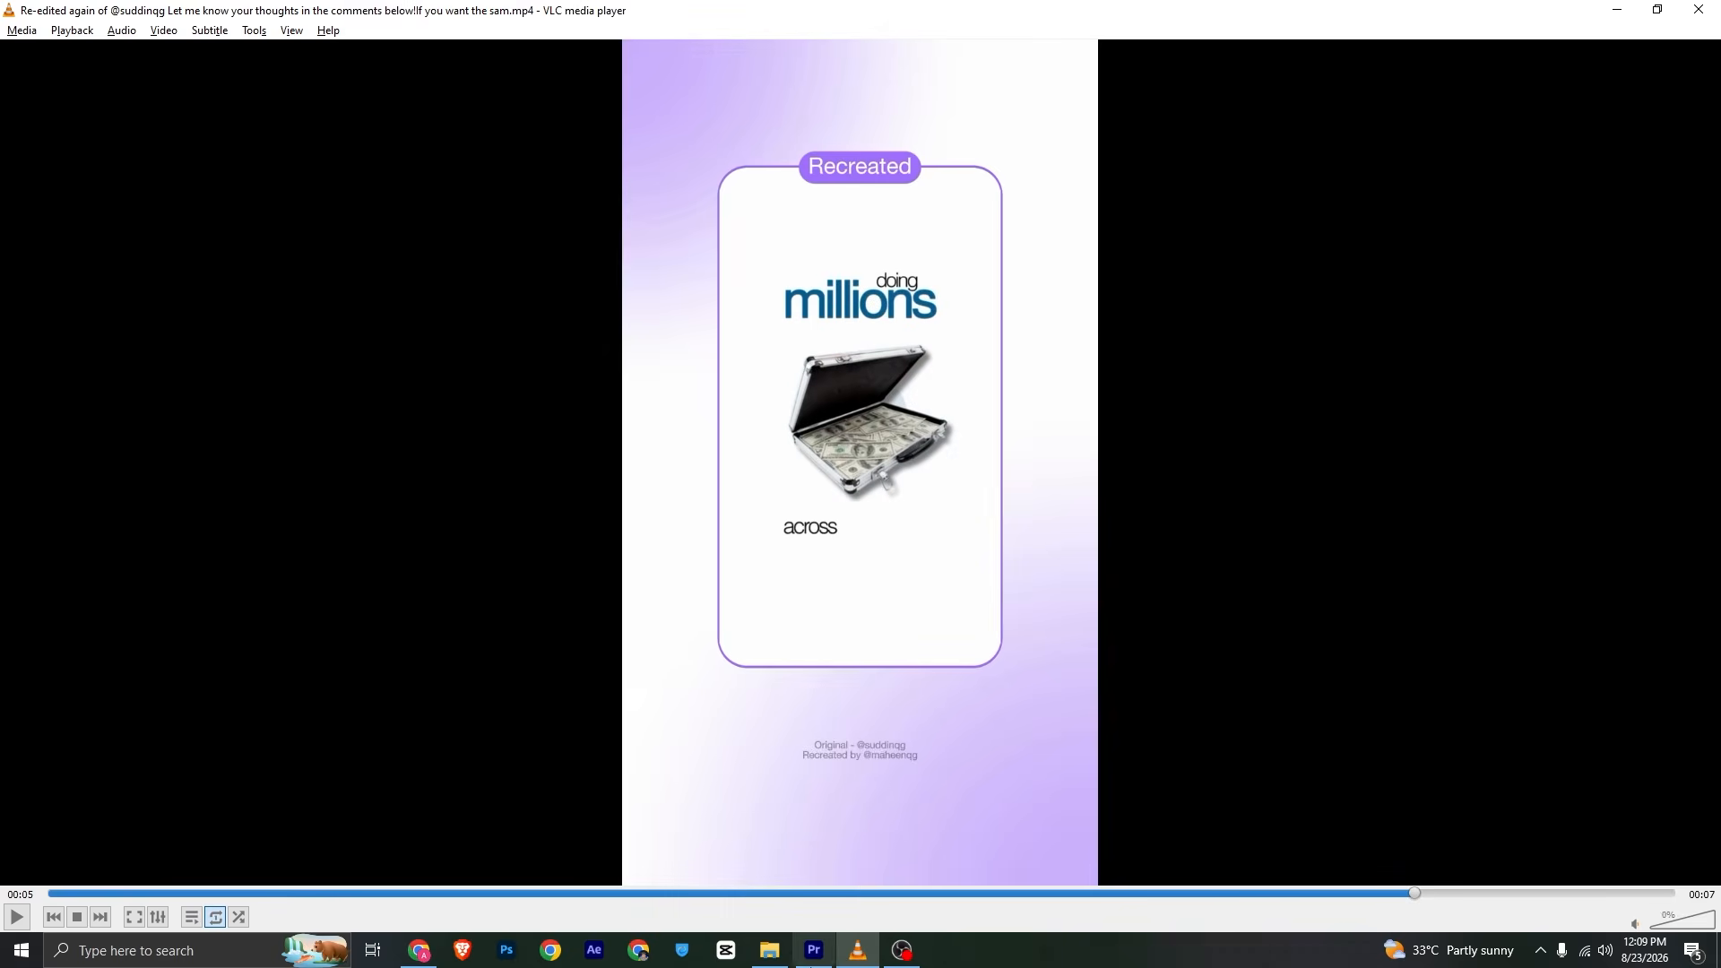
pyautogui.click(813, 951)
pyautogui.click(93, 79)
pyautogui.moveTo(267, 208); pyautogui.dragTo(961, 610)
# Split the chart clips on V2 to V6 at 00:00:06:12 and delete the parts after the cut
pyautogui.press('c')
pyautogui.click(960, 625)
pyautogui.click(962, 671)
pyautogui.click(962, 683)
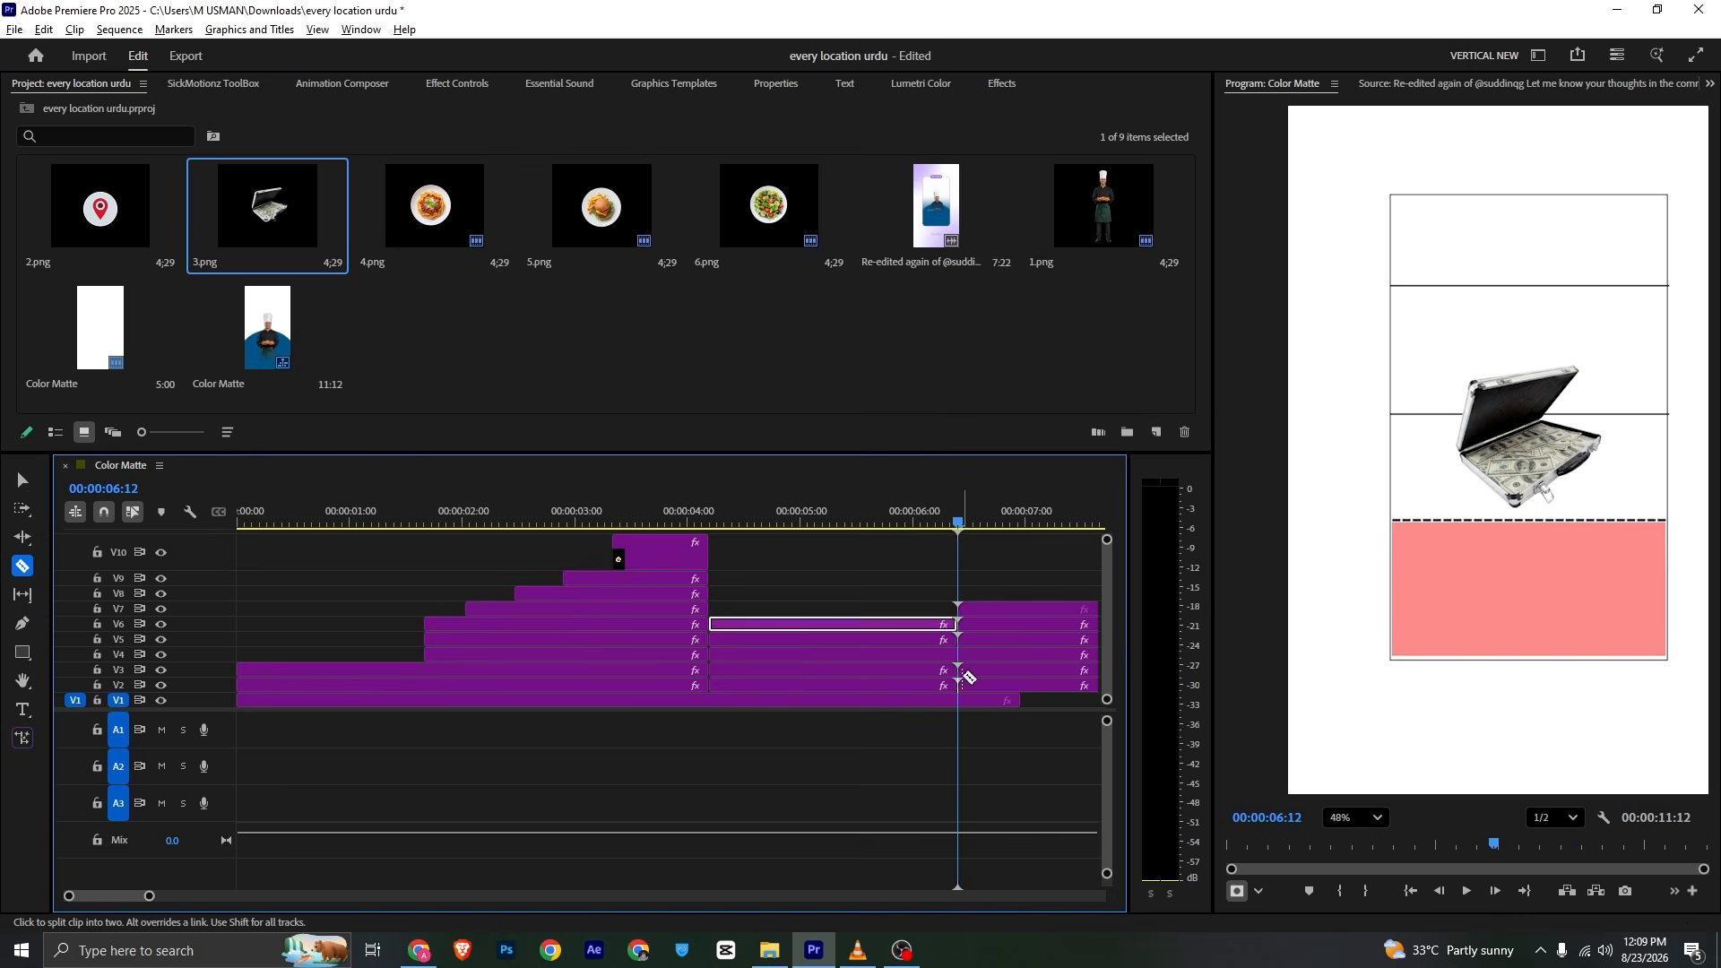
pyautogui.click(960, 655)
pyautogui.click(960, 640)
pyautogui.press('v')
pyautogui.moveTo(1058, 700); pyautogui.dragTo(995, 625)
pyautogui.press('Delete')
# Move 3.png down to V2, extend the V1 background clip beyond it, and save the project
pyautogui.moveTo(1037, 610); pyautogui.dragTo(1037, 687)
pyautogui.moveTo(1018, 700); pyautogui.dragTo(1110, 700)
pyautogui.click(561, 583)
pyautogui.hotkey('ctrl', 's')
# Scale the briefcase image 3.png to 146 and select it in the preview
pyautogui.click(559, 685)
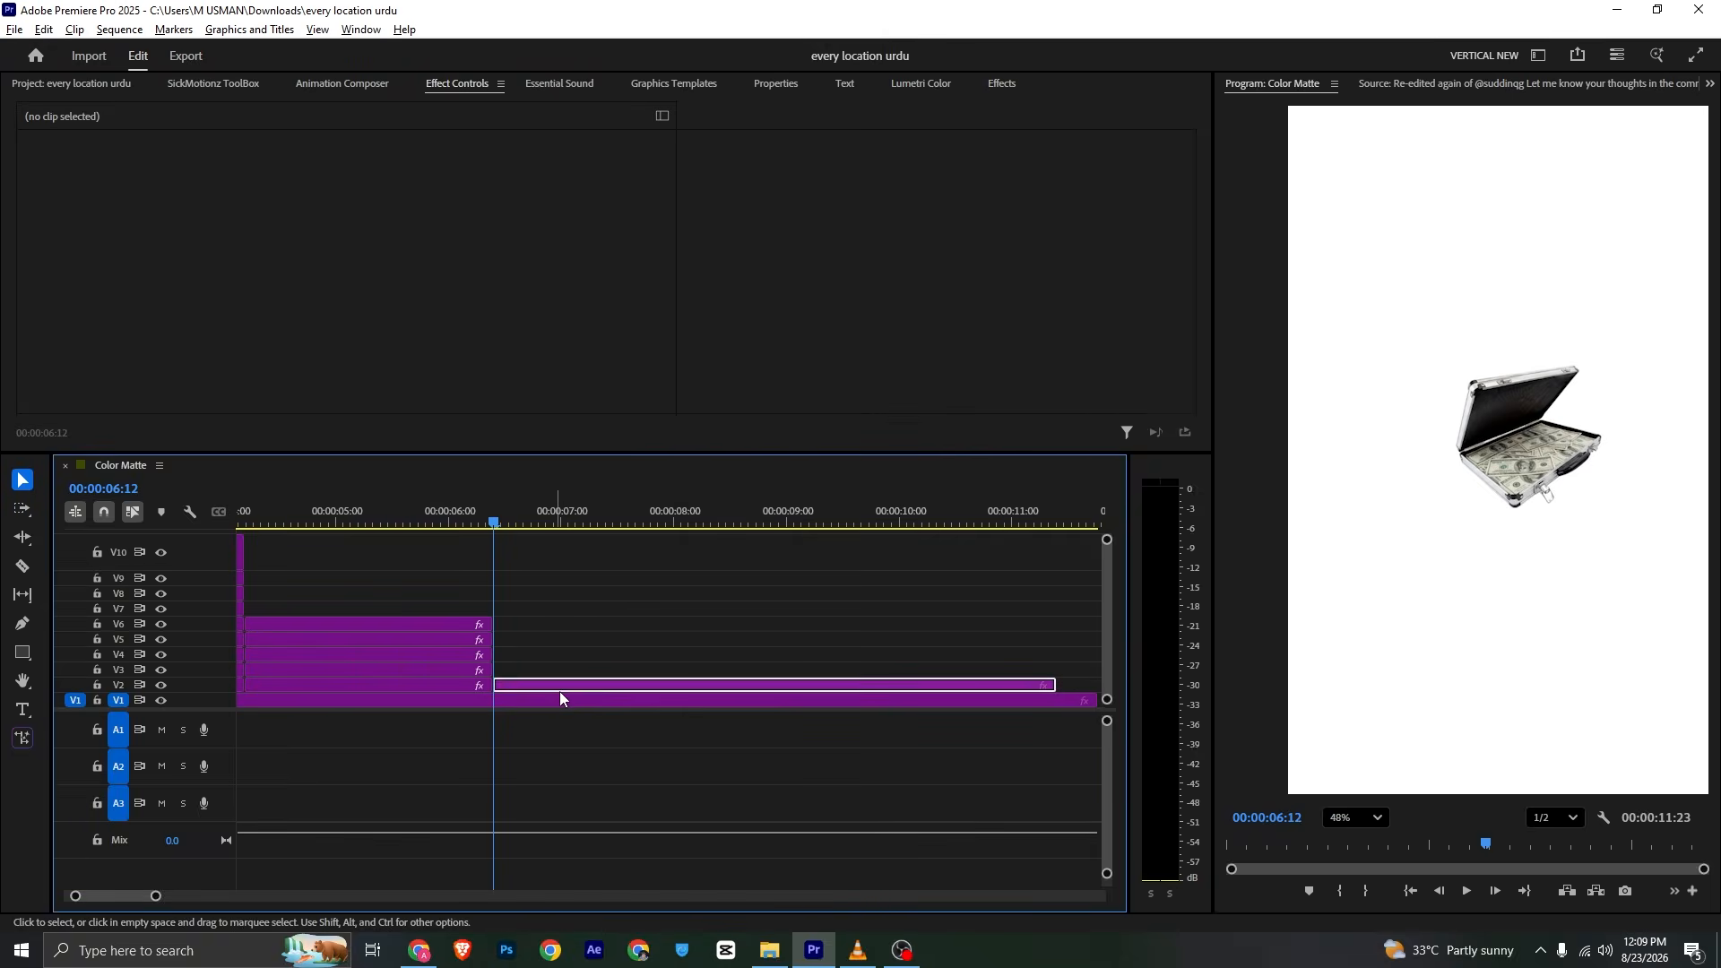
pyautogui.click(335, 167)
pyautogui.moveTo(353, 195); pyautogui.dragTo(395, 195)
pyautogui.click(1565, 438)
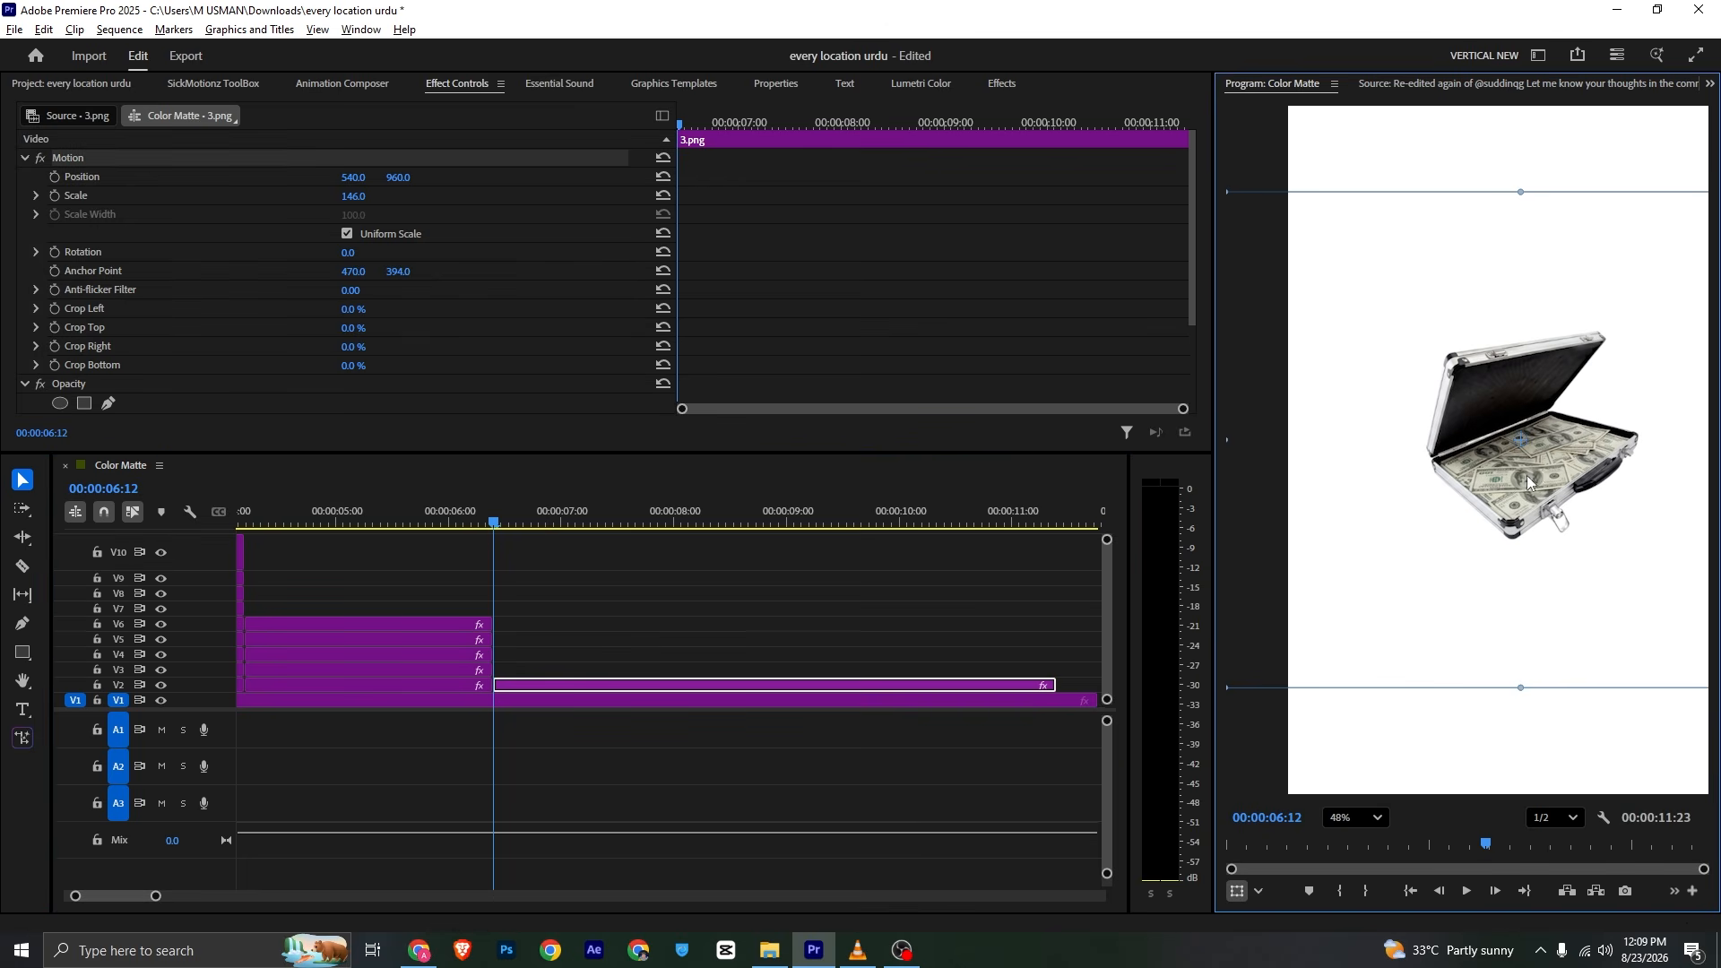
# Move the briefcase image to about 510.9, 1020.3 and draw a large circle shape centred over it at 00:00:06:12
pyautogui.moveTo(1533, 443); pyautogui.dragTo(1520, 468)
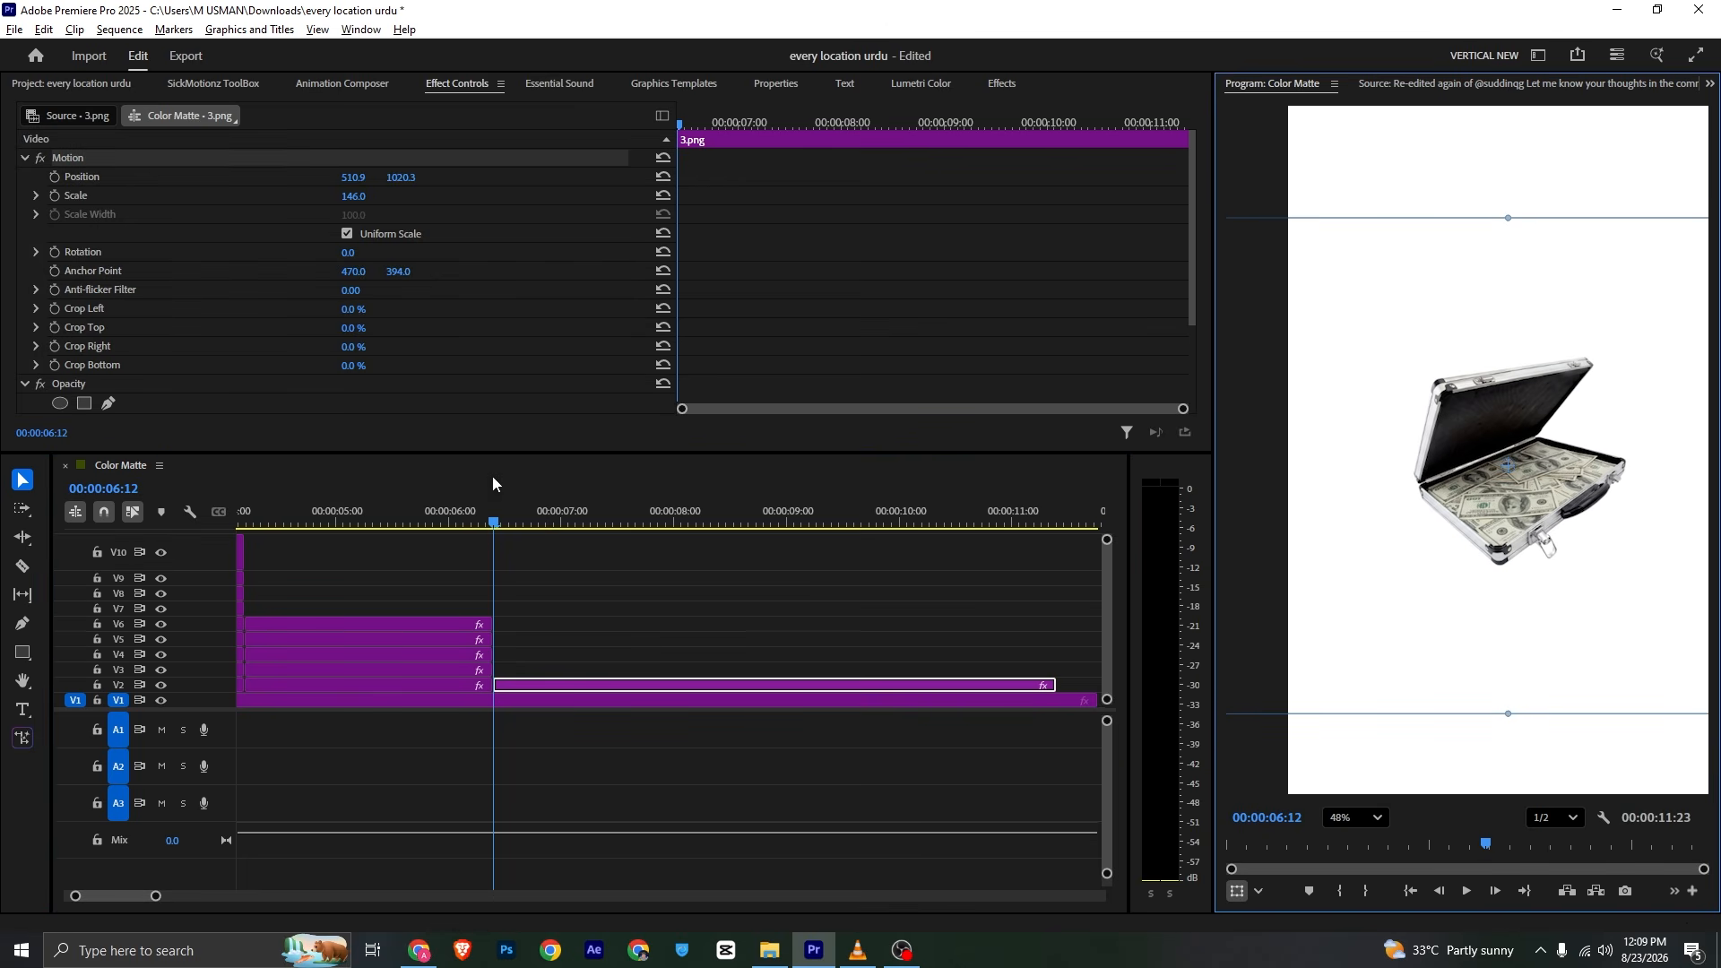
pyautogui.click(670, 589)
pyautogui.click(25, 653)
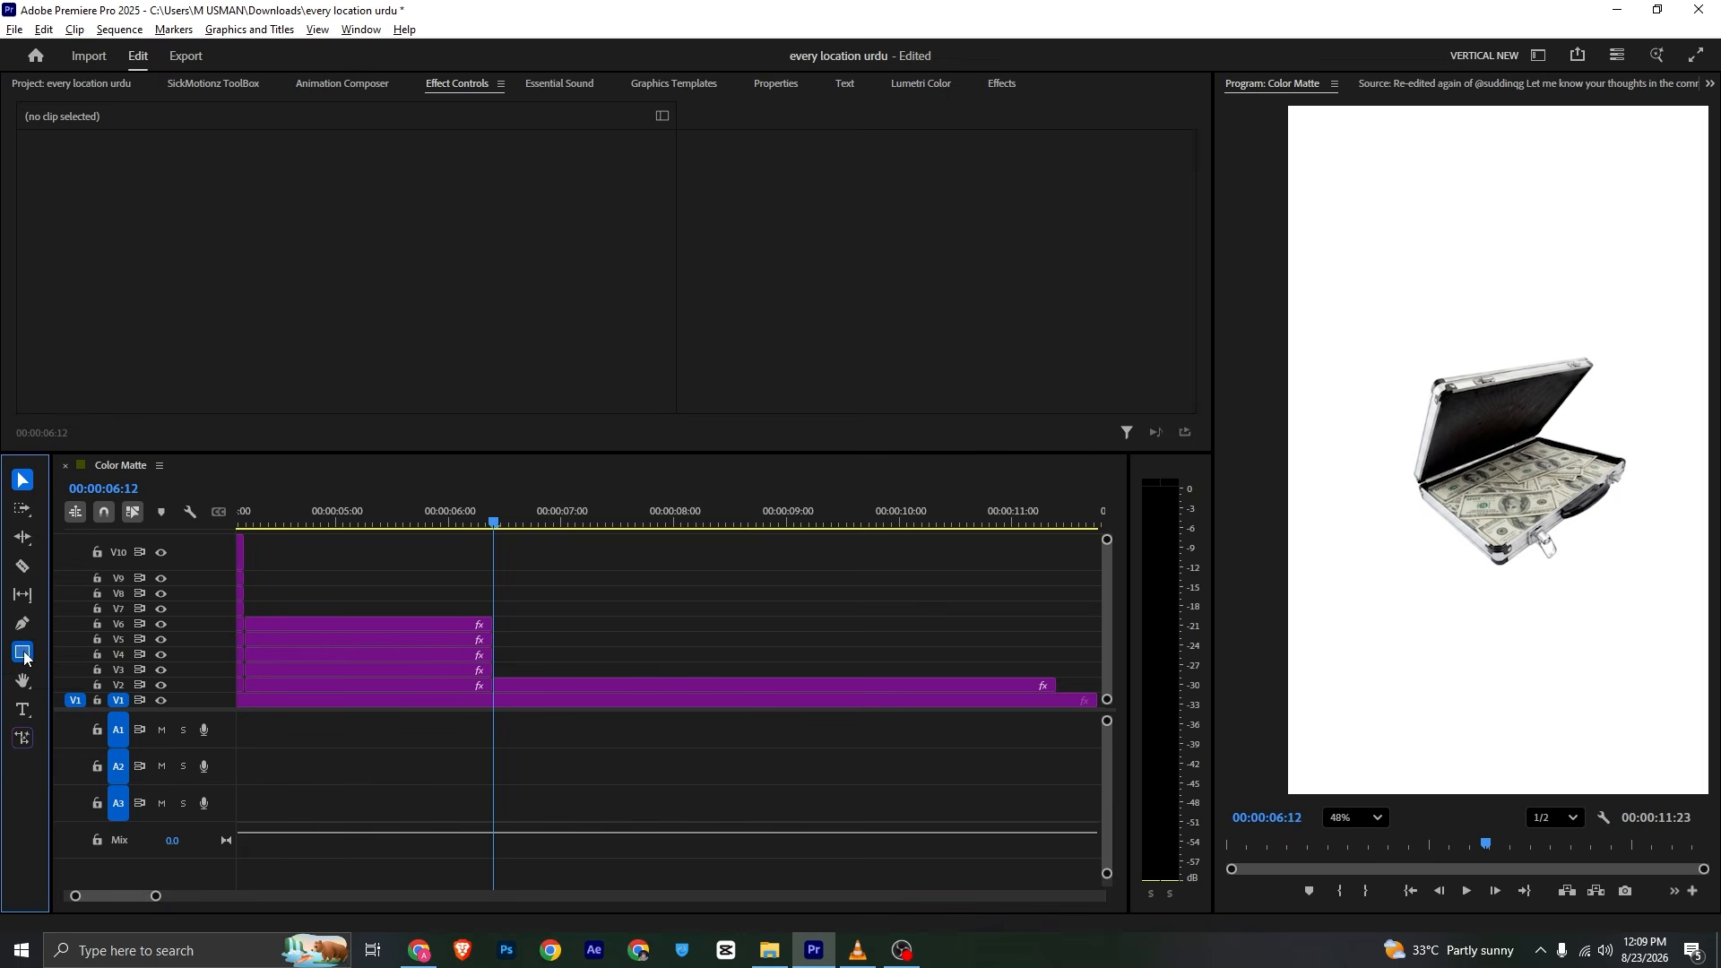
pyautogui.moveTo(1391, 312); pyautogui.dragTo(1506, 609)
pyautogui.press('v')
pyautogui.moveTo(1540, 434); pyautogui.dragTo(1503, 407)
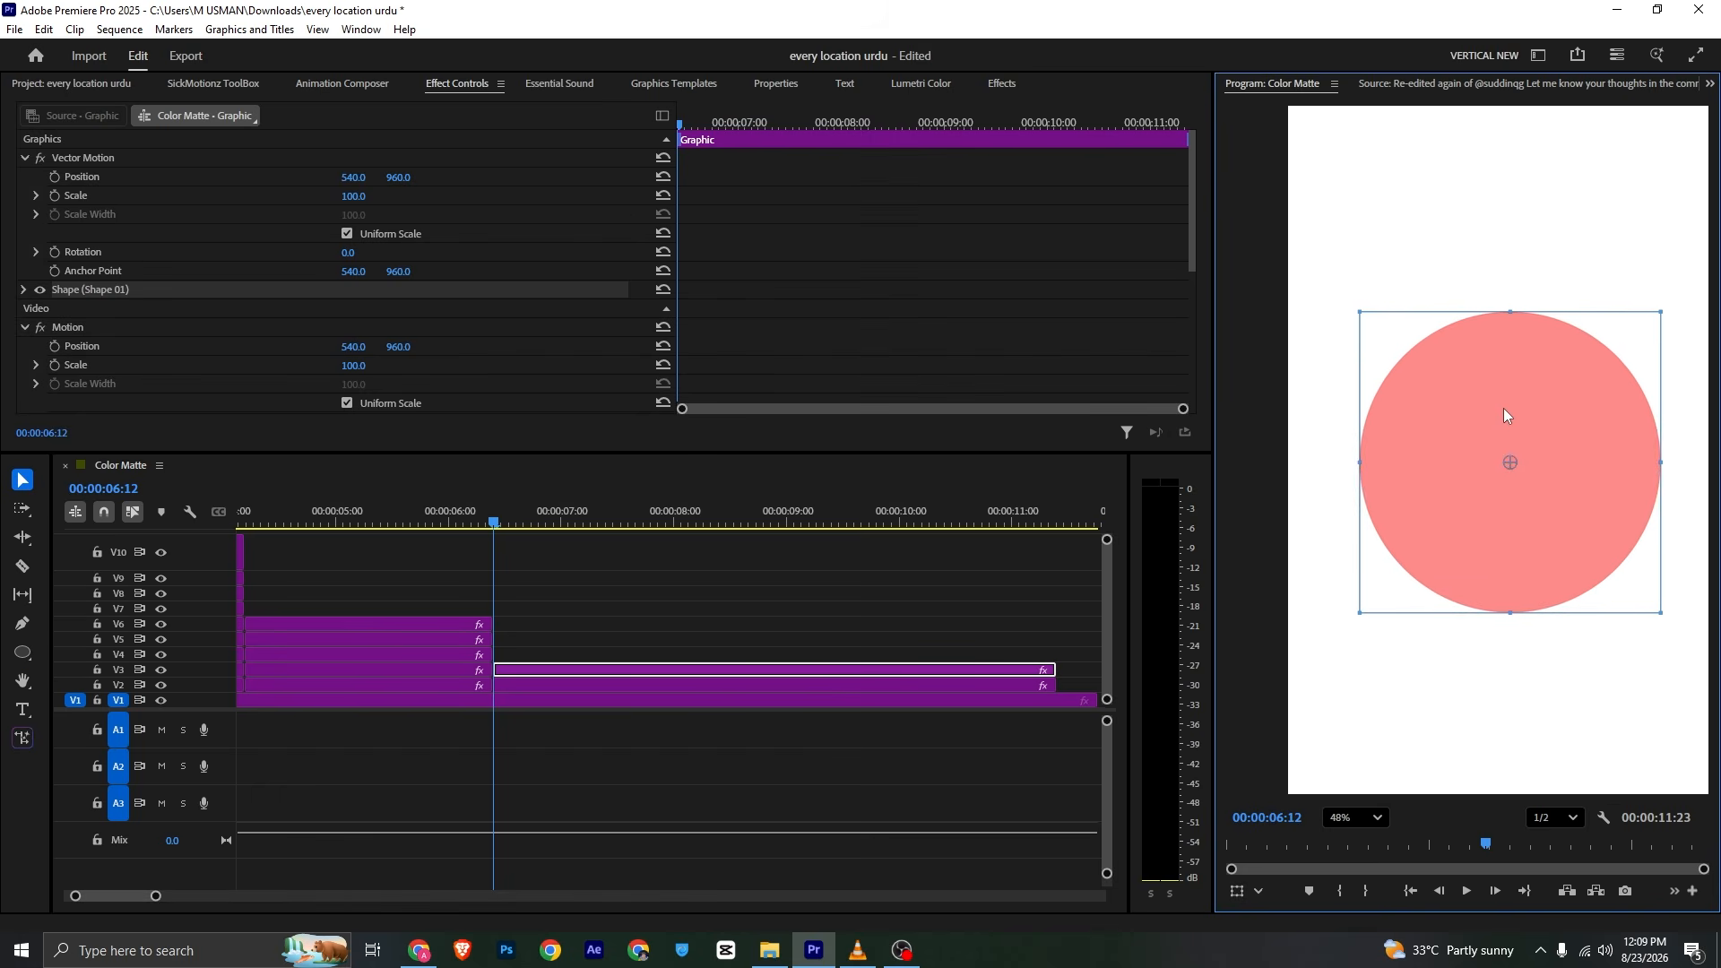
# Fill the circle with the dark blue sampled from the word "millions" in the source reference video, and return to the sequence view
pyautogui.click(1384, 82)
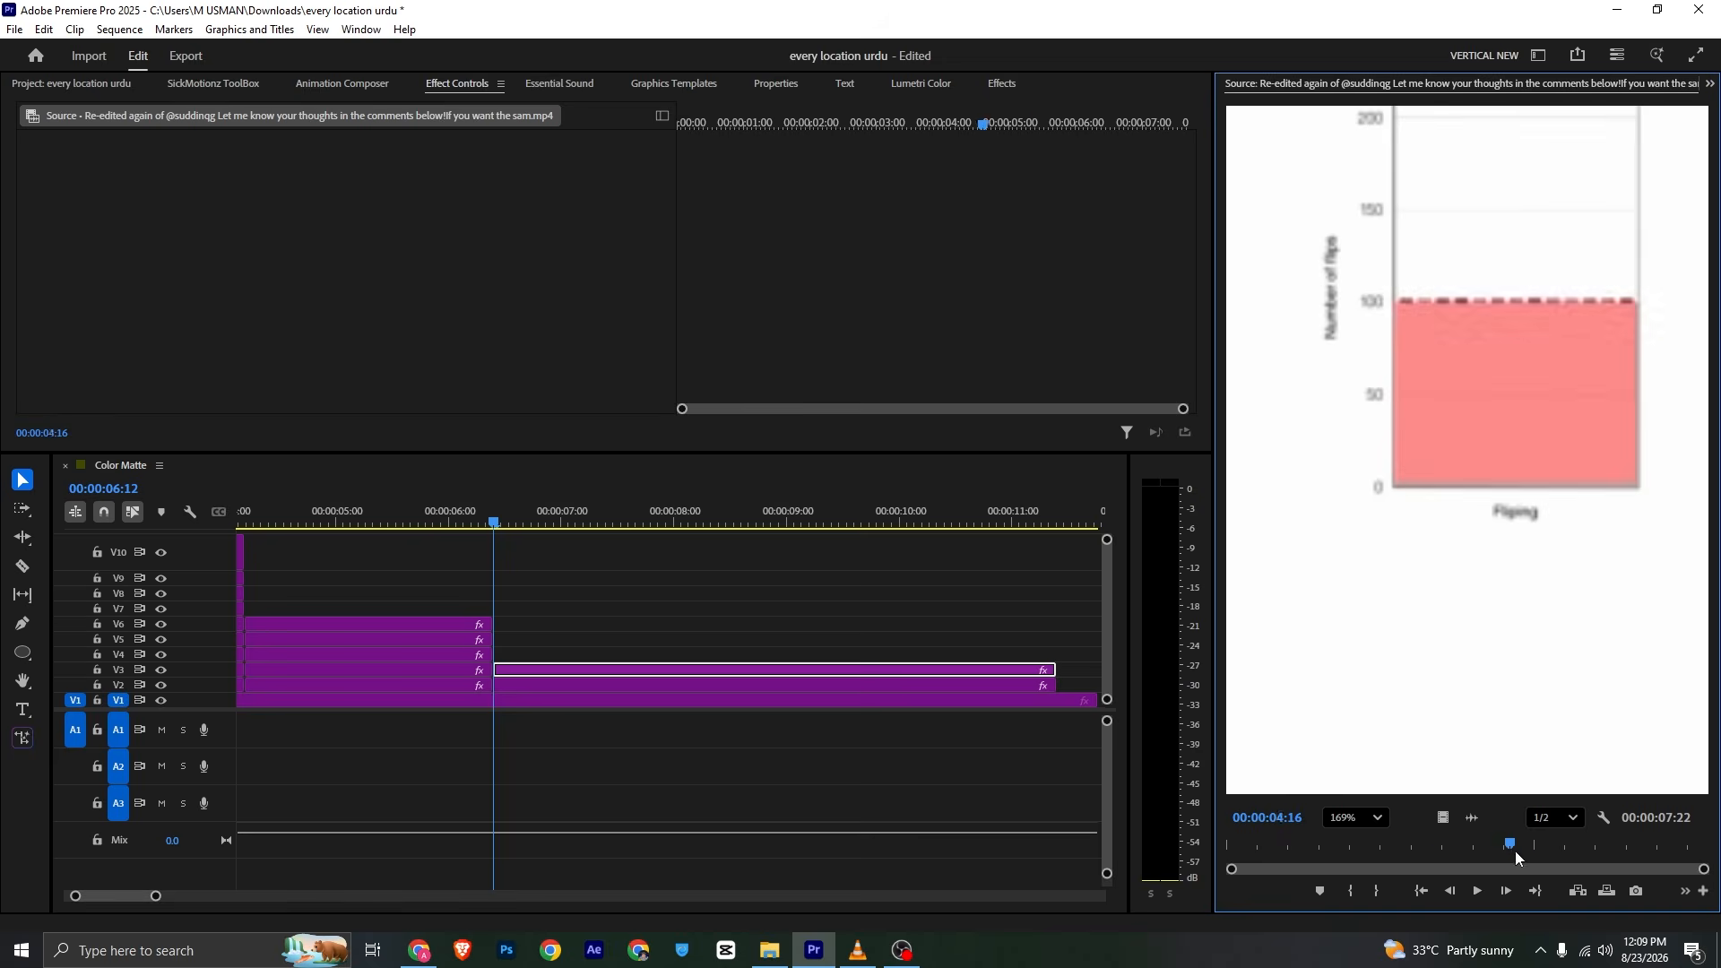
pyautogui.moveTo(1515, 852); pyautogui.dragTo(1663, 844)
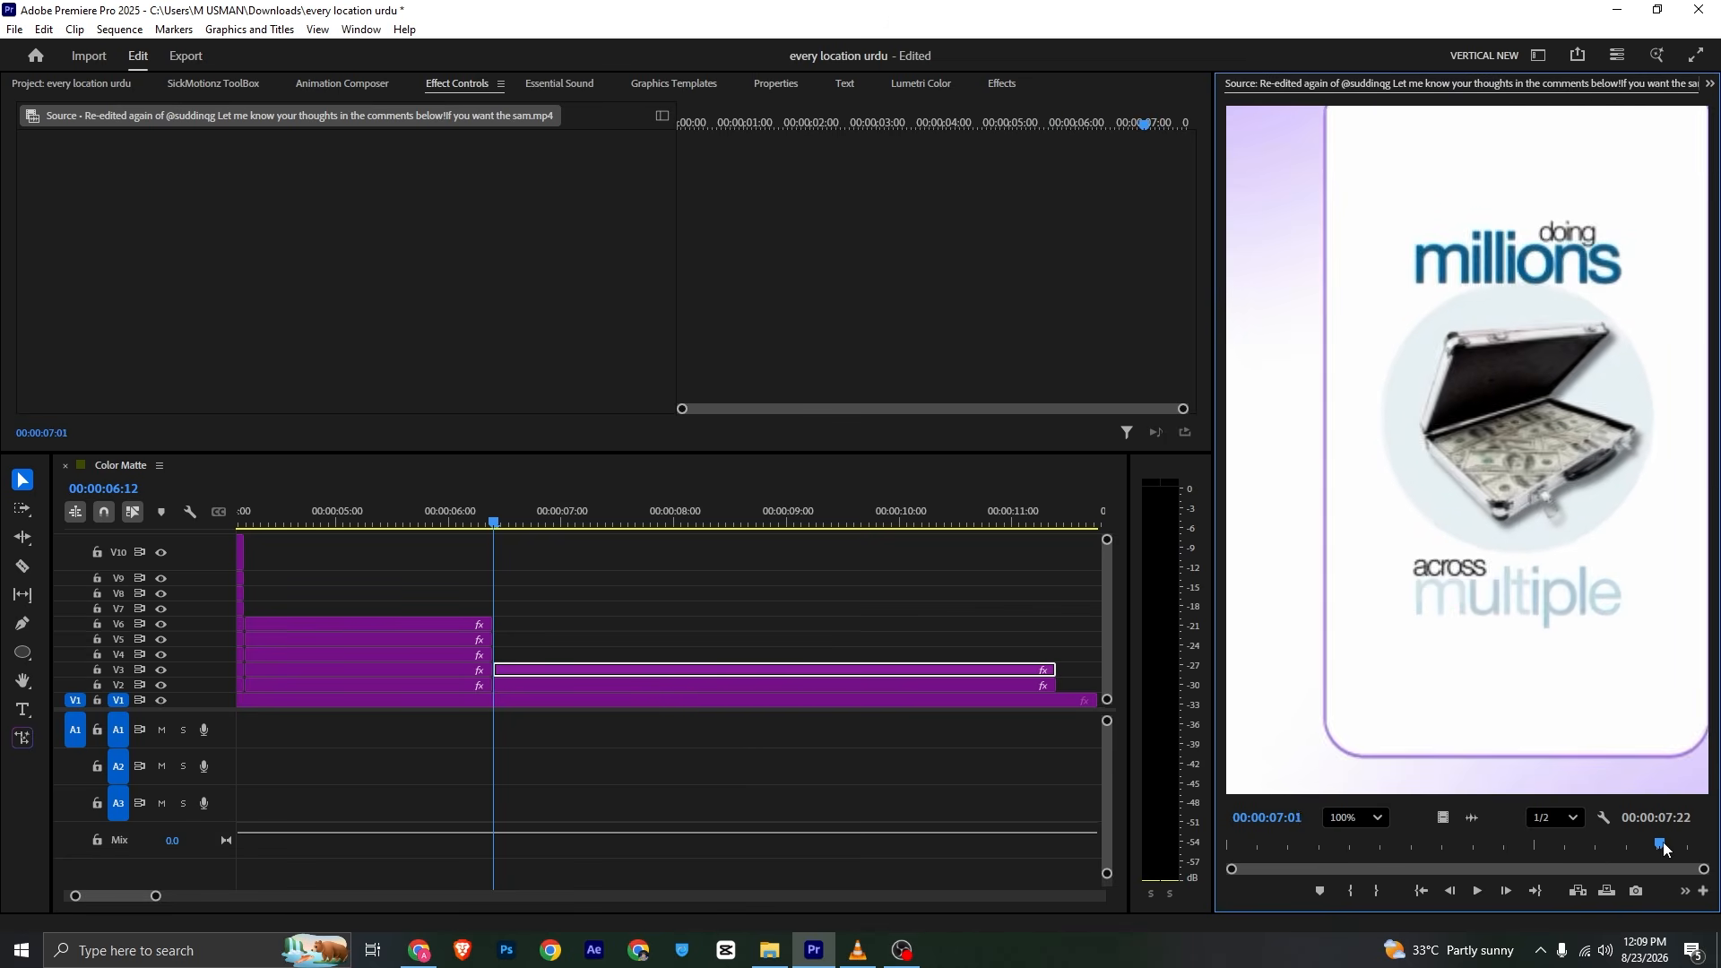
pyautogui.click(776, 82)
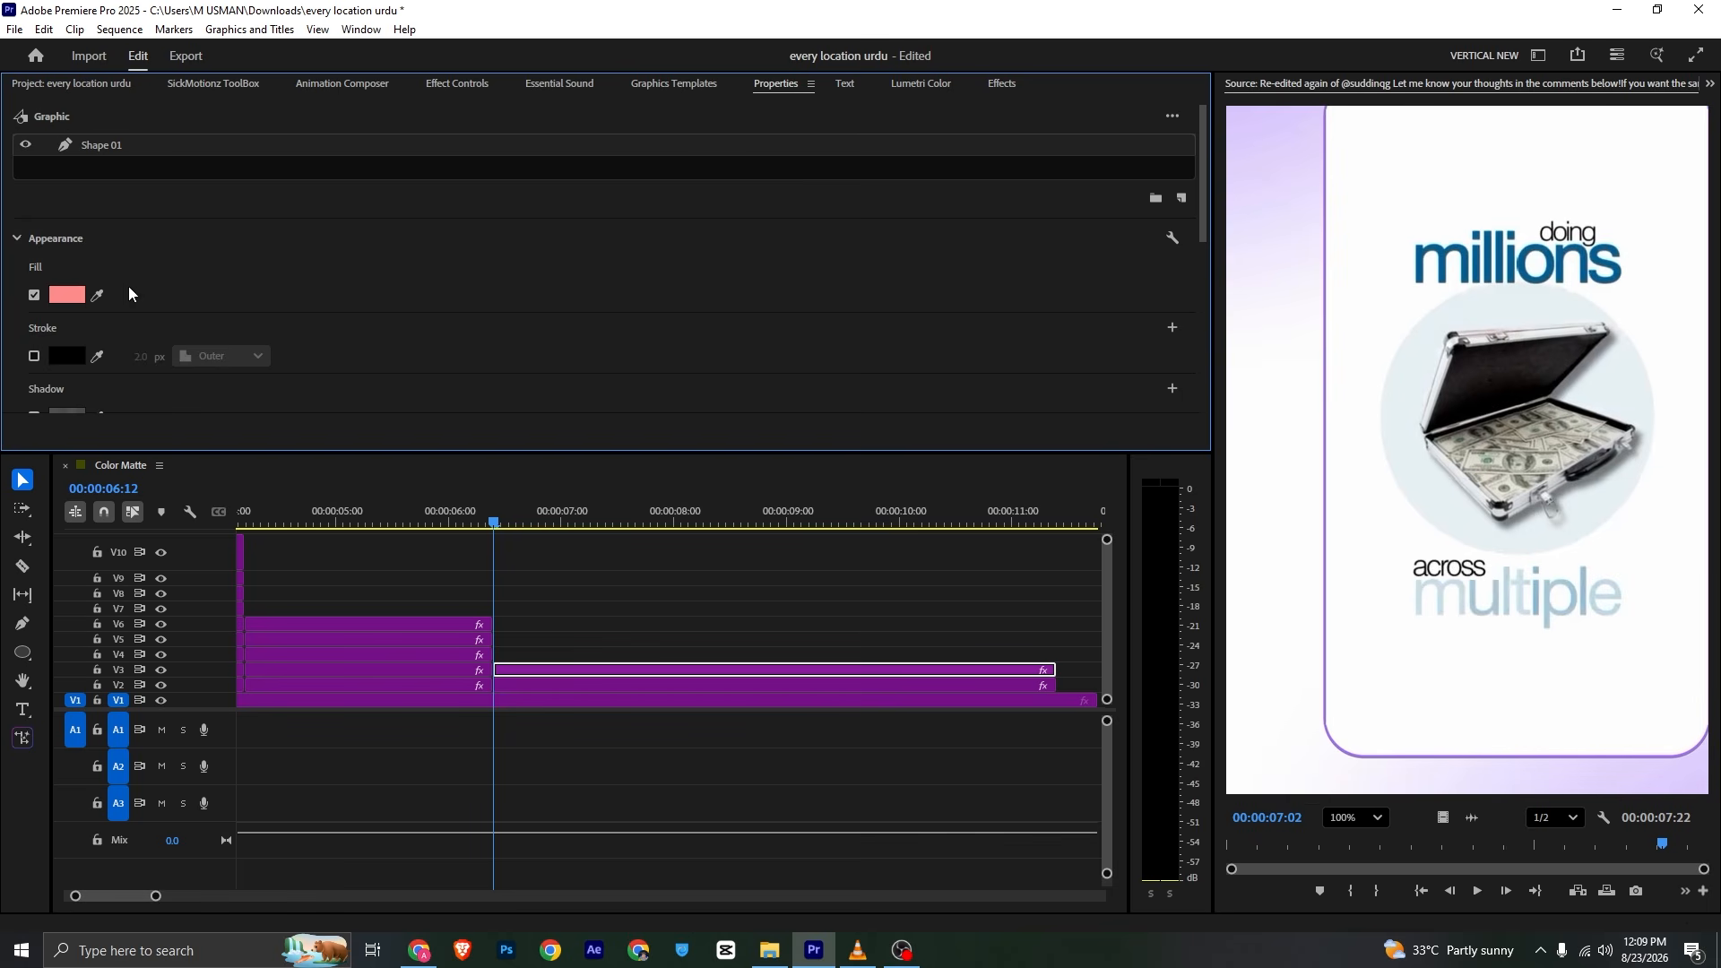
pyautogui.click(97, 295)
pyautogui.click(1416, 251)
pyautogui.click(1710, 84)
pyautogui.click(1678, 108)
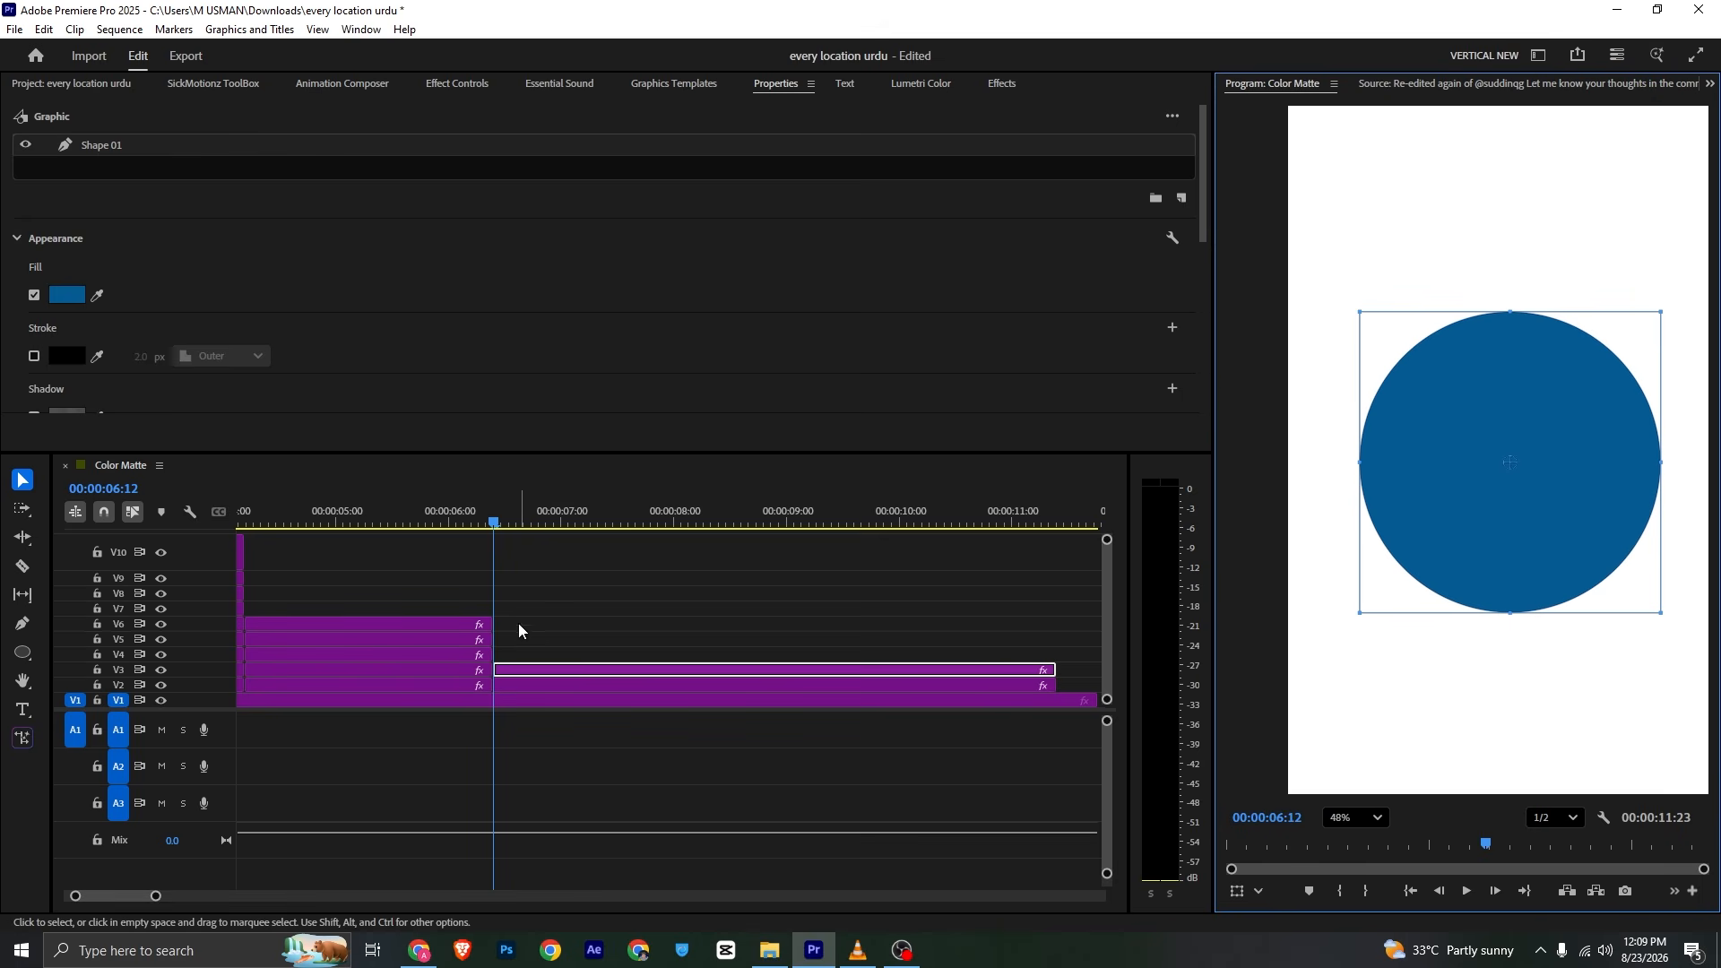
# Place 3.png on V3 above the circle, check the VLC reference, and set the briefcase scale to 188 and position to 500.9, 1020.3
pyautogui.moveTo(522, 687)
pyautogui.mouseDown()
pyautogui.moveTo(532, 657)
pyautogui.moveTo(538, 685)
pyautogui.mouseUp()
pyautogui.click(535, 659)
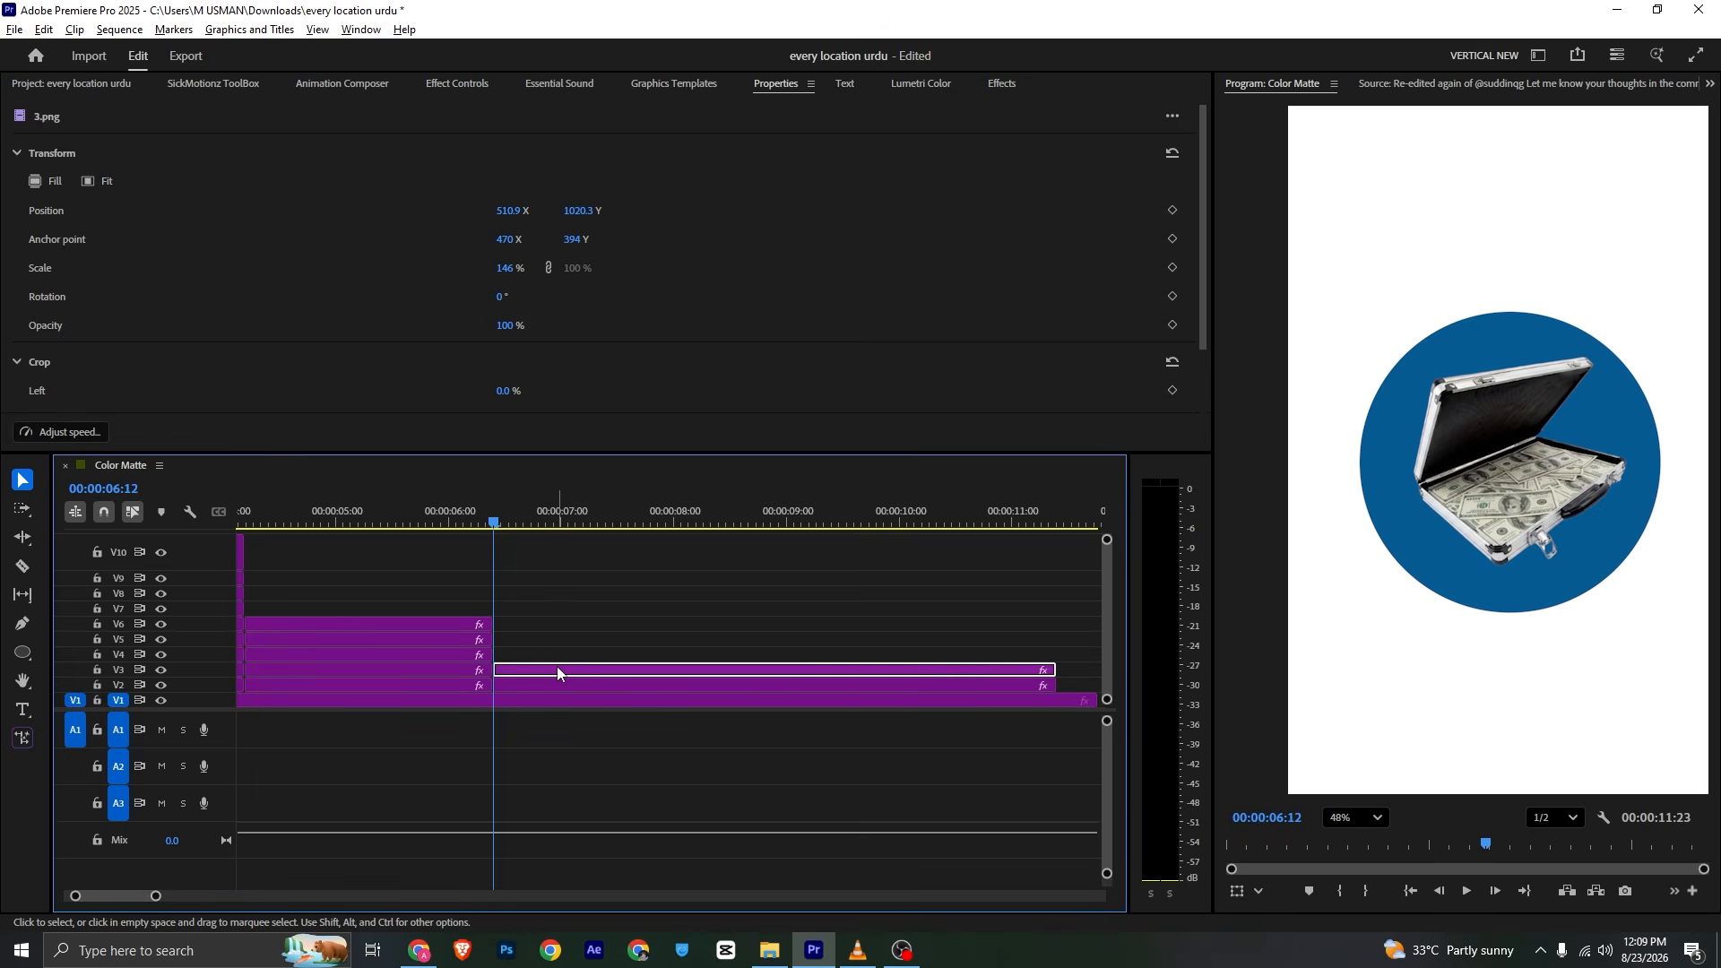
pyautogui.hotkey('alt', 'Tab')
pyautogui.press('space')
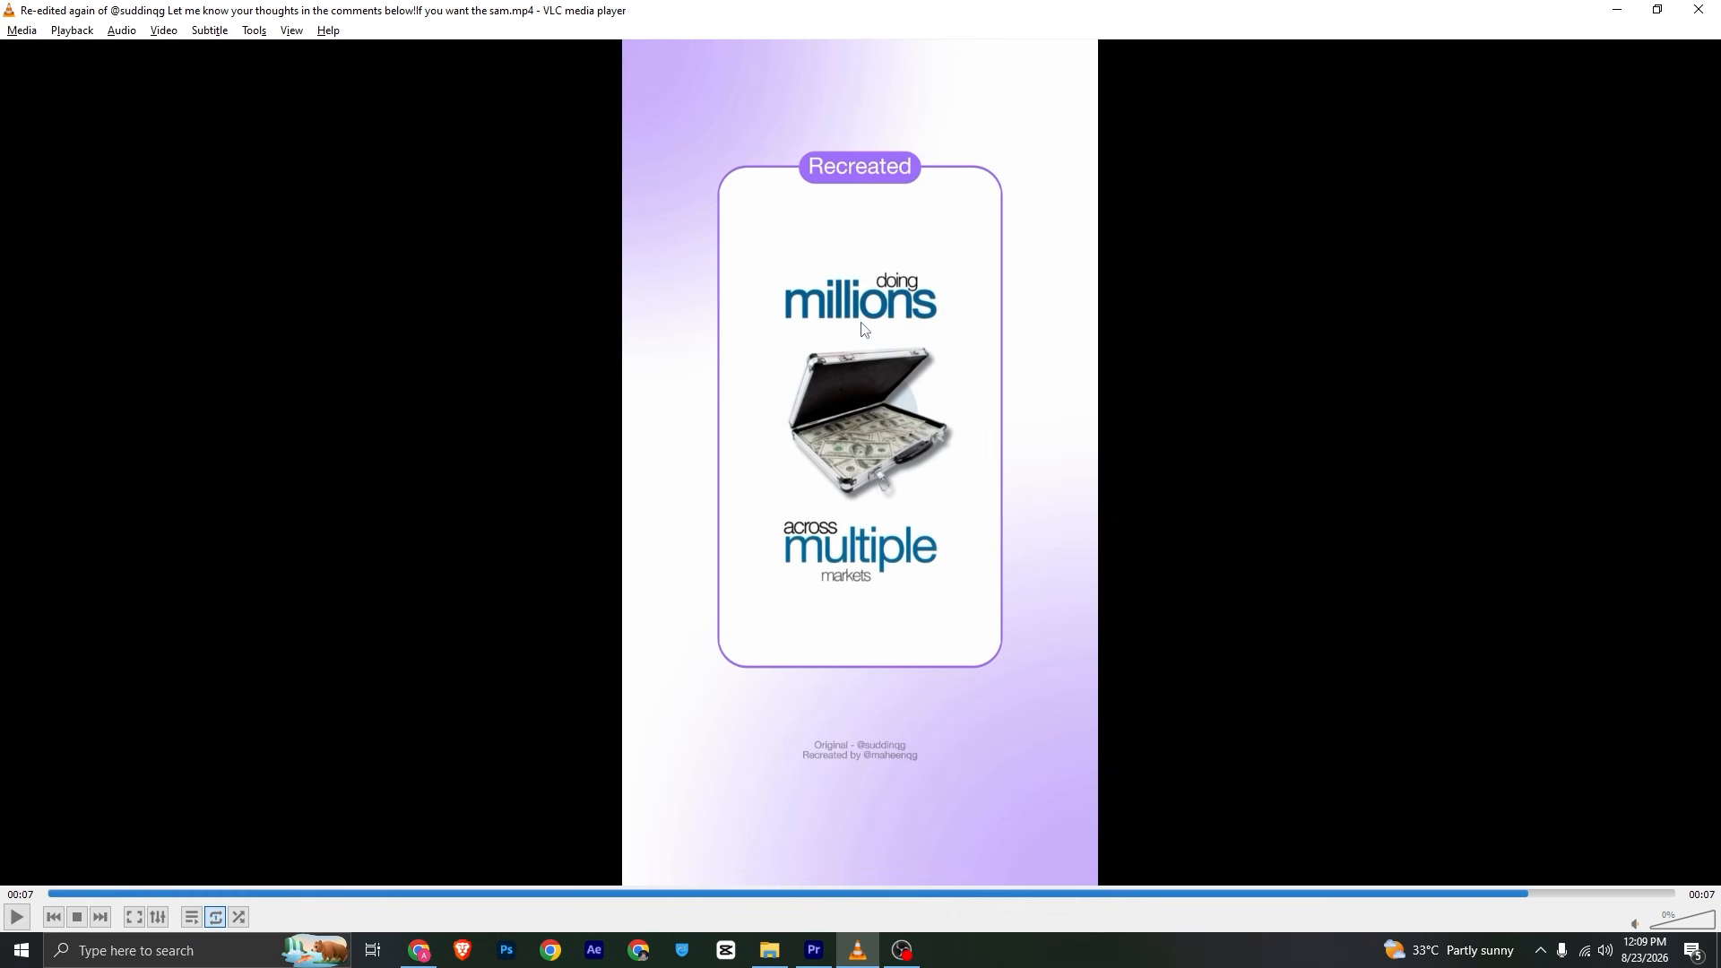
pyautogui.hotkey('alt', 'Tab')
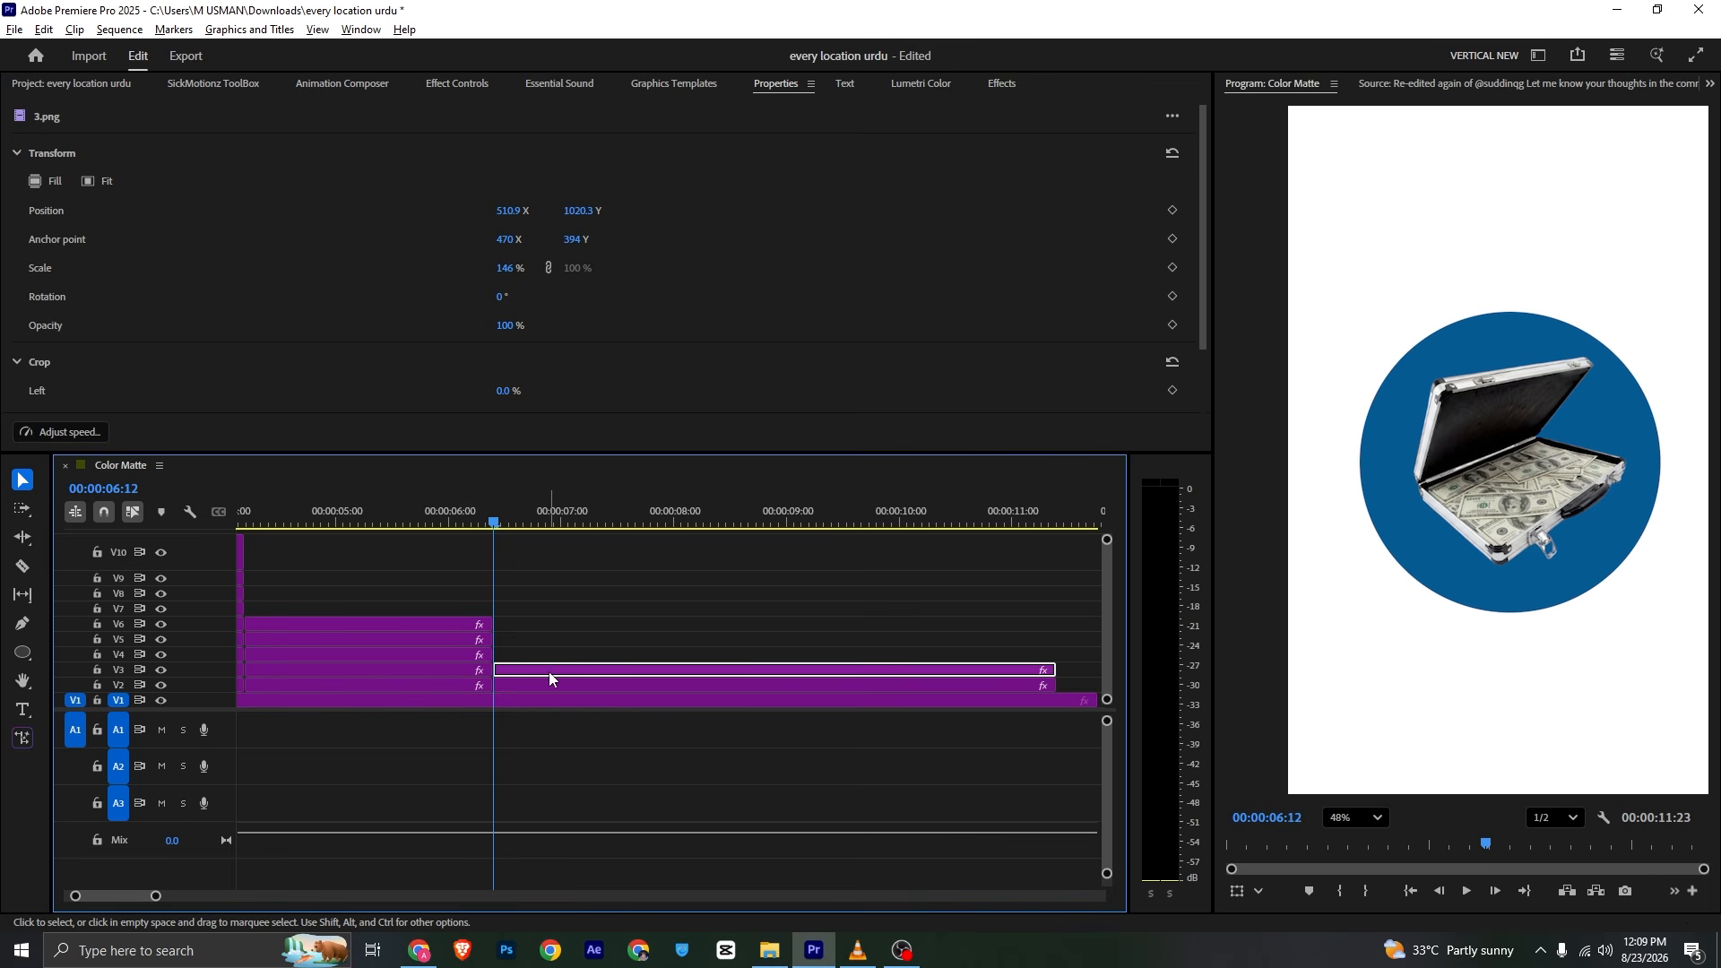
pyautogui.click(434, 86)
pyautogui.moveTo(353, 197)
pyautogui.mouseDown()
pyautogui.moveTo(387, 196)
pyautogui.moveTo(345, 177)
pyautogui.mouseUp()
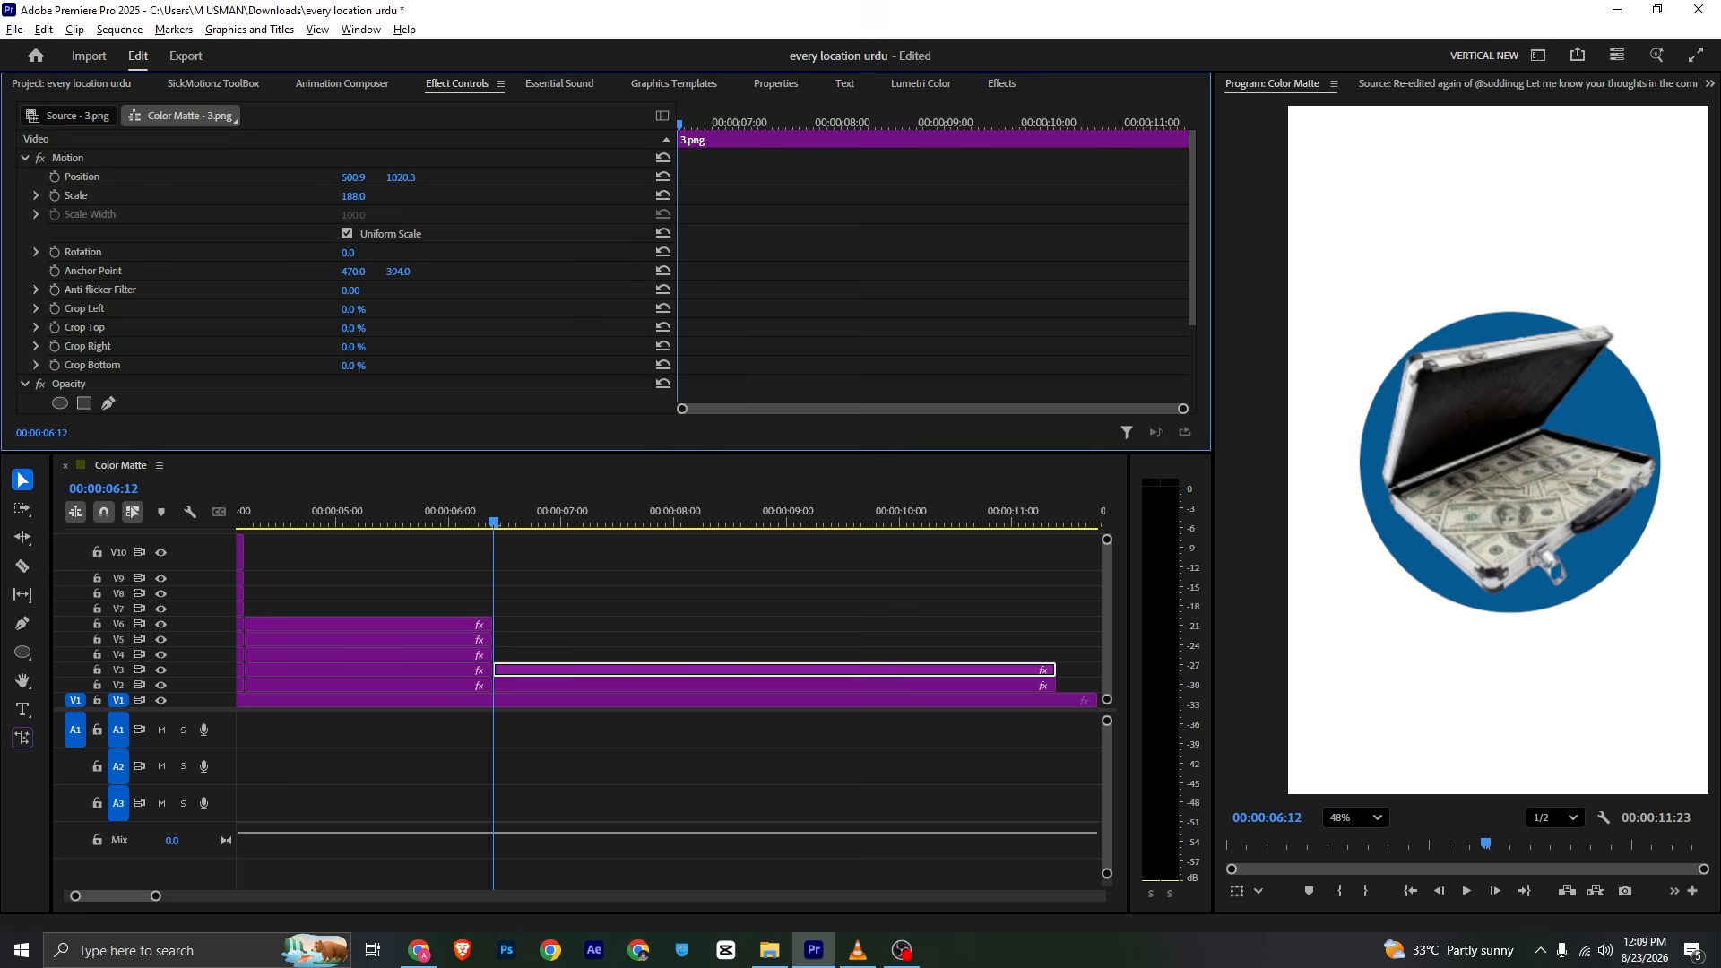
# Keyframe the briefcase rotation from -17° at 00:00:06:12 to 0° at about 00:00:07:11 with Ease In, and save the project
pyautogui.click(55, 252)
pyautogui.moveTo(682, 257); pyautogui.dragTo(884, 273)
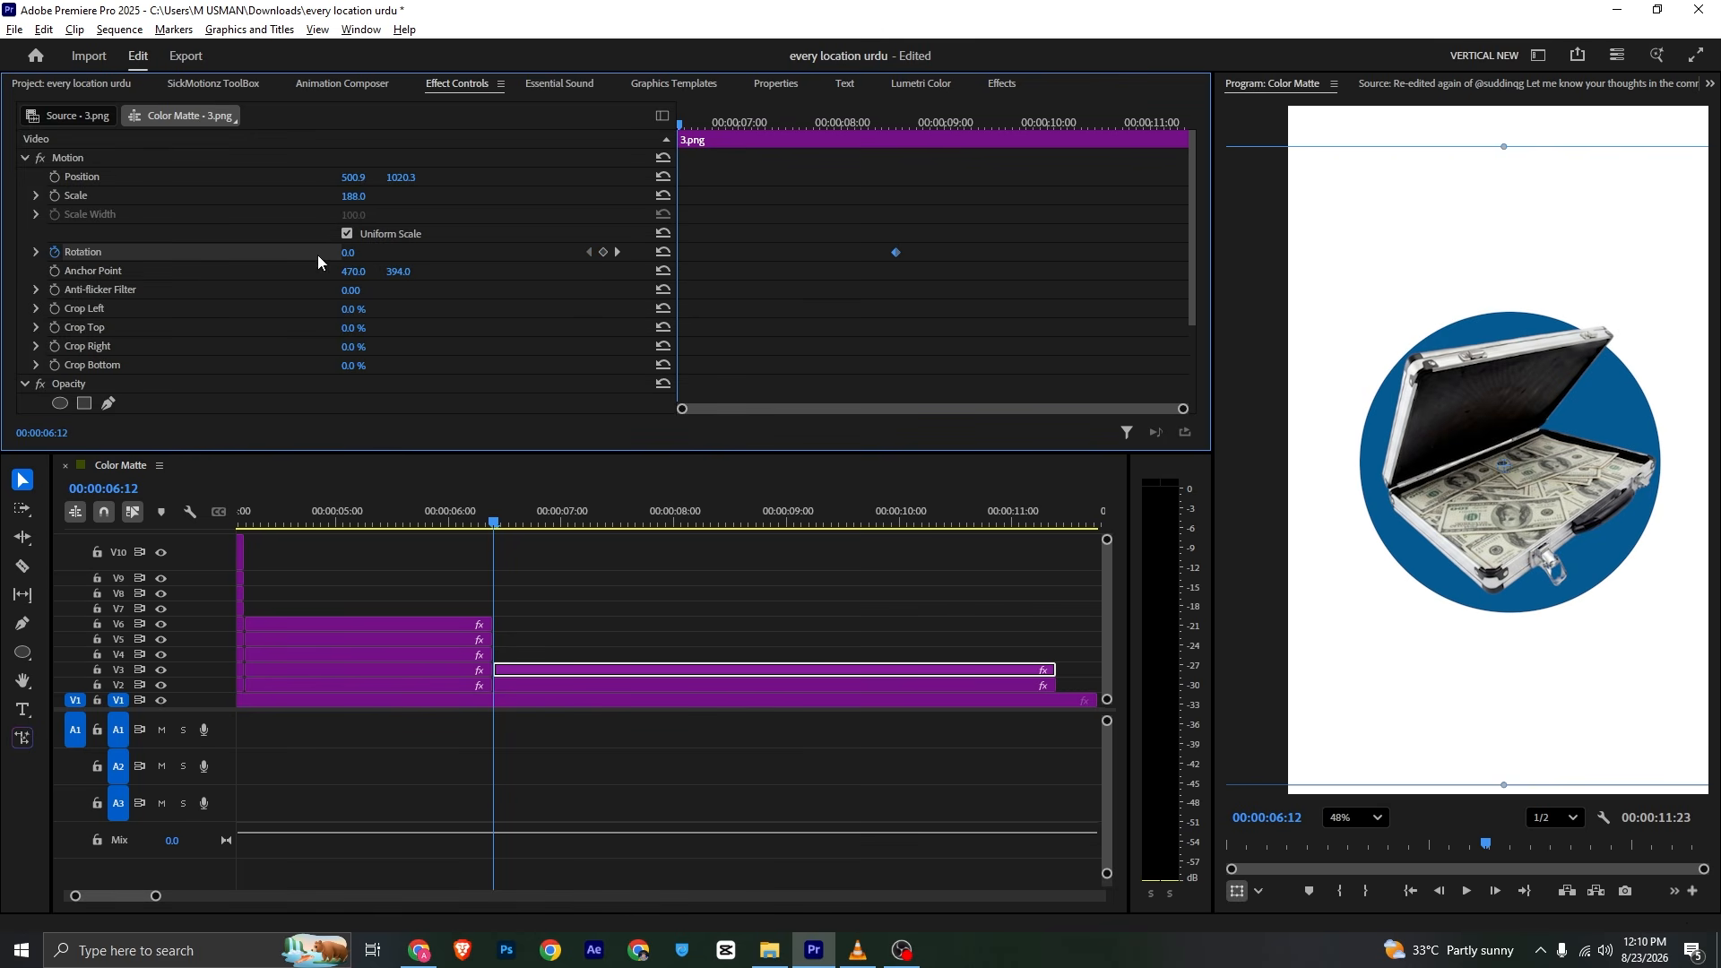
pyautogui.moveTo(347, 252); pyautogui.dragTo(331, 252)
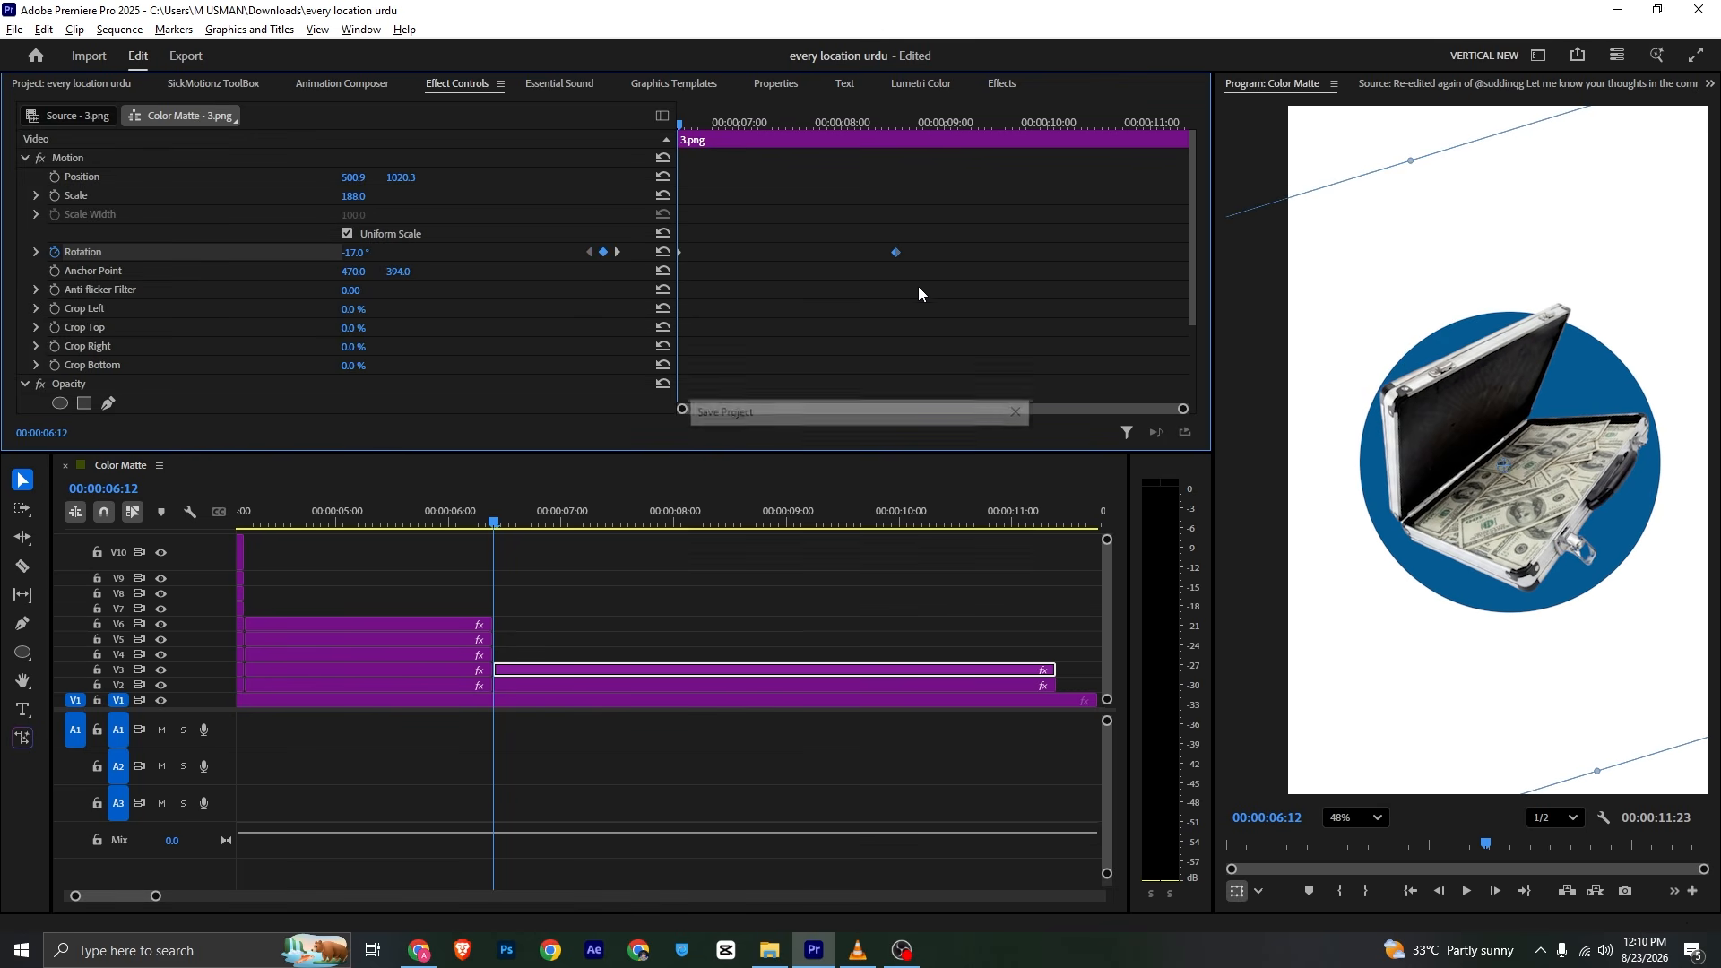
pyautogui.hotkey('ctrl', 's')
pyautogui.rightClick(896, 253)
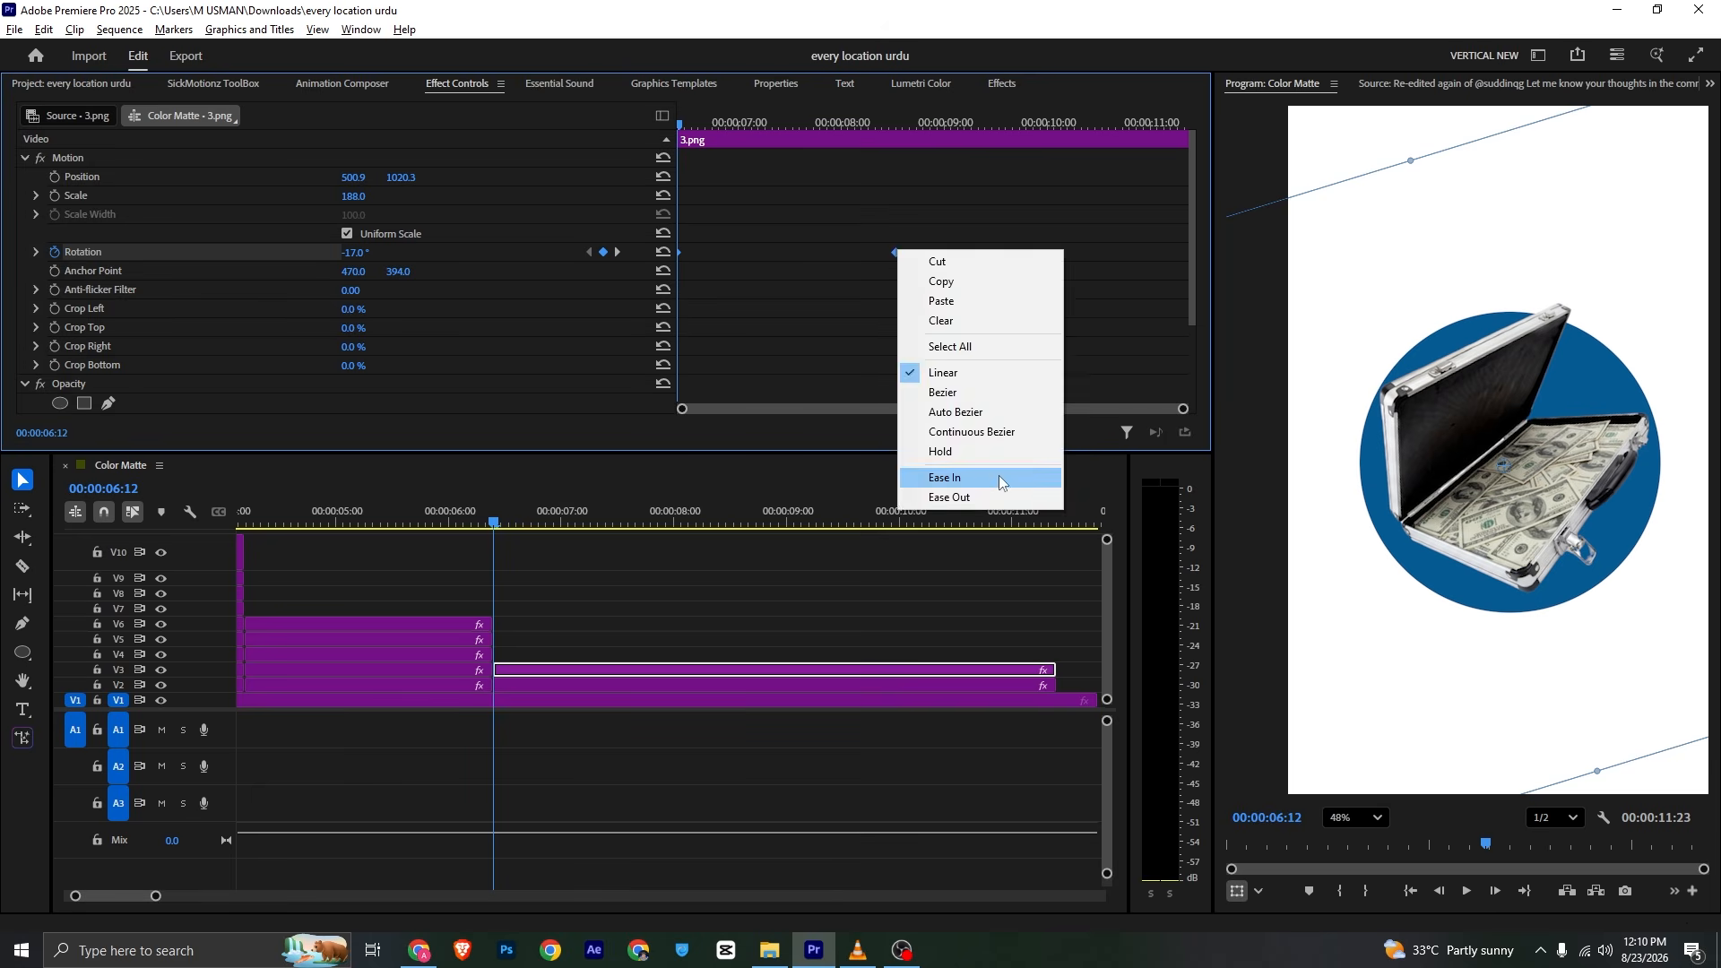
pyautogui.click(945, 477)
pyautogui.moveTo(897, 253); pyautogui.dragTo(778, 255)
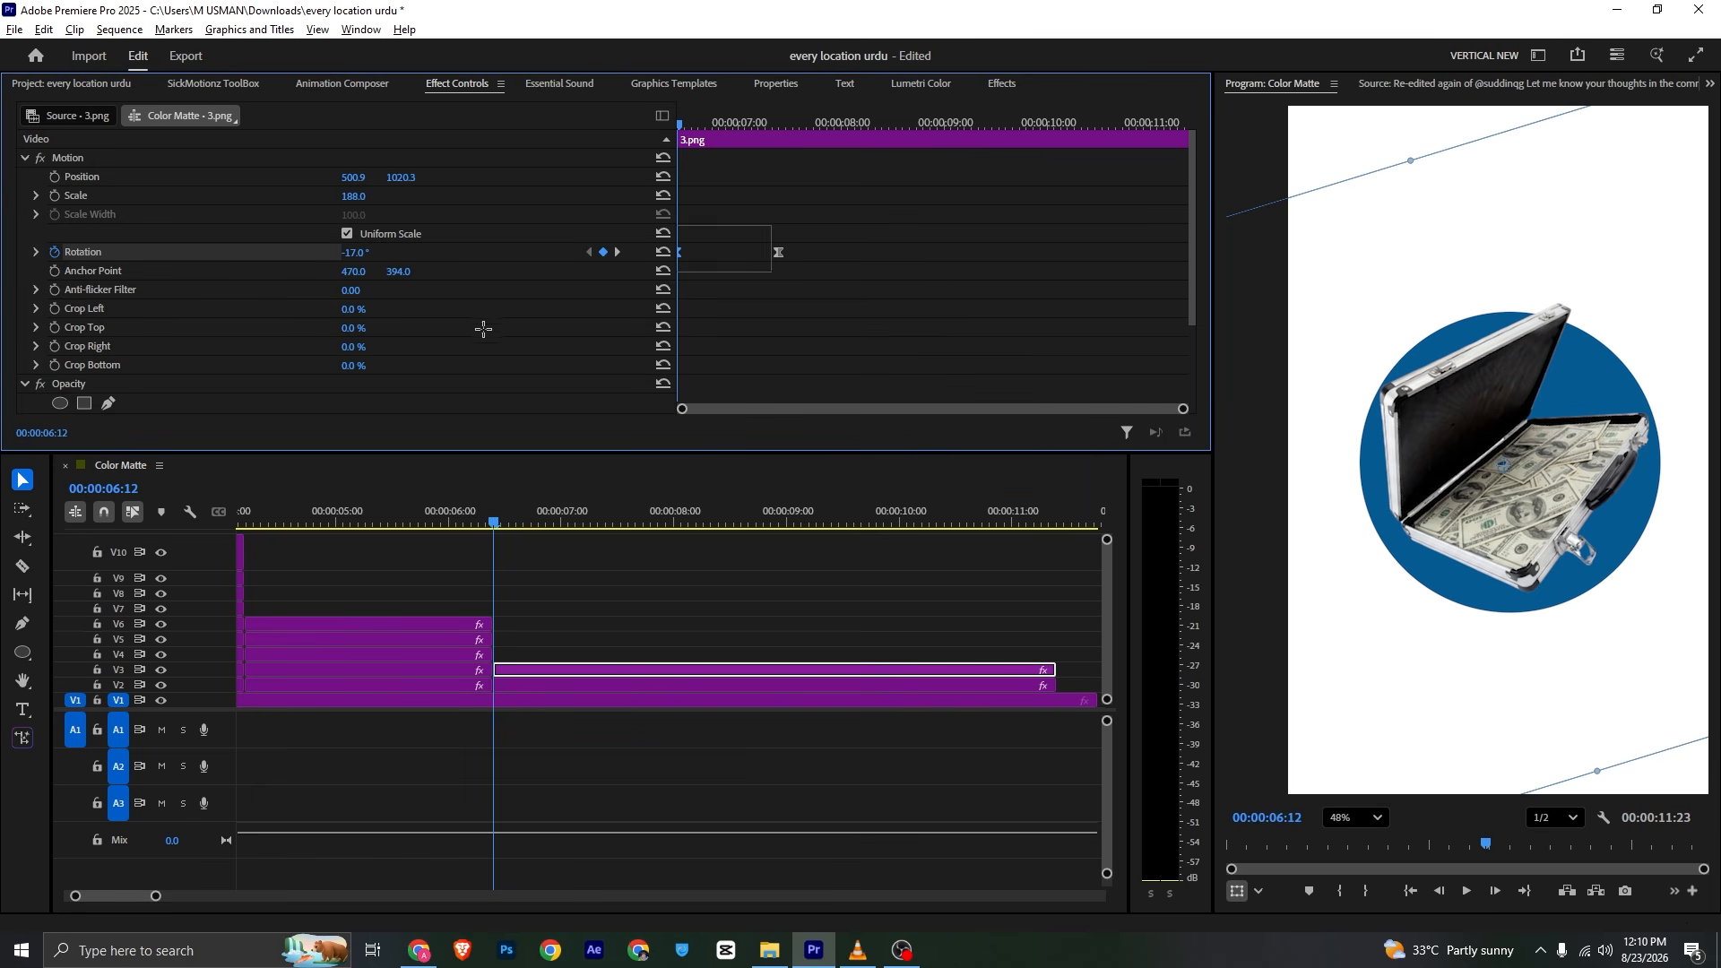
# Move the briefcase's final rotation keyframe to about 00:00:08:12 and play back the animation to check its timing
pyautogui.press('space')
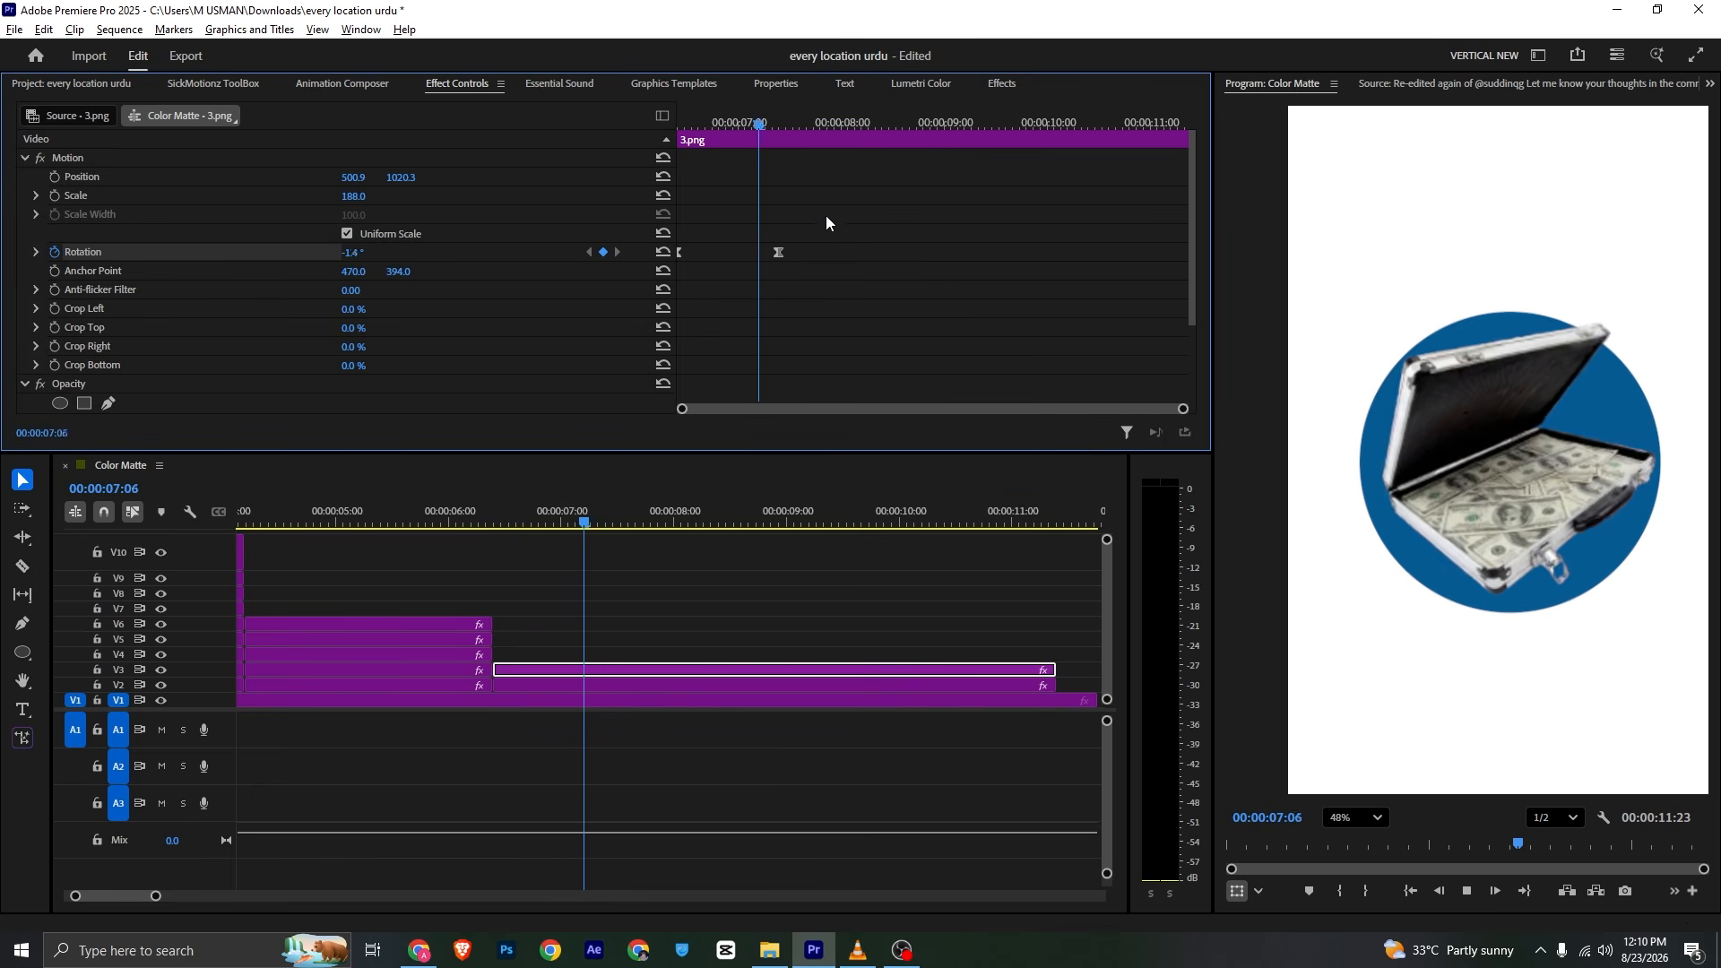
pyautogui.moveTo(778, 258); pyautogui.dragTo(882, 272)
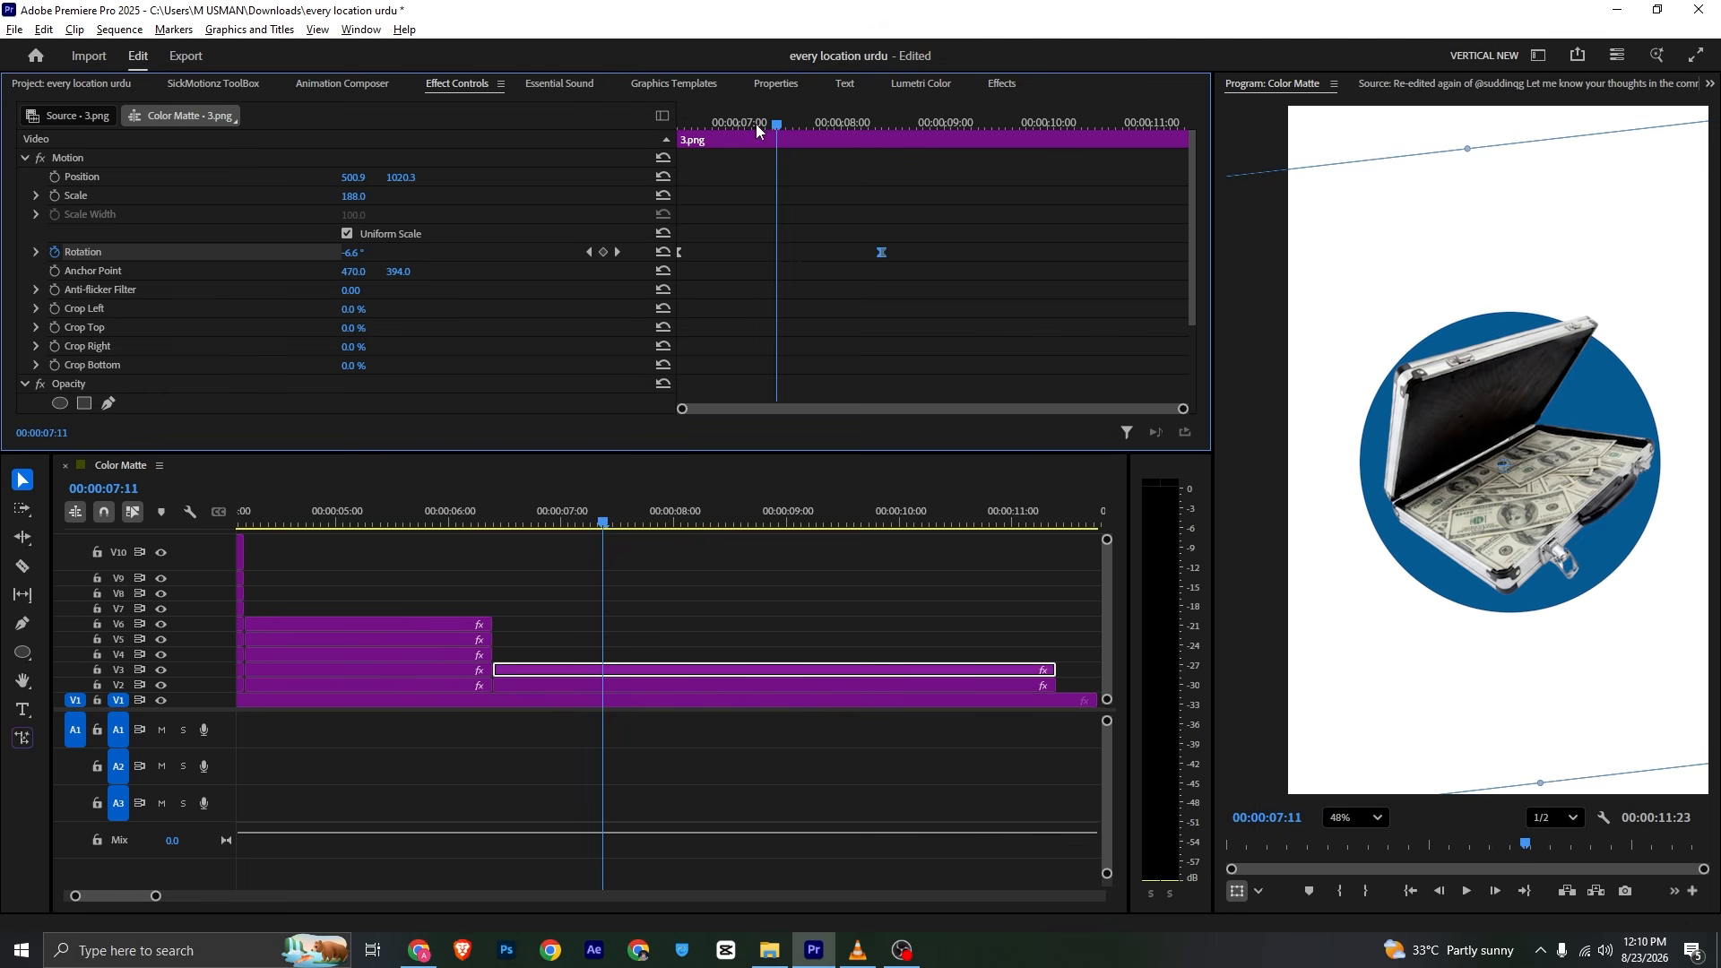
pyautogui.press('space')
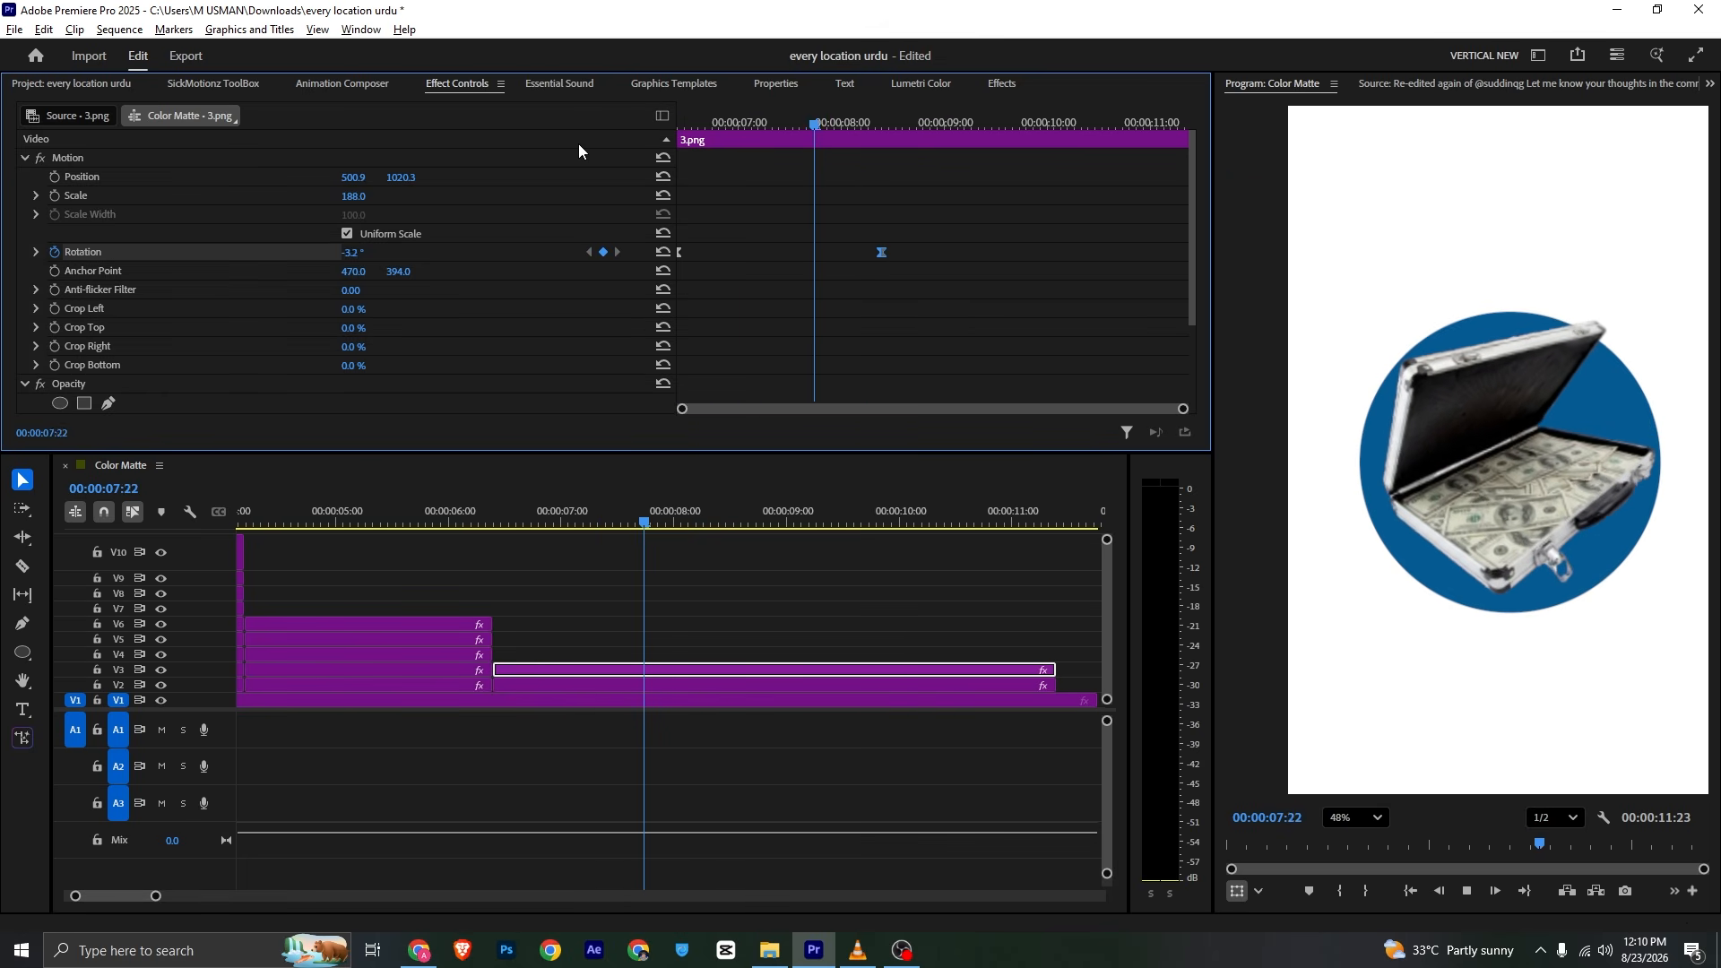
pyautogui.press('space')
pyautogui.click(916, 126)
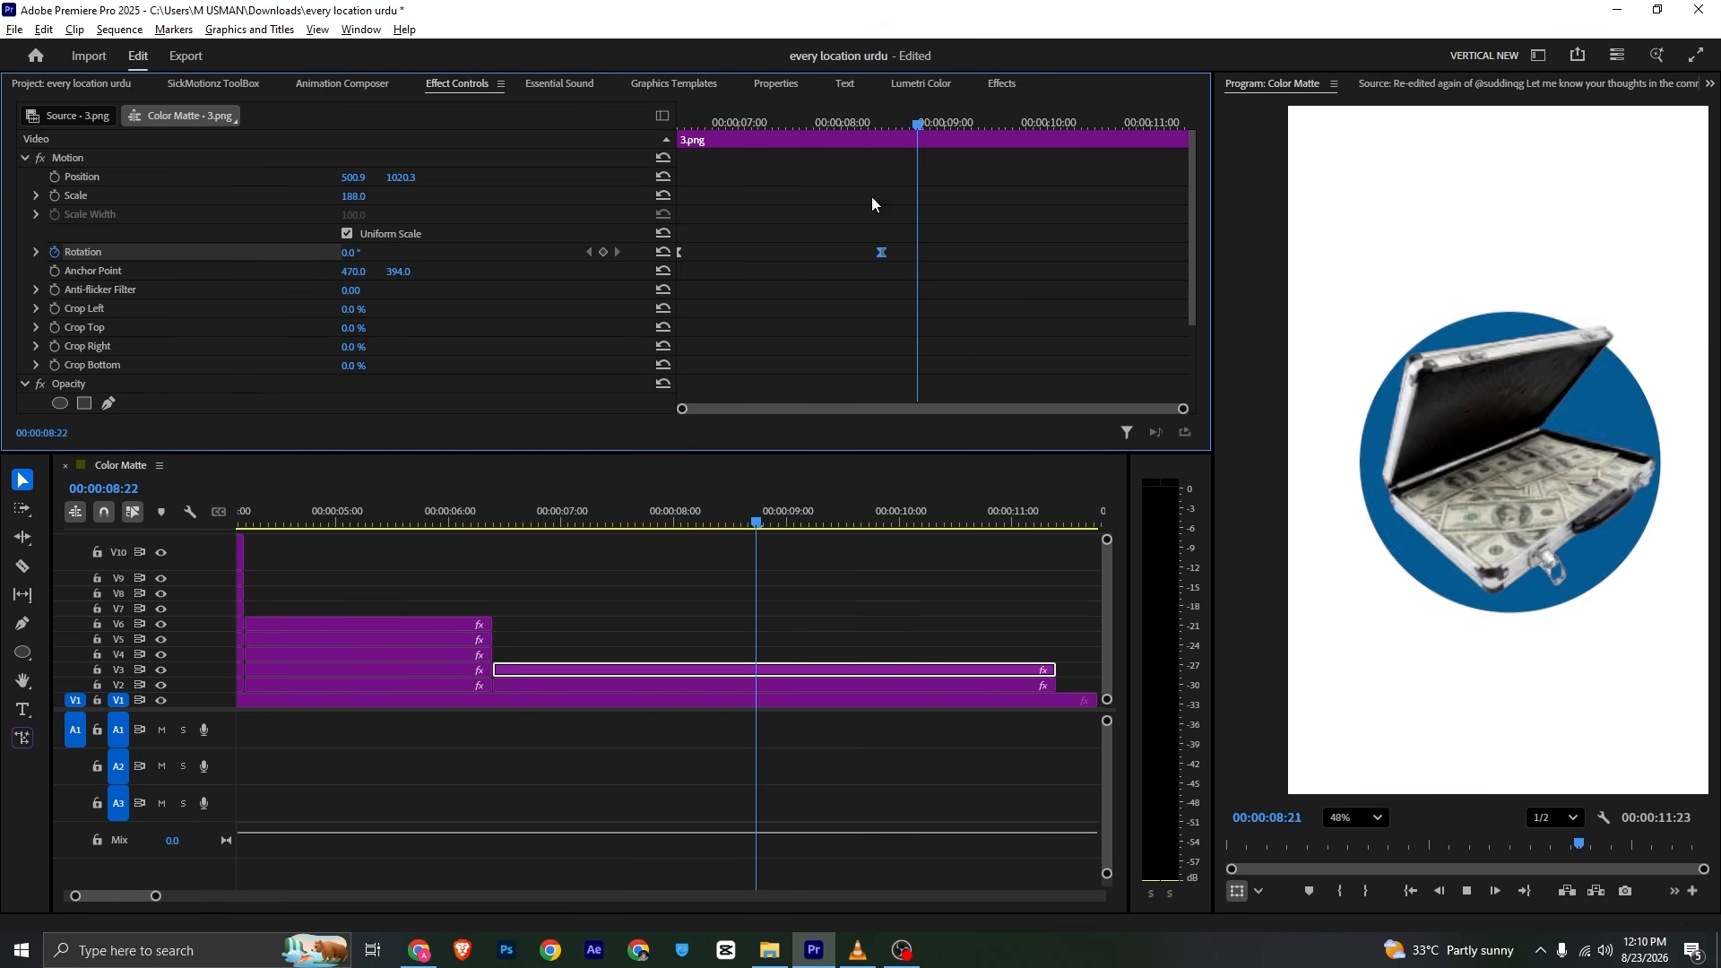
pyautogui.click(830, 126)
# Select the circle graphic on V2 at 00:00:06:12 and move its Vector Motion anchor point to the circle's centre, about 532.7, 1011.0
pyautogui.click(538, 684)
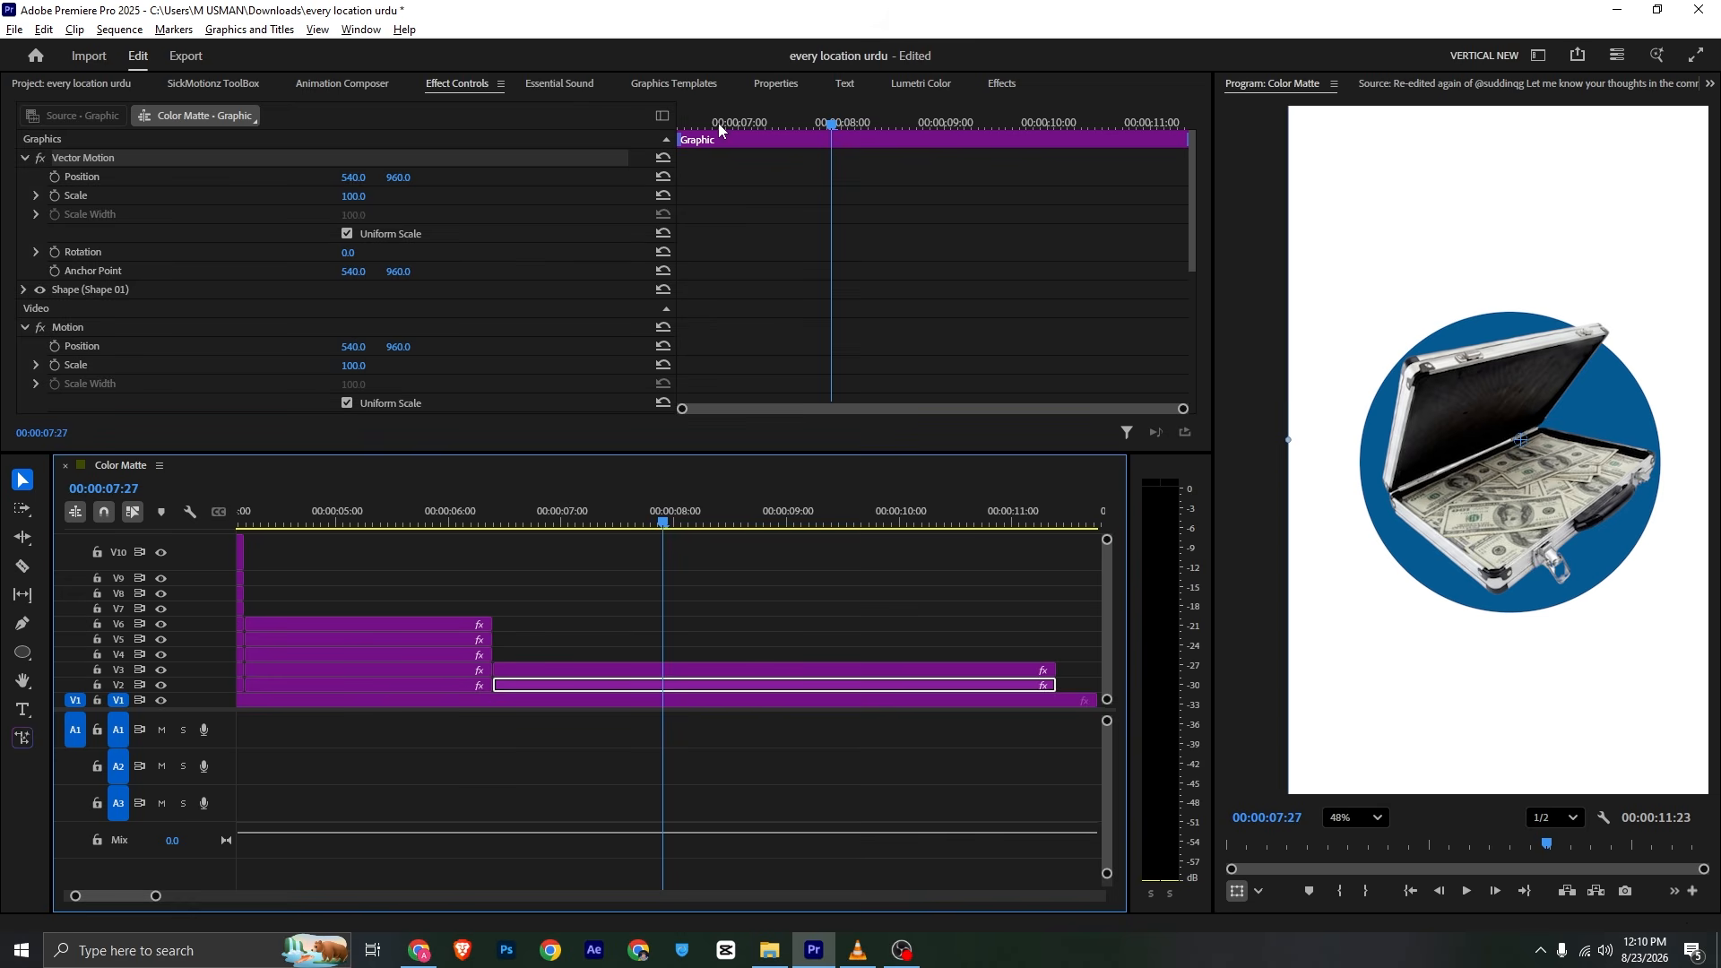
pyautogui.moveTo(718, 126); pyautogui.dragTo(636, 122)
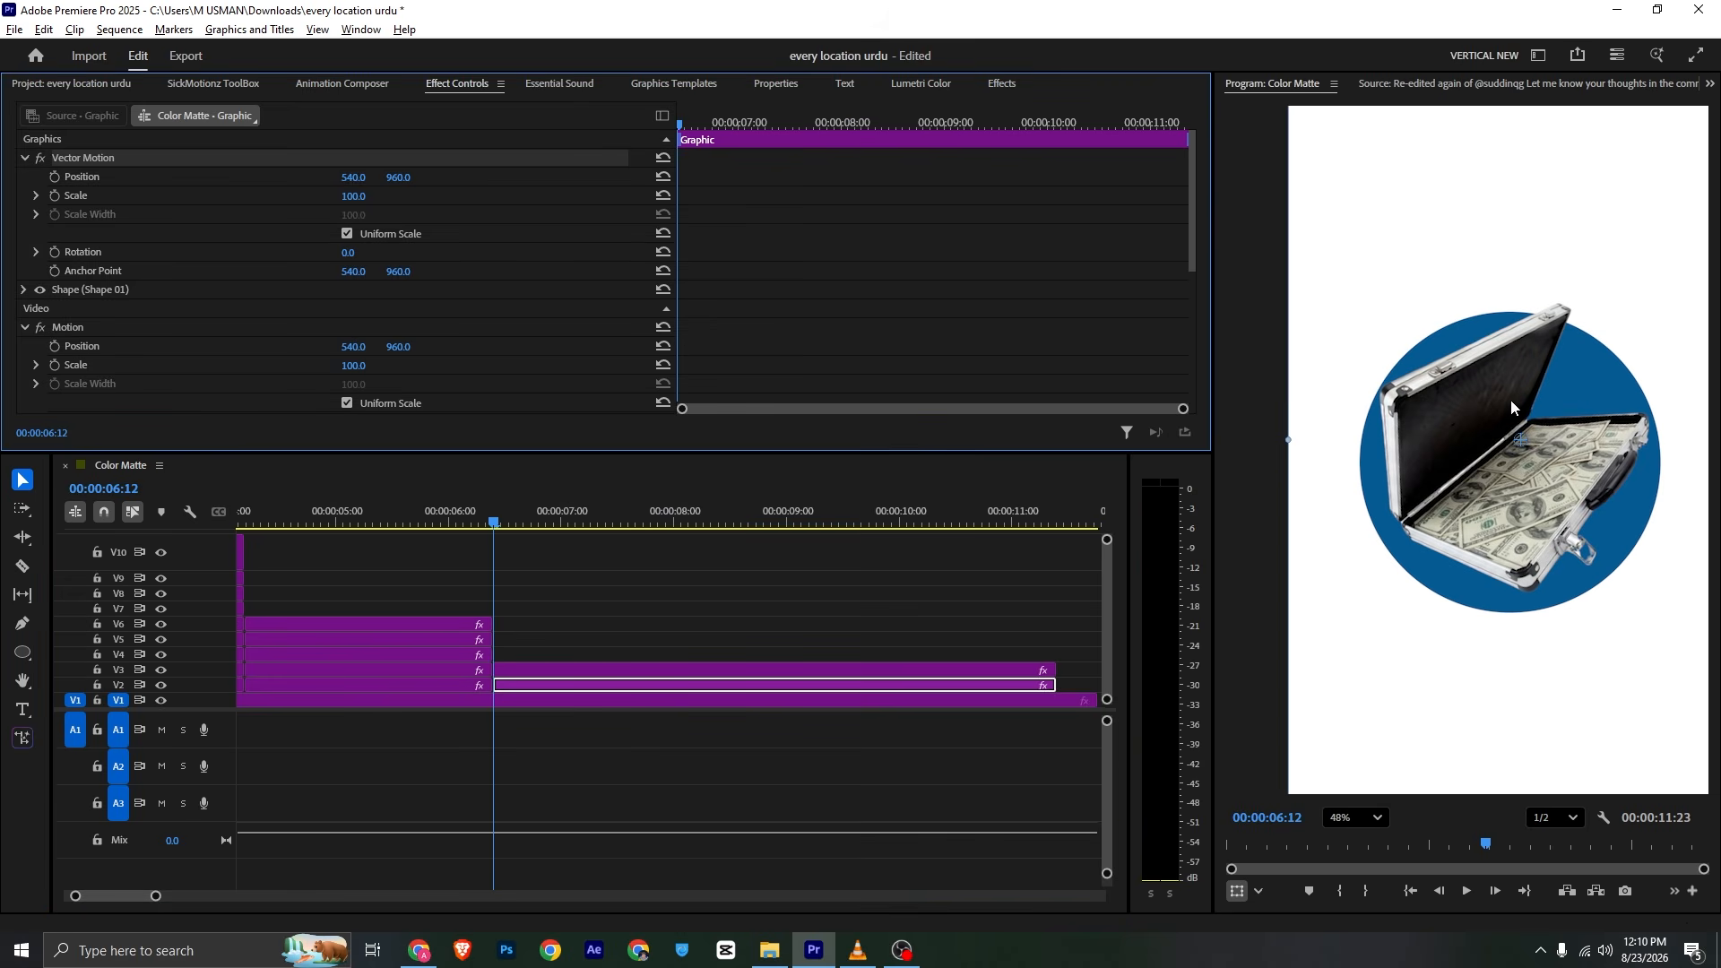
pyautogui.click(1524, 453)
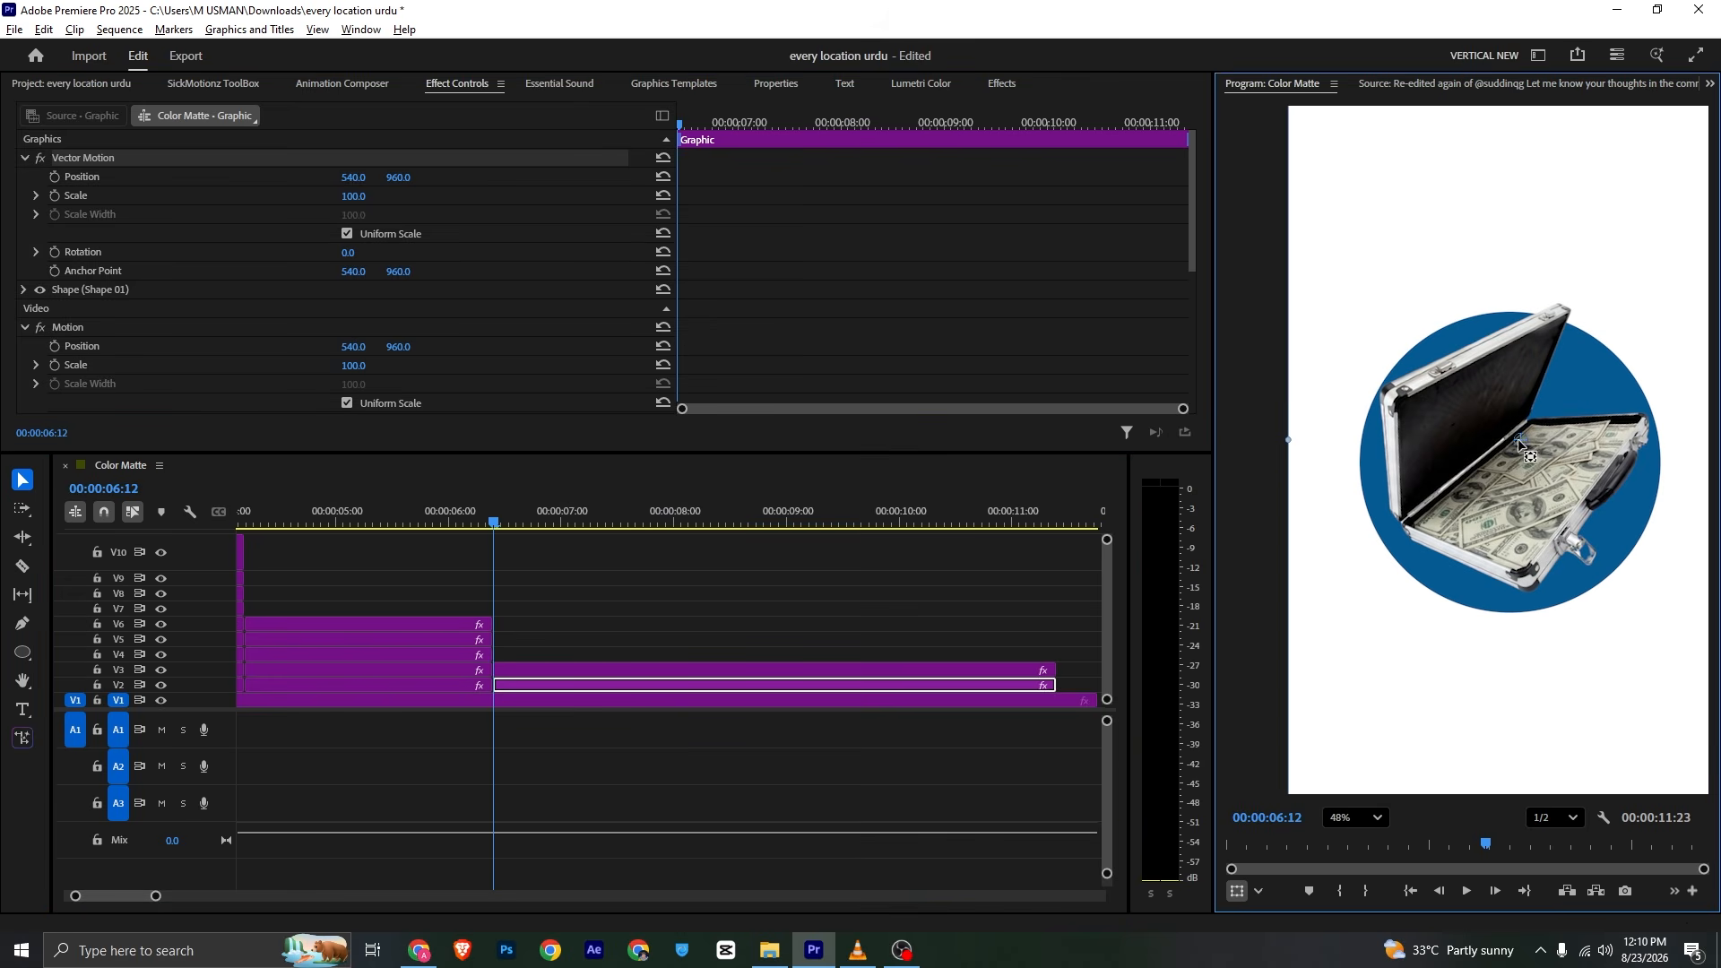
pyautogui.moveTo(1517, 438); pyautogui.dragTo(1516, 461)
# Lower the circle graphic's opacity to 29% at 00:00:06:12
pyautogui.scroll(-5, 122, 265)
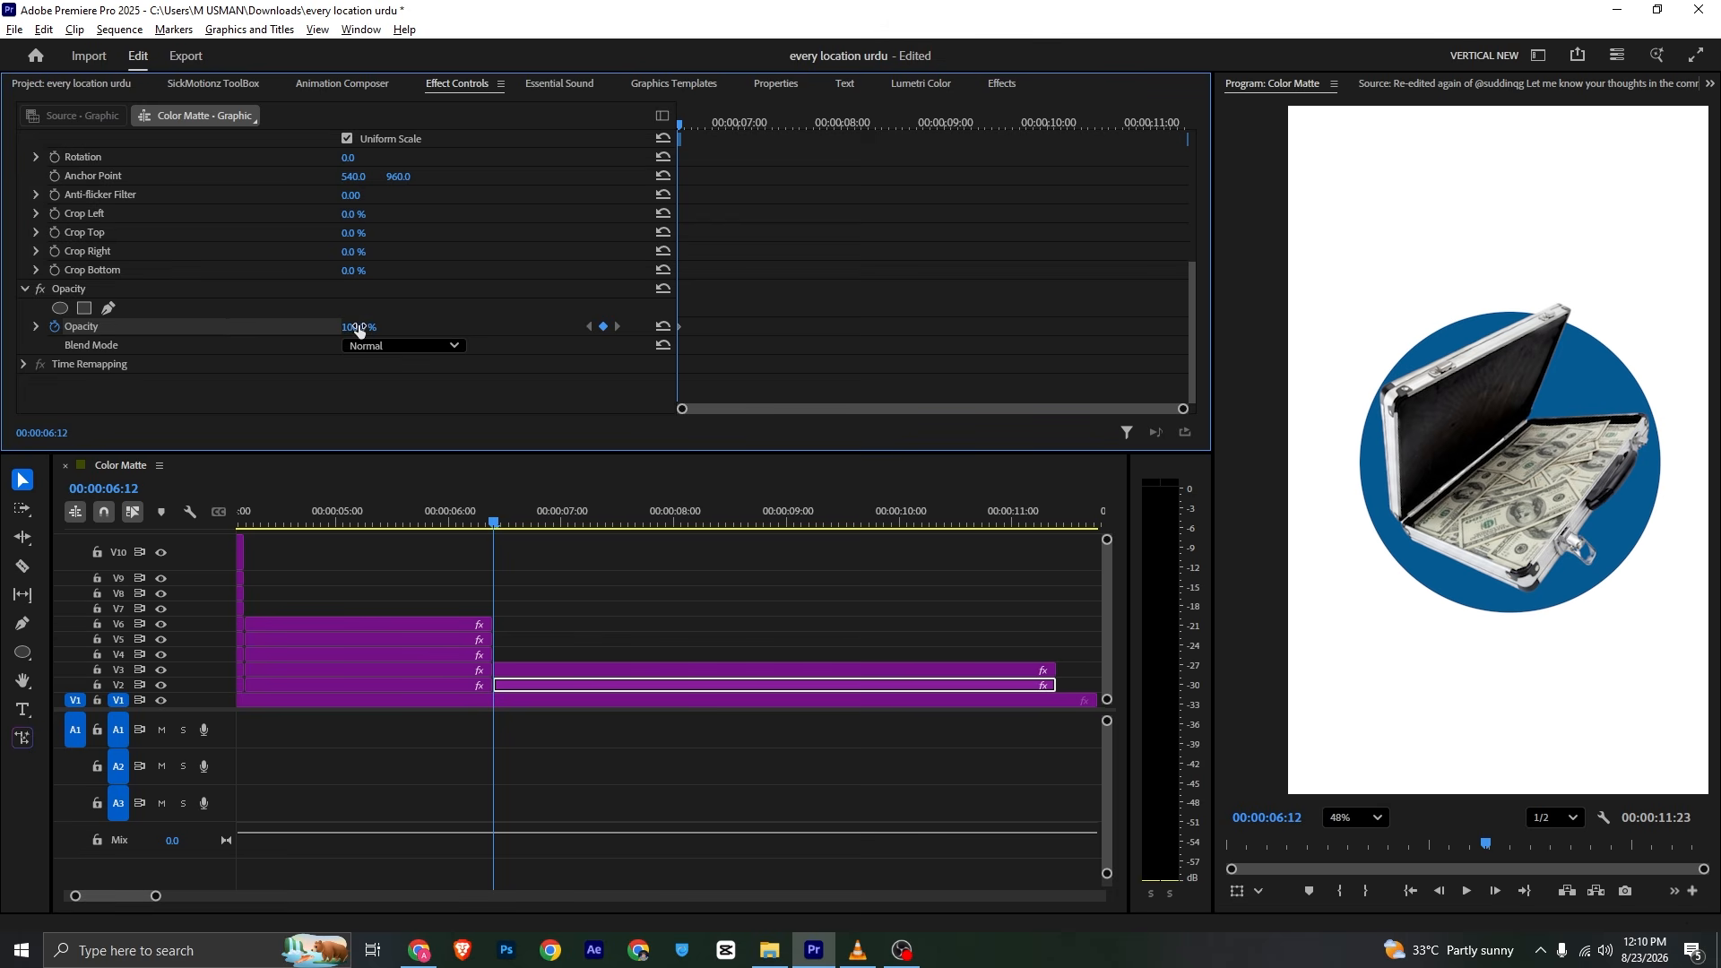
pyautogui.scroll(2, 337, 312)
pyautogui.scroll(-2, 337, 385)
pyautogui.moveTo(353, 326); pyautogui.dragTo(290, 327)
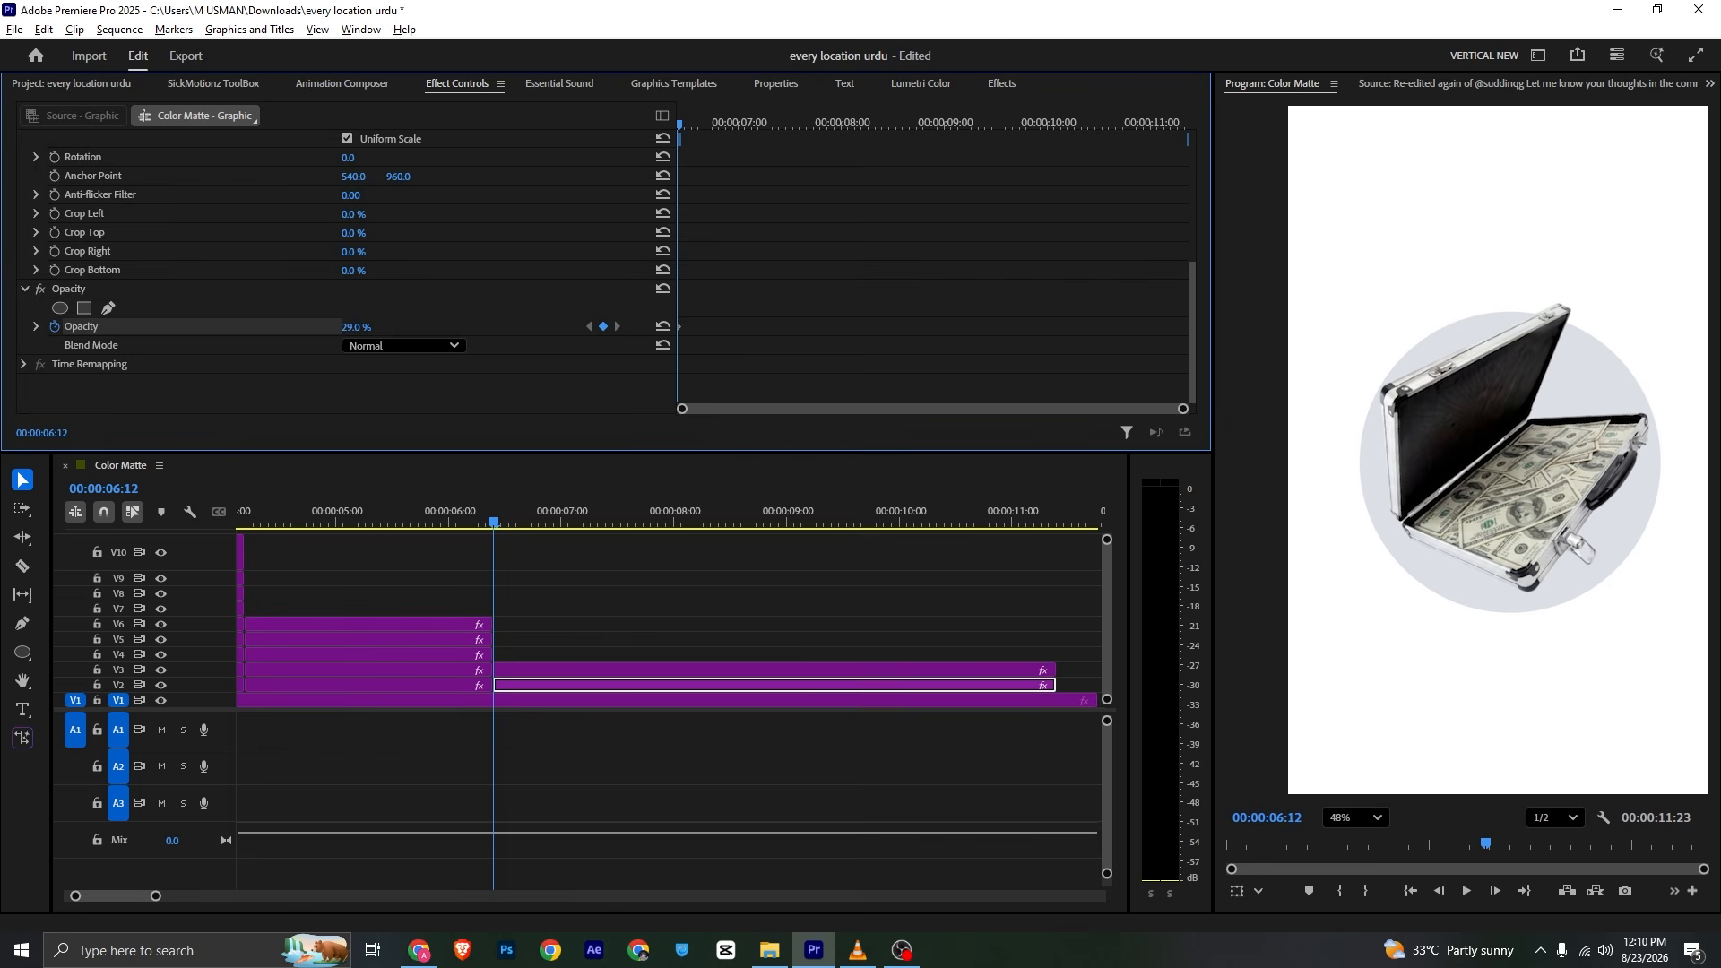
# Keyframe the circle's Vector Motion scale from 0 at 00:00:06:12 to 100 at about 00:00:06:28
pyautogui.scroll(6, 411, 251)
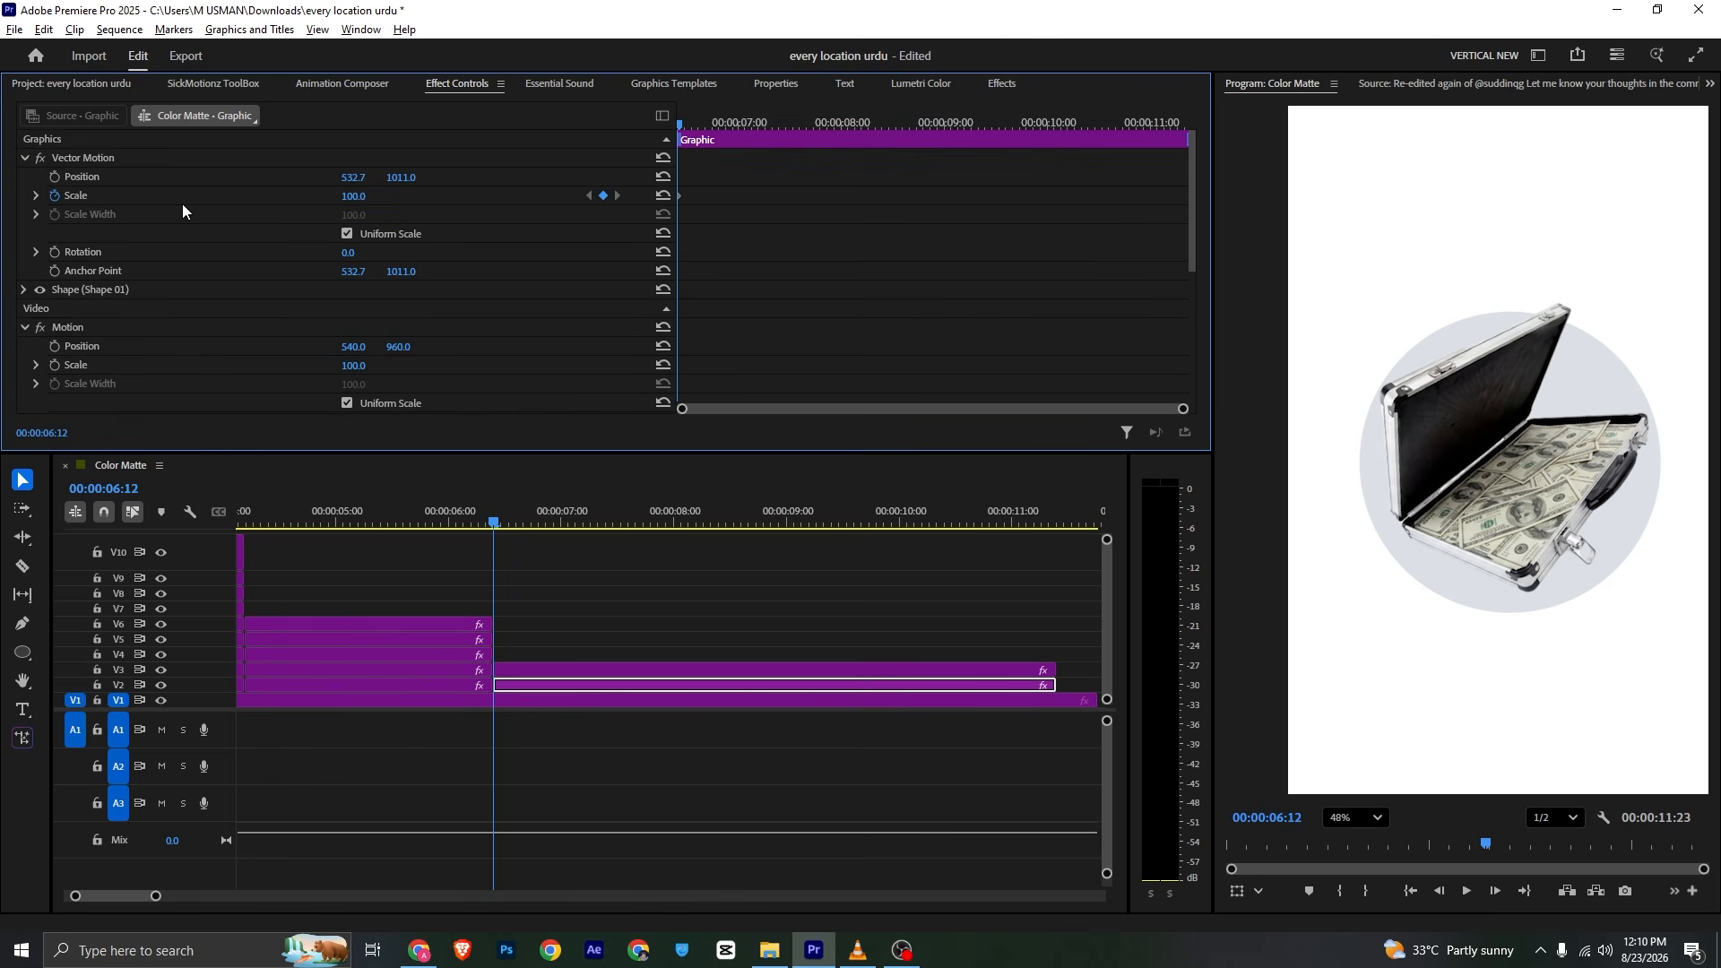
pyautogui.scroll(-2, 712, 215)
pyautogui.scroll(2, 731, 268)
pyautogui.scroll(-5, 607, 391)
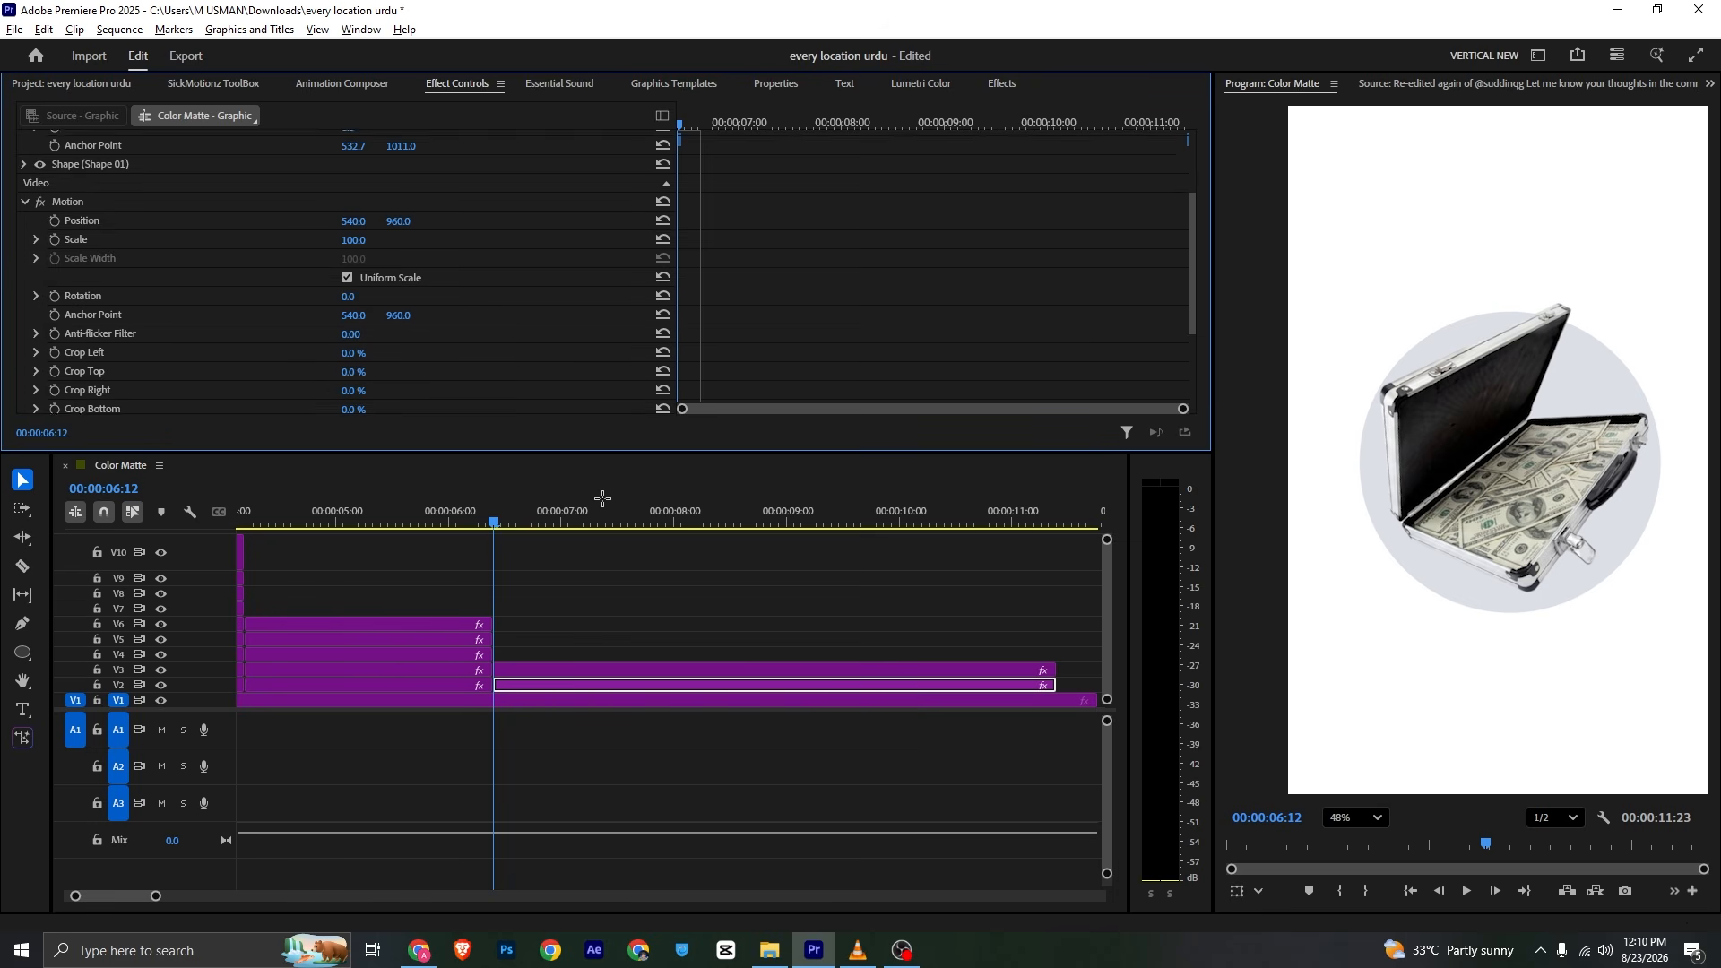
pyautogui.moveTo(603, 499); pyautogui.dragTo(602, 499)
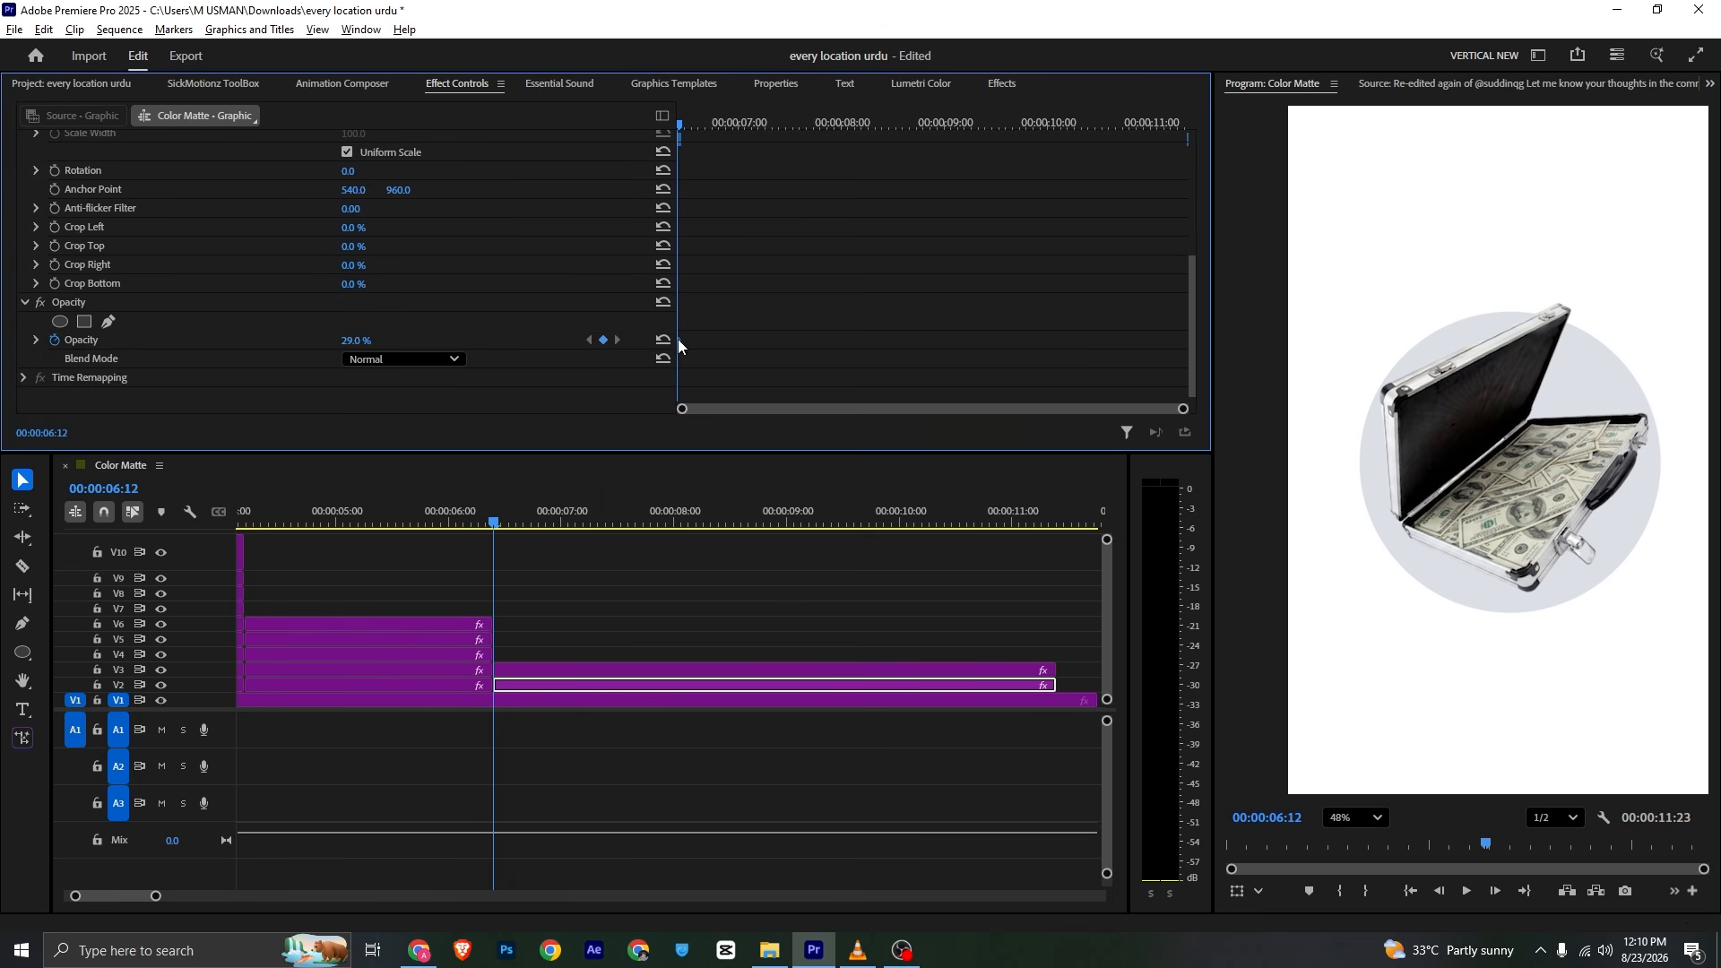
pyautogui.scroll(4, 723, 267)
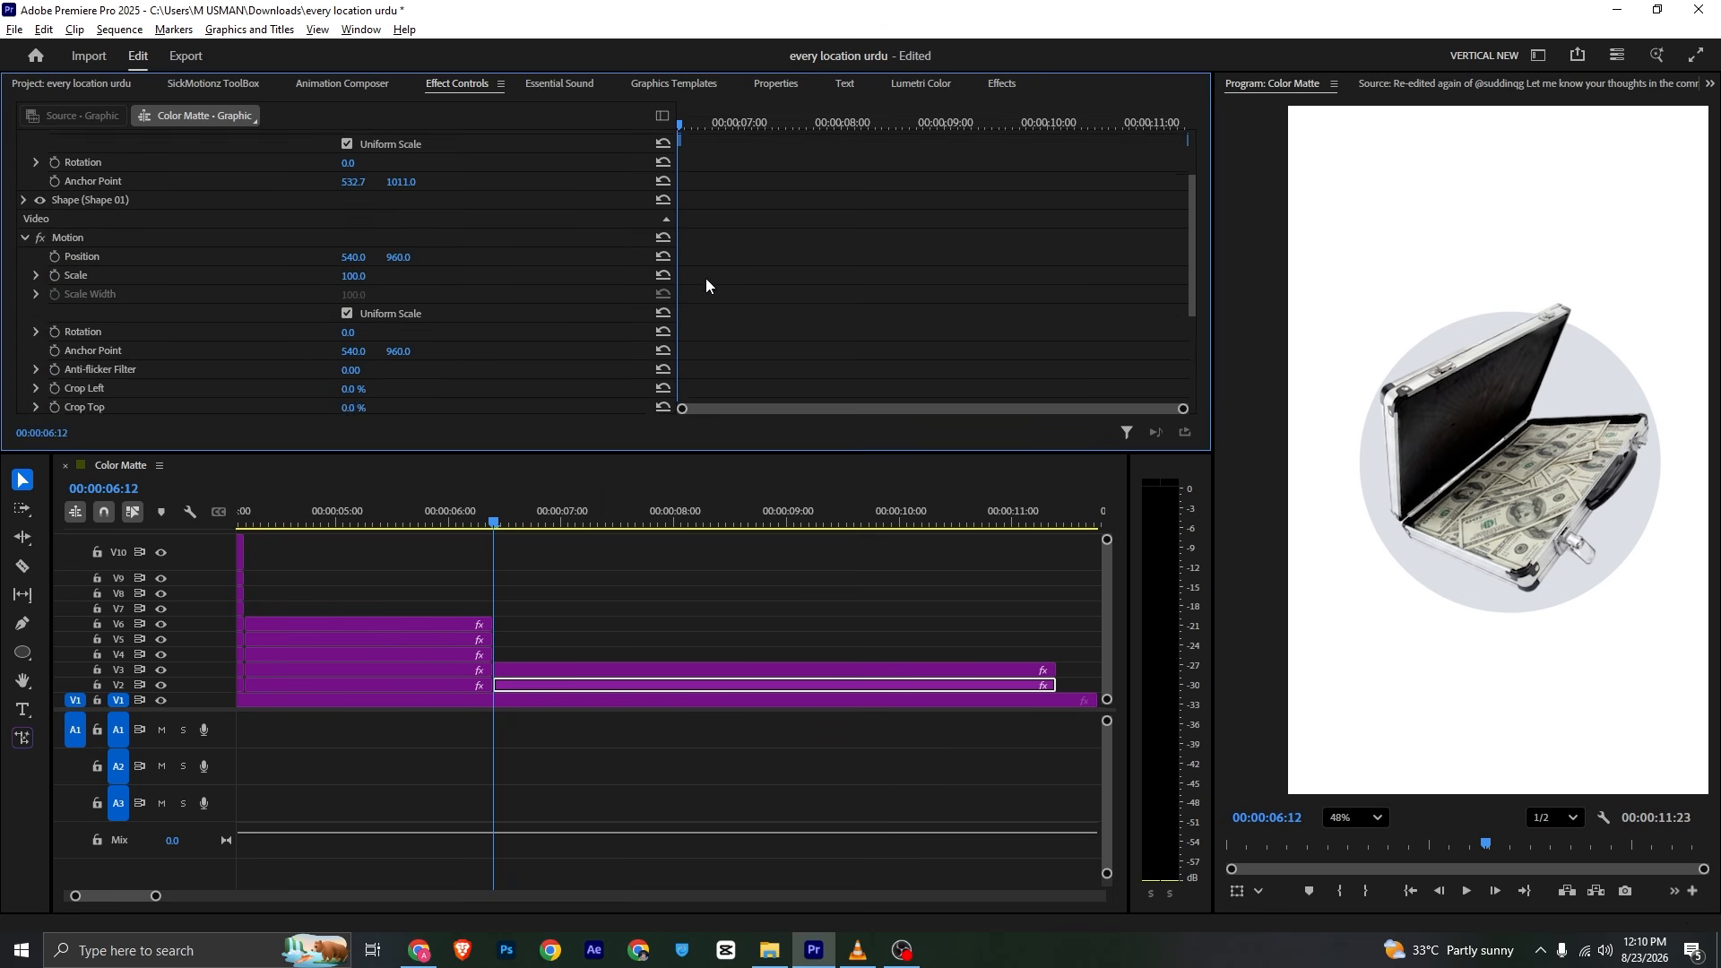
pyautogui.scroll(2, 706, 280)
pyautogui.click(355, 197)
pyautogui.write('0')
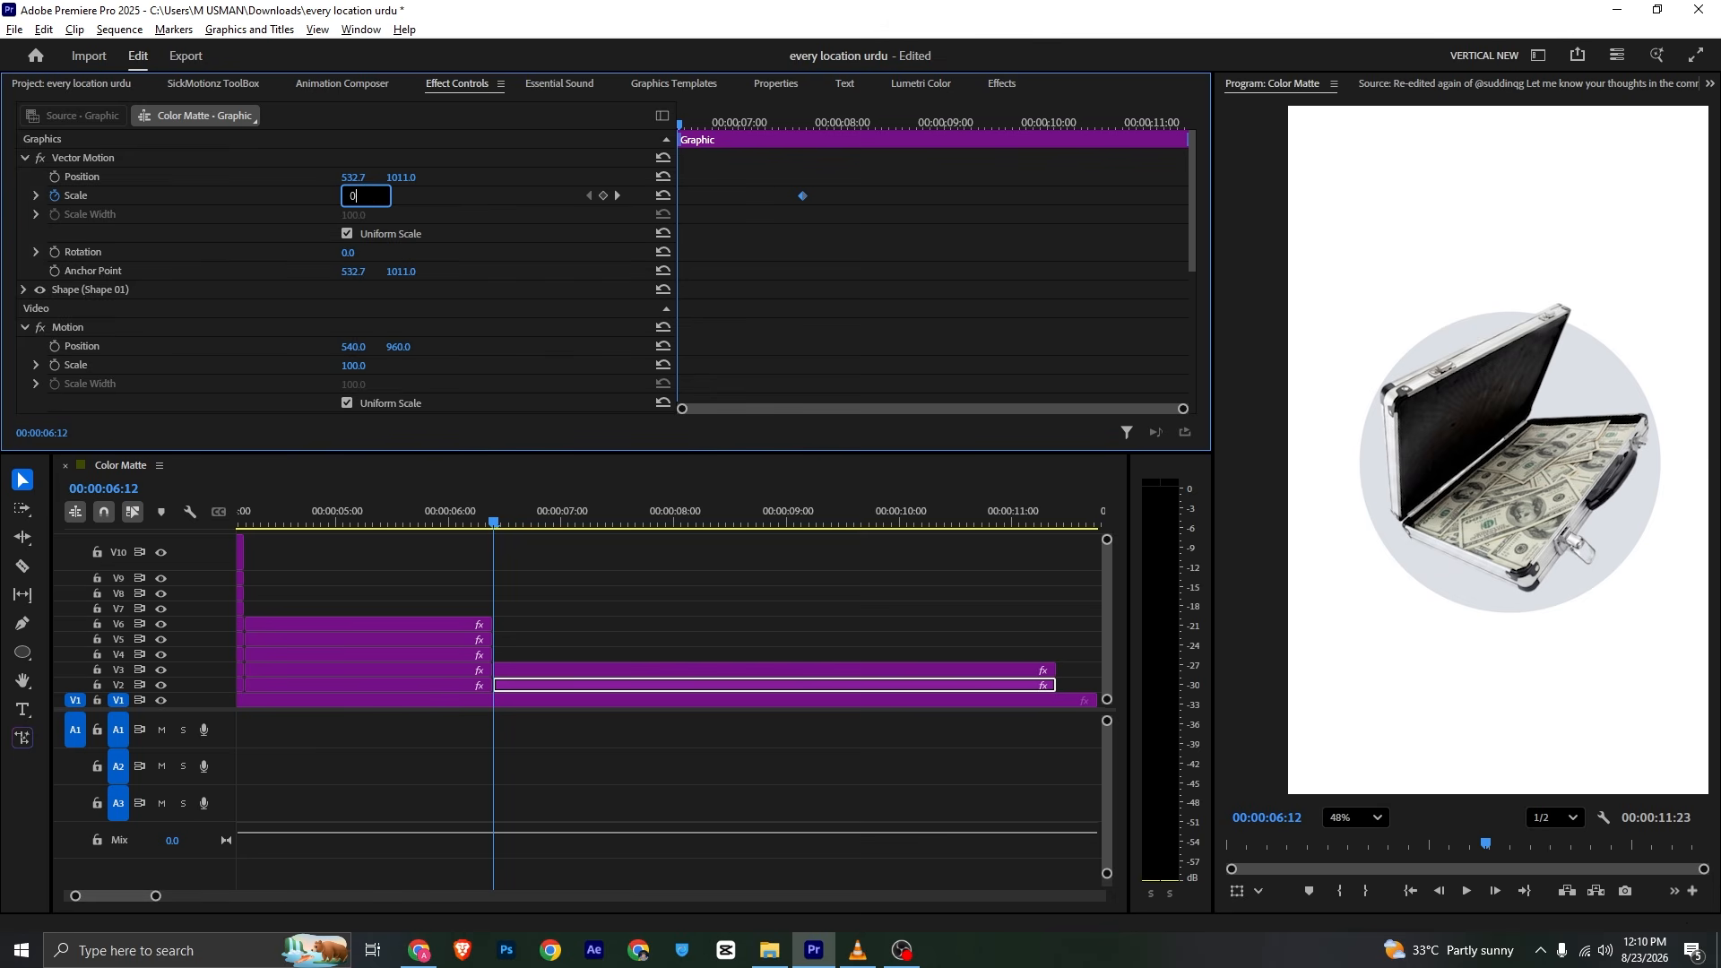
pyautogui.press('Return')
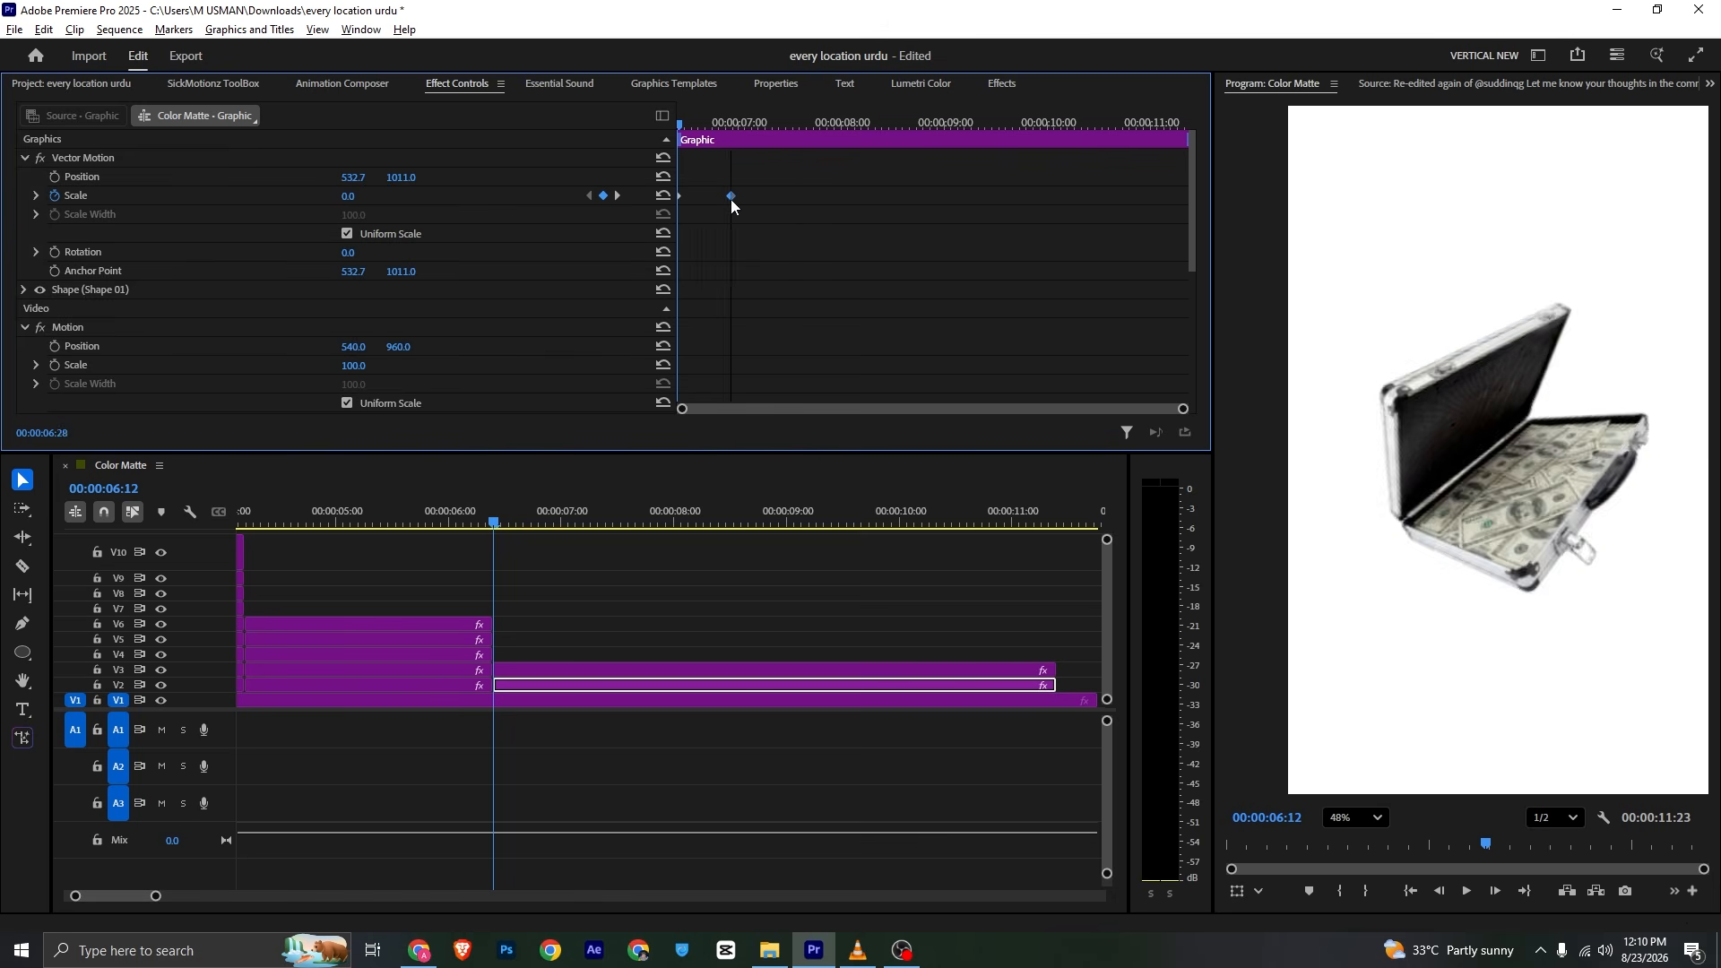
# Move the circle's 29% opacity keyframe to about 00:00:06:19, lower the opacity at 00:00:06:12 for a fade-in, and save the project
pyautogui.scroll(-4, 788, 233)
pyautogui.scroll(-2, 832, 277)
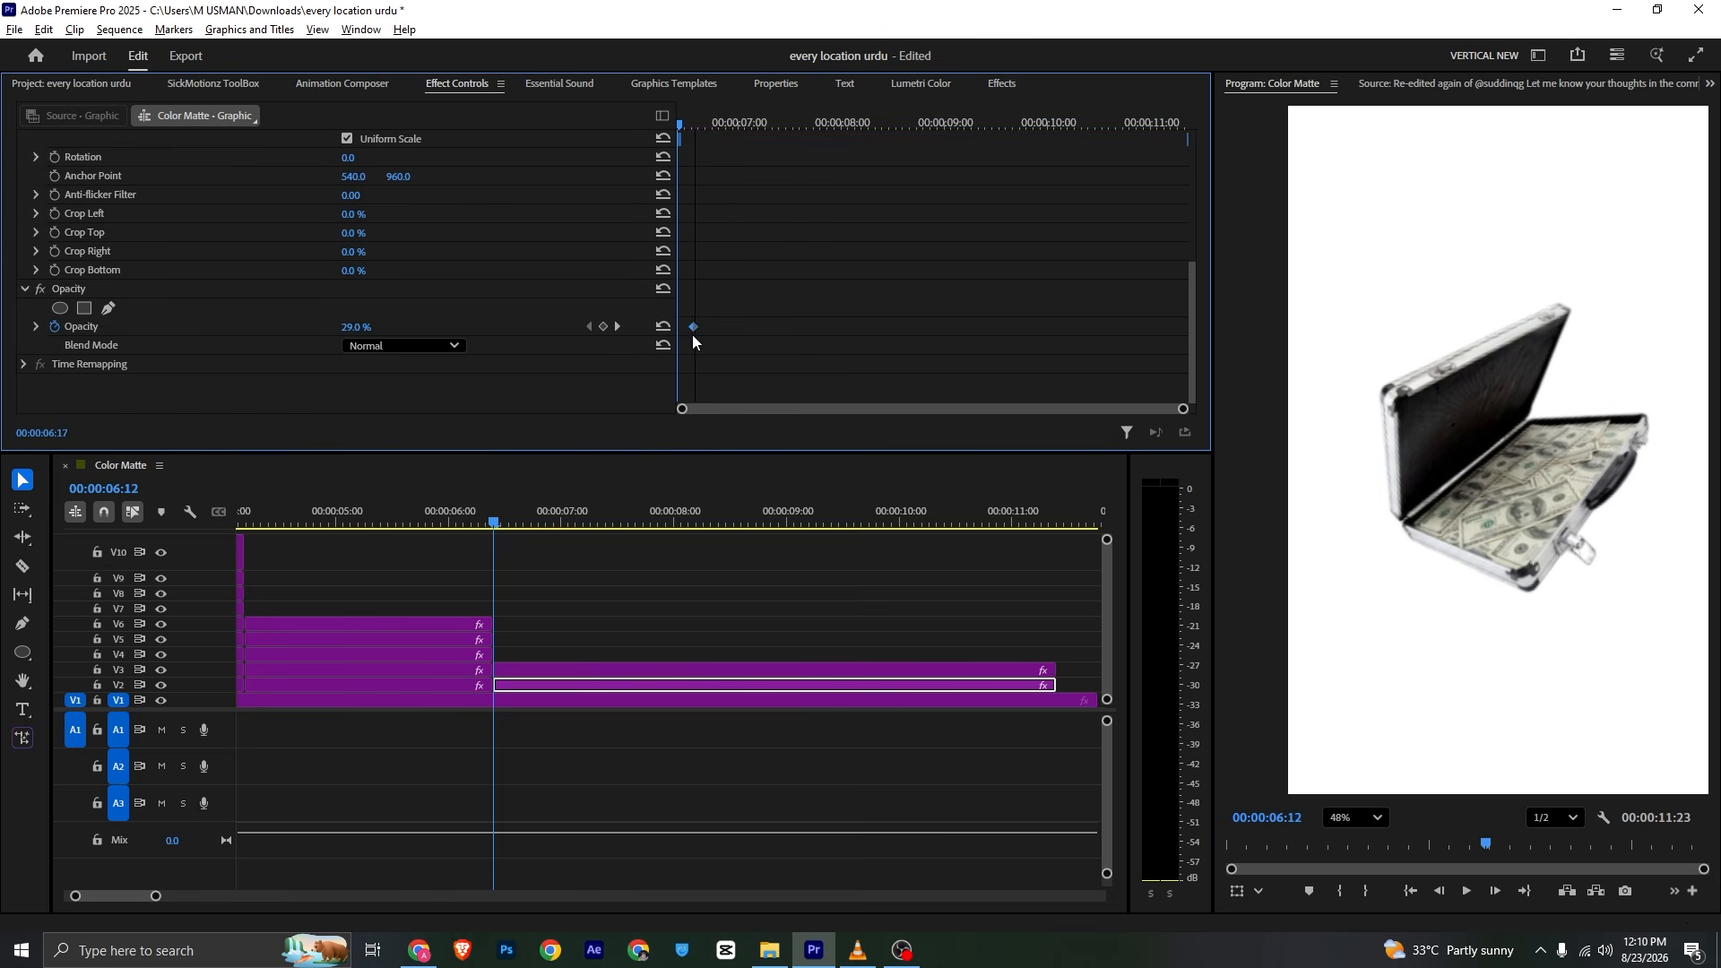
pyautogui.moveTo(705, 334); pyautogui.dragTo(705, 333)
pyautogui.scroll(1, 696, 281)
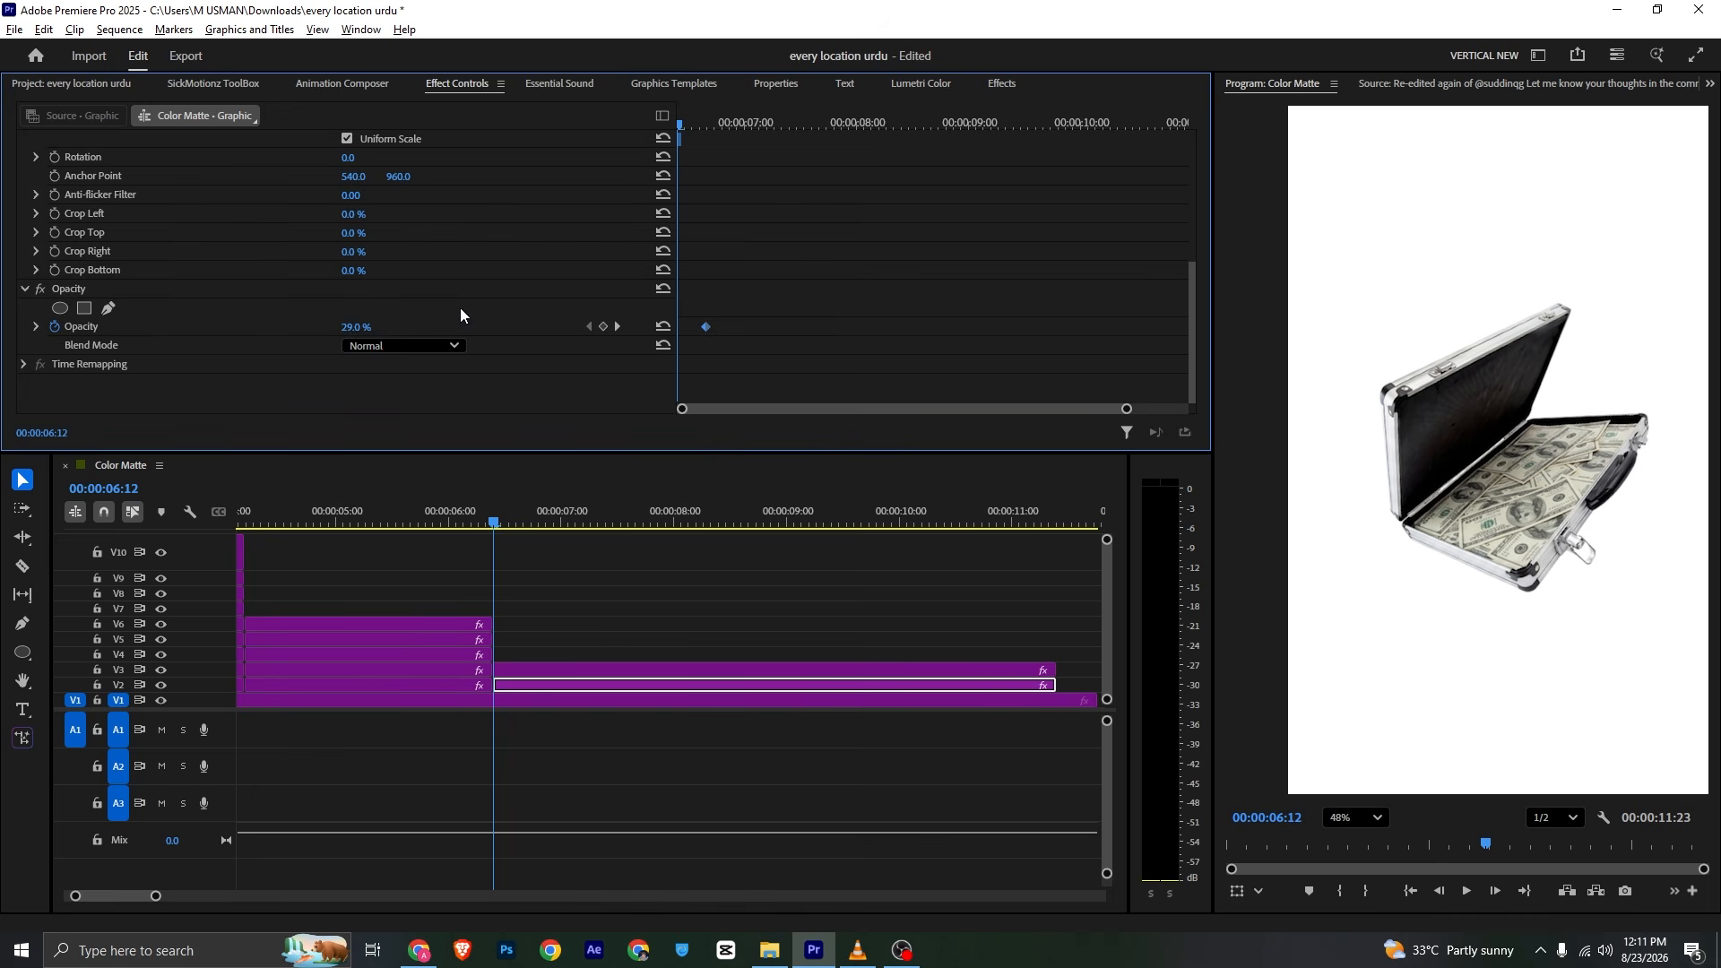
pyautogui.moveTo(366, 331); pyautogui.dragTo(322, 331)
pyautogui.hotkey('ctrl', 's')
pyautogui.scroll(5, 814, 305)
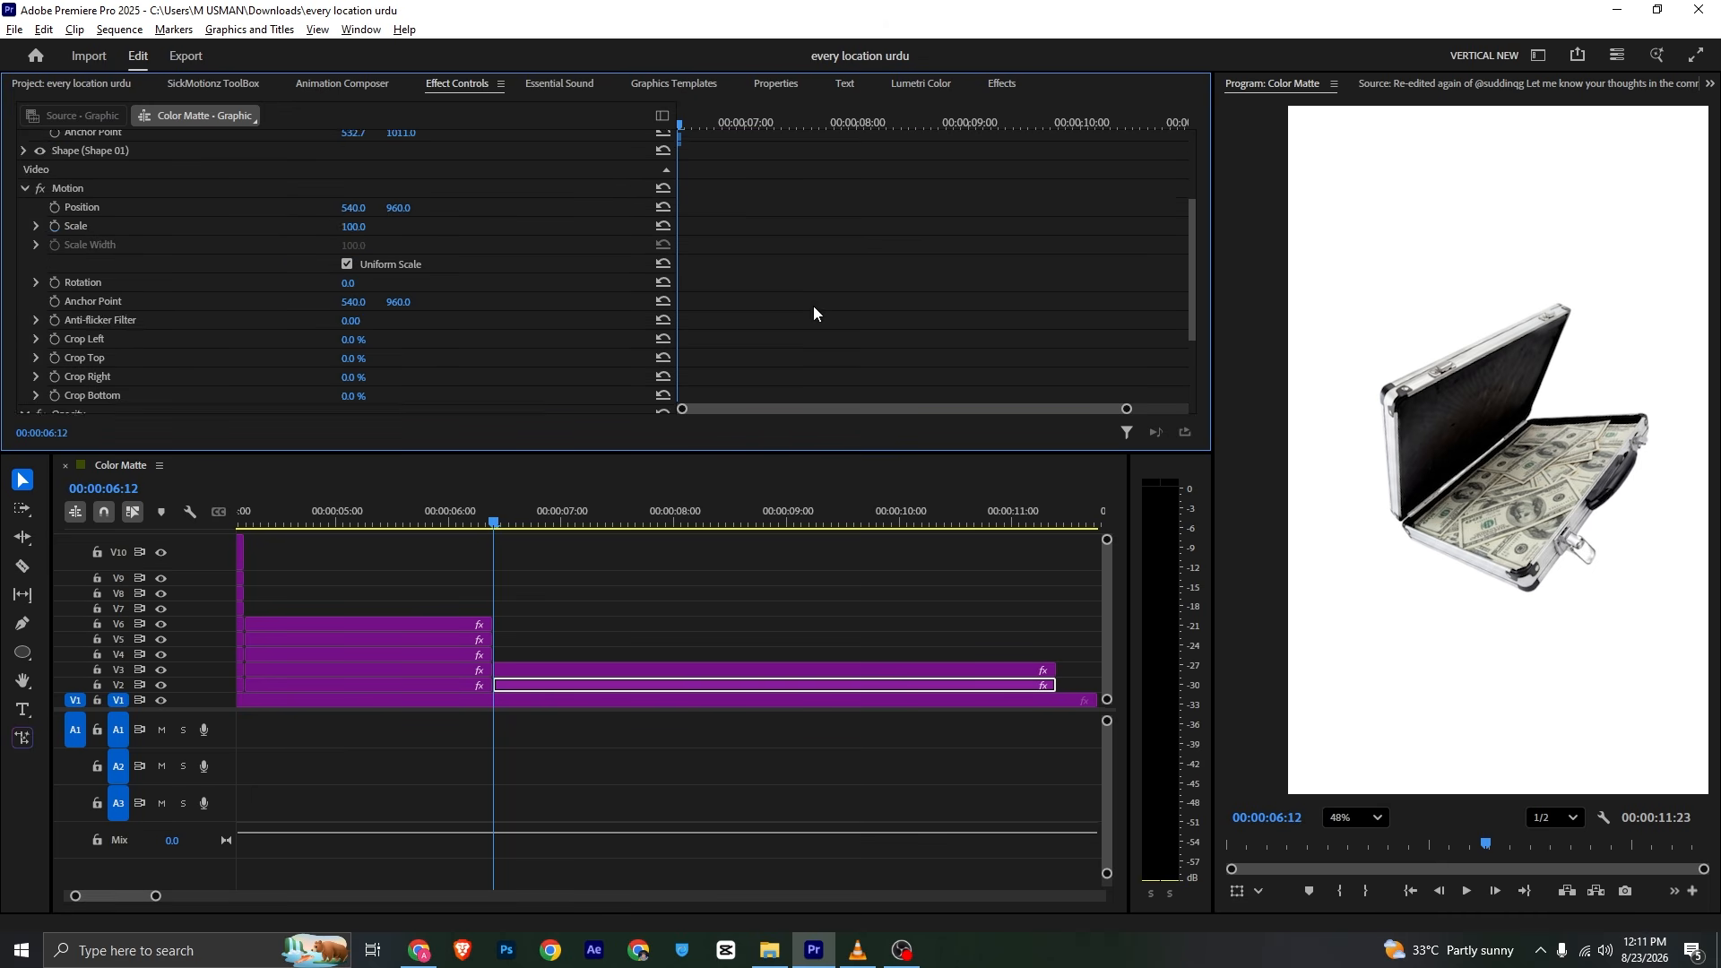
# Preview the circle's growth, and paste copies of its two Vector Motion scale keyframes at 00:00:07:06
pyautogui.press('space')
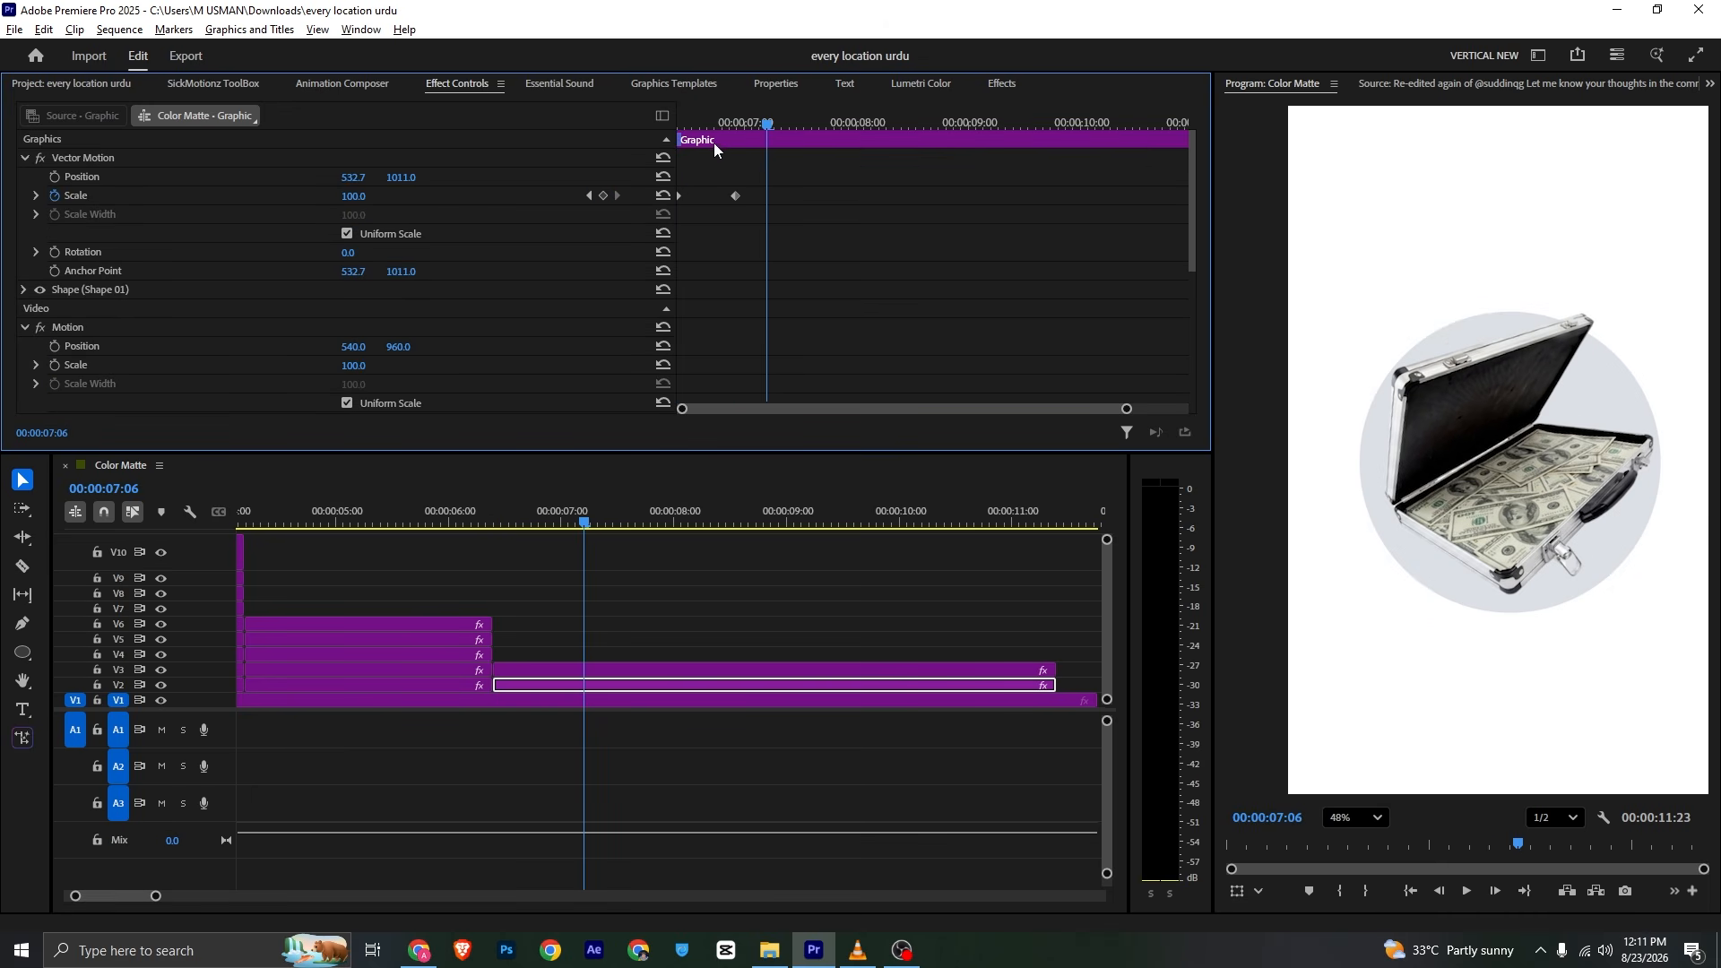
pyautogui.moveTo(761, 188); pyautogui.dragTo(710, 244)
pyautogui.moveTo(759, 173); pyautogui.dragTo(679, 202)
pyautogui.hotkey('ctrl', 'v')
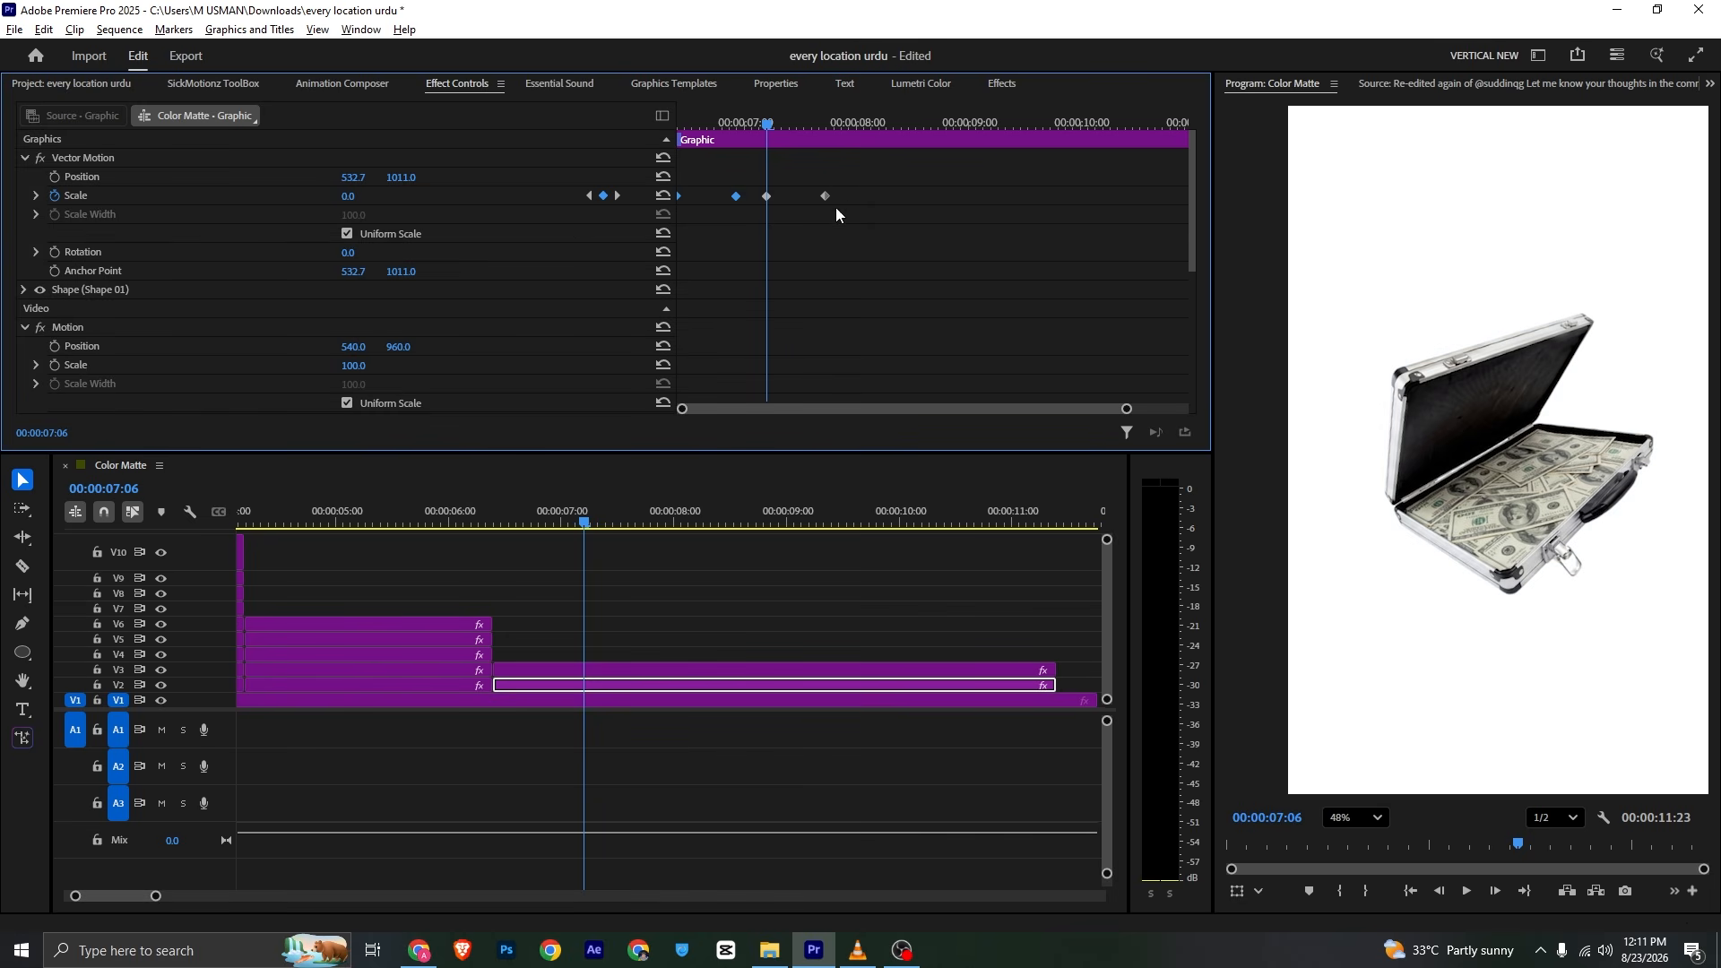
# Try shifting the pasted pair of circle scale keyframes to start at about 00:00:07:12, and preview the motion
pyautogui.moveTo(824, 197); pyautogui.dragTo(846, 197)
pyautogui.moveTo(767, 125); pyautogui.dragTo(619, 132)
pyautogui.press('space')
pyautogui.press('space')
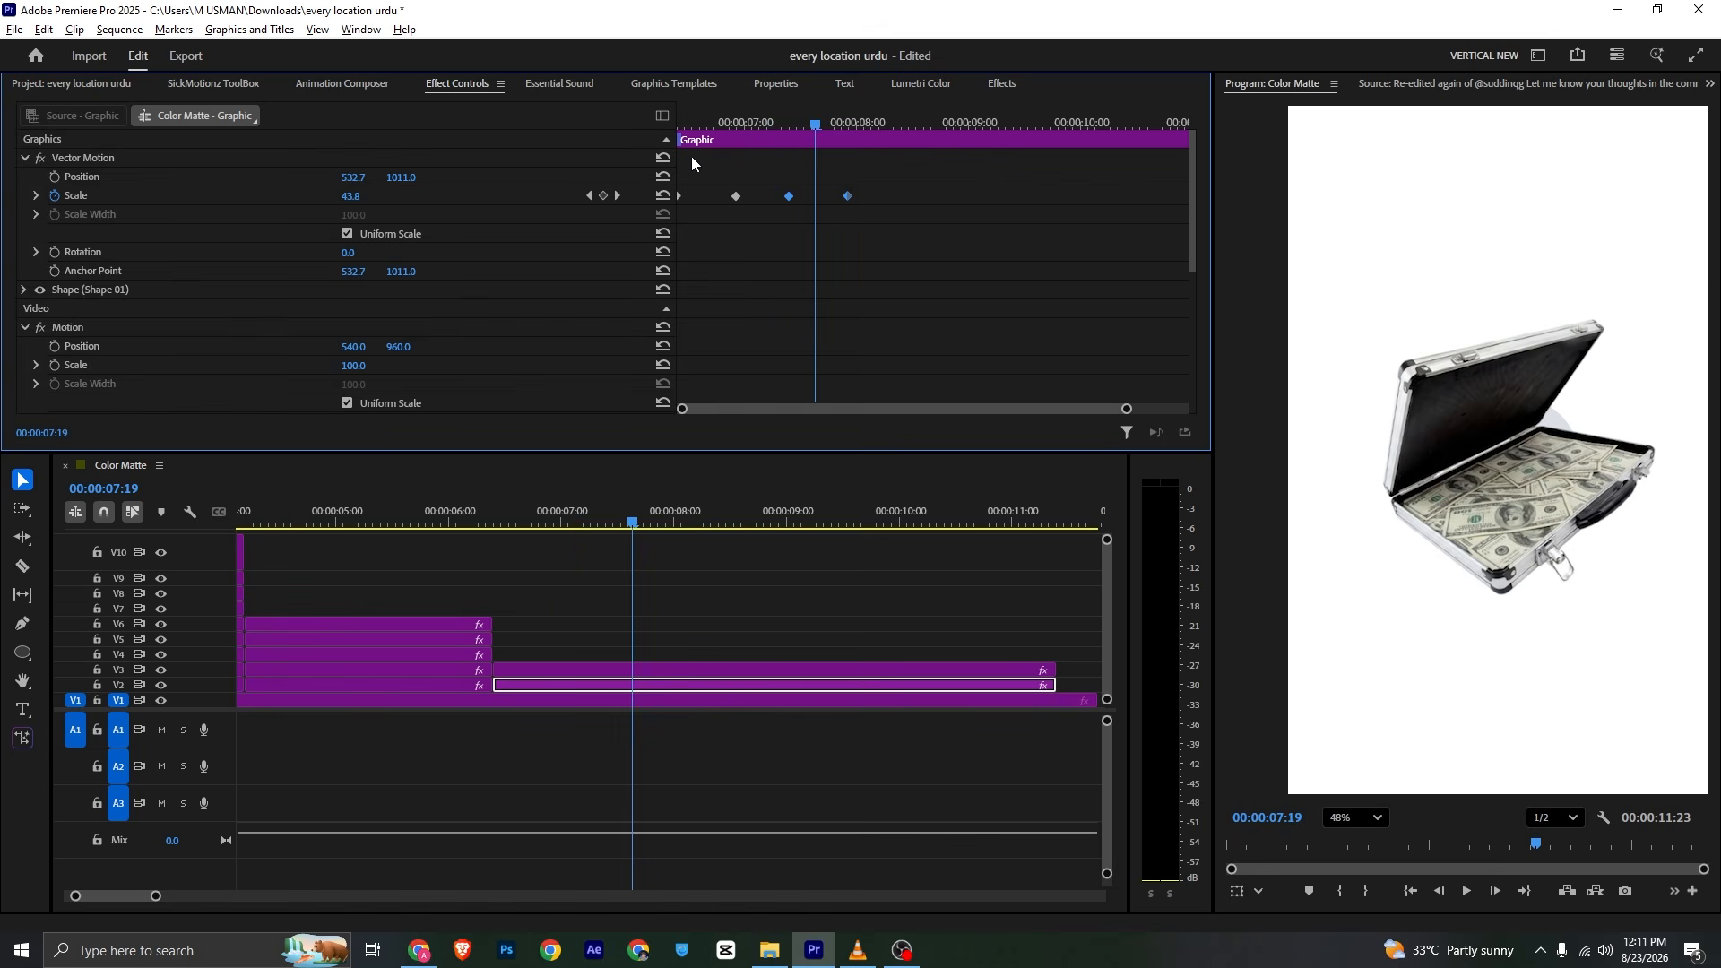
# Try adding a circle scale keyframe of 50 at 00:00:07:05, move it to about 00:00:07:07, and shift the pasted pair farther along
pyautogui.moveTo(783, 123); pyautogui.dragTo(764, 122)
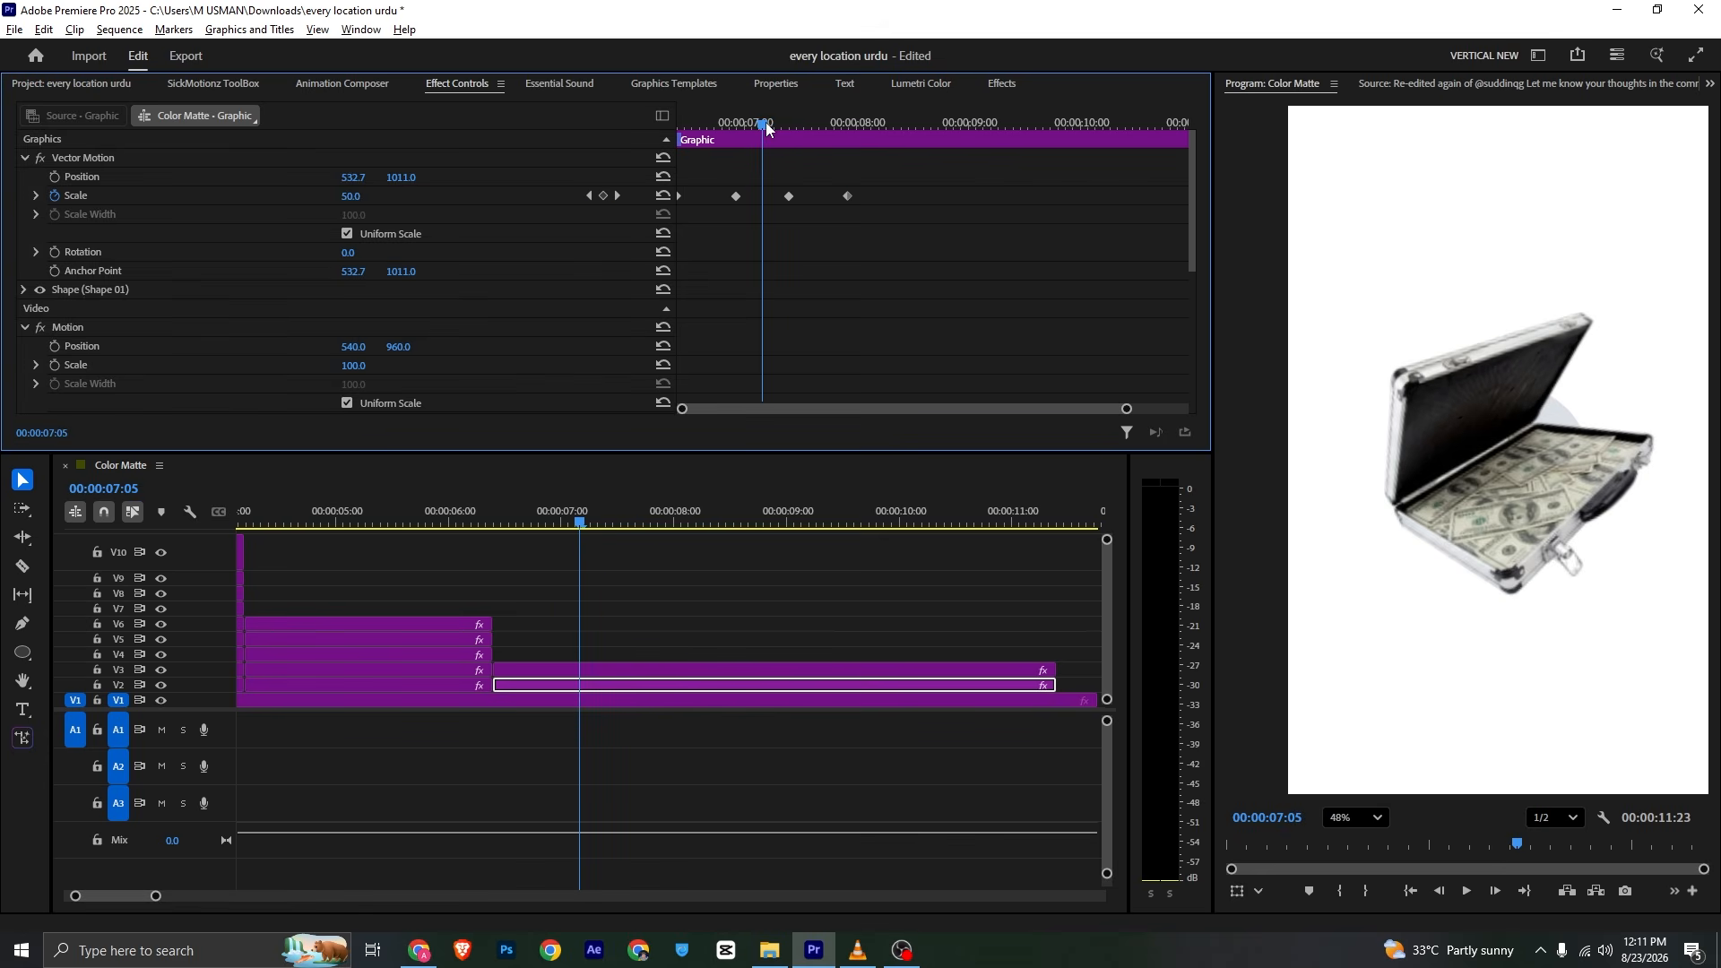
pyautogui.click(603, 195)
pyautogui.moveTo(796, 190); pyautogui.dragTo(863, 222)
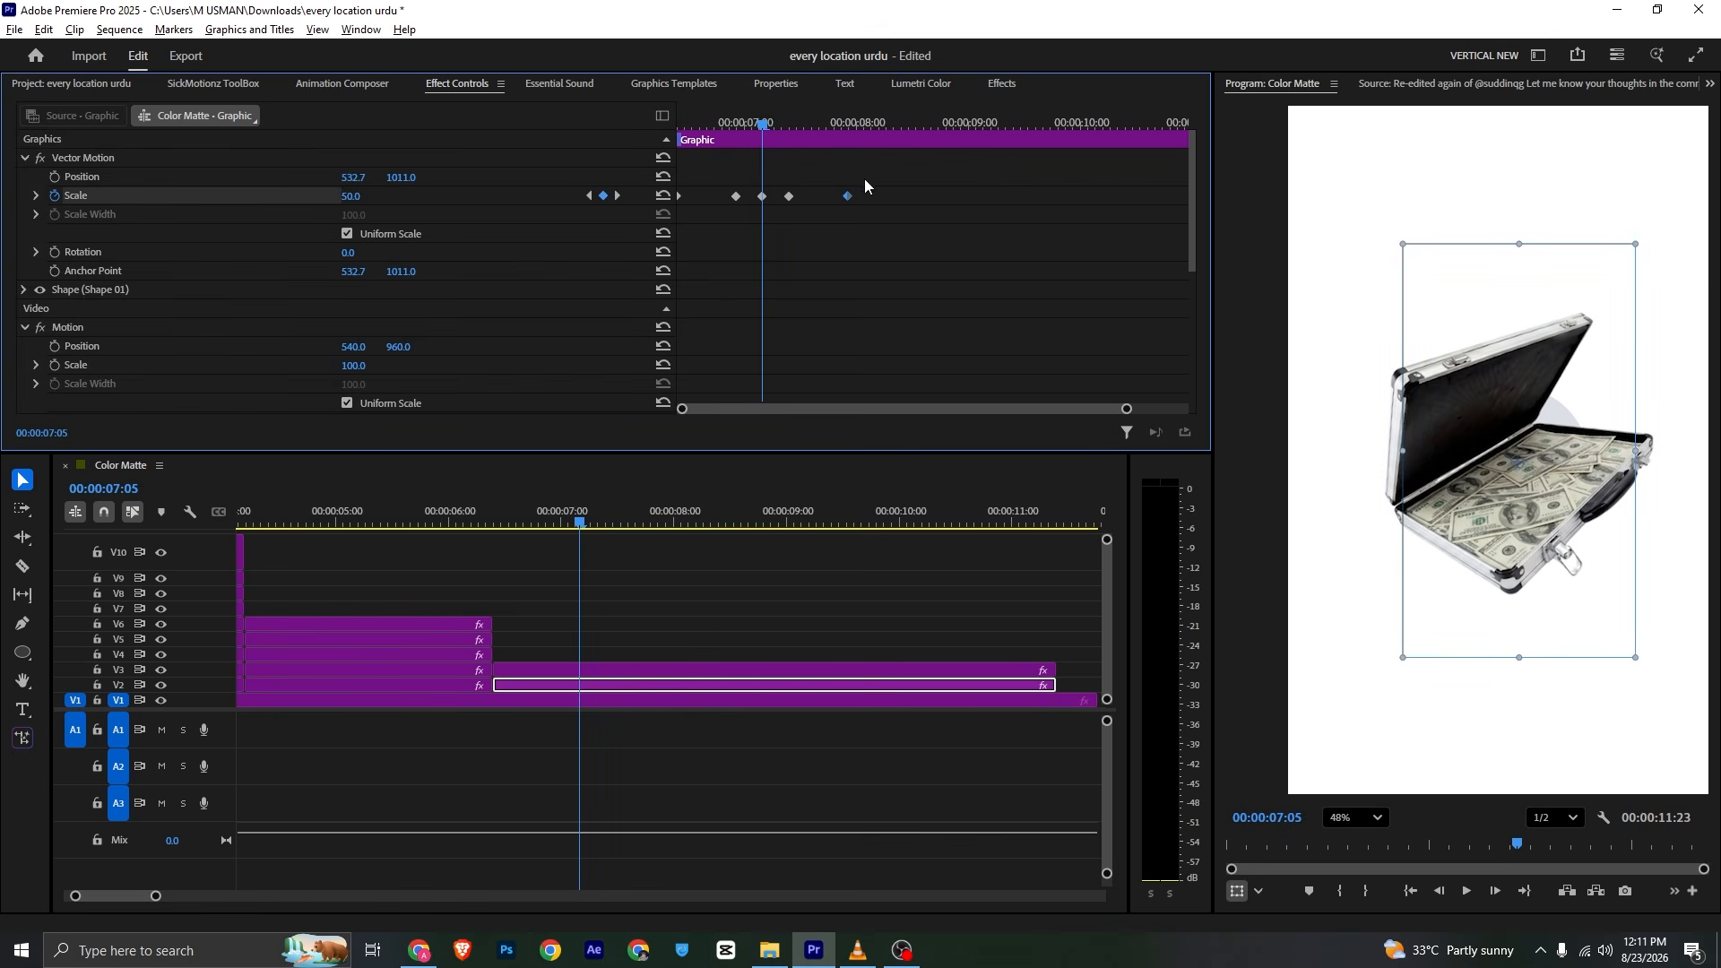
pyautogui.keyDown('shift'); pyautogui.click(789, 197); pyautogui.keyUp('shift')
pyautogui.moveTo(788, 196)
pyautogui.mouseDown()
pyautogui.moveTo(825, 196)
pyautogui.moveTo(771, 197)
pyautogui.mouseUp()
pyautogui.moveTo(759, 124); pyautogui.dragTo(530, 128)
pyautogui.press('space')
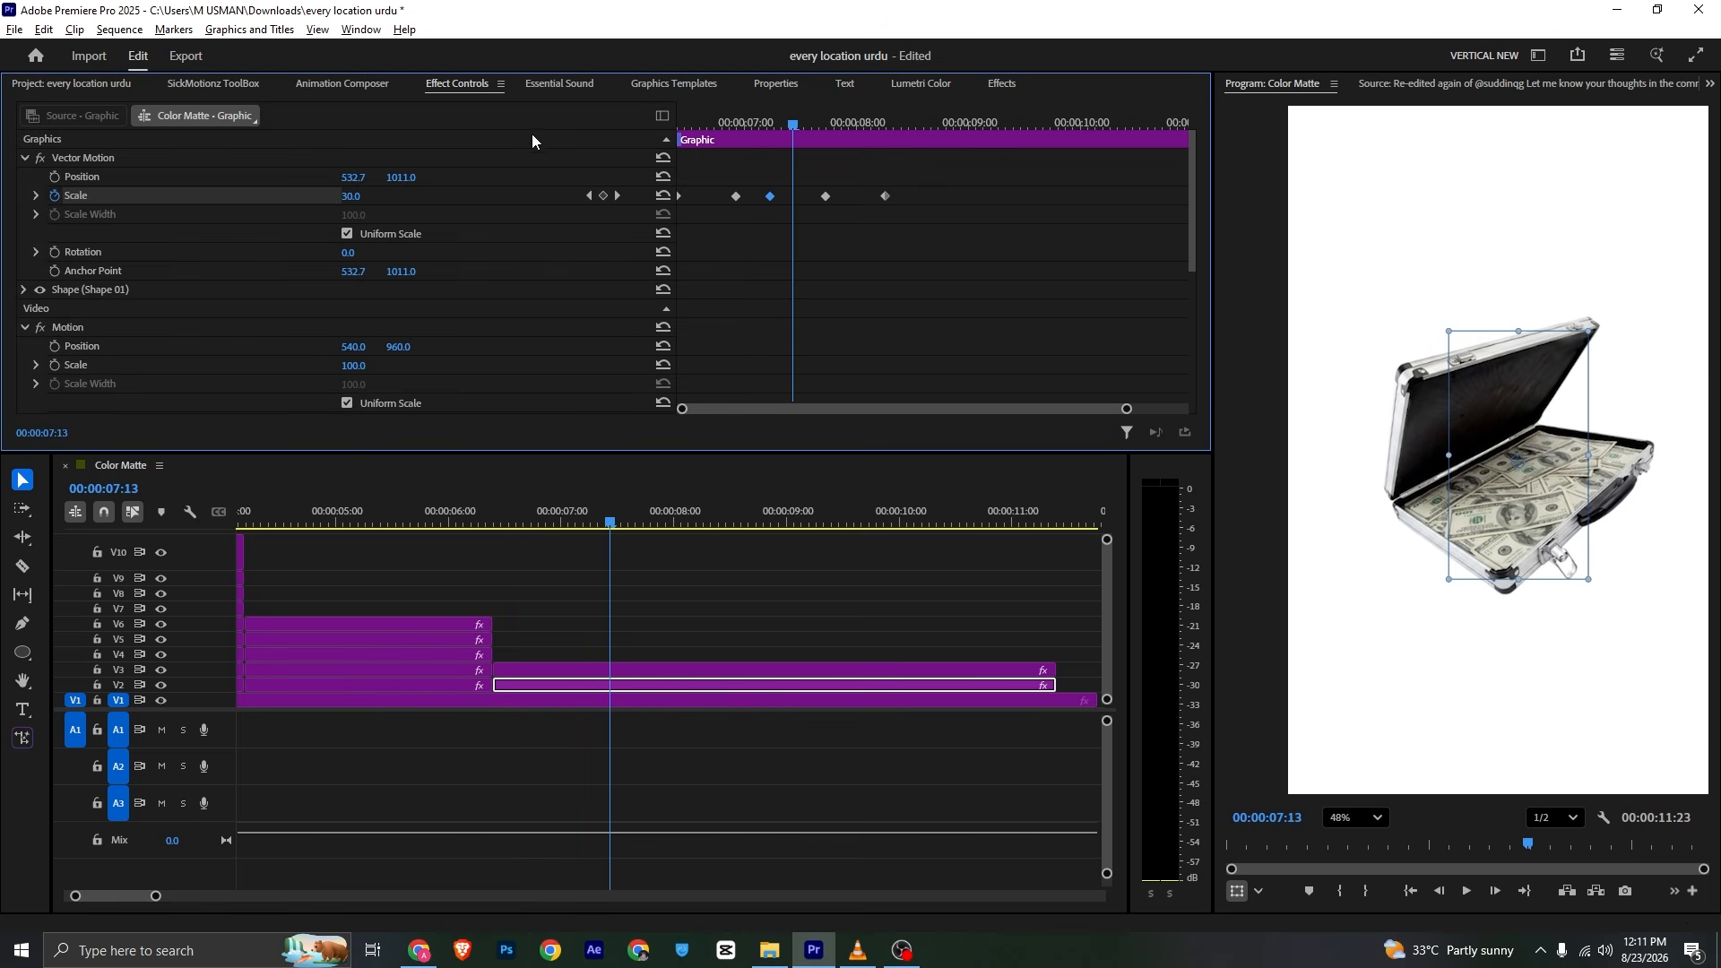
# Try moving the circle's scale keyframe of 50 to 00:00:07:13, and review the resulting pulse
pyautogui.moveTo(771, 196); pyautogui.dragTo(796, 206)
pyautogui.moveTo(789, 115); pyautogui.dragTo(605, 130)
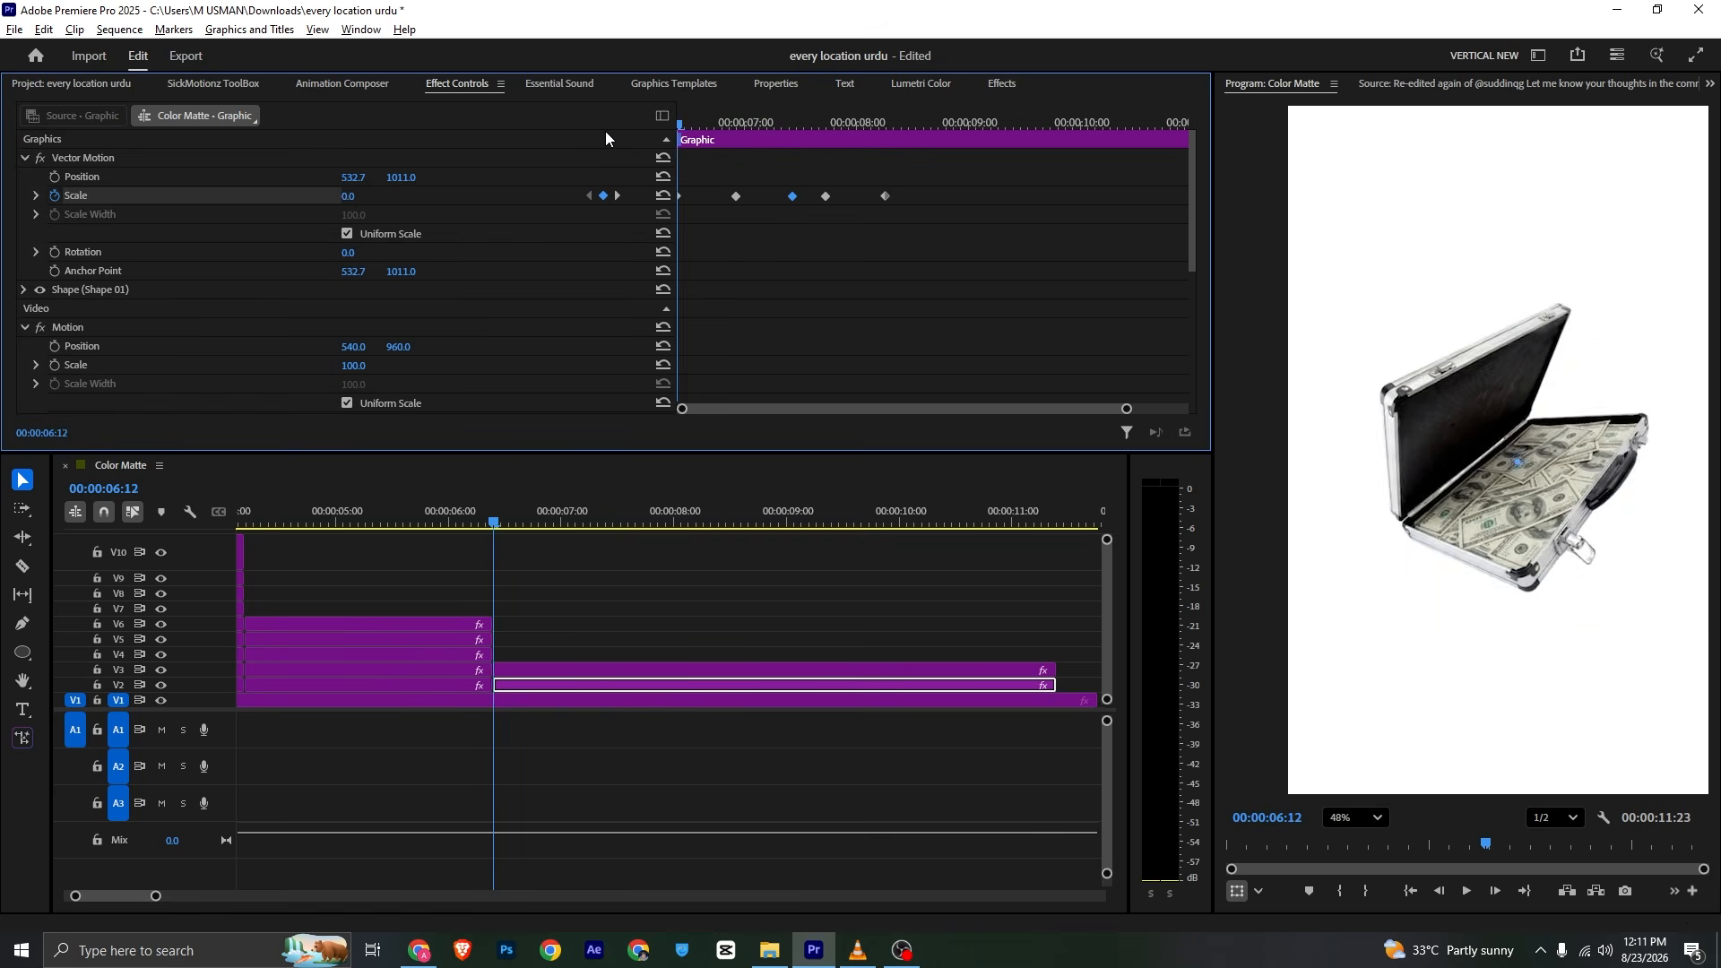
pyautogui.press('space')
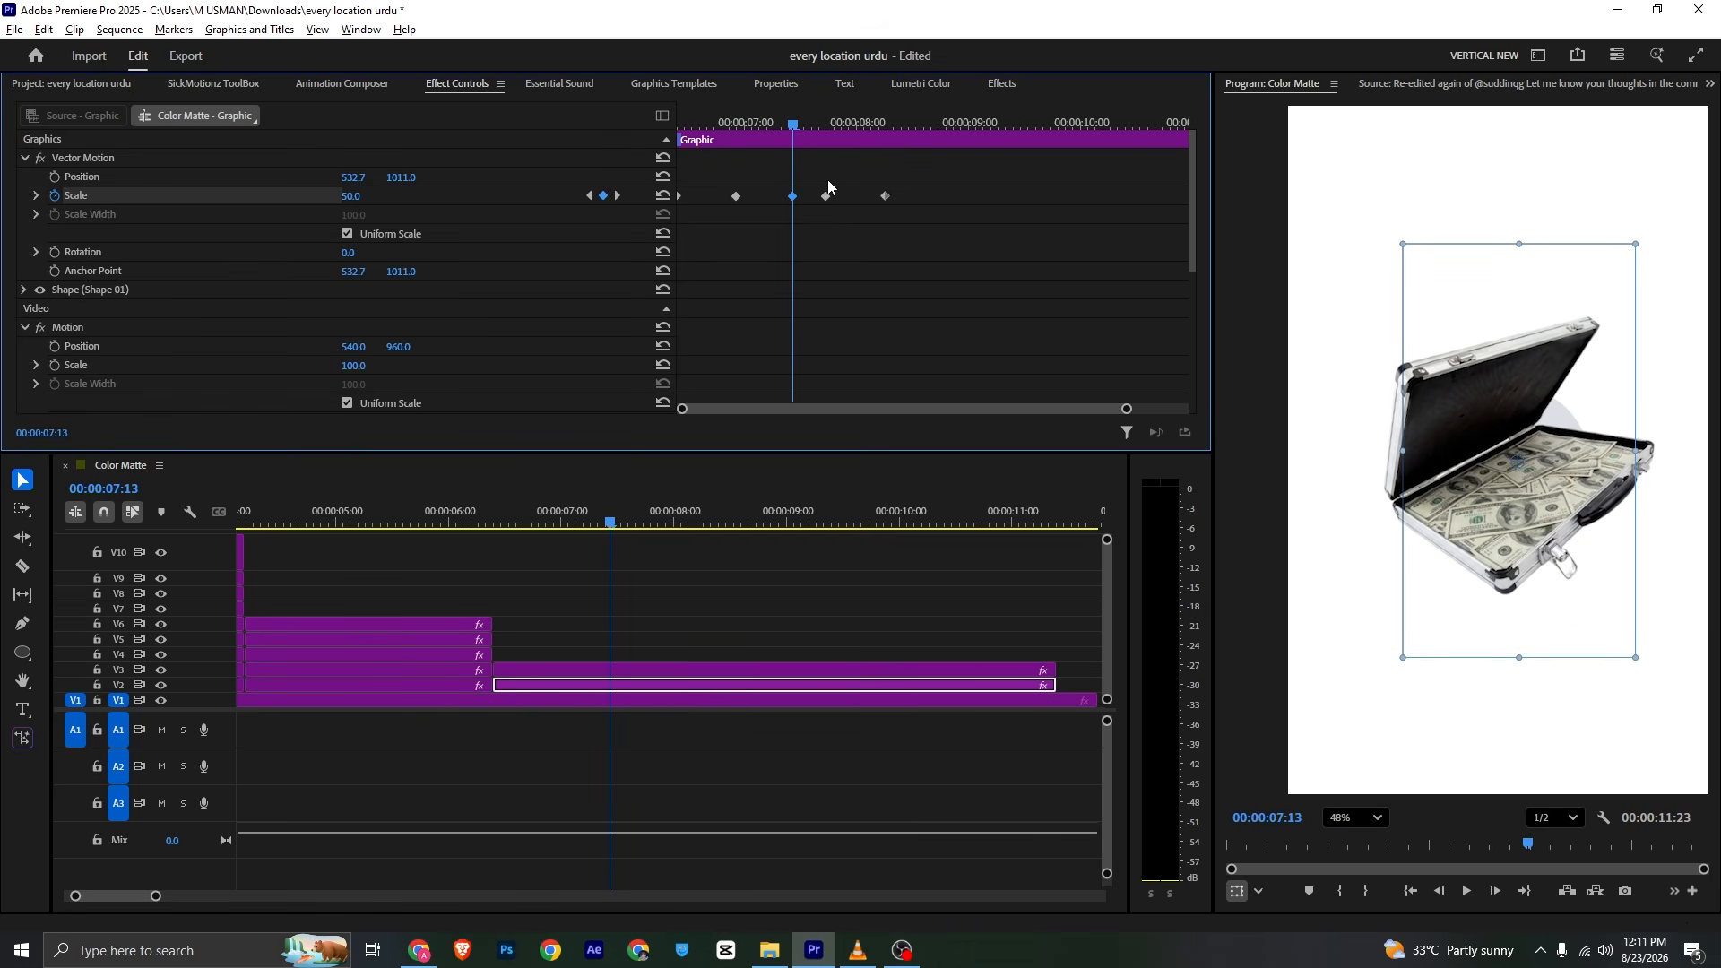
pyautogui.moveTo(827, 178); pyautogui.dragTo(912, 196)
pyautogui.click(681, 123)
pyautogui.moveTo(683, 132); pyautogui.dragTo(858, 190)
# Undo the added and pasted circle scale keyframes, back to the original two-keyframe growth
pyautogui.hotkey('ctrl', 'z')
pyautogui.hotkey('ctrl', 'z')
pyautogui.hotkey('ctrl', 'z')
pyautogui.hotkey('ctrl', 'z')
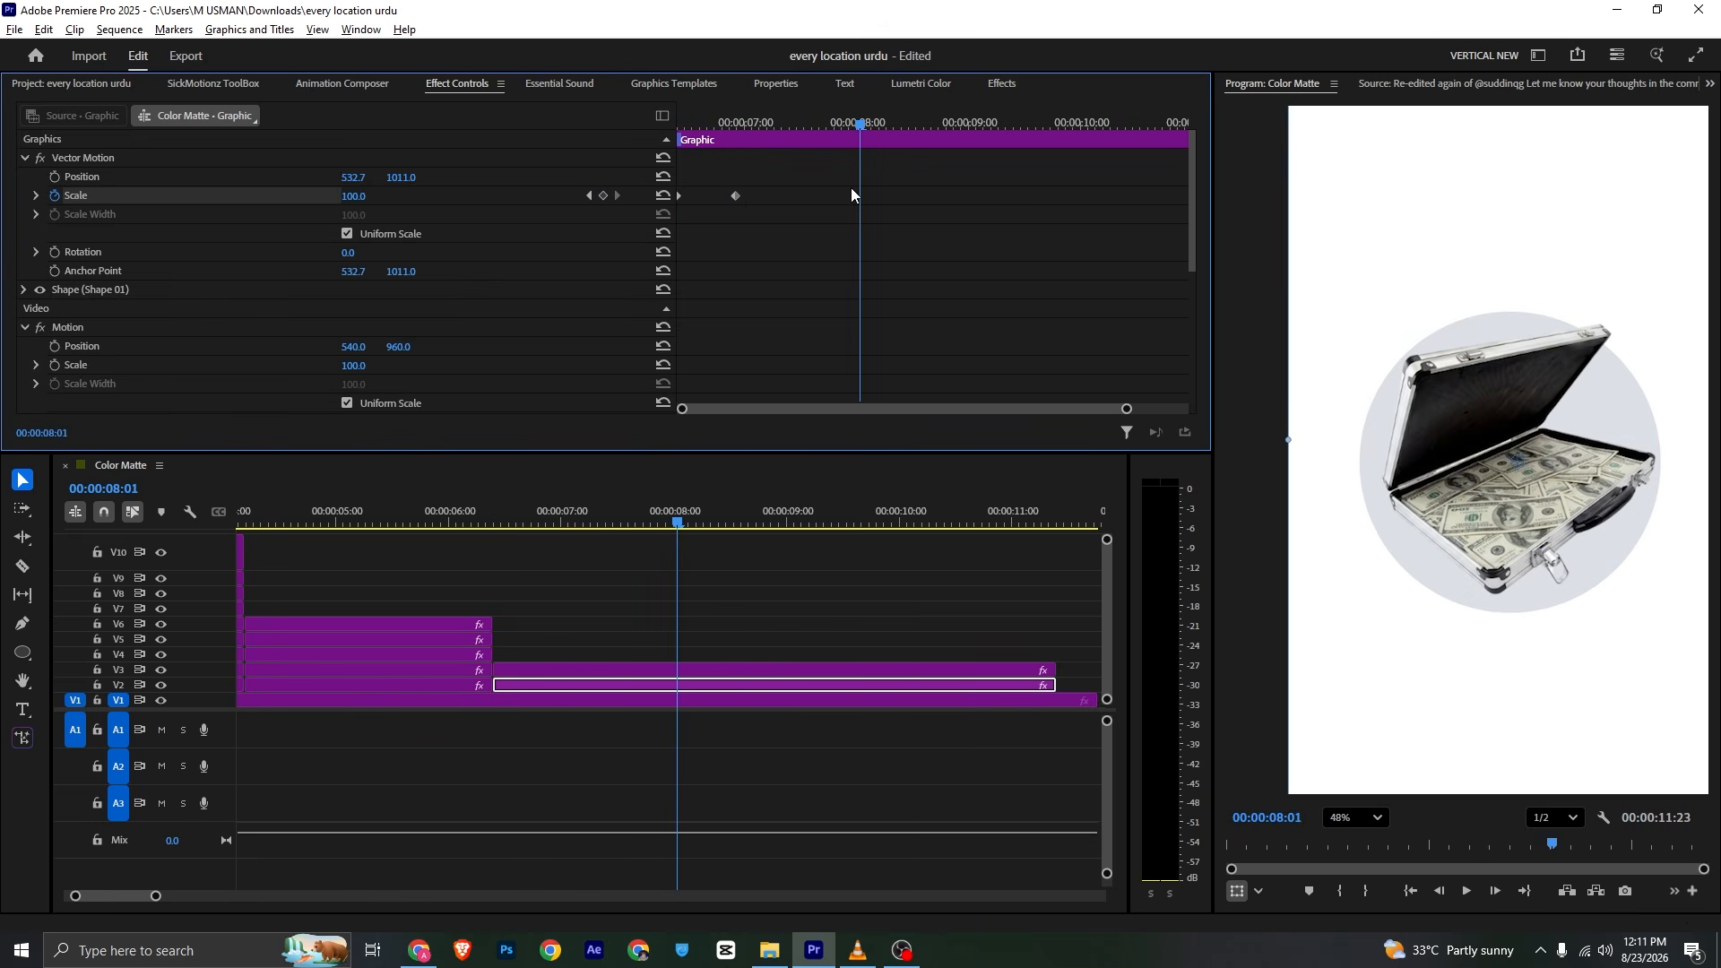
# Paste copies of the circle's two Vector Motion scale keyframes at 00:00:08:01, shift them to start at about 00:00:07:20, and preview
pyautogui.moveTo(683, 208); pyautogui.dragTo(745, 196)
pyautogui.hotkey('ctrl', 'c')
pyautogui.hotkey('ctrl', 'v')
pyautogui.moveTo(966, 175); pyautogui.dragTo(820, 206)
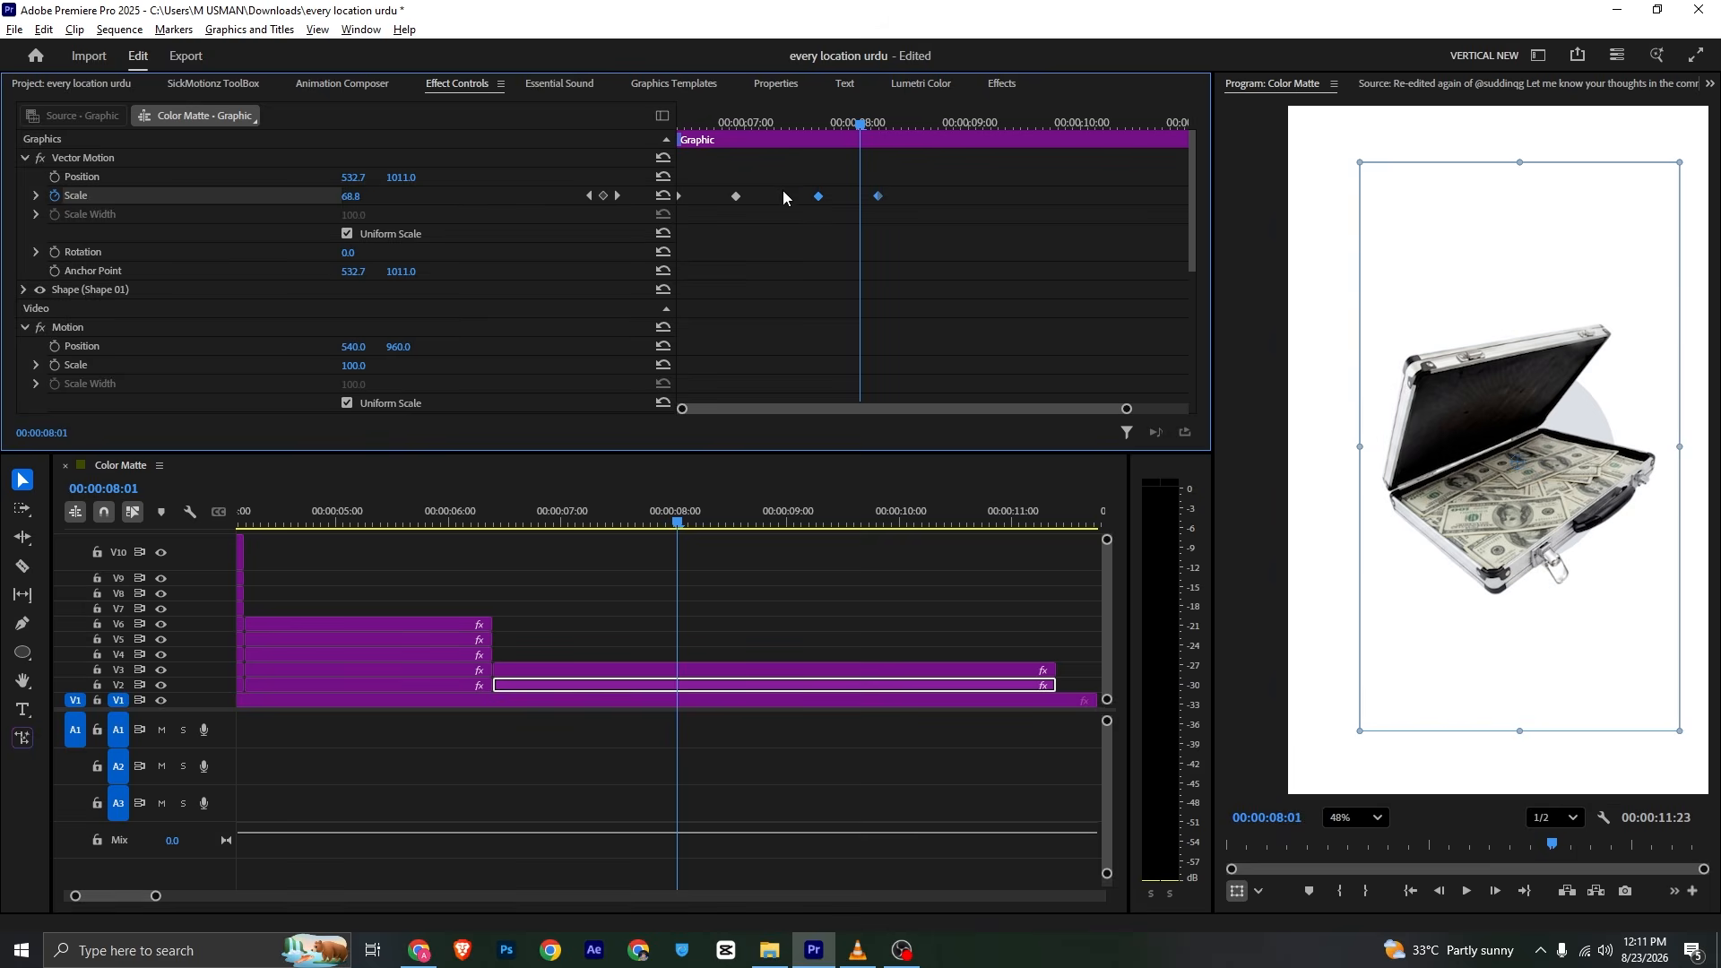
pyautogui.moveTo(749, 124); pyautogui.dragTo(562, 120)
pyautogui.press('space')
pyautogui.press('space')
# Move the copied circle scale keyframes to about 00:00:08:22 and 00:00:09:08, and preview the growth from 00:00:06:12
pyautogui.moveTo(823, 196); pyautogui.dragTo(944, 197)
pyautogui.moveTo(768, 128); pyautogui.dragTo(524, 127)
pyautogui.press('space')
pyautogui.moveTo(753, 126); pyautogui.dragTo(556, 126)
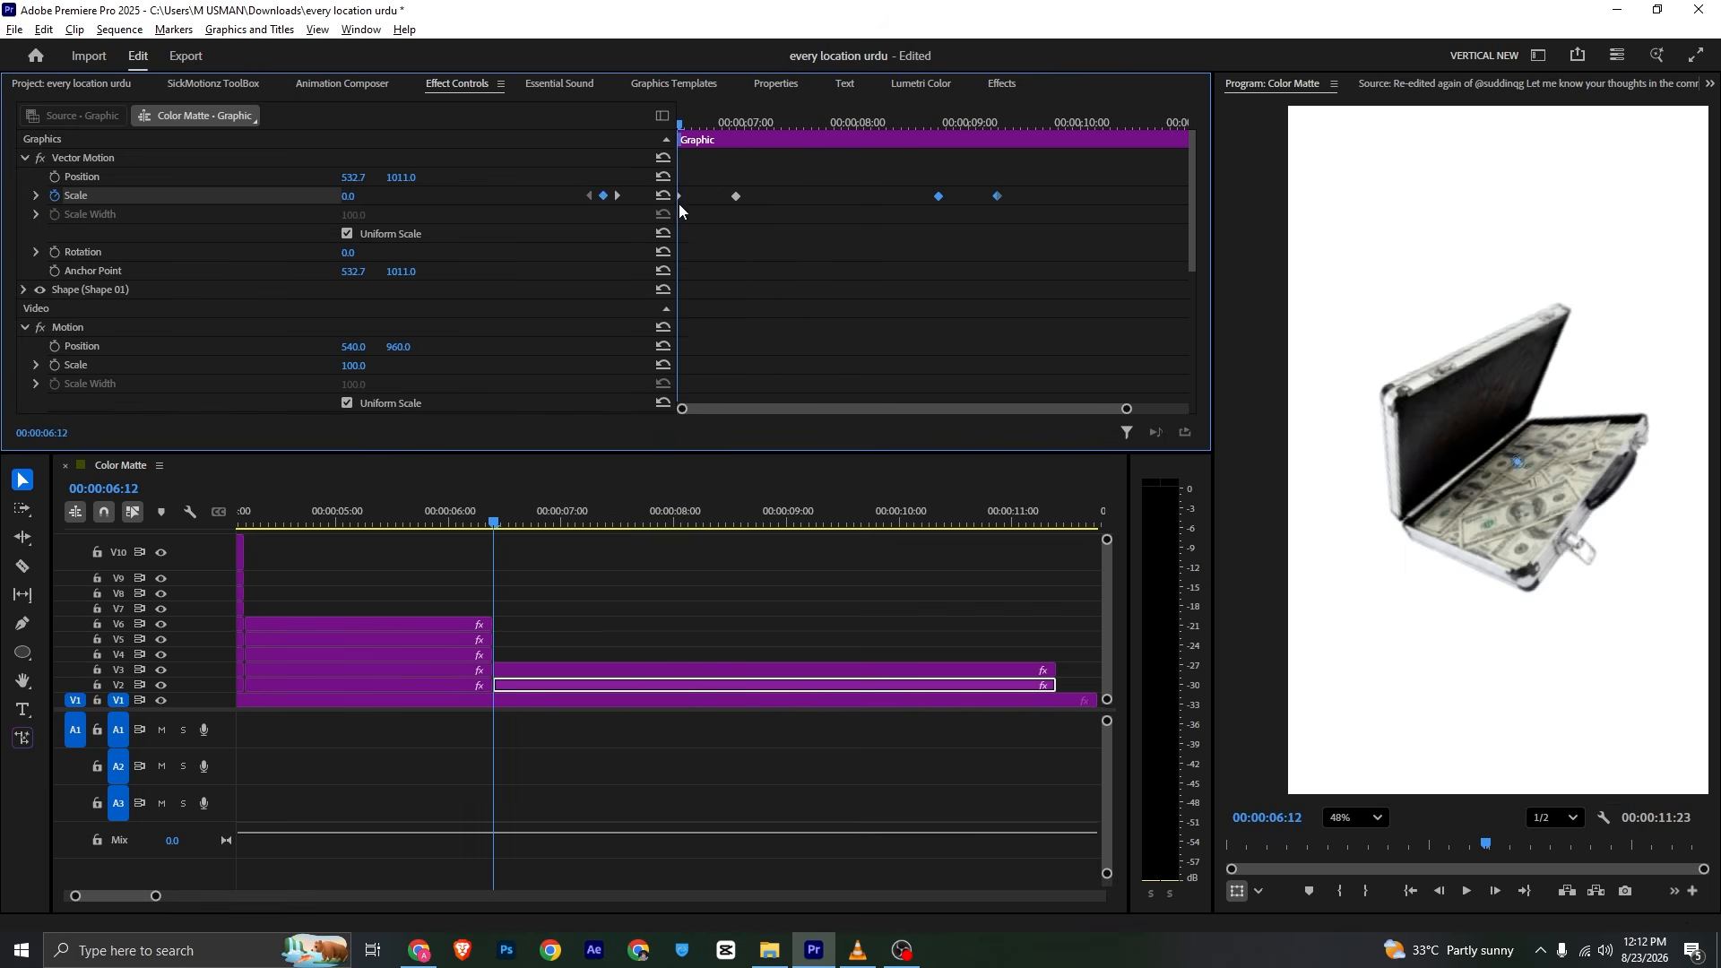
# Copy the circle's two opacity keyframes, place the copies at about 00:00:08:24 and 00:00:09:08, and preview the second pulse
pyautogui.scroll(-3, 867, 314)
pyautogui.scroll(-4, 866, 312)
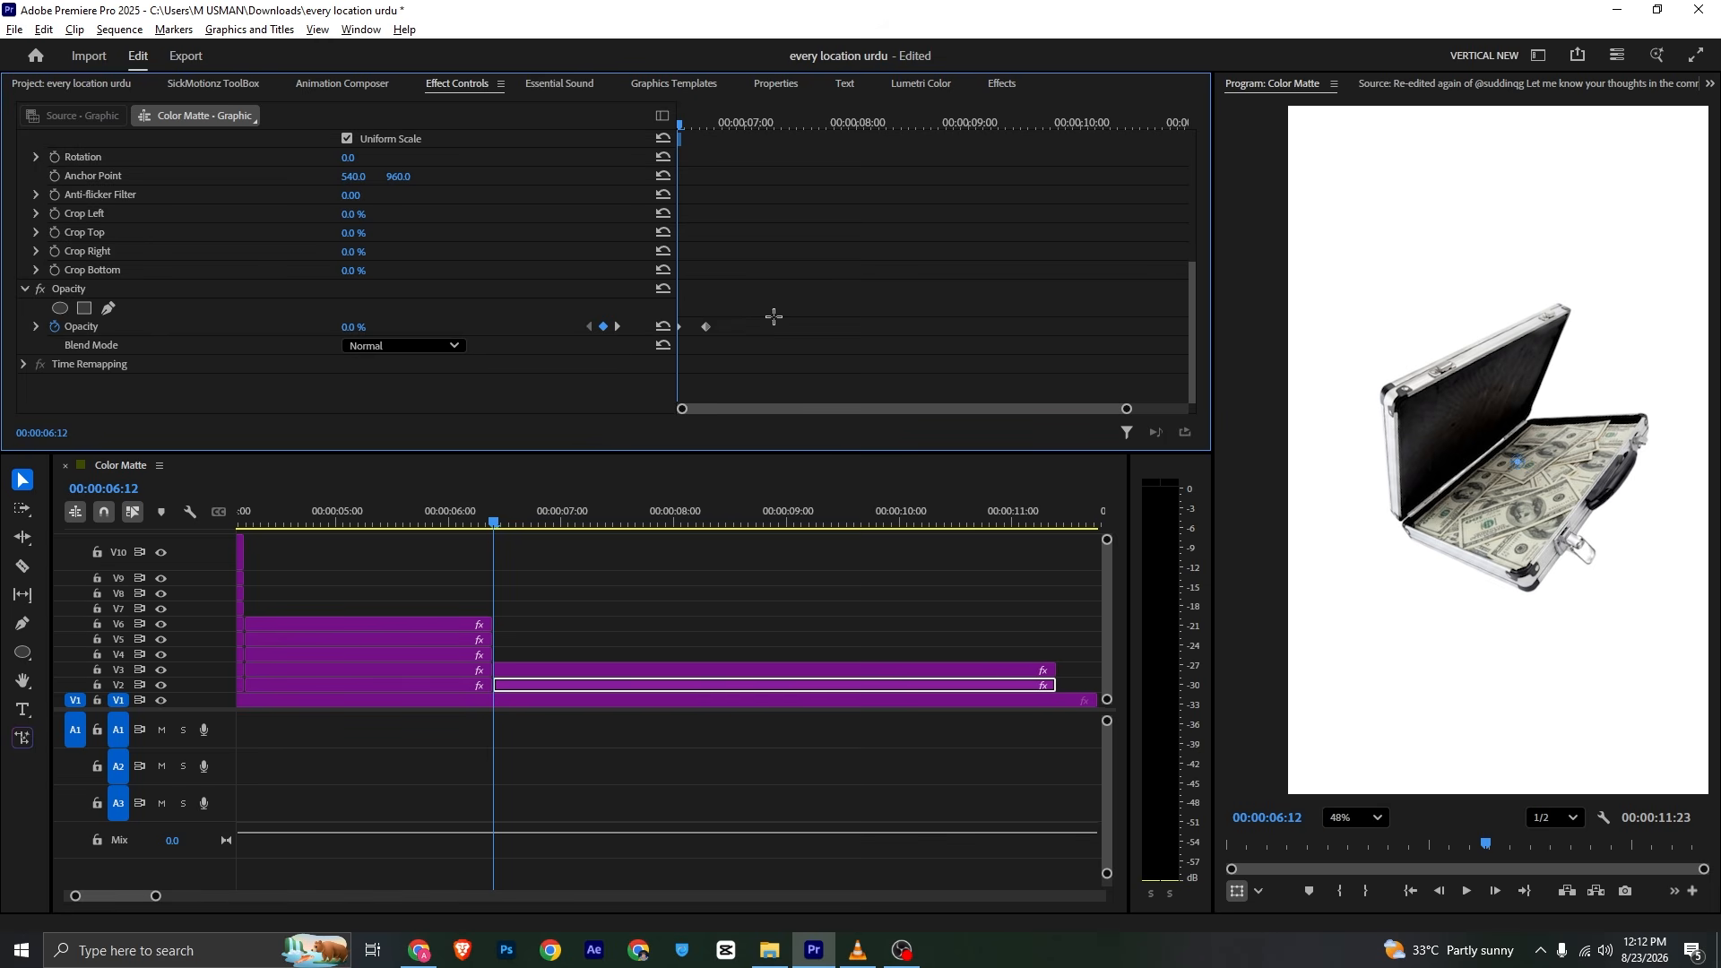
pyautogui.moveTo(774, 317); pyautogui.dragTo(621, 358)
pyautogui.click(771, 122)
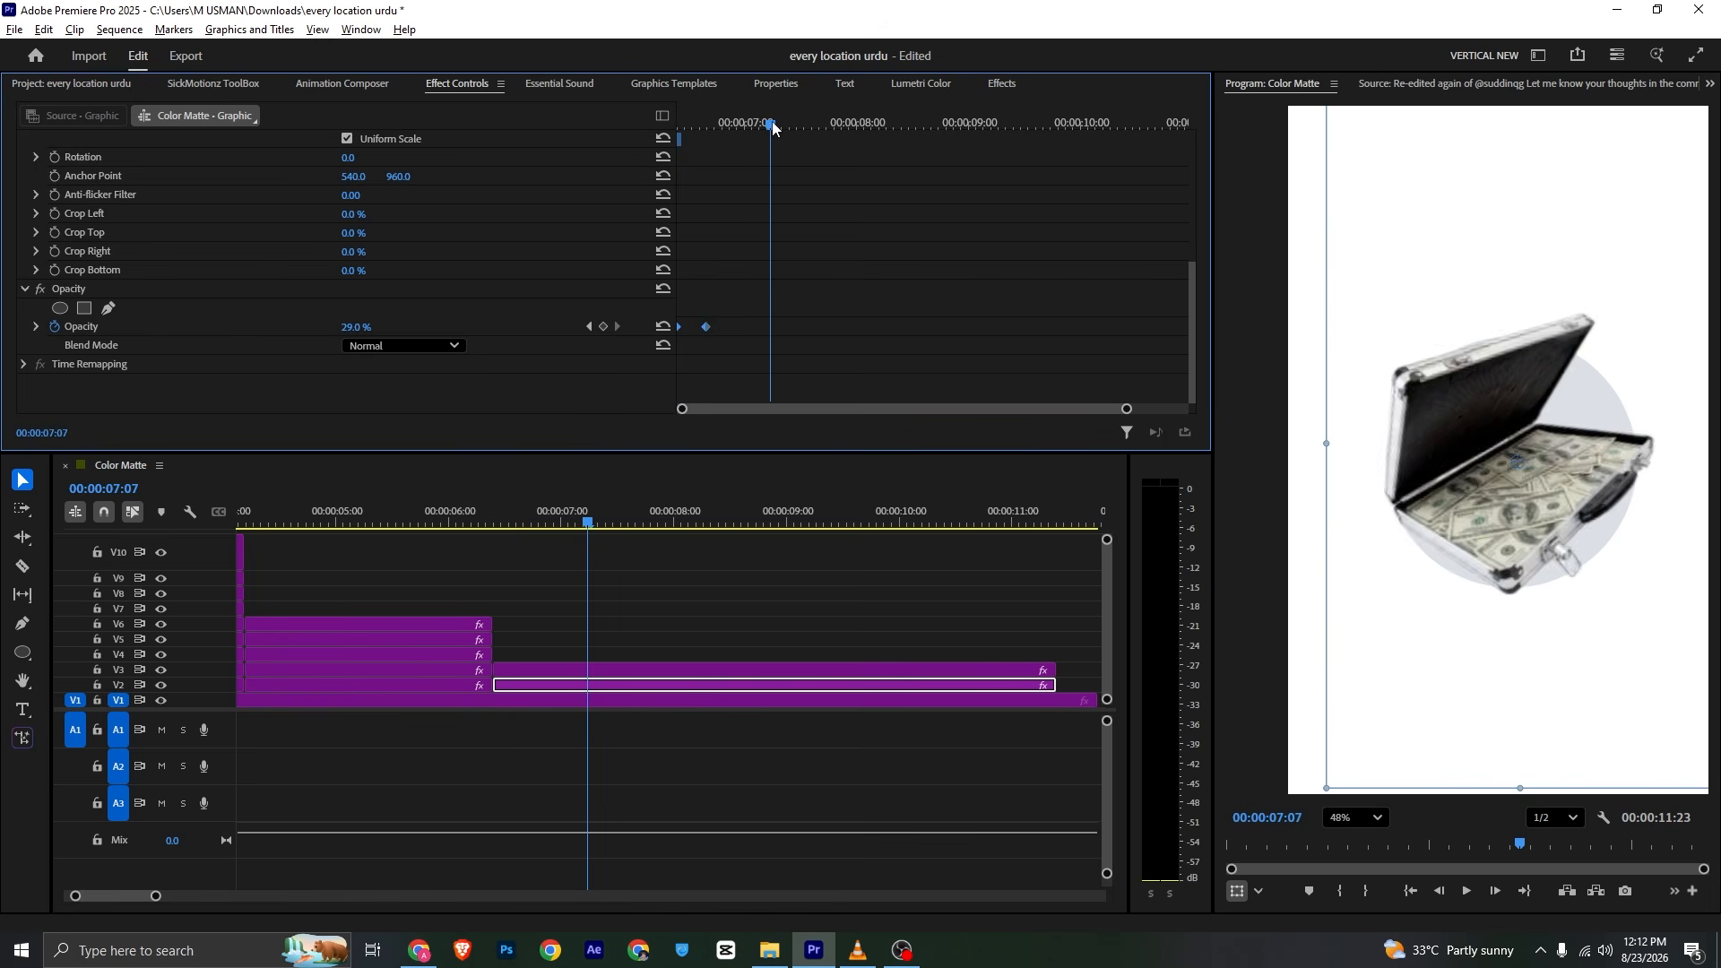
pyautogui.scroll(4, 851, 246)
pyautogui.scroll(3, 834, 251)
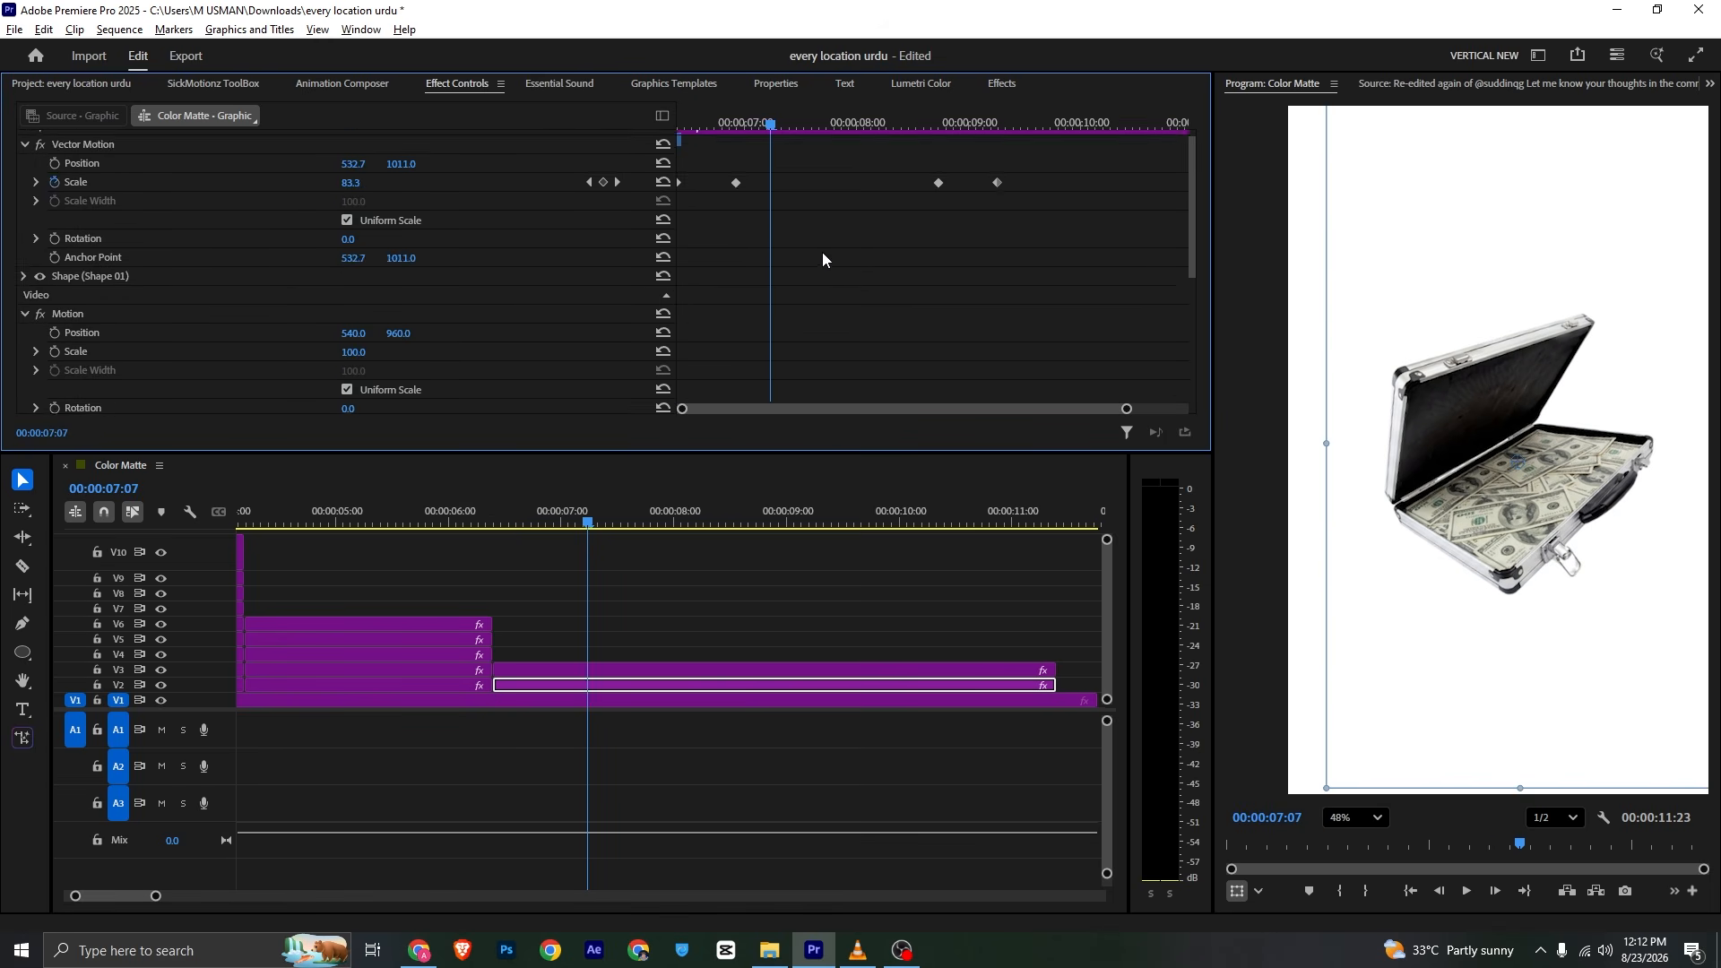
pyautogui.scroll(-6, 829, 269)
pyautogui.moveTo(801, 341); pyautogui.dragTo(991, 350)
pyautogui.scroll(5, 961, 269)
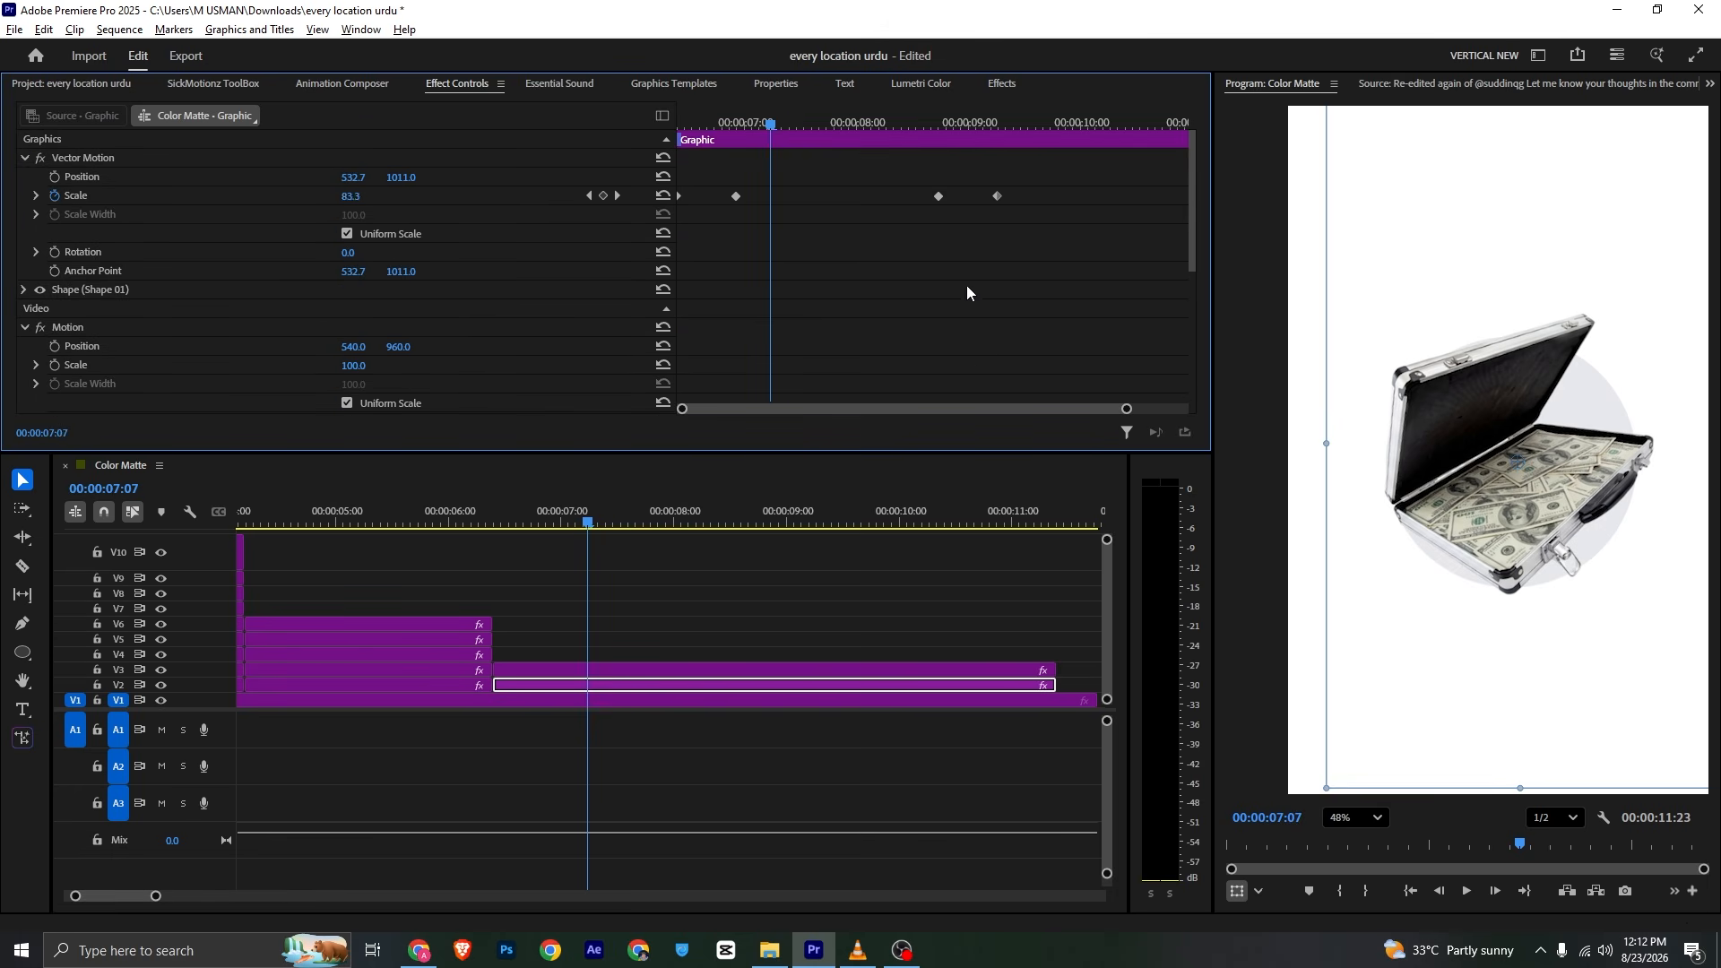
pyautogui.press('space')
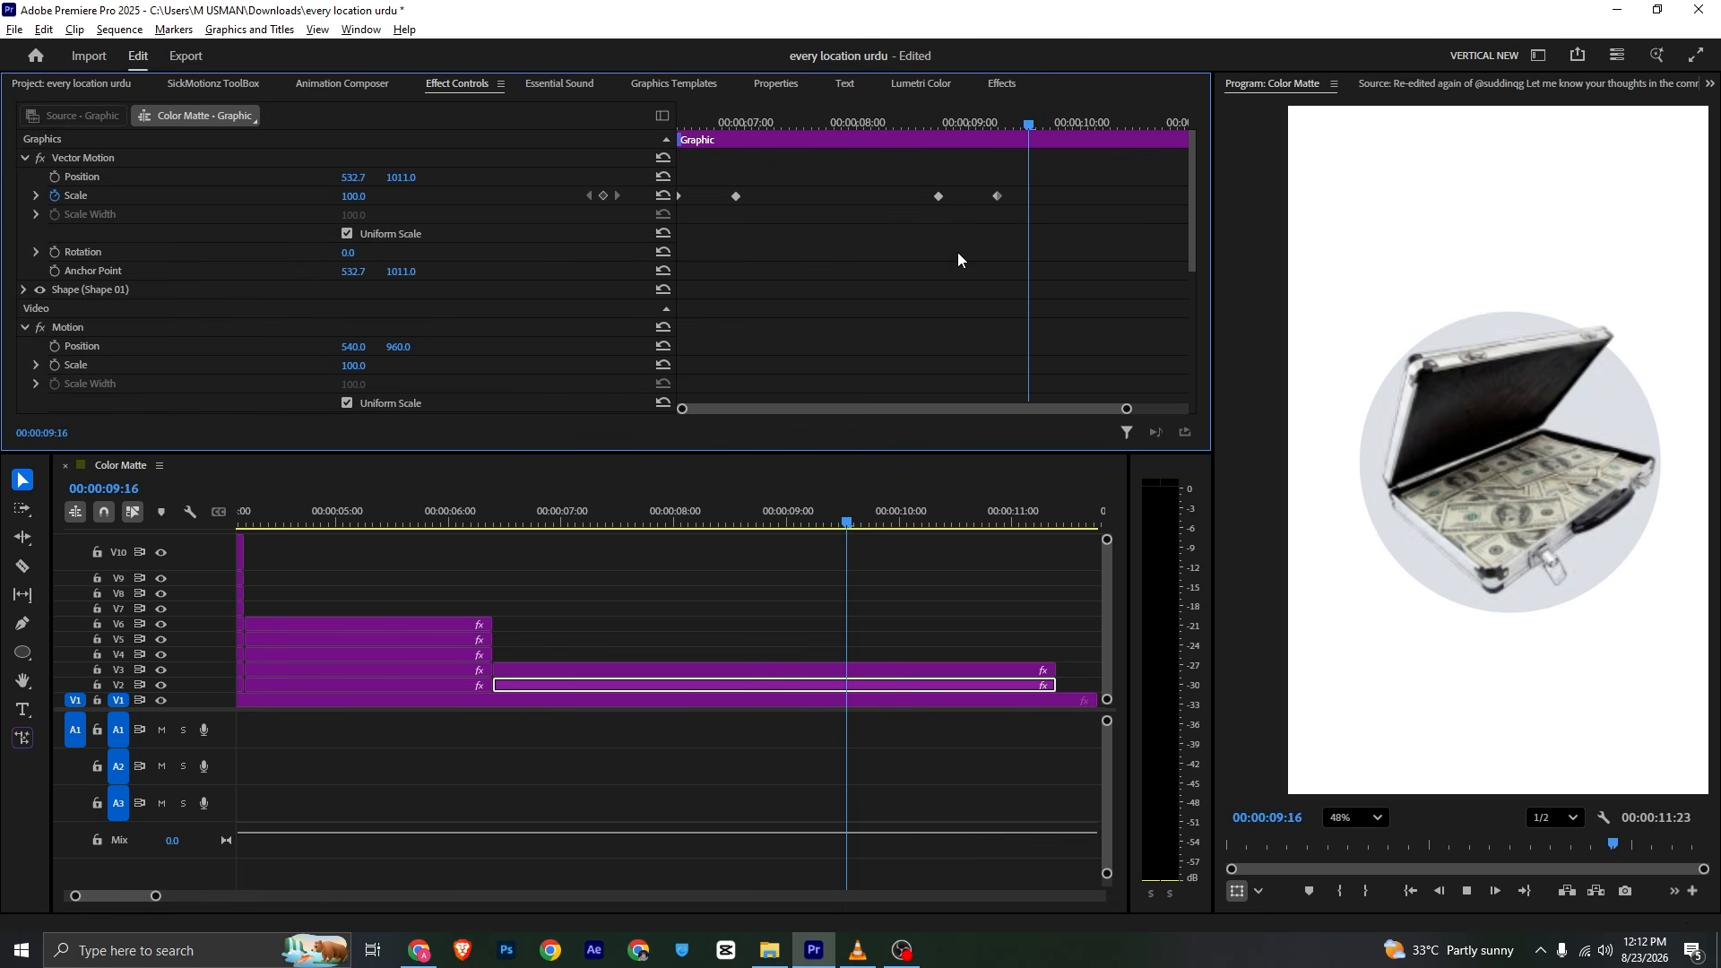
pyautogui.press('space')
# Keyframe the circle's opacity to 0% at 00:00:09:20, save the project, and preview the fade-out
pyautogui.scroll(-5, 1022, 218)
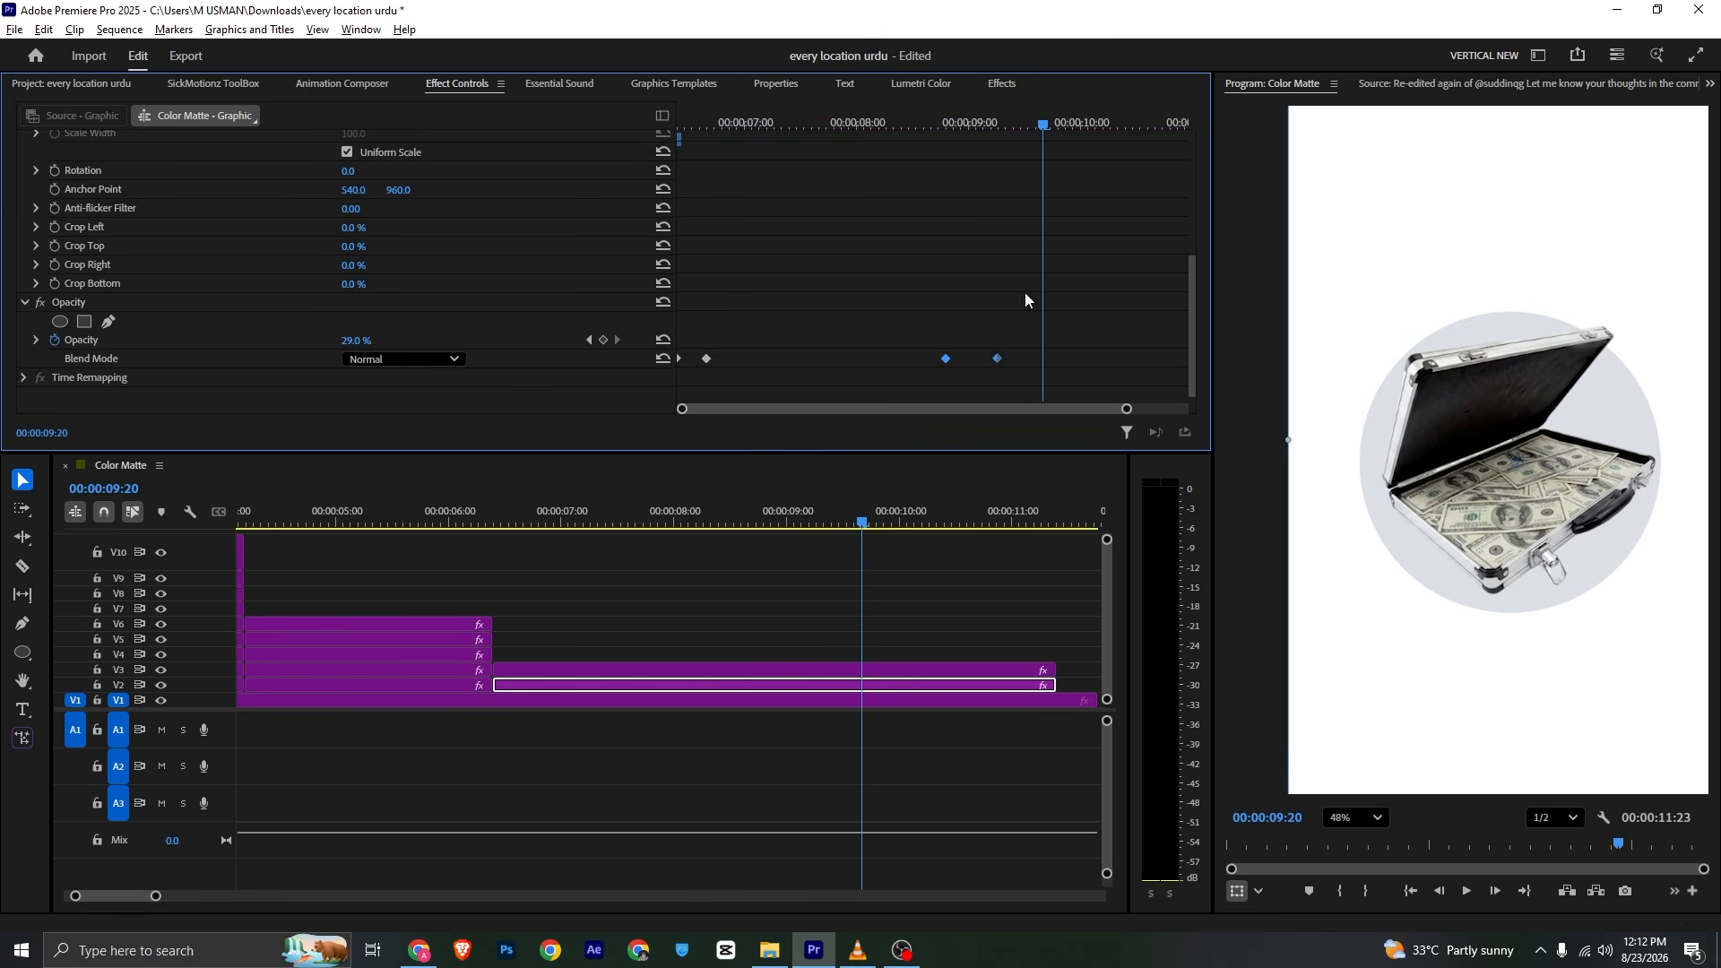
pyautogui.moveTo(353, 328); pyautogui.dragTo(255, 328)
pyautogui.hotkey('ctrl', 's')
pyautogui.click(891, 108)
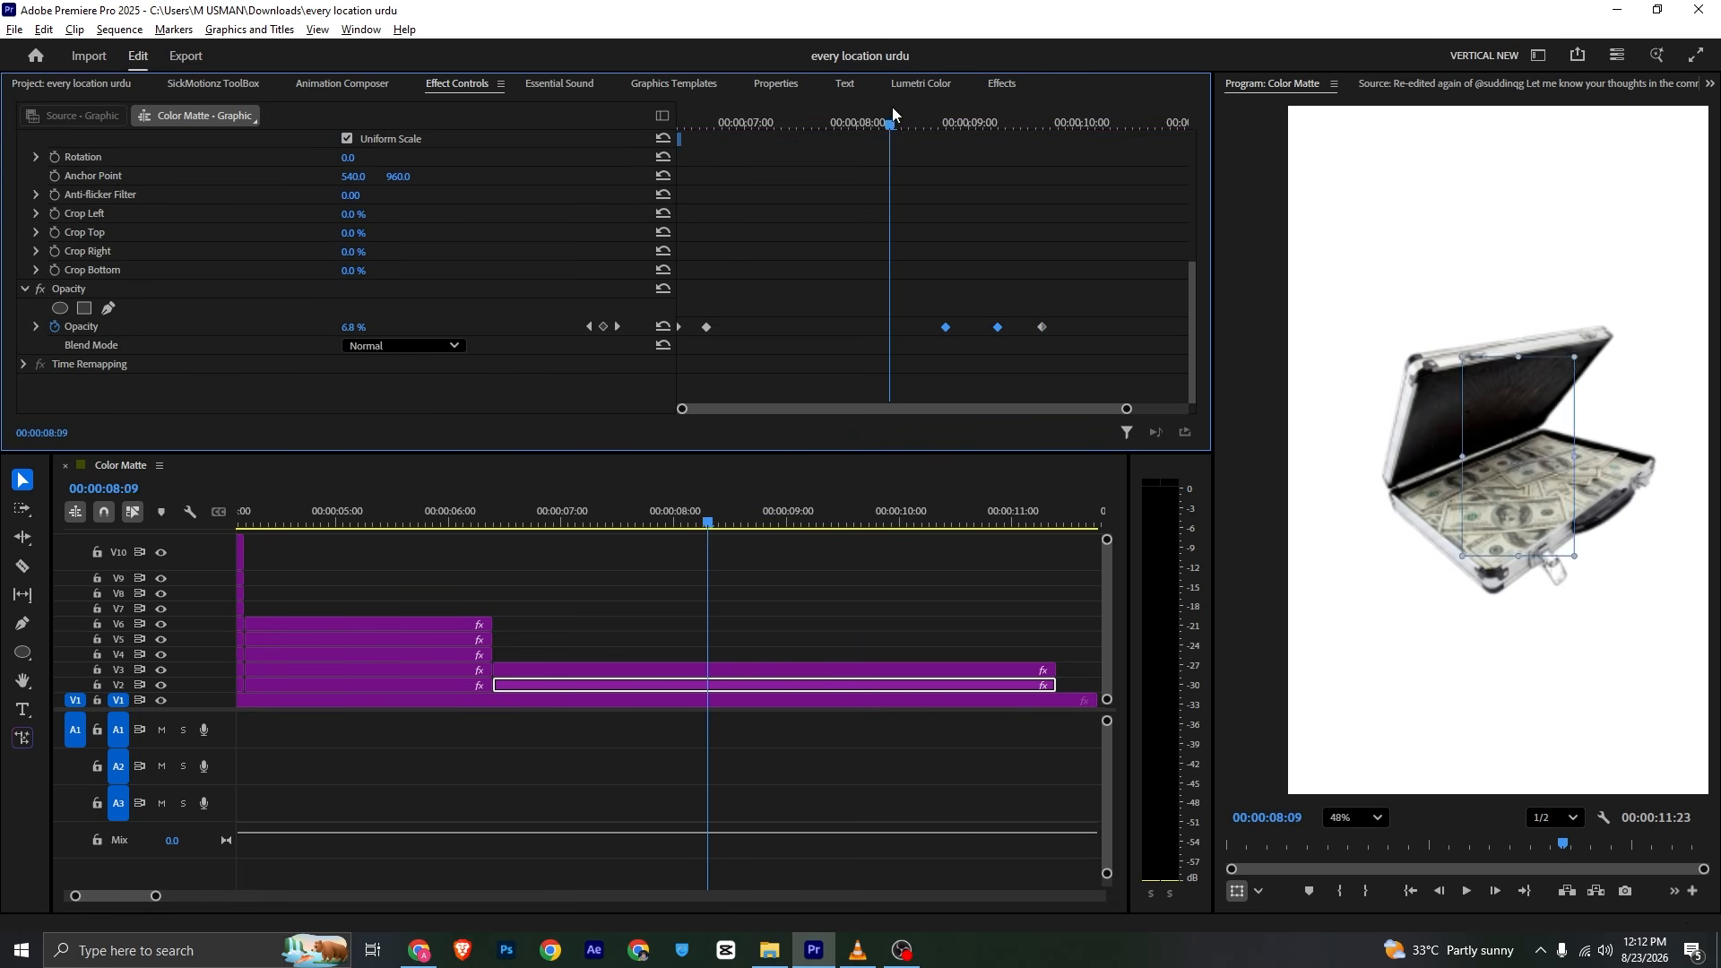
pyautogui.press('space')
pyautogui.press('space')
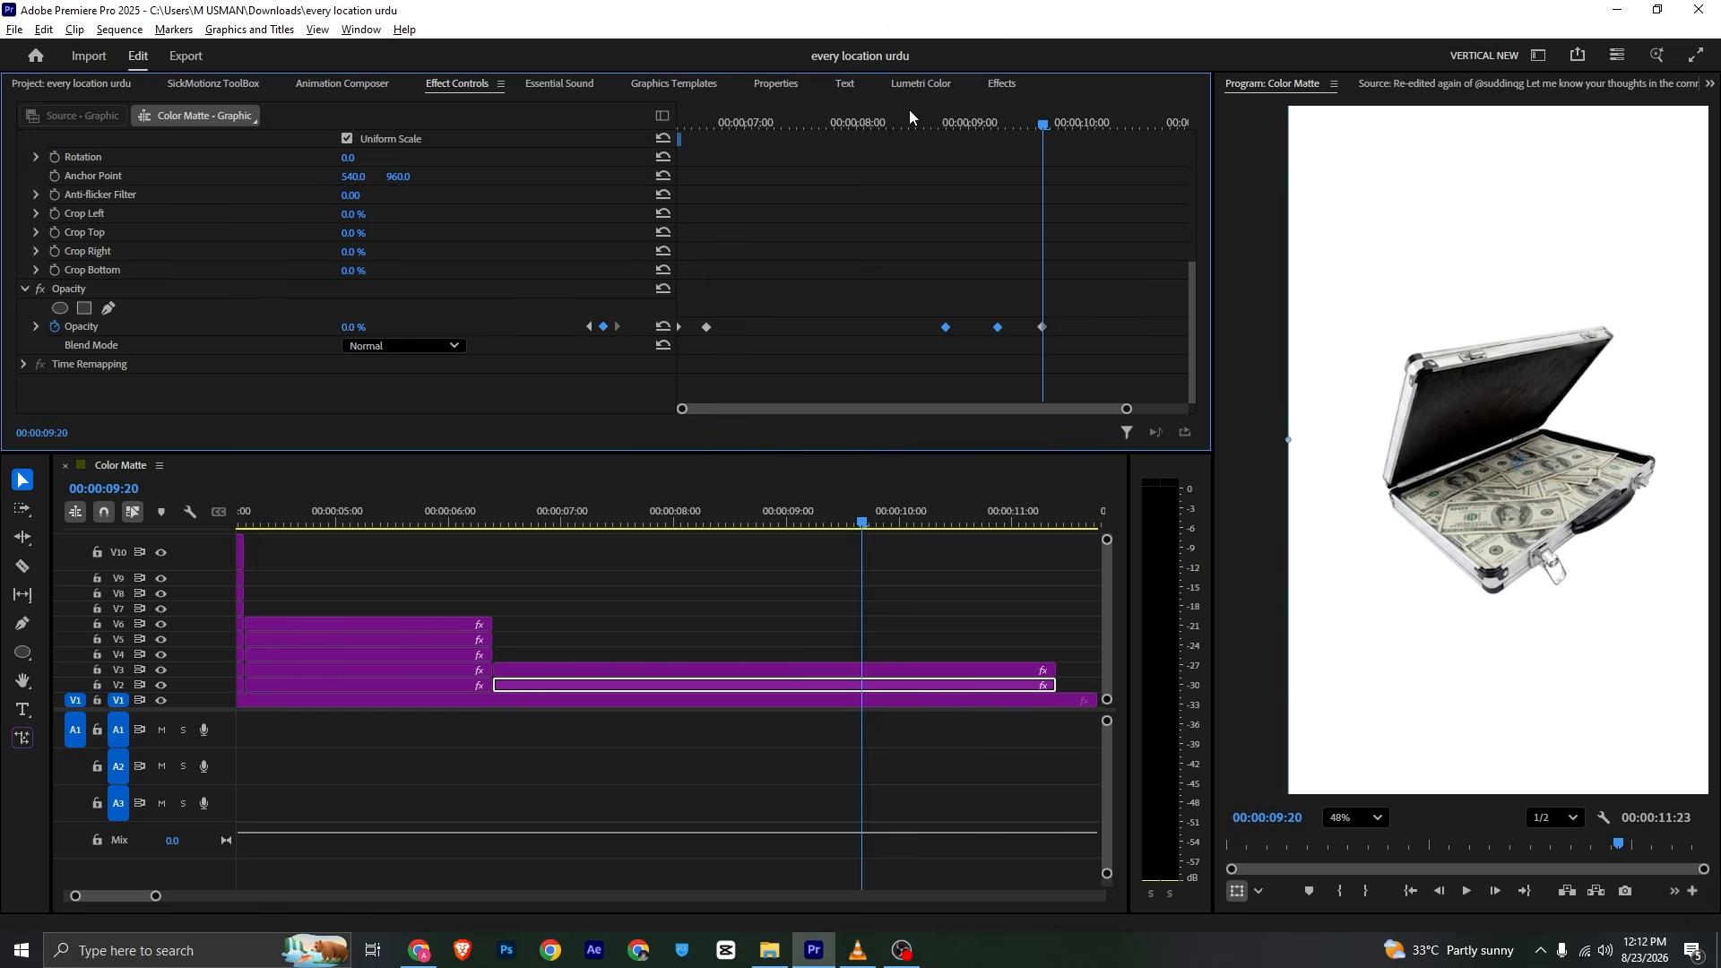